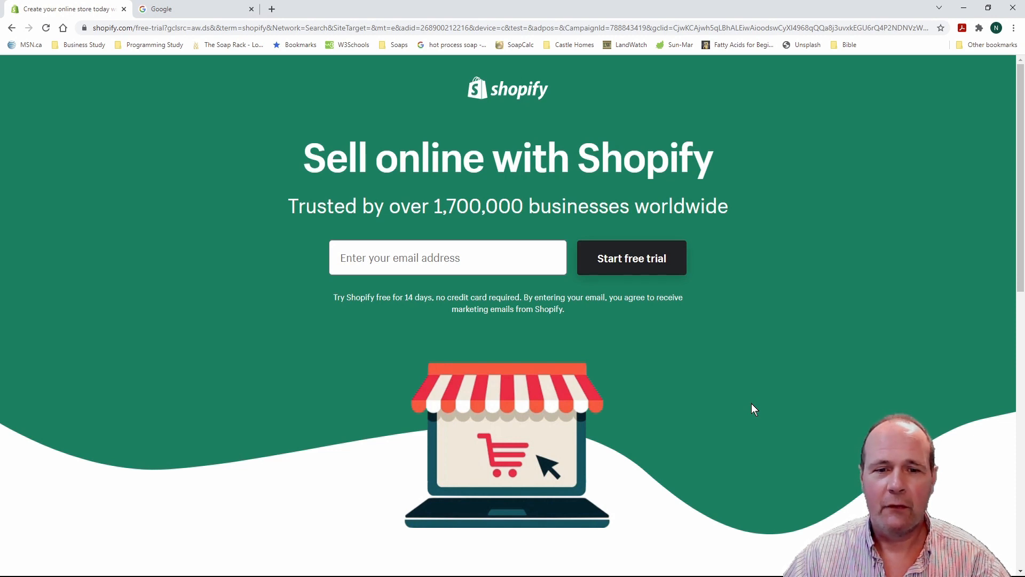
Enter an e-mail and start the free 14-day trial sign-up for LifeGevity Soap Company
left_click(474, 260)
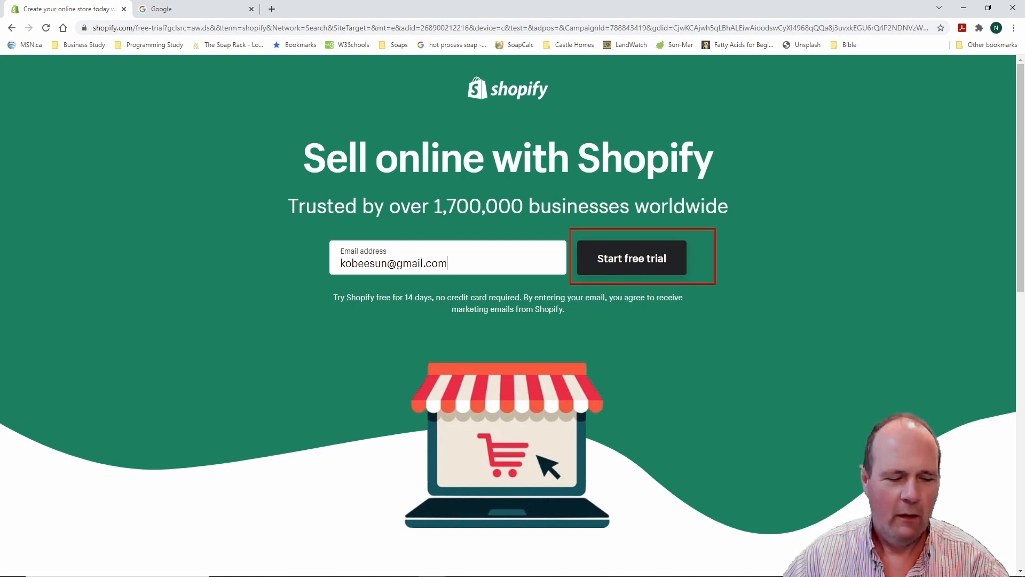
left_click(638, 261)
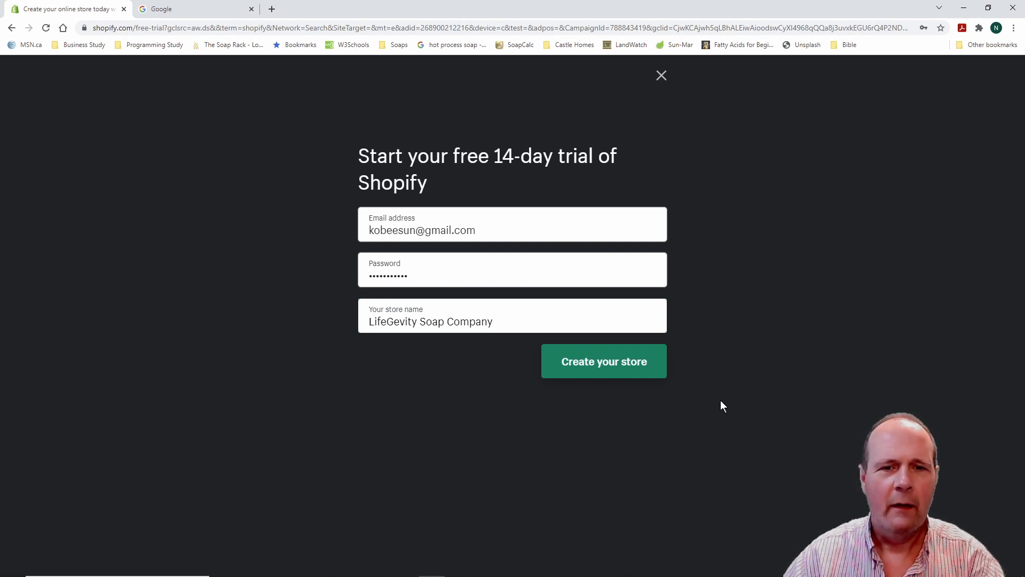
Create the store and answer that it's already selling, just not online
left_click(607, 362)
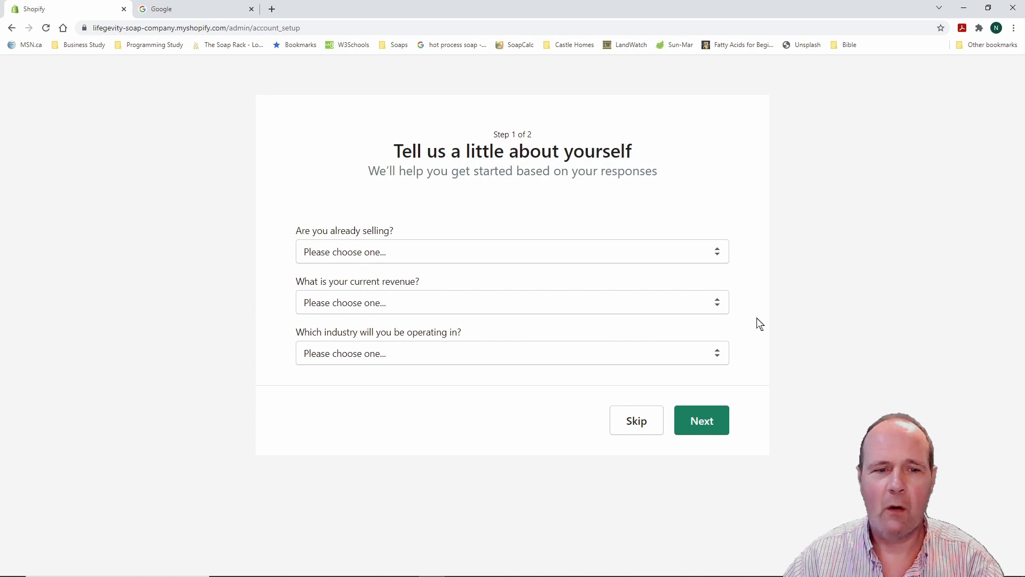
left_click(718, 259)
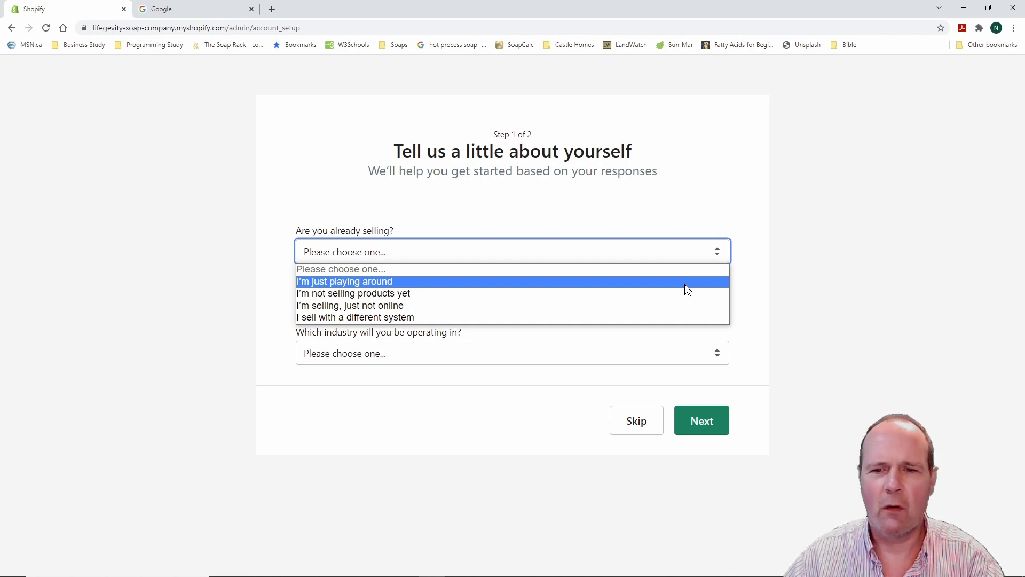
left_click(430, 305)
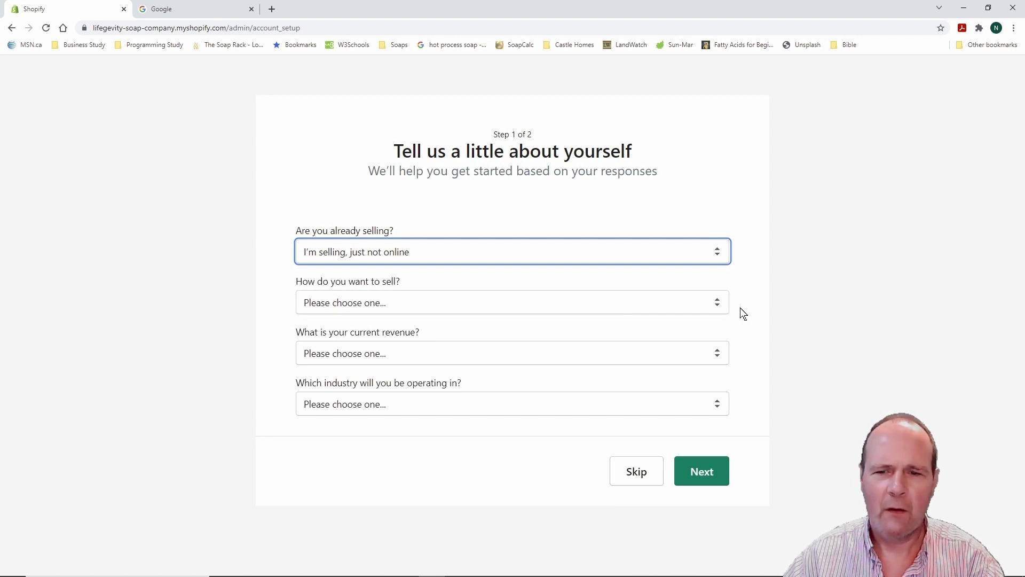
Choose selling both online and in person, at markets and fairs and at pop-ups
left_click(718, 306)
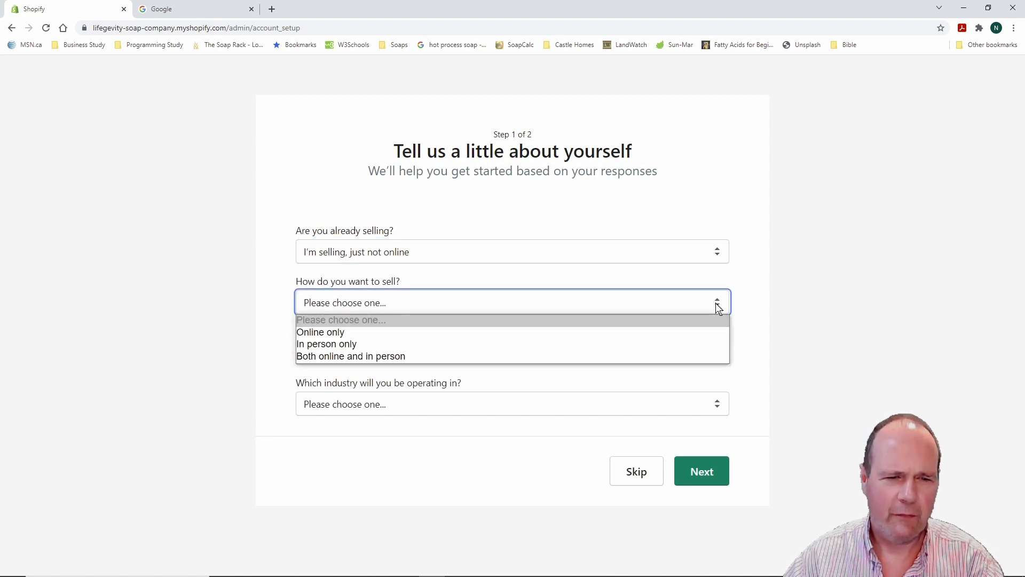
left_click(358, 357)
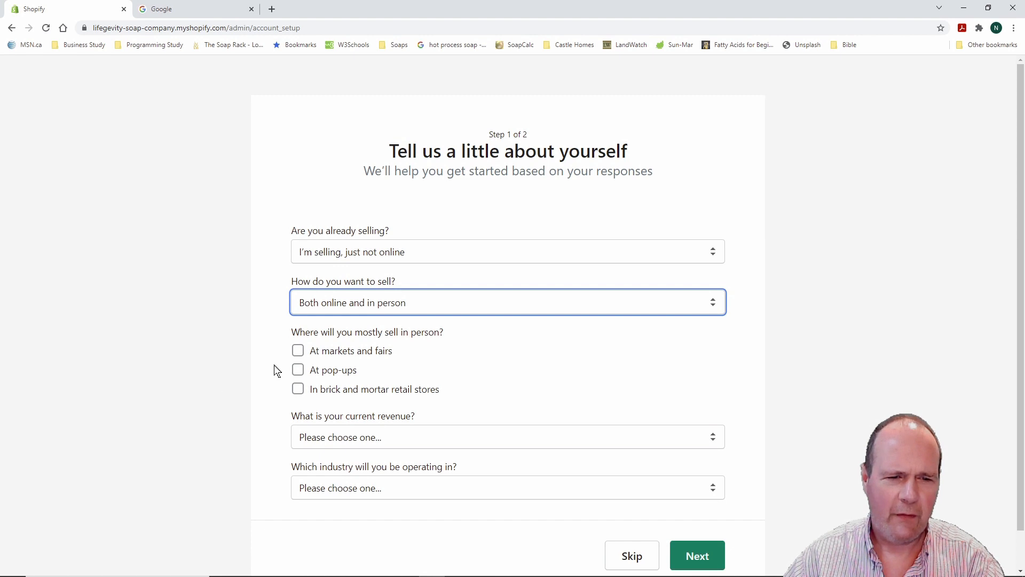
left_click(298, 350)
left_click(299, 373)
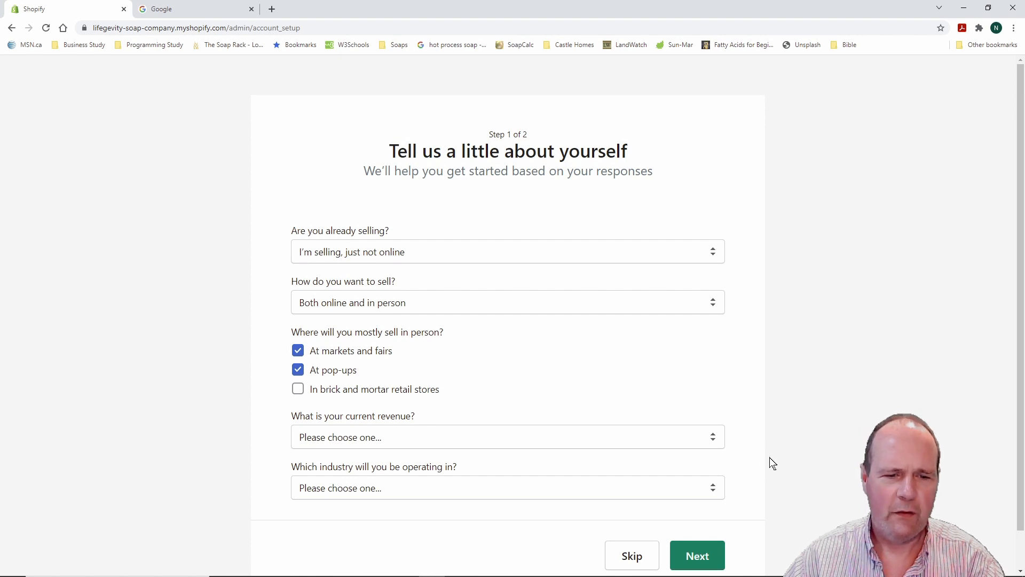
left_click(714, 441)
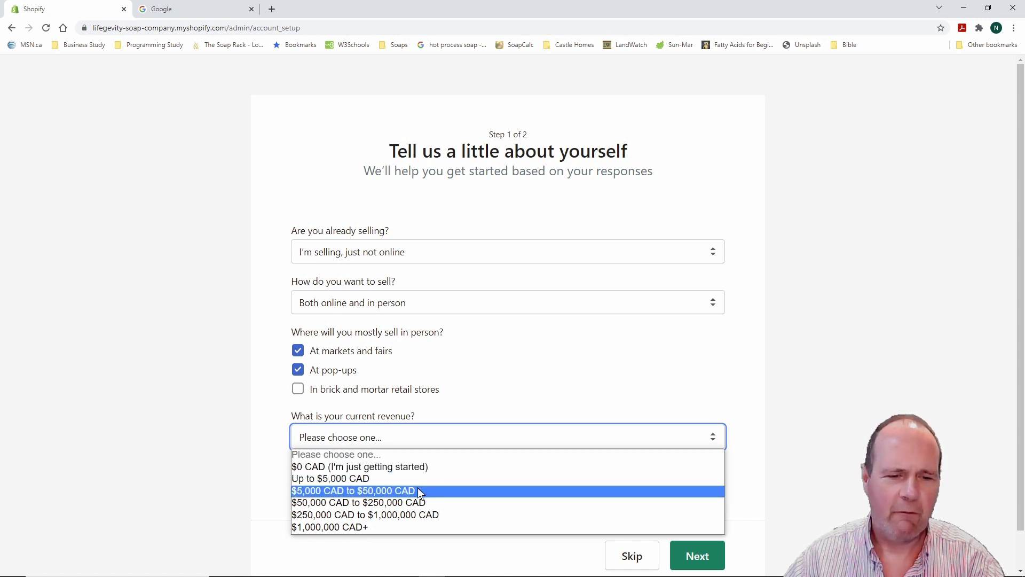
Set revenue to $50,000–$250,000 CAD and industry to Beauty, then continue to the address step
left_click(412, 502)
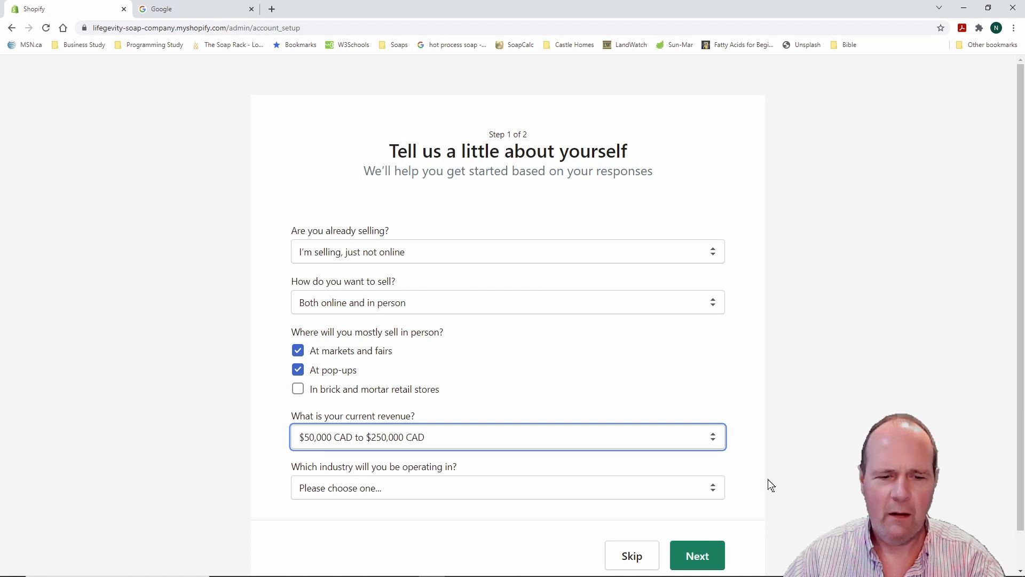
left_click(713, 488)
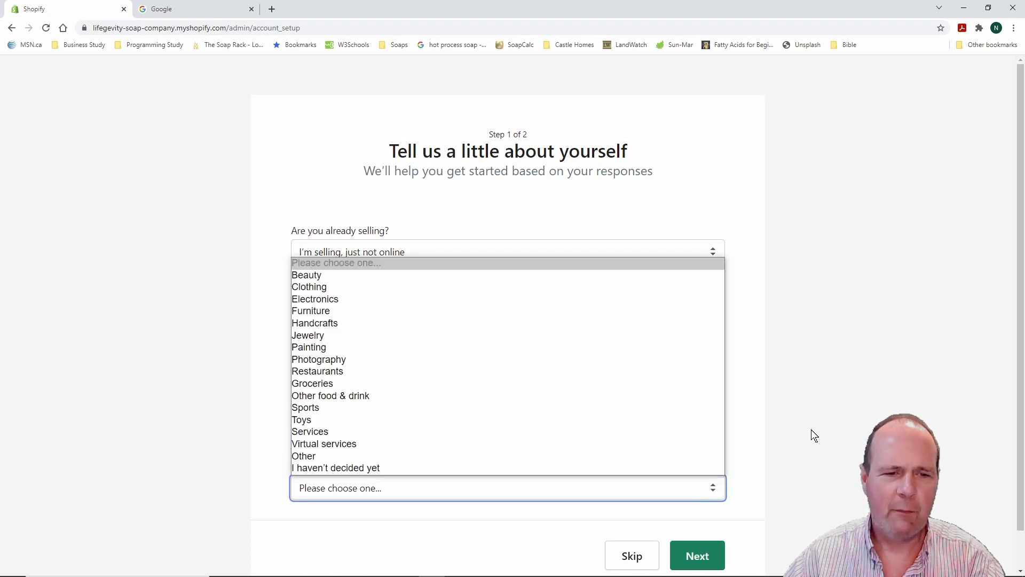
left_click(337, 273)
scroll(806, 373, "down", 1)
scroll(805, 371, "down", 1)
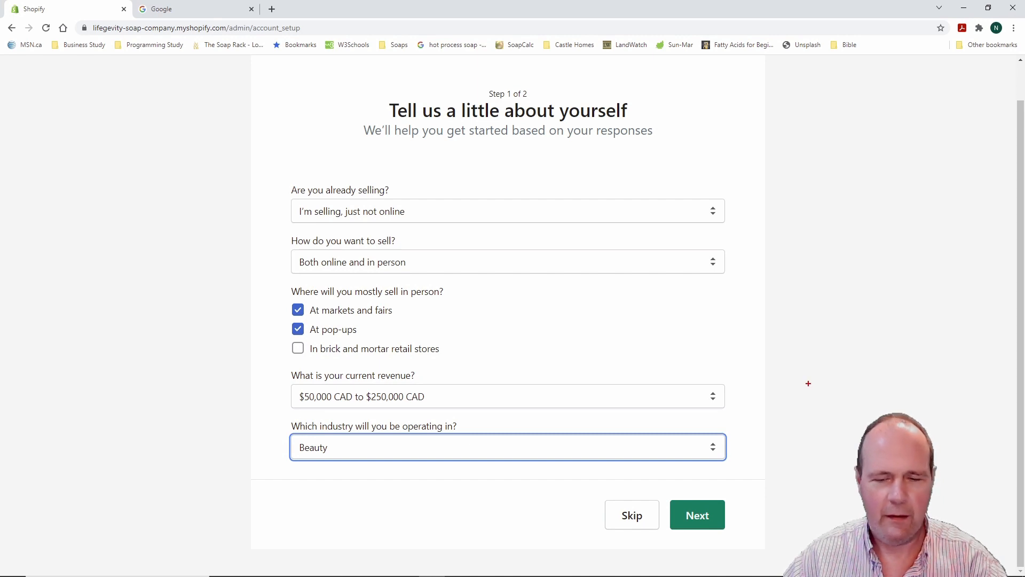
mouse_move(660, 480)
left_mouse_down()
mouse_move(669, 497)
mouse_move(743, 539)
mouse_move(735, 543)
left_mouse_up()
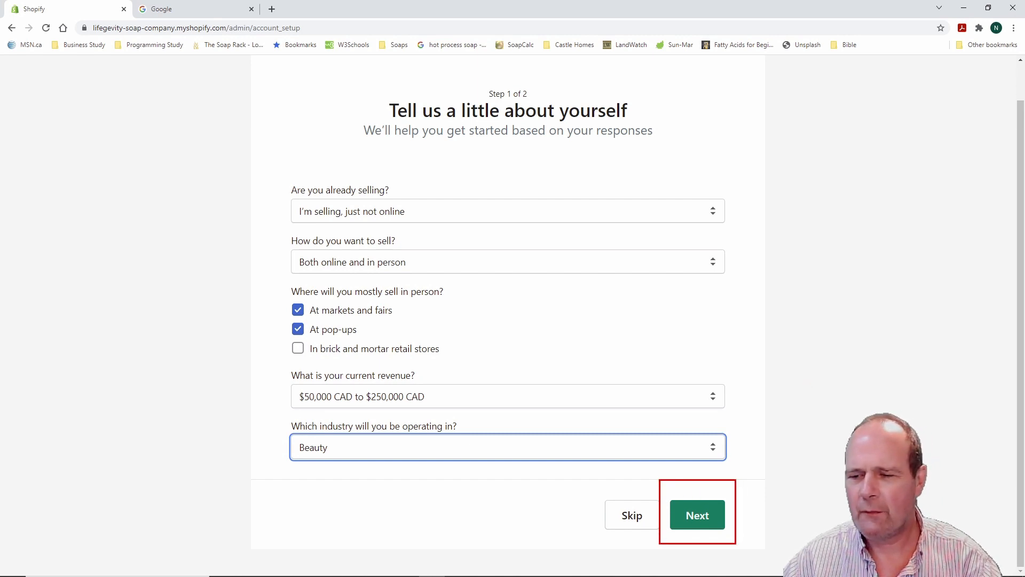
key("Escape")
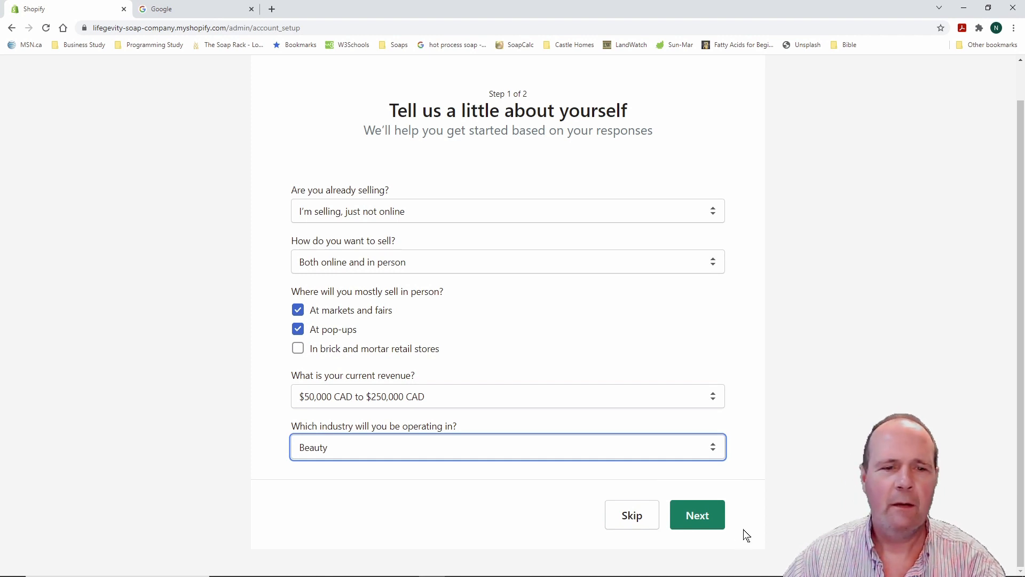
left_click(698, 516)
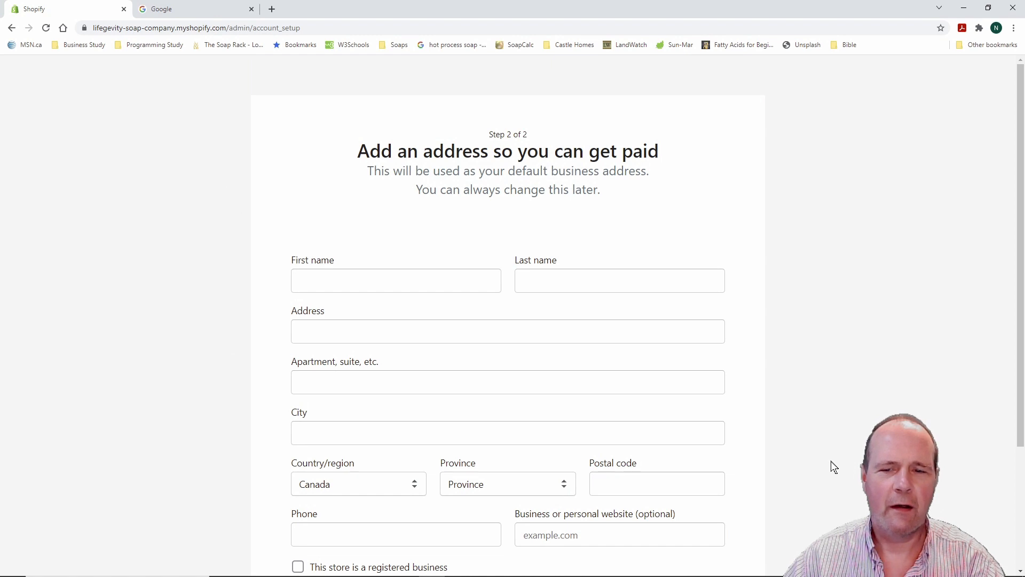
Fill in the owner's name, Ontario business address, postal code and phone, and tick registered business
scroll(810, 416, "down", 1)
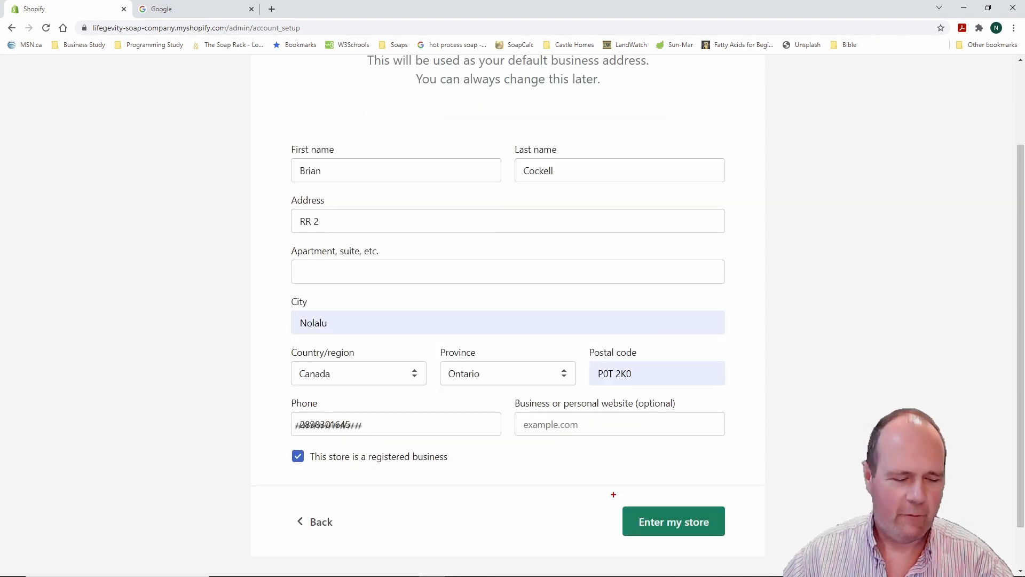
left_click_drag(613, 494, 740, 548)
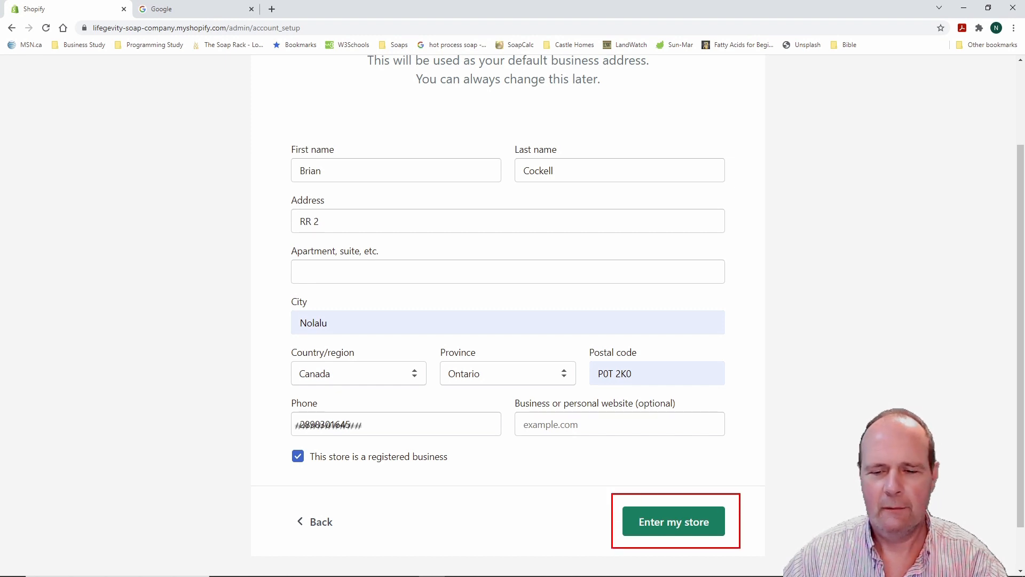
key("Escape")
Submit the address form and land on the LifeGevity Soap Company admin Home with the trial started
left_click(682, 526)
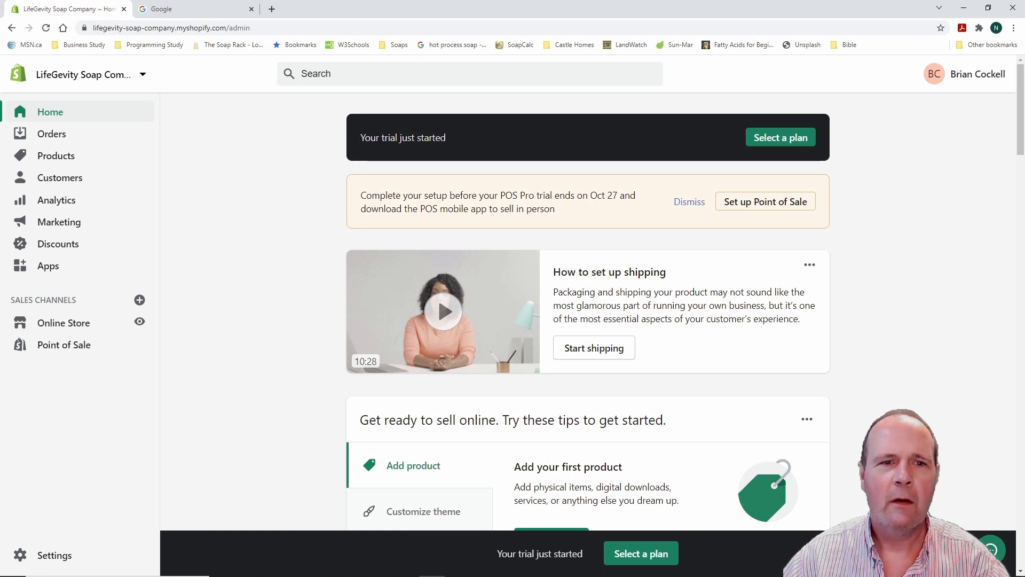
mouse_move(331, 107)
left_mouse_down()
mouse_move(484, 143)
mouse_move(794, 172)
mouse_move(860, 167)
mouse_move(843, 169)
left_mouse_up()
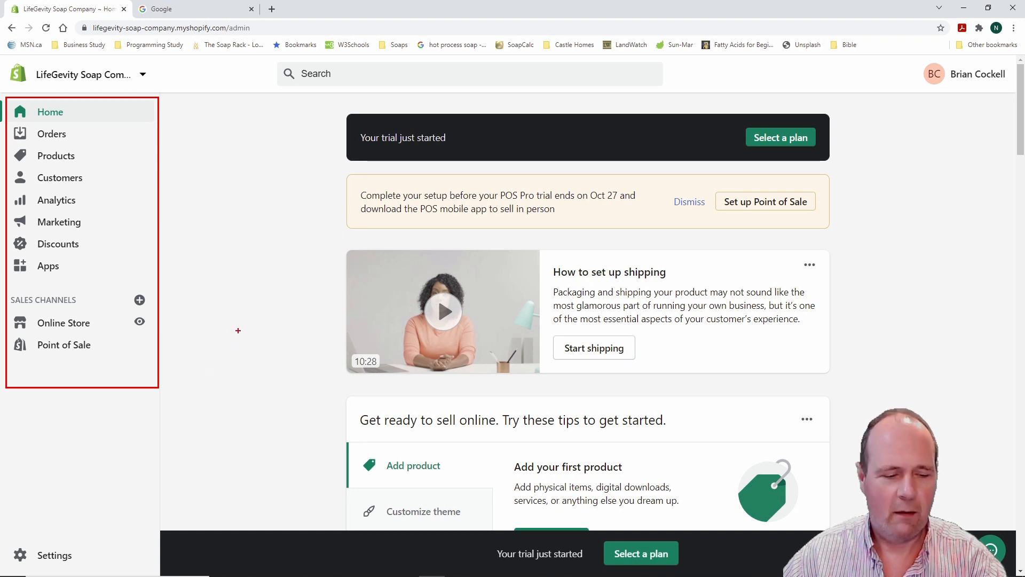
key("Escape")
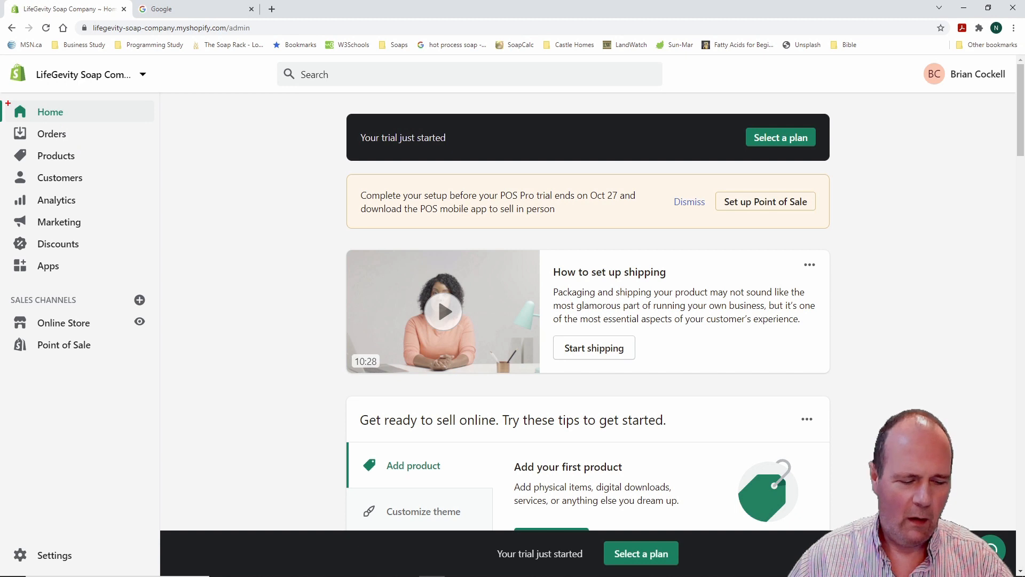
mouse_move(8, 103)
left_mouse_down()
mouse_move(76, 389)
mouse_move(151, 393)
mouse_move(154, 403)
left_mouse_up()
key("Escape")
key("ctrl+2")
mouse_move(328, 107)
left_mouse_down()
mouse_move(676, 120)
mouse_move(993, 397)
mouse_move(919, 510)
mouse_move(872, 523)
left_mouse_up()
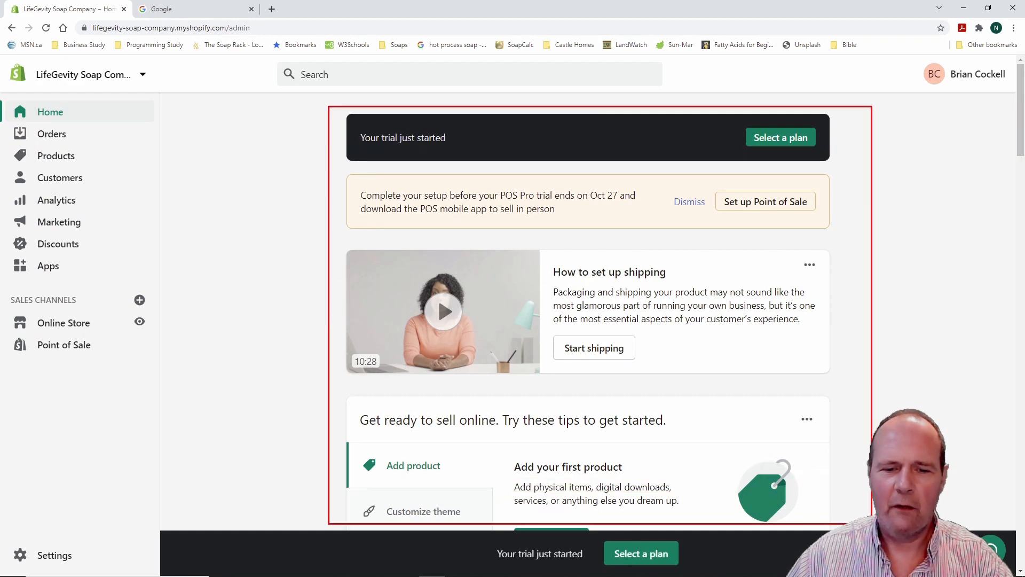
key("Escape")
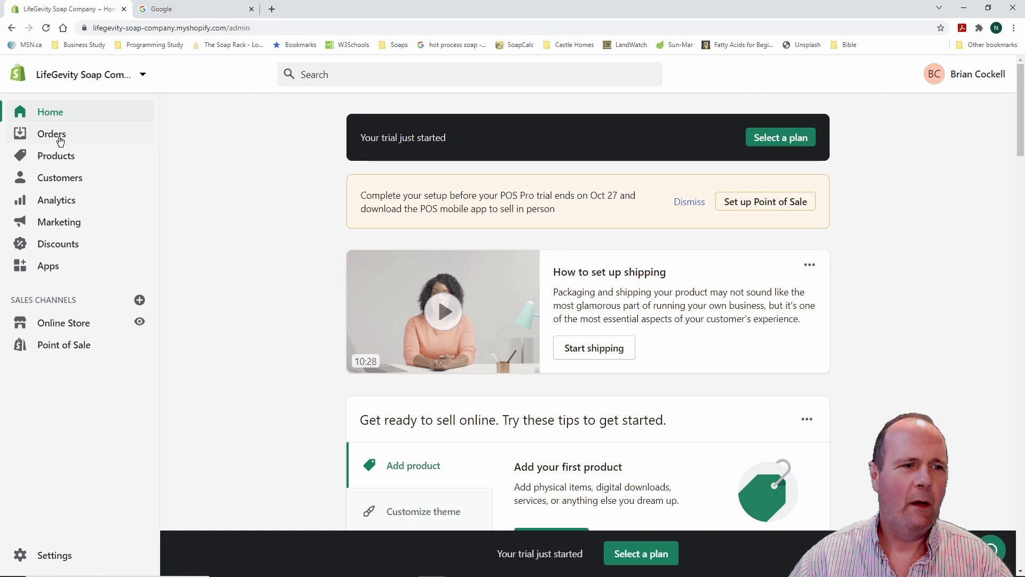
left_click(54, 134)
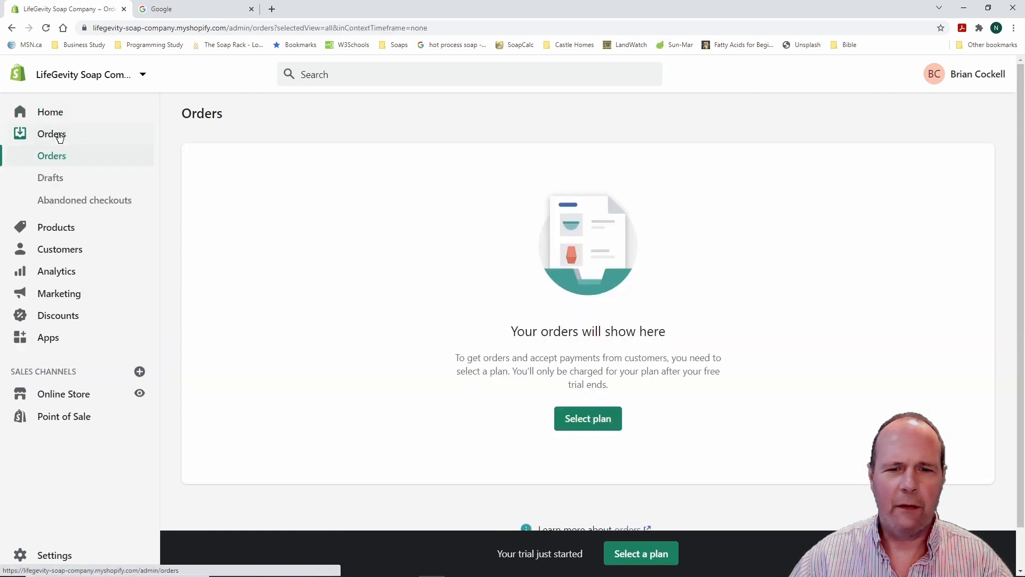
left_click(53, 180)
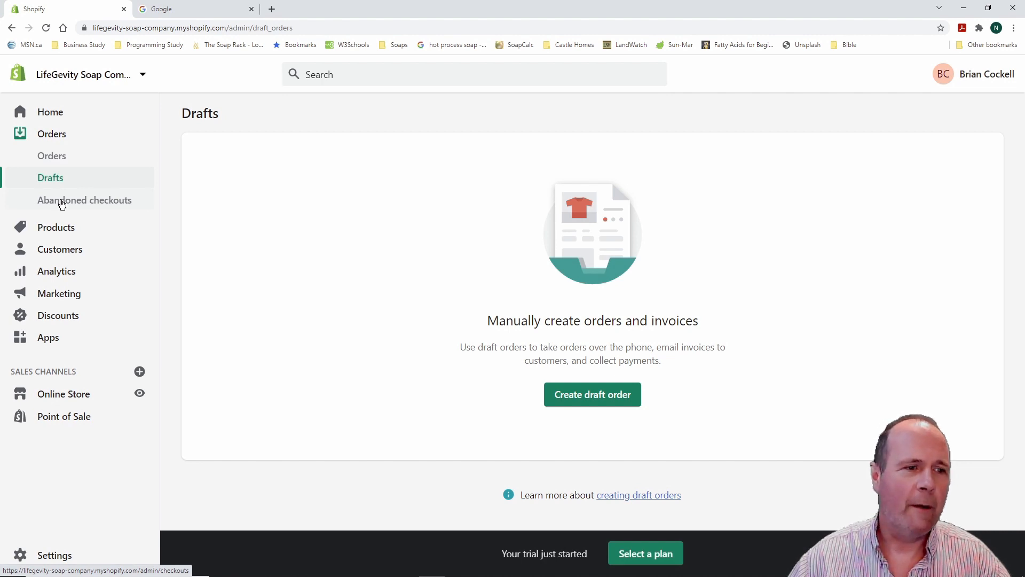
left_click(54, 137)
left_click(51, 110)
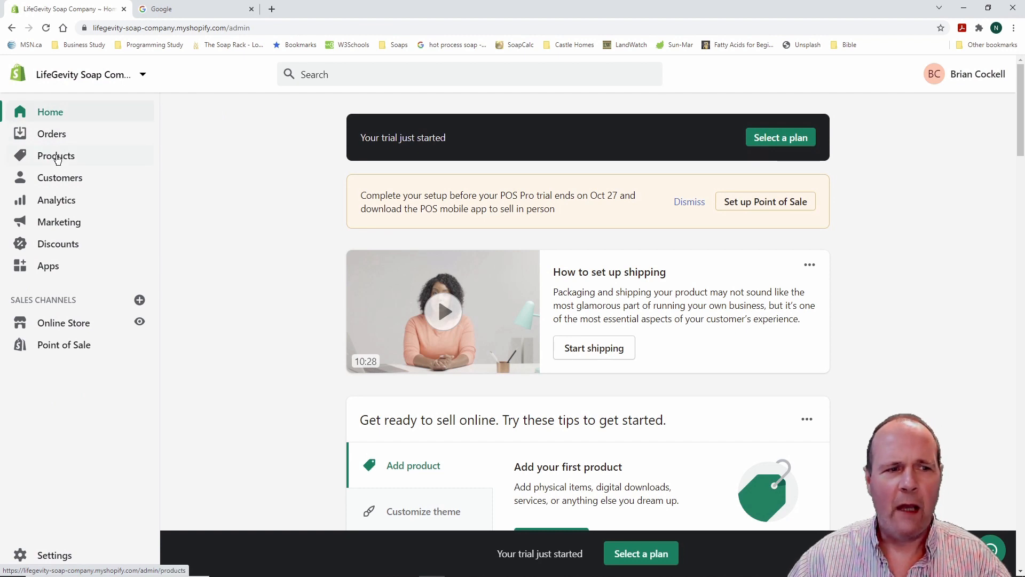
Browse the Products, Inventory and Transfers pages, reaching Collections with only the Home page collection
left_click(58, 157)
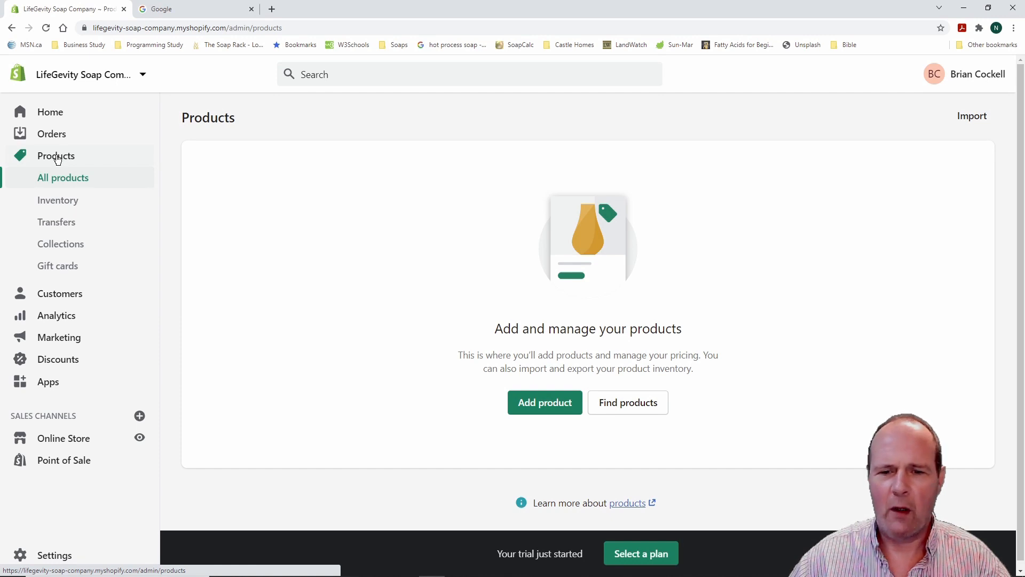
left_click(57, 200)
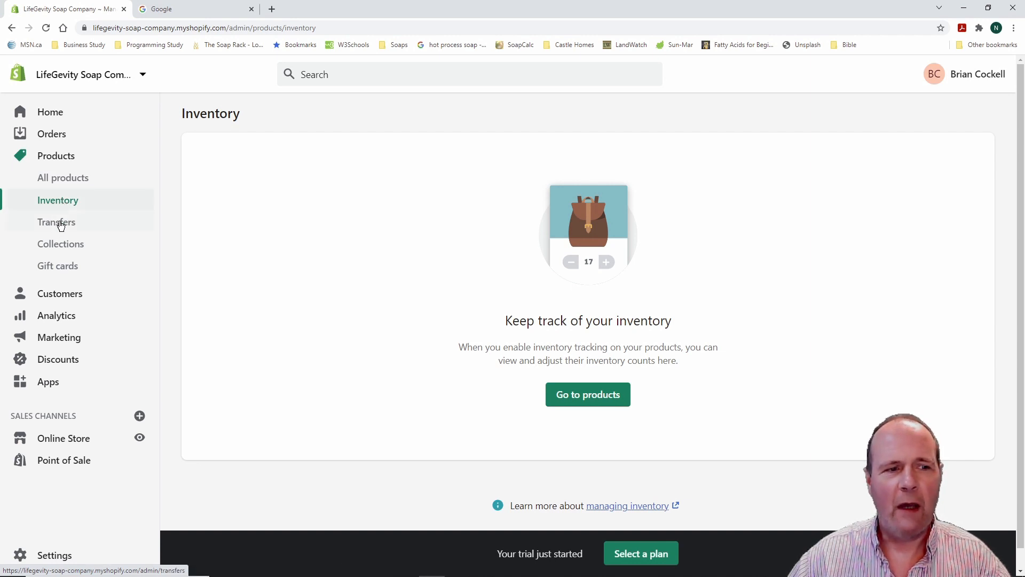
left_click(58, 223)
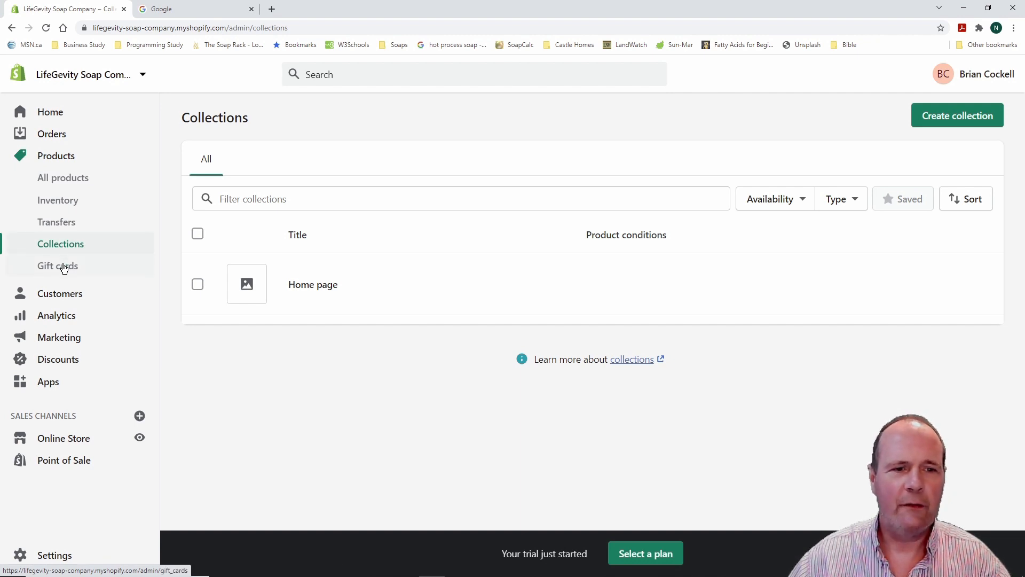
Glance at Gift cards, return Home, then open the still-empty Customers list
left_click(64, 268)
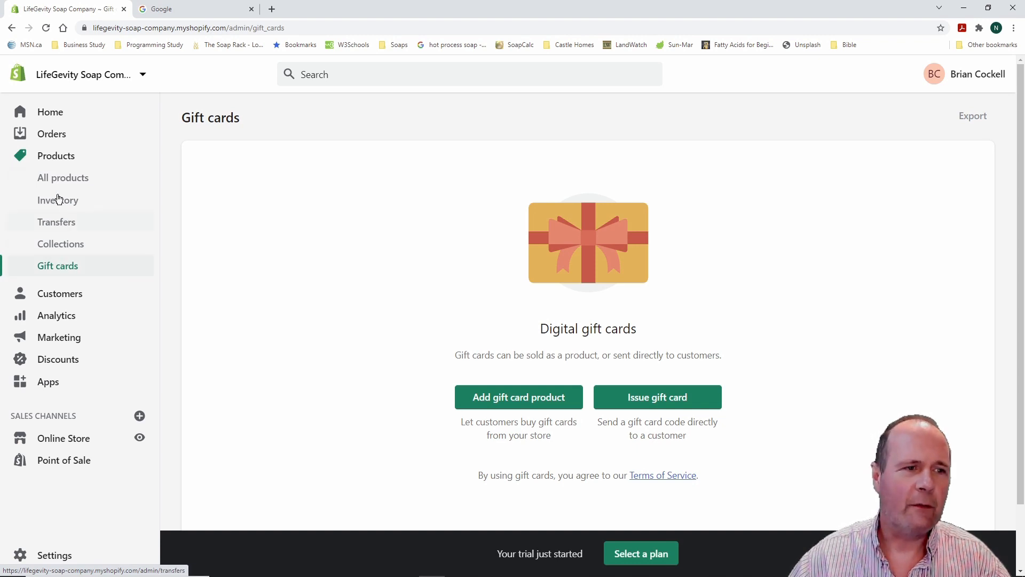
left_click(53, 120)
left_click(62, 181)
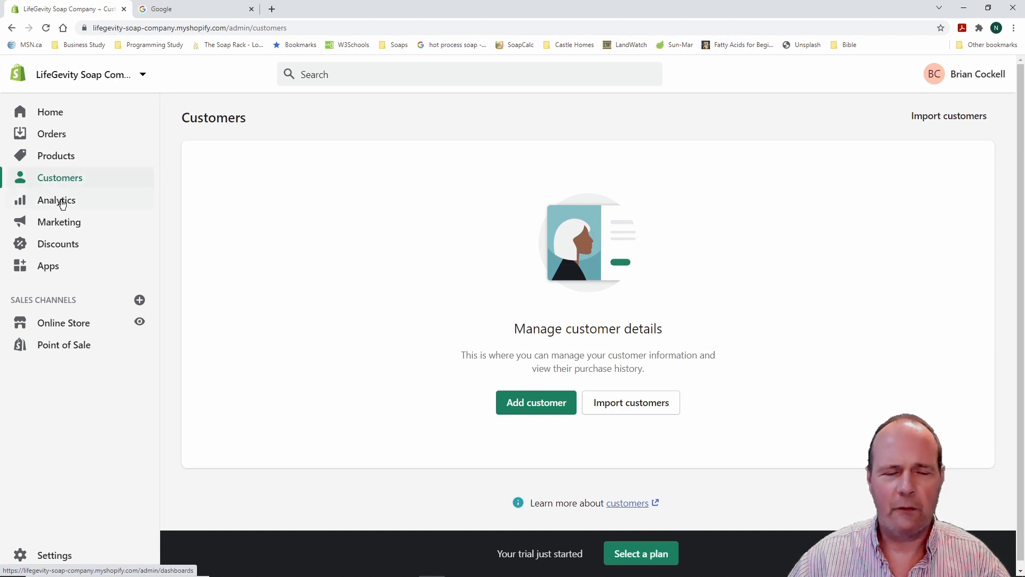
Open Analytics Overview and review the $0.00 sales, zero sessions and zero orders cards
left_click(62, 205)
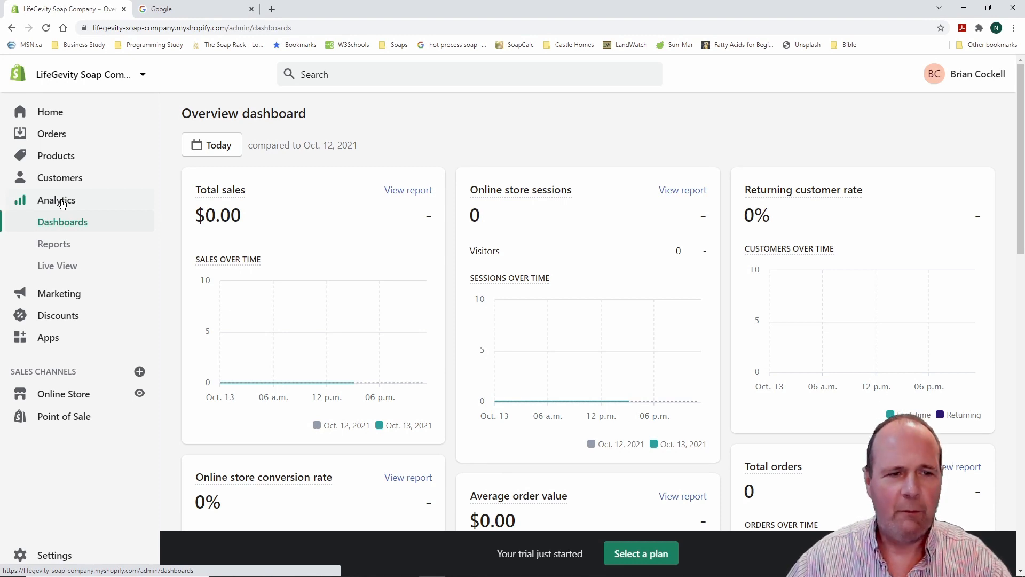
left_click_drag(172, 122, 264, 164)
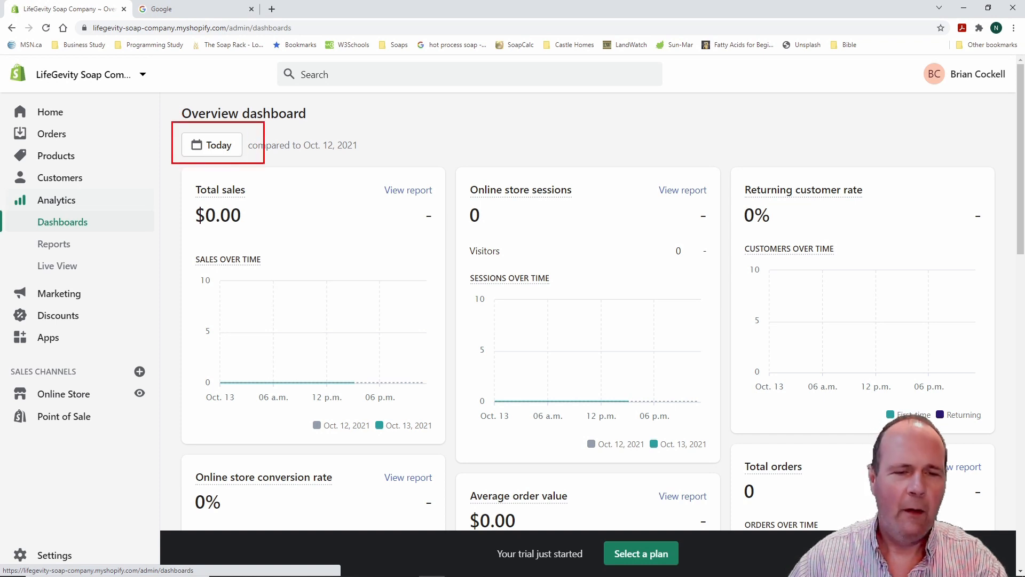
key("Escape")
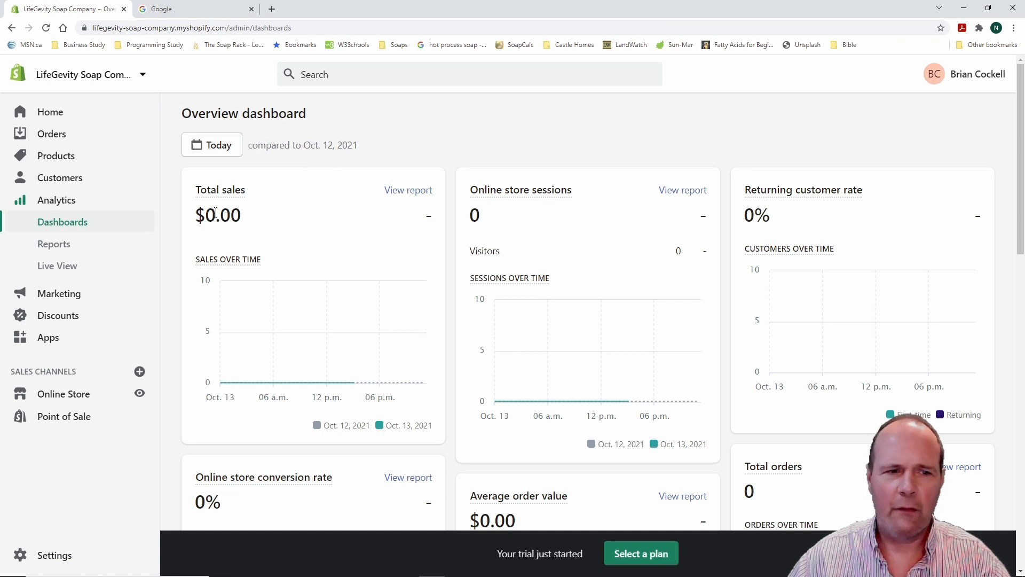
scroll(172, 232, "down", 5)
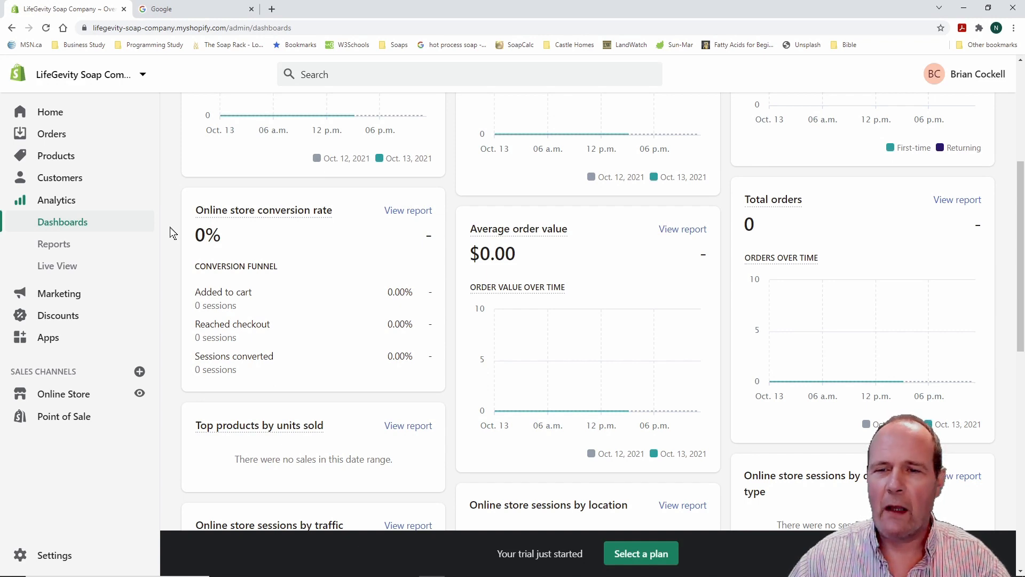
scroll(170, 226, "down", 5)
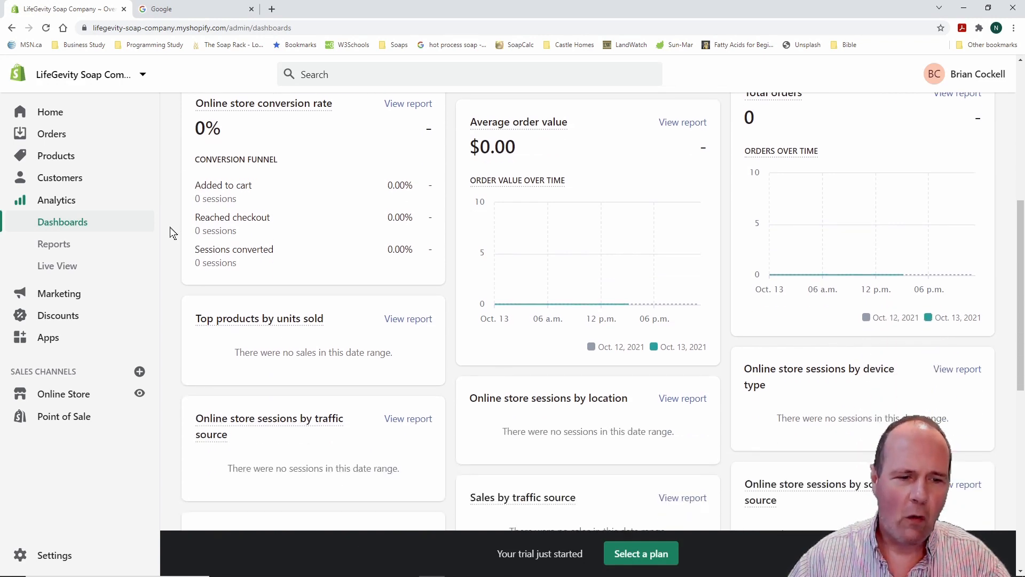
scroll(170, 226, "down", 2)
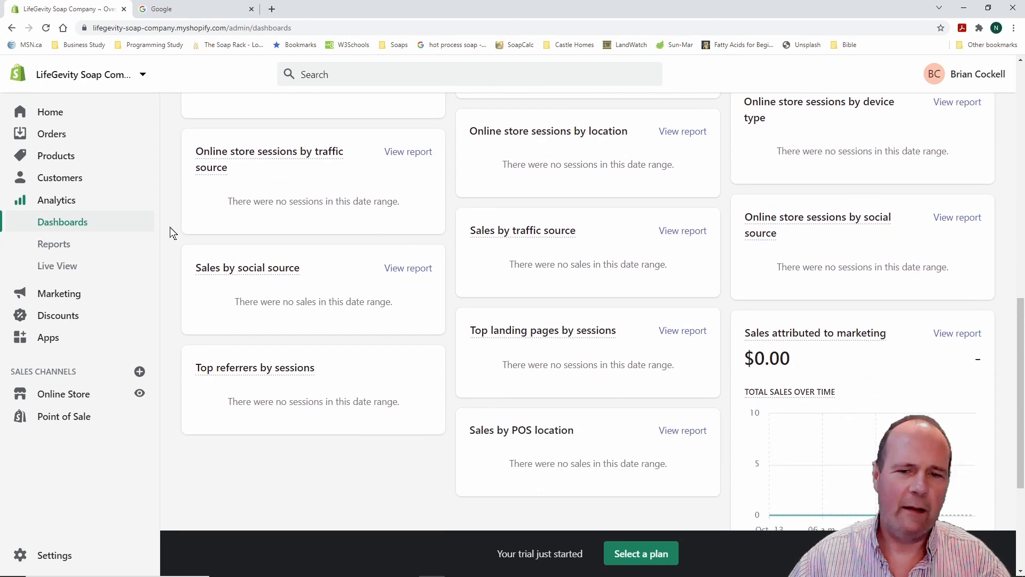
scroll(170, 226, "down", 2)
scroll(170, 226, "up", 10)
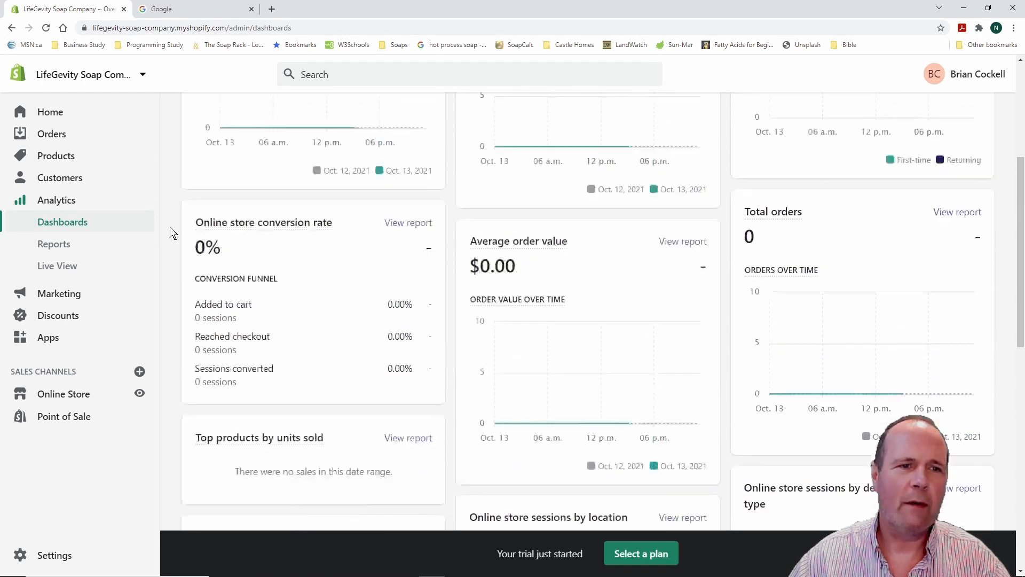
left_click(74, 245)
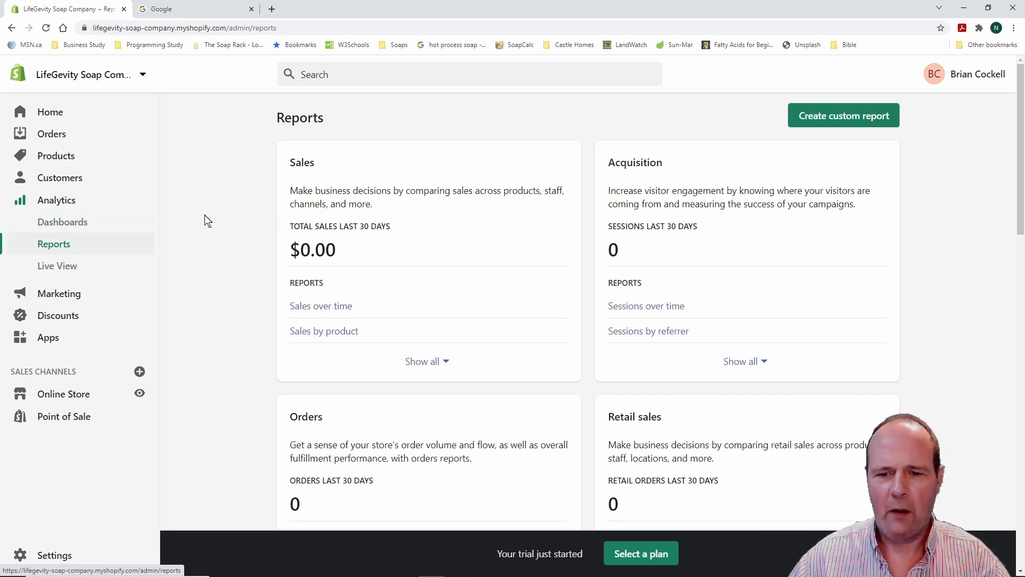
Scroll through the Sales, Orders, Profit margin, Marketing and Inventory report groups
scroll(204, 215, "down", 5)
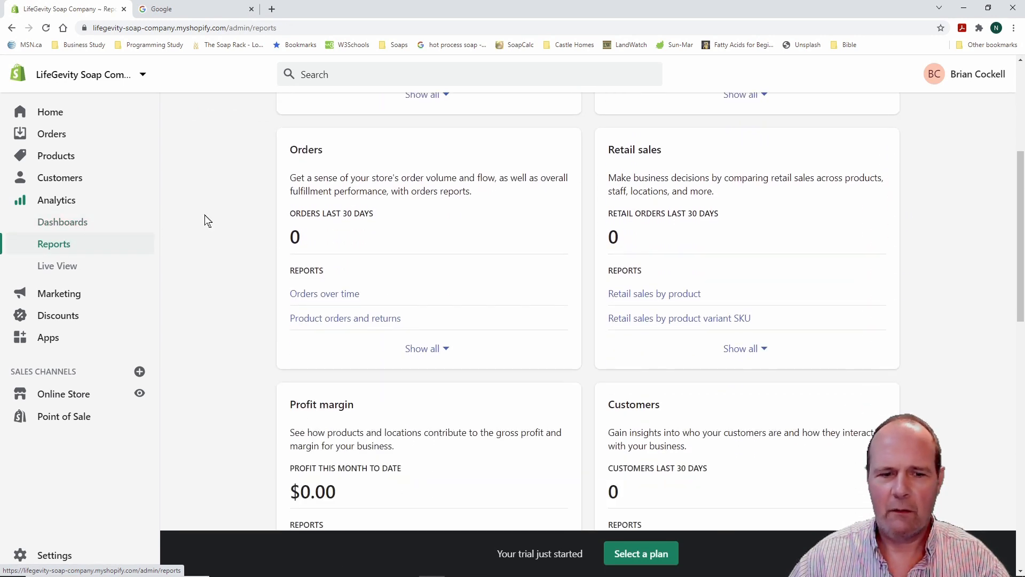
scroll(205, 215, "down", 2)
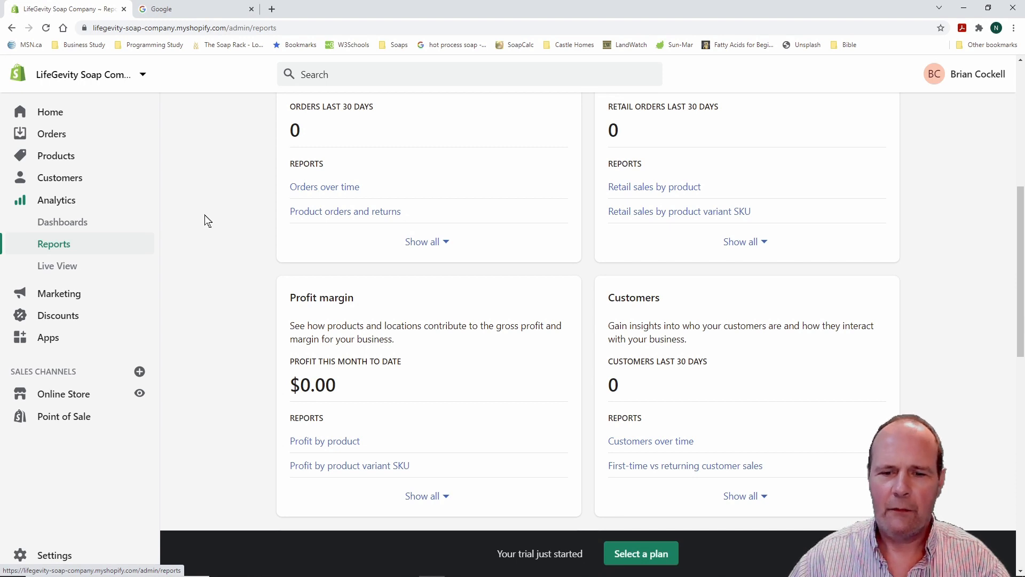
scroll(204, 215, "down", 5)
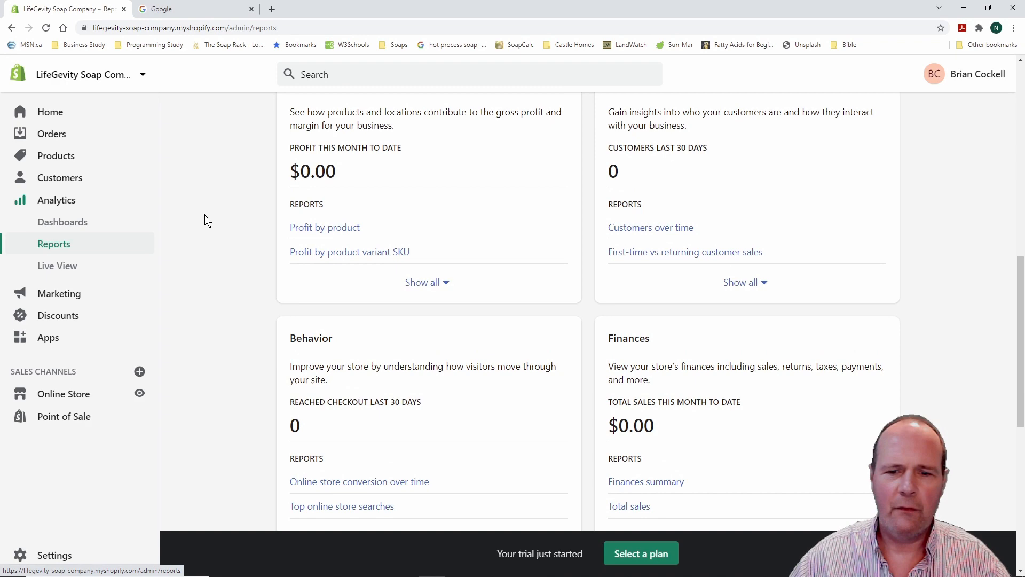
scroll(204, 215, "down", 3)
scroll(204, 215, "down", 3)
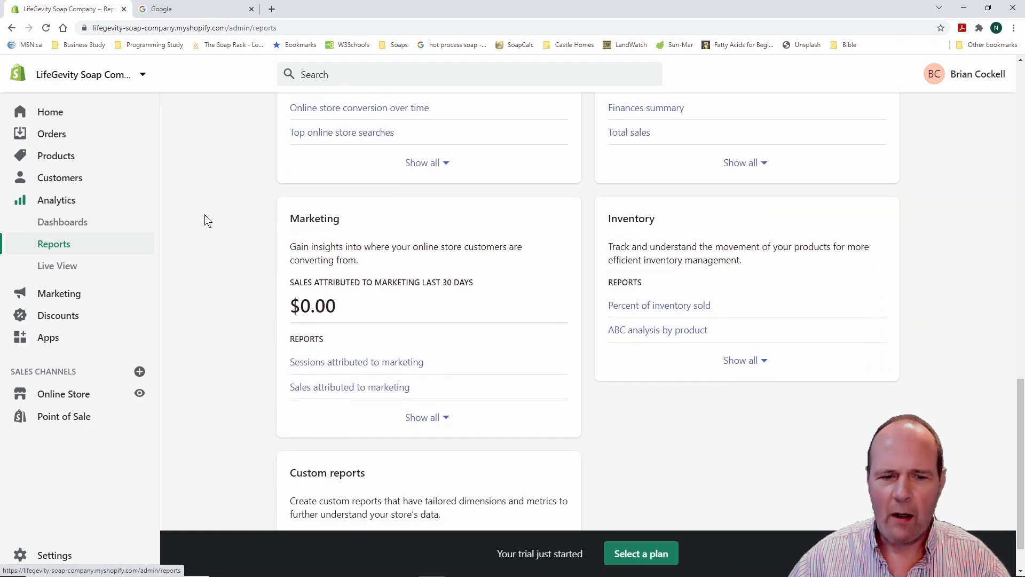
scroll(204, 215, "up", 4)
scroll(205, 215, "up", 14)
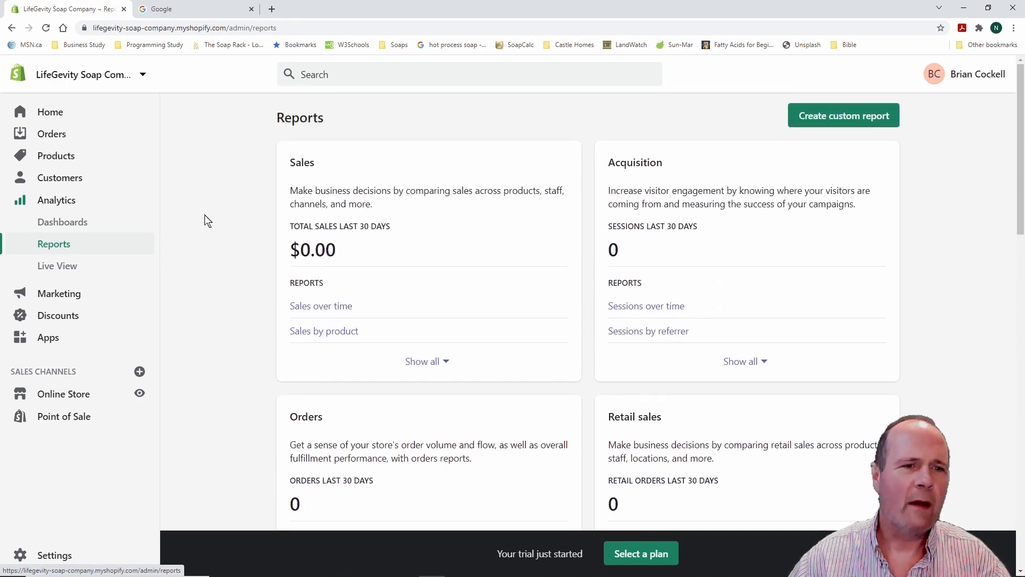
left_click(60, 267)
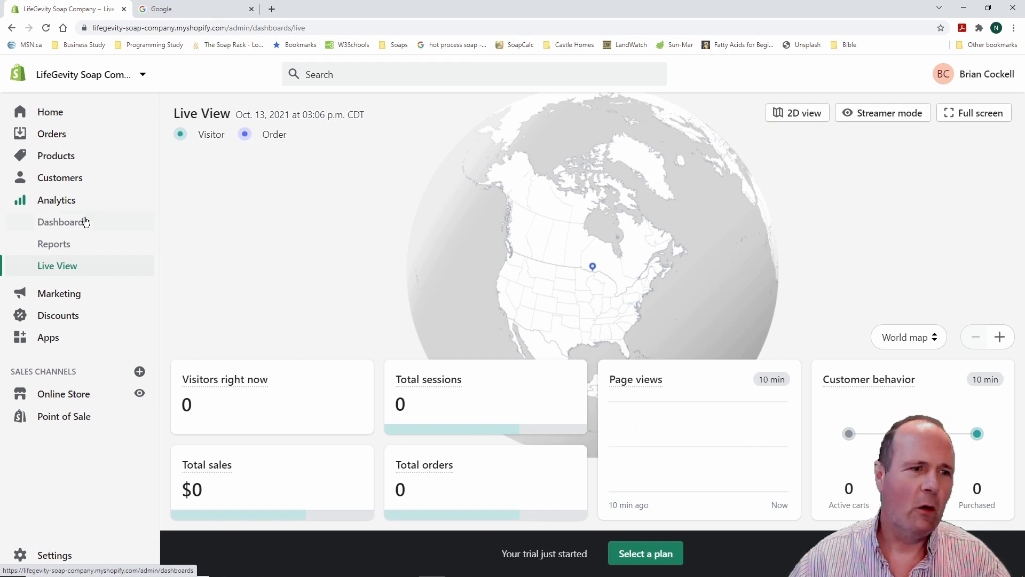
Return Home and open the Marketing overview showing the Abandoned checkout emails automation
left_click(58, 119)
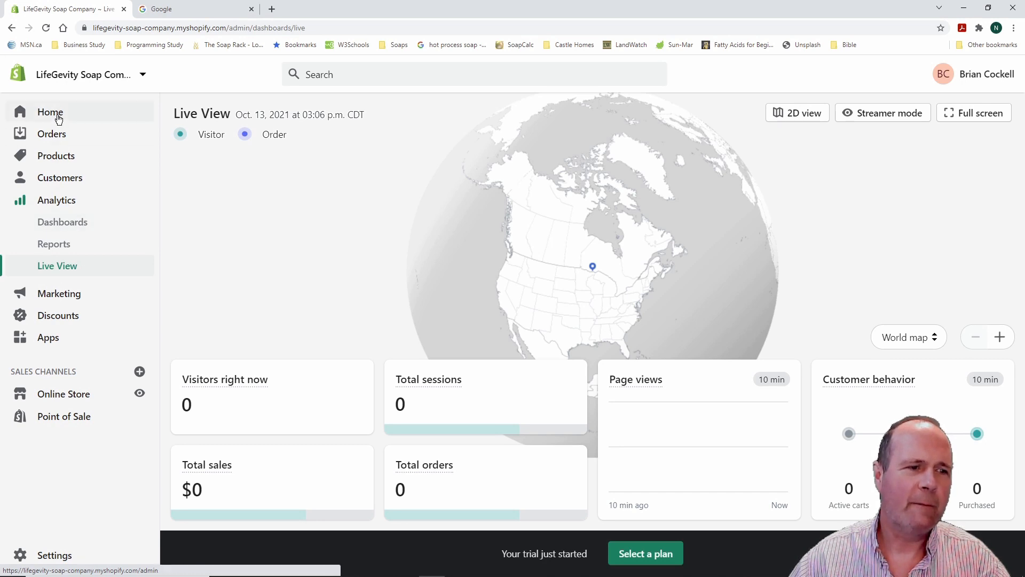
left_click(59, 223)
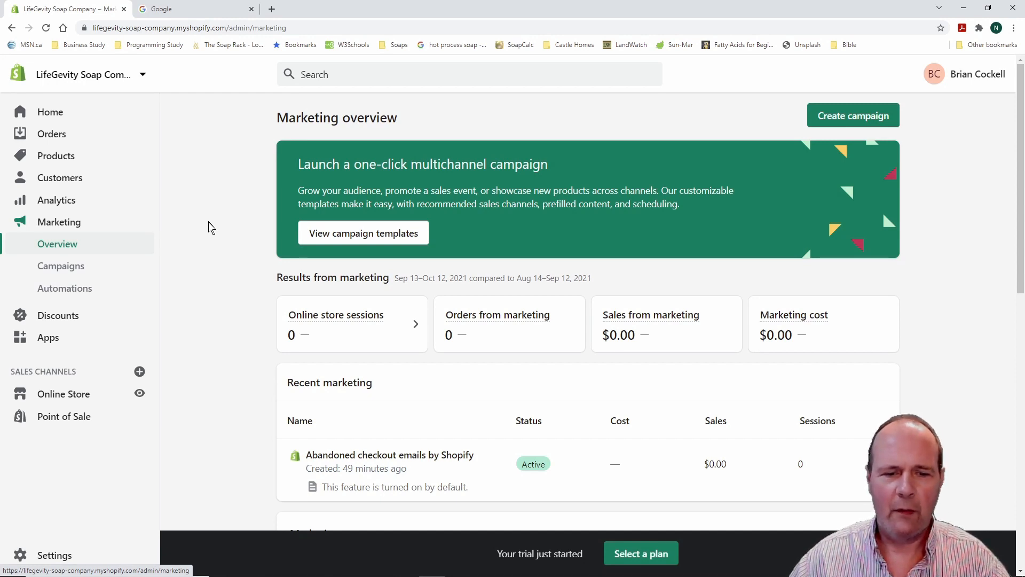
Scroll through the marketing overview, then open Campaigns and Automations under Marketing
scroll(208, 222, "down", 4)
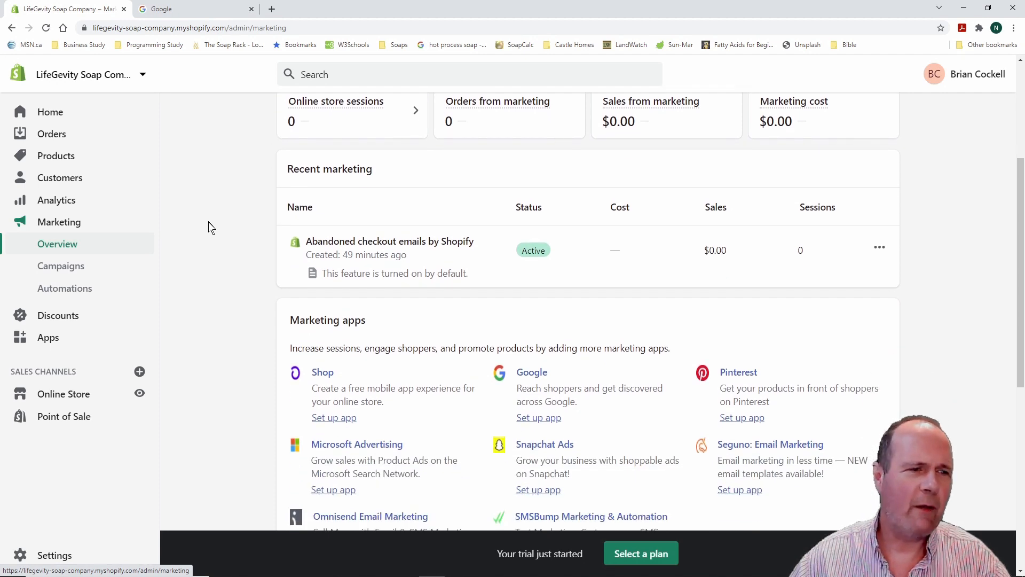
scroll(208, 222, "down", 2)
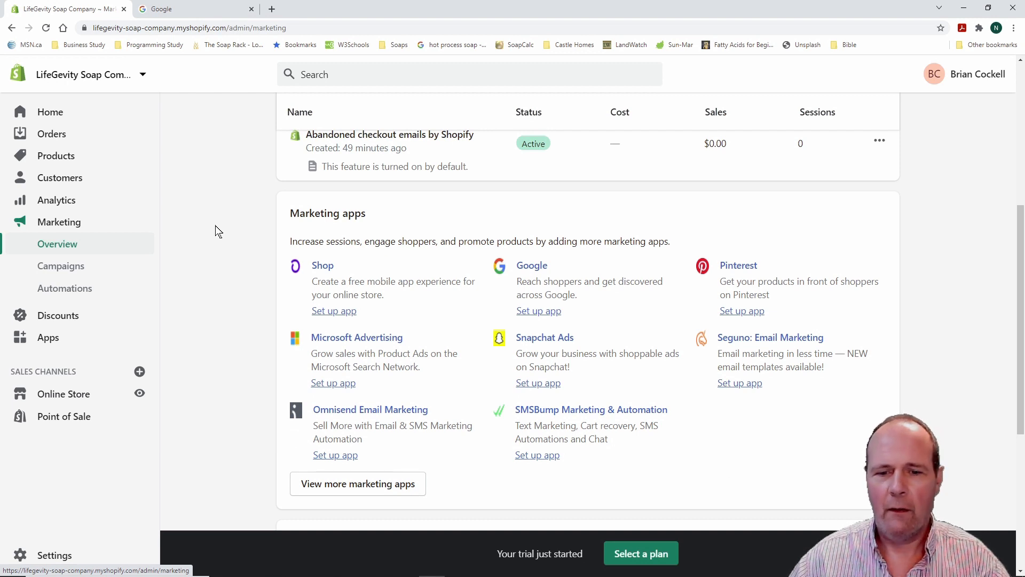
scroll(216, 231, "up", 4)
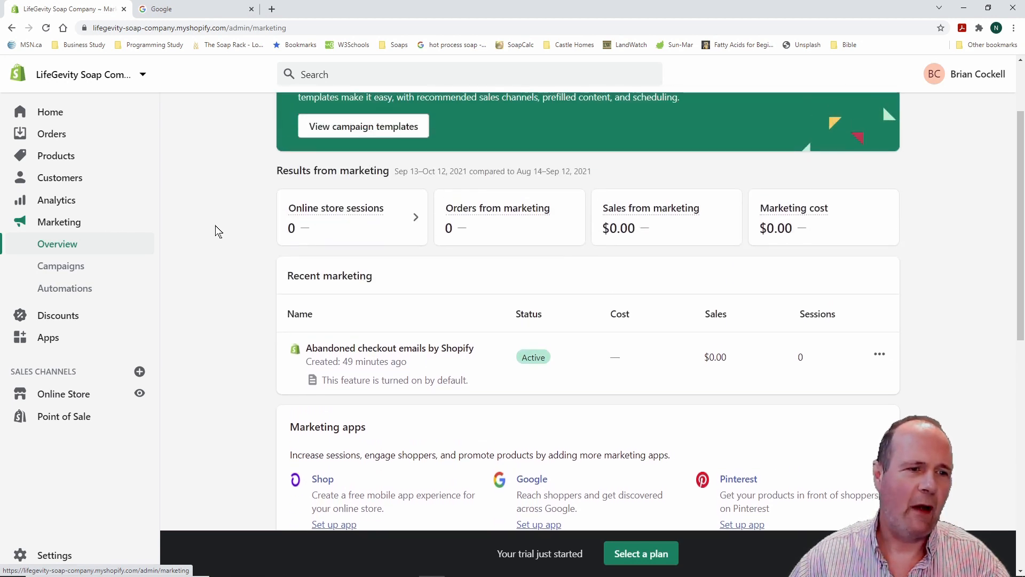
left_click(77, 270)
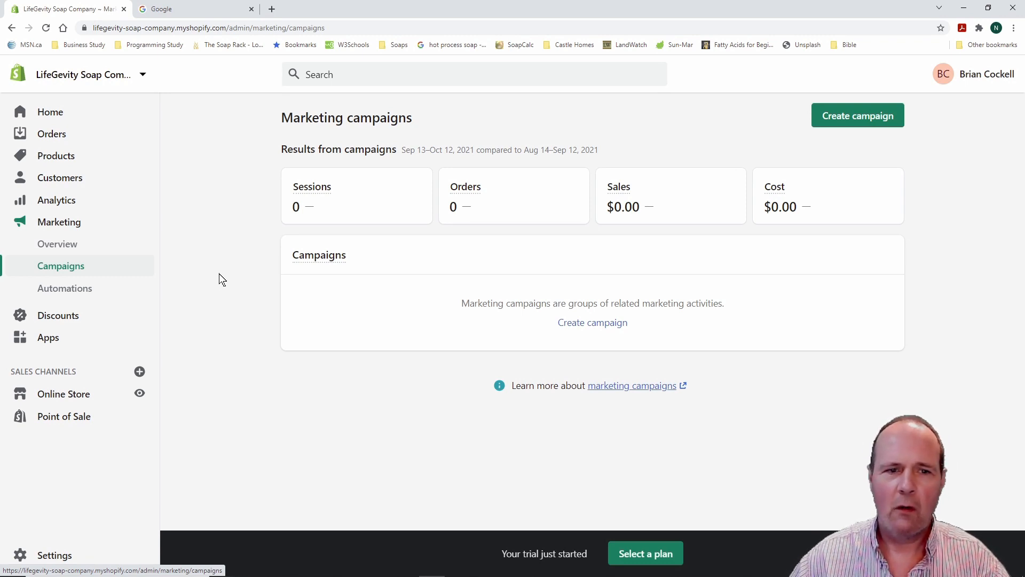
left_click(73, 291)
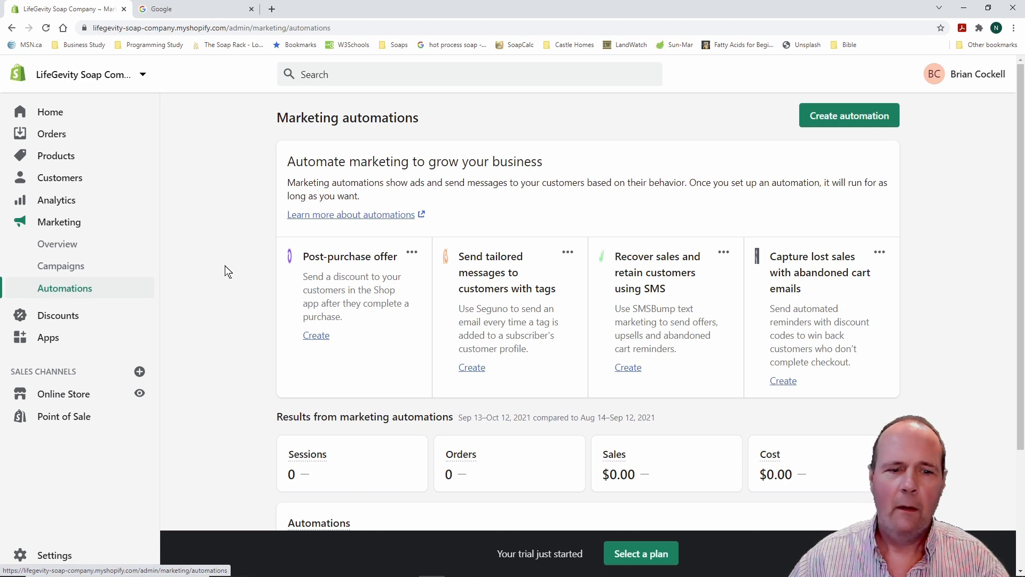
Look over the marketing automation templates, then return to the Home dashboard
scroll(225, 265, "down", 2)
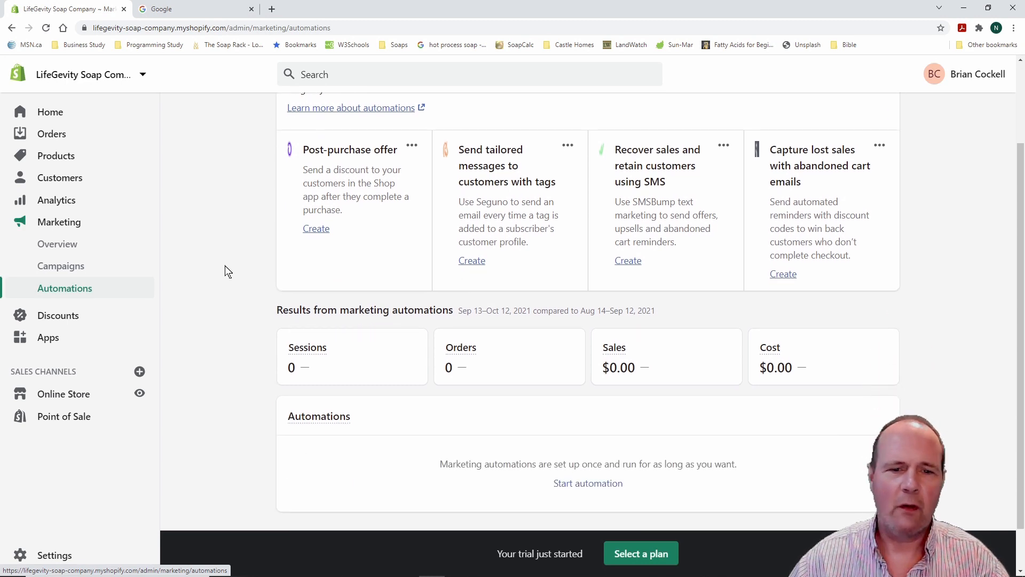
scroll(225, 265, "up", 2)
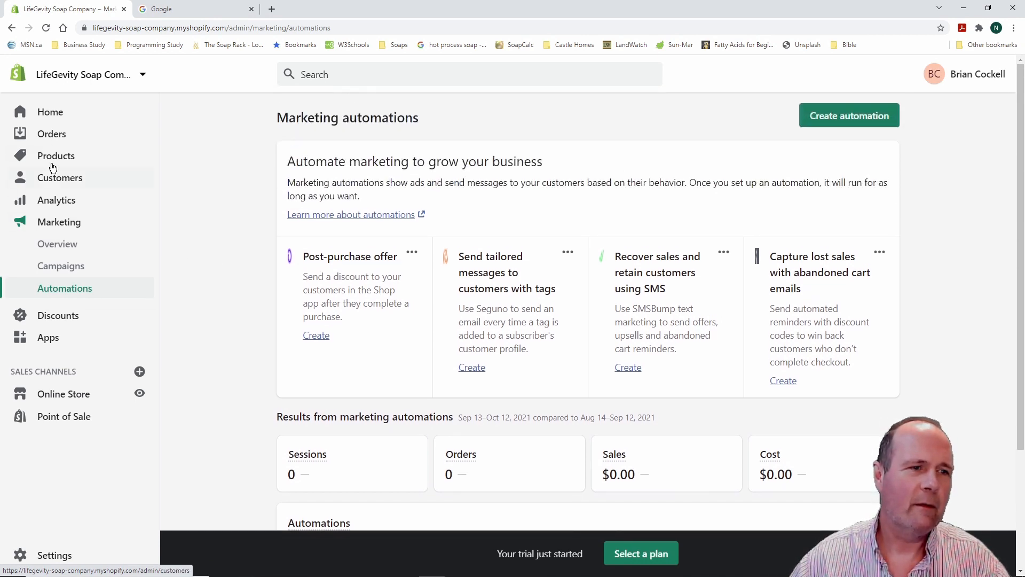
left_click(51, 115)
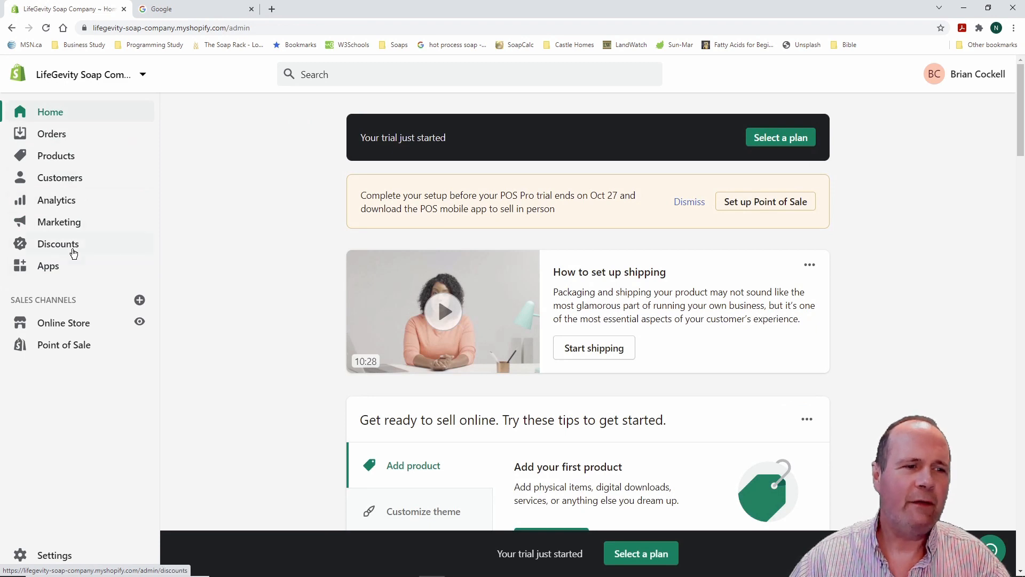
Look over the Discounts page, then move to the Apps page's starter-pack recommendations
left_click(68, 246)
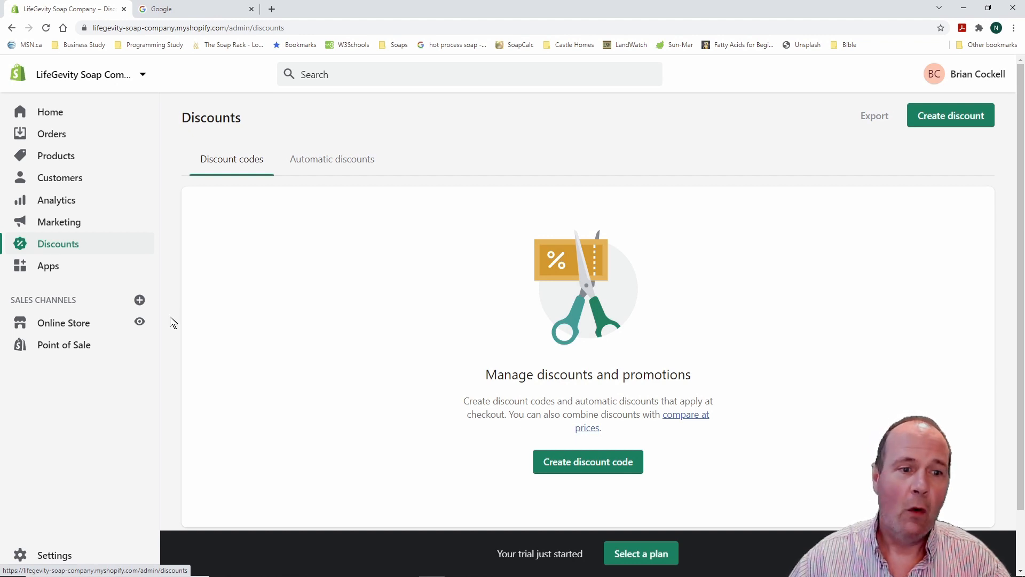
scroll(170, 316, "down", 1)
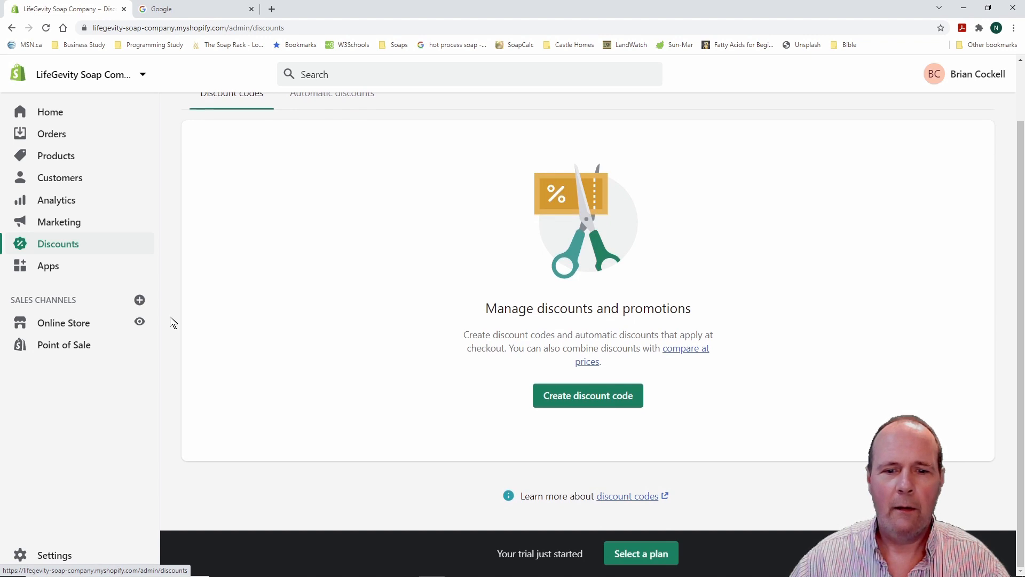
scroll(170, 316, "up", 1)
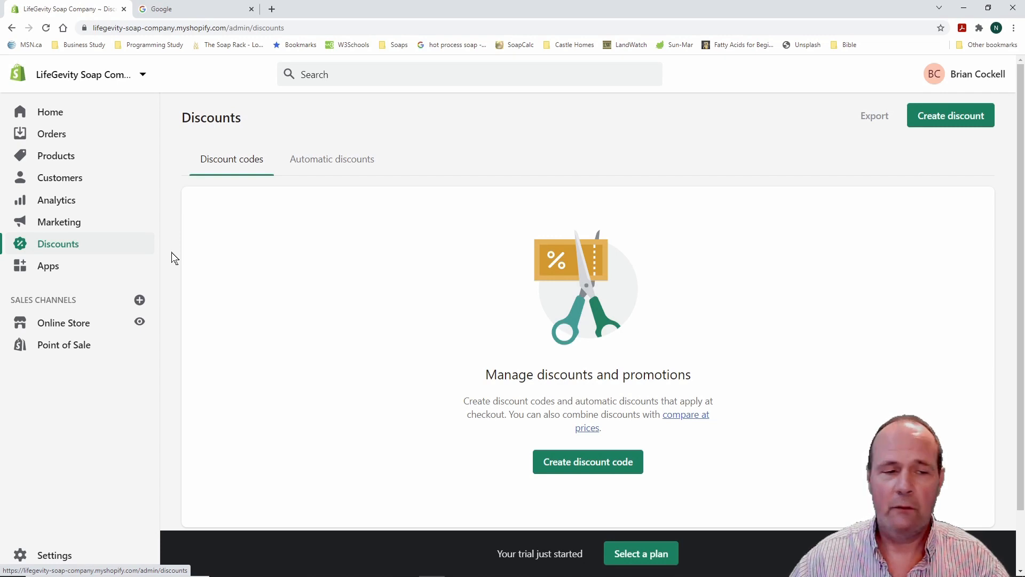
left_click(52, 272)
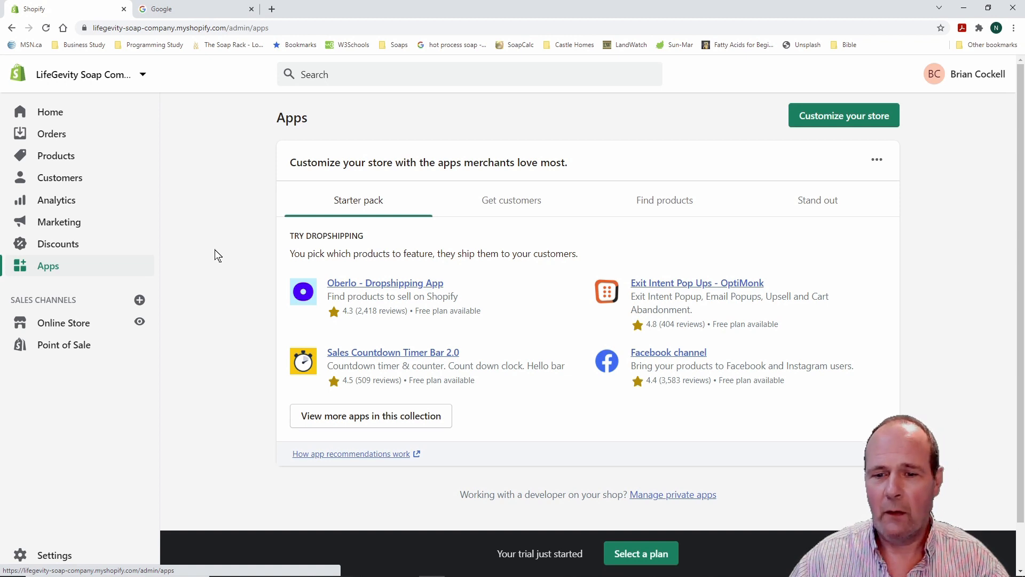
Browse the Get customers, Find products and Stand out app recommendations and open the stand-out collection
scroll(215, 249, "down", 1)
scroll(215, 248, "up", 1)
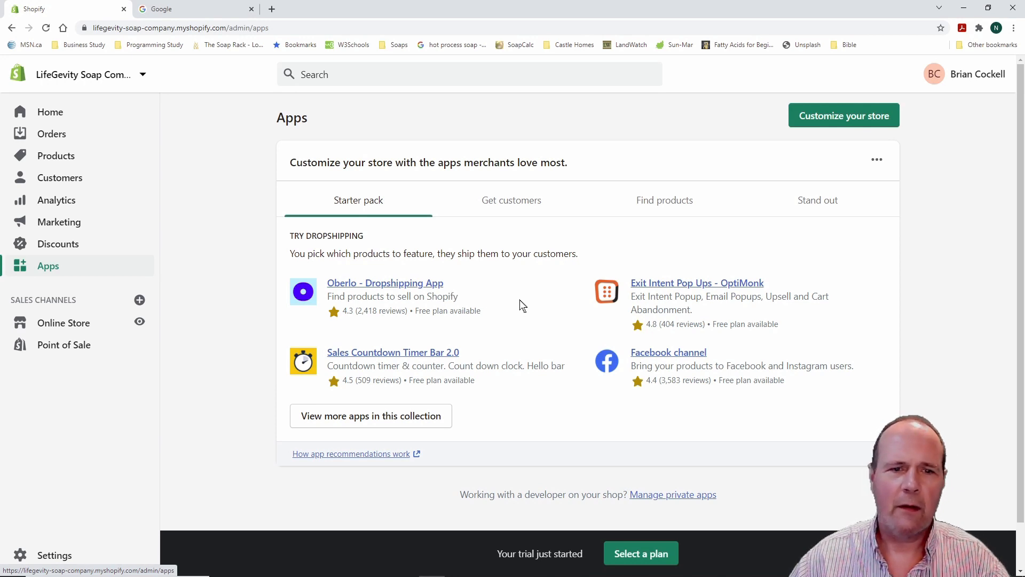
left_click(512, 204)
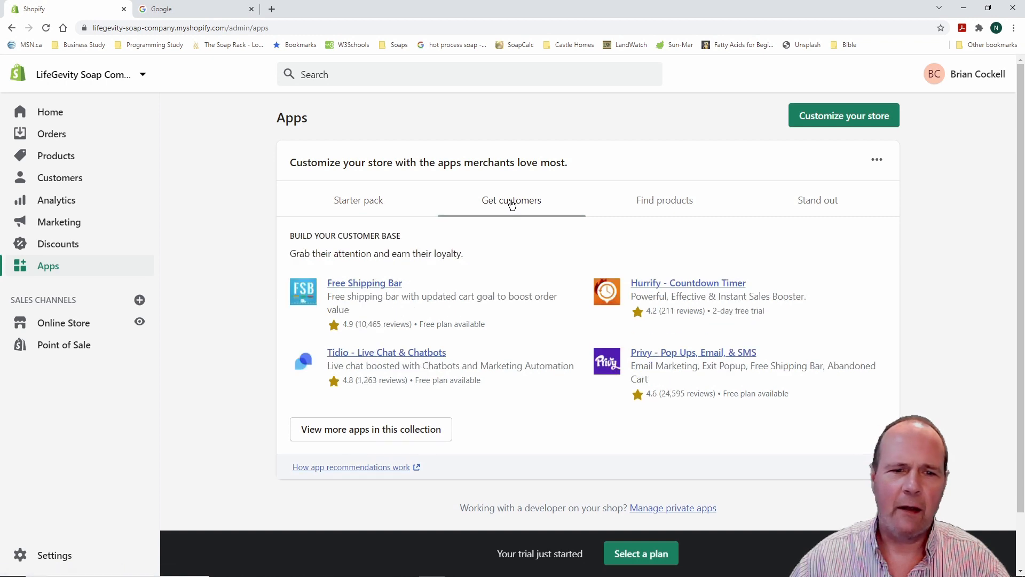
left_click(661, 203)
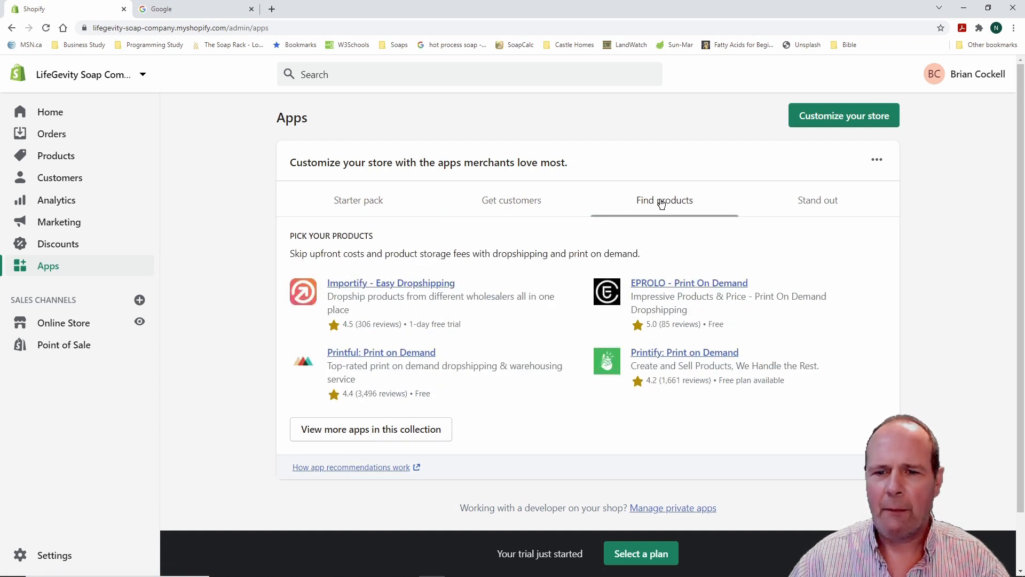
left_click(816, 202)
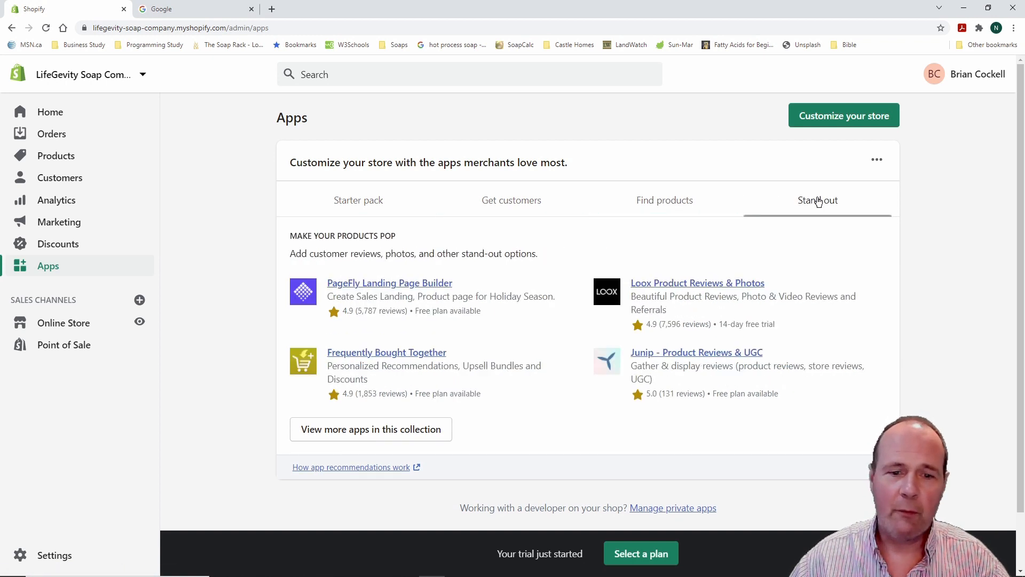
scroll(548, 344, "down", 2)
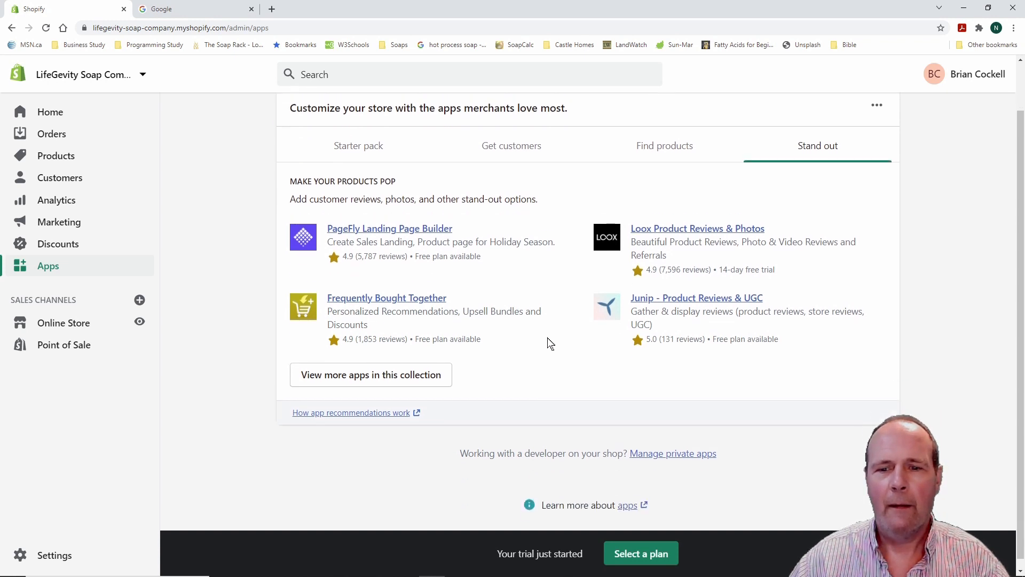
scroll(550, 343, "up", 2)
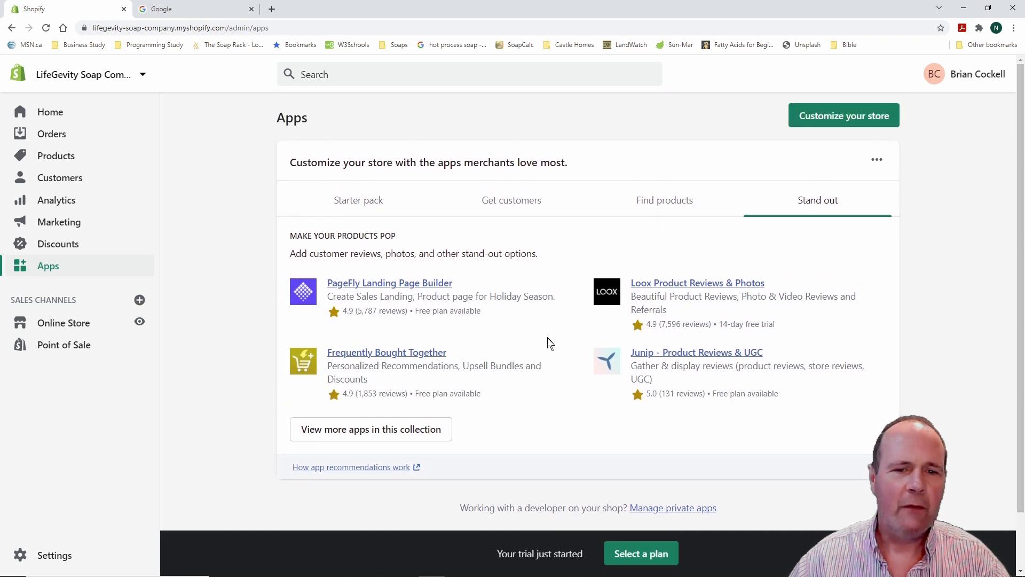
left_click(420, 434)
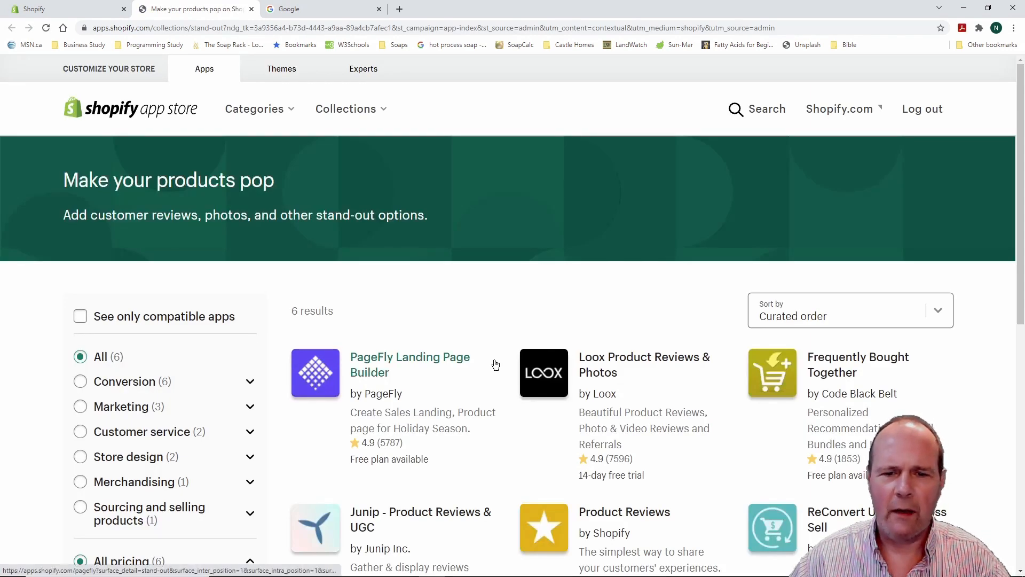
Filter the Make your products pop collection to Paid and Customer service apps, then close the App Store
scroll(494, 366, "down", 4)
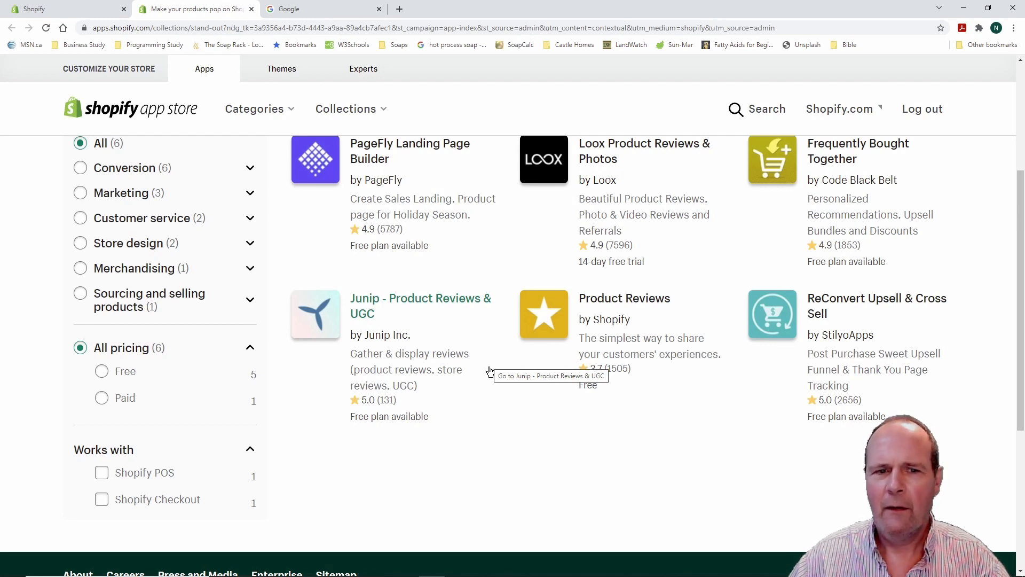
scroll(490, 371, "up", 2)
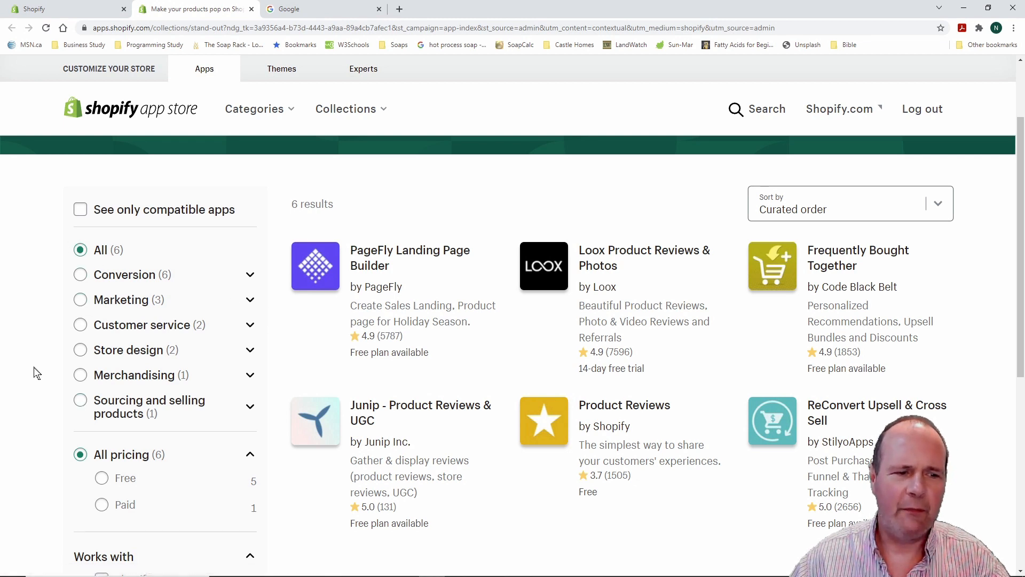
scroll(36, 372, "down", 2)
left_click(102, 399)
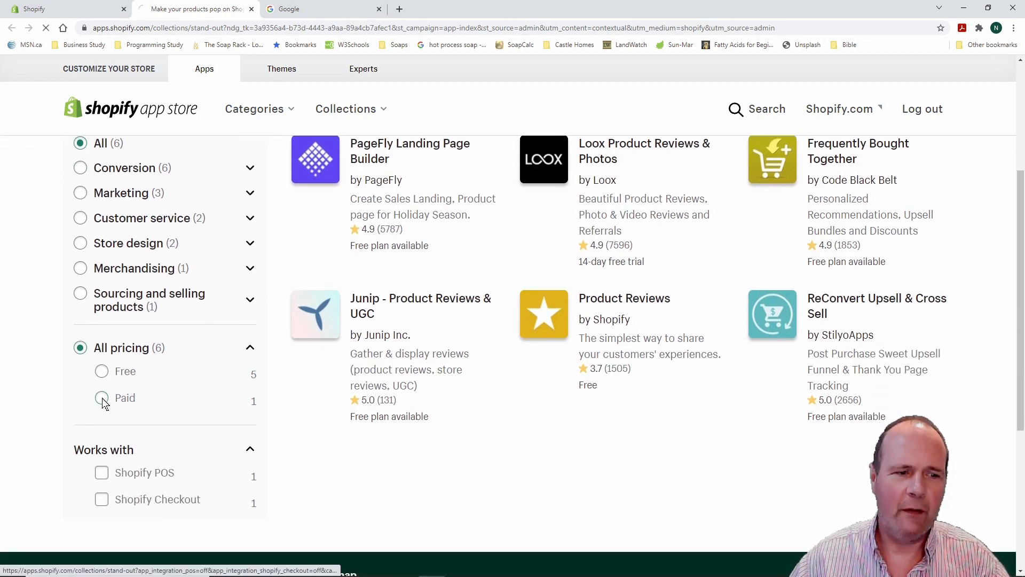
scroll(19, 354, "down", 3)
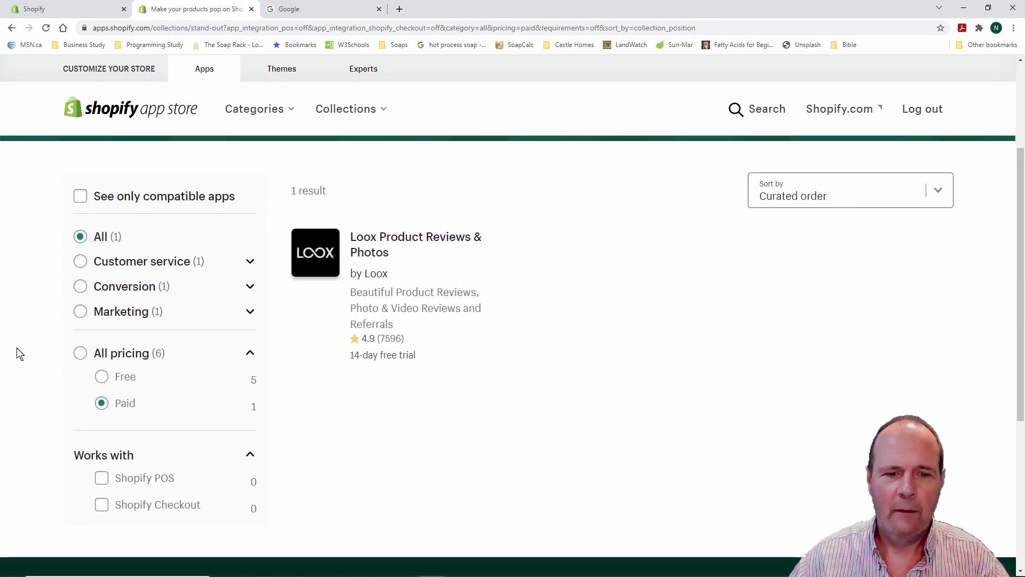
left_click(80, 261)
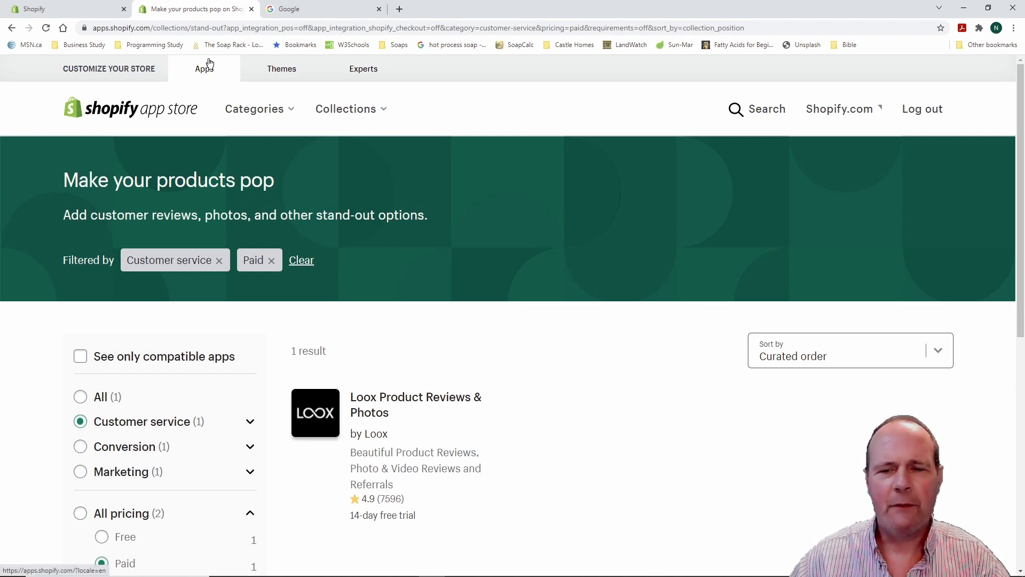
left_click(251, 9)
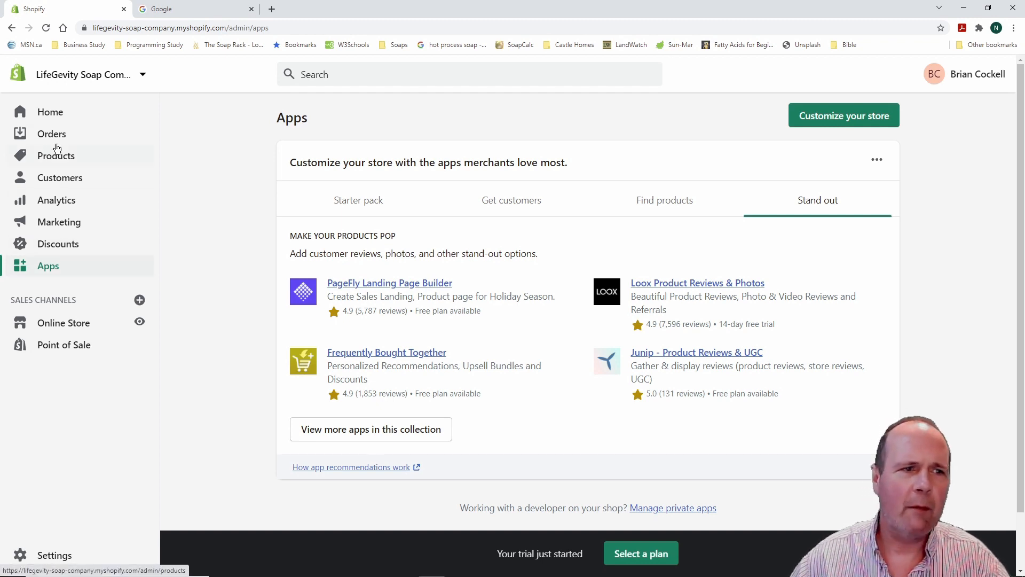
Return to the Home dashboard showing the POS Pro trial setup notice
left_click(54, 113)
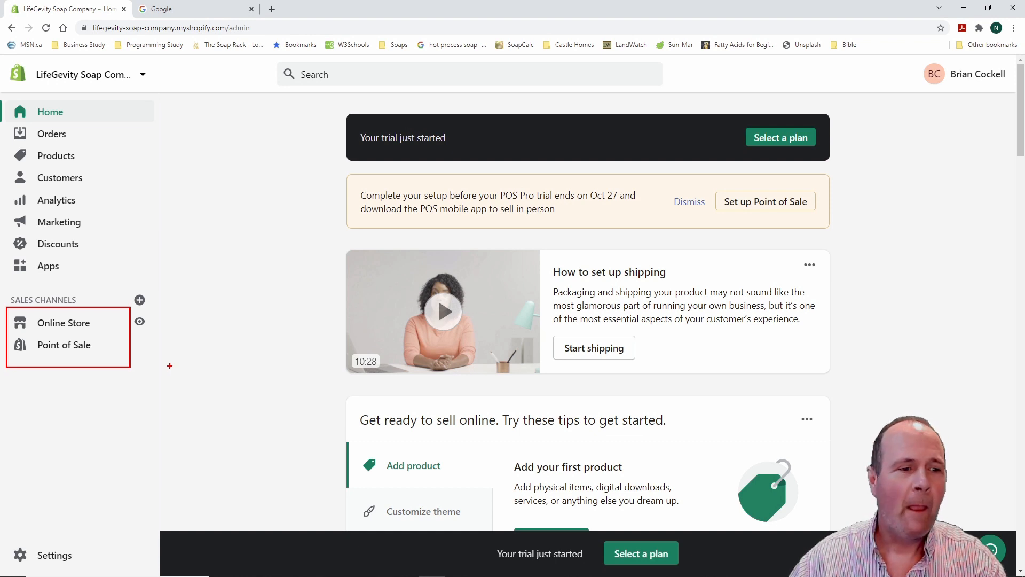
key("Escape")
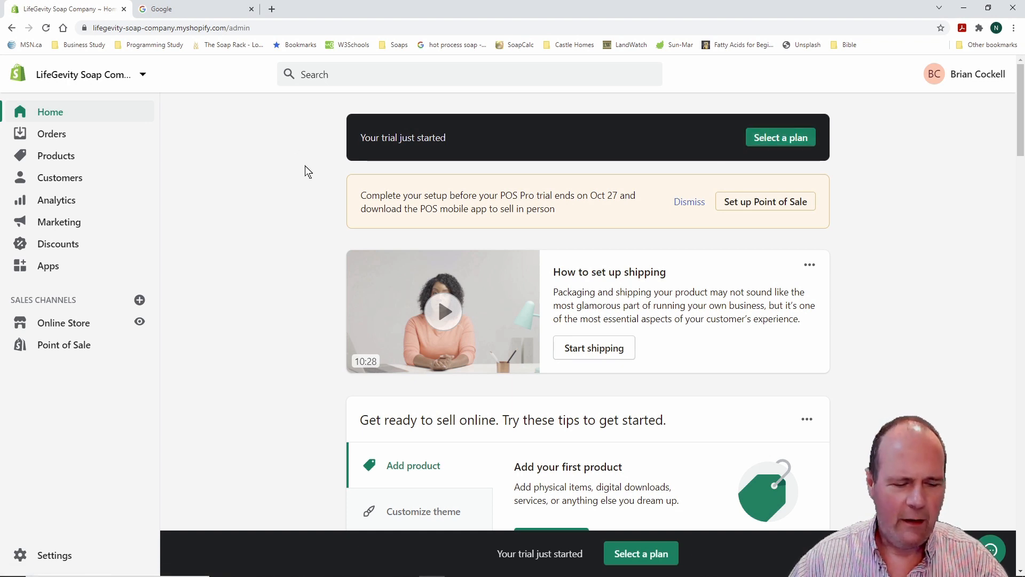
key("ctrl+2")
mouse_move(332, 165)
left_mouse_down()
mouse_move(342, 182)
mouse_move(534, 236)
mouse_move(860, 241)
left_mouse_up()
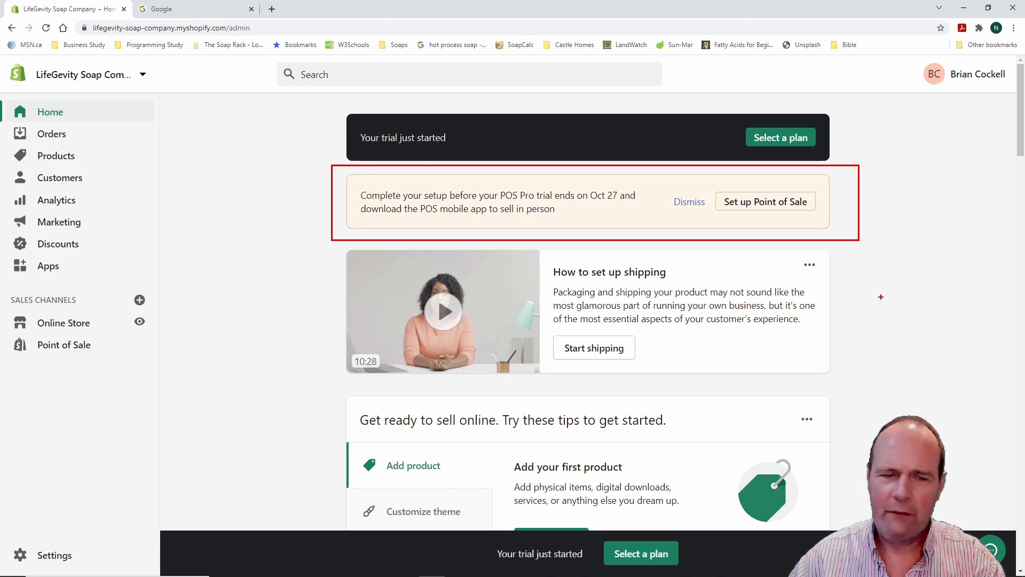
Dismiss the Point of Sale trial setup banner and close its confirmation notice
key("Escape")
left_click(692, 204)
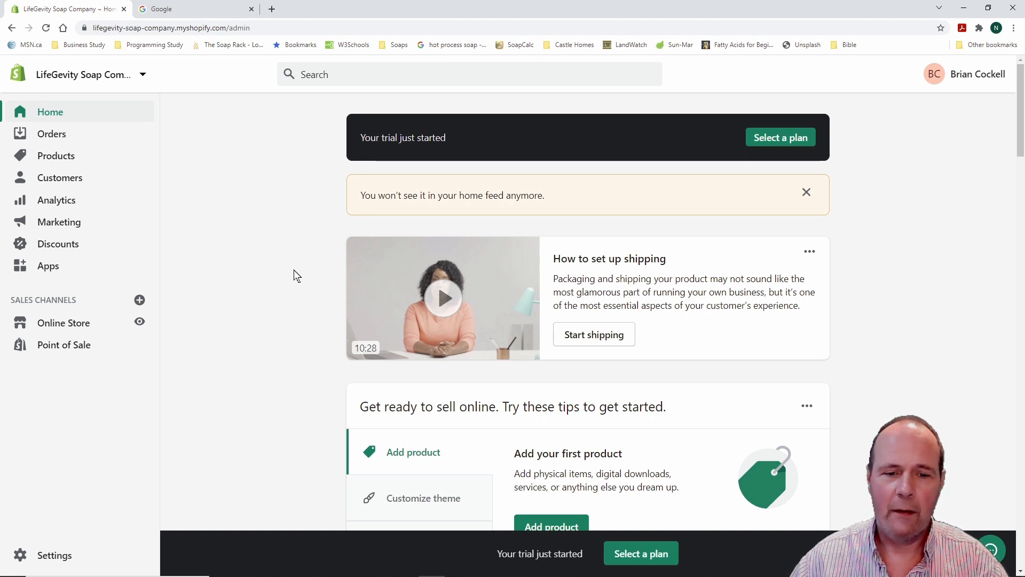
scroll(296, 276, "down", 4)
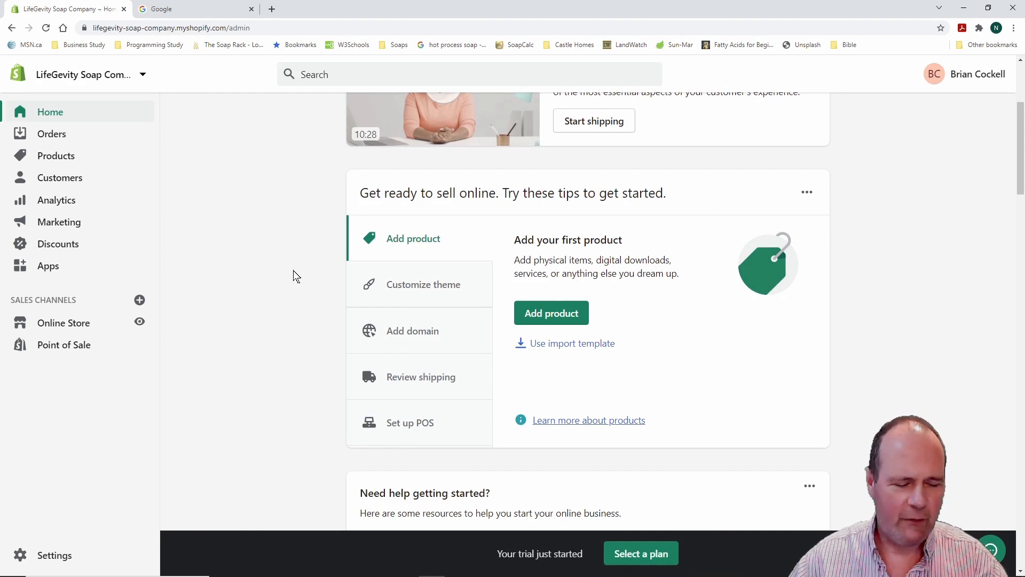
scroll(293, 270, "down", 1)
scroll(293, 270, "up", 2)
scroll(293, 270, "down", 1)
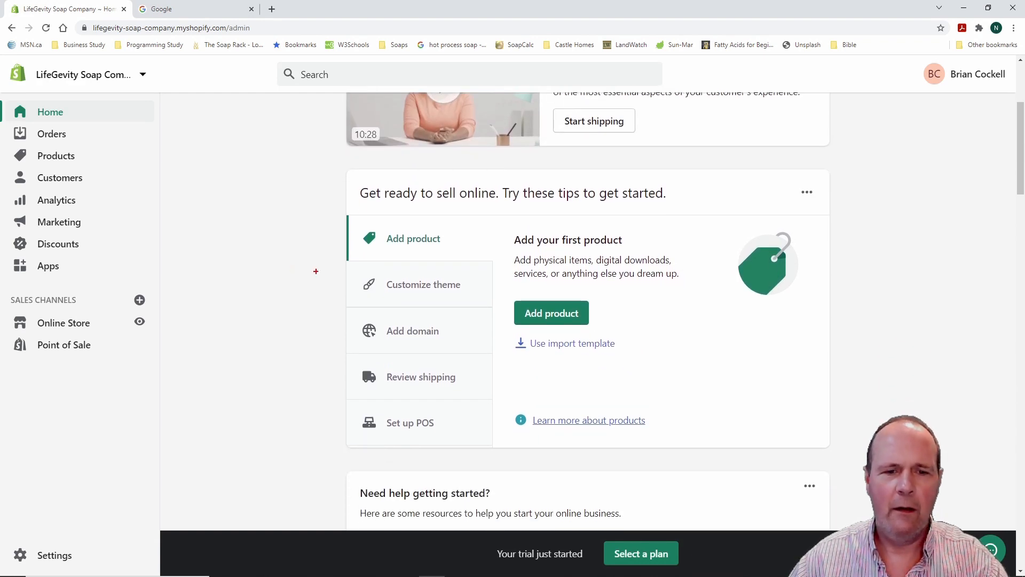
mouse_move(317, 198)
left_mouse_down()
mouse_move(700, 369)
mouse_move(836, 473)
mouse_move(865, 482)
left_mouse_up()
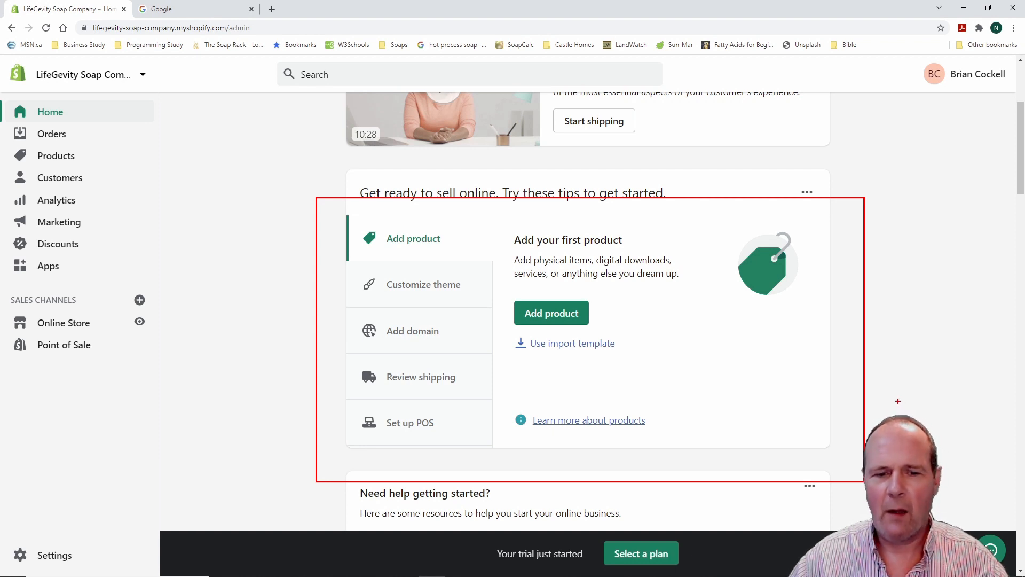
key("Escape")
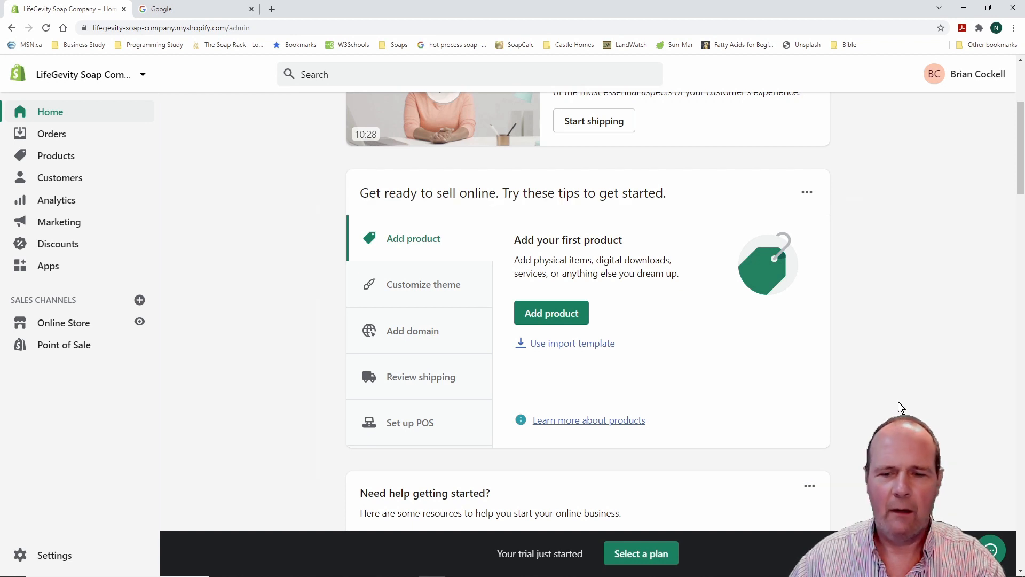
scroll(281, 329, "up", 4)
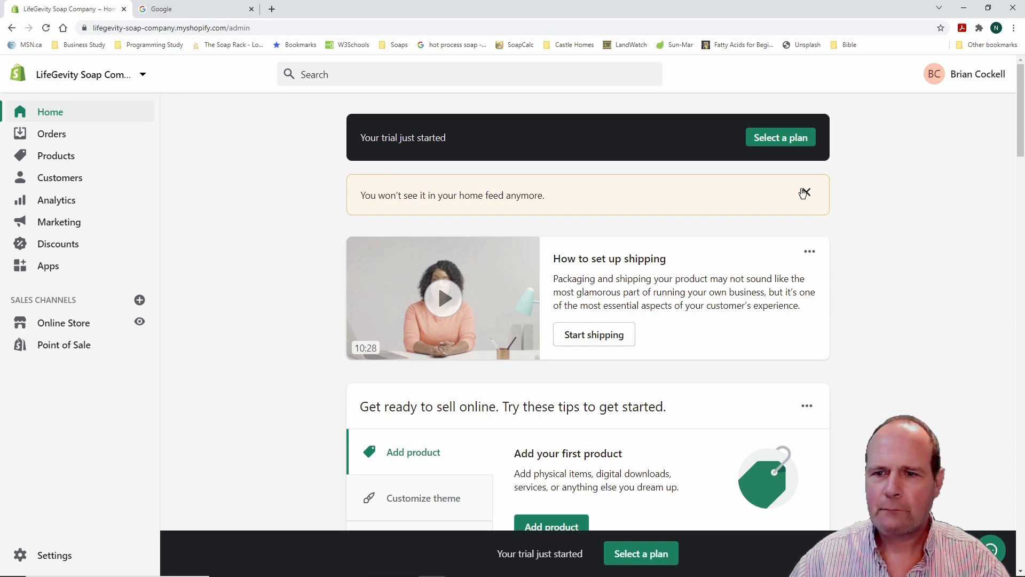
left_click(806, 192)
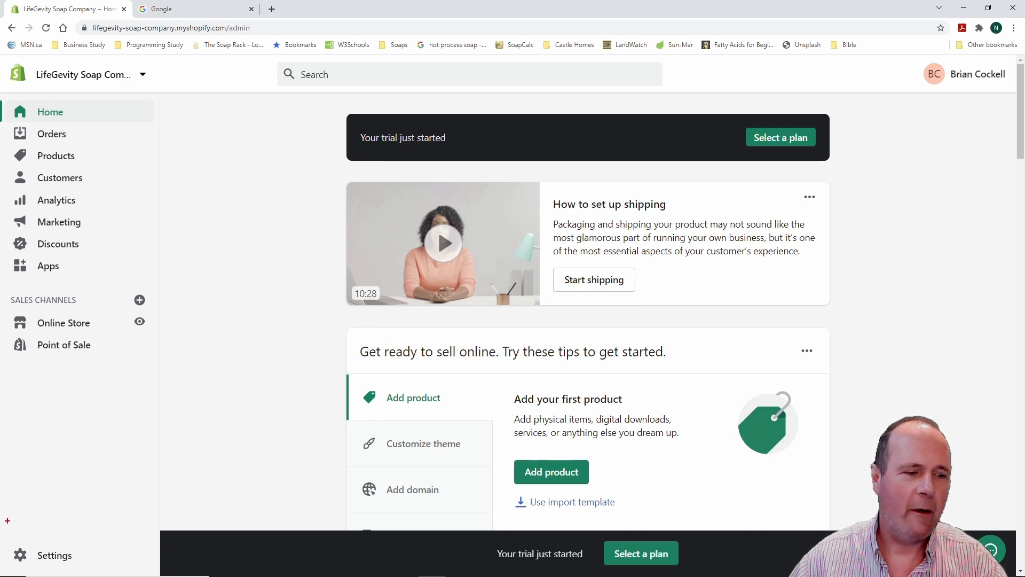
mouse_move(6, 535)
left_mouse_down()
mouse_move(59, 568)
mouse_move(101, 574)
left_mouse_up()
key("Escape")
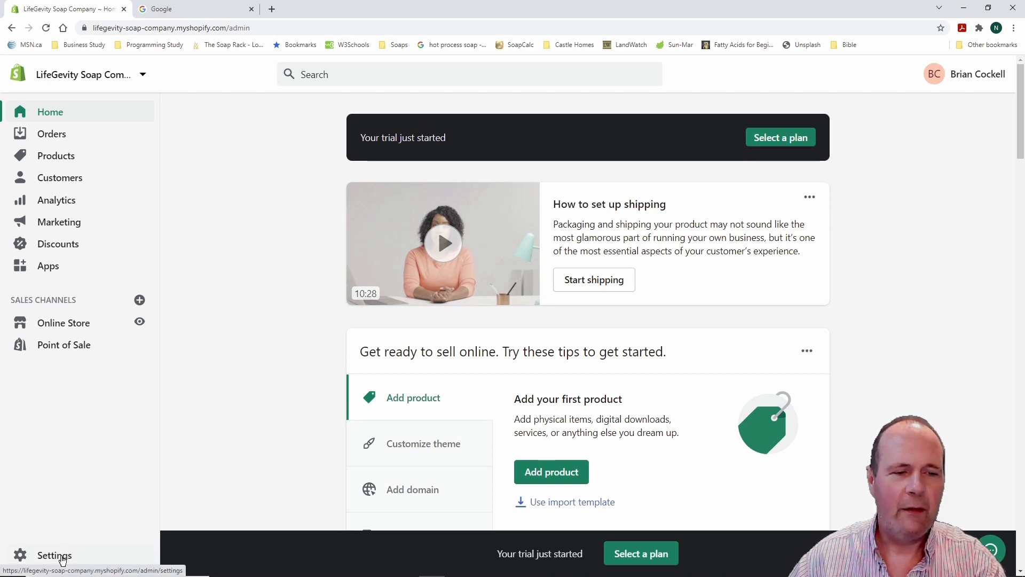
left_click(62, 559)
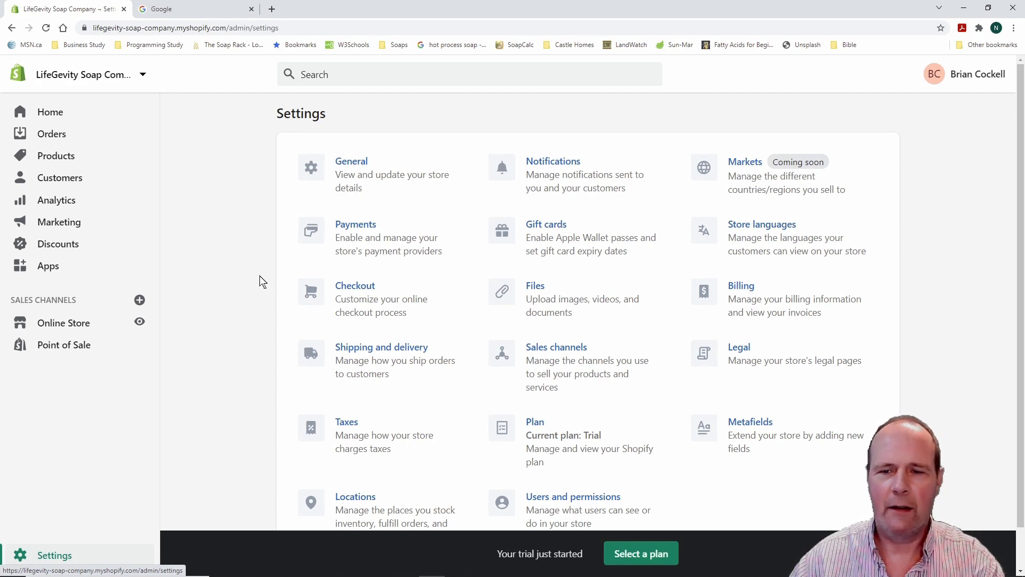
scroll(260, 275, "down", 1)
scroll(260, 275, "up", 1)
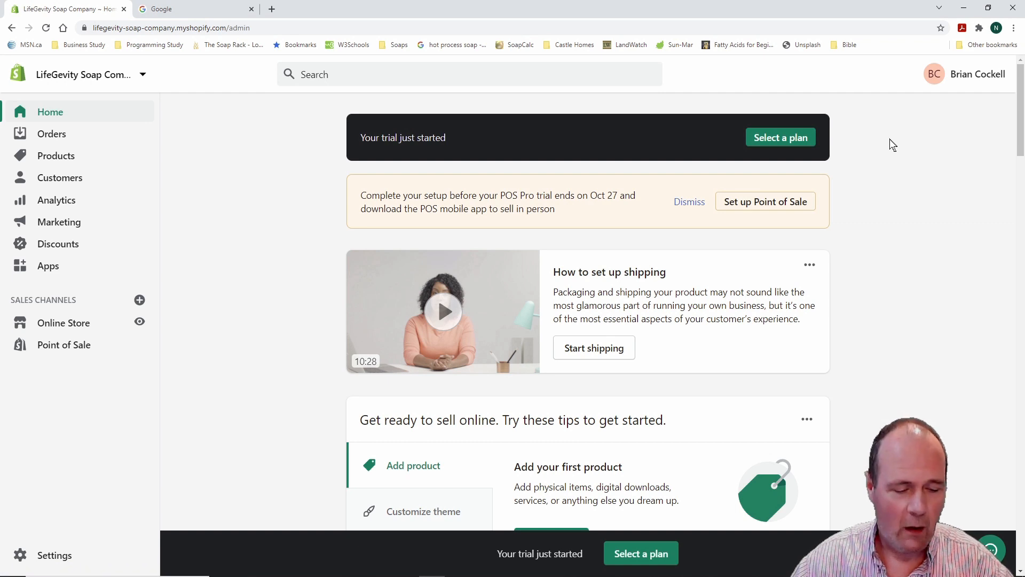
Open the subscription plans page and scroll to the Basic, Shopify and Advanced plan cards
left_click_drag(730, 102, 852, 160)
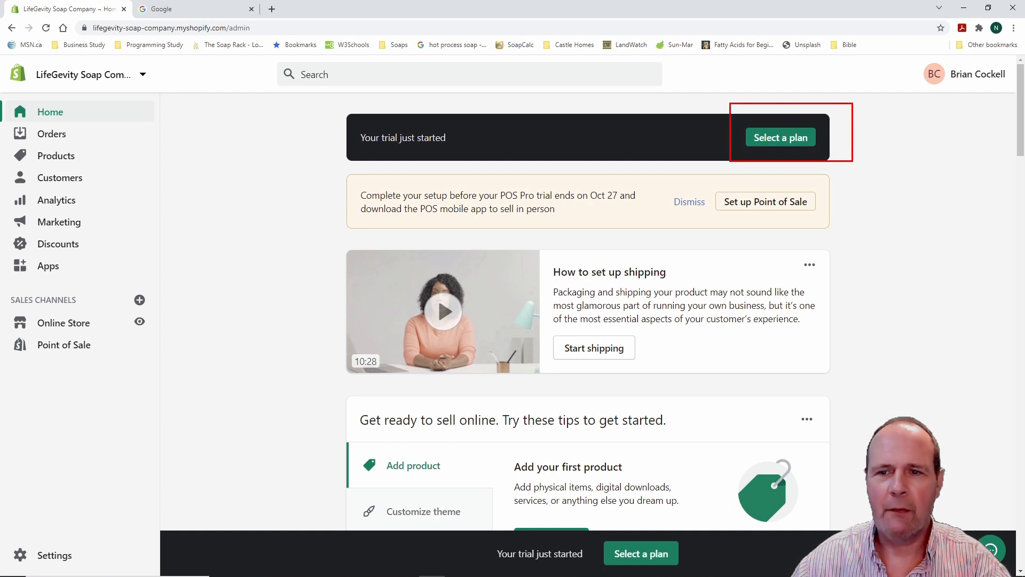
key("Escape")
left_click(789, 139)
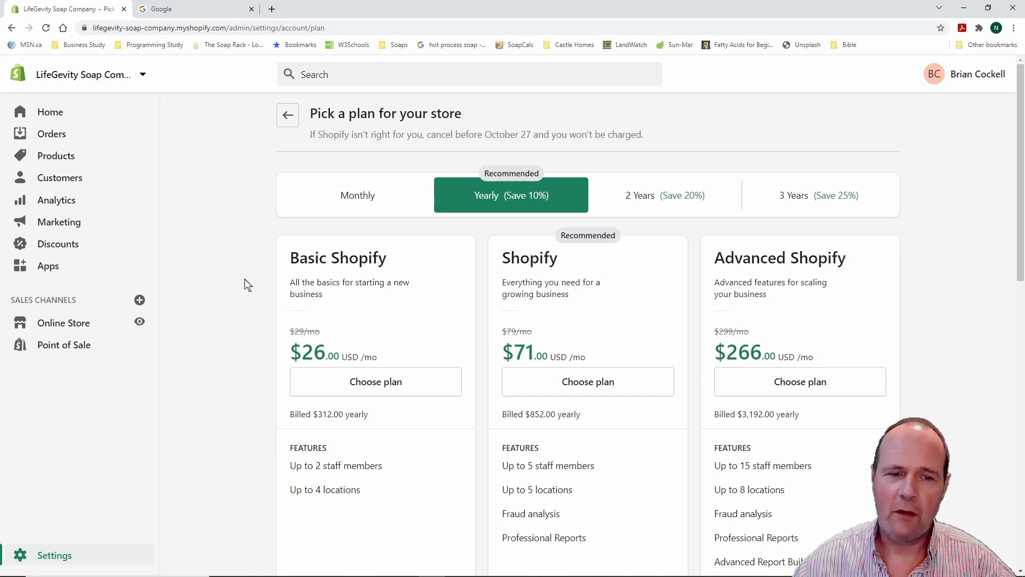
scroll(243, 289, "down", 2)
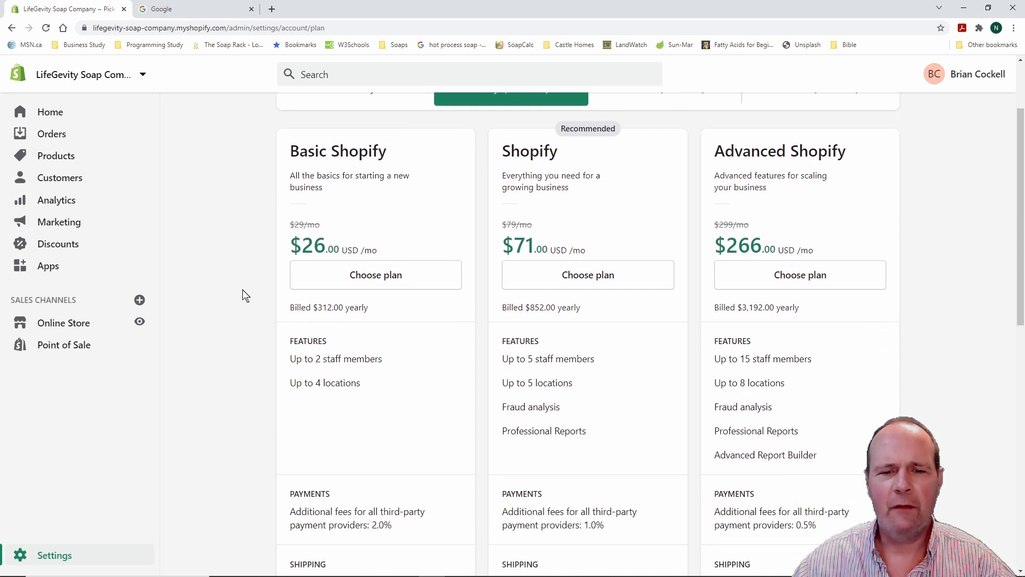
scroll(242, 290, "down", 4)
scroll(242, 290, "down", 5)
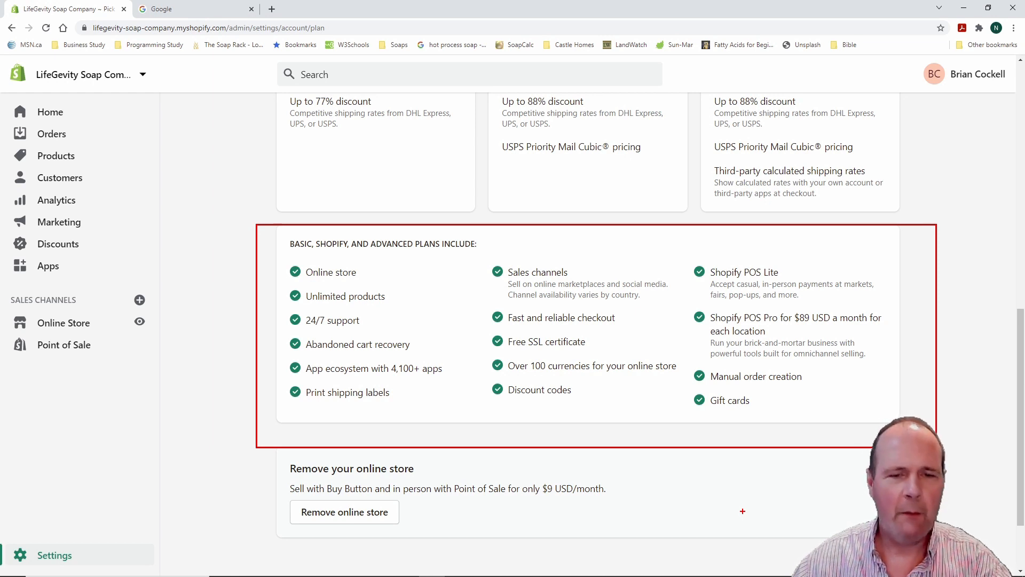
key("Escape")
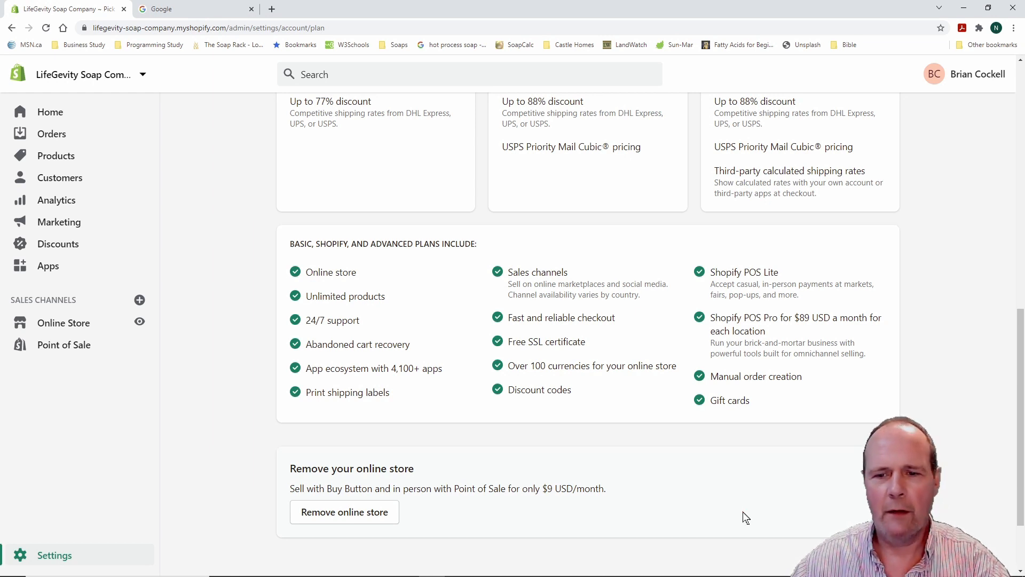
scroll(238, 361, "up", 1)
scroll(229, 363, "up", 10)
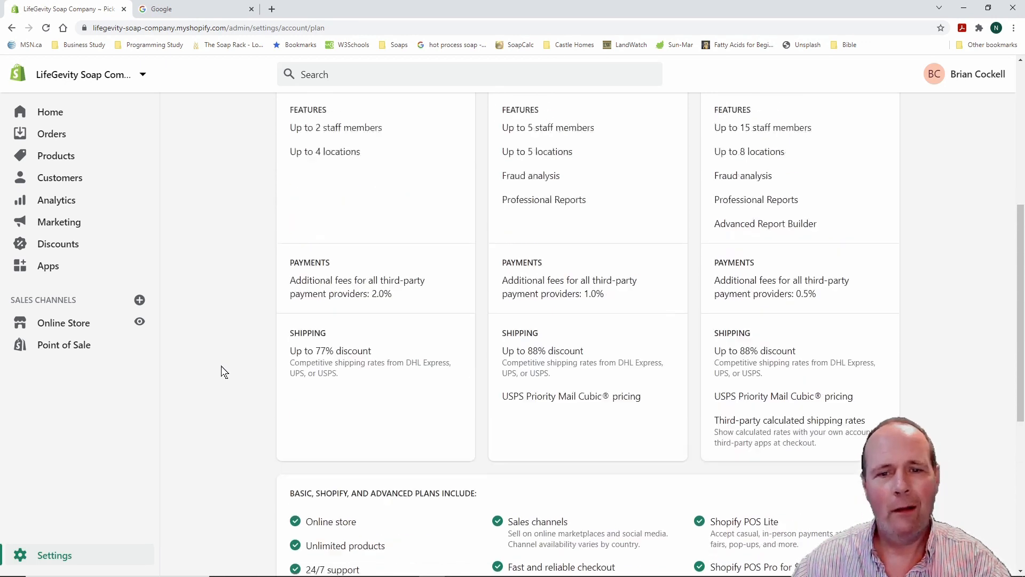
scroll(221, 371, "down", 1)
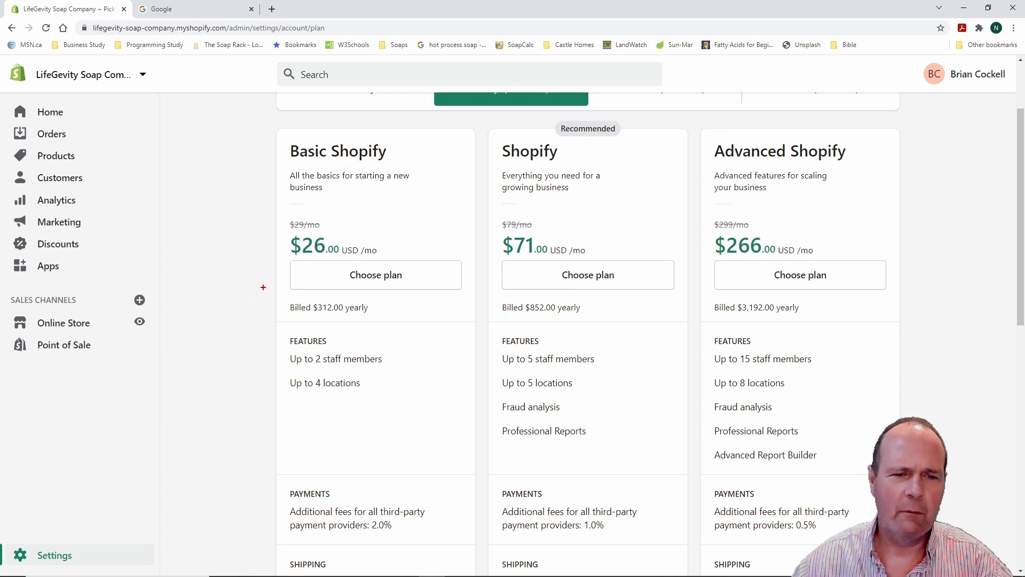
Frame the Features lists of the Basic, Shopify and Advanced plans in red
left_click_drag(255, 328, 381, 401)
key("Escape")
key("ctrl+2")
left_click_drag(274, 336, 408, 403)
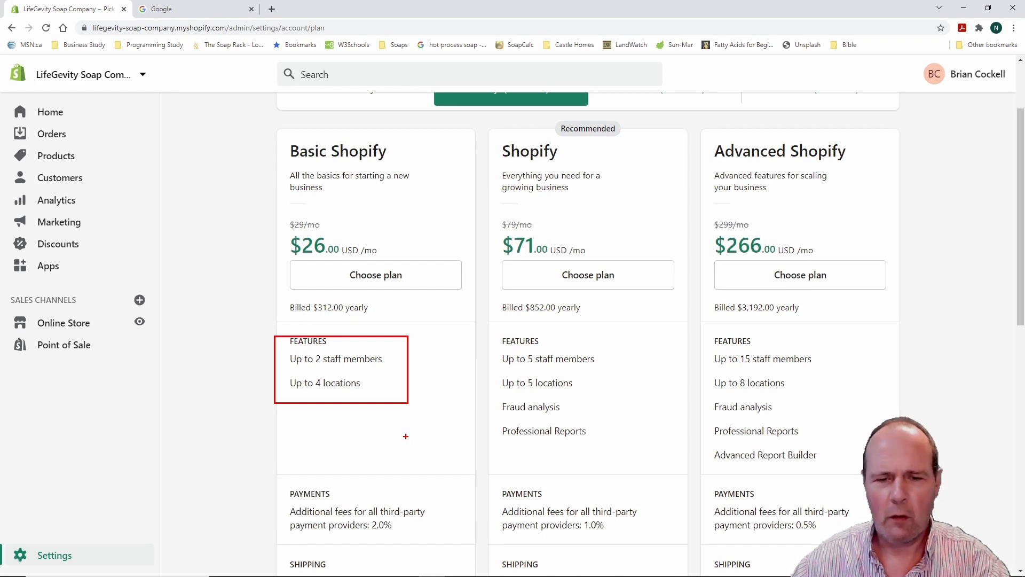
key("Escape")
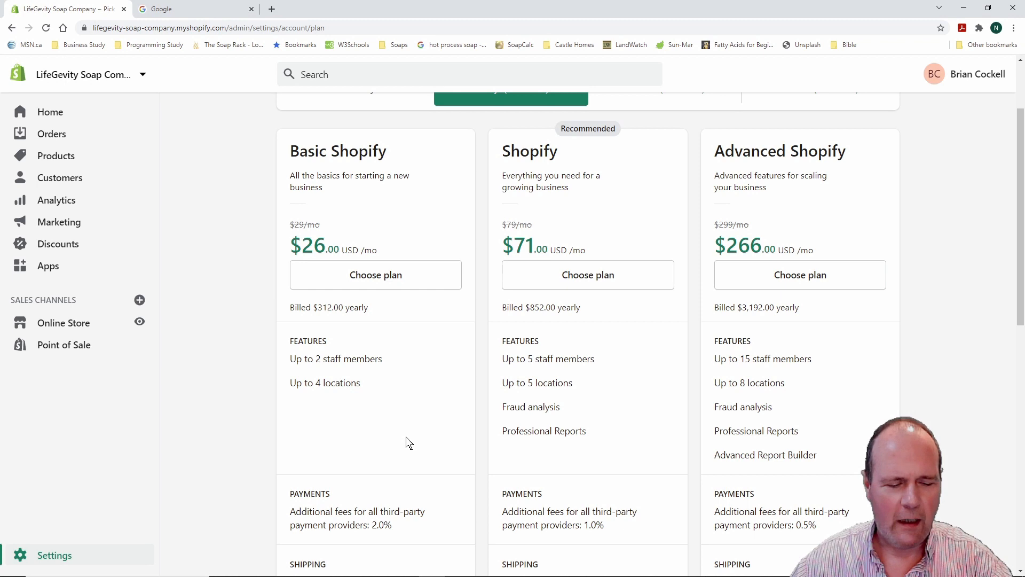
key("ctrl+2")
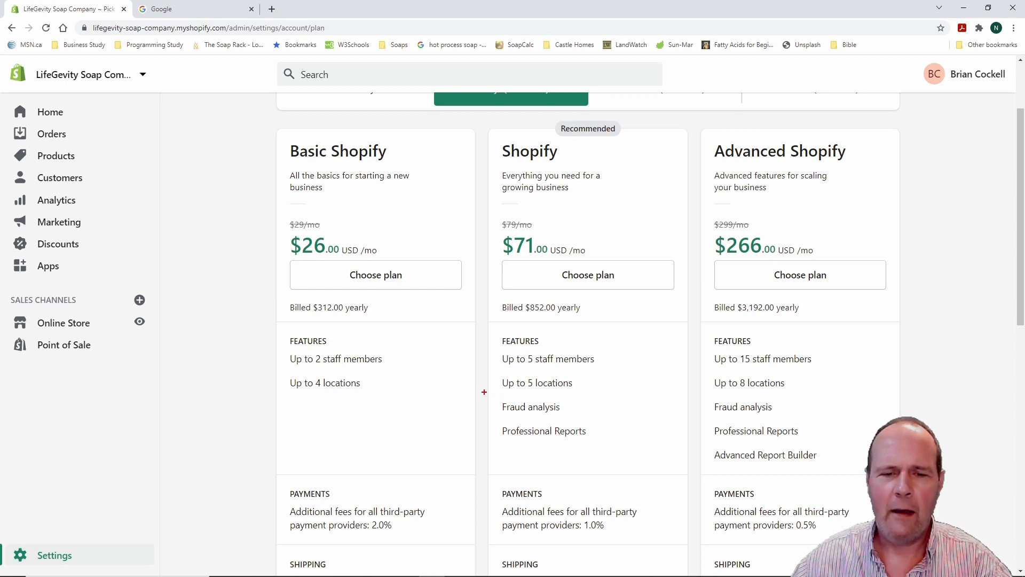
mouse_move(475, 342)
left_mouse_down()
mouse_move(523, 358)
mouse_move(622, 472)
mouse_move(610, 458)
left_mouse_up()
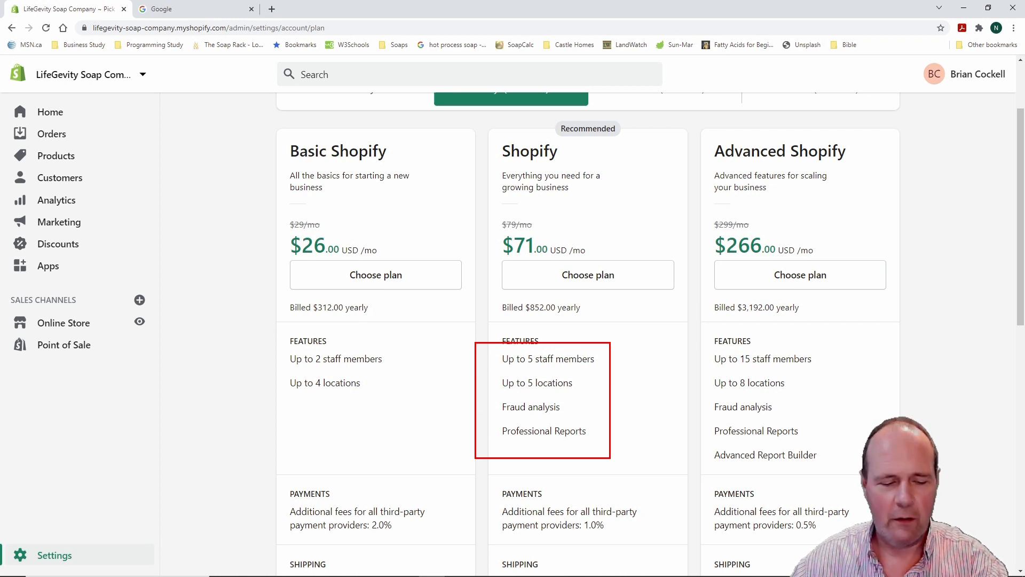
key("Escape")
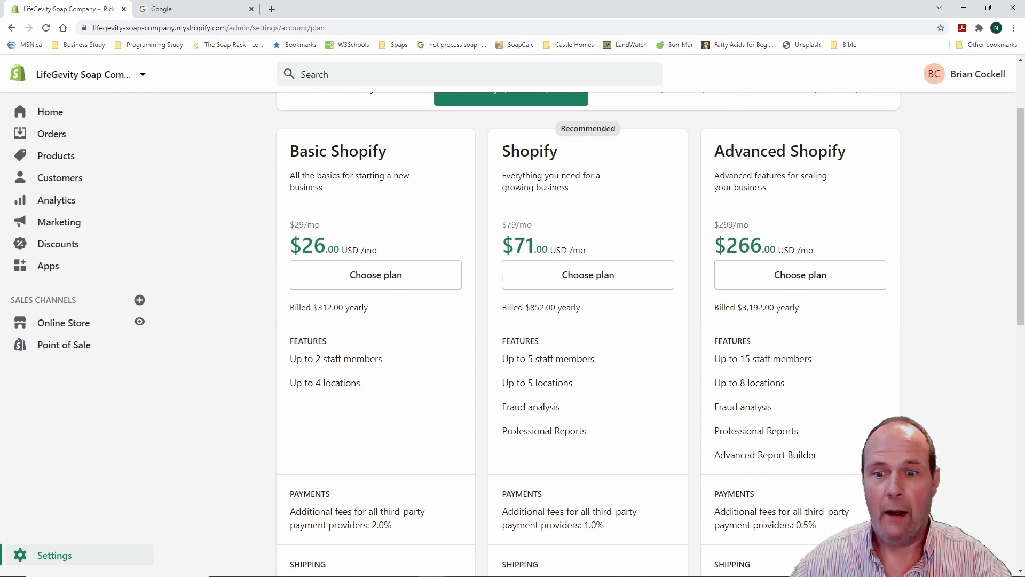
mouse_move(690, 326)
left_mouse_down()
mouse_move(851, 428)
mouse_move(850, 474)
left_mouse_up()
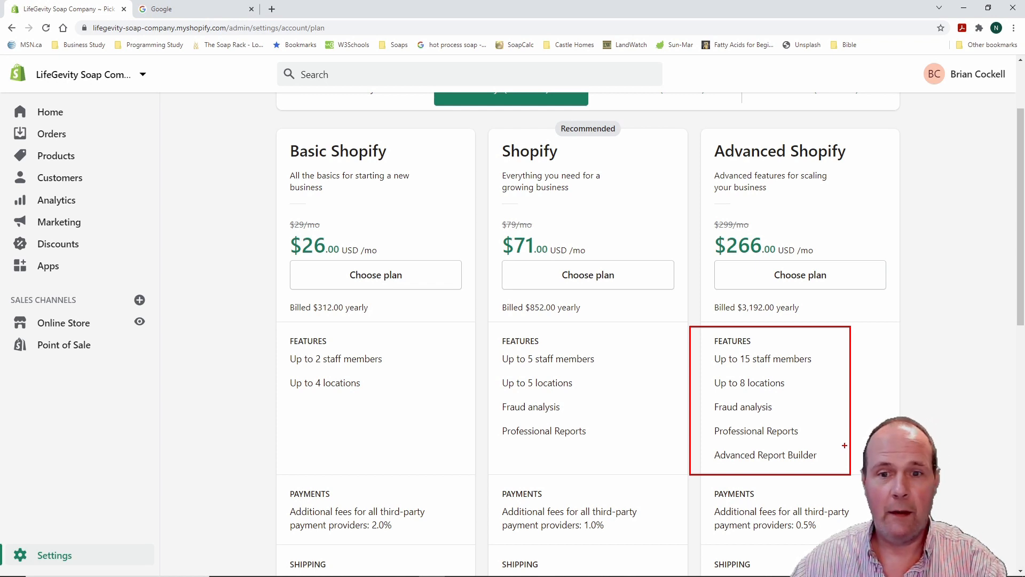
key("Escape")
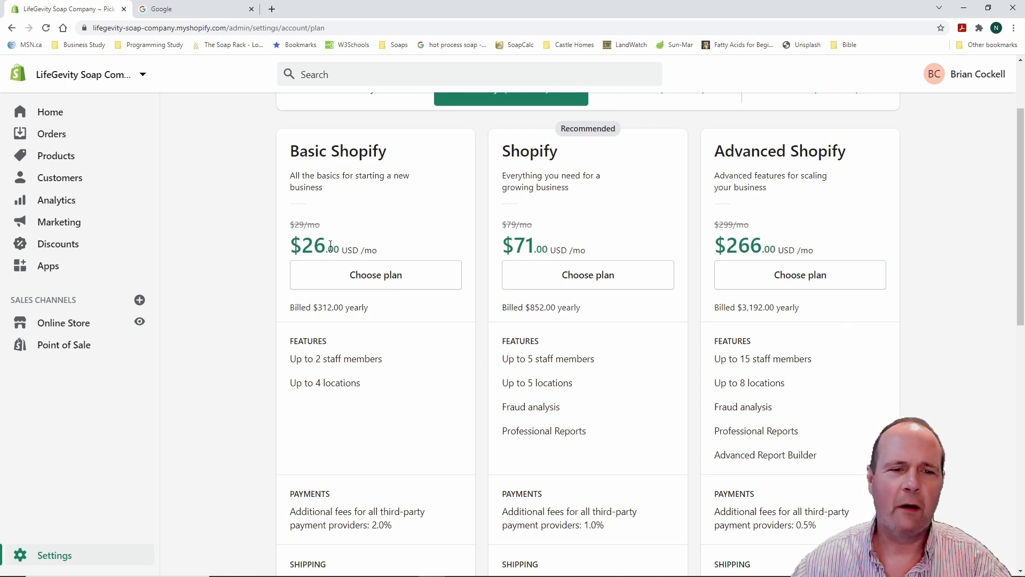
left_click_drag(1020, 195, 1022, 320)
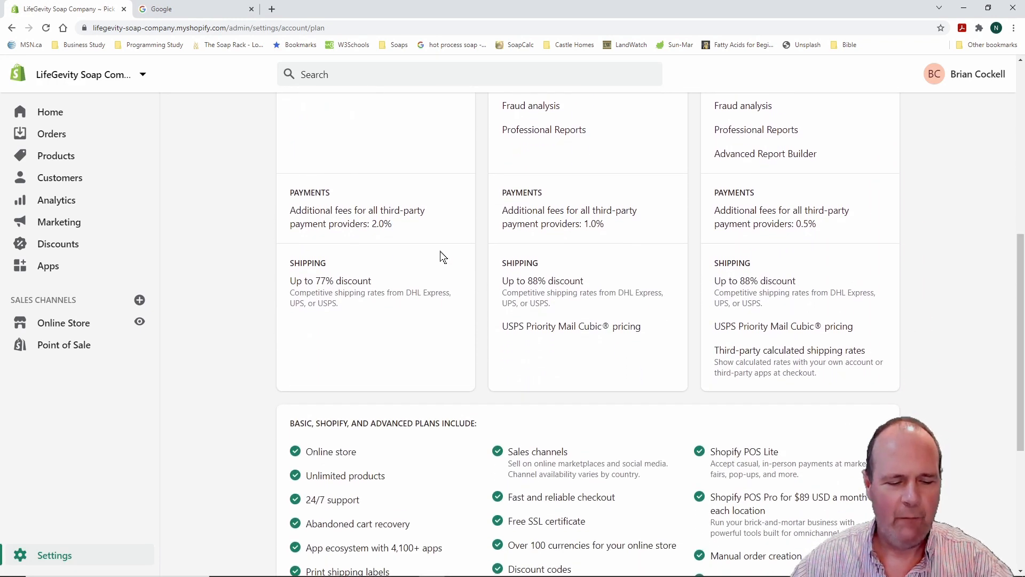
Frame the 2.0%, 1.0% and 0.5% third-party payment fees of Basic, Shopify and Advanced
mouse_move(260, 172)
left_mouse_down()
mouse_move(362, 223)
mouse_move(463, 246)
left_mouse_up()
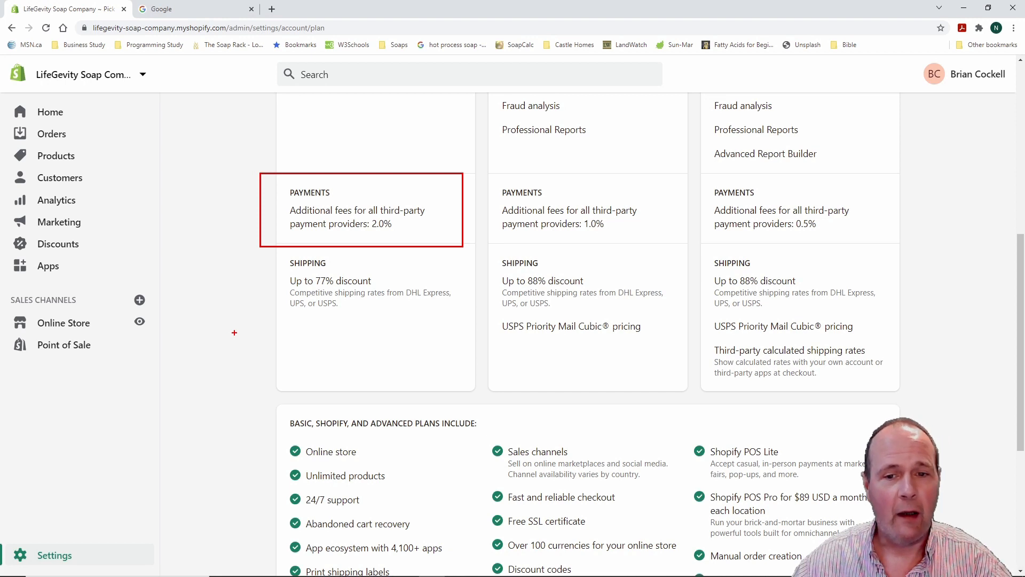
key("Escape")
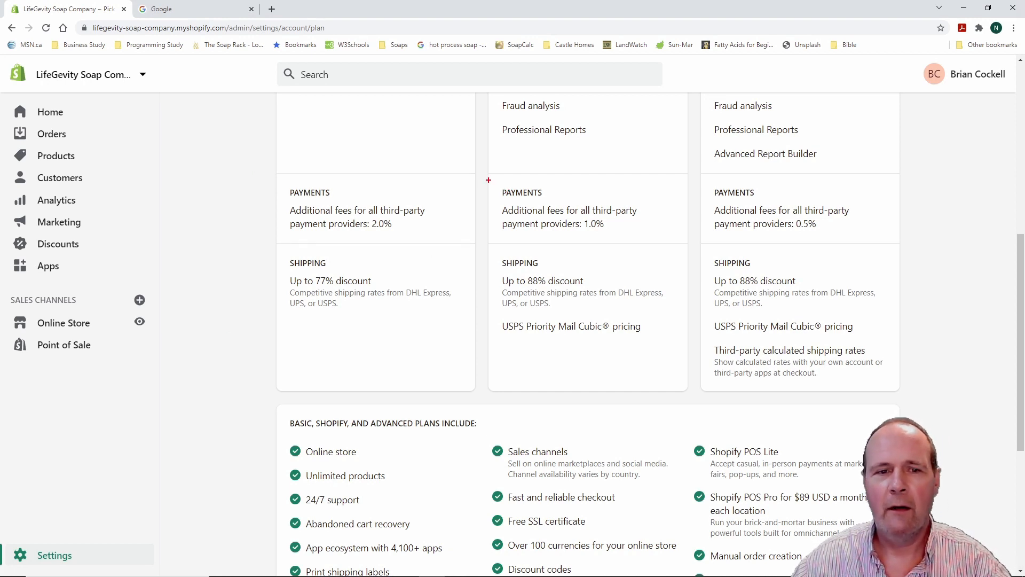
left_click_drag(490, 184, 654, 236)
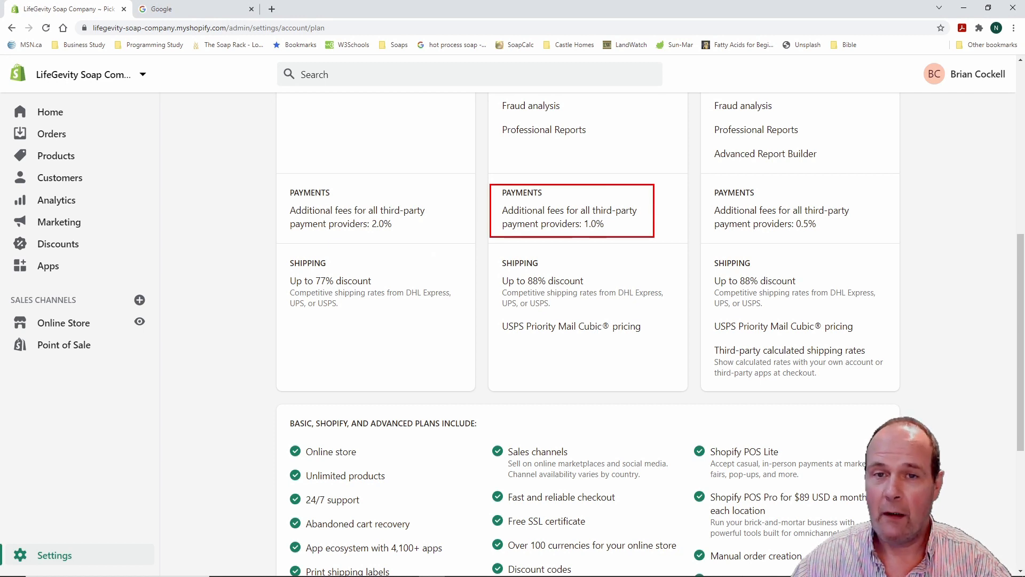
key("Escape")
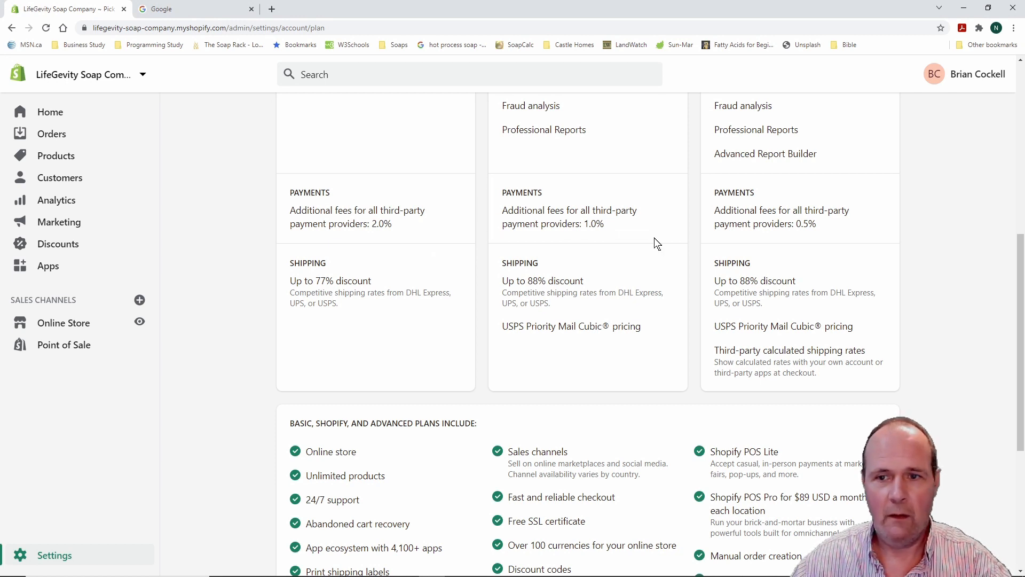
key("ctrl+2")
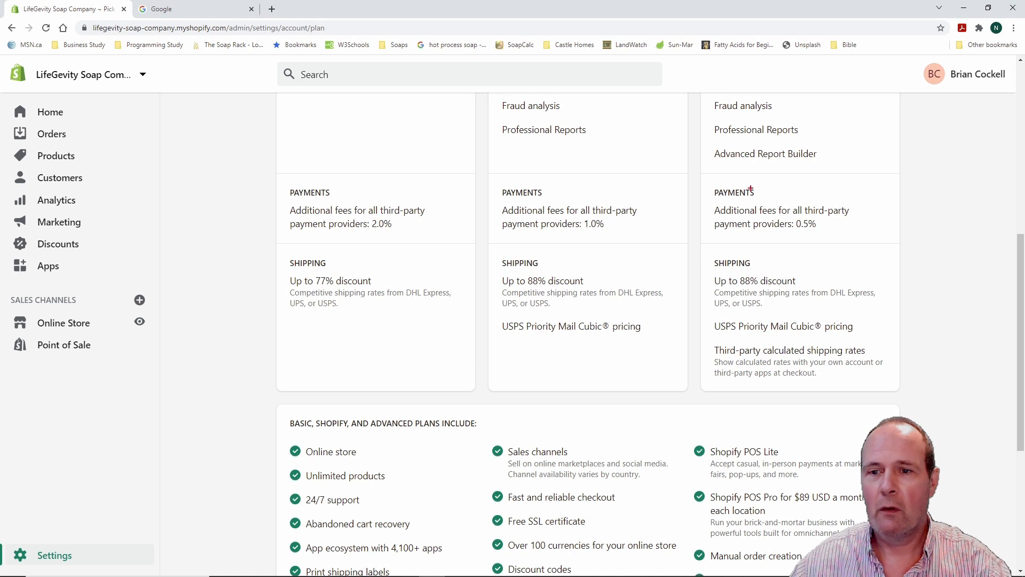
left_click_drag(702, 177, 885, 244)
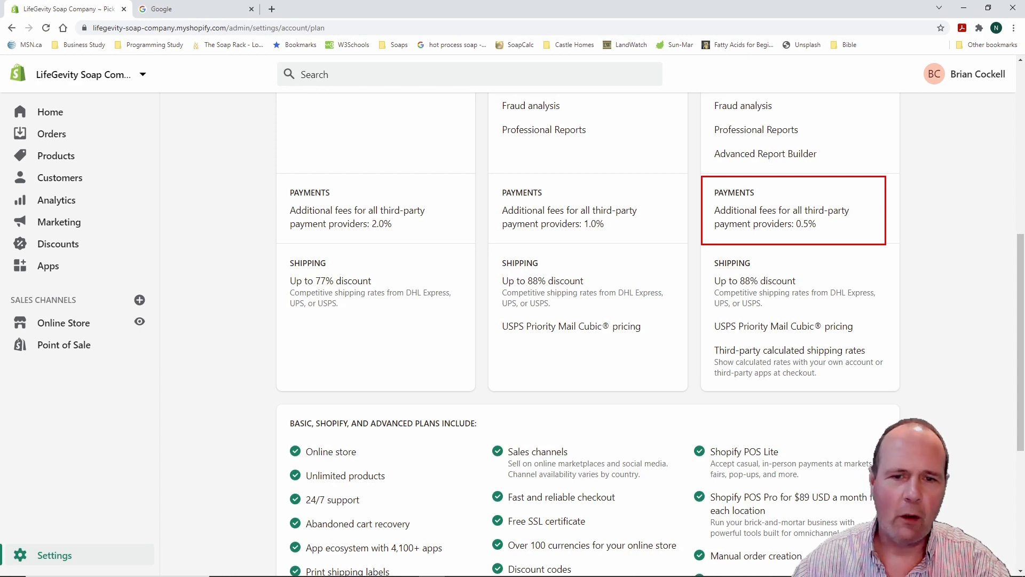
key("Escape")
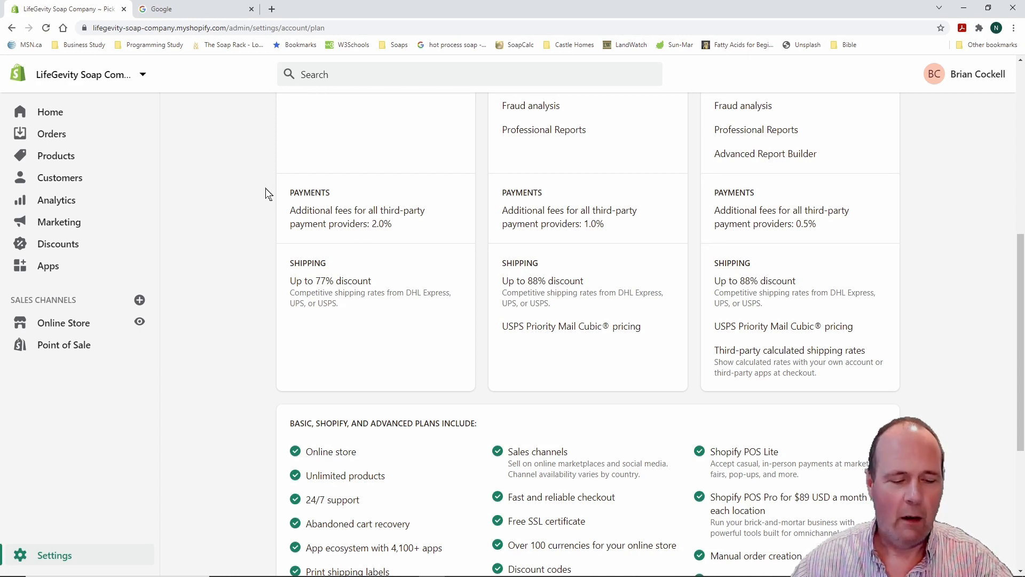
Re-frame the Basic 2.0% and Shopify 1.0% payment fees to compare them
mouse_move(267, 175)
left_mouse_down()
mouse_move(320, 235)
mouse_move(469, 249)
left_mouse_up()
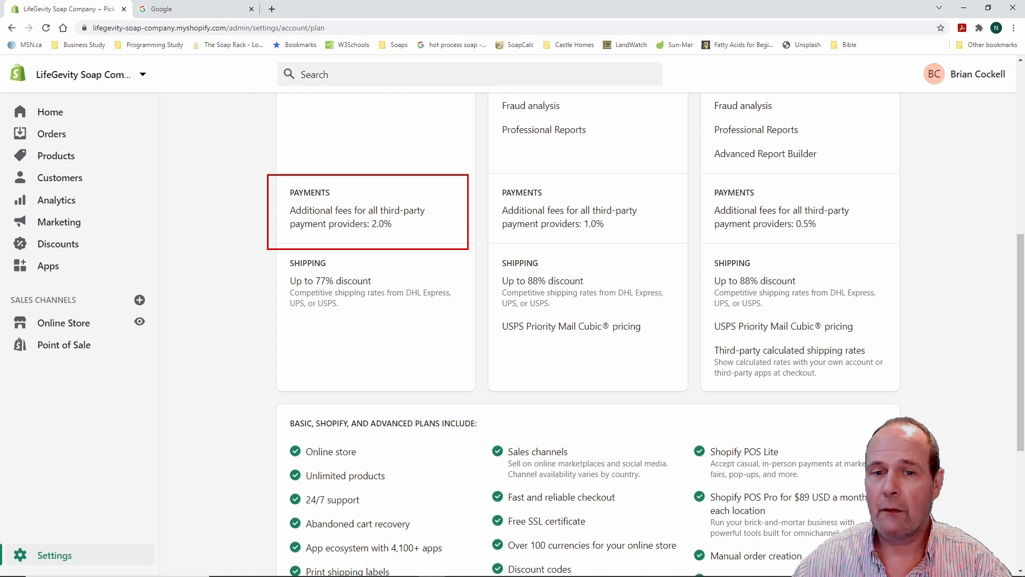
key("Escape")
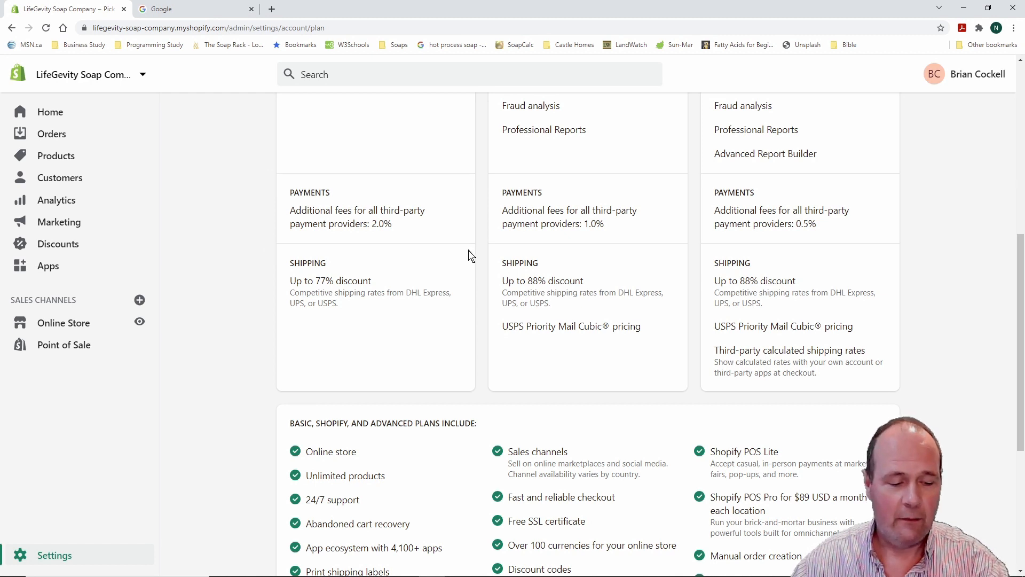
key("ctrl+2")
mouse_move(482, 174)
left_mouse_down()
mouse_move(605, 244)
mouse_move(683, 246)
left_mouse_up()
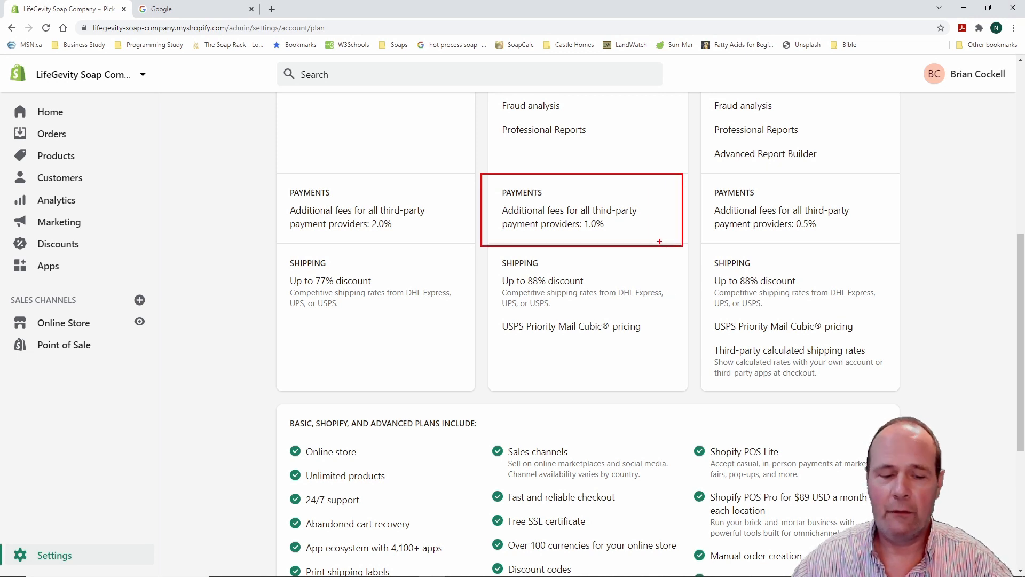
key("Escape")
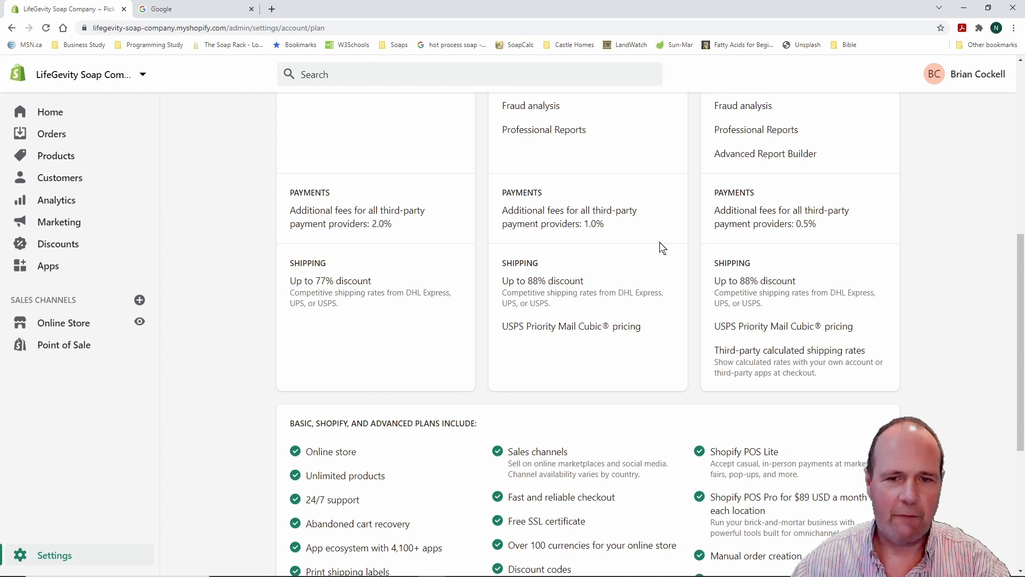
scroll(652, 249, "up", 5)
Frame the Basic $312.00 and Shopify $852.00 yearly billing lines, then choose the Shopify plan
scroll(651, 252, "up", 1)
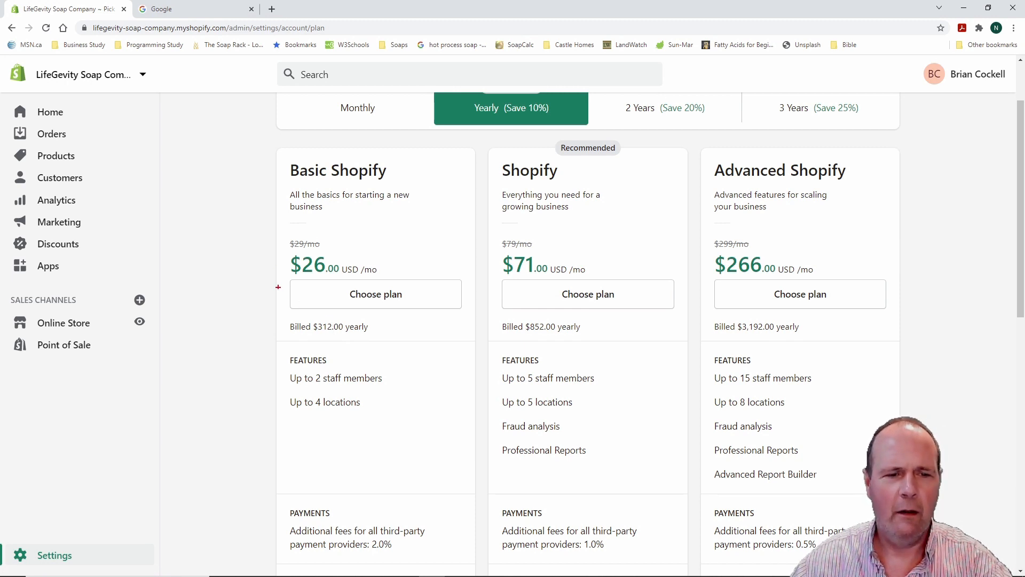
left_click_drag(281, 299, 410, 350)
key("Escape")
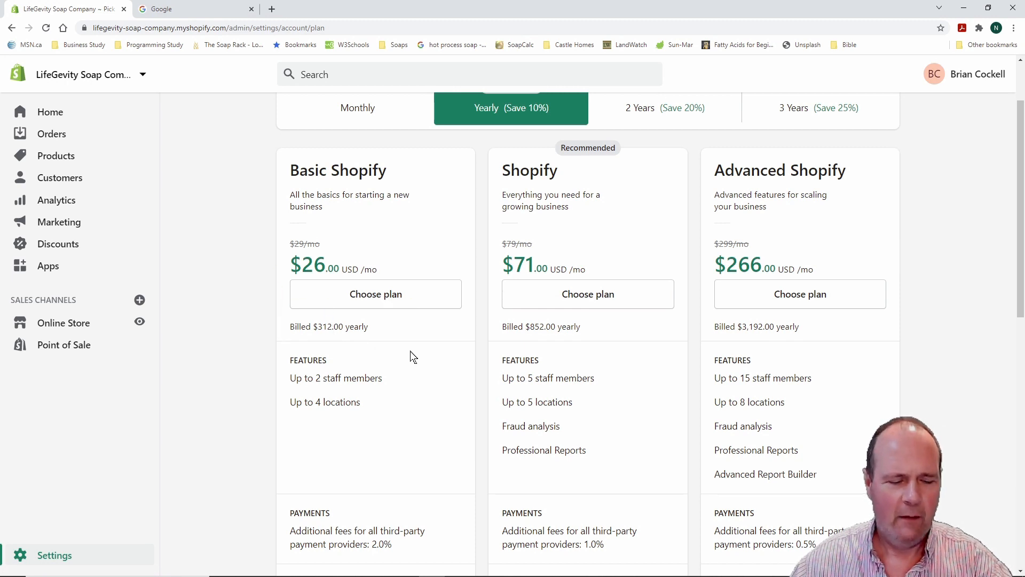
left_click_drag(488, 311, 607, 336)
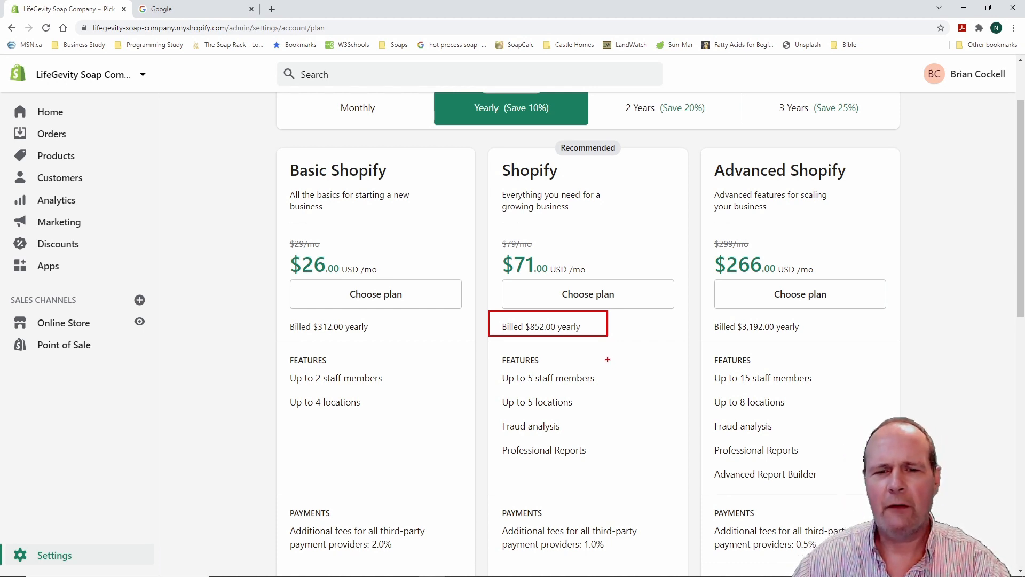
key("Escape")
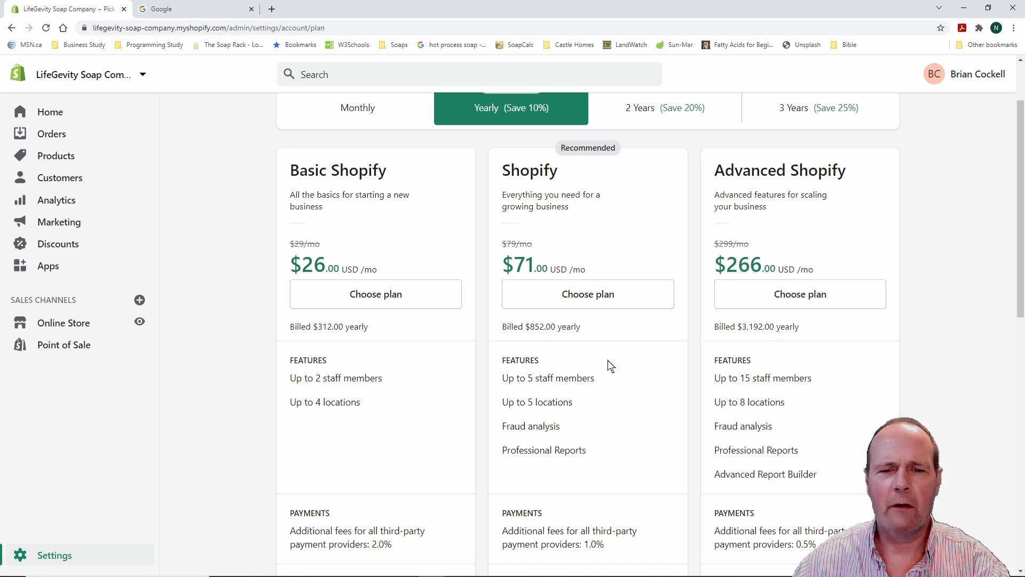
left_click(541, 295)
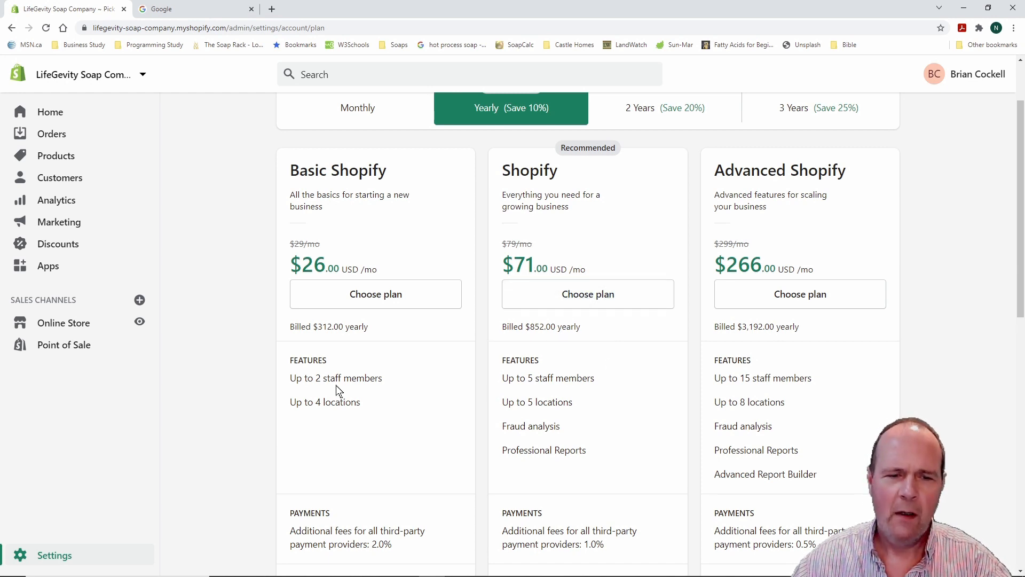
scroll(231, 372, "down", 4)
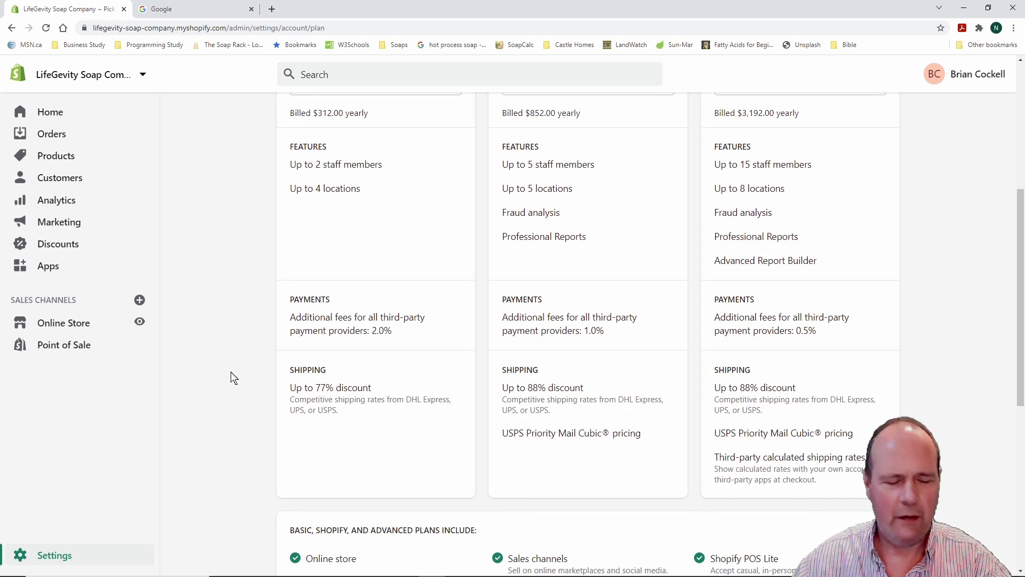
key("ctrl+2")
left_click_drag(487, 283, 681, 352)
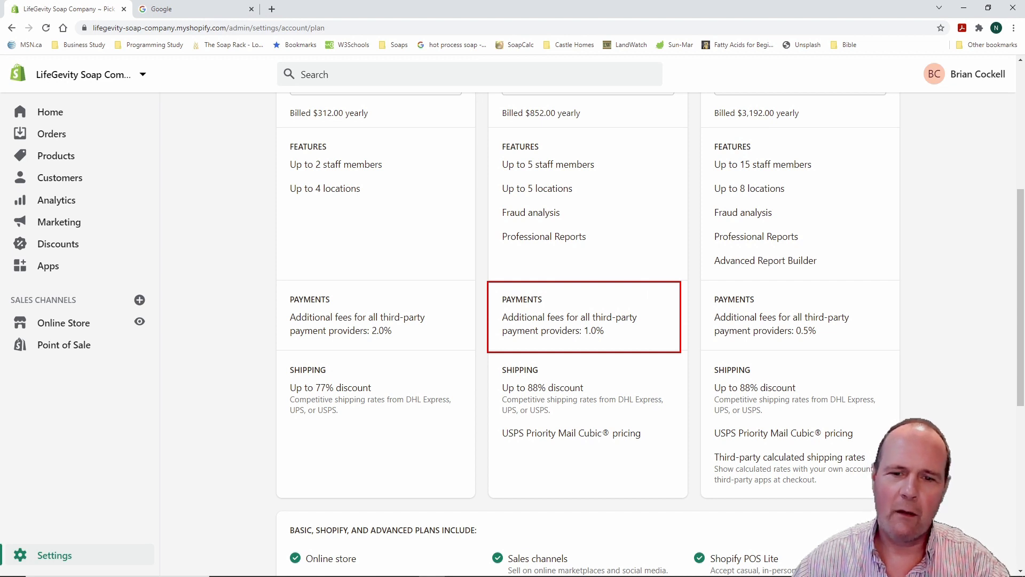
key("Escape")
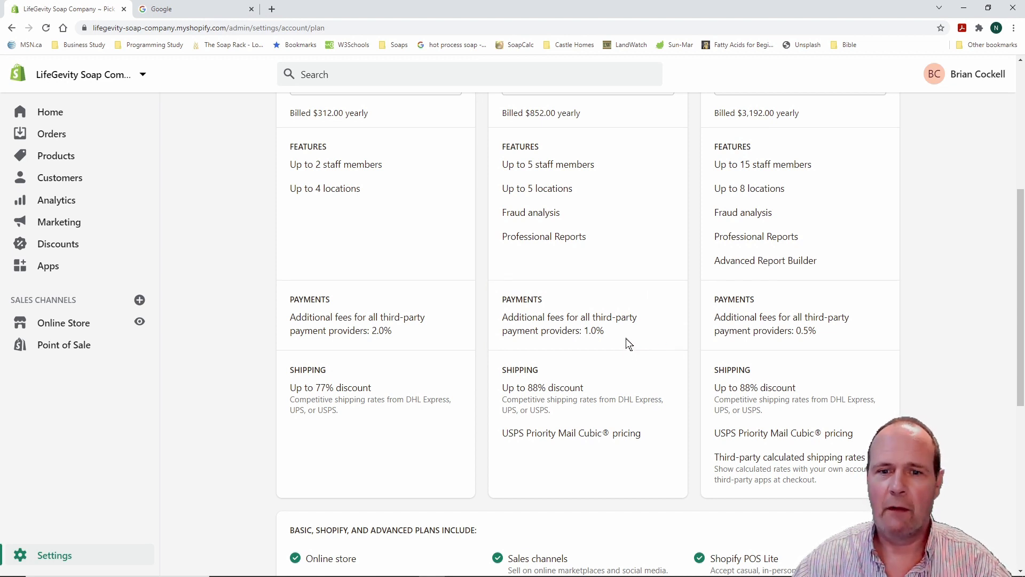
scroll(625, 342, "up", 3)
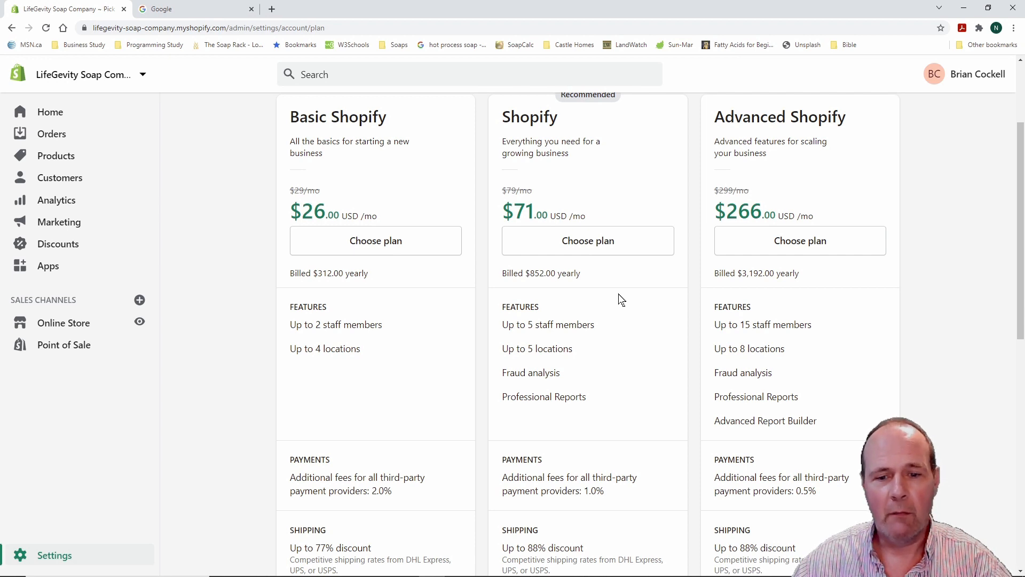
scroll(621, 377, "down", 1)
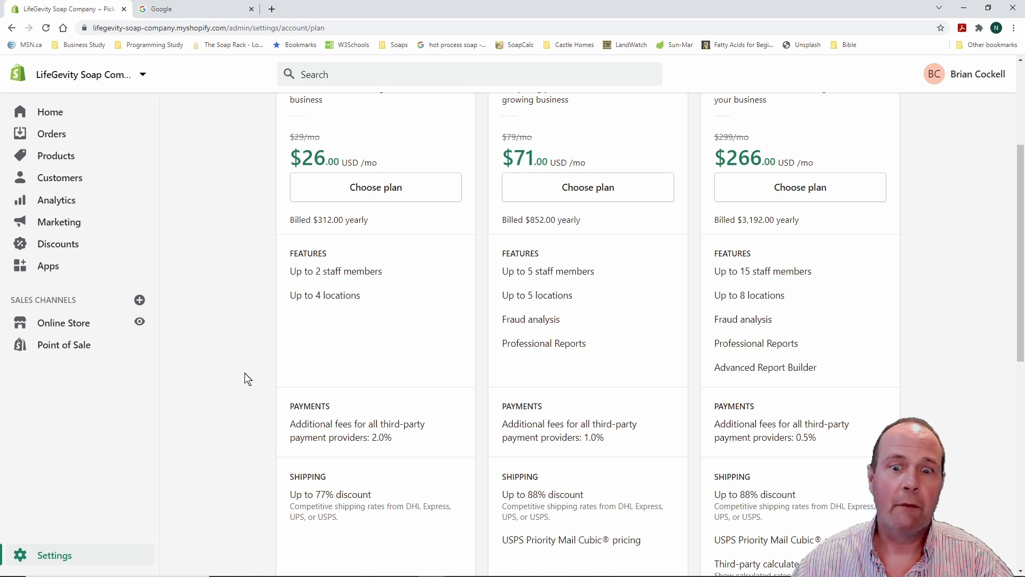
scroll(239, 375, "up", 2)
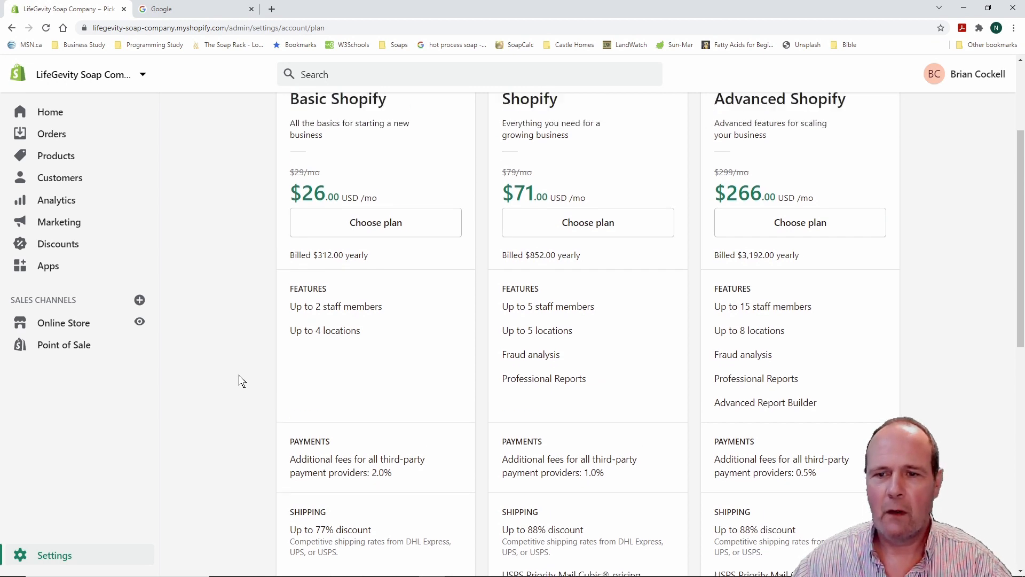
scroll(239, 375, "down", 2)
scroll(239, 374, "down", 2)
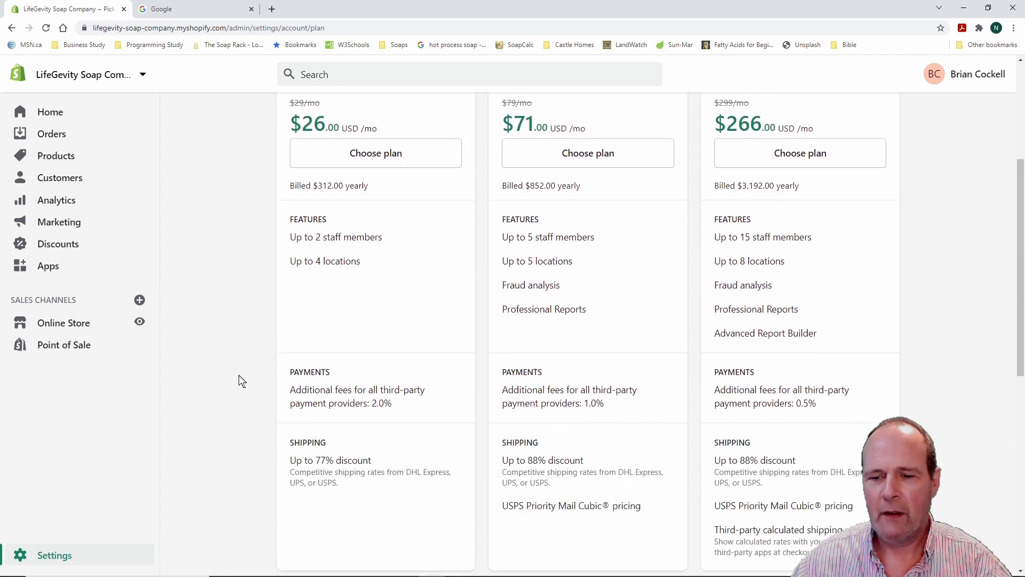
scroll(238, 380, "up", 1)
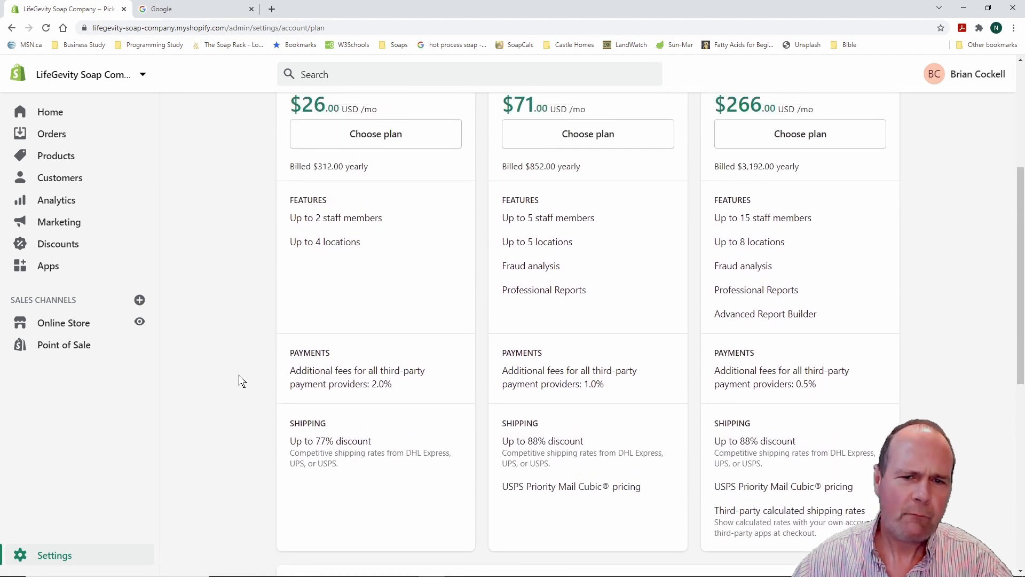
scroll(238, 376, "up", 1)
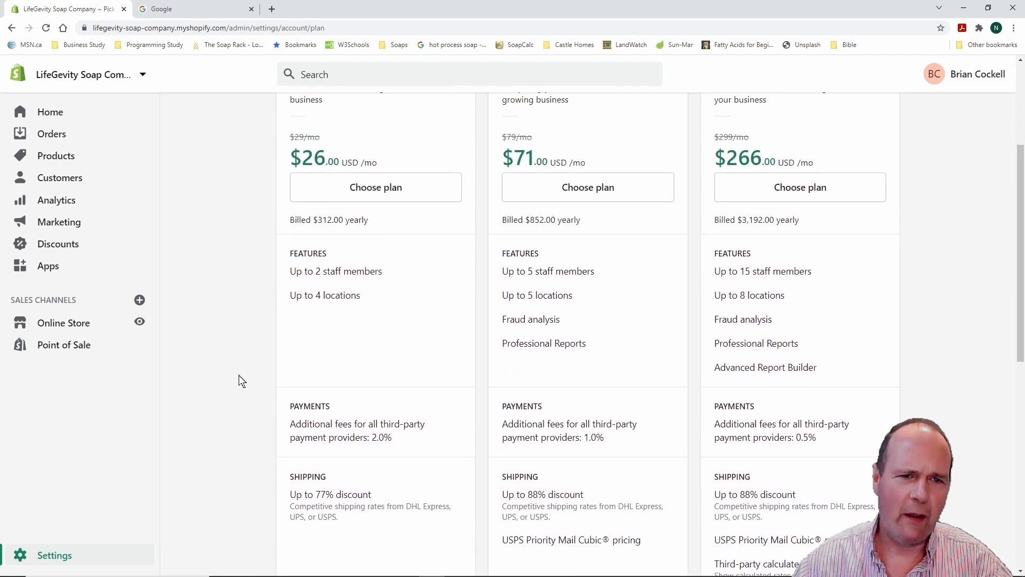
scroll(229, 377, "down", 2)
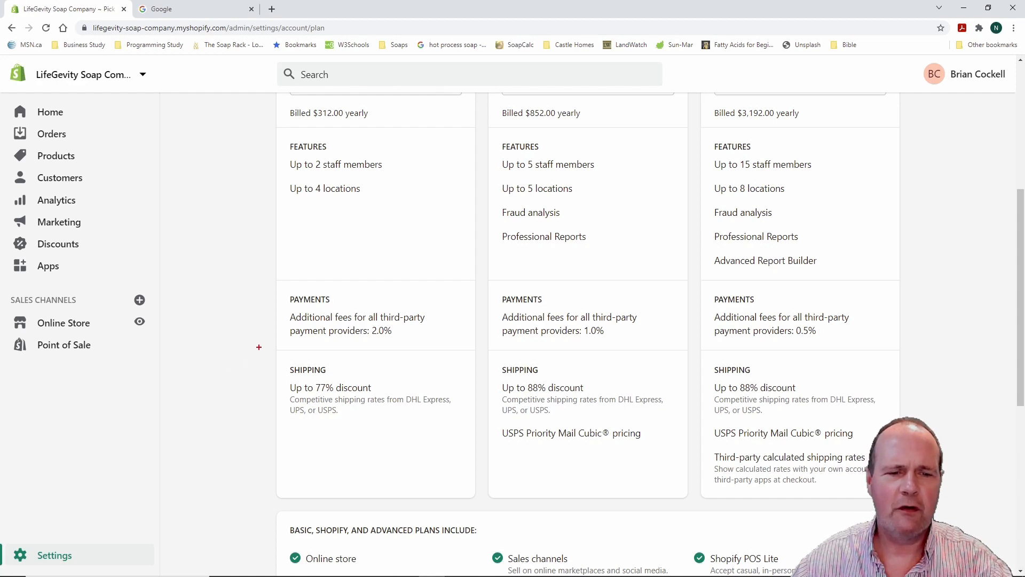
mouse_move(261, 345)
left_mouse_down()
mouse_move(382, 436)
mouse_move(464, 451)
left_mouse_up()
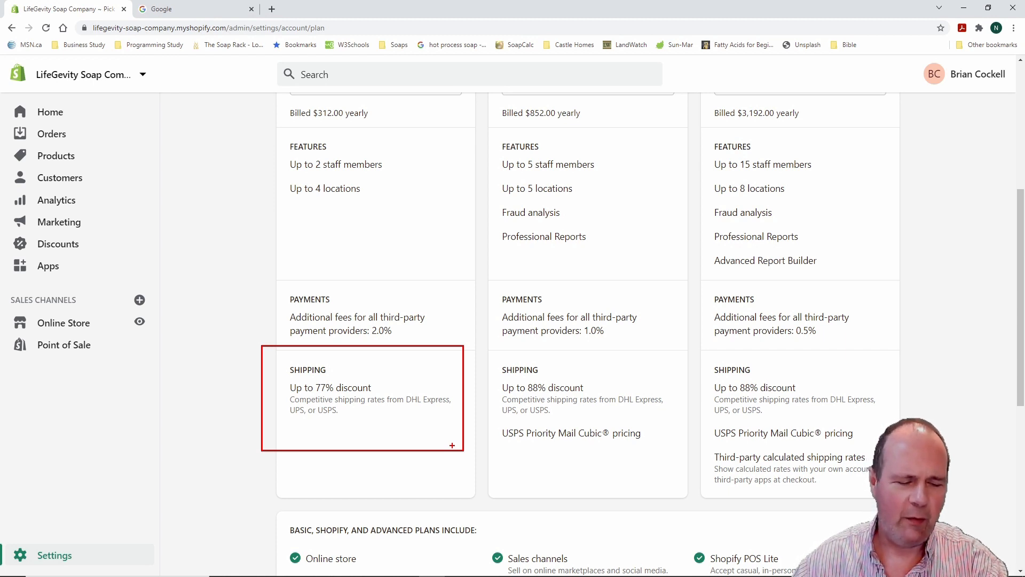
key("Escape")
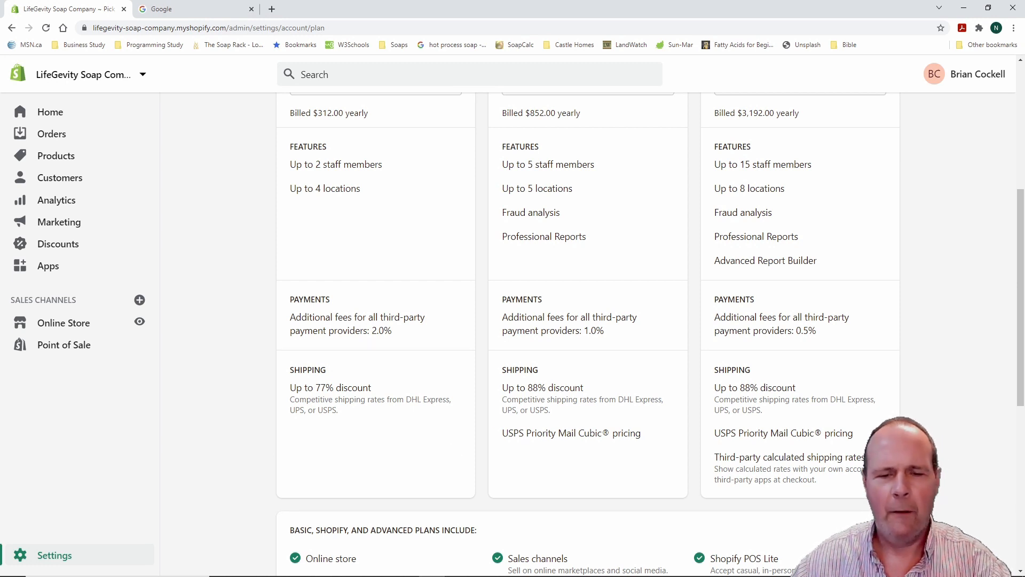
left_click_drag(488, 363, 684, 480)
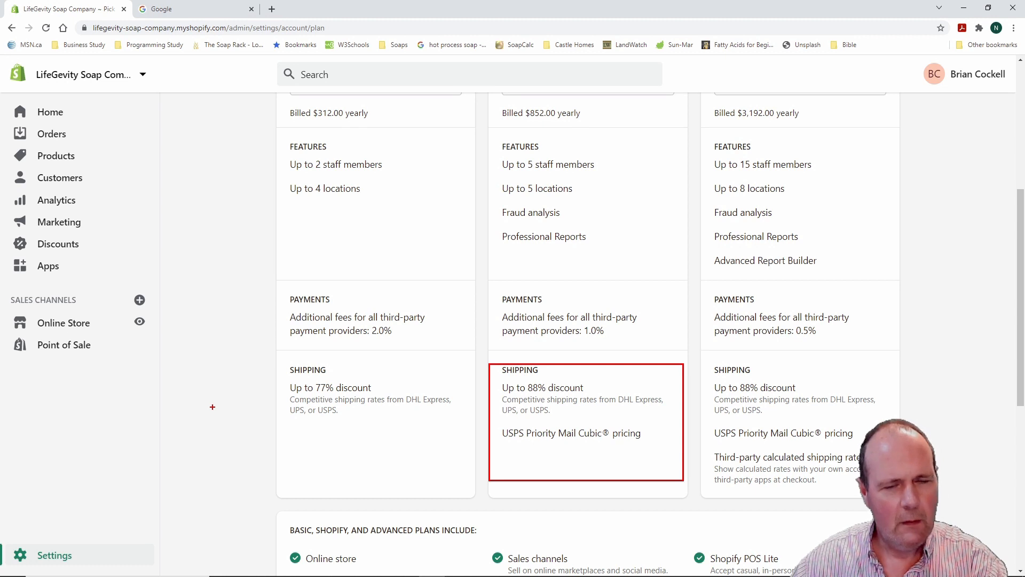
key("Escape")
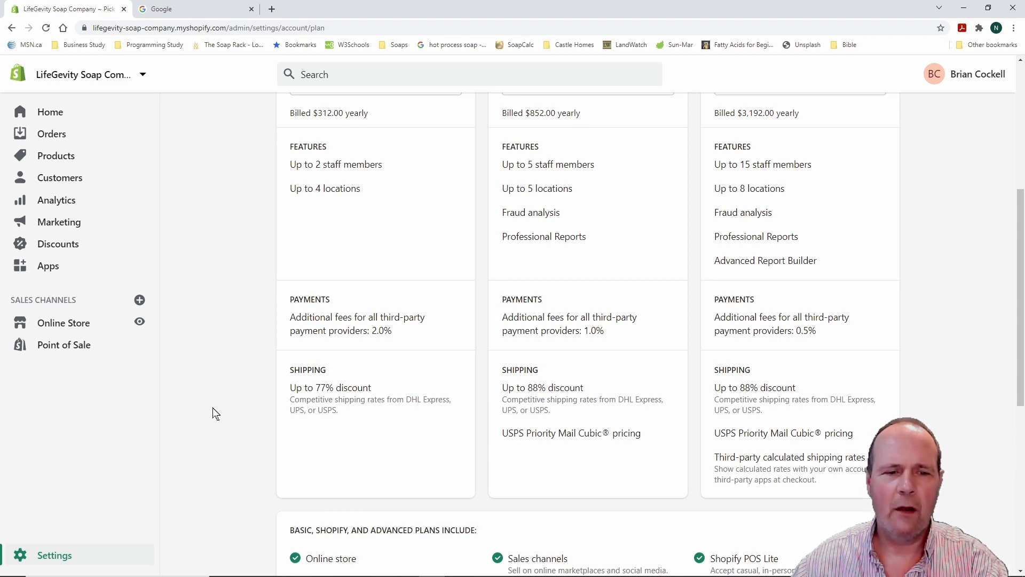
scroll(227, 390, "up", 1)
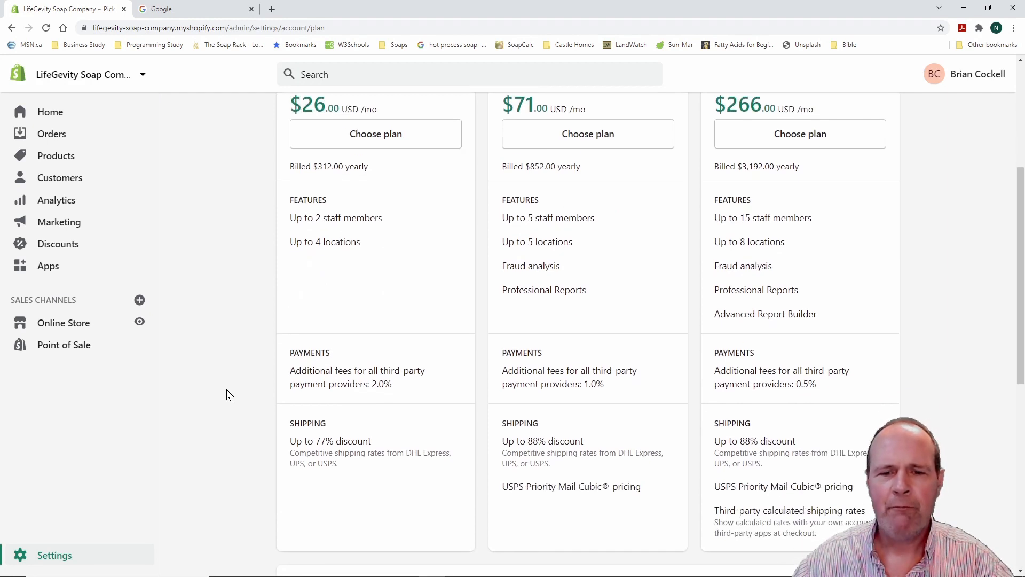
scroll(227, 395, "up", 1)
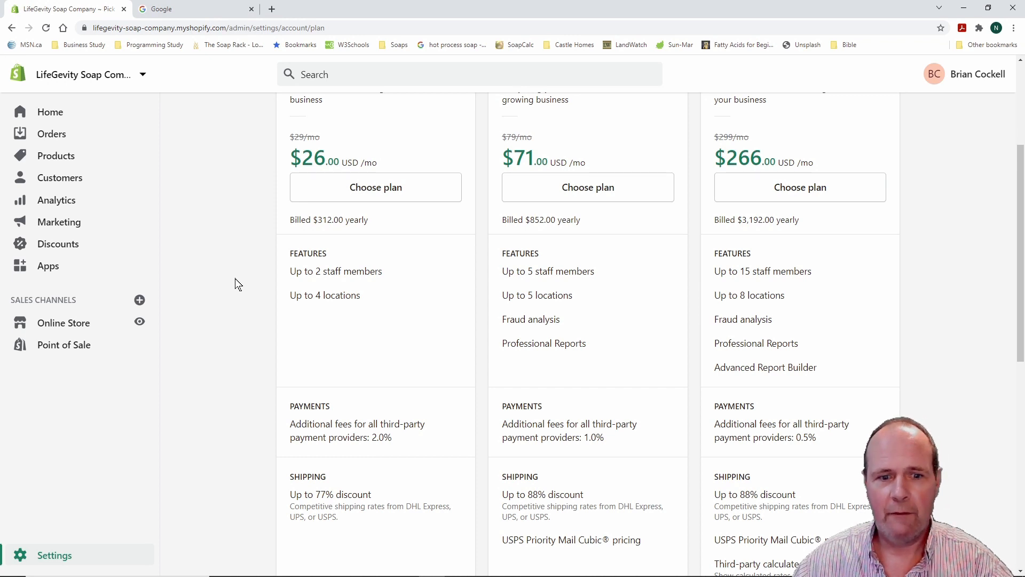
scroll(228, 275, "down", 1)
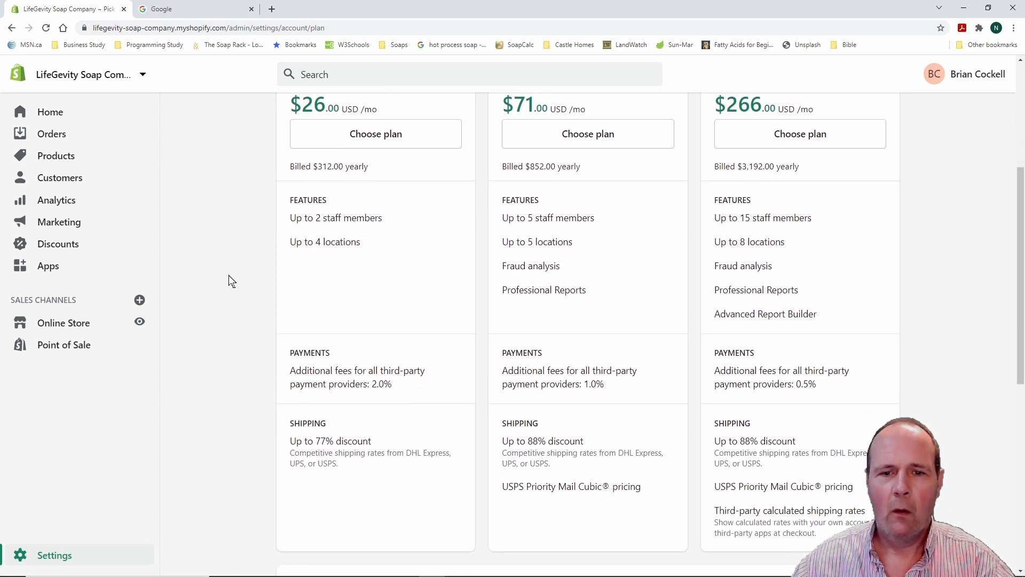
scroll(229, 275, "up", 1)
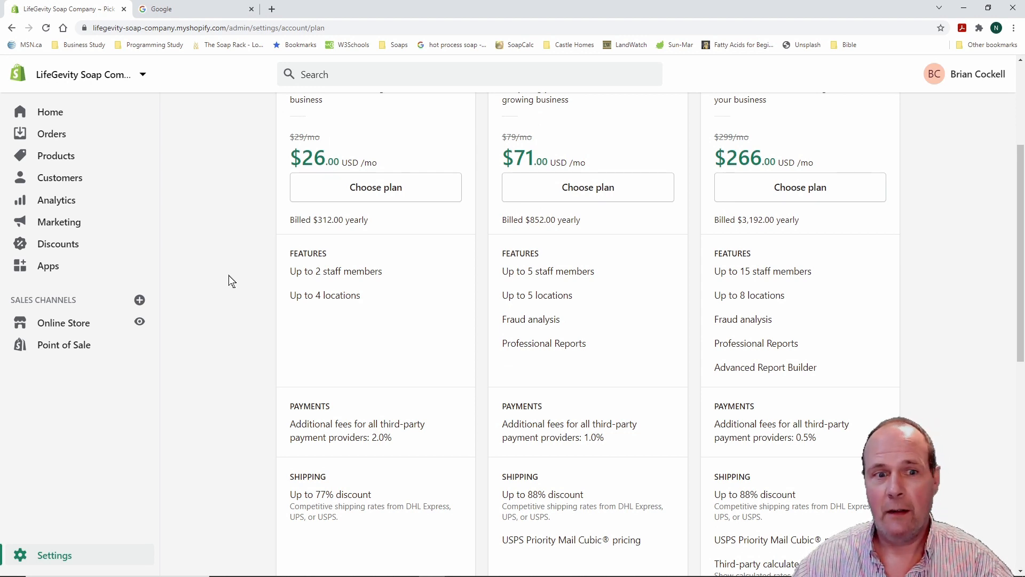
scroll(229, 276, "up", 1)
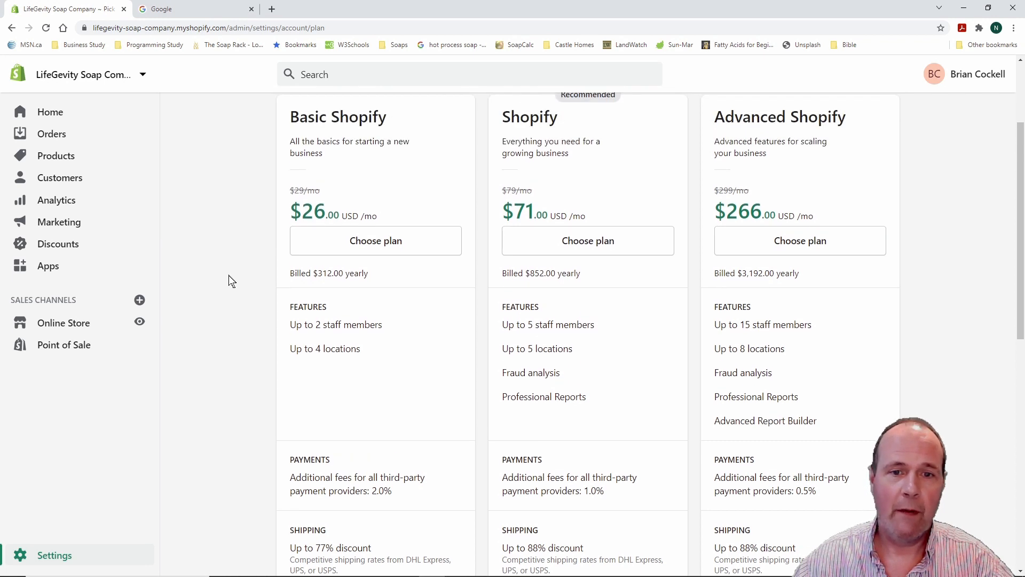
scroll(228, 280, "down", 2)
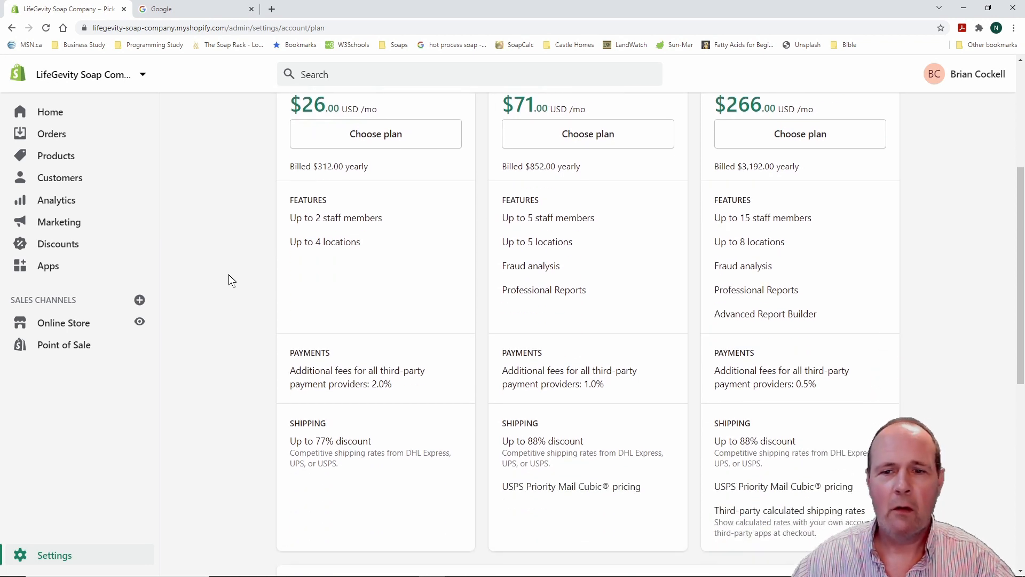
scroll(229, 279, "up", 2)
scroll(228, 275, "up", 3)
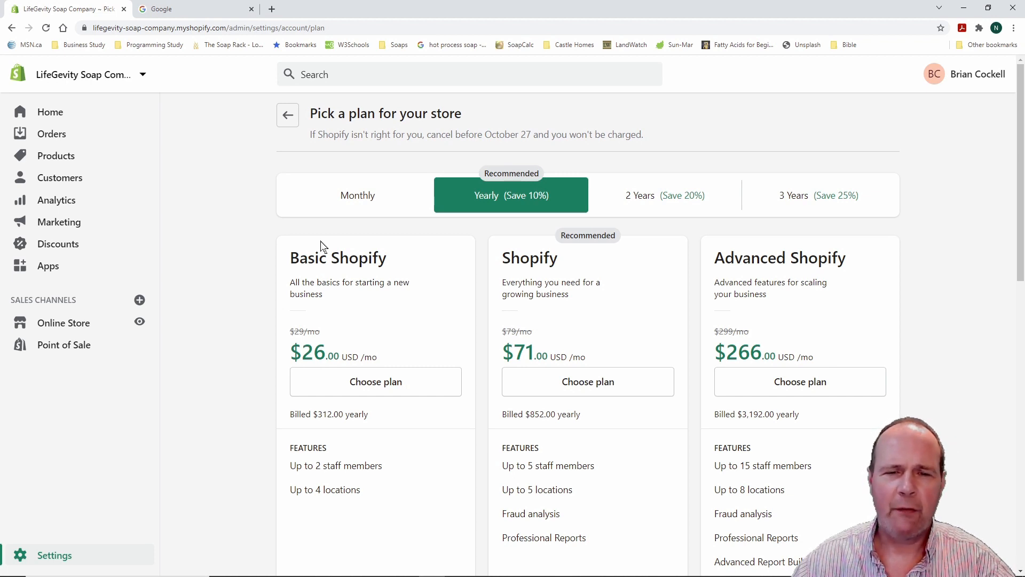
Compare 2-year and 3-year pricing, then switch to monthly: Basic $29, Shopify $79, Advanced $299
left_click(664, 195)
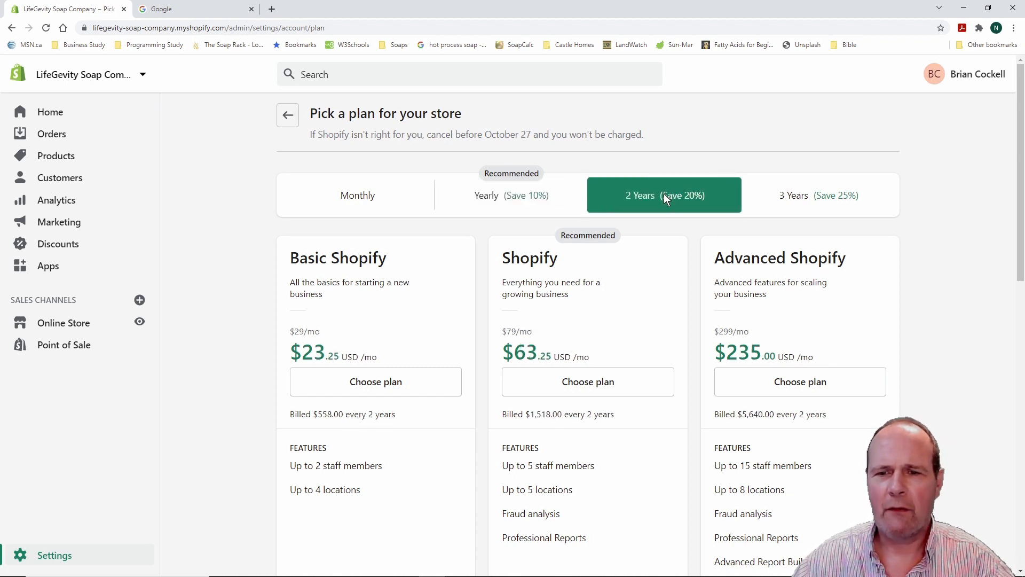
left_click(804, 197)
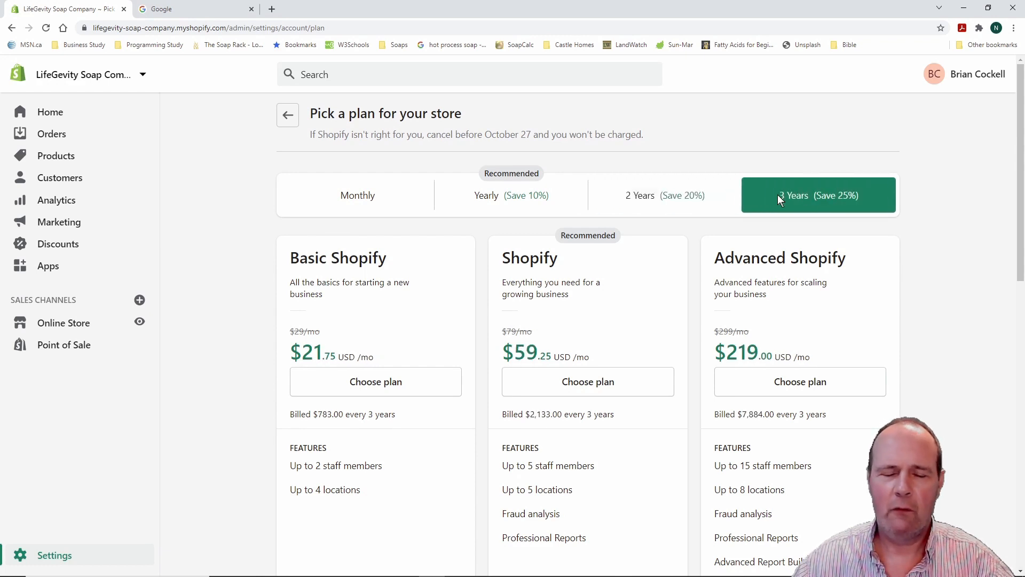
scroll(234, 255, "down", 1)
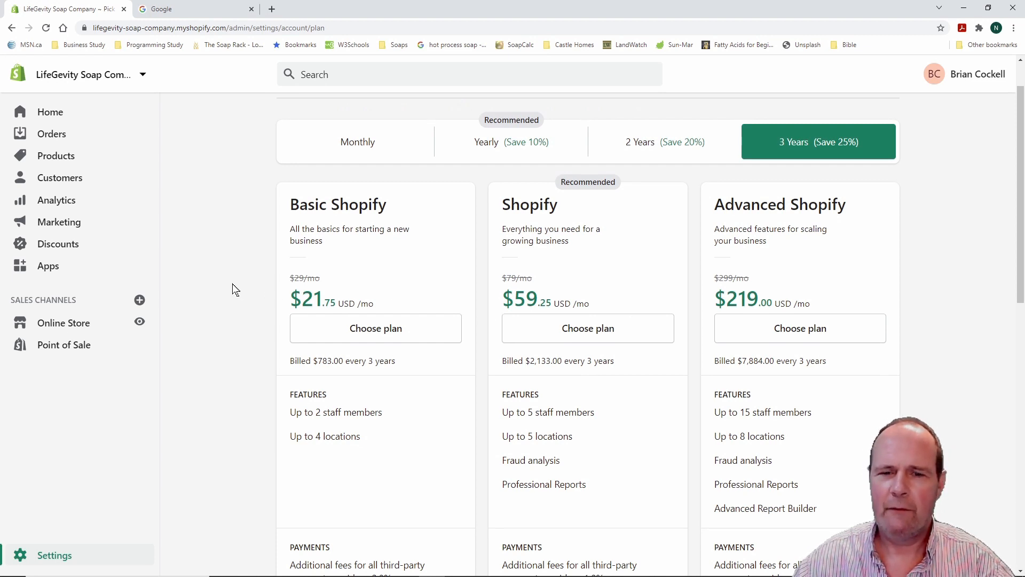
scroll(224, 288, "up", 1)
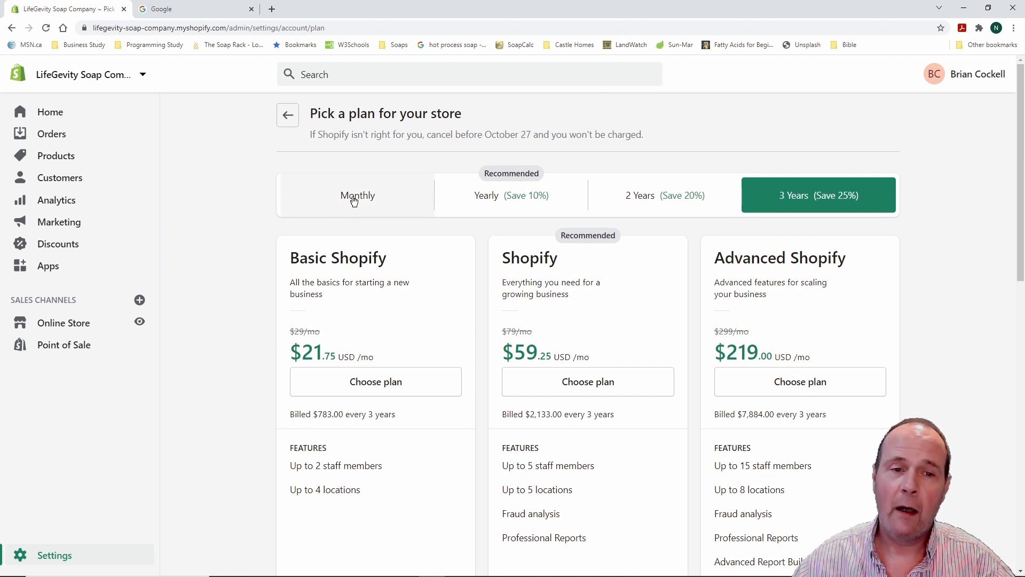
left_click(353, 201)
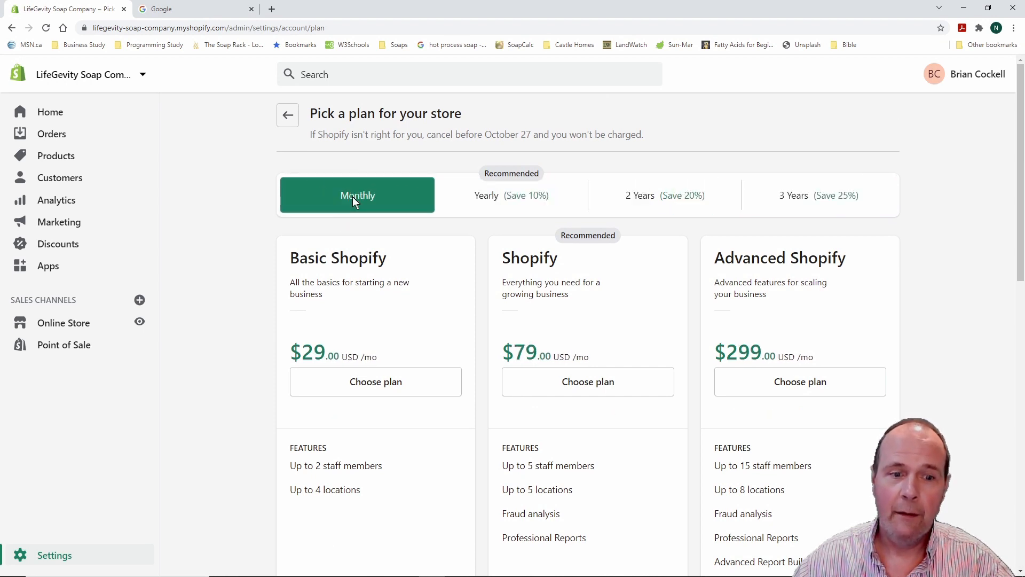
scroll(219, 302, "down", 1)
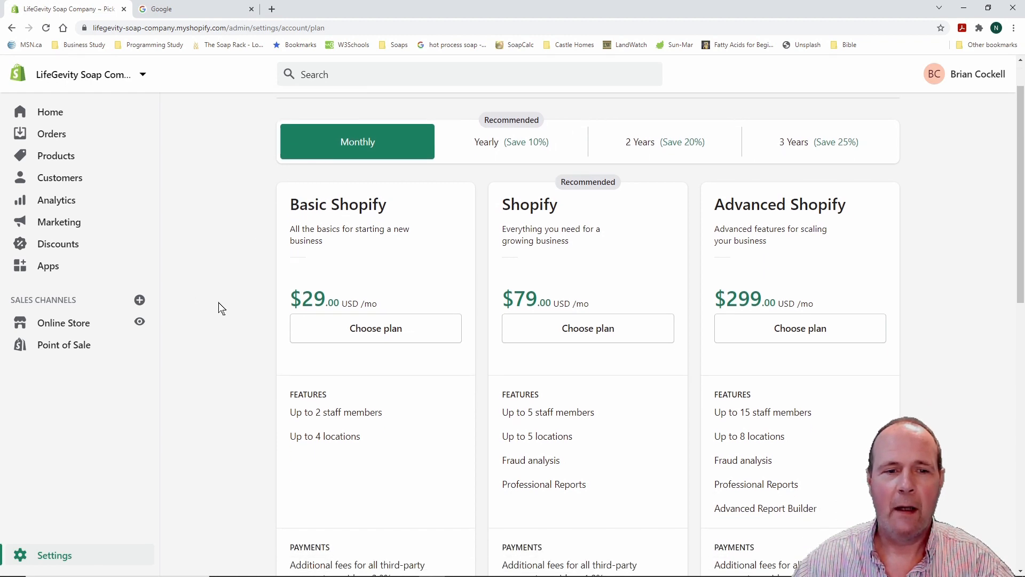
Choose Basic Shopify at $29/month, enter the credit card details, and start the plan
left_click(369, 329)
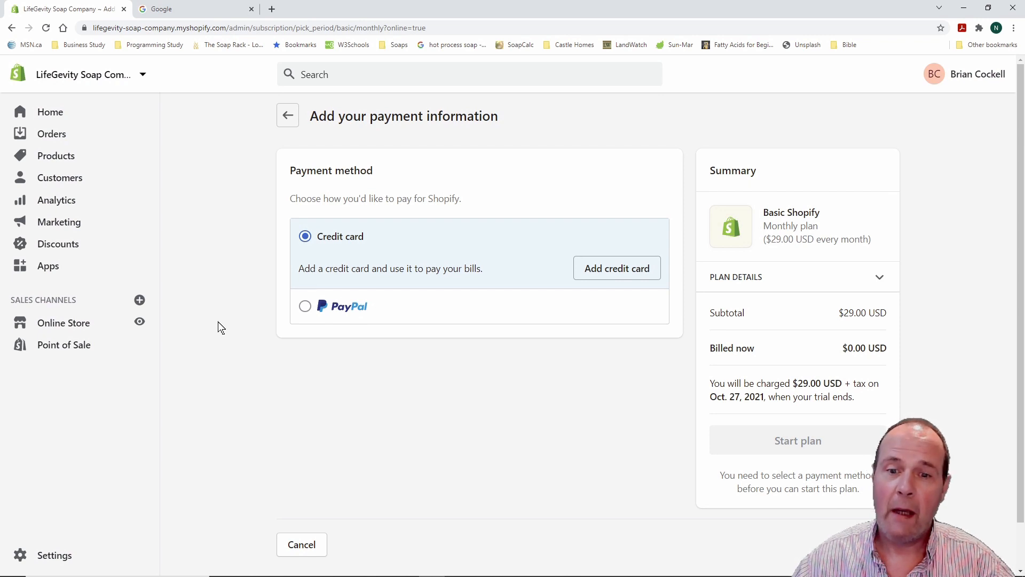
left_click(617, 270)
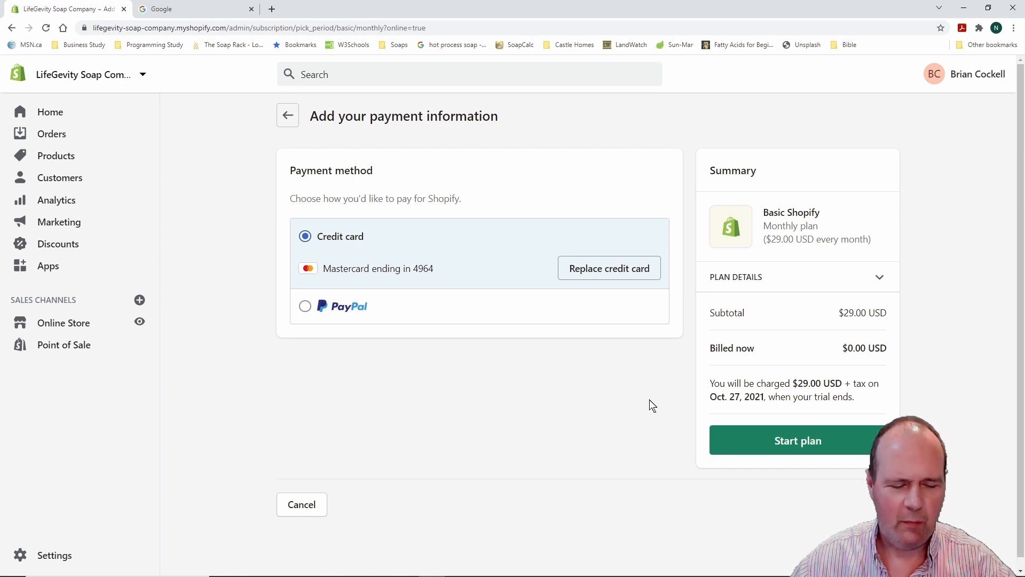
key("ctrl+2")
mouse_move(686, 360)
left_mouse_down()
mouse_move(719, 392)
mouse_move(937, 416)
left_mouse_up()
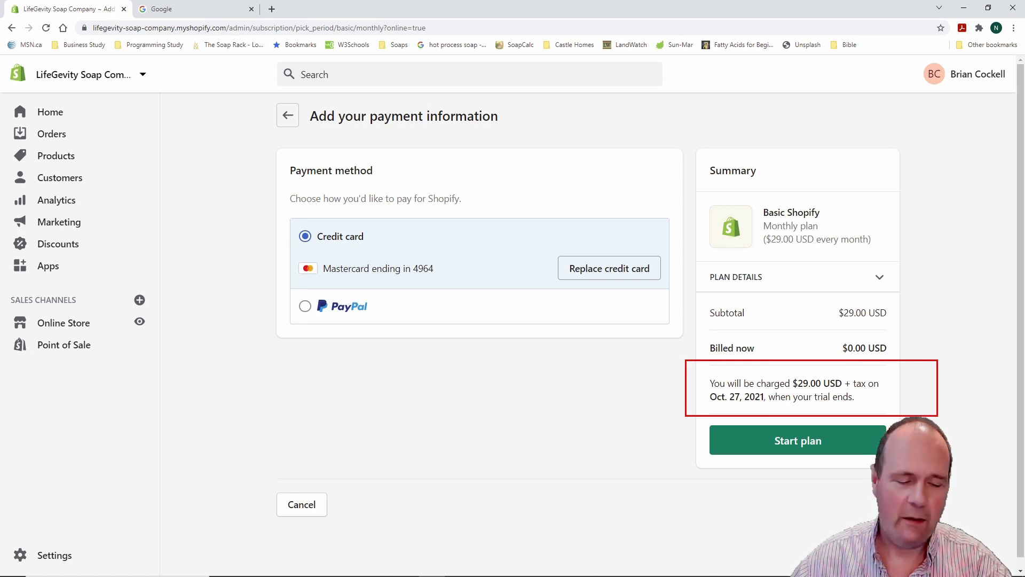
key("Escape")
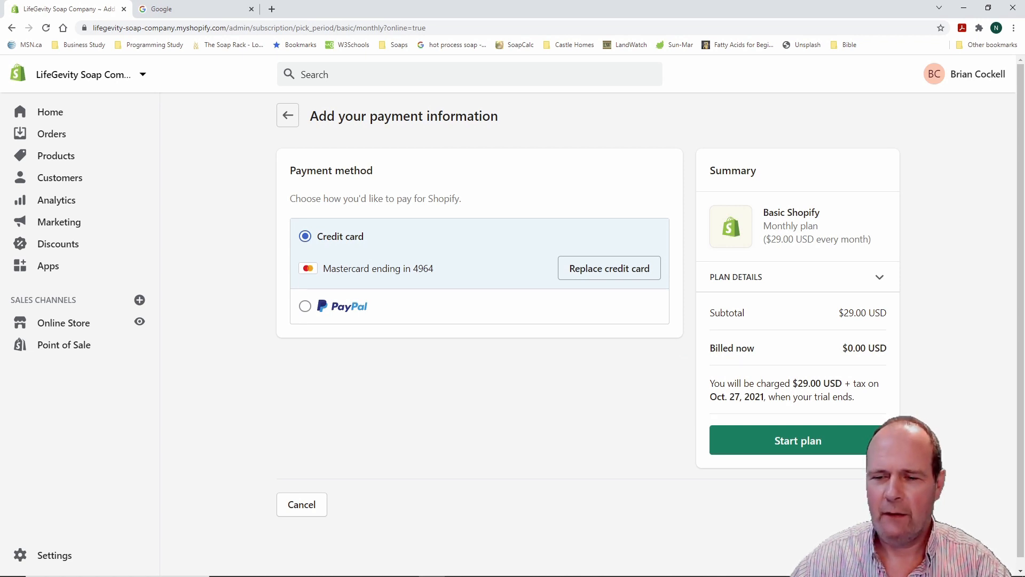
left_click(806, 441)
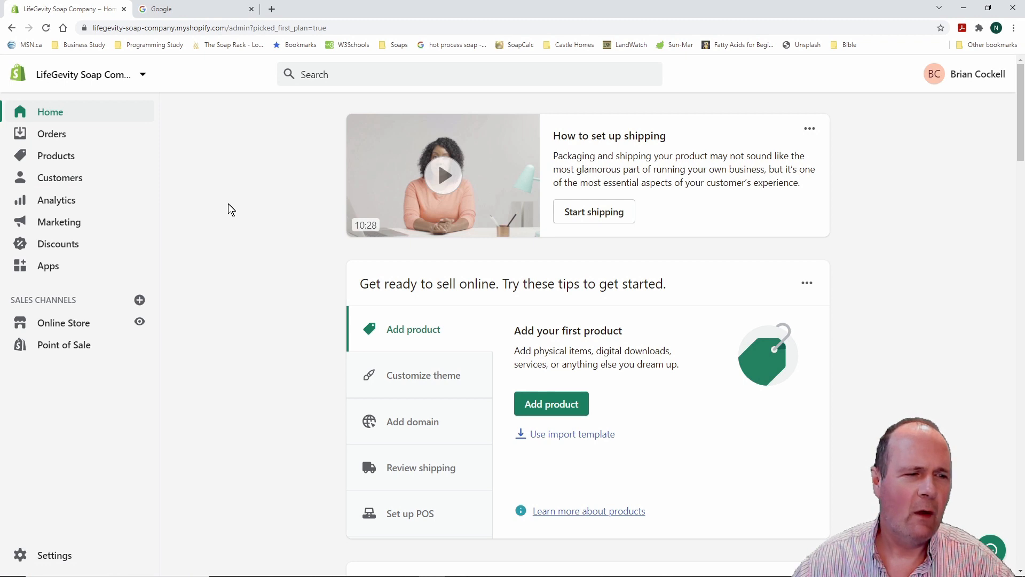
Go to Online Store themes, where Dawn is current and the store is password protected
left_click(71, 323)
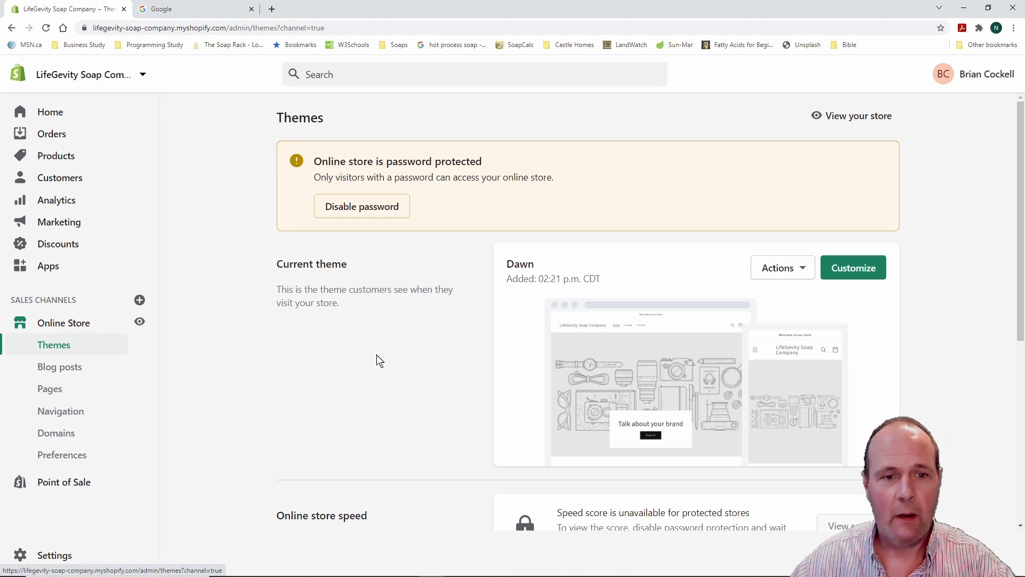
Disable the store password and save Preferences so the store is visible to customers
mouse_move(266, 169)
left_mouse_down()
mouse_move(410, 247)
mouse_move(478, 249)
left_mouse_up()
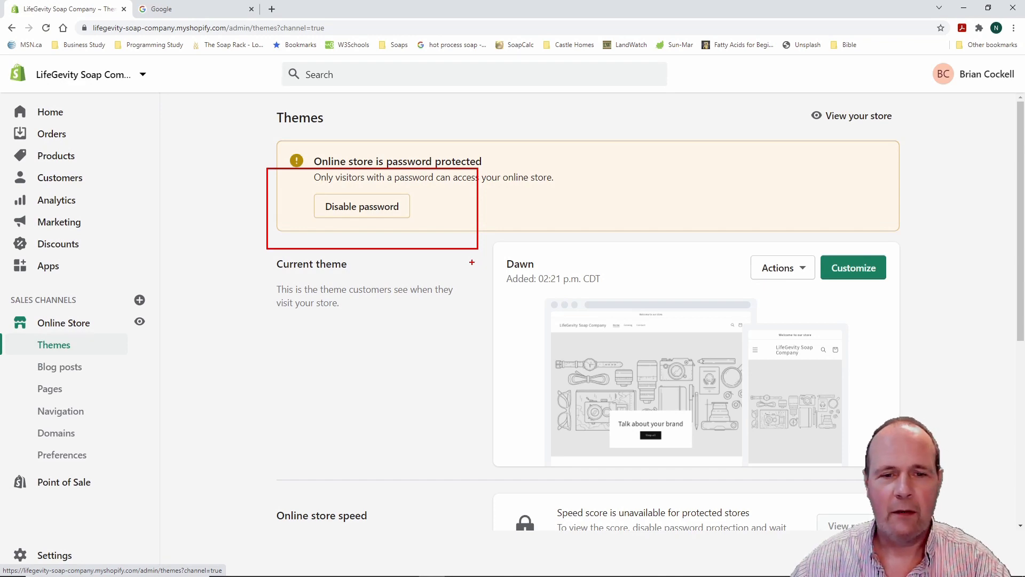
key("Escape")
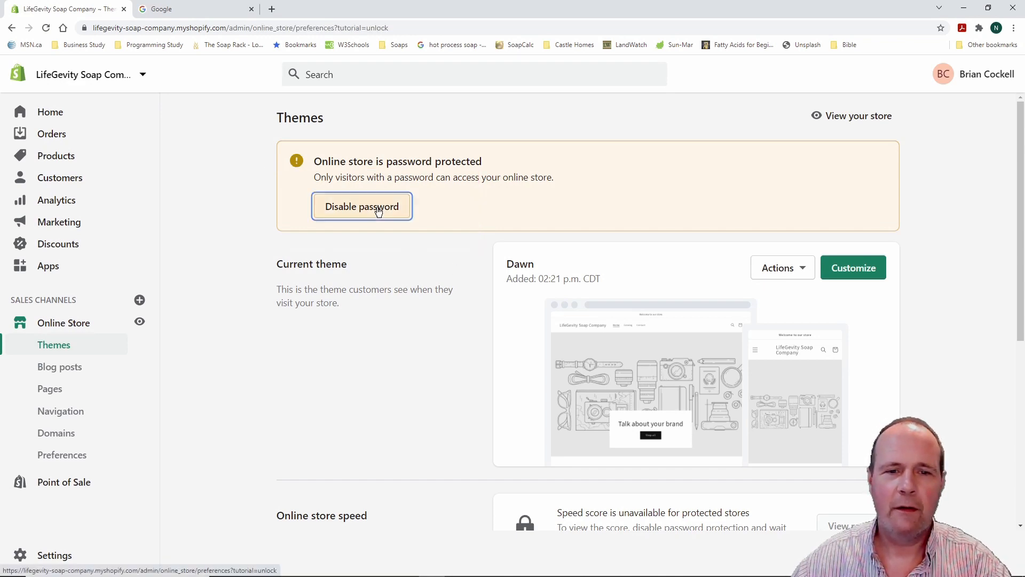
left_click(377, 208)
scroll(402, 358, "up", 3)
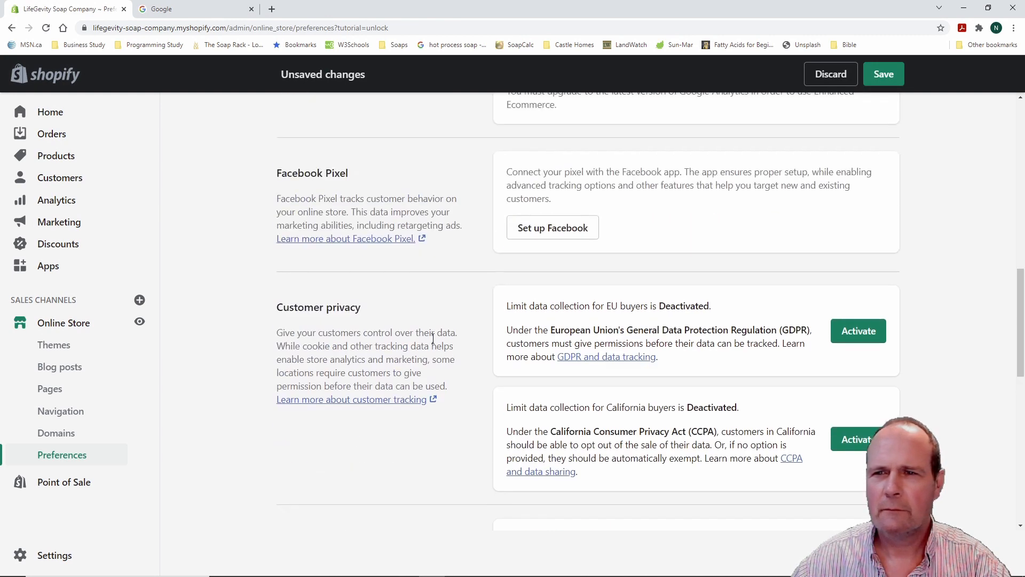
left_click(883, 74)
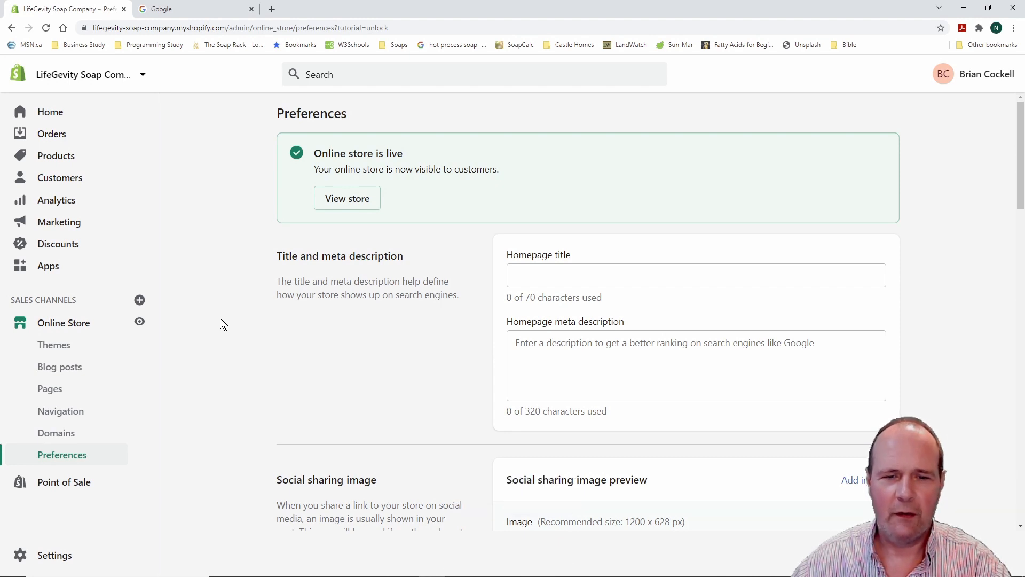
scroll(220, 319, "down", 2)
scroll(220, 323, "up", 2)
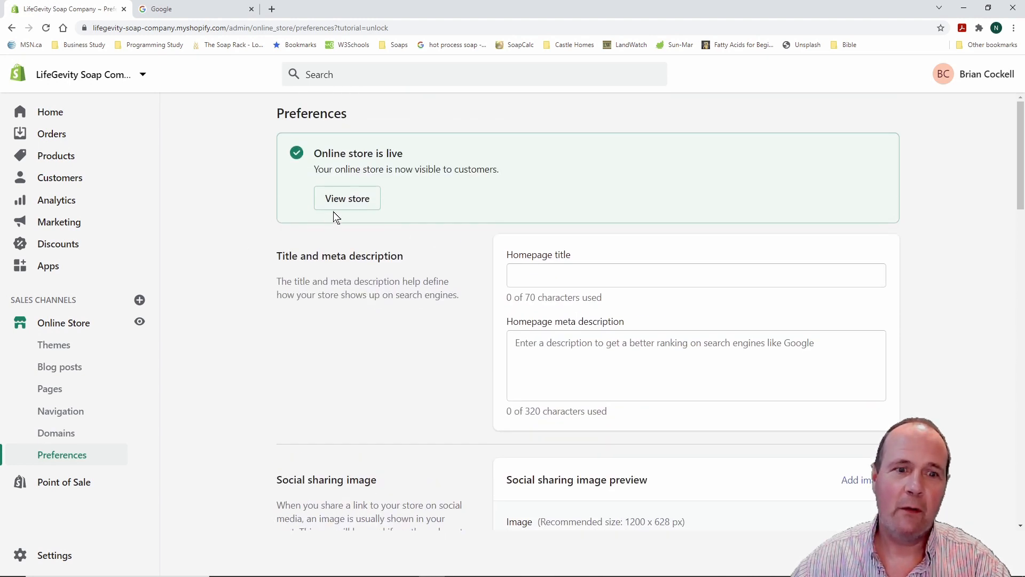
Scroll through the live storefront in a new tab, then close that tab
left_click(353, 198)
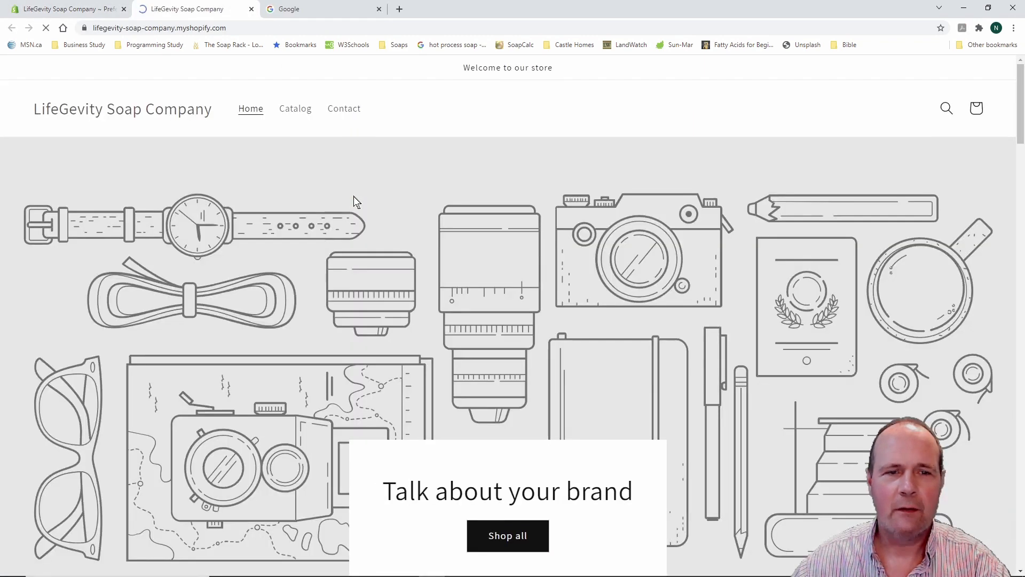
scroll(251, 345, "down", 6)
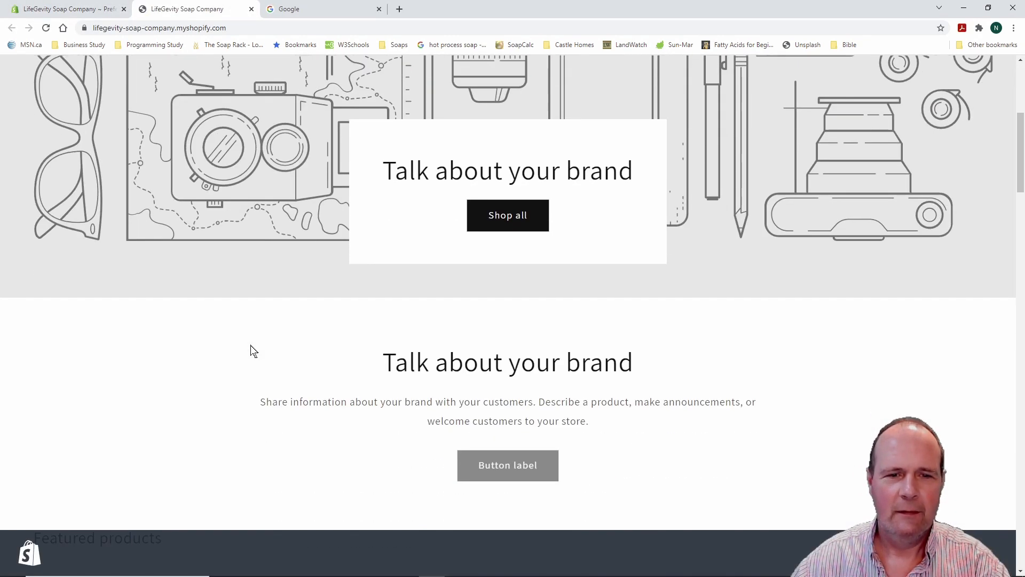
scroll(253, 351, "down", 12)
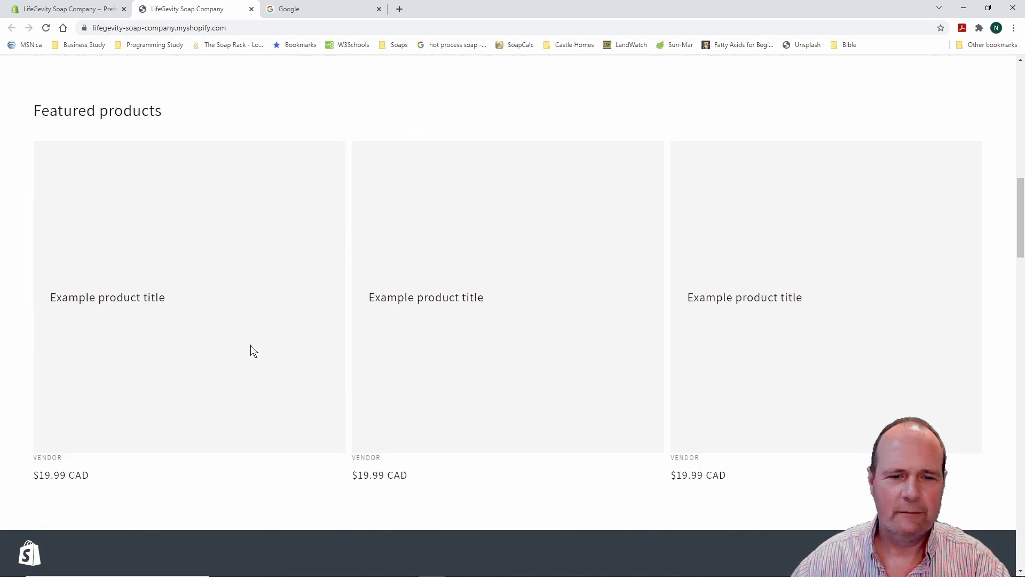
scroll(253, 351, "up", 3)
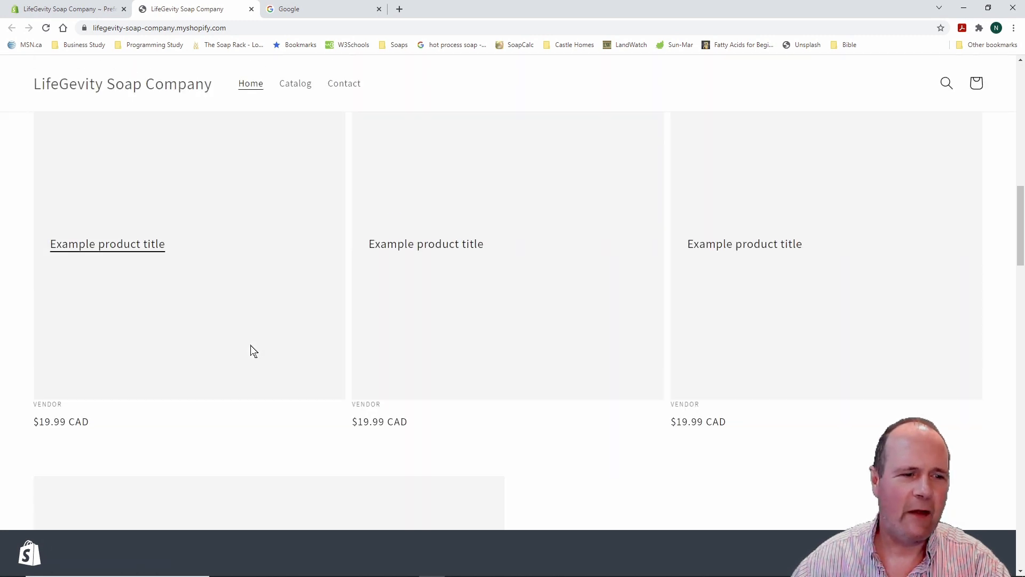
scroll(253, 351, "up", 15)
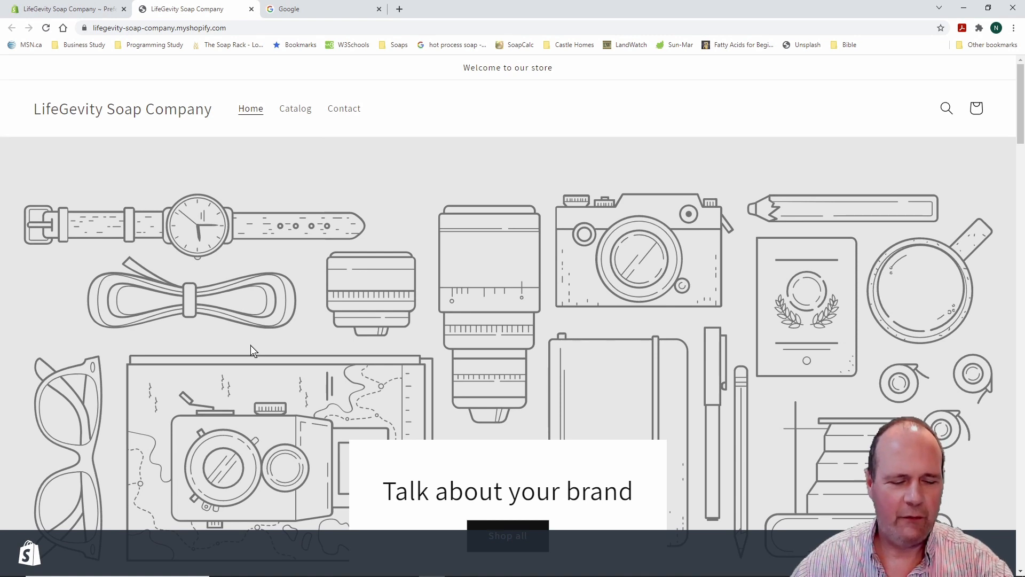
mouse_move(129, 1)
left_mouse_down()
mouse_move(290, 25)
mouse_move(267, 35)
left_mouse_up()
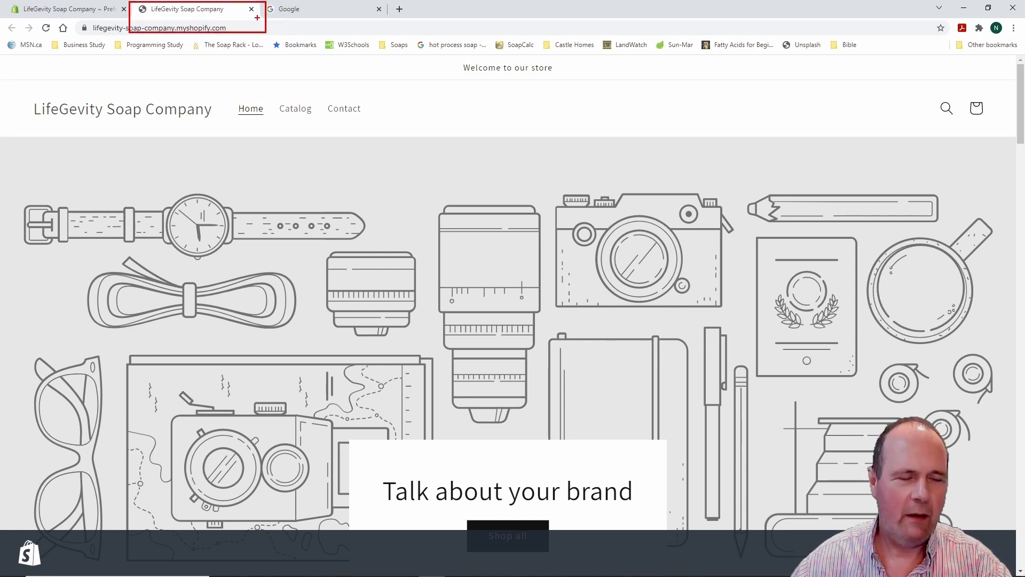
left_click(251, 9)
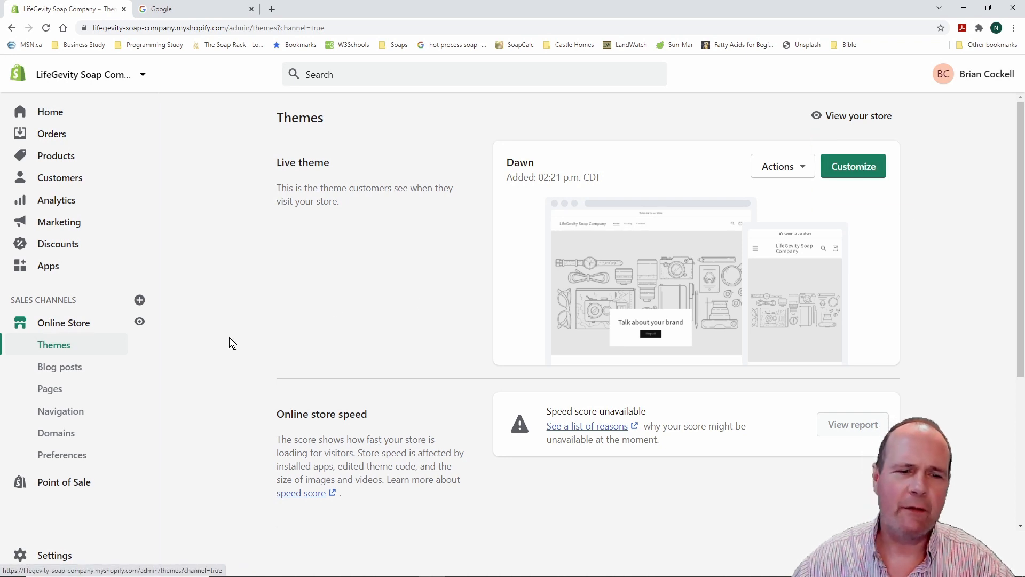
scroll(230, 341, "down", 5)
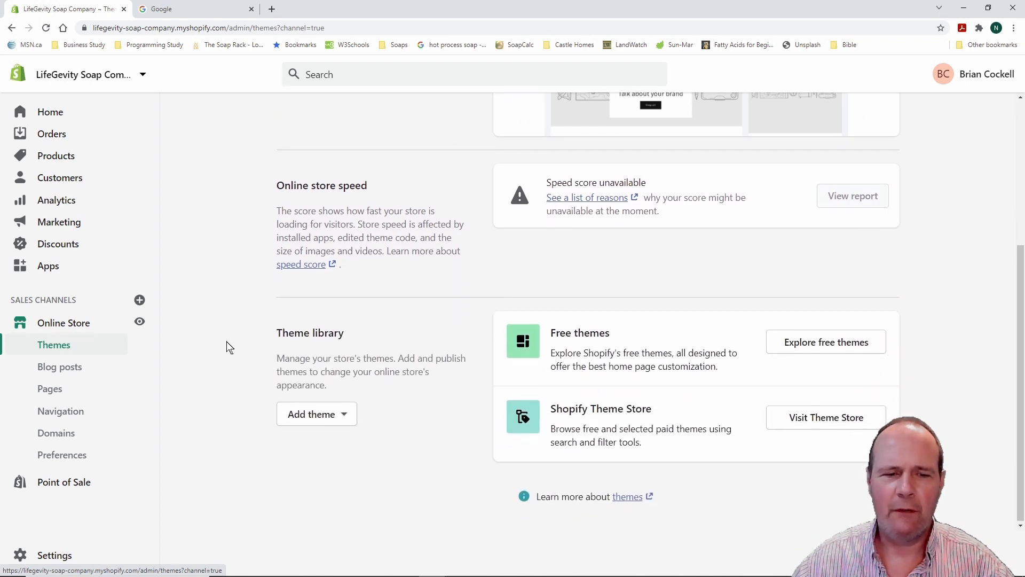
scroll(226, 337, "up", 4)
scroll(226, 337, "down", 4)
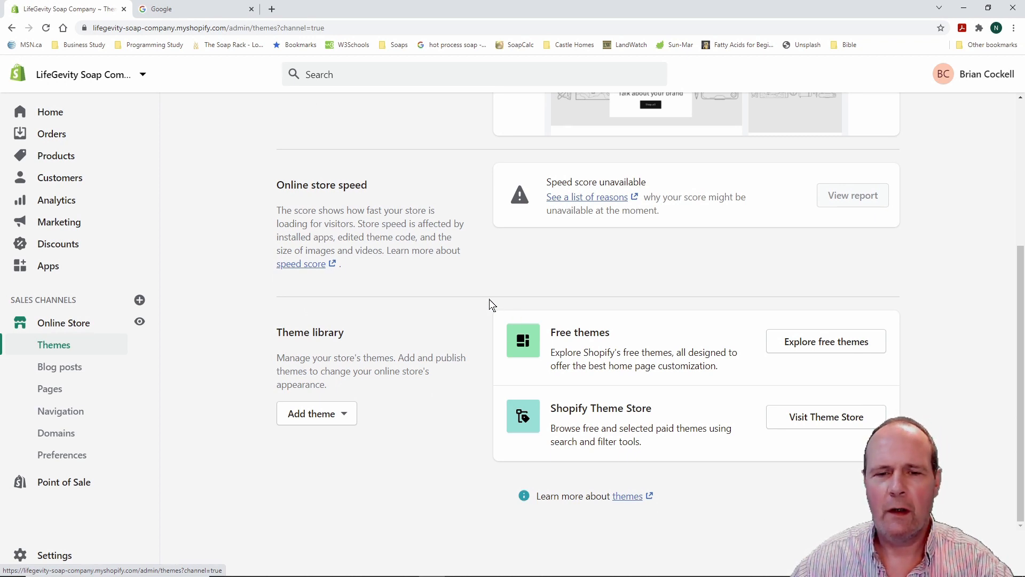
mouse_move(485, 299)
left_mouse_down()
mouse_move(674, 383)
mouse_move(752, 386)
left_mouse_up()
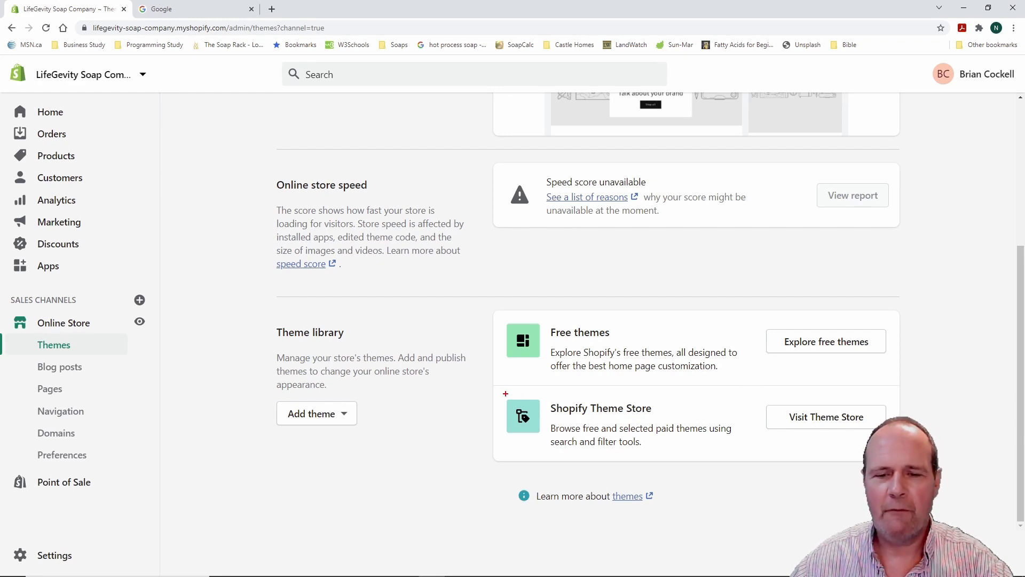
left_click_drag(495, 381, 753, 475)
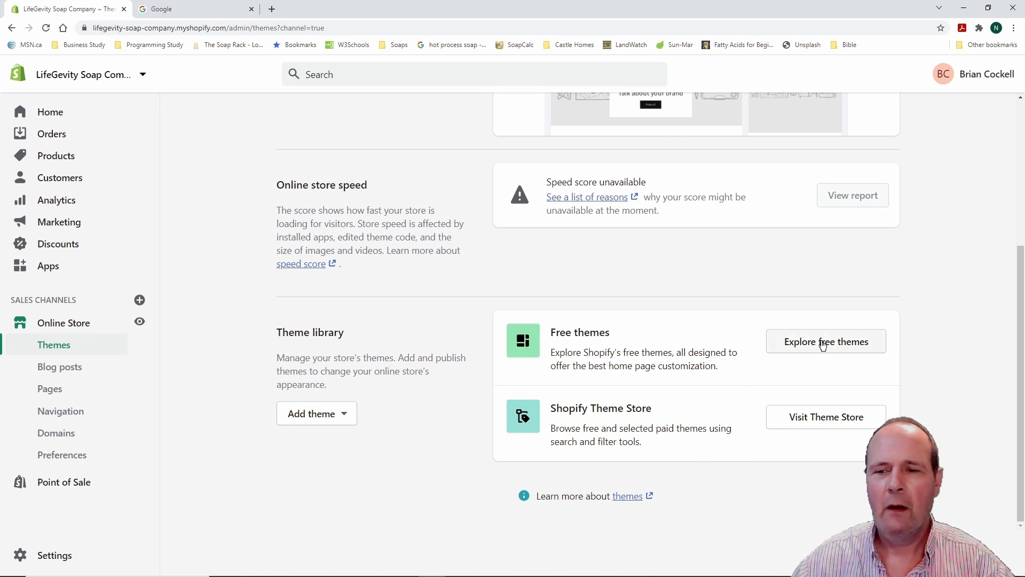
key("ctrl+2")
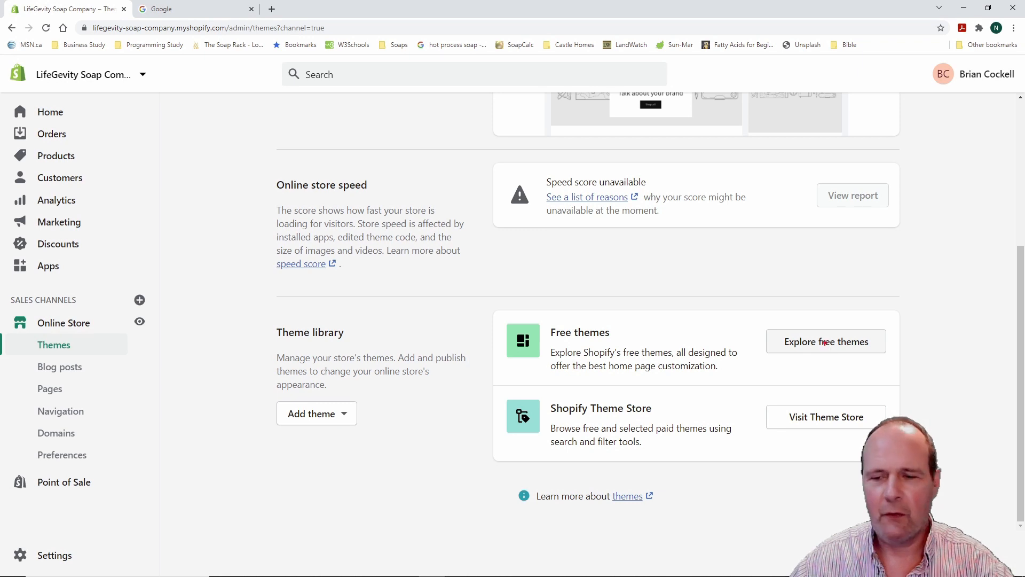
left_click_drag(751, 307, 905, 360)
key("Escape")
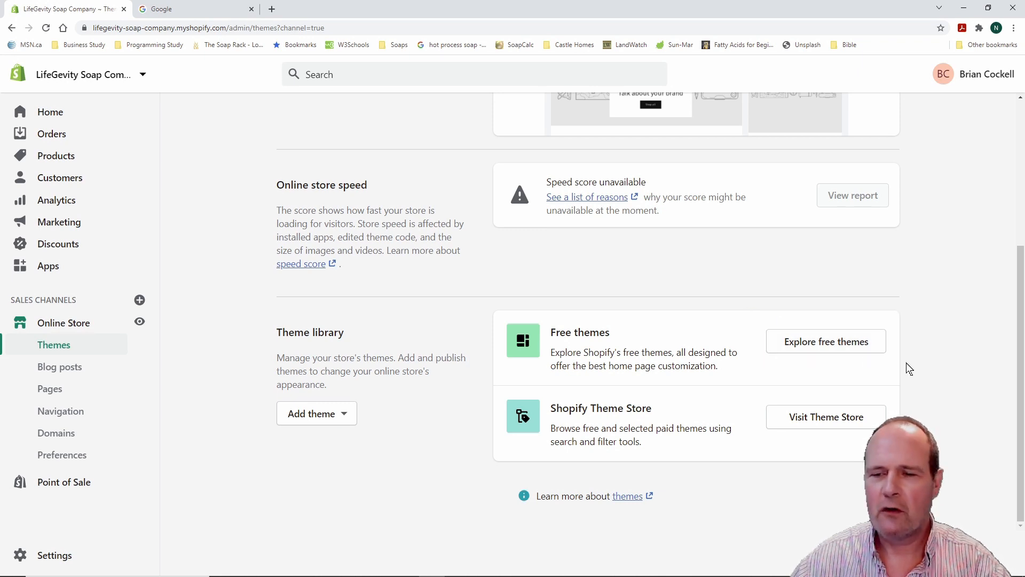
left_click(826, 343)
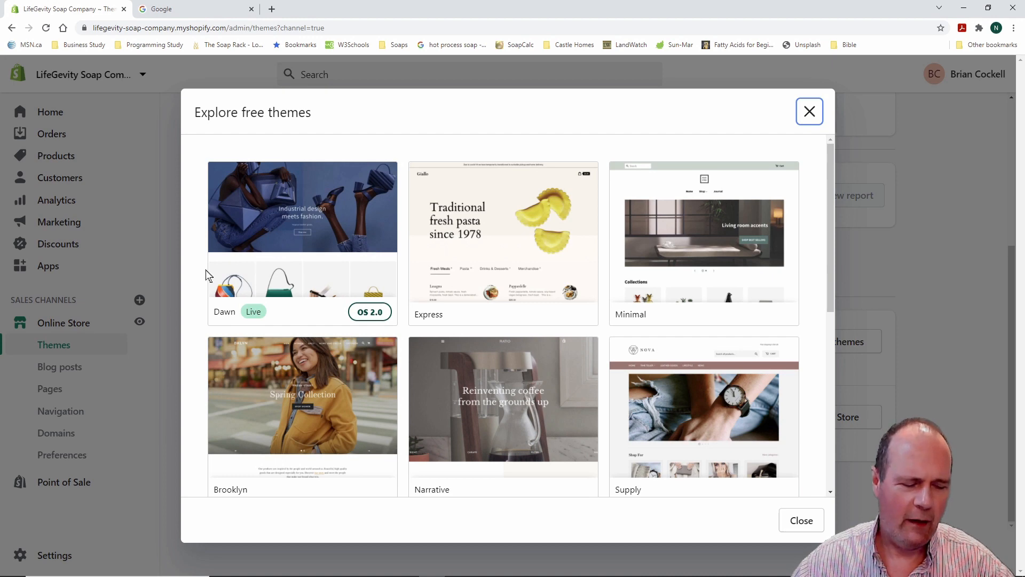
left_click_drag(201, 298, 295, 331)
key("Escape")
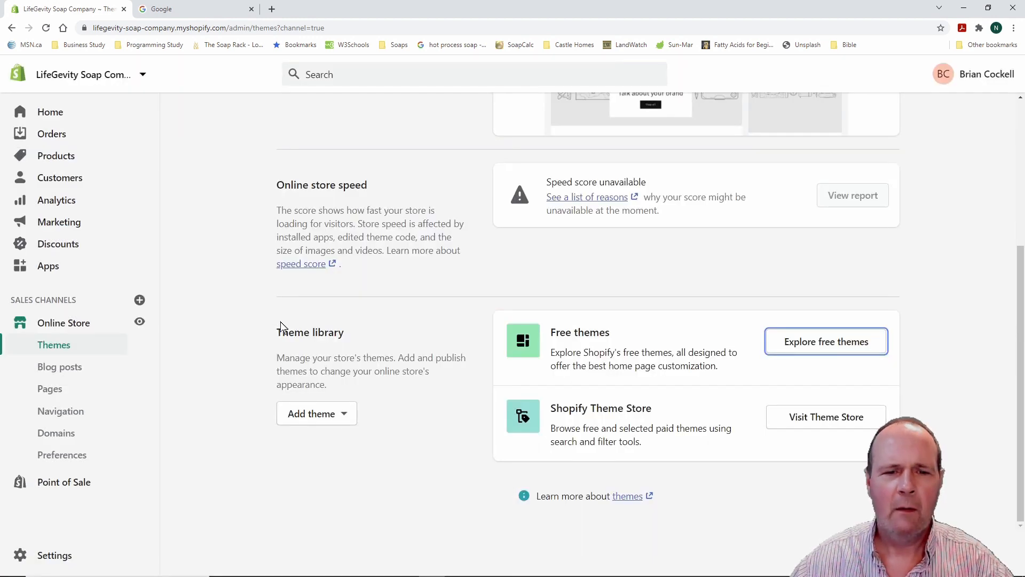
left_click(845, 349)
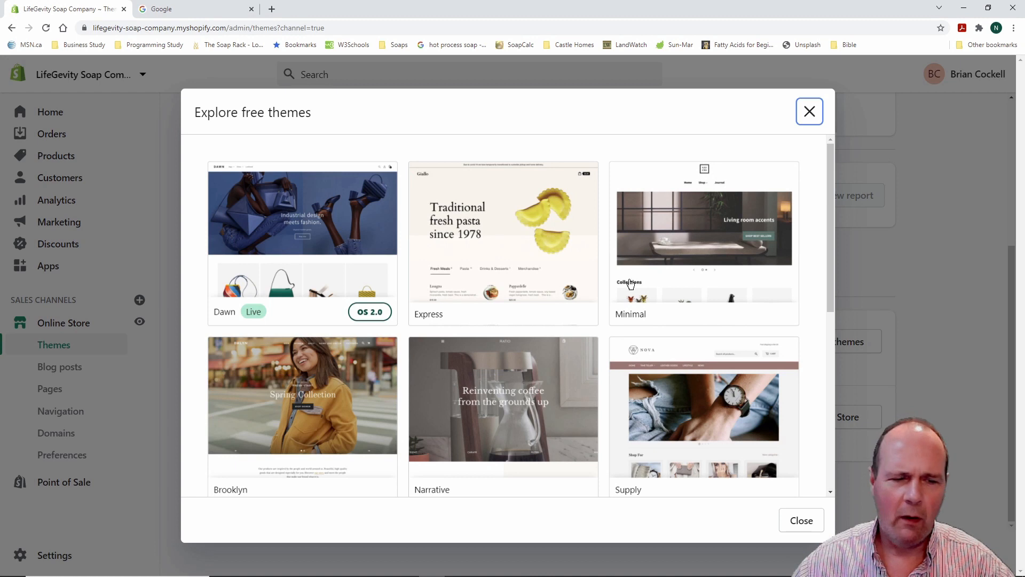
scroll(522, 374, "down", 4)
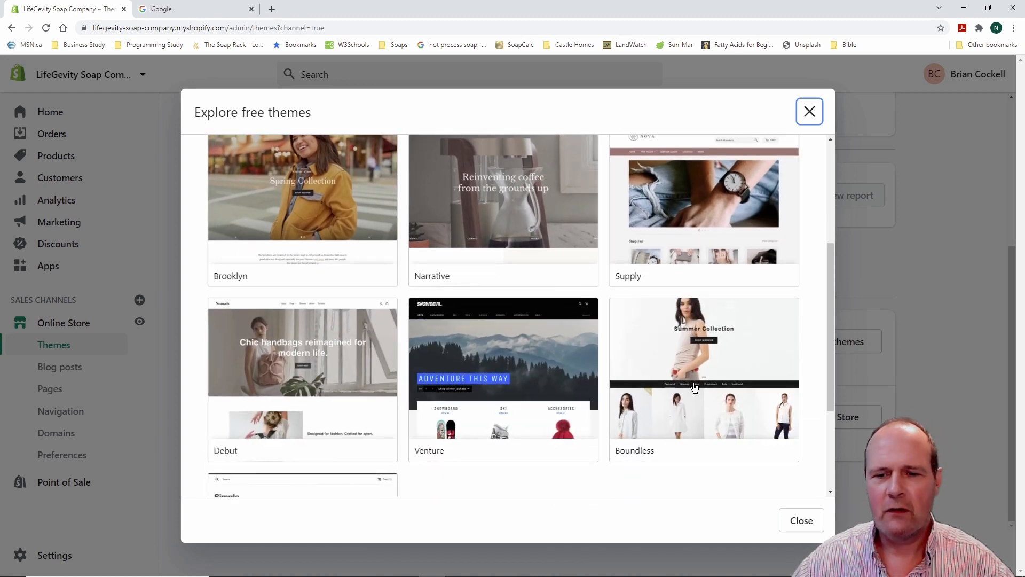
scroll(538, 386, "down", 3)
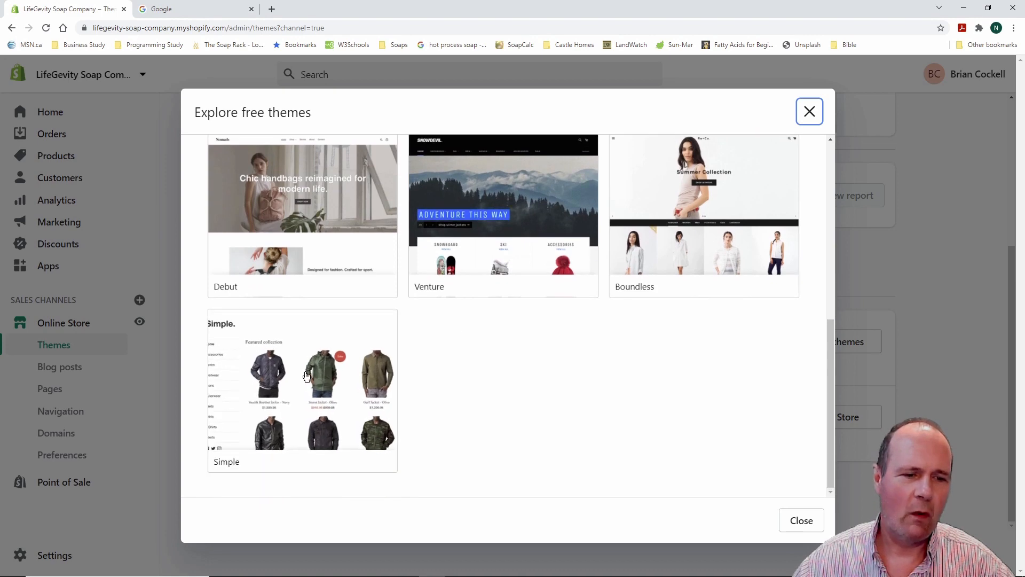
scroll(587, 405, "up", 5)
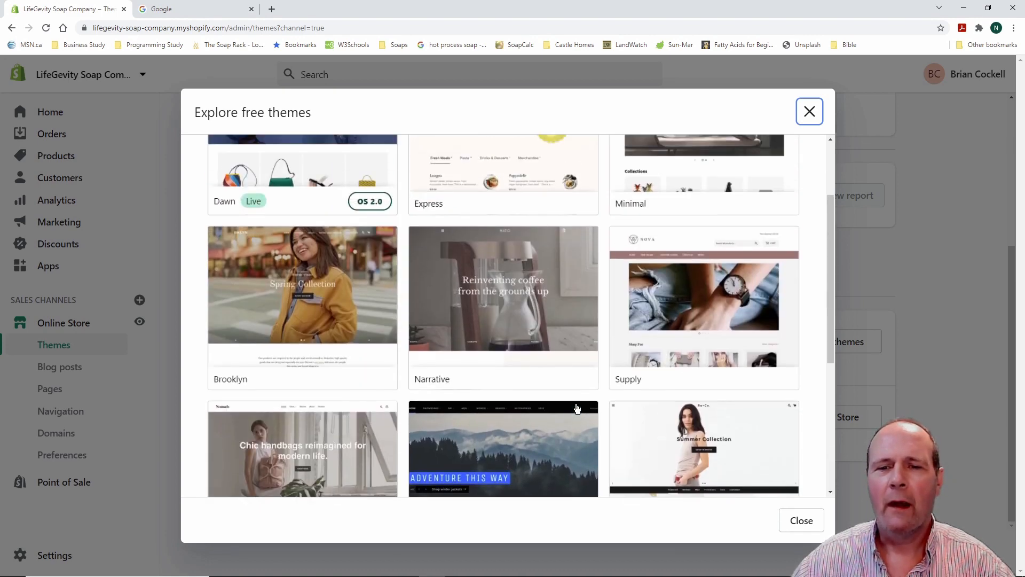
scroll(557, 372, "down", 5)
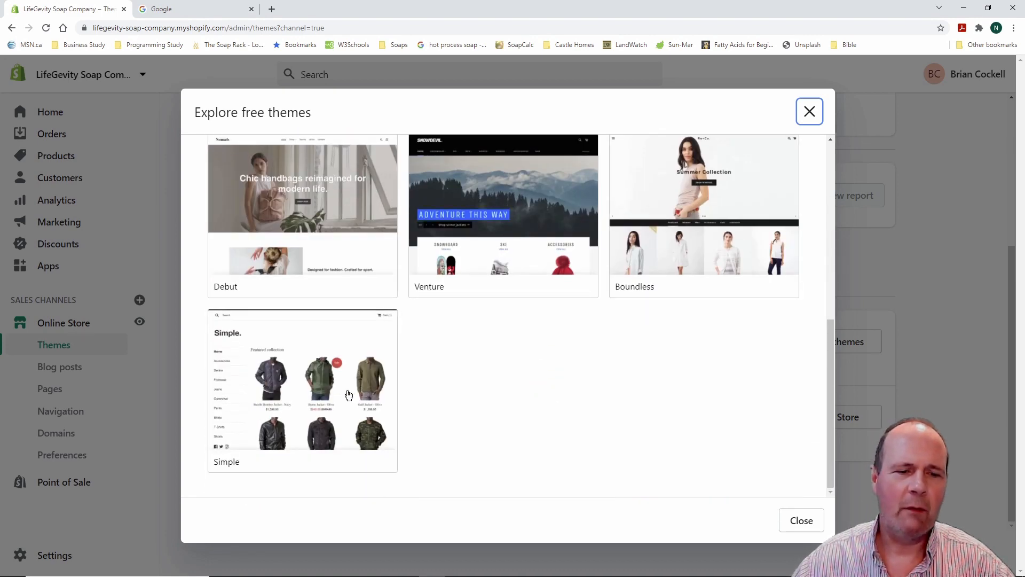
left_click(310, 390)
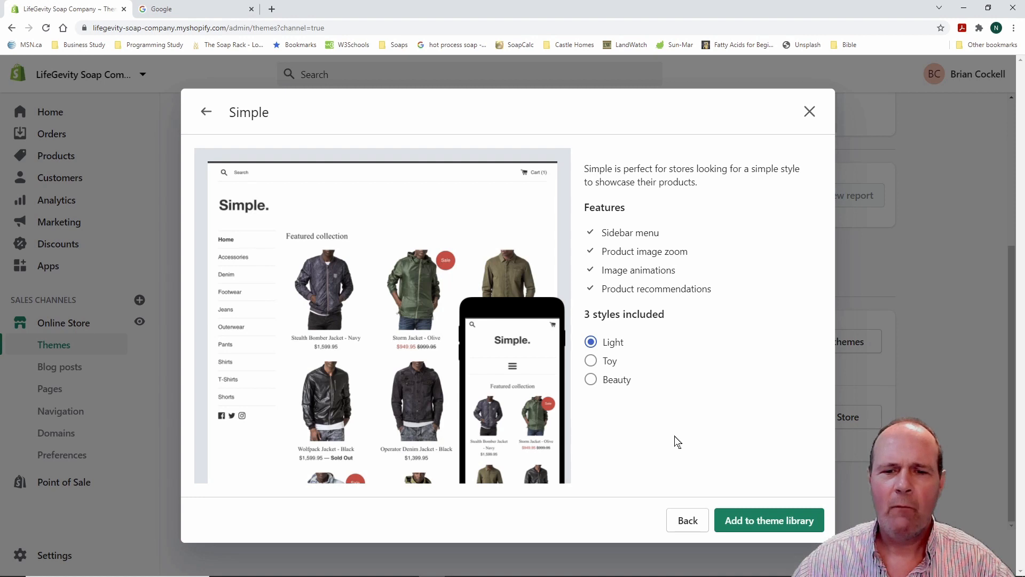
left_click(592, 362)
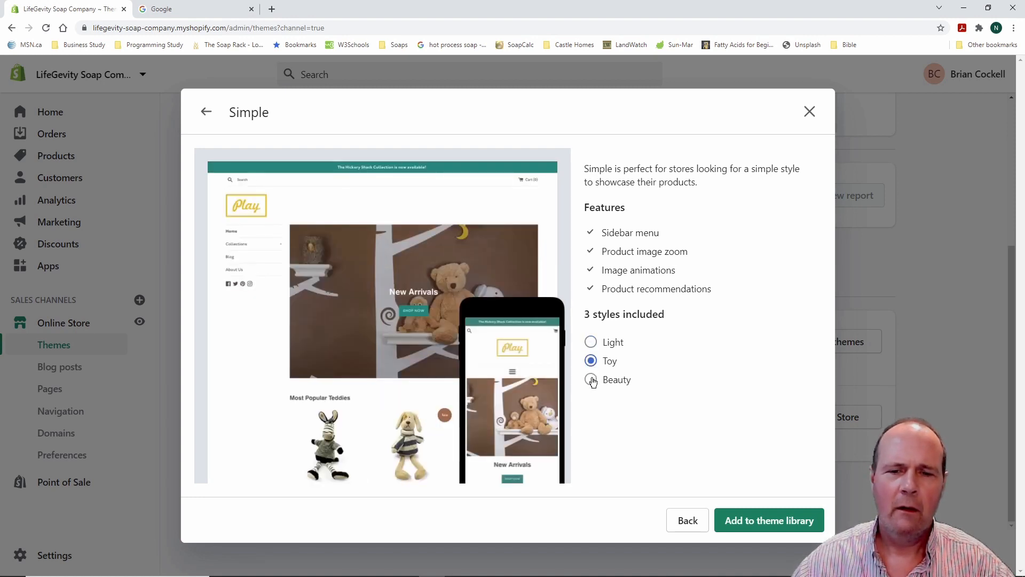
left_click(591, 380)
left_click(591, 342)
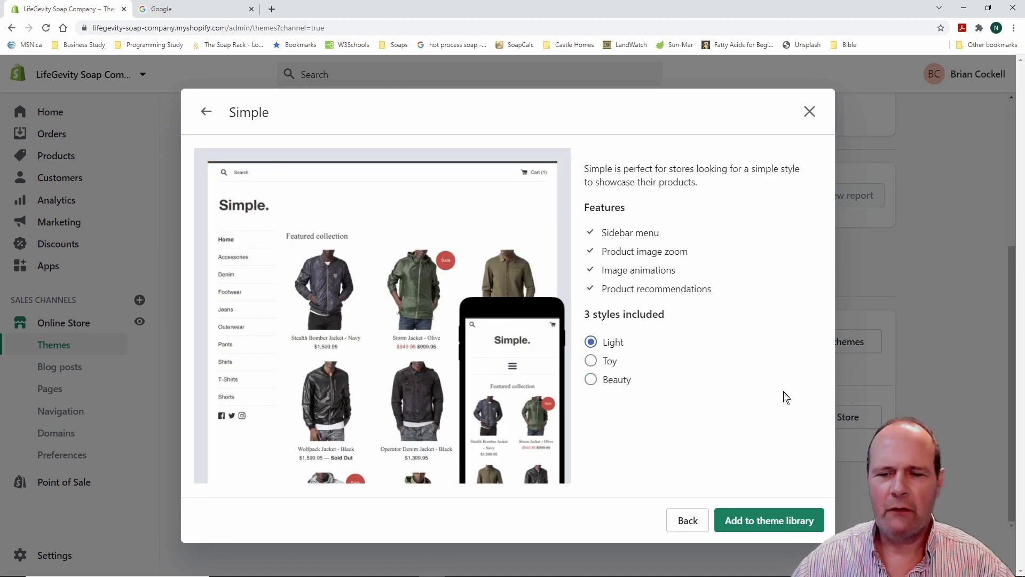
left_click(810, 112)
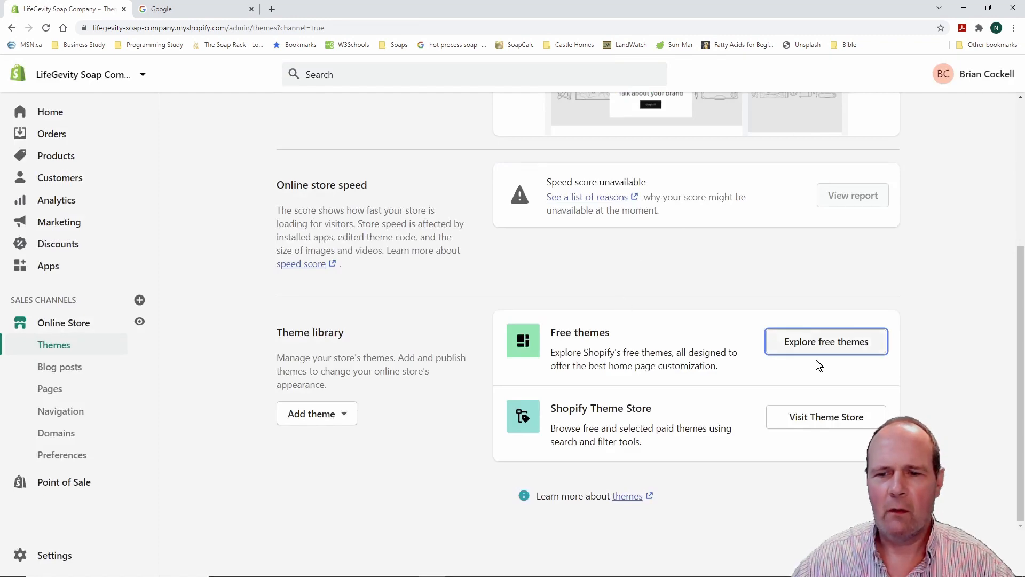
left_click(828, 342)
scroll(516, 344, "down", 7)
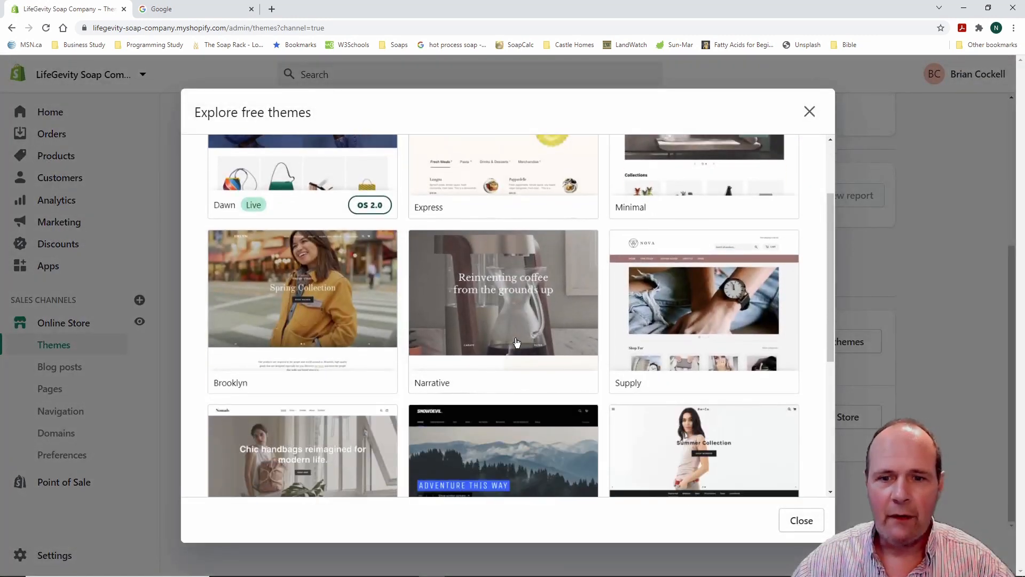
scroll(516, 343, "up", 10)
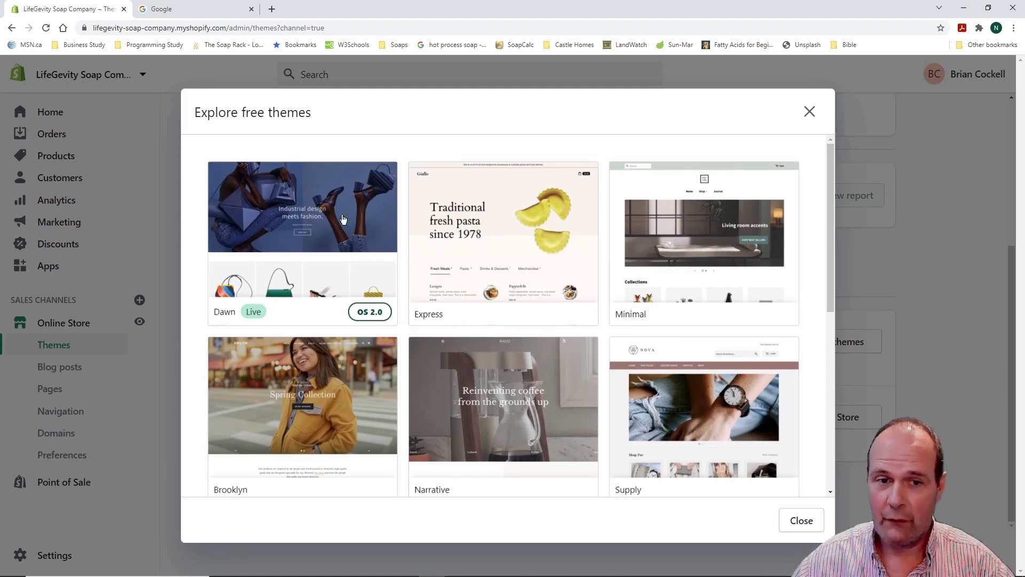
left_click(810, 111)
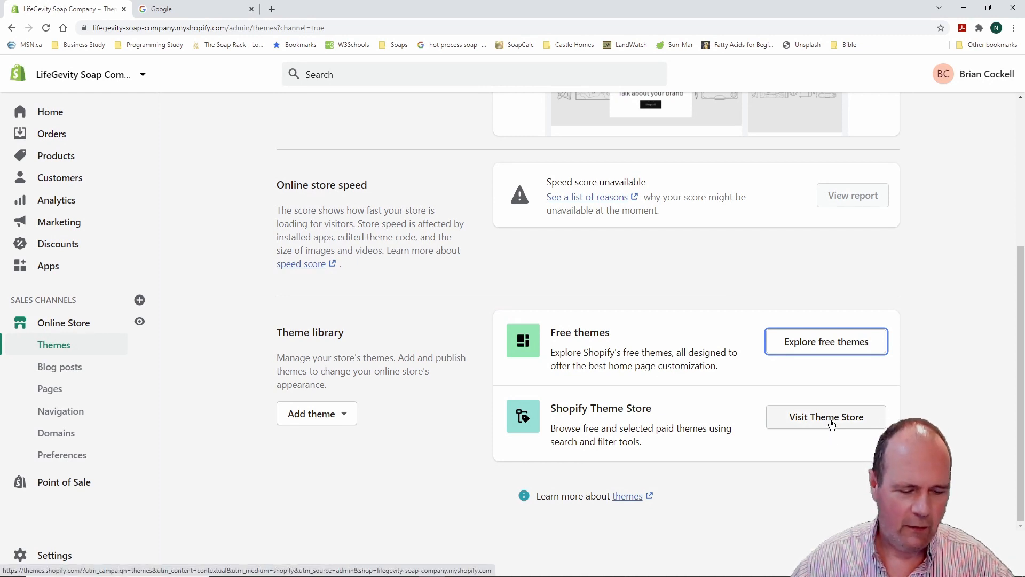
mouse_move(485, 379)
left_mouse_down()
mouse_move(812, 446)
mouse_move(847, 476)
mouse_move(913, 478)
left_mouse_up()
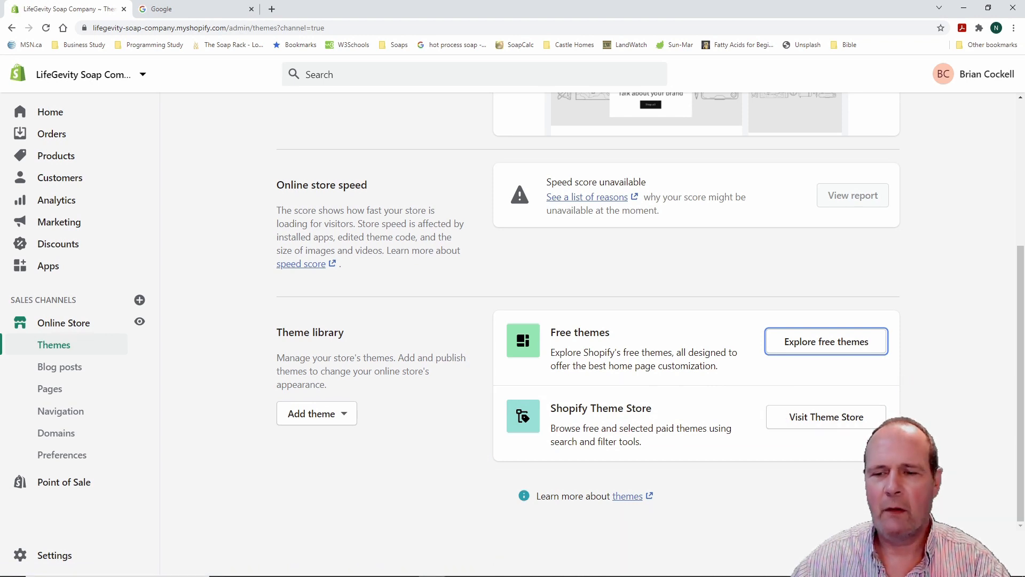
Open the Theme Store in a new tab, browse featured themes, then show the Industries list
left_click(826, 418)
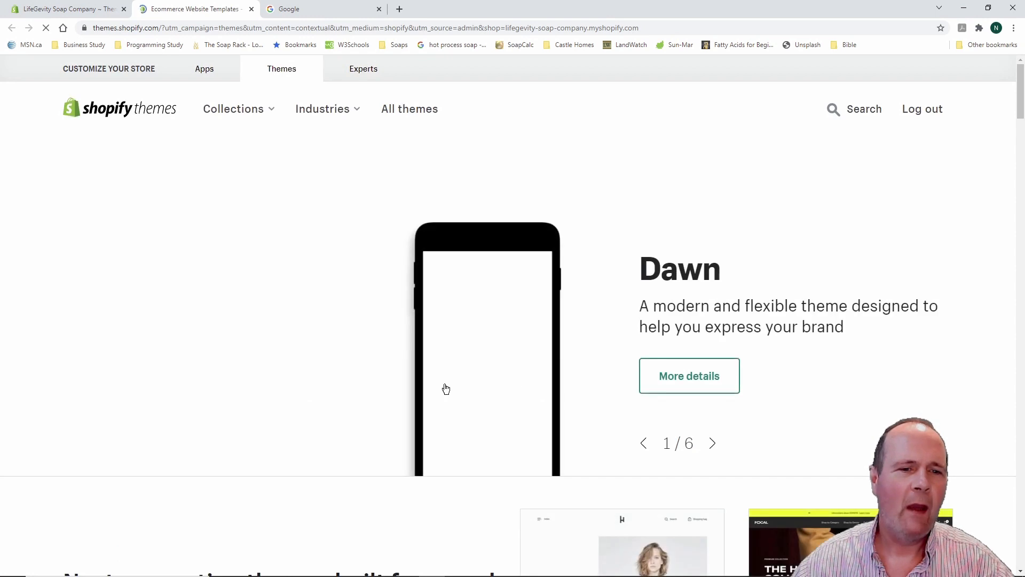
scroll(598, 346, "down", 4)
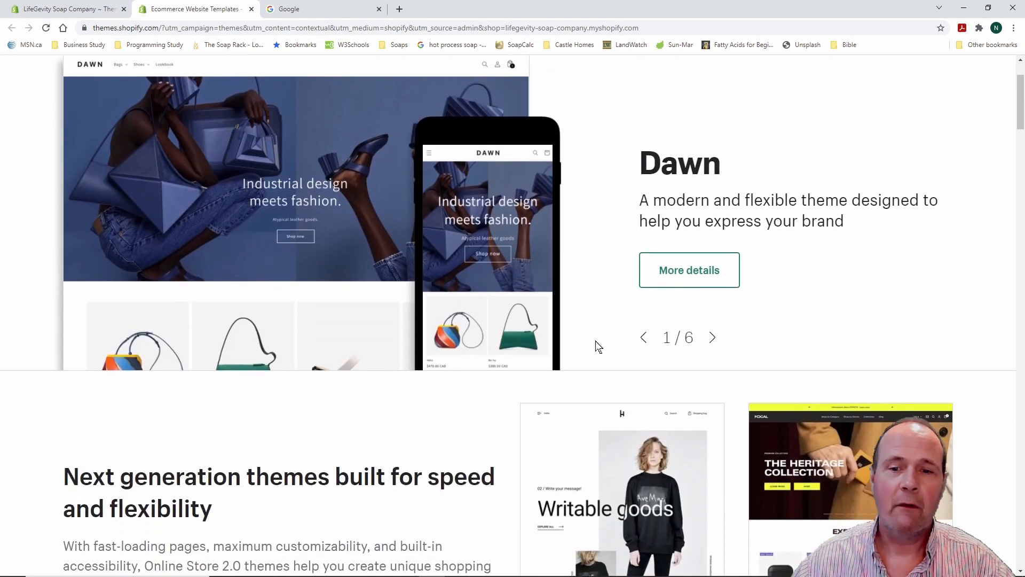
scroll(520, 347, "down", 2)
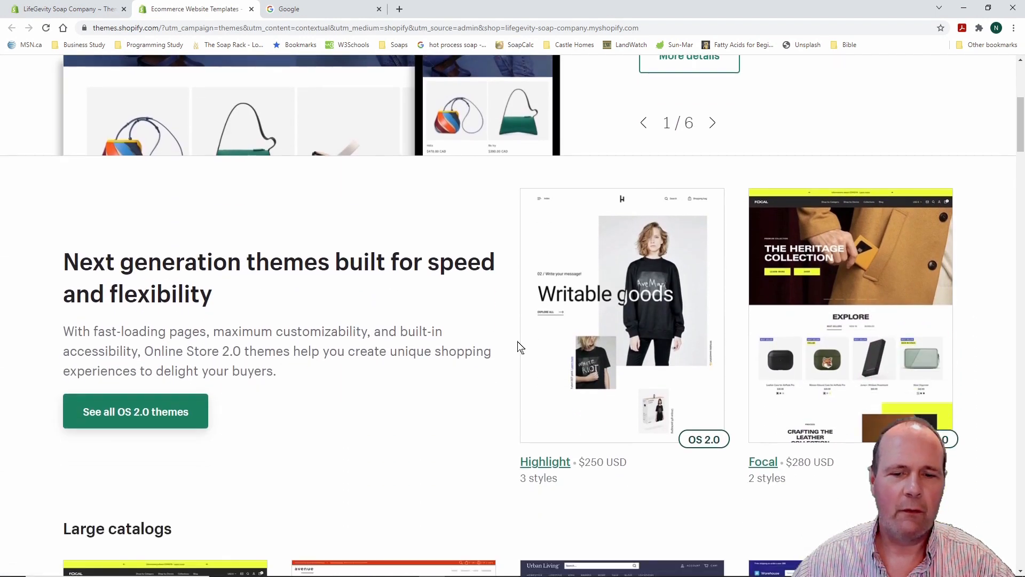
scroll(499, 343, "down", 2)
scroll(500, 344, "up", 2)
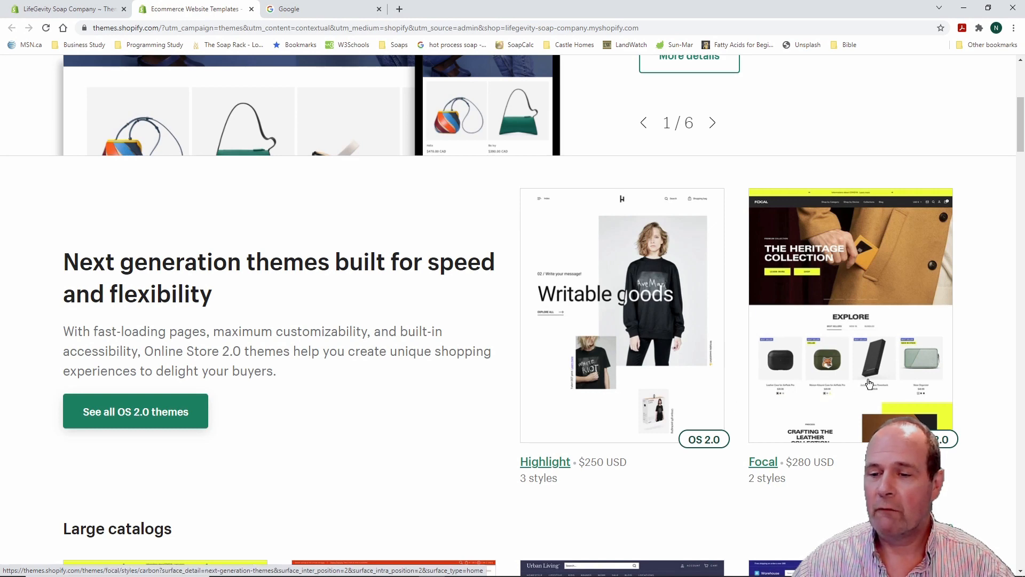
scroll(448, 393, "down", 6)
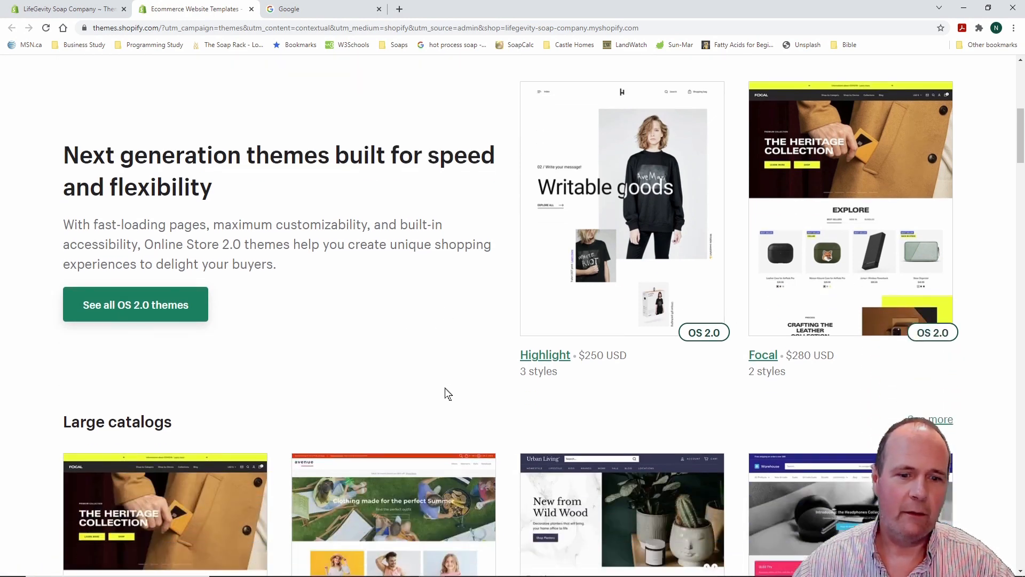
scroll(453, 381, "up", 3)
scroll(452, 380, "up", 9)
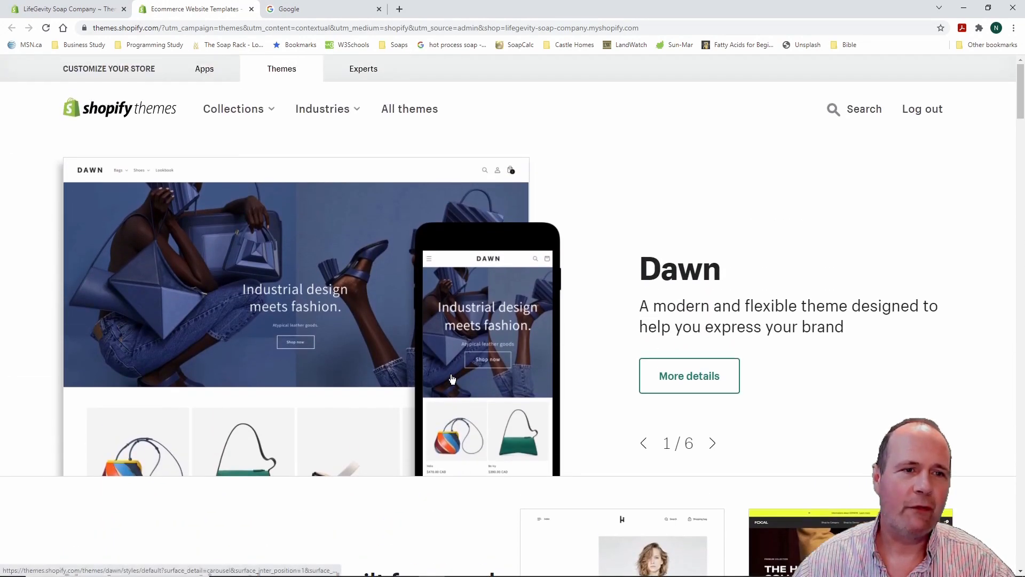
left_click(272, 112)
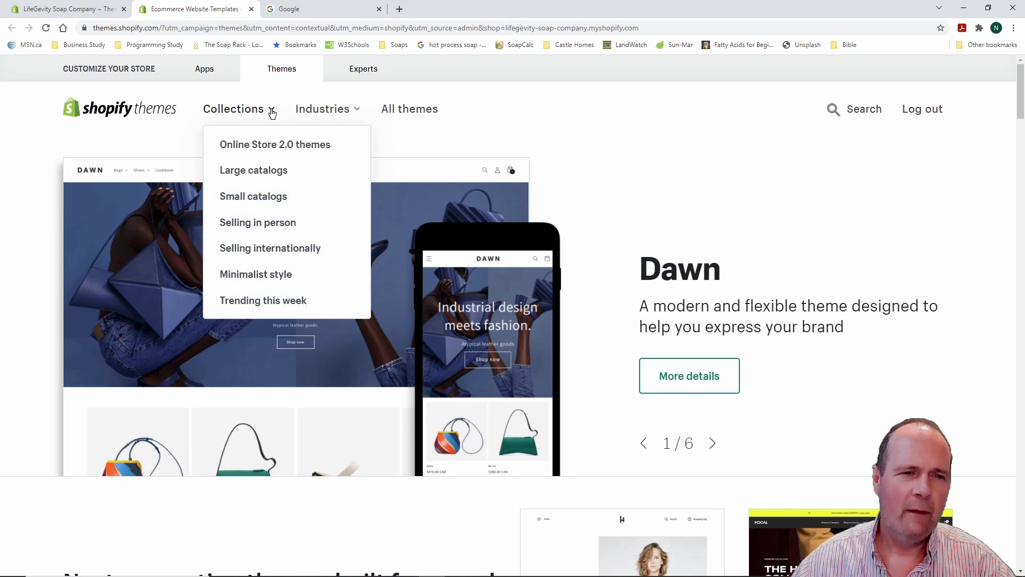
left_click(357, 112)
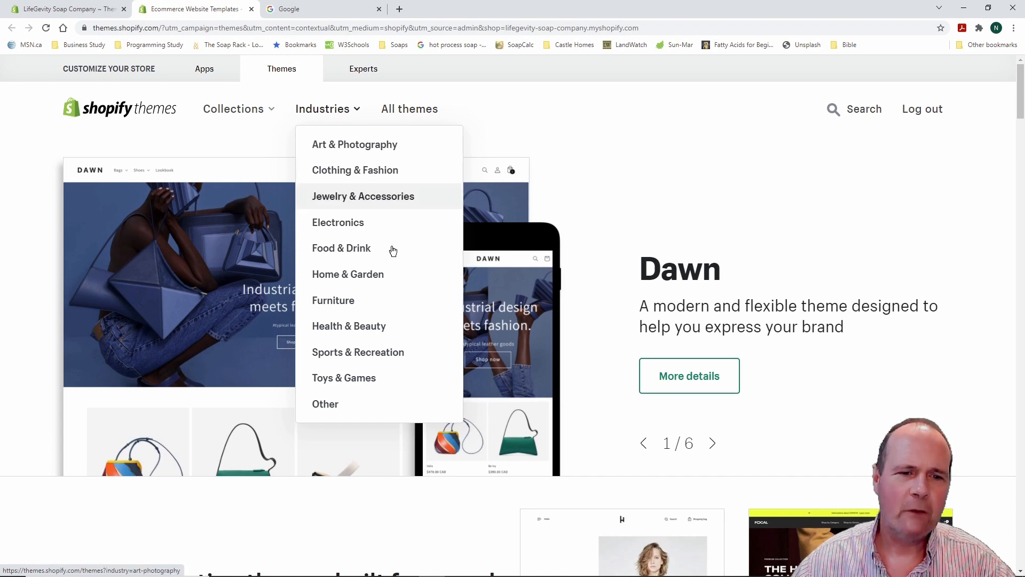
Filter to Health & Beauty and browse page one: Canopy $240, Blockshop $250, Retina $240, free Simple
left_click(368, 330)
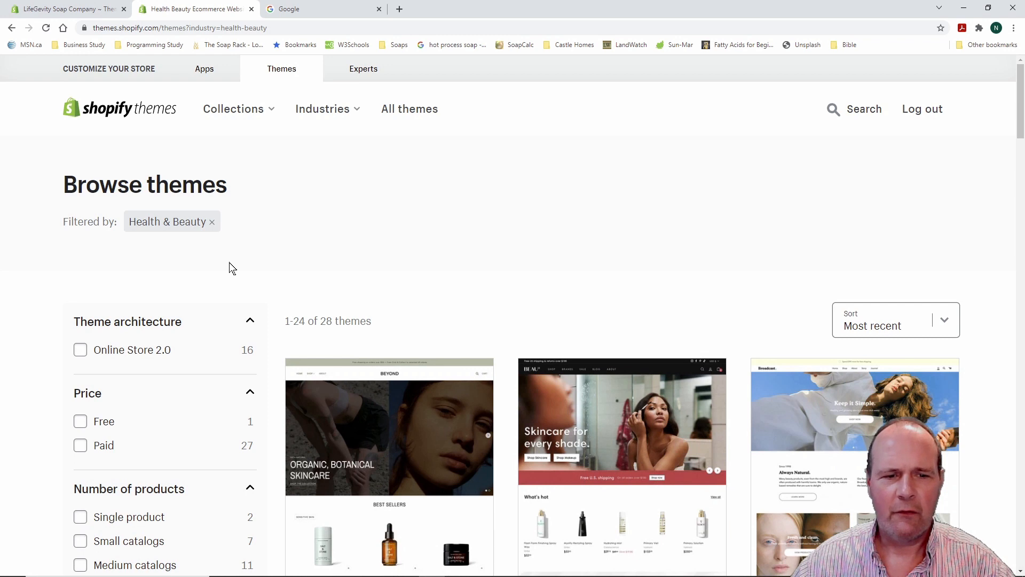
scroll(229, 270, "down", 4)
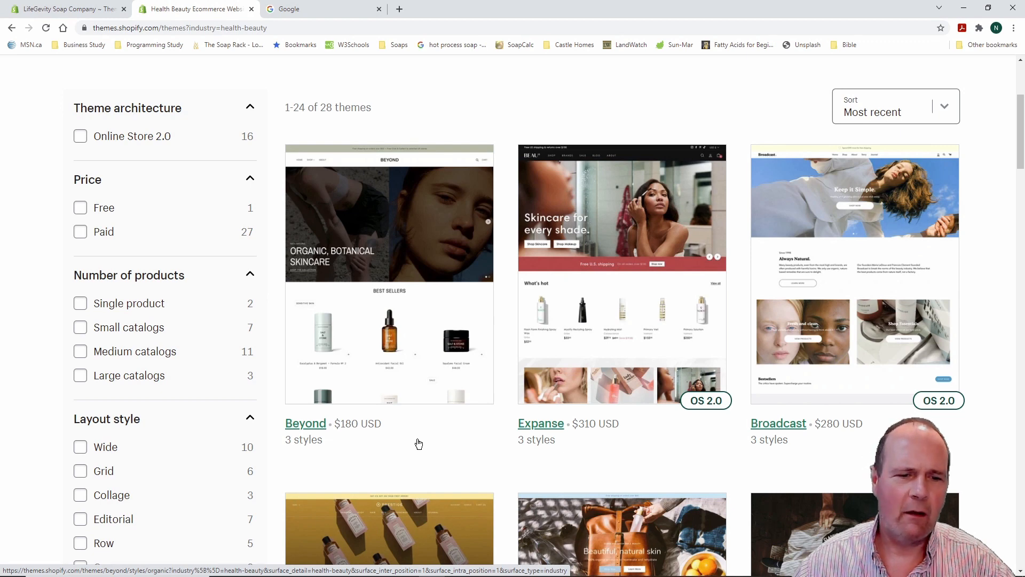
scroll(512, 463, "down", 5)
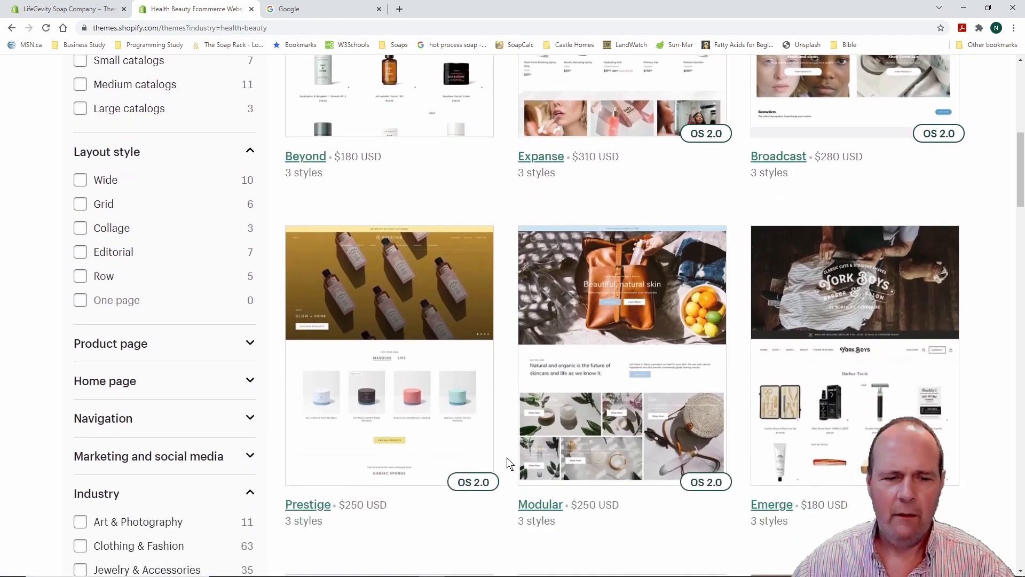
scroll(509, 463, "up", 1)
scroll(509, 464, "down", 3)
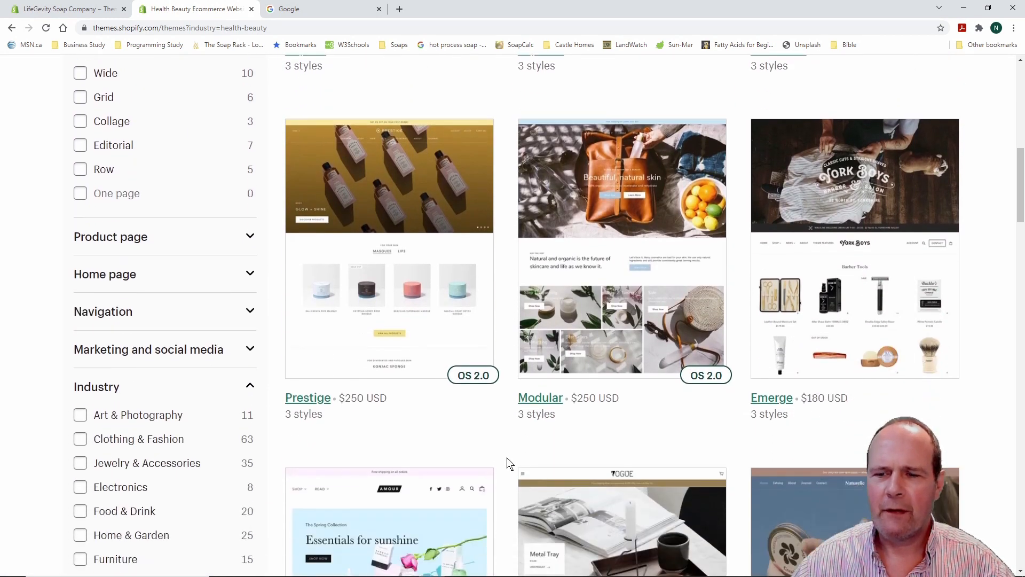
scroll(509, 463, "down", 7)
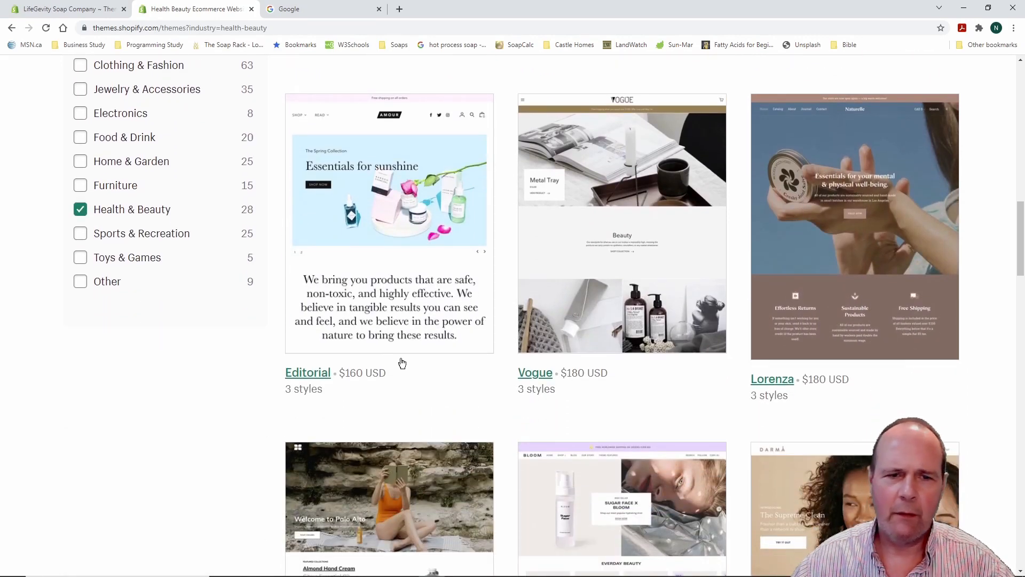
scroll(508, 444, "down", 5)
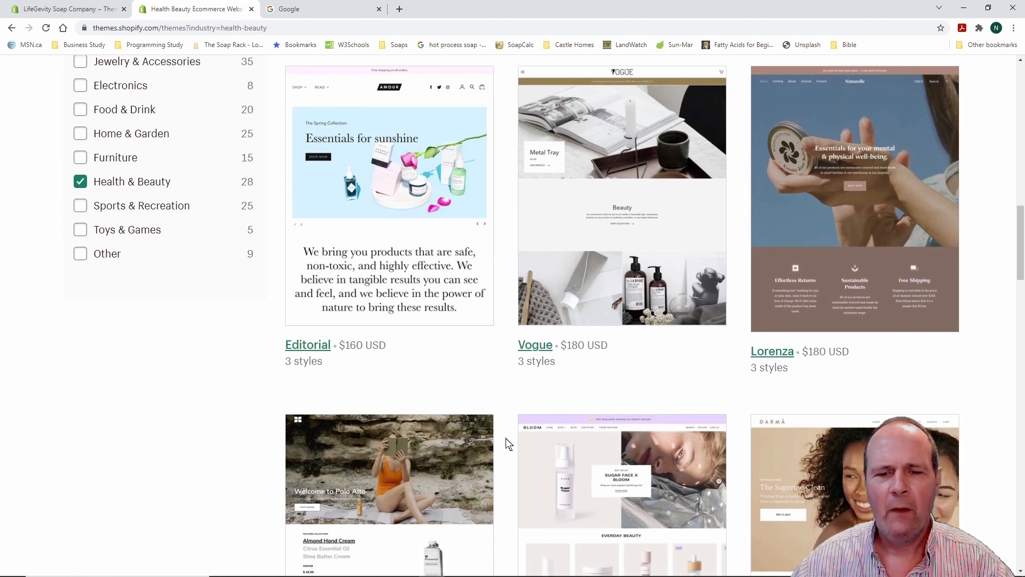
scroll(508, 444, "down", 5)
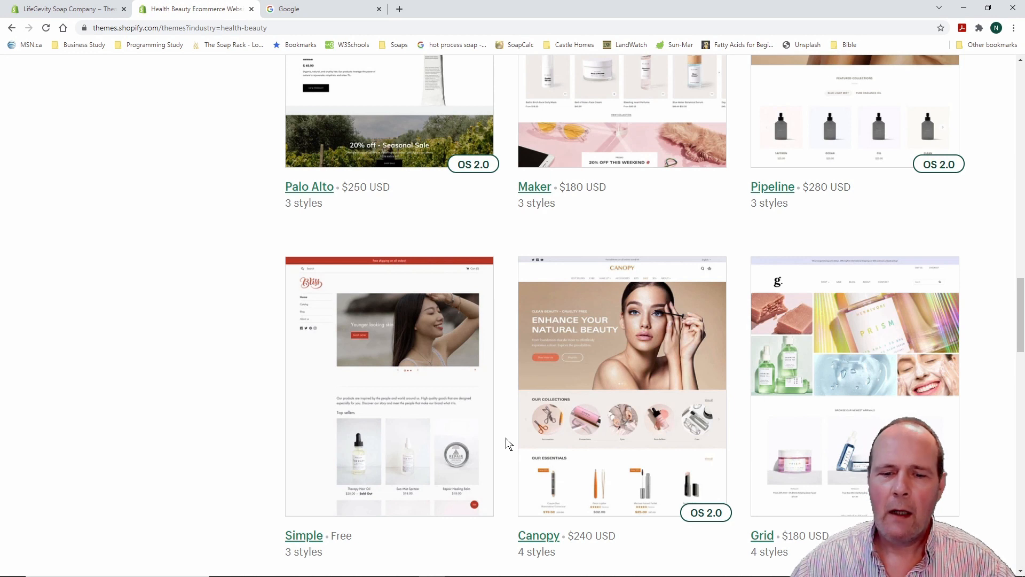
scroll(507, 443, "down", 2)
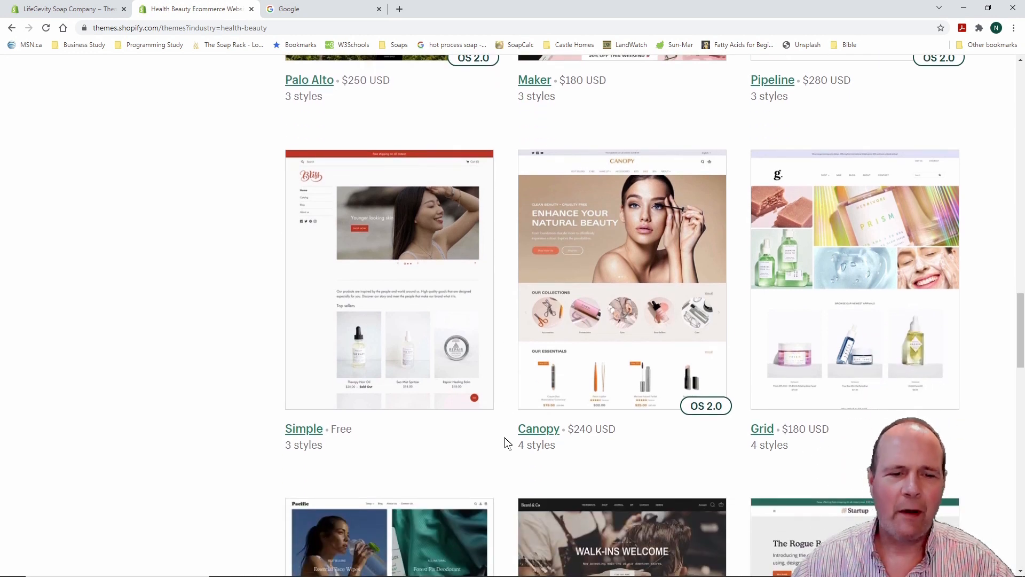
scroll(507, 443, "down", 7)
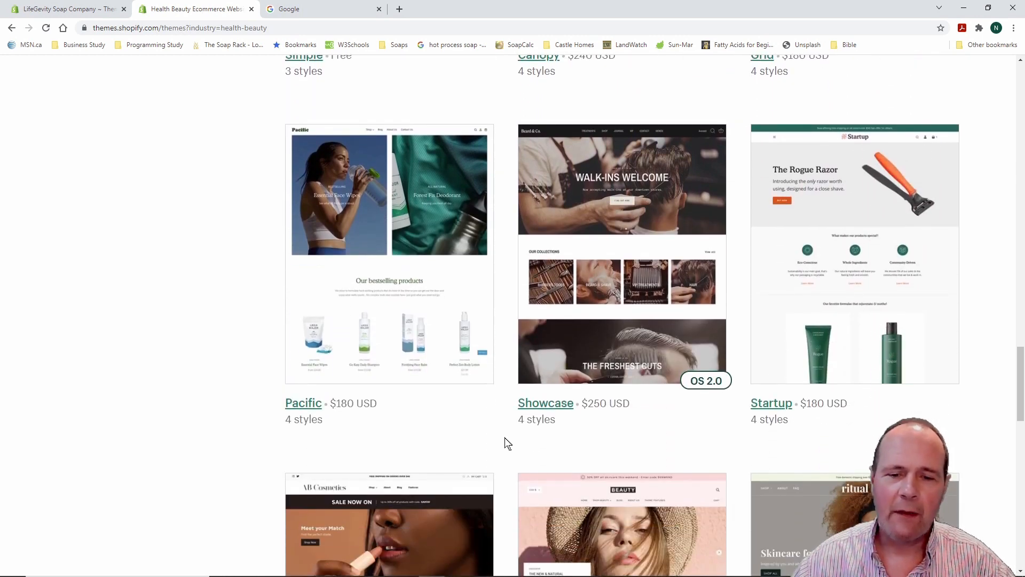
scroll(508, 443, "down", 2)
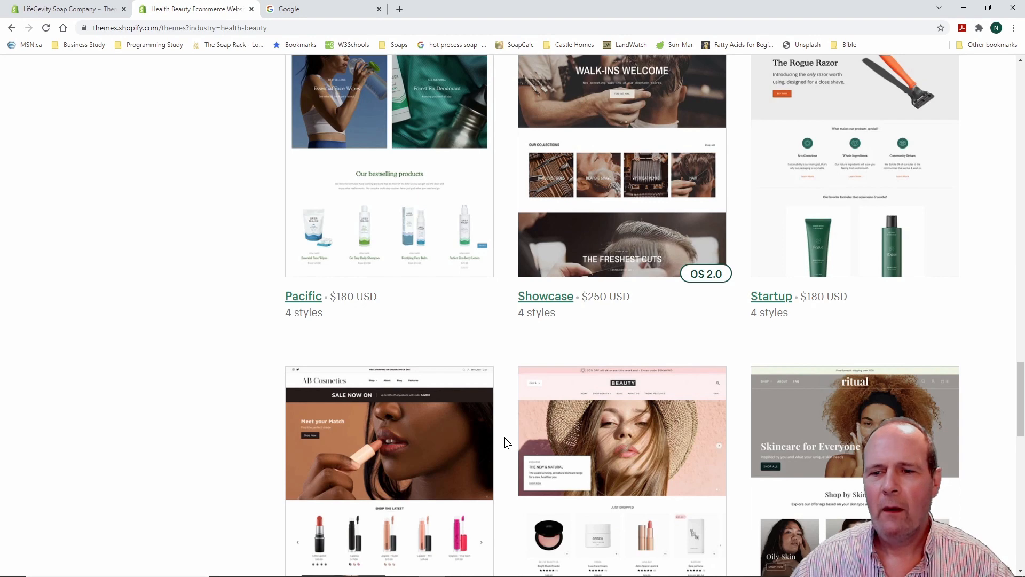
scroll(508, 444, "down", 4)
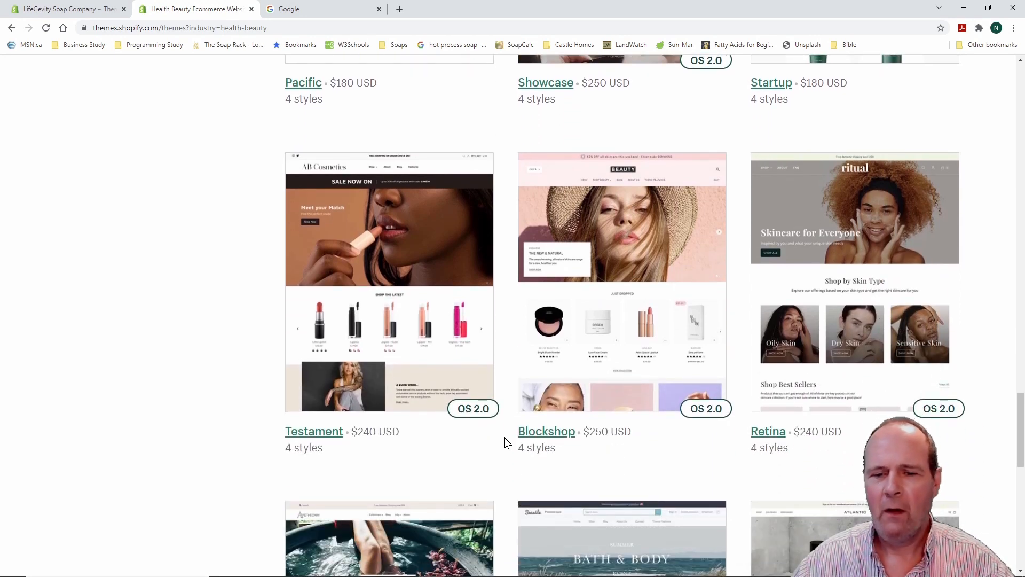
scroll(508, 444, "down", 9)
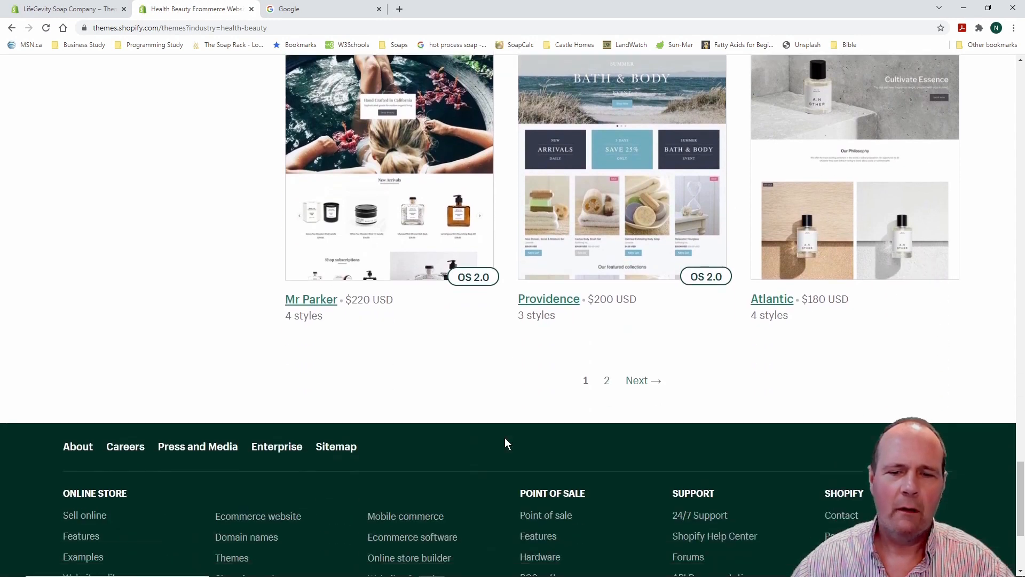
Browse page 2 of Health & Beauty themes, then close the Theme Store tab
left_click(639, 381)
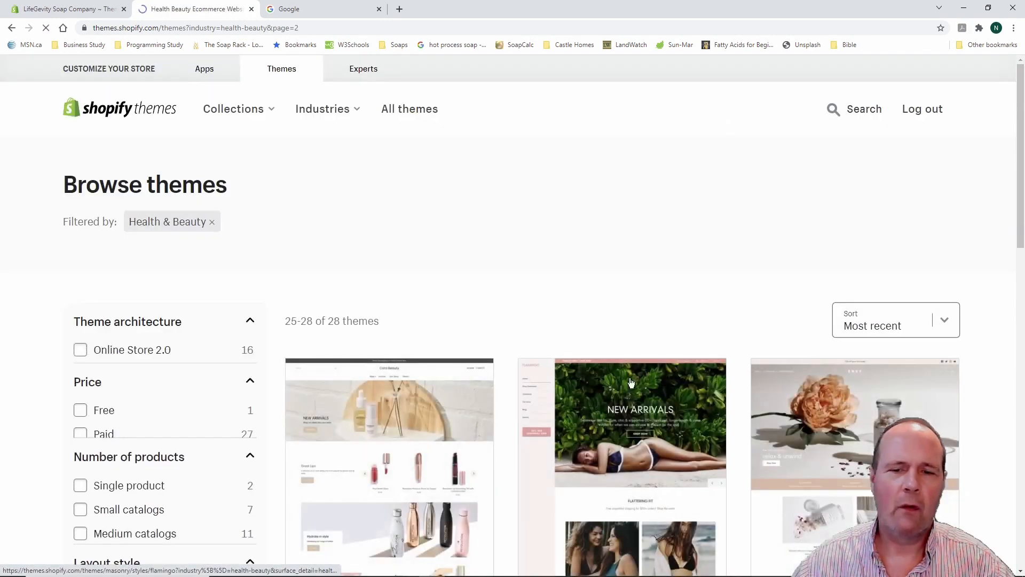
scroll(506, 410, "down", 1)
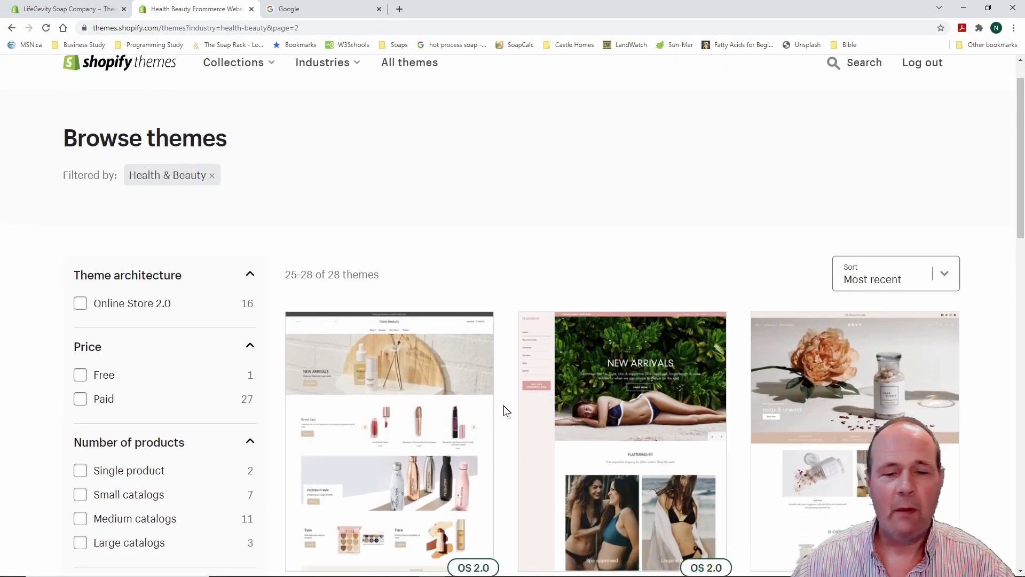
scroll(506, 410, "down", 2)
scroll(506, 410, "down", 2)
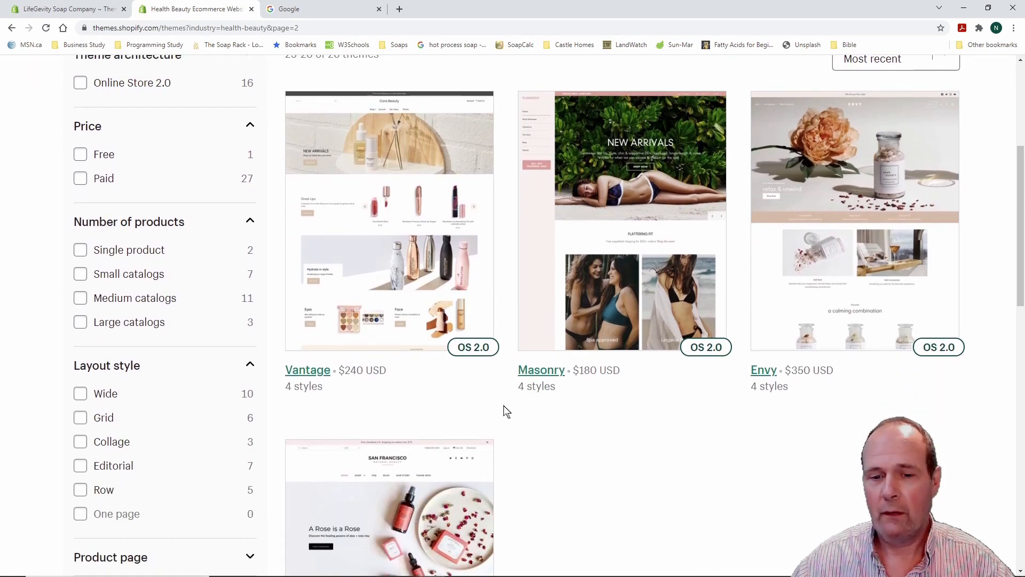
scroll(506, 410, "down", 4)
scroll(506, 412, "down", 1)
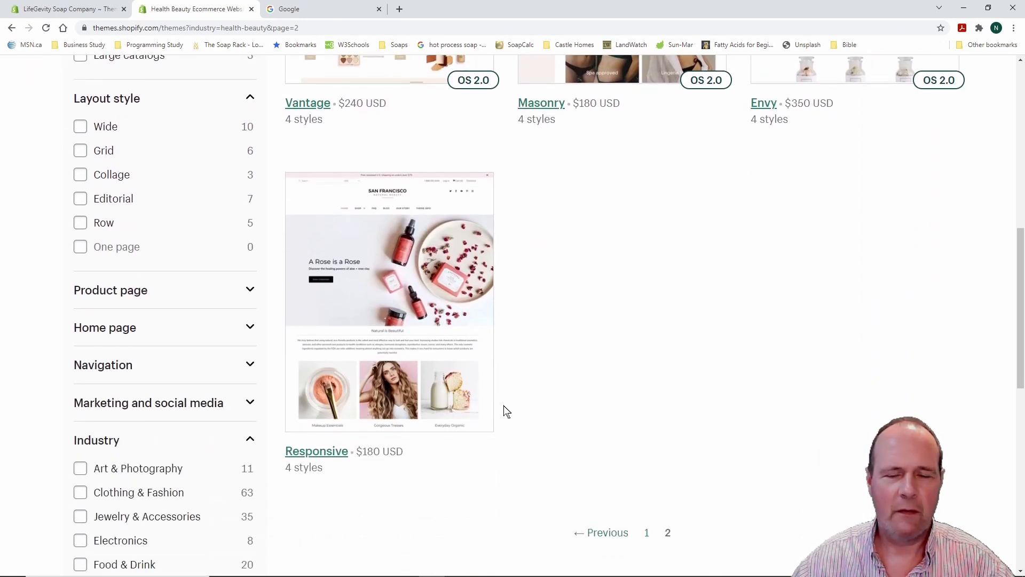
scroll(506, 411, "up", 10)
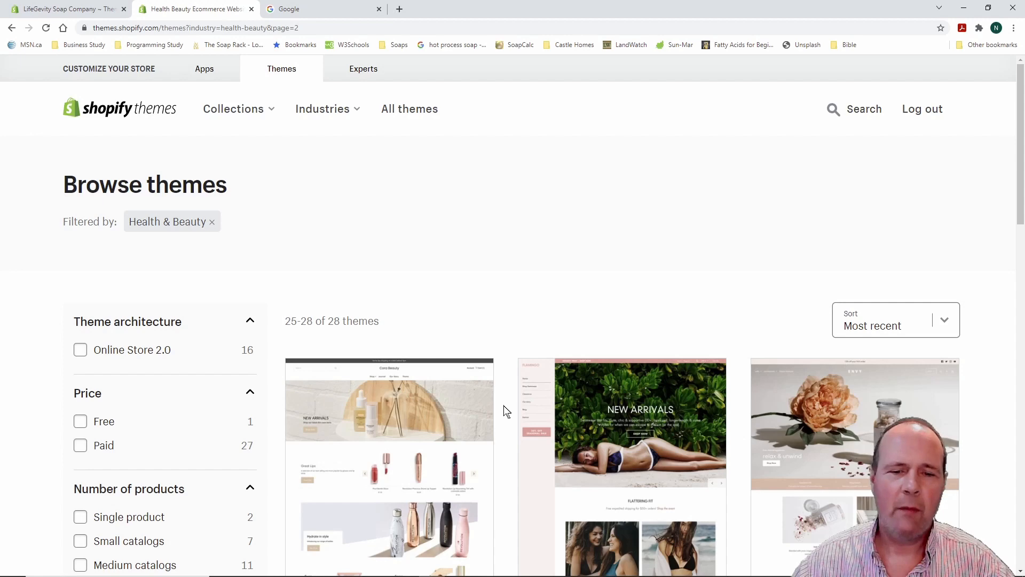
scroll(506, 410, "down", 5)
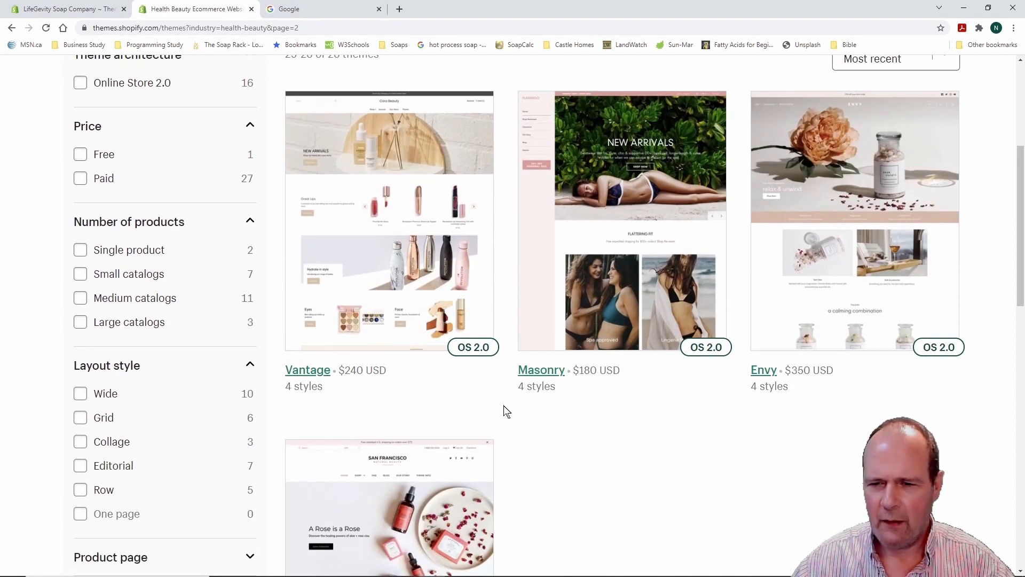
scroll(506, 411, "up", 5)
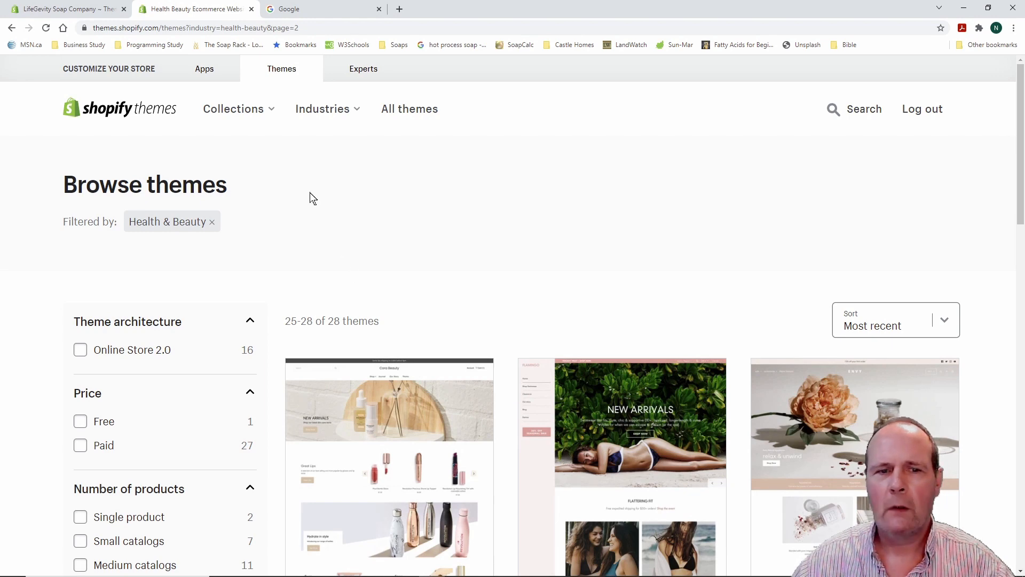
left_click(252, 9)
scroll(476, 345, "up", 4)
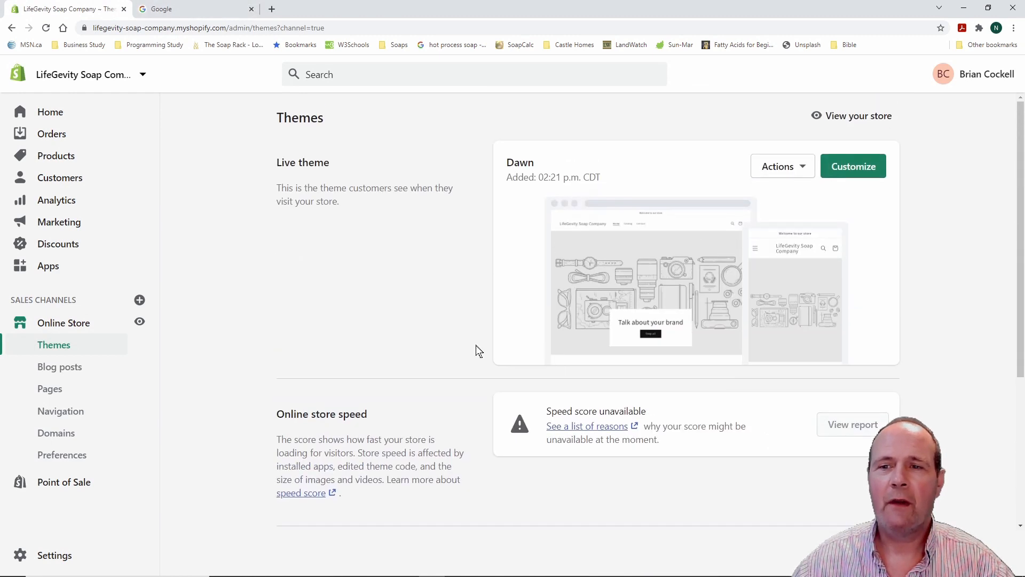
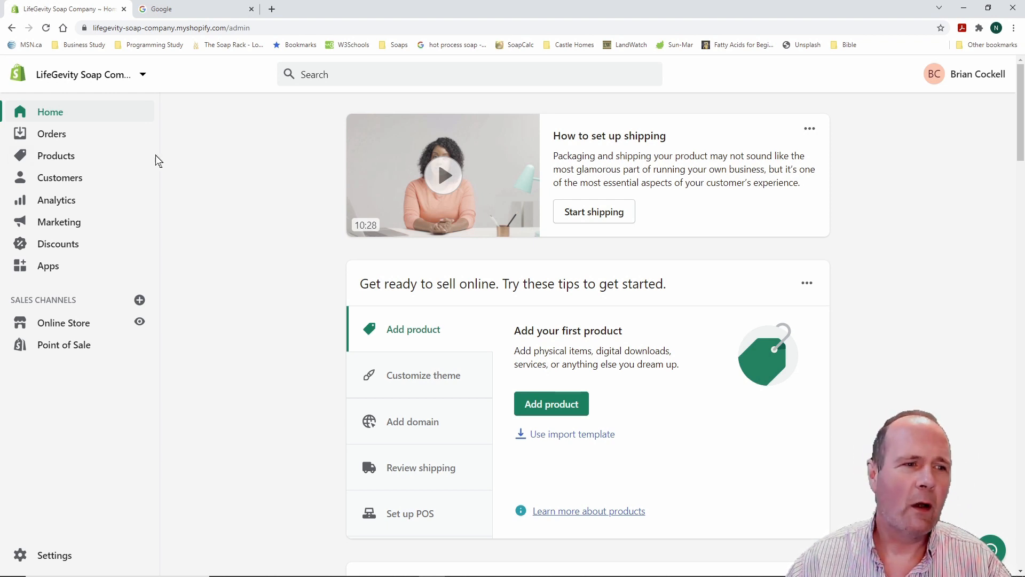
Open the Collections page under Products, which lists only the Home page collection
left_click(64, 158)
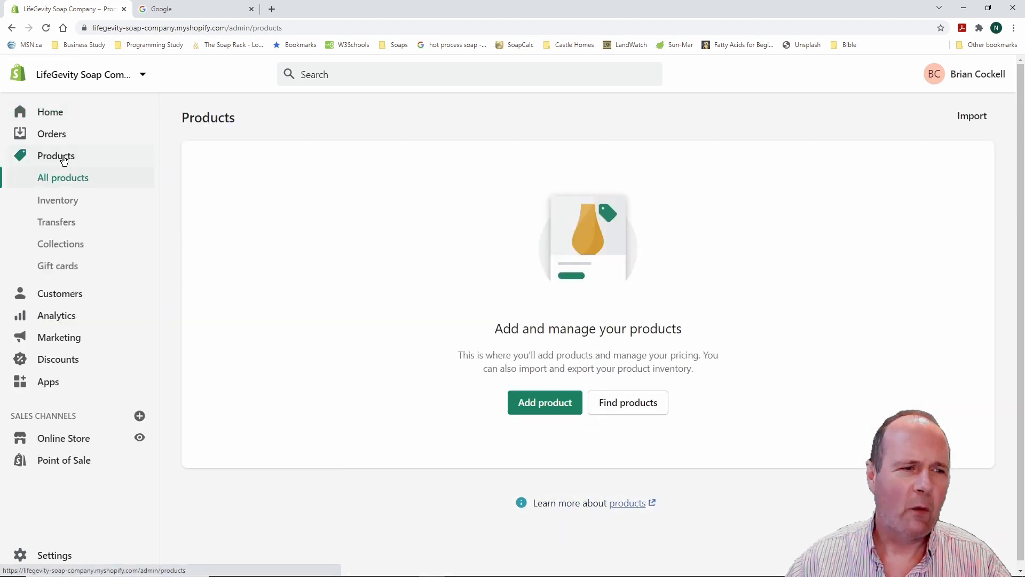
left_click(63, 248)
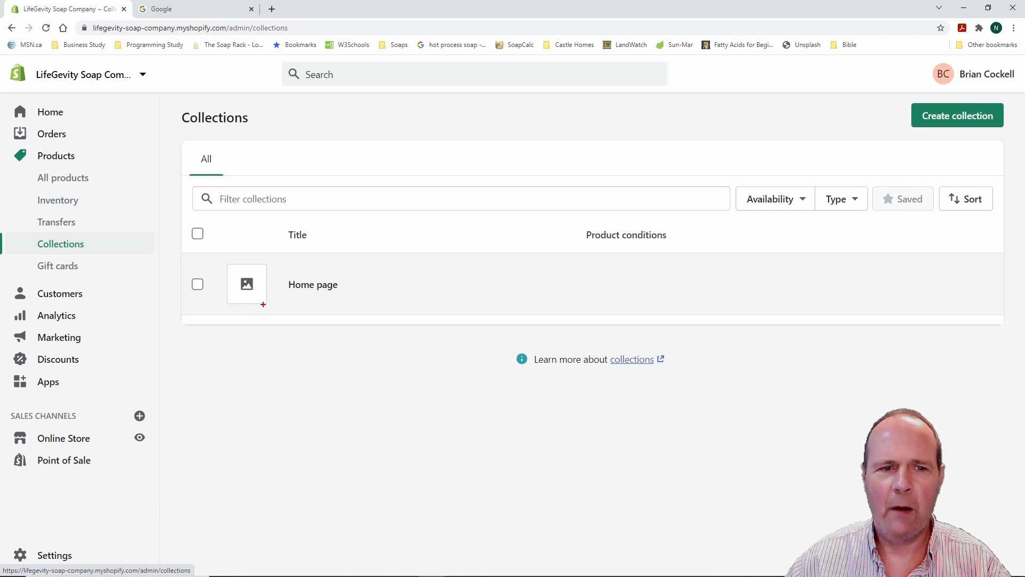
left_click_drag(894, 90, 1012, 142)
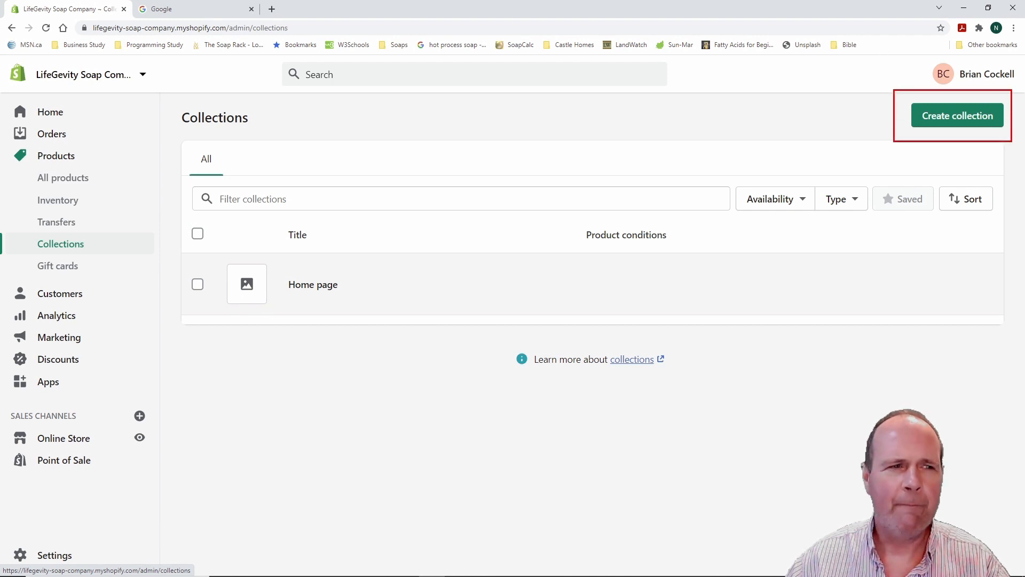
key("Escape")
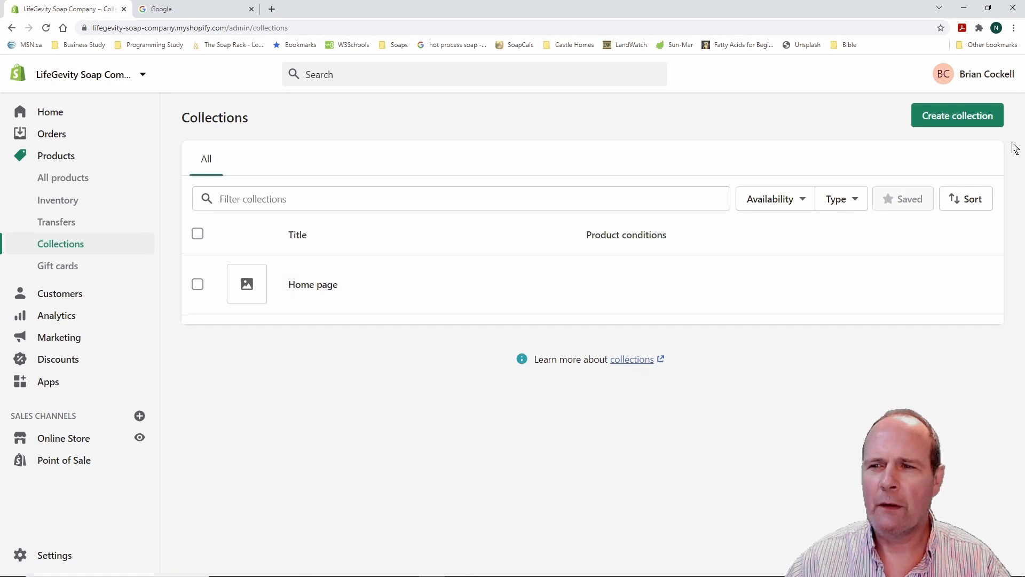
Create a new collection titled 'All-Natural Soap' with the description 'The Best All-Natural Soap Ever'
left_click(957, 115)
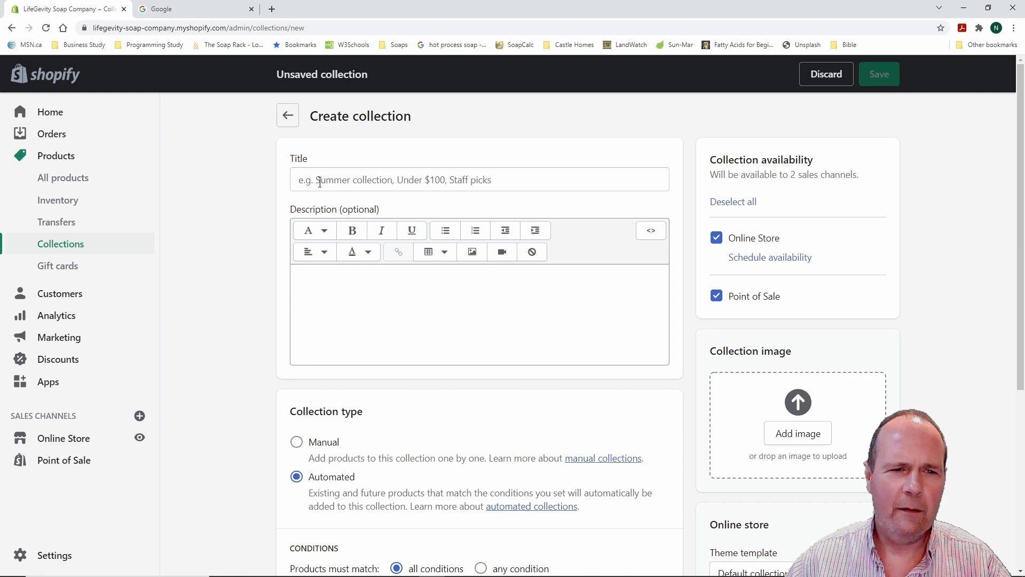
left_click(319, 182)
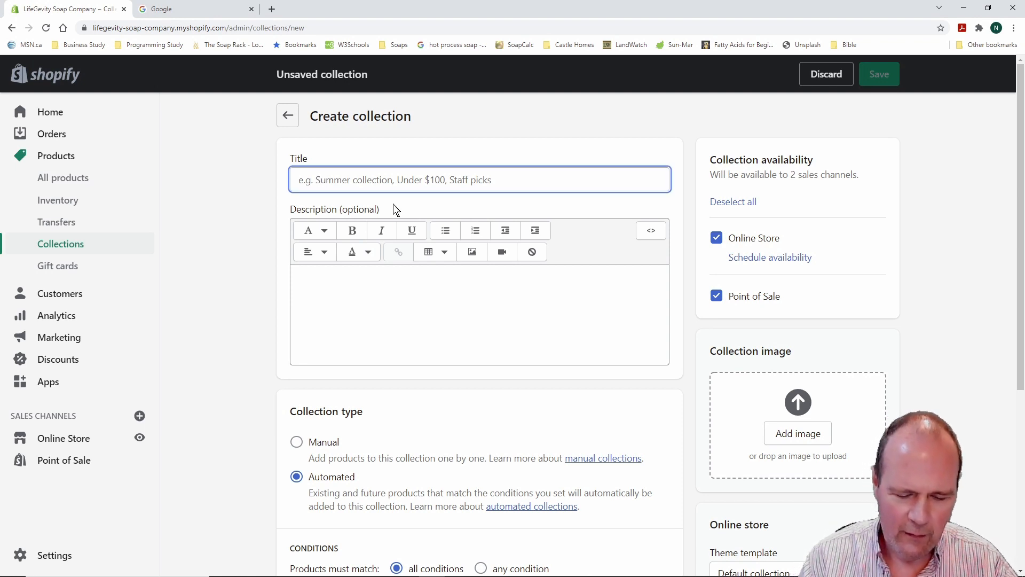
type("All-Natural Soap")
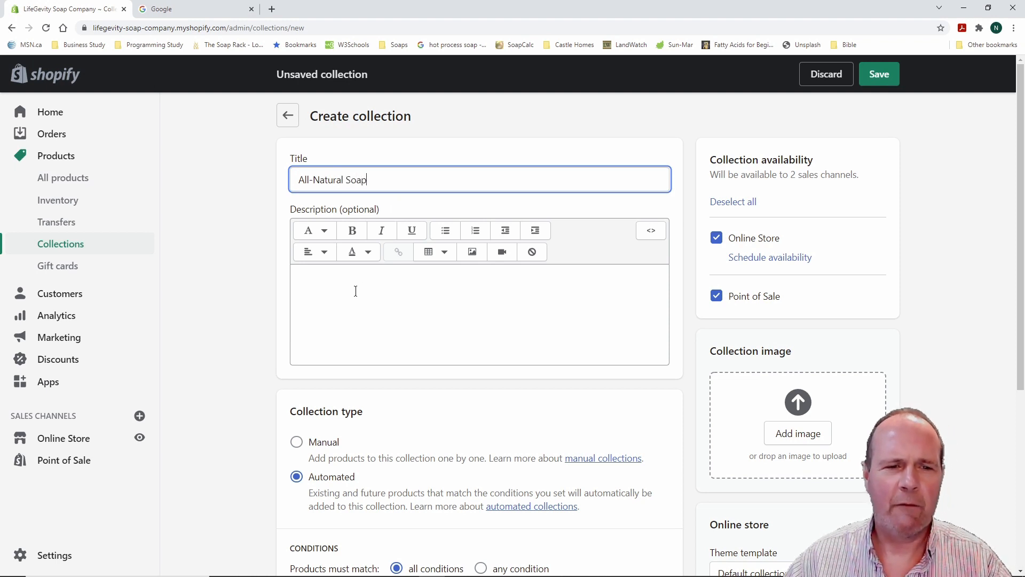
left_click(303, 278)
type("The")
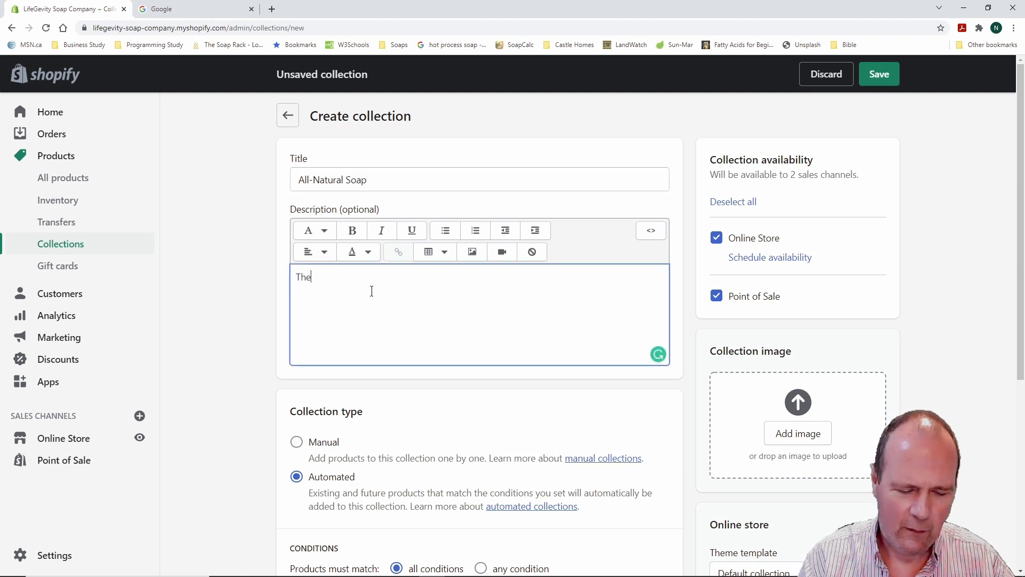
type(" Best")
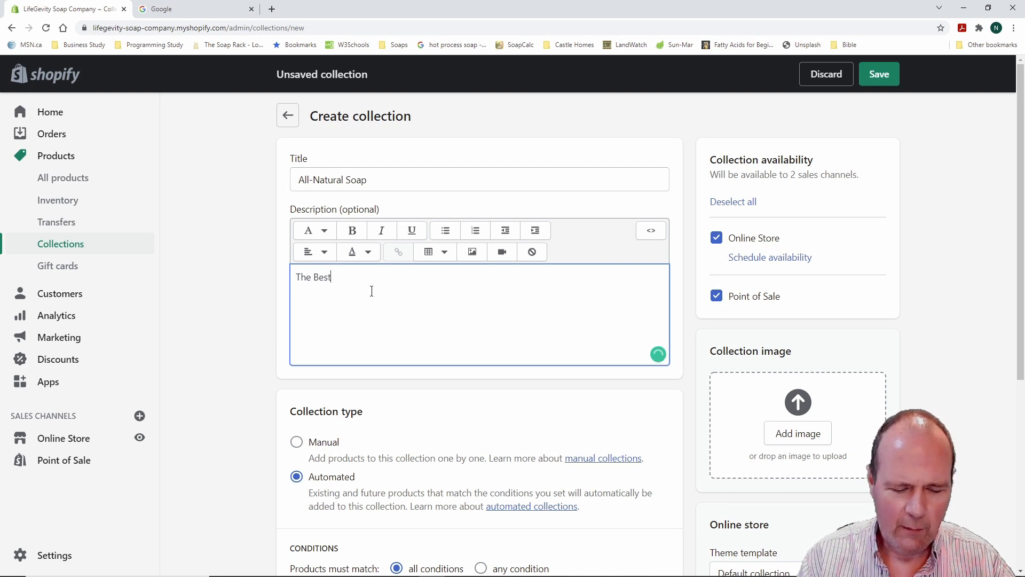
type(" All")
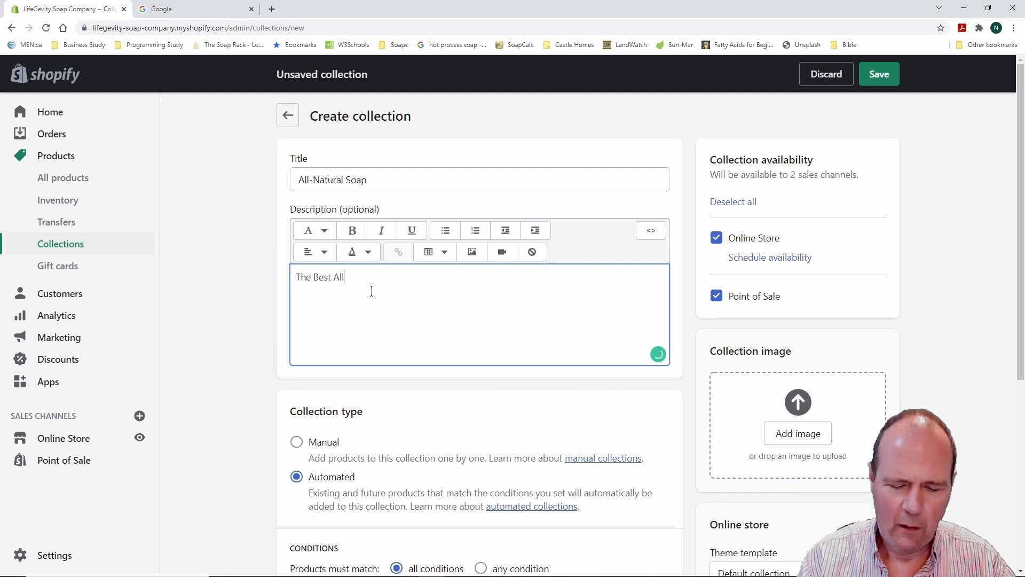
type("-Natral")
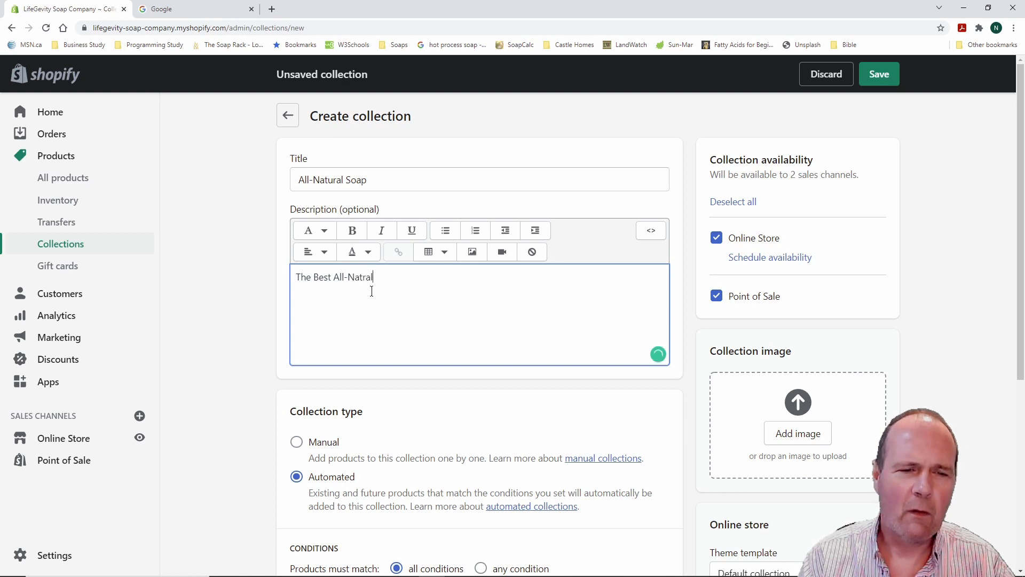
key("BackSpace")
key("BackSpace")
key("BackSpace")
type("ural Soap Ever")
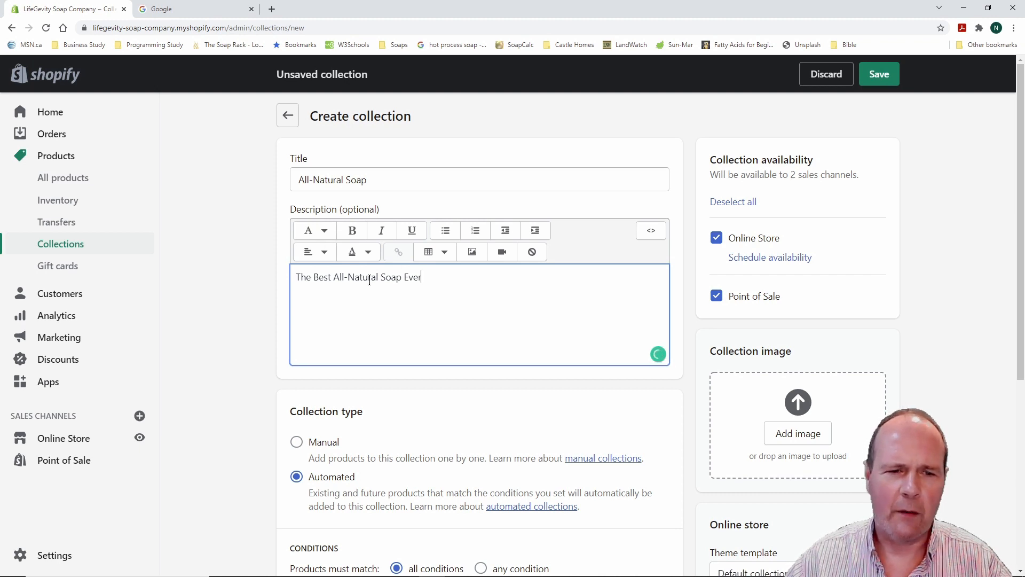
Try formatting 'All-Natural' in the description as bold bright green
left_click_drag(334, 276, 378, 278)
left_click(353, 231)
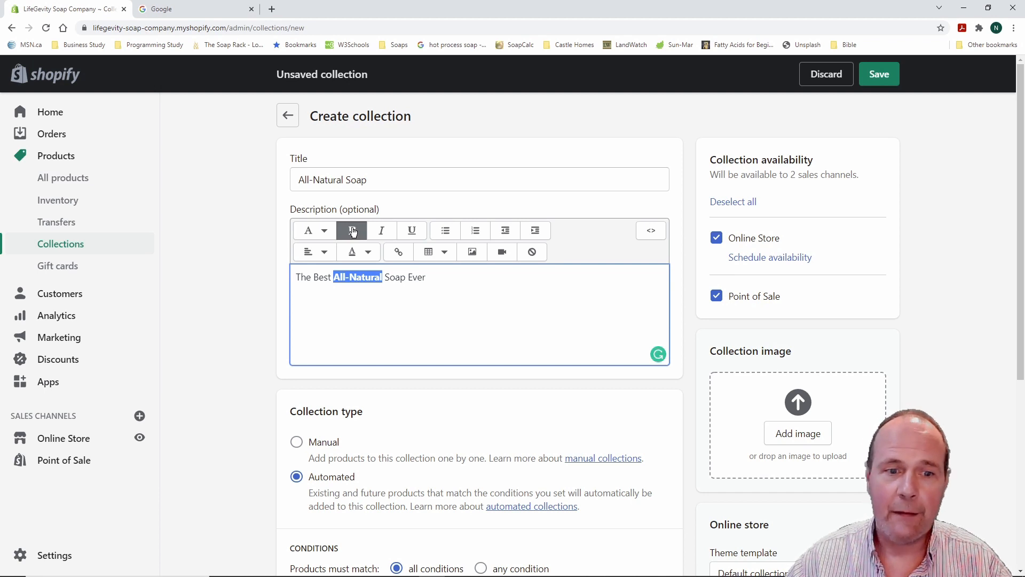
left_click(353, 230)
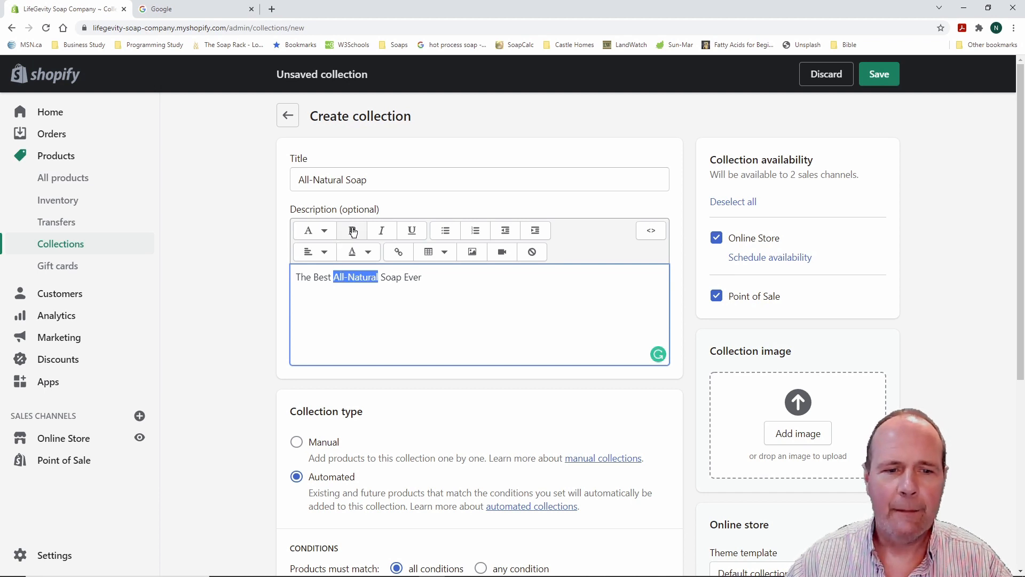
left_click(370, 256)
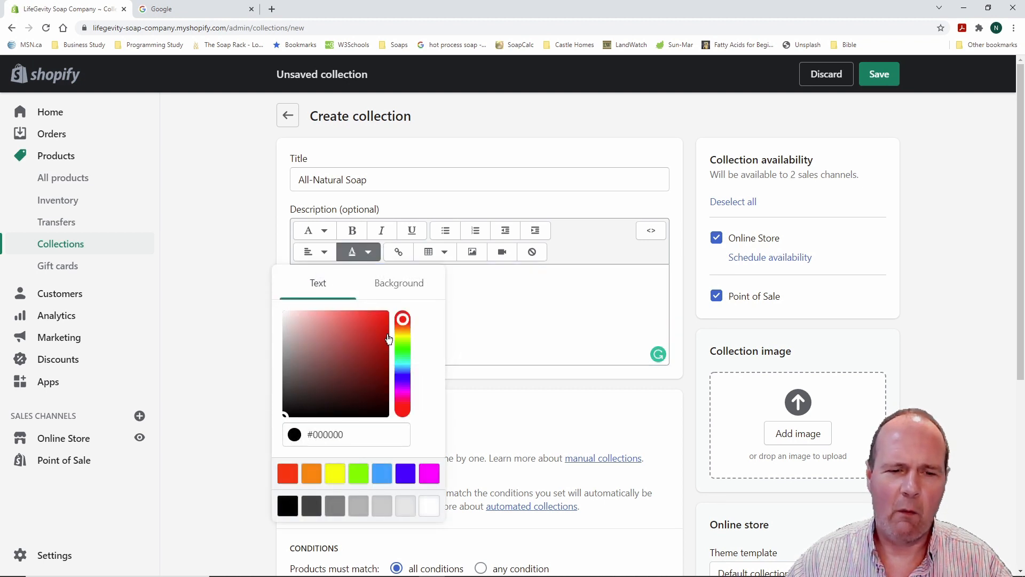
left_click(403, 350)
left_click(383, 316)
left_click(463, 315)
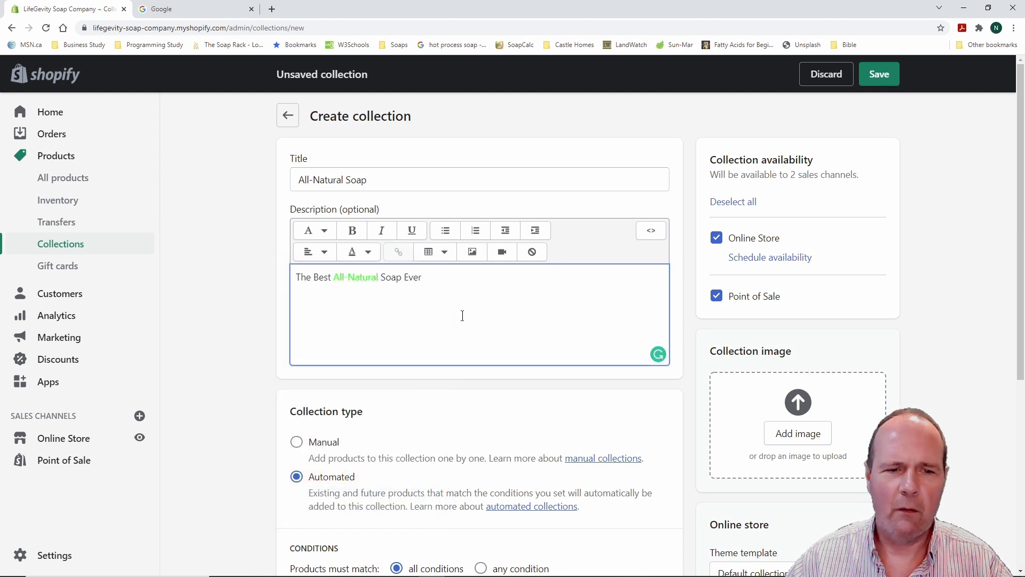
left_click_drag(334, 279, 379, 279)
left_click(352, 230)
left_click(472, 313)
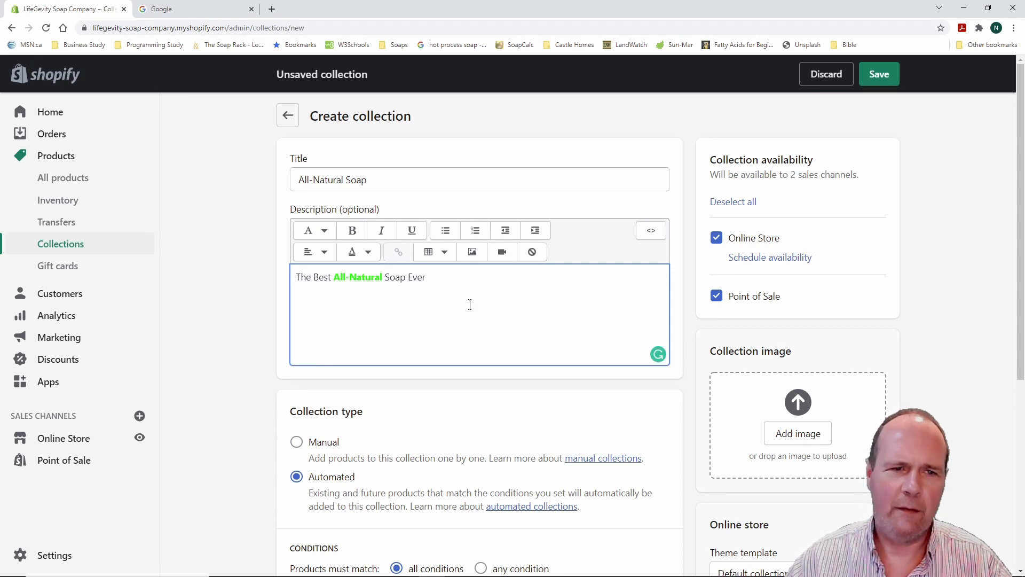
Revert 'All-Natural' to plain black text and add '!' after 'Ever'
left_click_drag(334, 278, 381, 276)
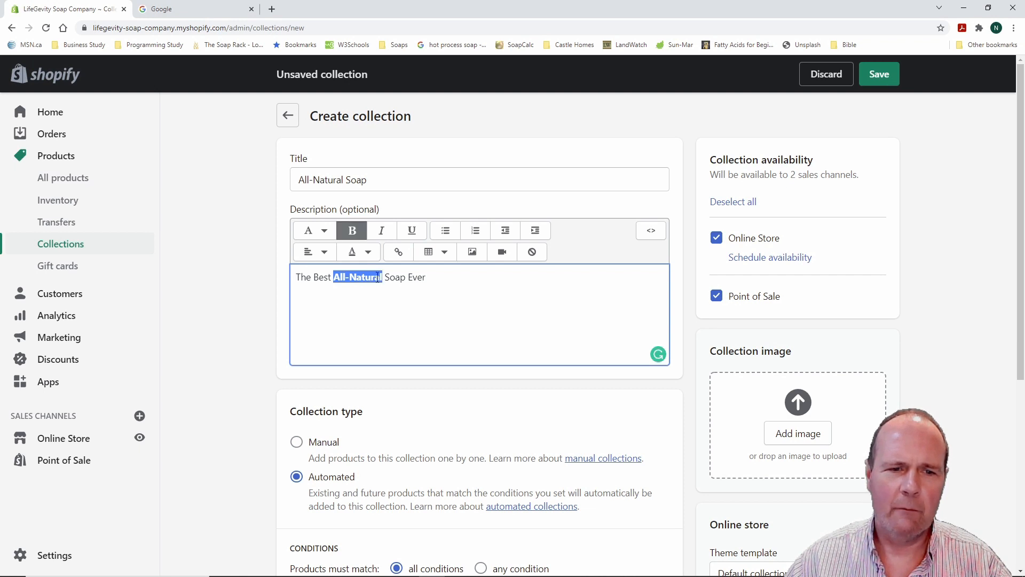
left_click(352, 230)
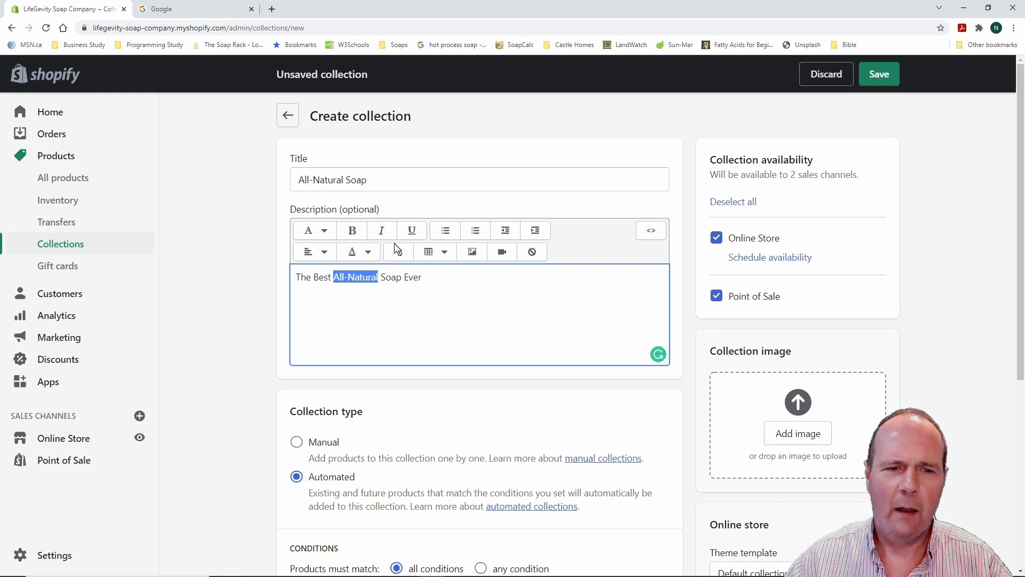
left_click(367, 252)
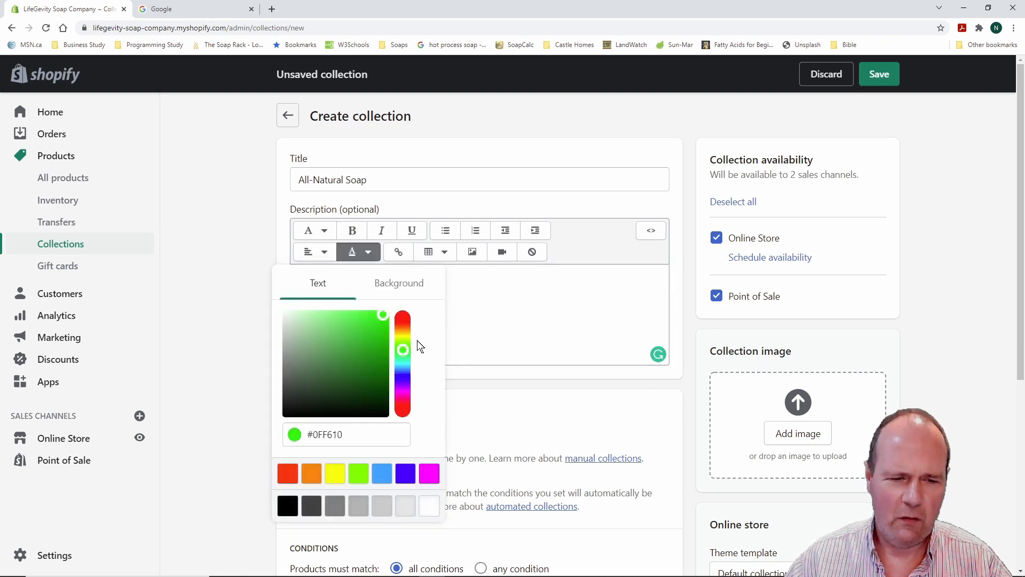
left_click(299, 502)
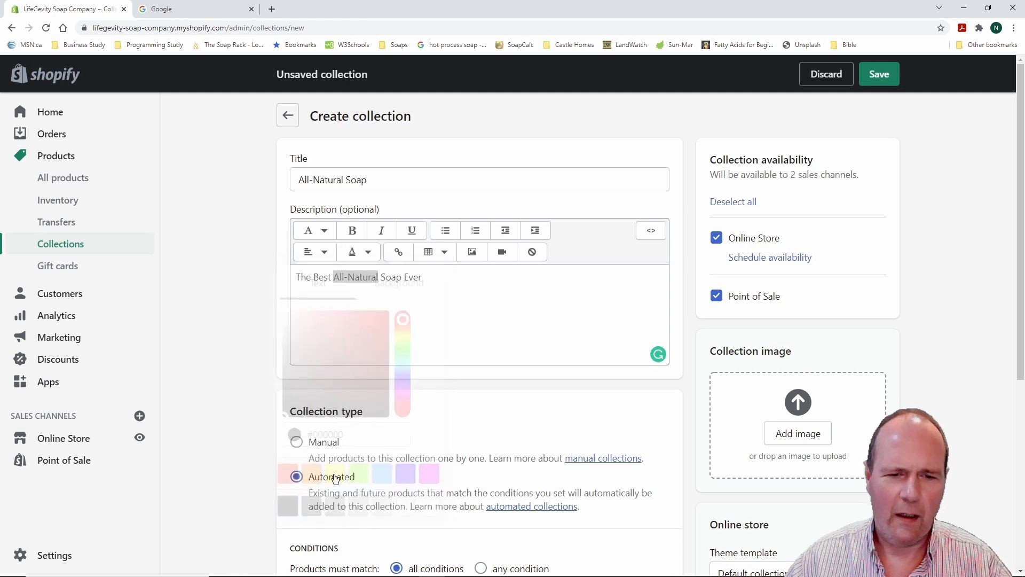
left_click(427, 326)
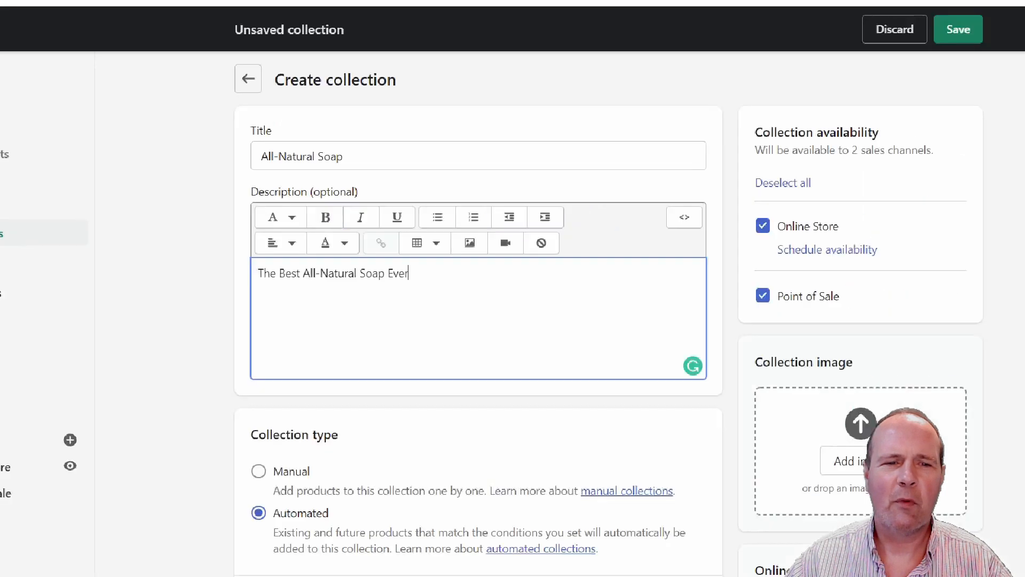
type("!")
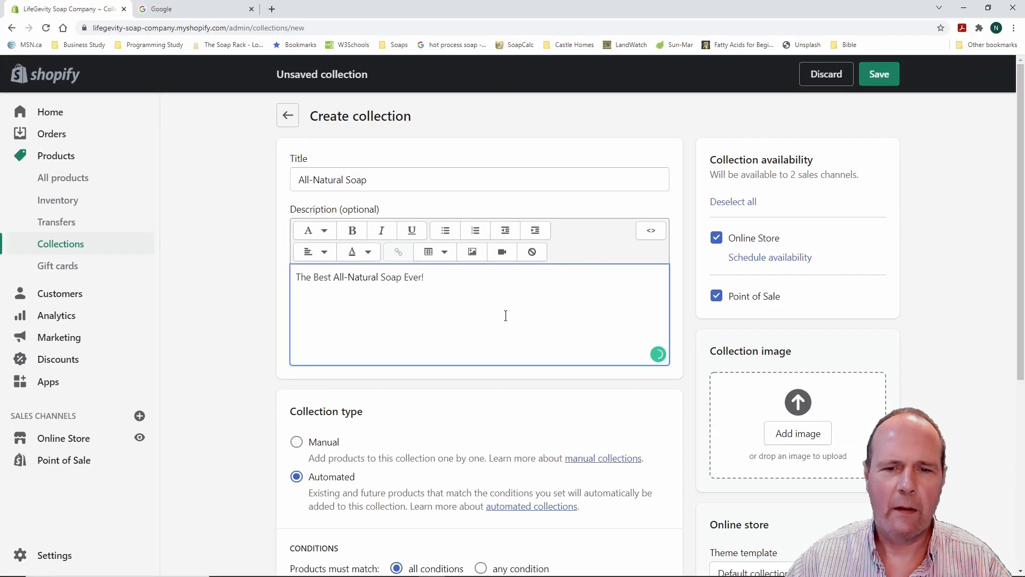
Make the collection manual and uncheck Point of Sale, leaving only Online Store
scroll(252, 310, "down", 4)
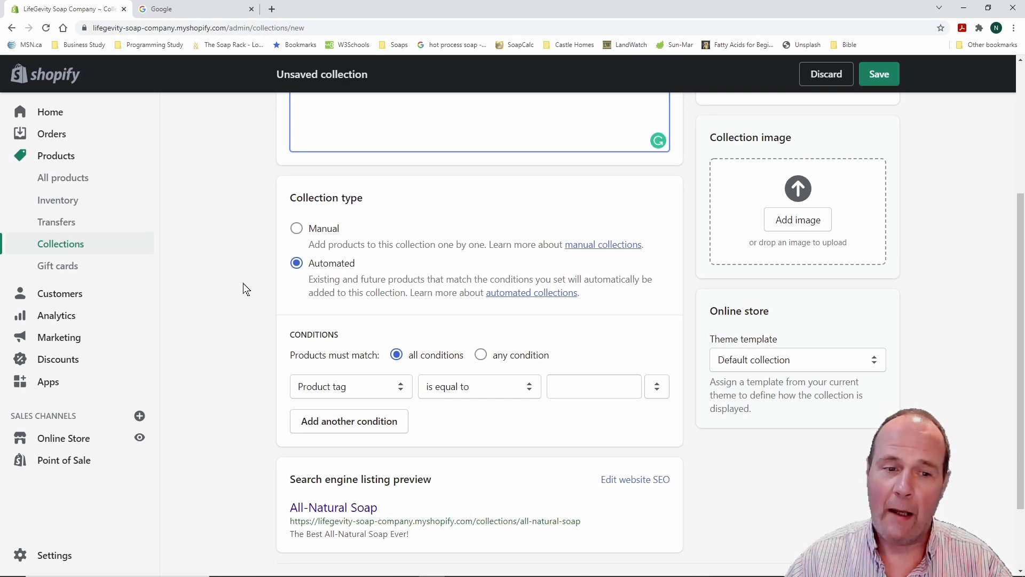
left_click(297, 230)
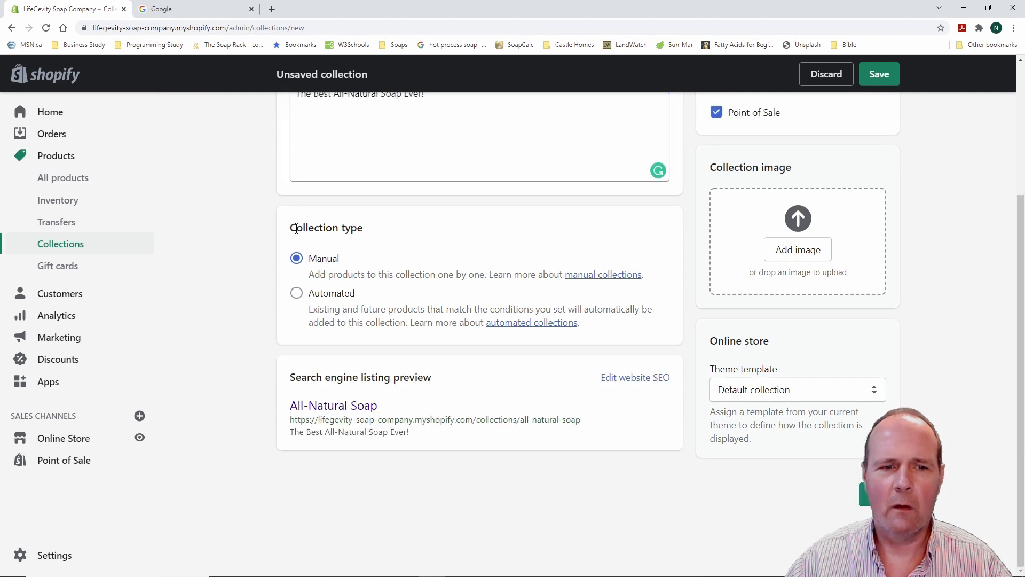
scroll(233, 284, "up", 4)
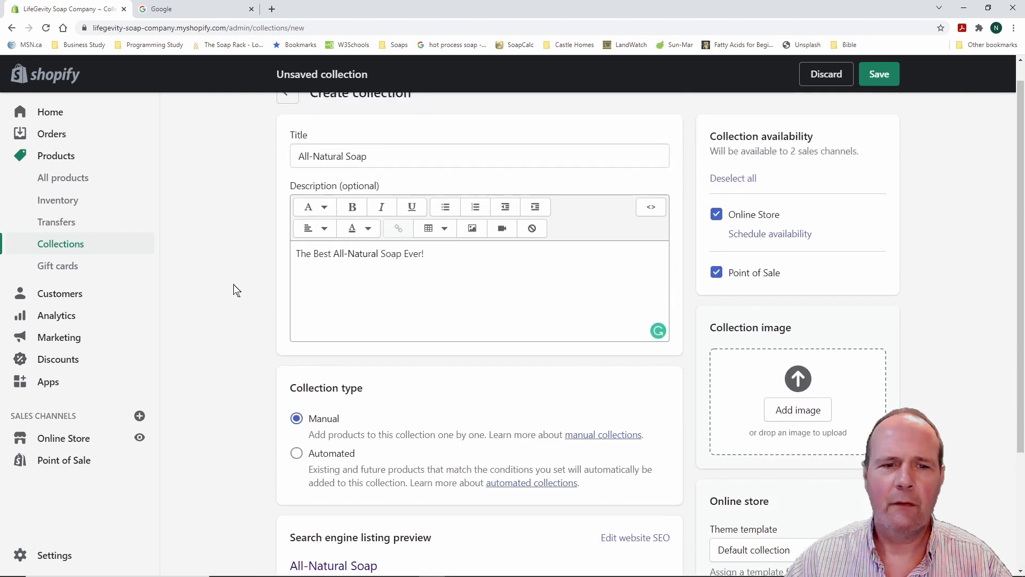
scroll(233, 284, "down", 3)
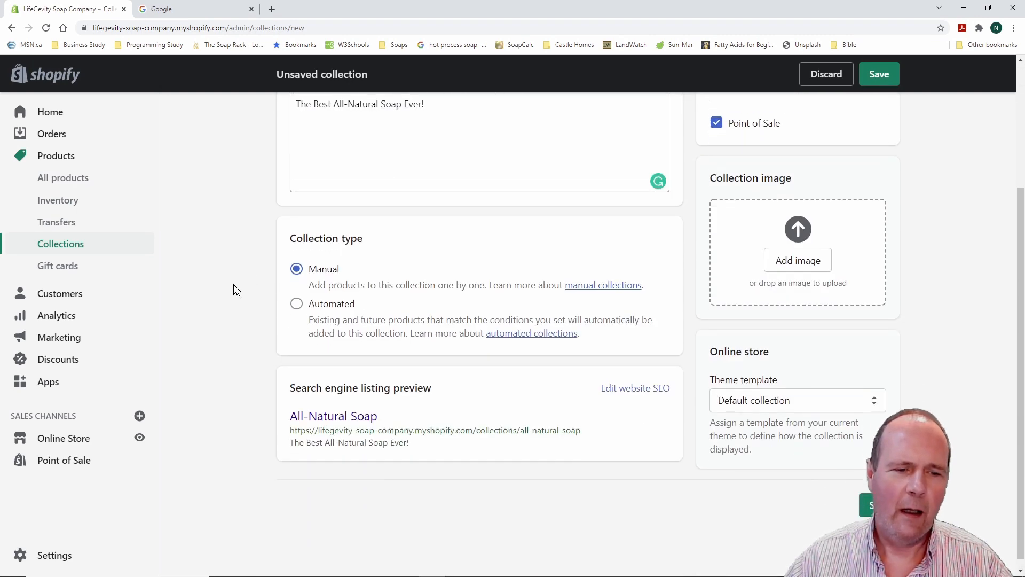
scroll(234, 285, "up", 3)
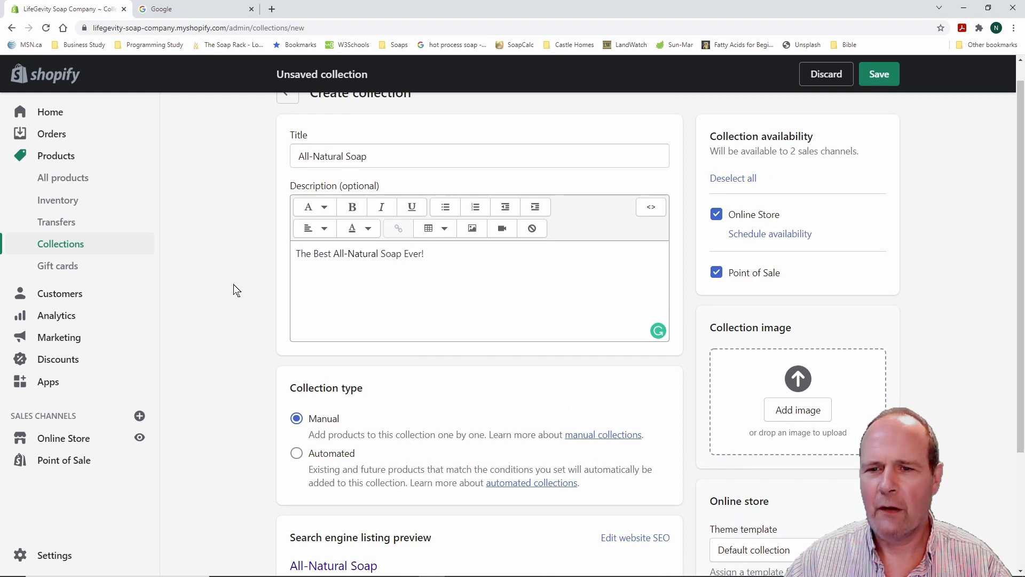
left_click(717, 273)
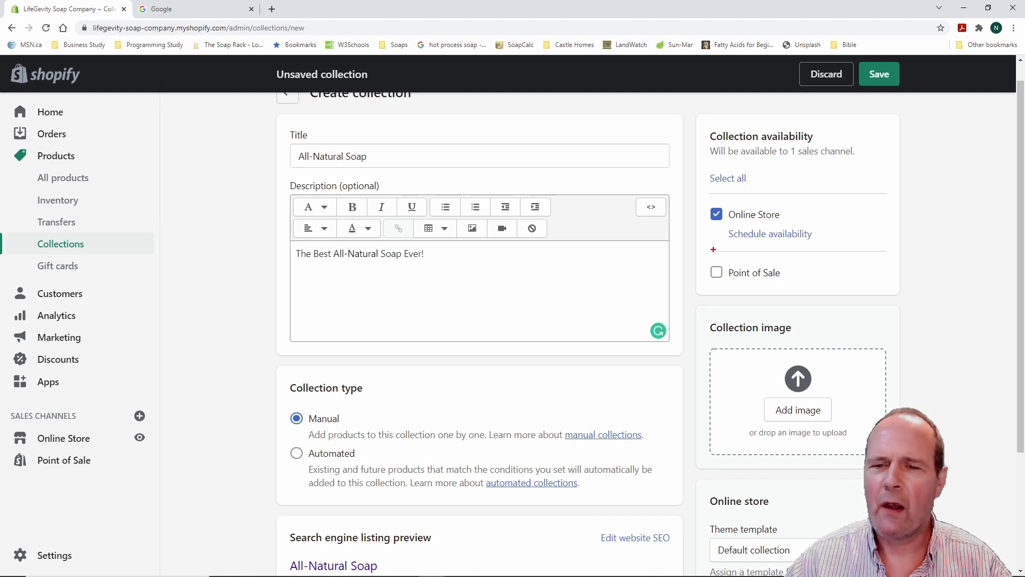
left_click_drag(703, 250, 810, 303)
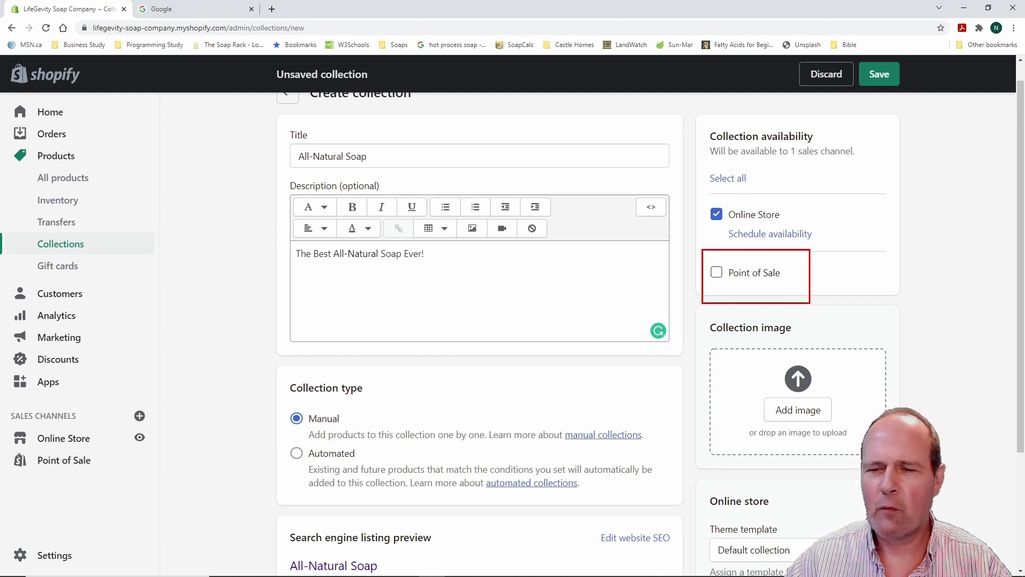
key("Escape")
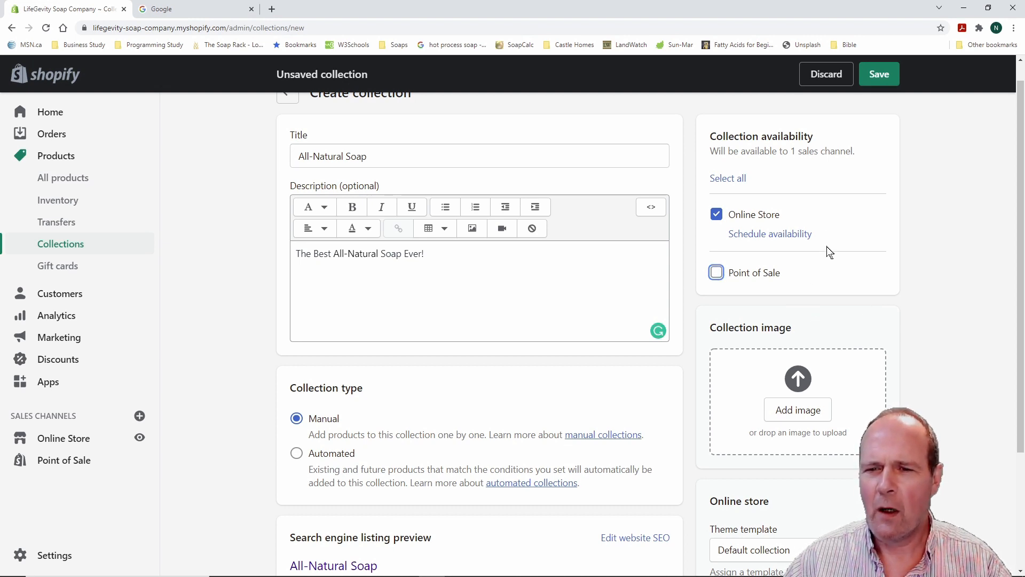
Schedule Online Store availability for October 13, 2021 at 4:30 p.m. and review the search listing preview
left_click(780, 236)
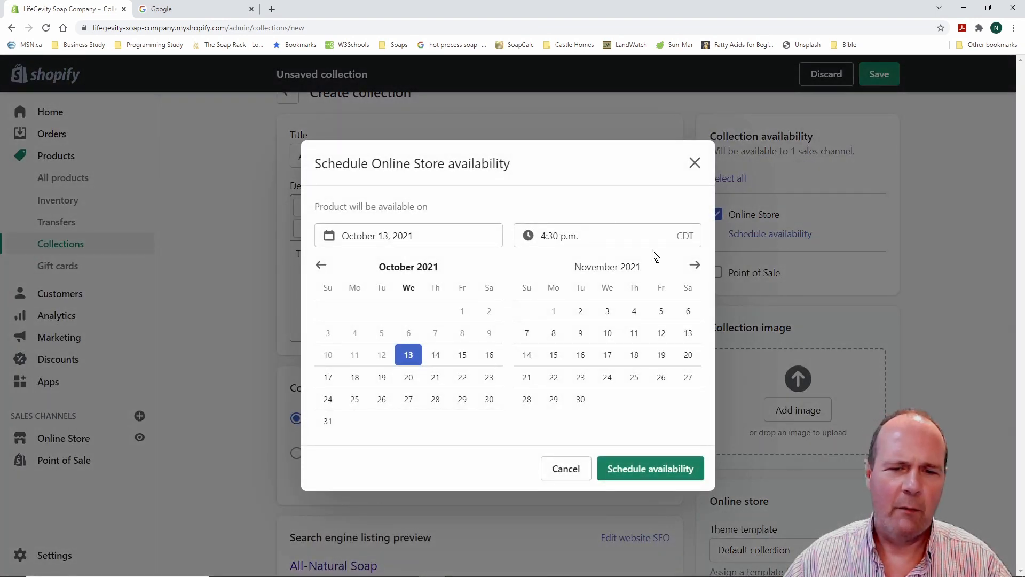
left_click(660, 470)
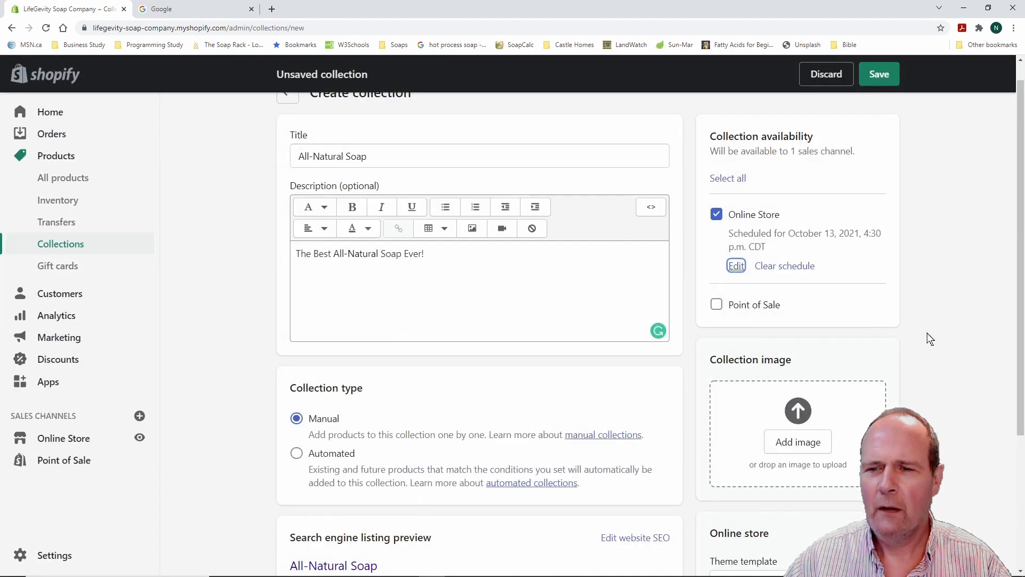
left_click(931, 358)
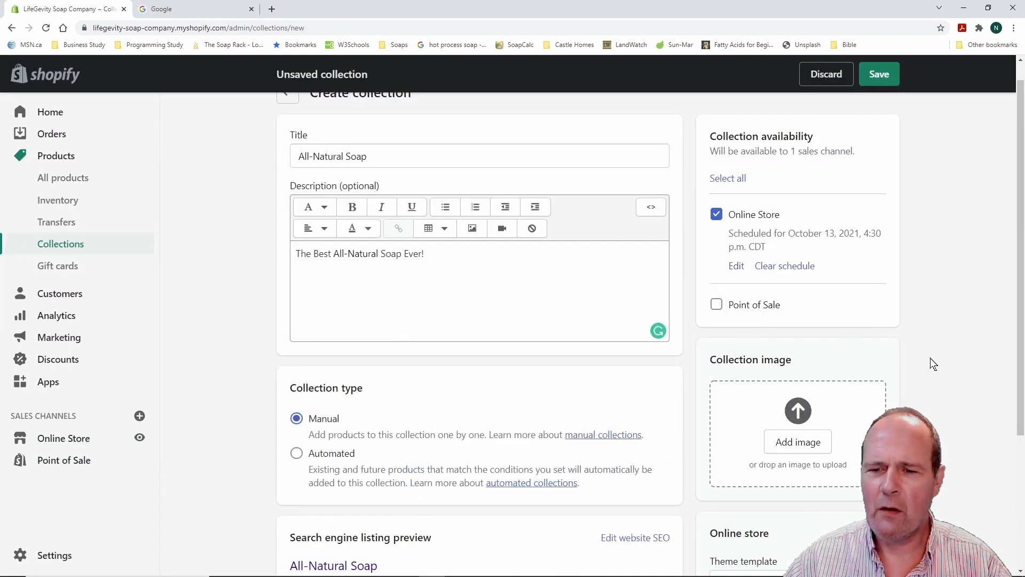
scroll(930, 359, "down", 2)
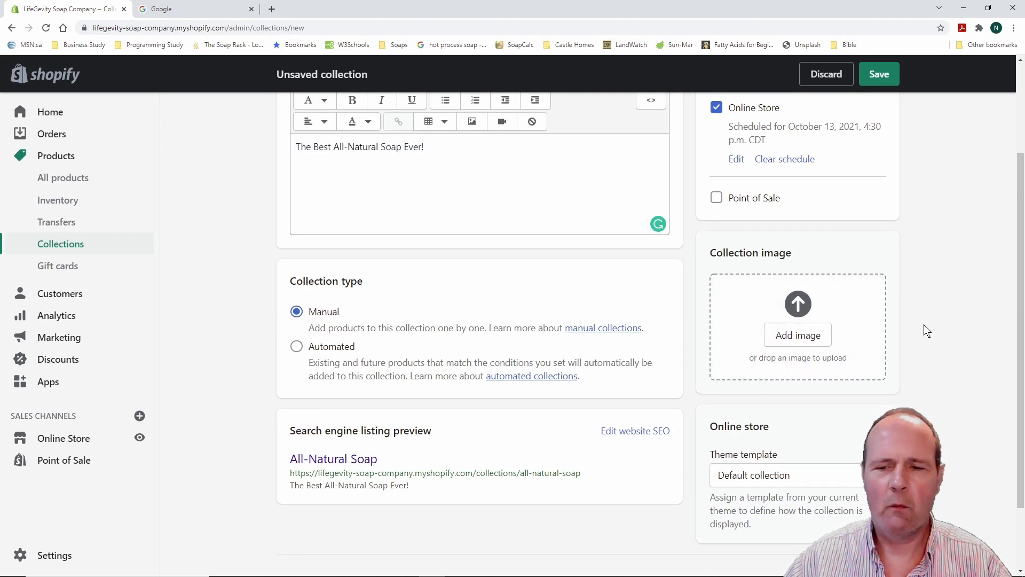
scroll(924, 324, "up", 3)
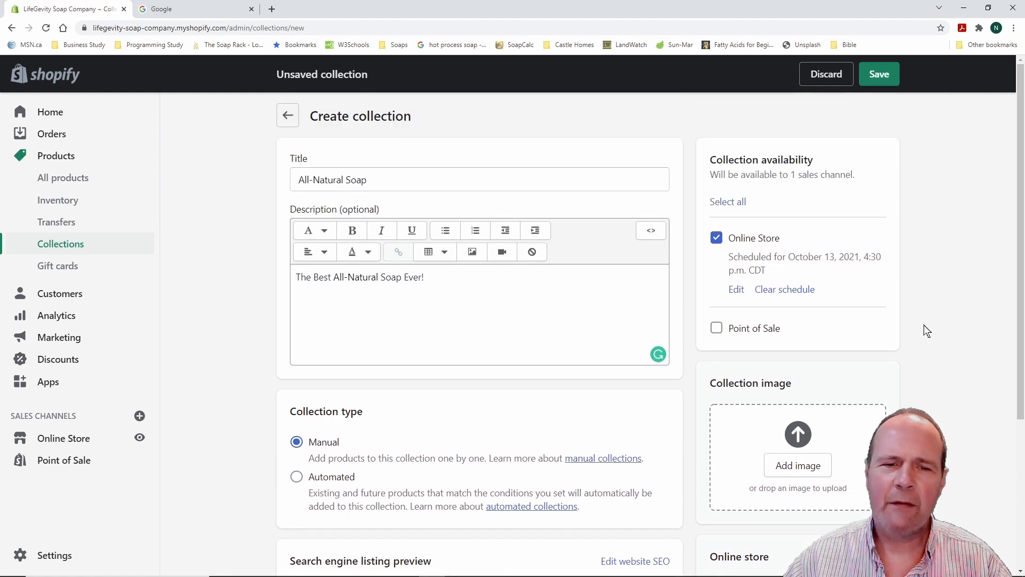
scroll(924, 325, "down", 1)
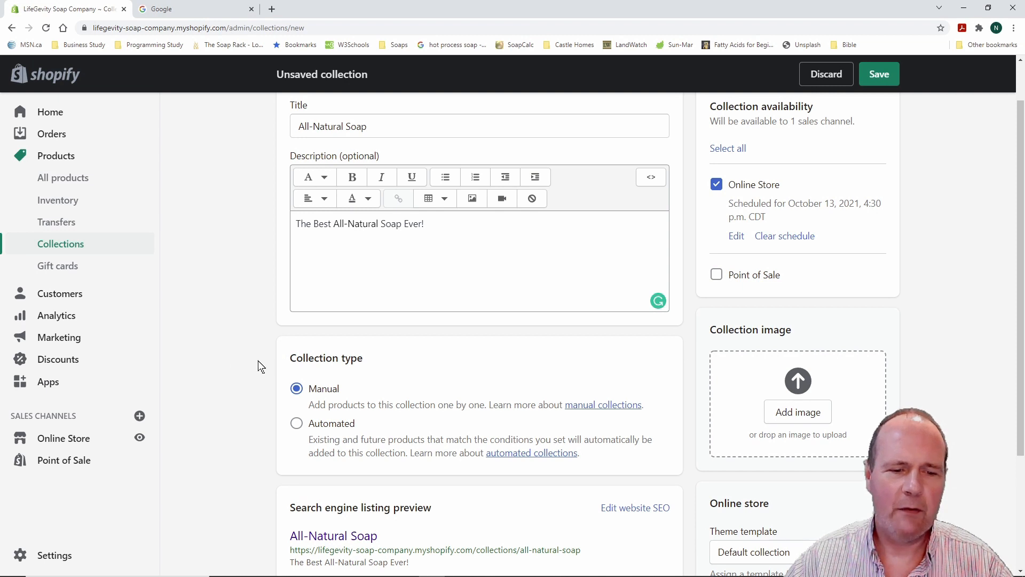
scroll(236, 362, "down", 2)
scroll(233, 352, "down", 1)
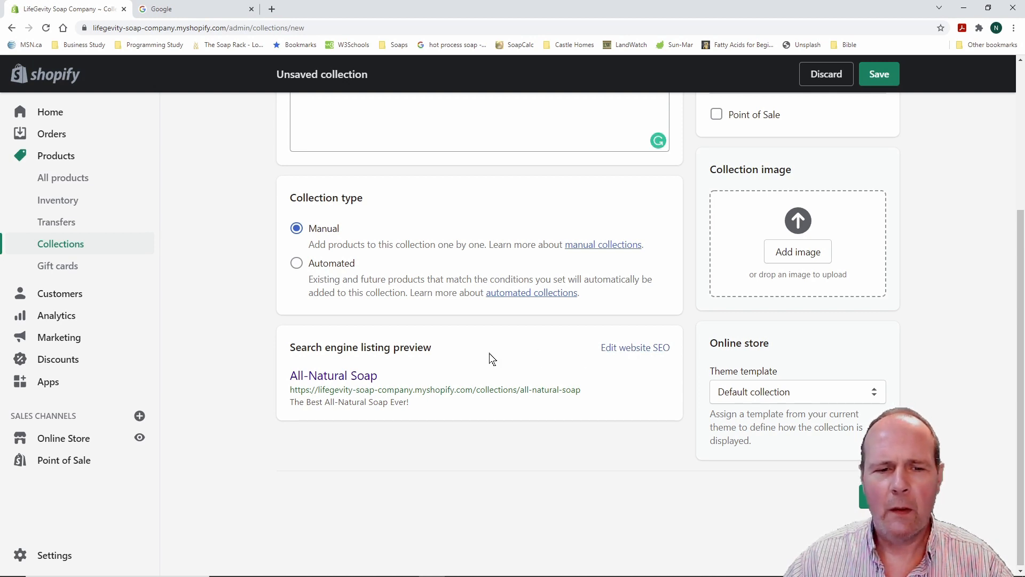
Open the search engine listing fields and review the URL handle, leaving it unchanged
left_click(624, 347)
scroll(238, 377, "down", 2)
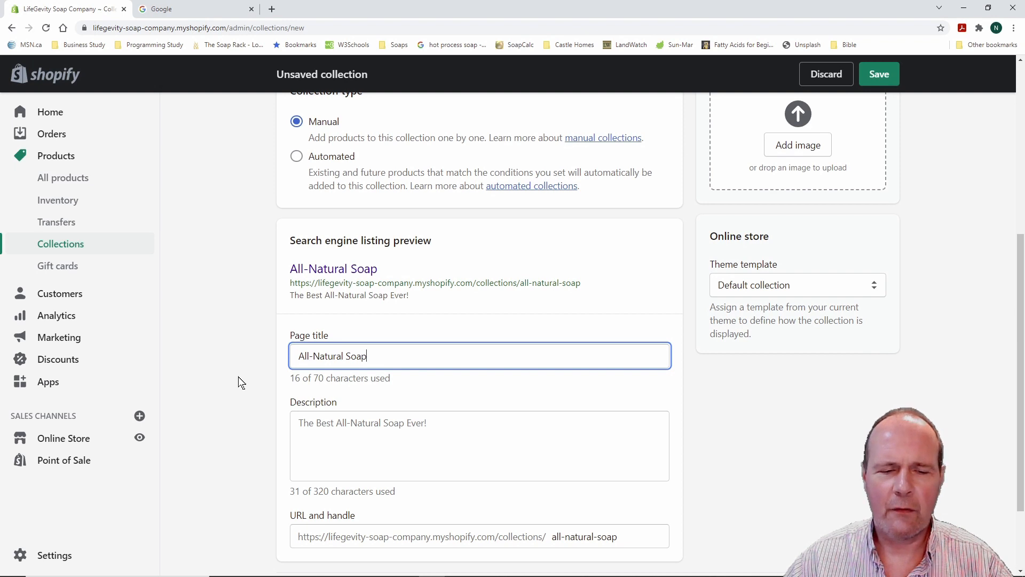
scroll(254, 431, "down", 1)
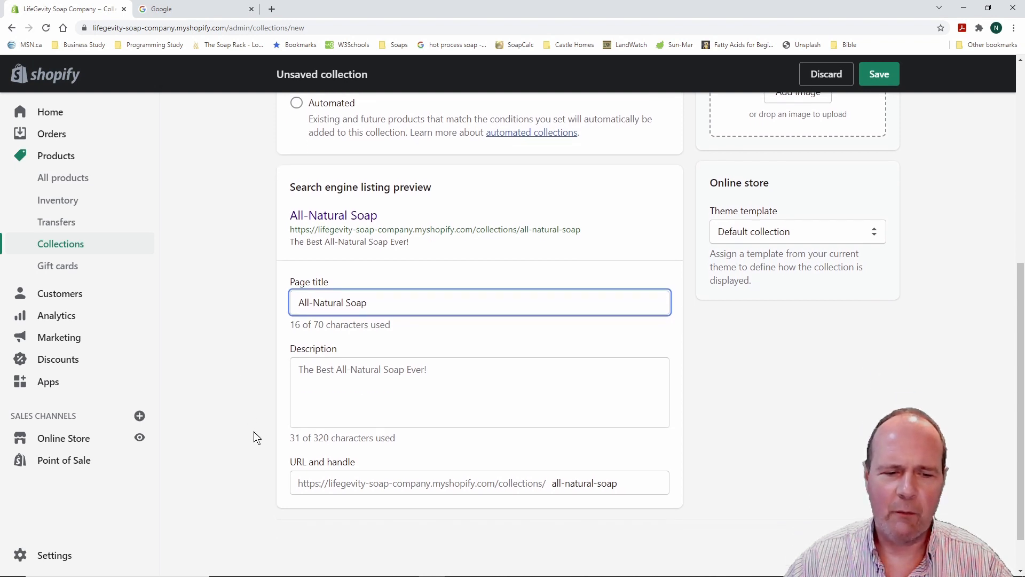
scroll(254, 431, "down", 1)
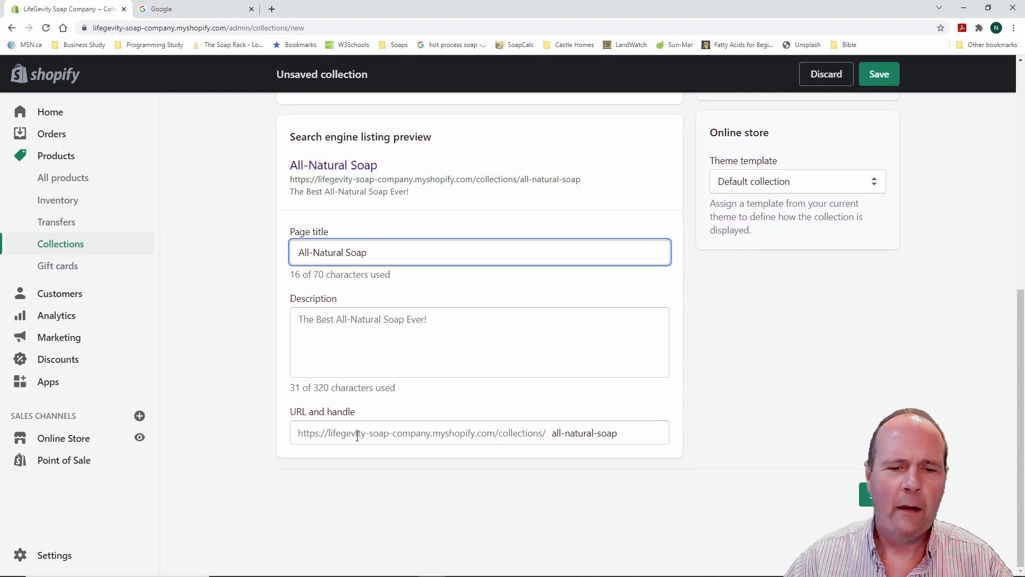
left_click(542, 433)
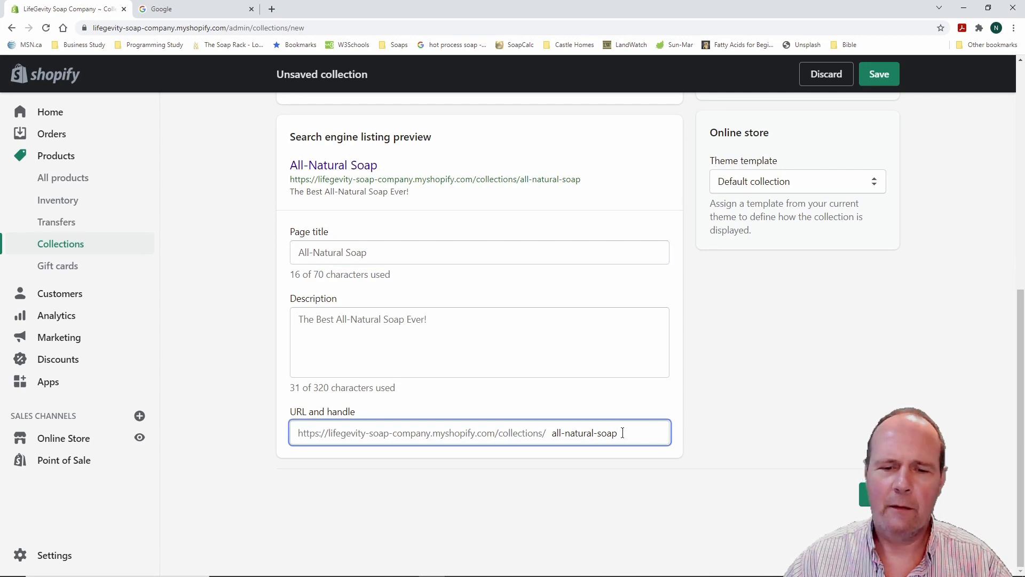
left_click(226, 342)
Review the search listing description, leave it unchanged, and return to the Collections list
scroll(227, 341, "up", 2)
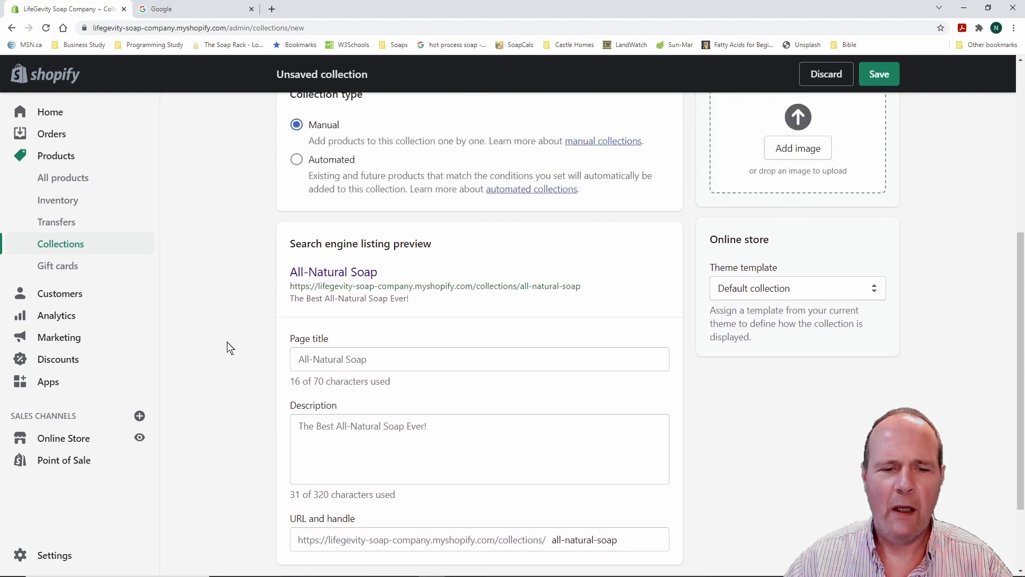
scroll(226, 342, "down", 2)
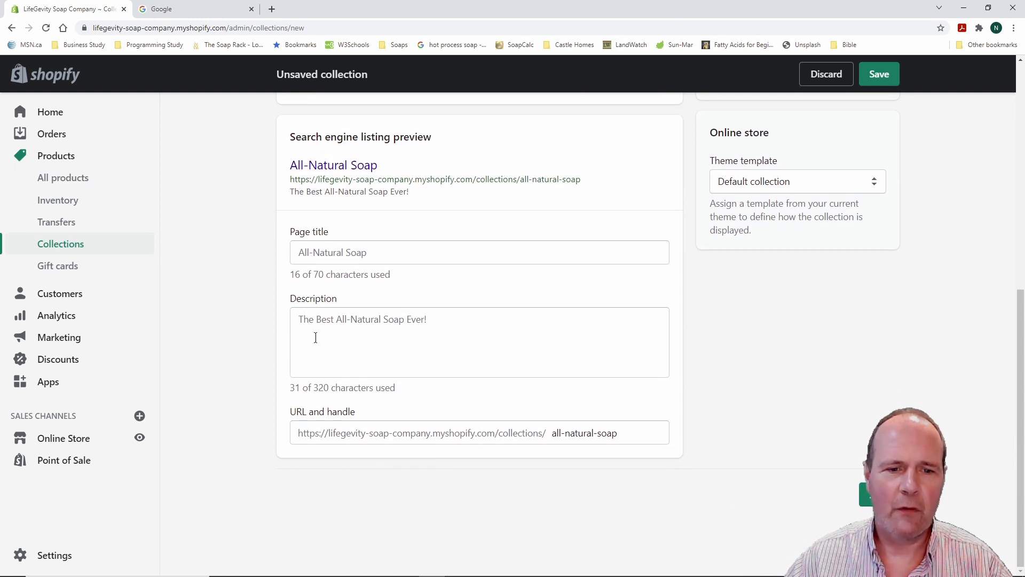
left_click(433, 320)
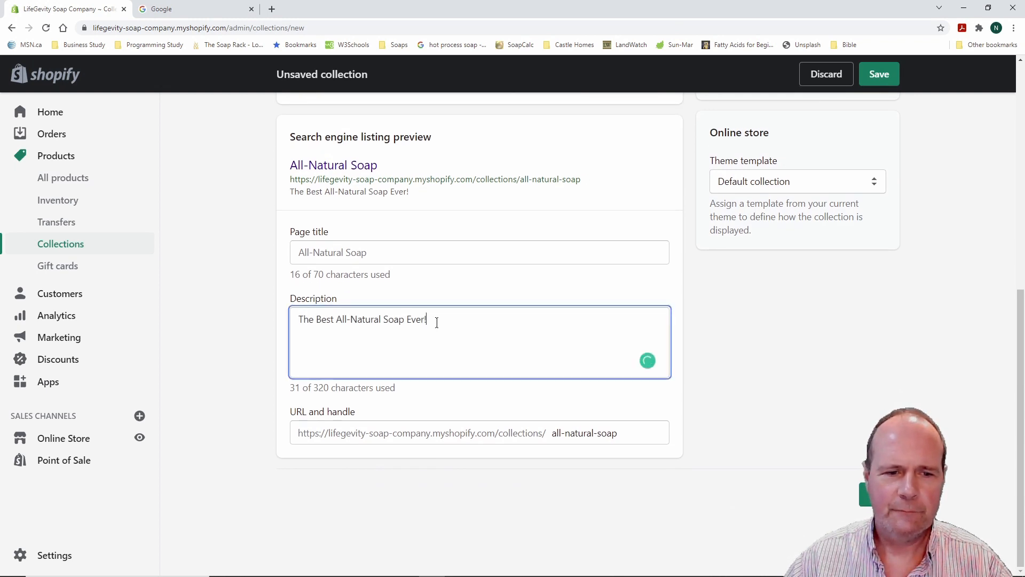
left_click(244, 290)
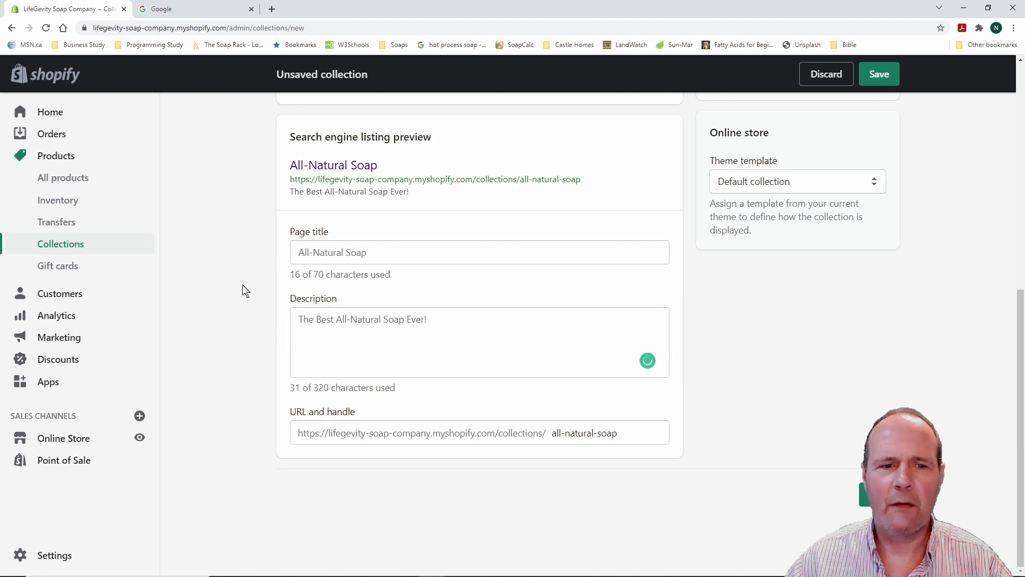
scroll(244, 290, "up", 3)
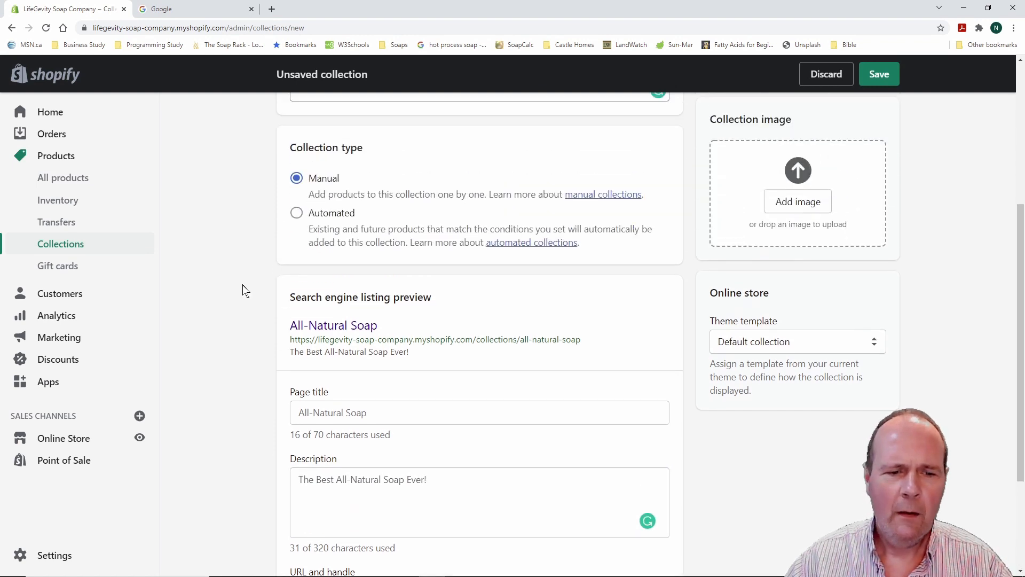
scroll(244, 290, "down", 2)
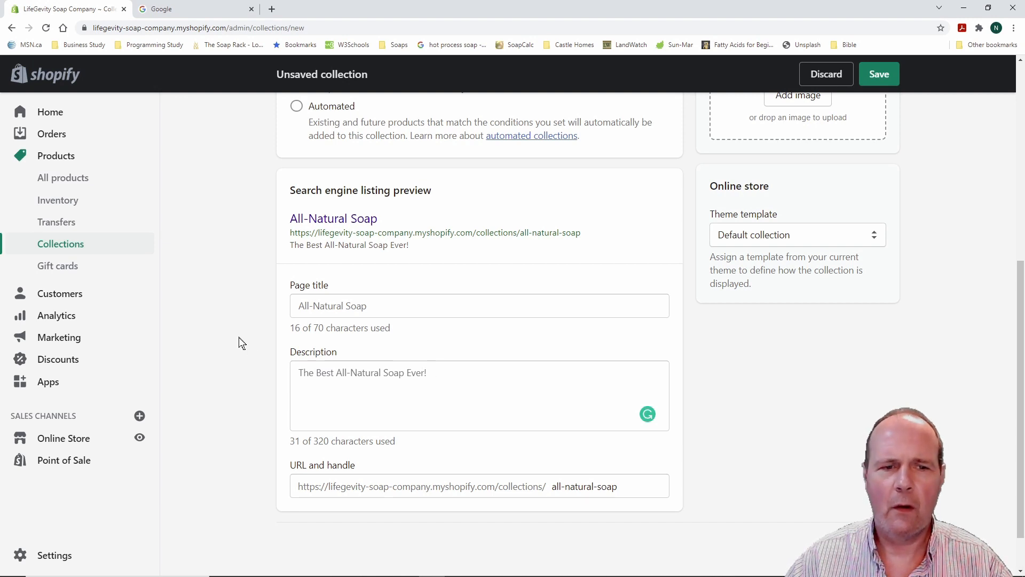
scroll(239, 343, "up", 2)
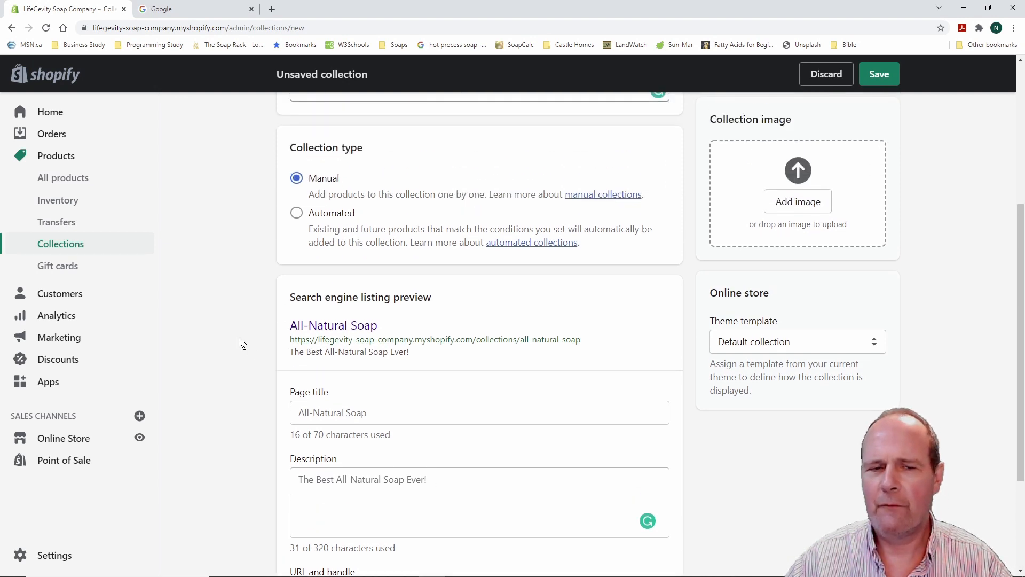
scroll(239, 344, "up", 5)
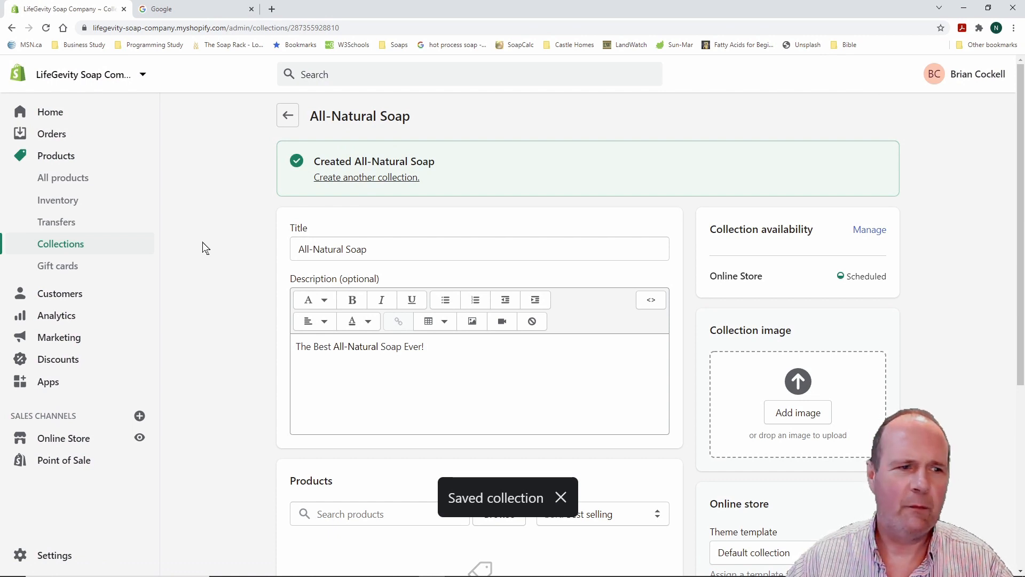
left_click(73, 245)
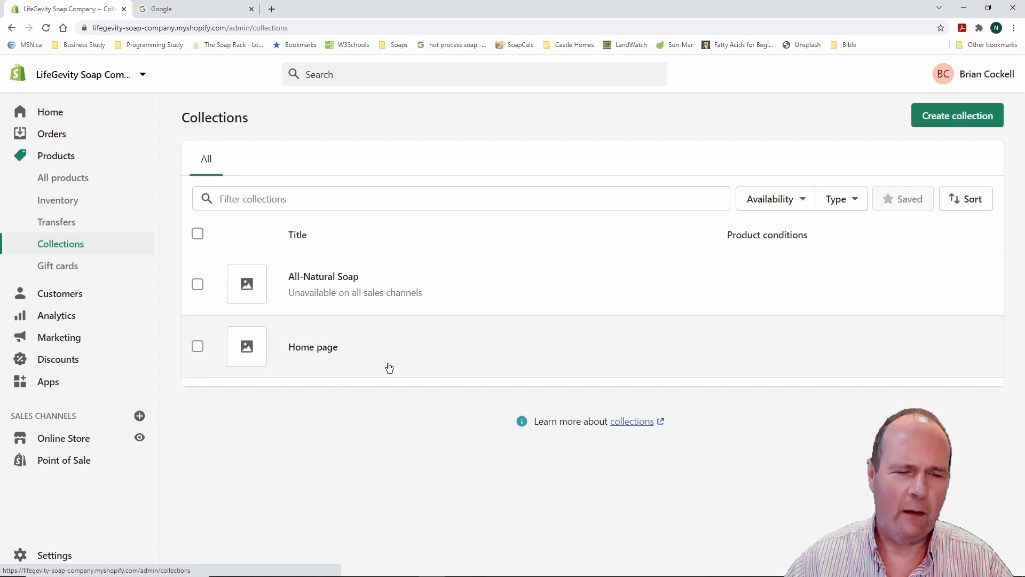
Create a collection titled 'All-Natural Shampoo Bars' described 'Best All-natural Shampoo Bars ever'
mouse_move(368, 300)
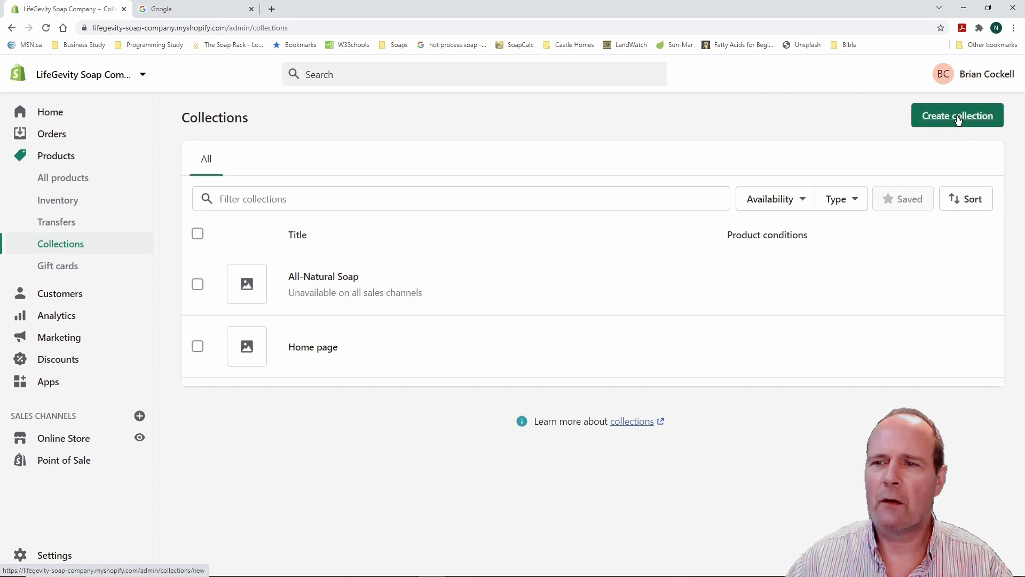
left_click(961, 124)
left_click(407, 181)
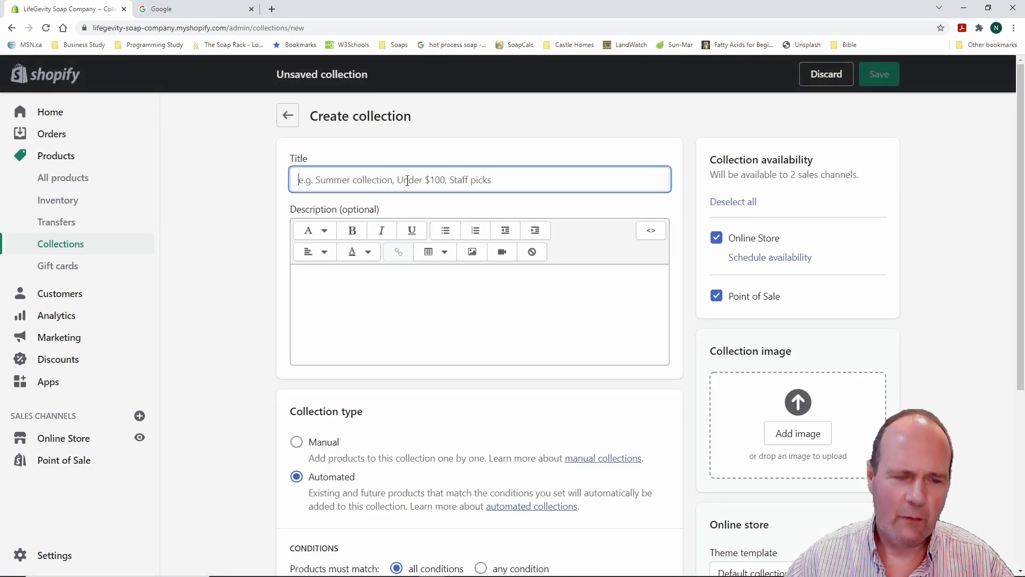
type("All")
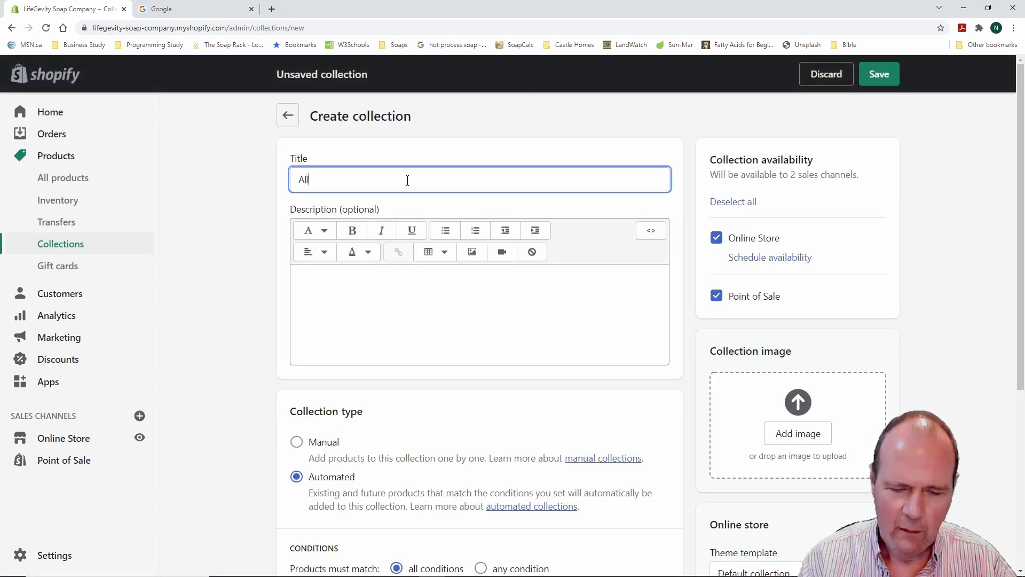
type("-Natural S")
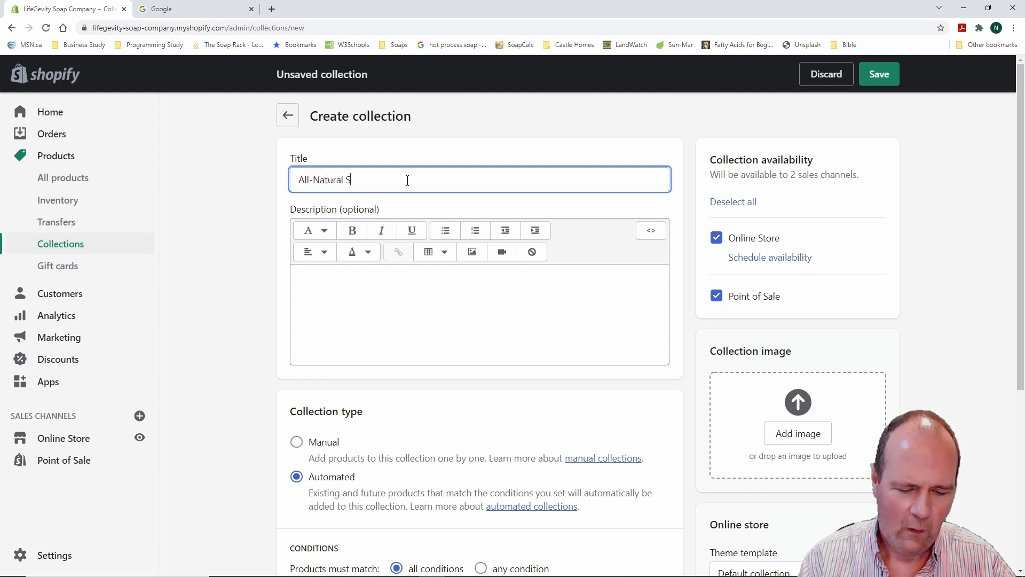
type("hampoo Bars")
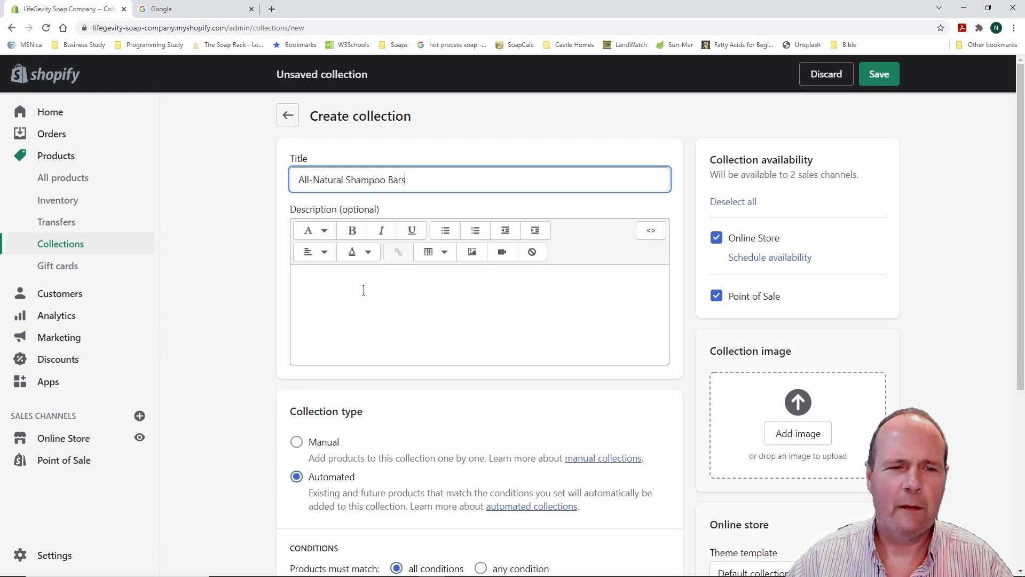
left_click(316, 277)
type("Best")
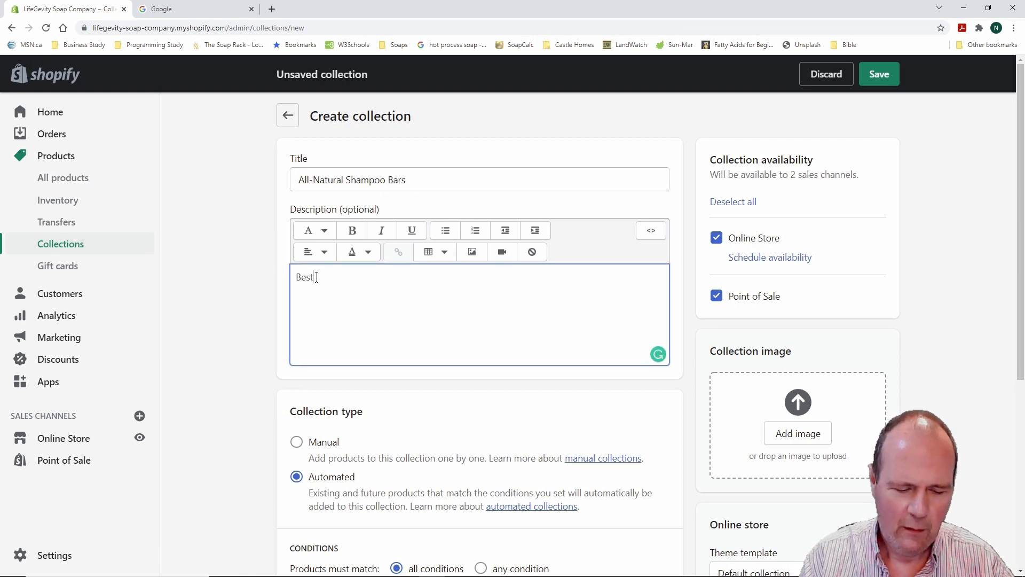
type(" All-natural Shampoo ")
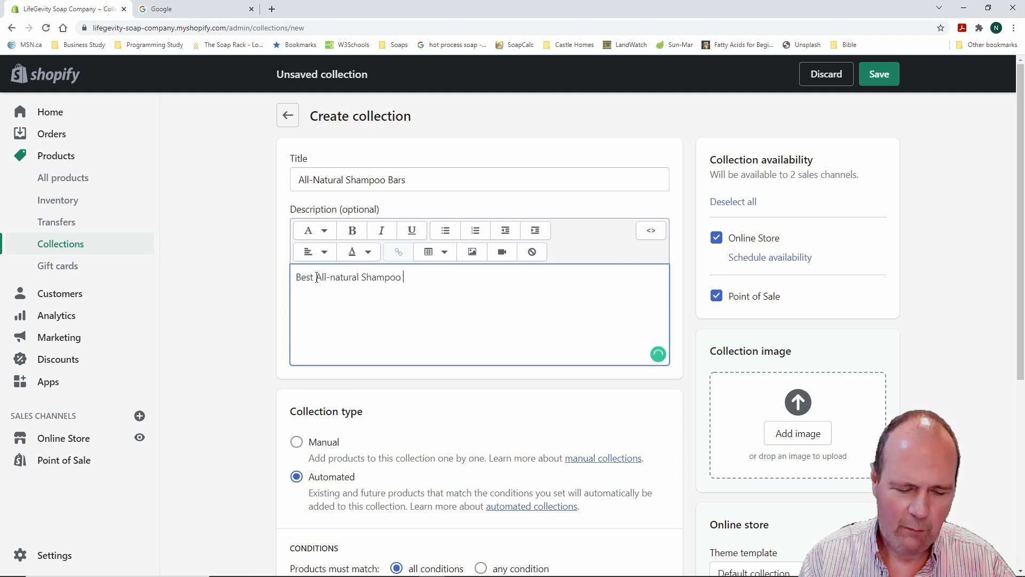
type("Bars ever!")
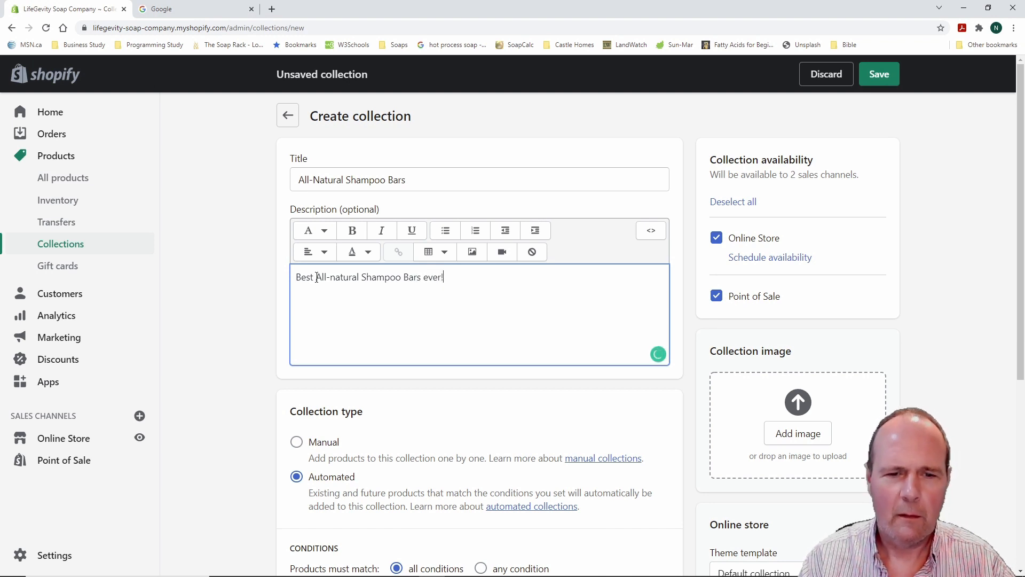
Make it manual, drop Point of Sale, and confirm the scheduled Online Store availability
left_click(297, 443)
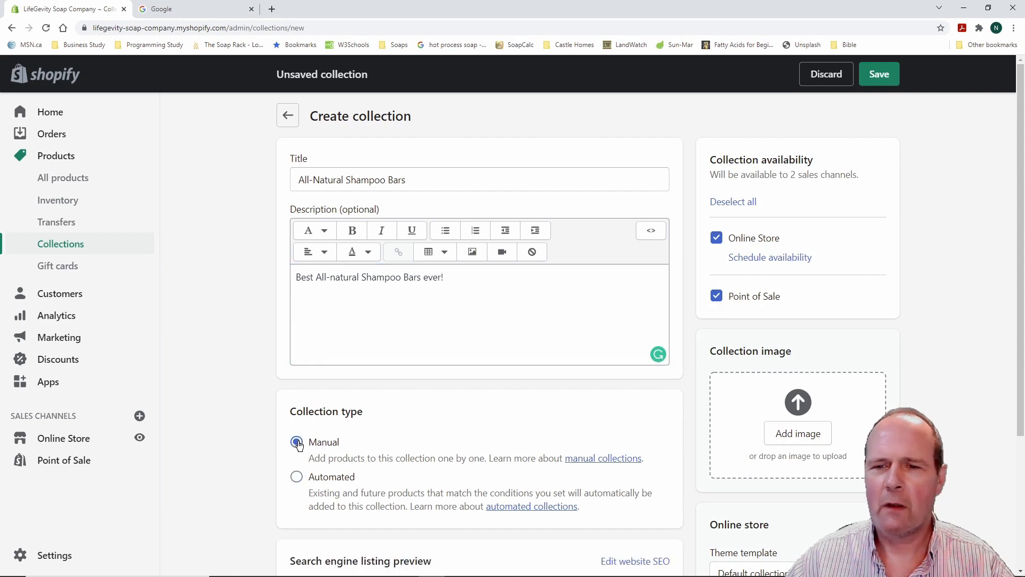
left_click(717, 296)
left_click(761, 257)
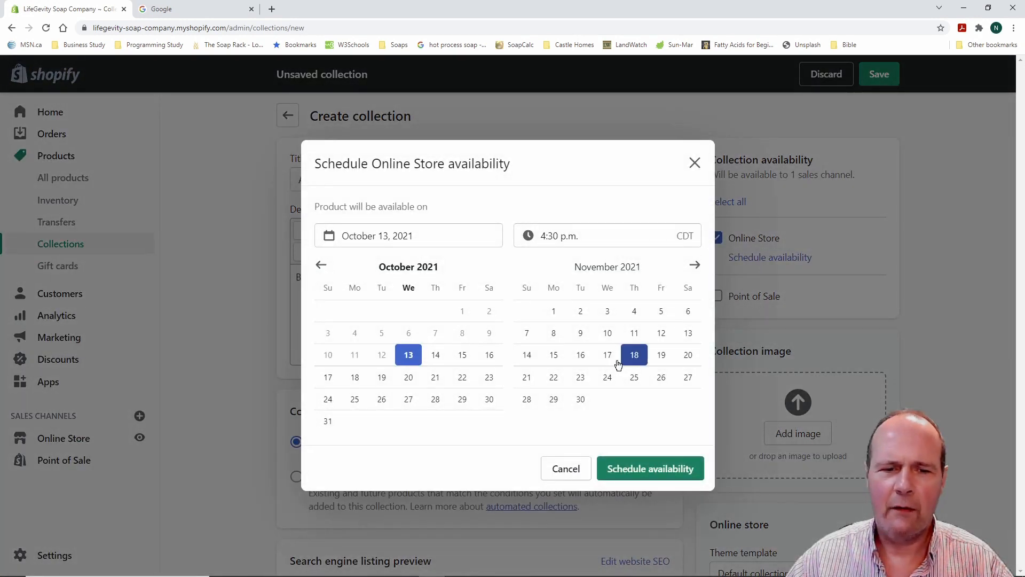
left_click(650, 468)
scroll(251, 376, "down", 4)
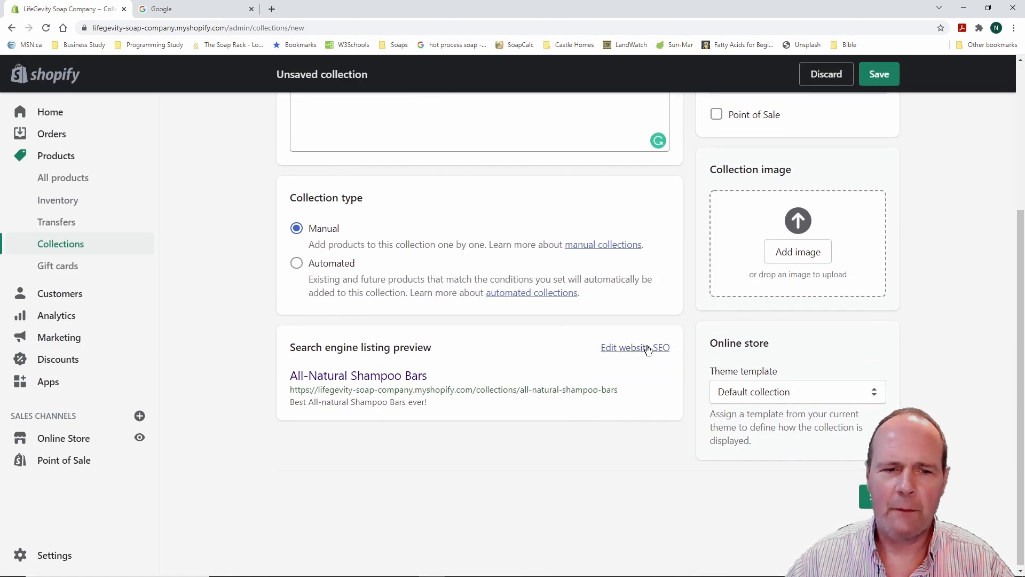
Review the search engine listing, save the shampoo bars collection, and return to Collections
left_click(647, 348)
scroll(554, 410, "down", 3)
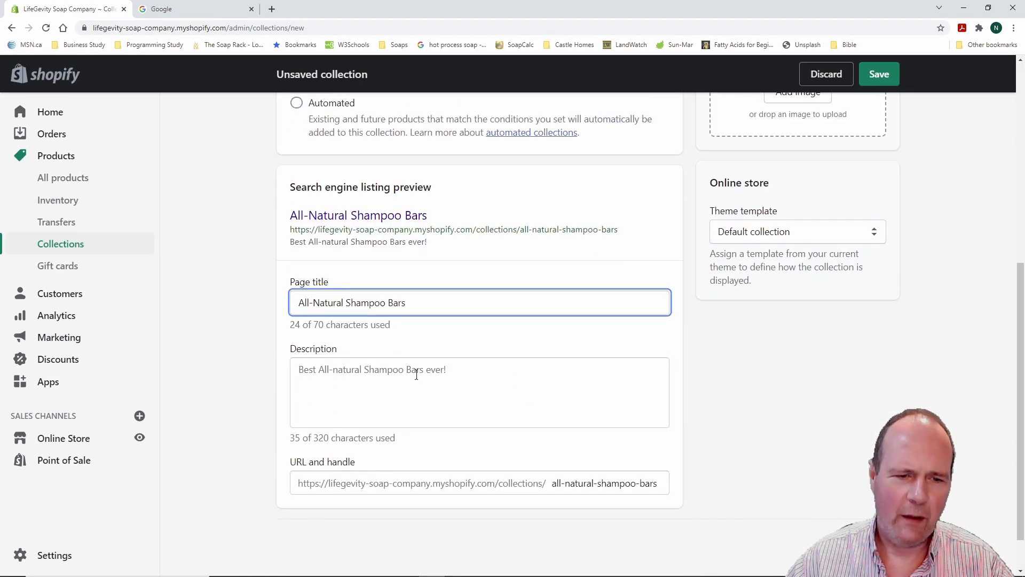
scroll(471, 363, "up", 3)
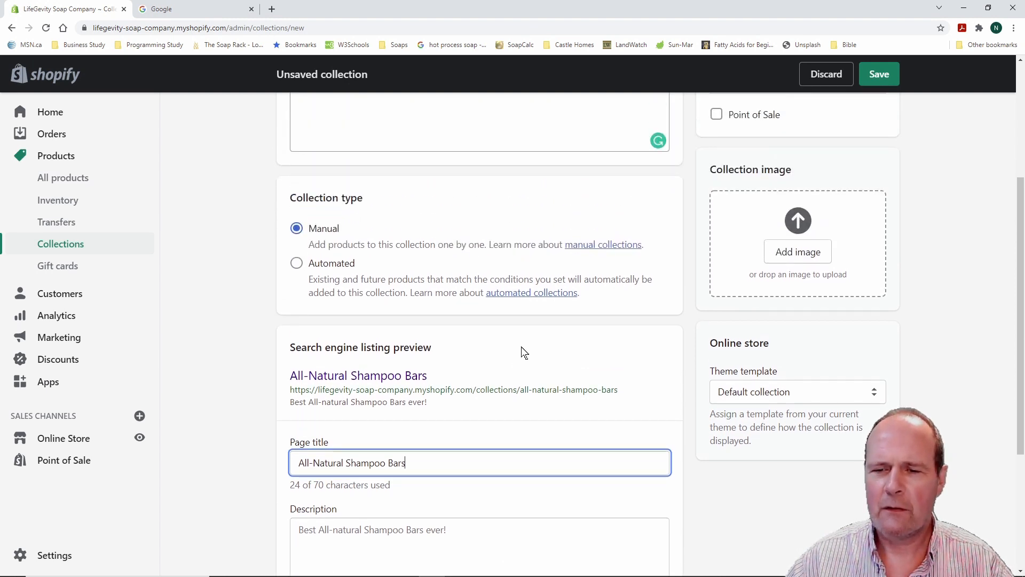
scroll(524, 352, "up", 4)
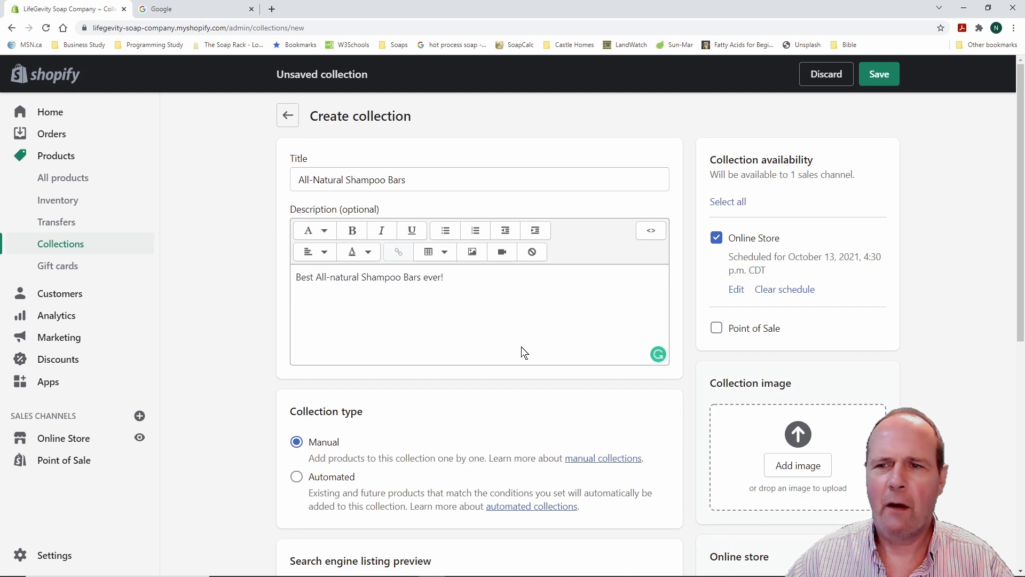
left_click(884, 75)
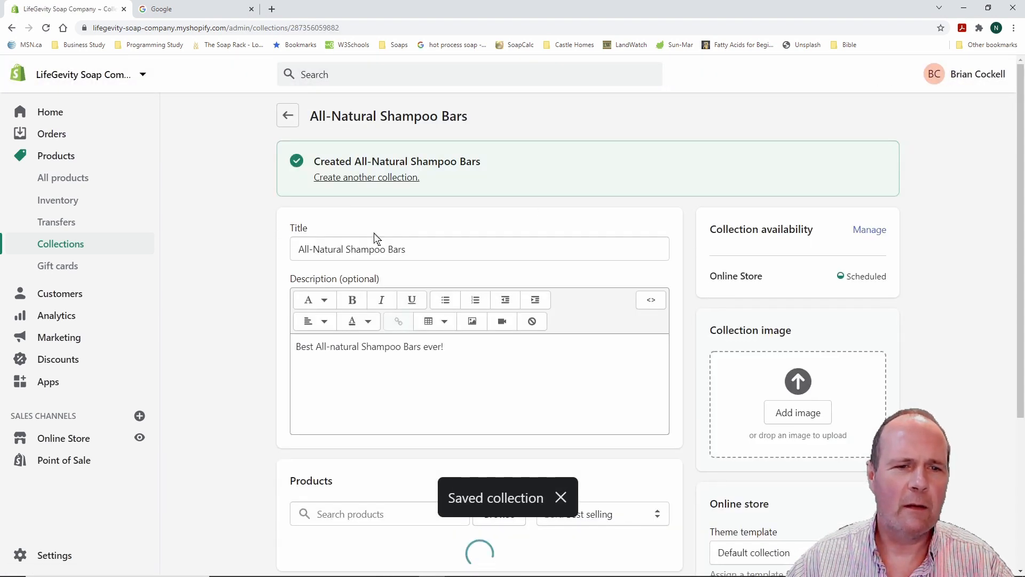
left_click(66, 246)
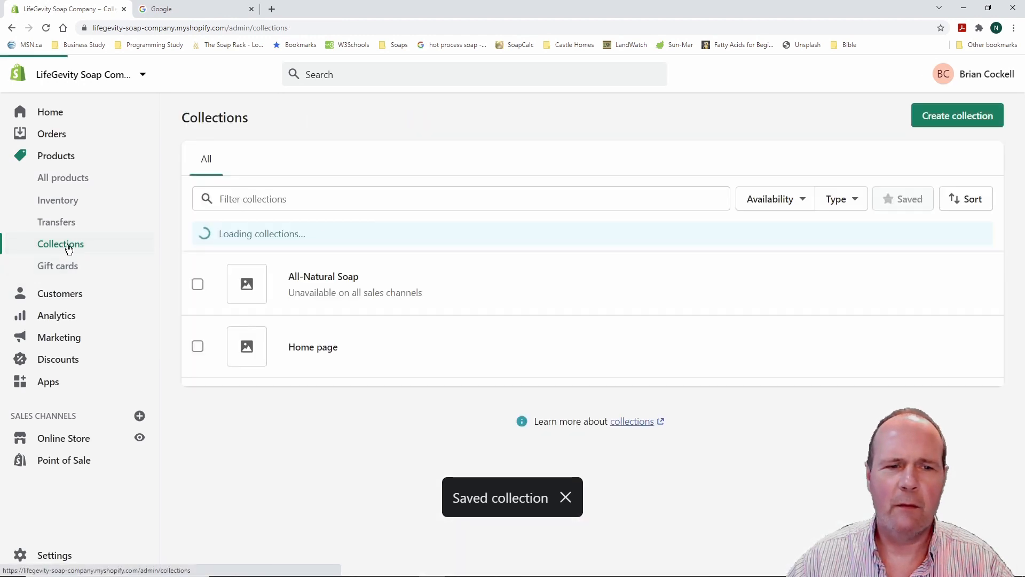
Title a new collection 'All-Natural Hand Creams' and describe it as the best hand cream ever
left_click(264, 200)
type("All")
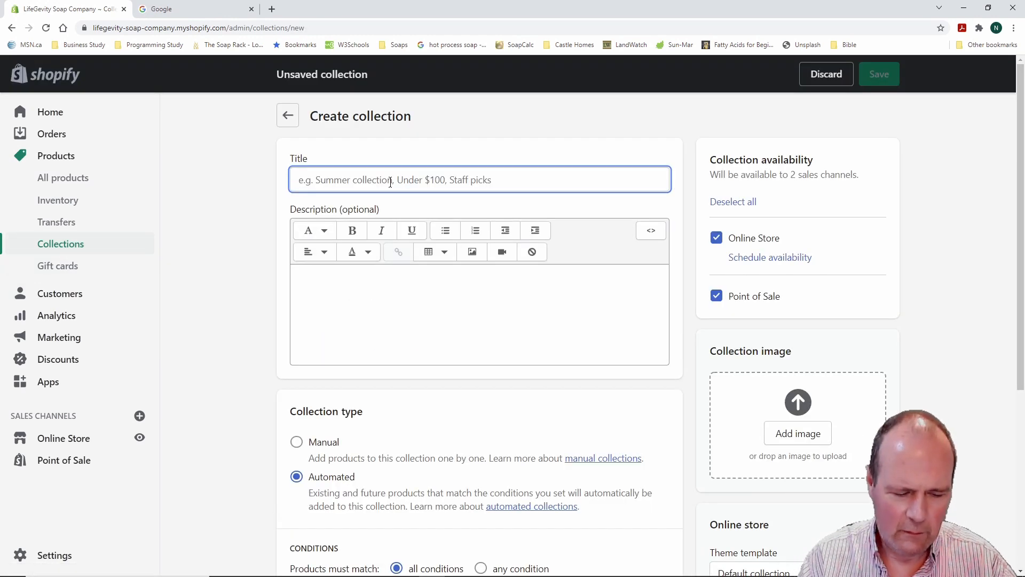
type("All-Natural")
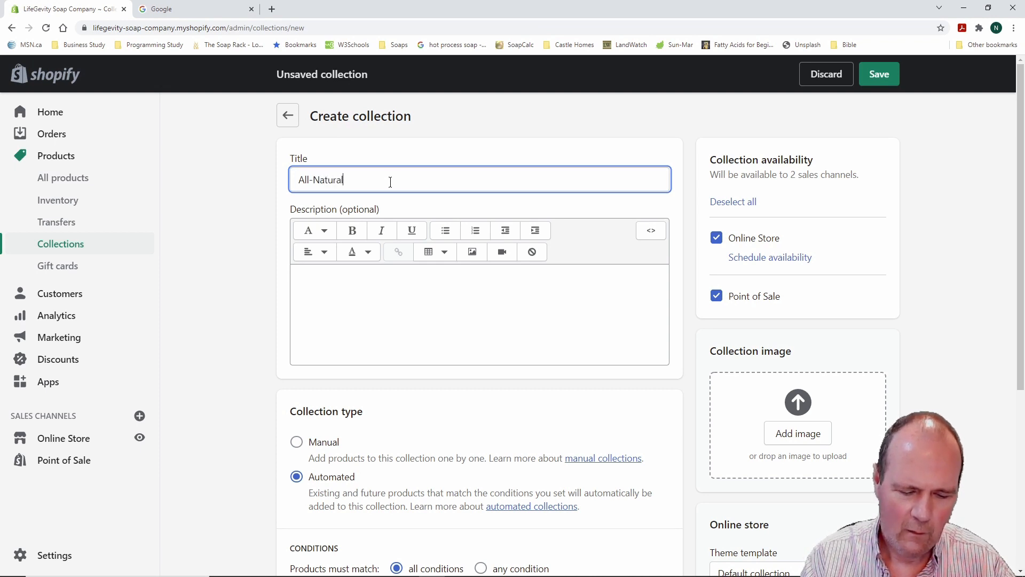
type(" Hand Vreams")
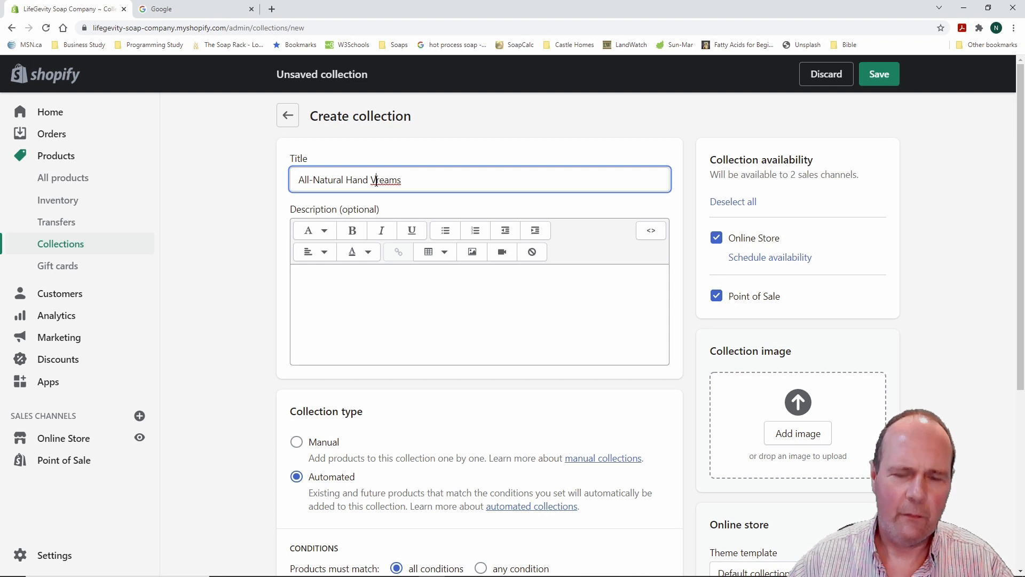
left_click(376, 180)
key("BackSpace")
type("C")
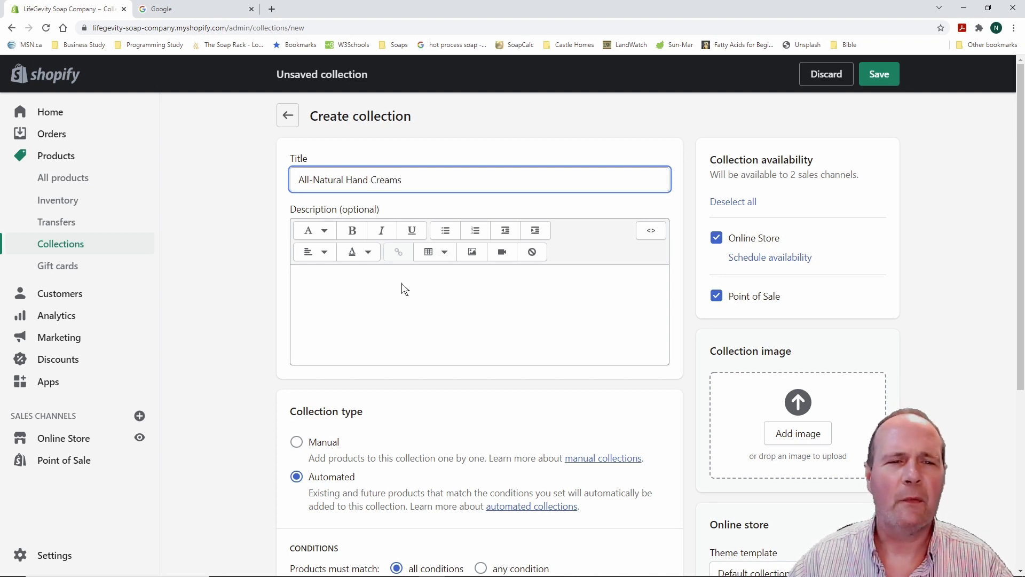
left_click(309, 275)
type("Best All")
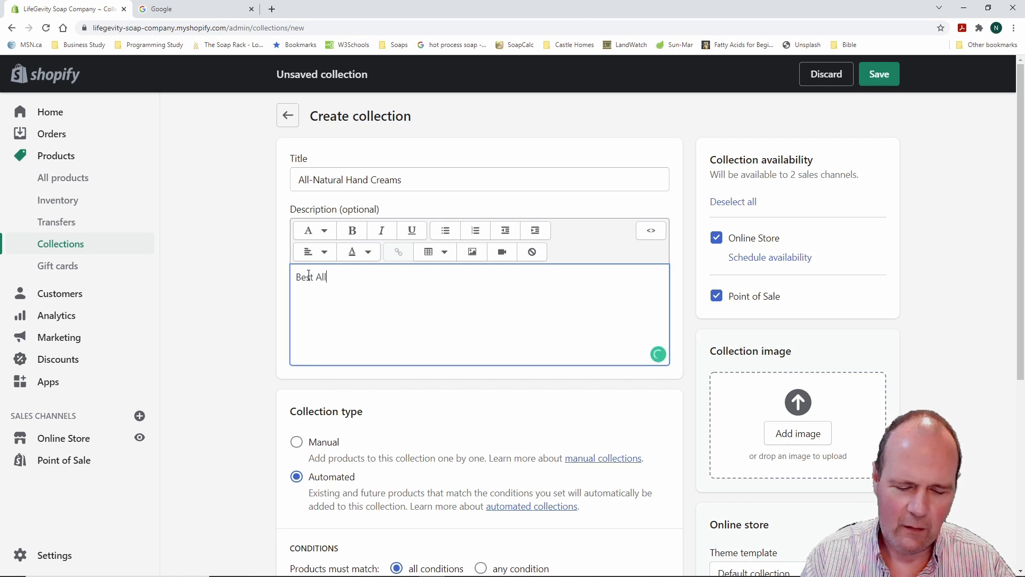
type("-Natural Hn")
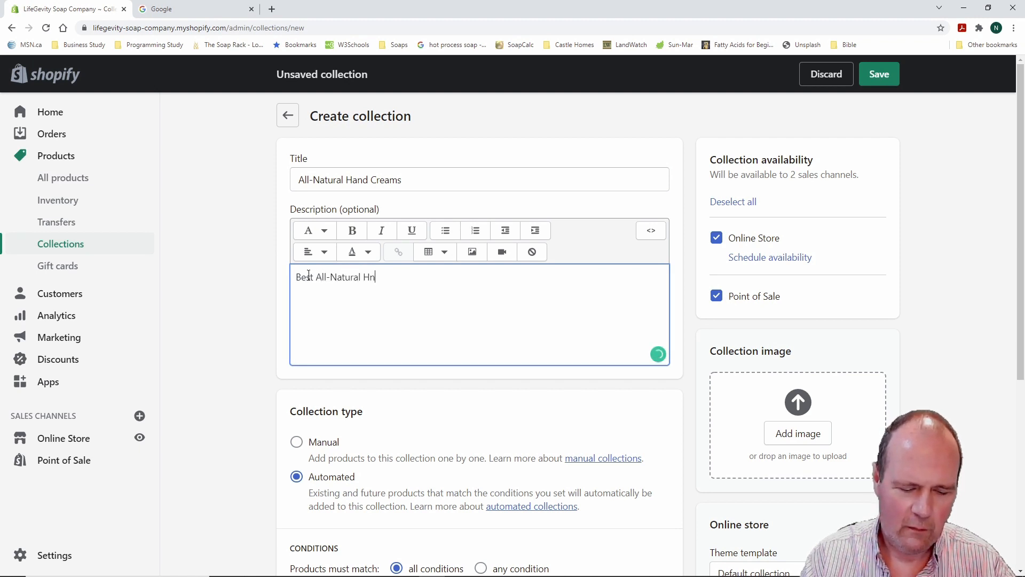
type("dand")
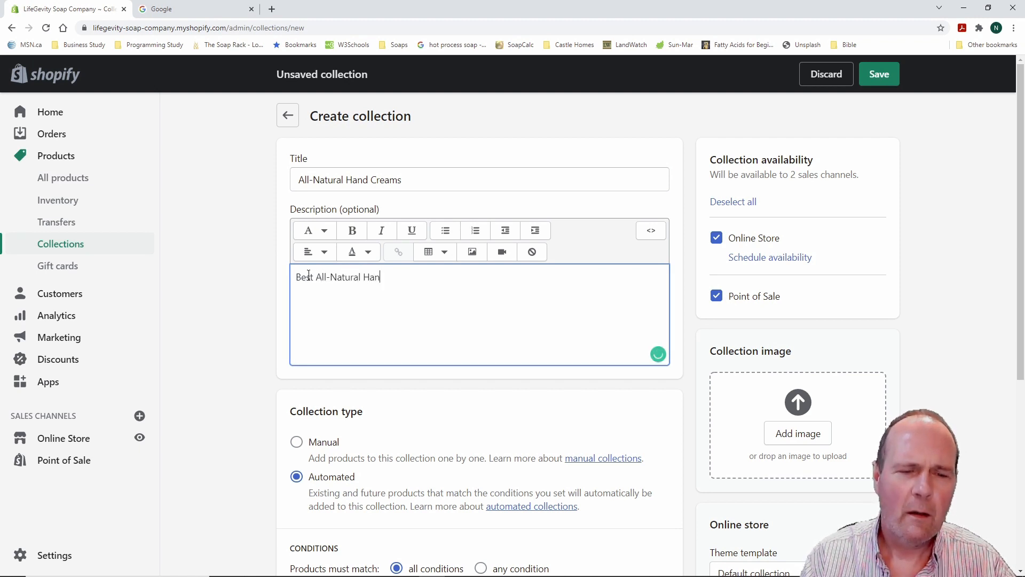
type(" Cream")
type("Ev")
key("BackSpace")
key("BackSpace")
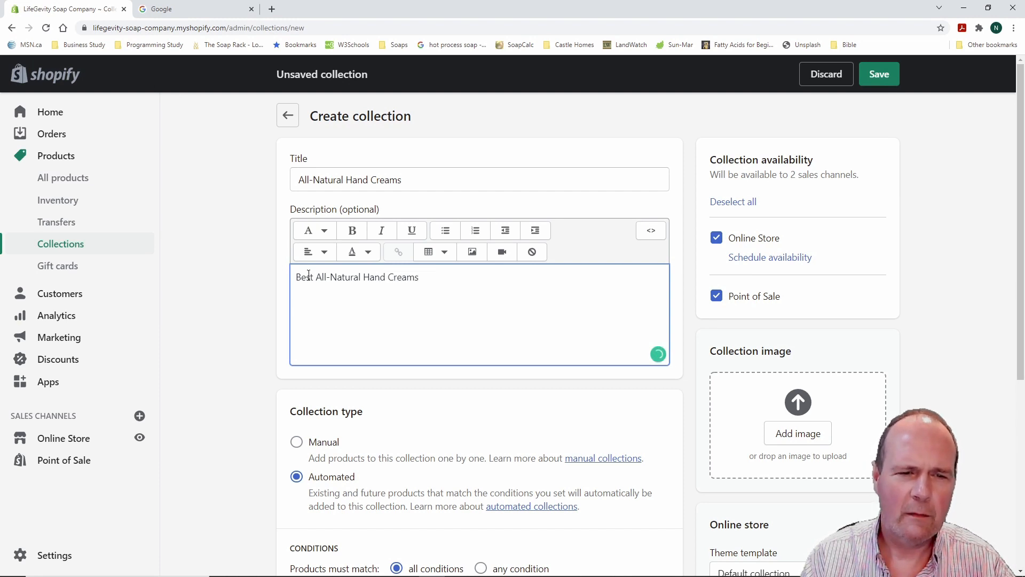
type("Ever!")
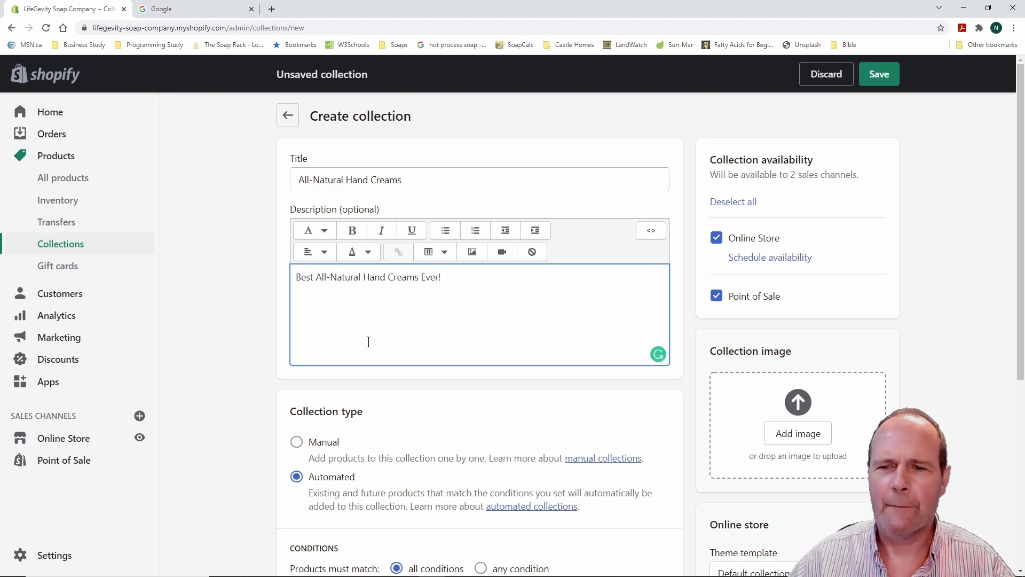
Set it to manual, Online Store only with scheduled availability, save, and return to Collections
left_click(716, 295)
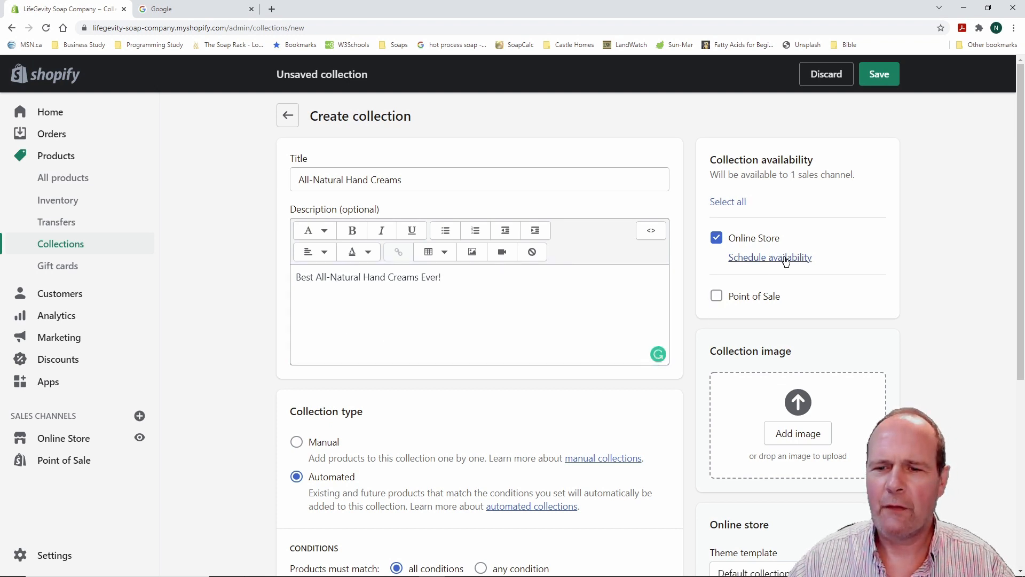
left_click(297, 445)
scroll(435, 439, "down", 4)
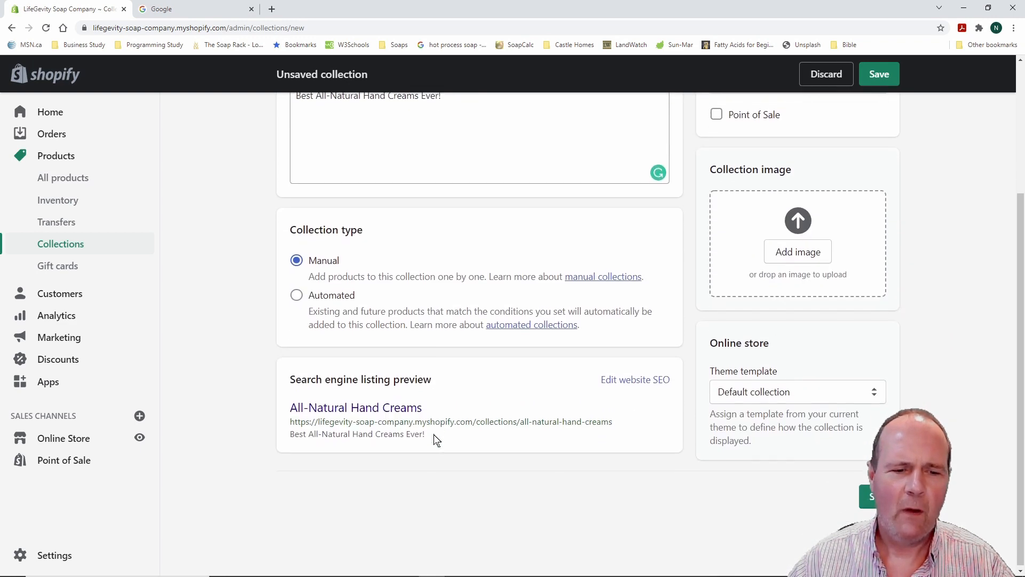
scroll(435, 439, "up", 4)
left_click(788, 258)
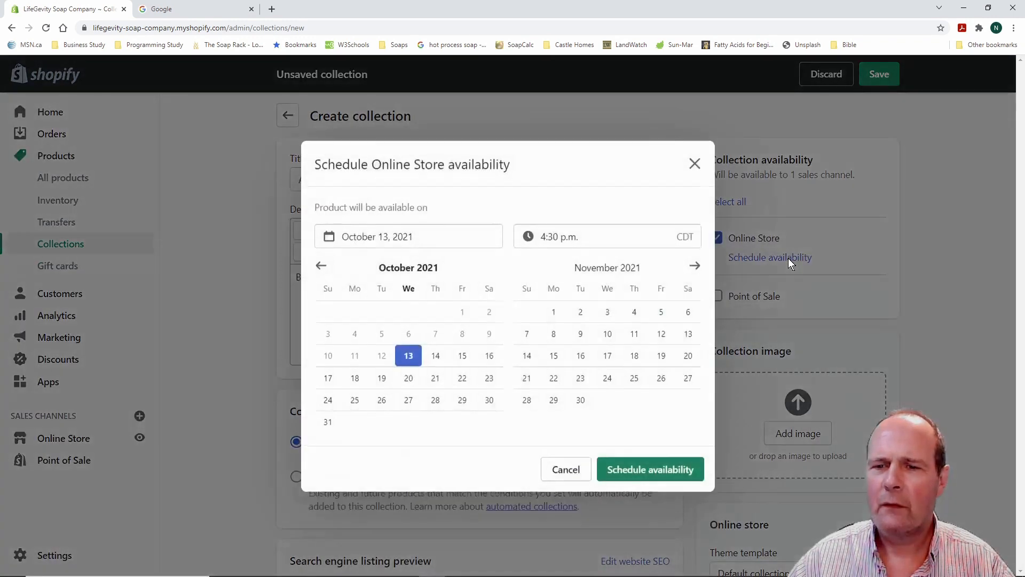
left_click(672, 468)
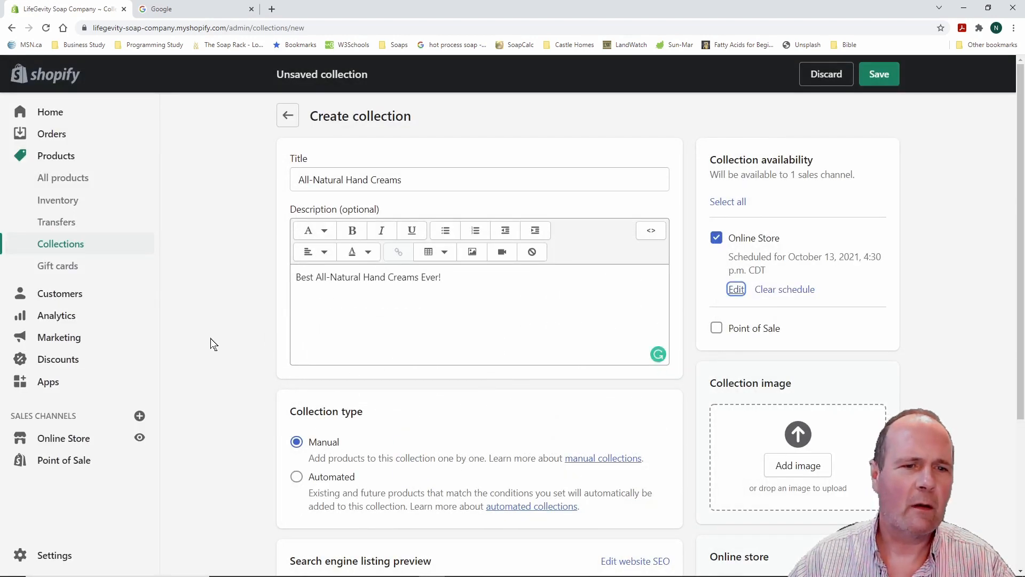
left_click(867, 78)
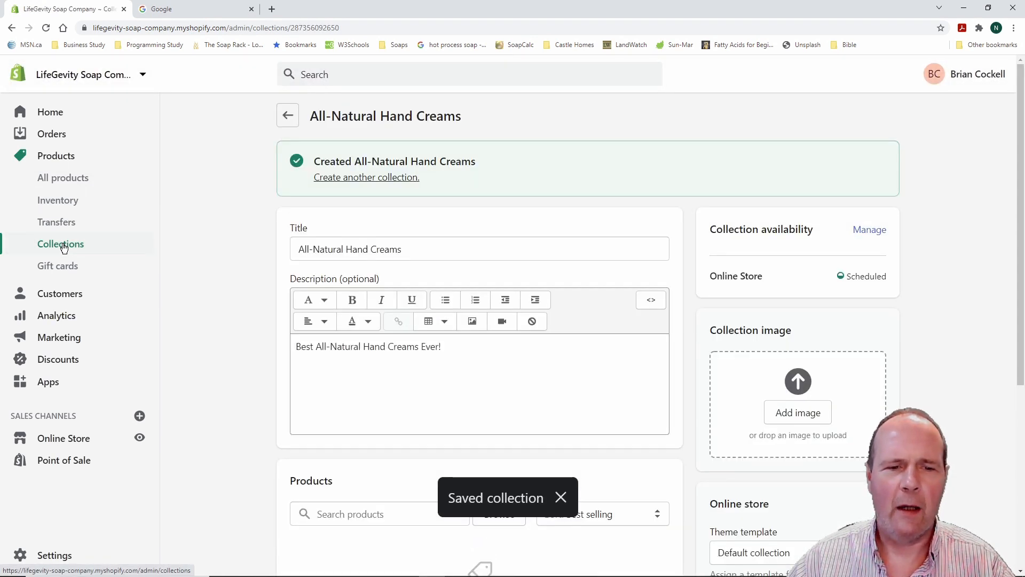
left_click(62, 245)
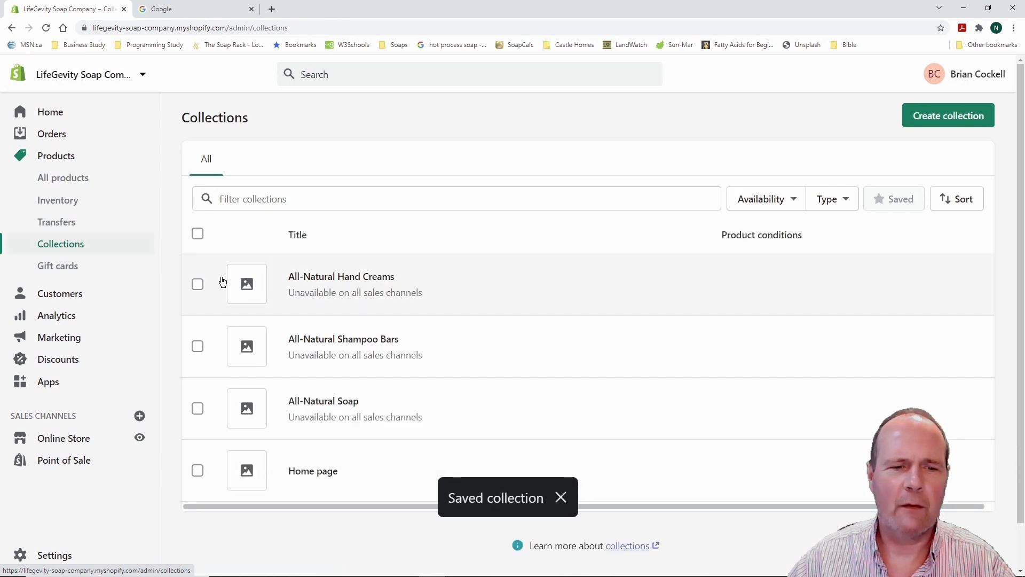
Rename the All-Natural Soap collection to 'All-Natural Soaps' and save it
scroll(336, 475, "down", 1)
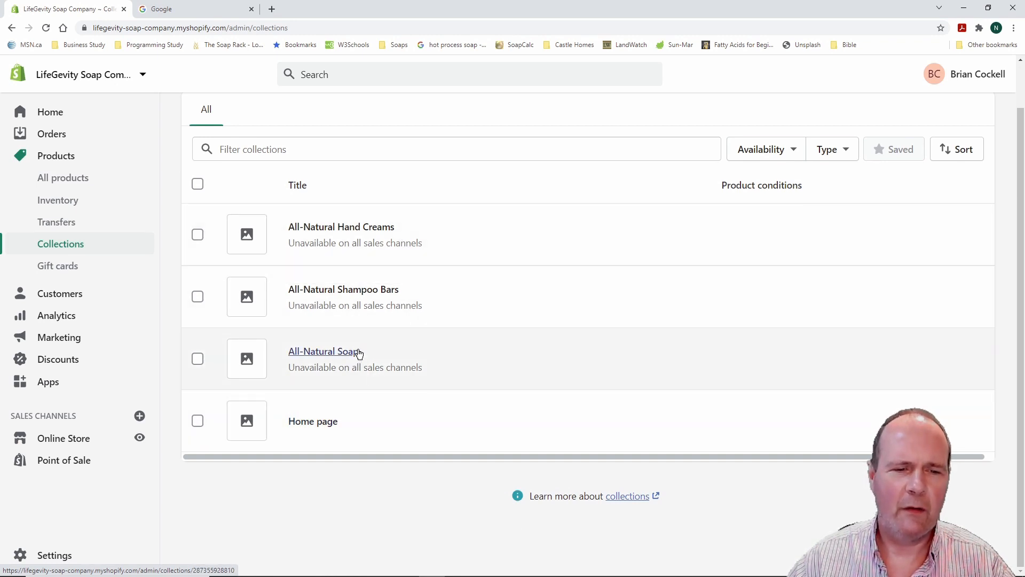
left_click(327, 354)
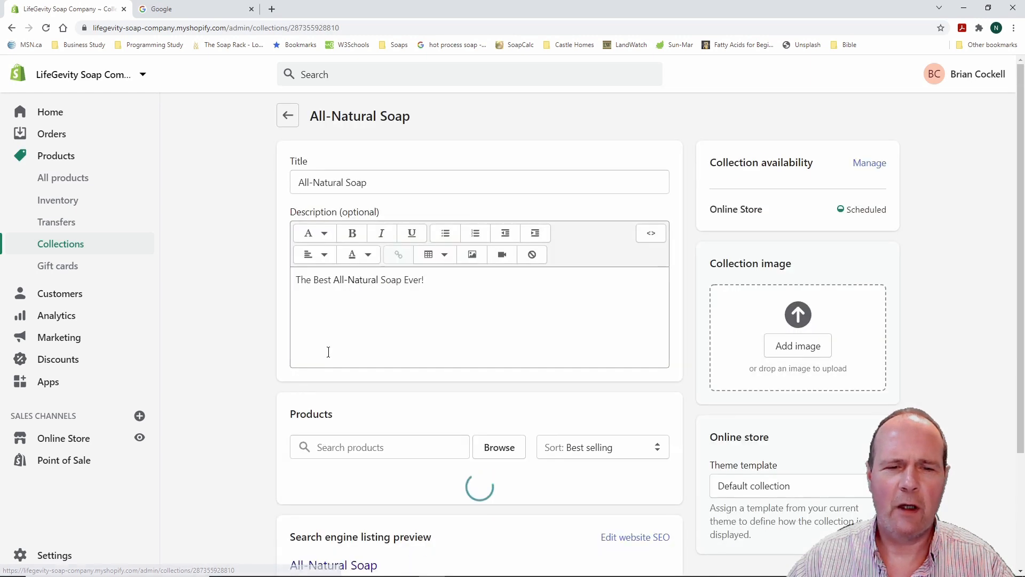
left_click(367, 183)
type("s")
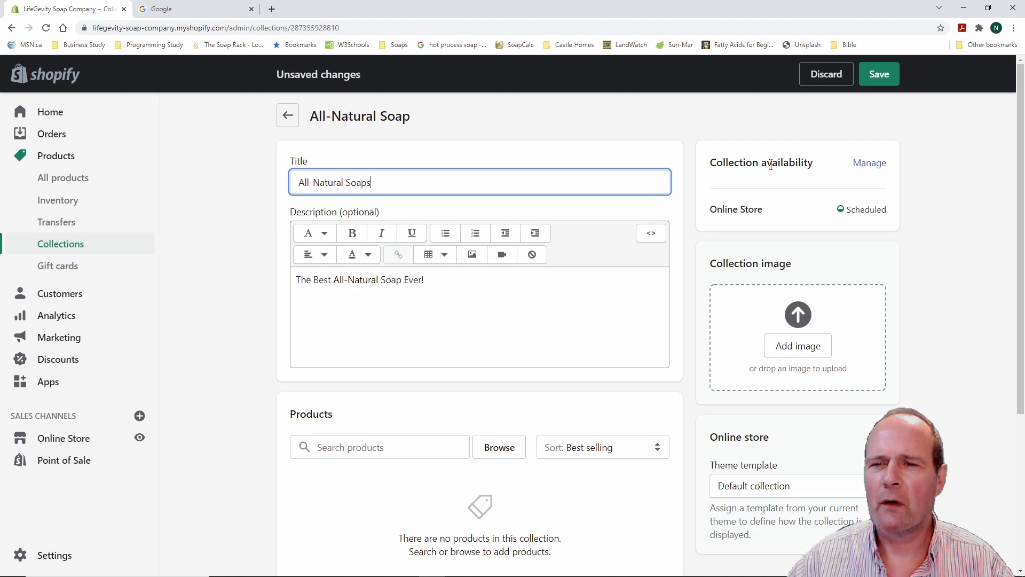
left_click(880, 74)
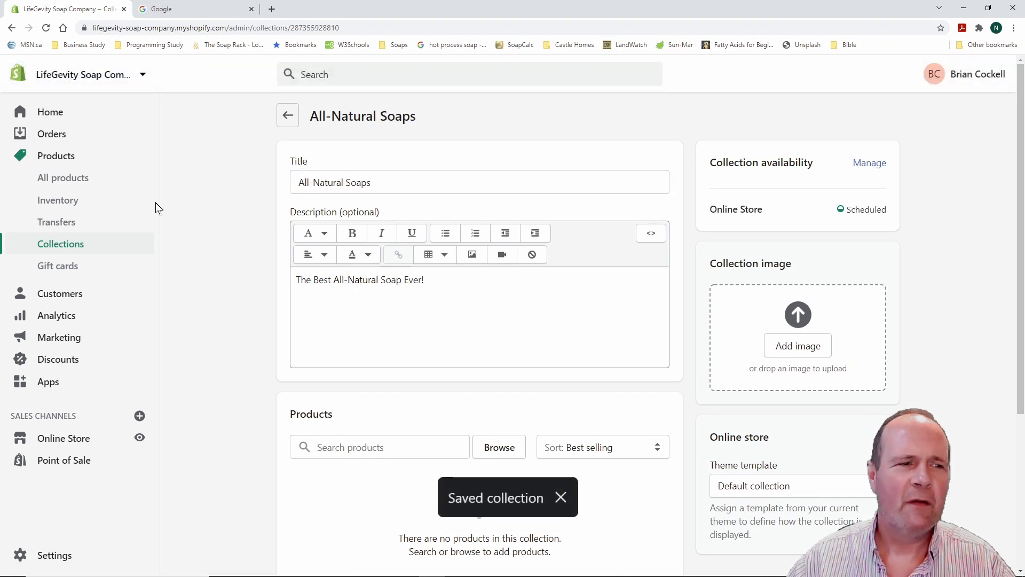
Check the four collections, then go through Inventory to the empty Products page
left_click(61, 159)
left_click(69, 246)
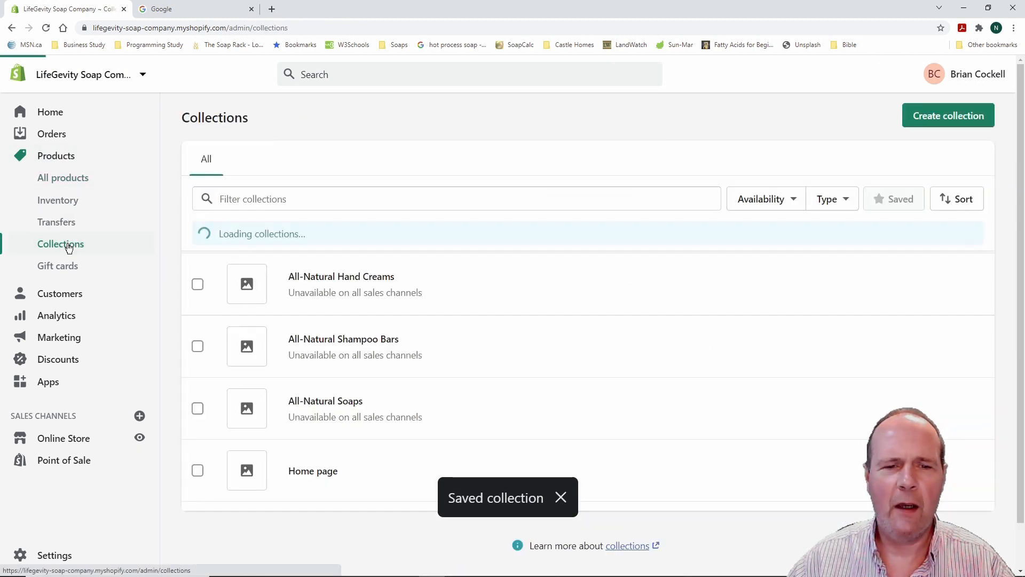
scroll(416, 282, "down", 1)
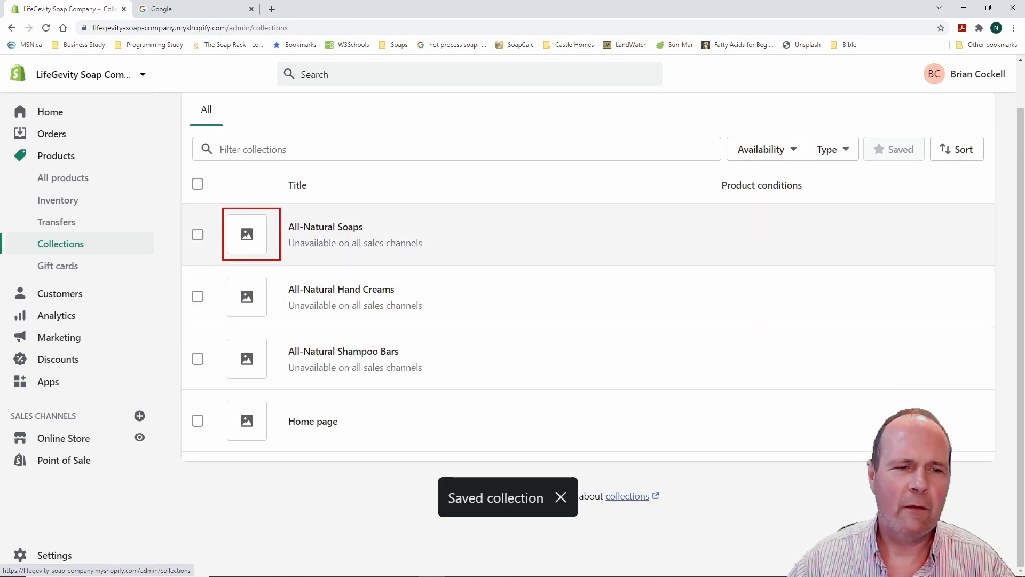
mouse_move(222, 272)
left_mouse_down()
mouse_move(281, 322)
mouse_move(264, 382)
mouse_move(279, 389)
left_mouse_up()
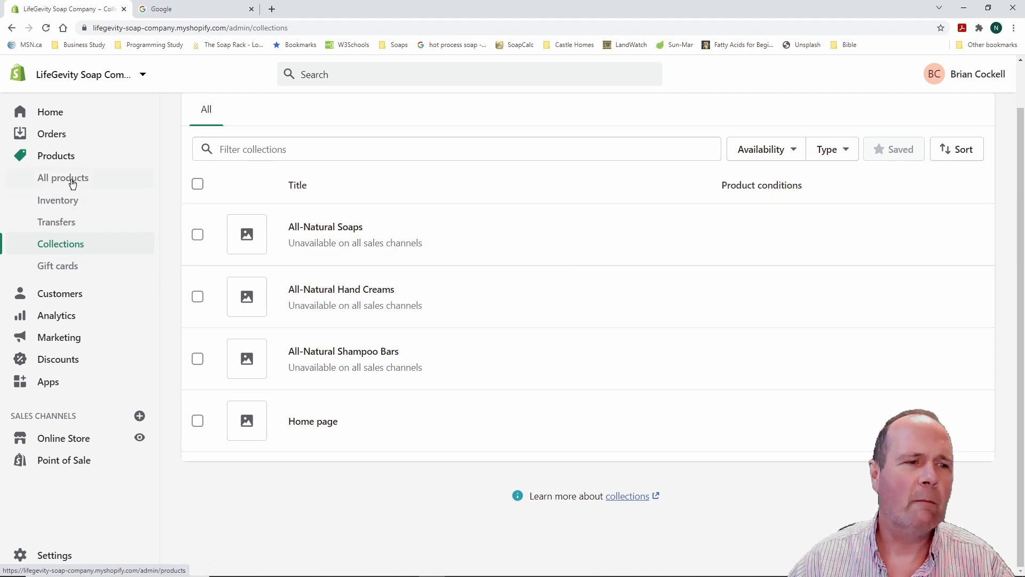
left_click(73, 205)
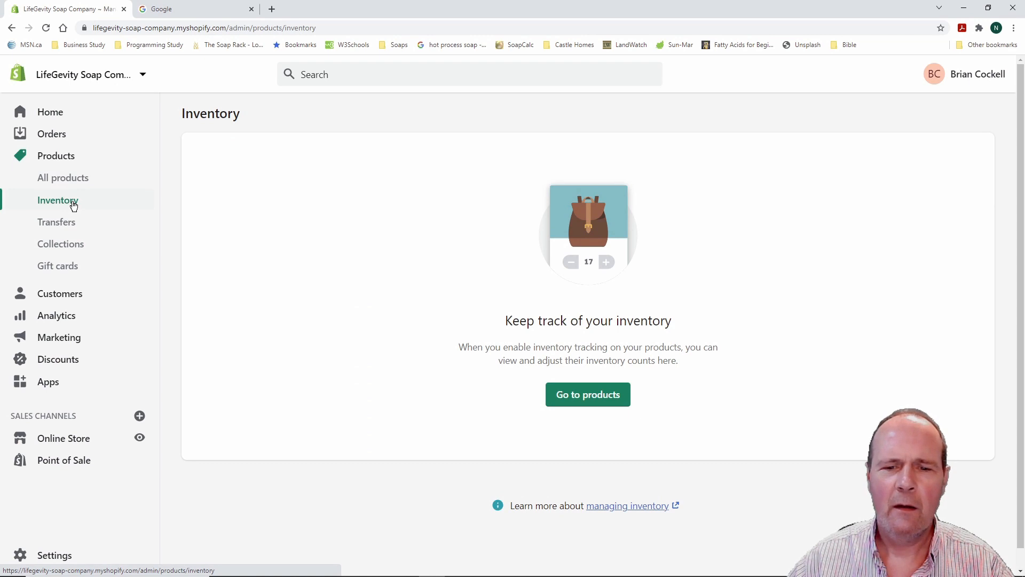
left_click(596, 396)
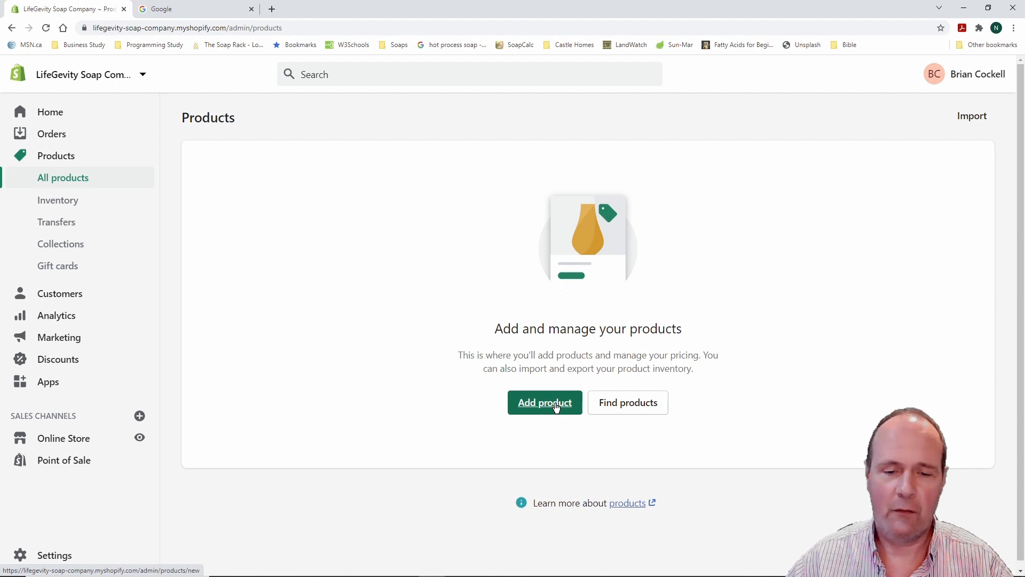
Add a product titled 'Activated Charcoal Soap' with the description 'Best Soap Ever!'
left_click(556, 404)
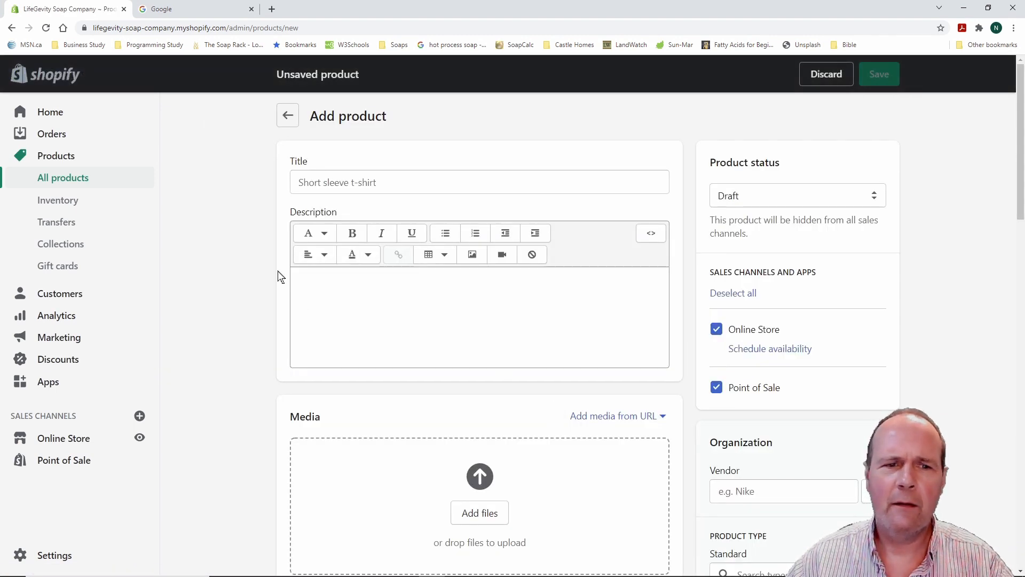
left_click(337, 184)
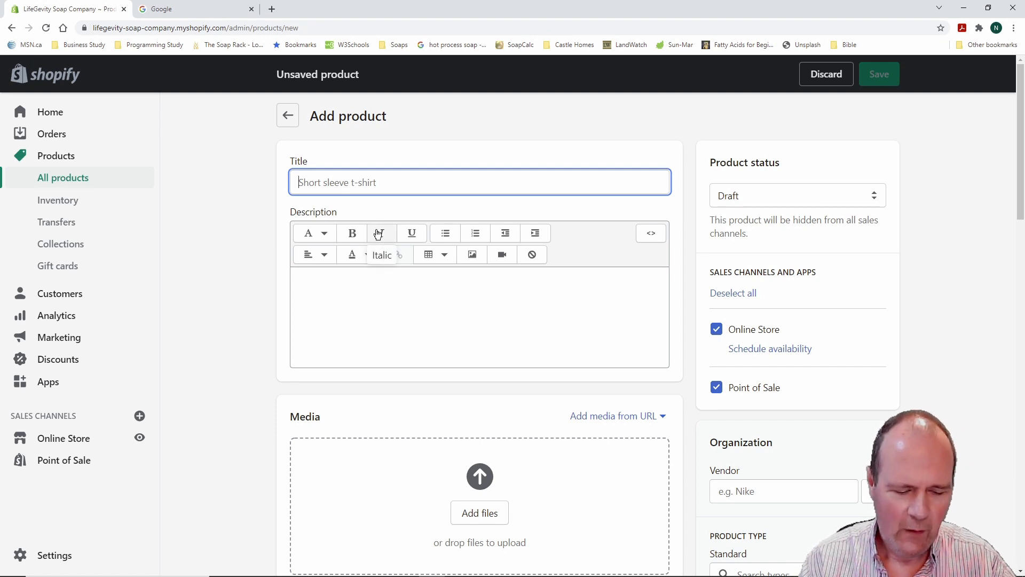
type("Activated")
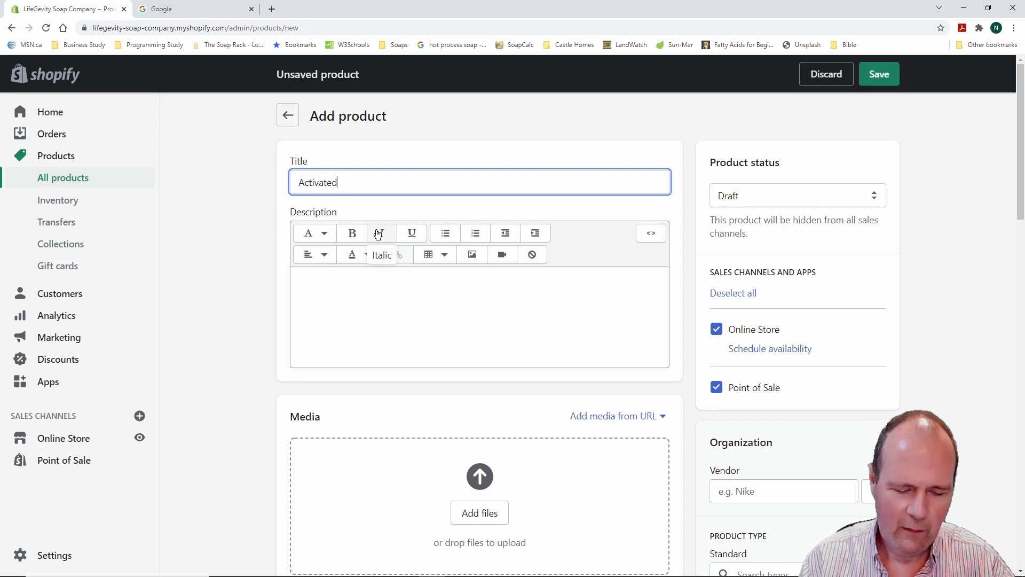
type(" Charcoal")
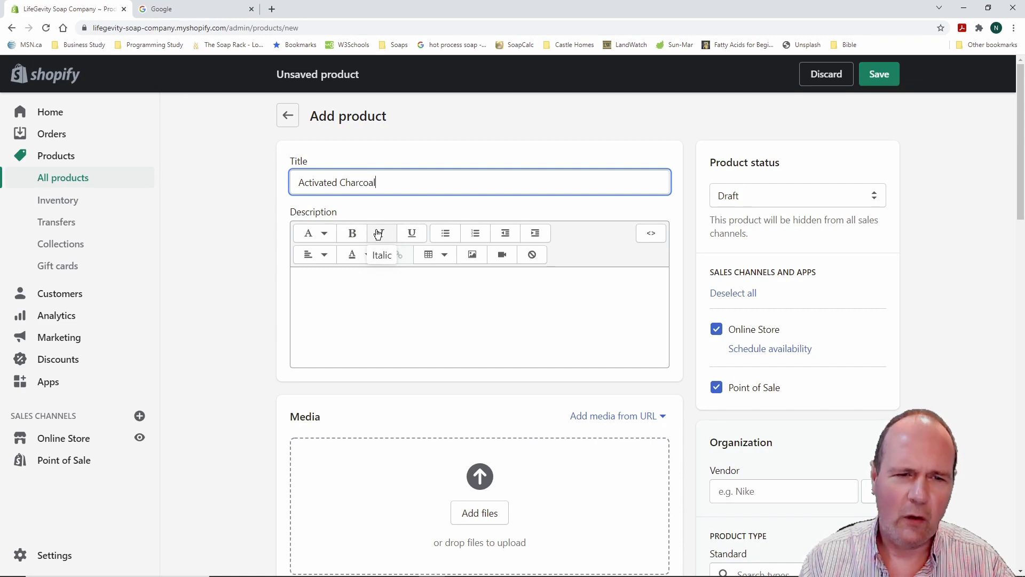
type(" Soap")
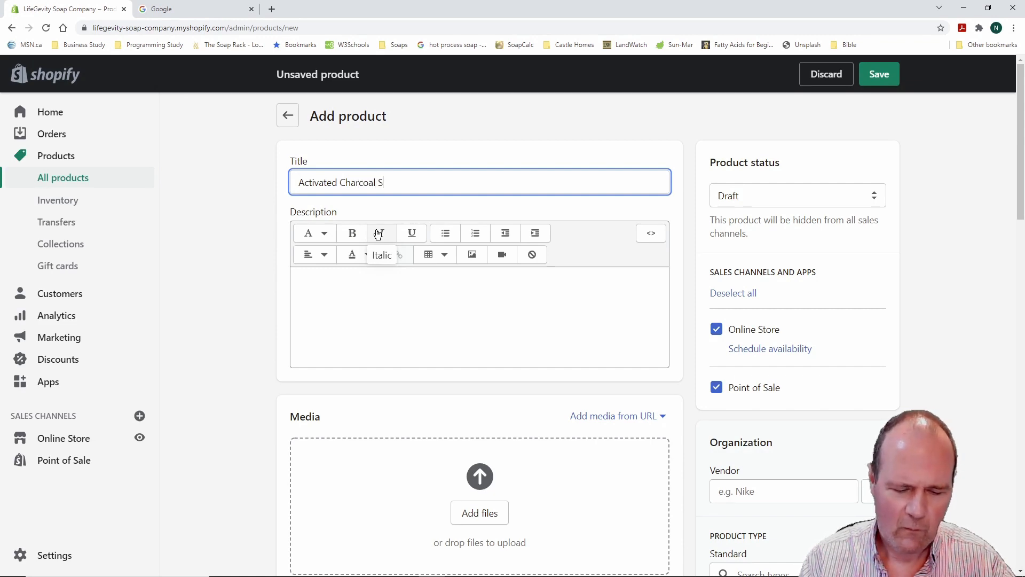
left_click(326, 289)
type("Best Soap")
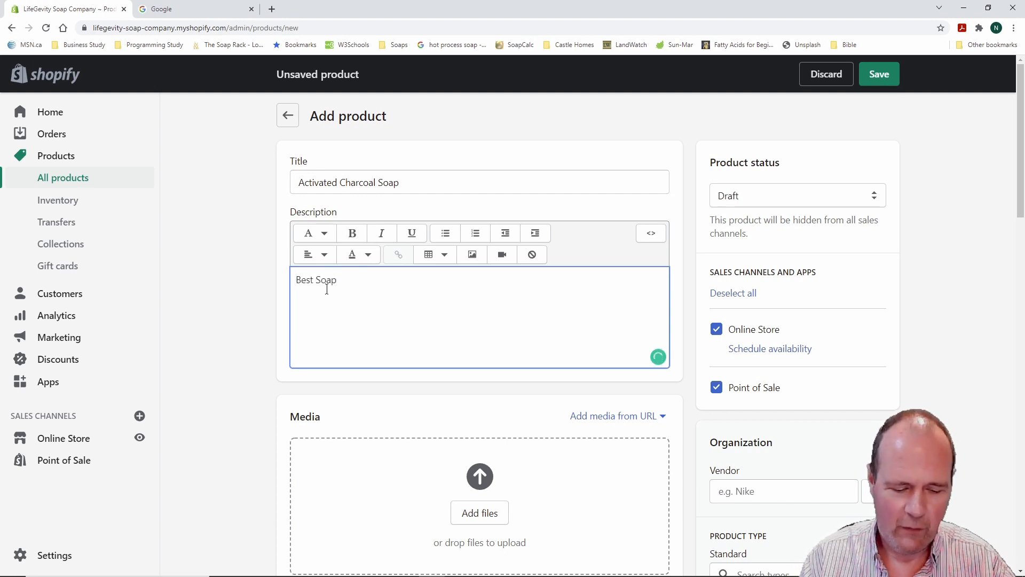
type(" Ever!")
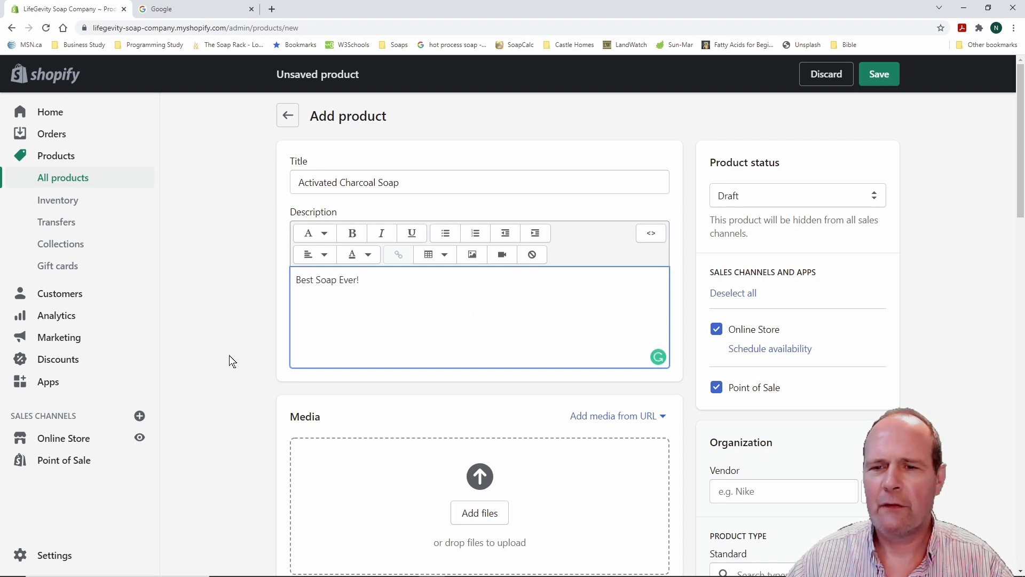
scroll(228, 358, "down", 4)
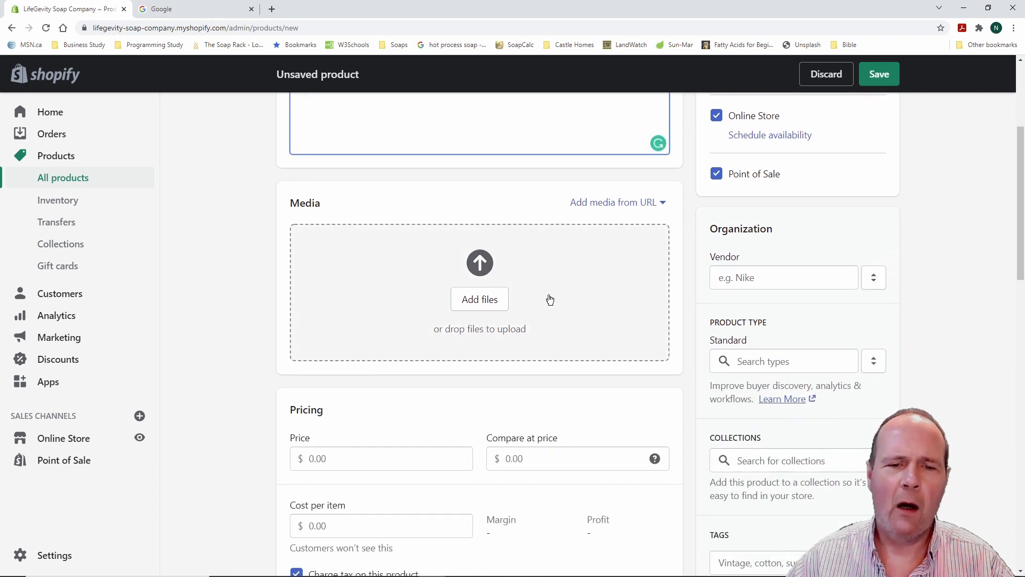
Upload the AC Single 1 and AC Single No Wrap 1 soap photos as product media
left_click(486, 302)
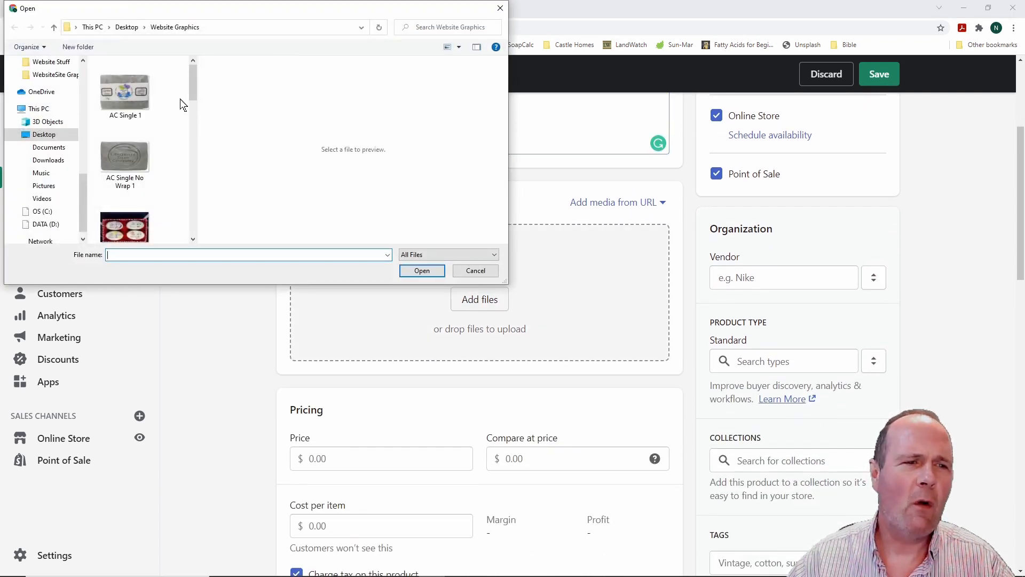
mouse_move(193, 79)
left_mouse_down()
mouse_move(191, 208)
mouse_move(193, 75)
left_mouse_up()
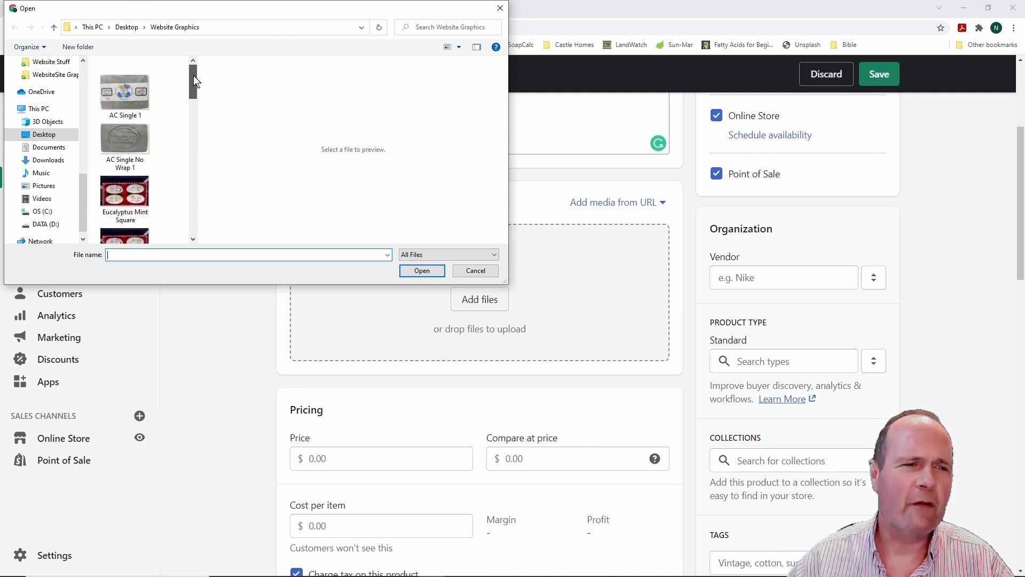
left_click(127, 91)
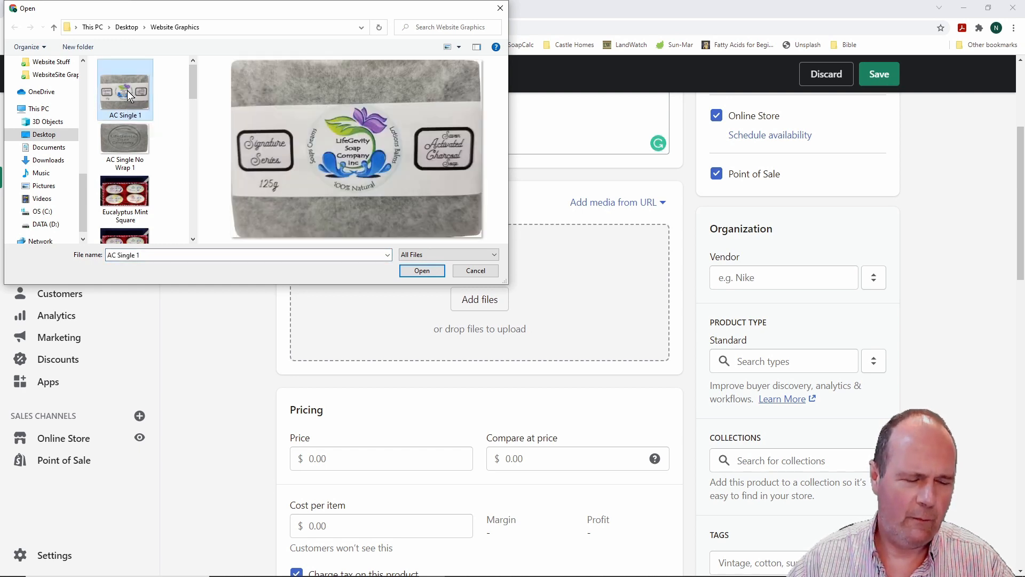
left_click(127, 131, "ctrl")
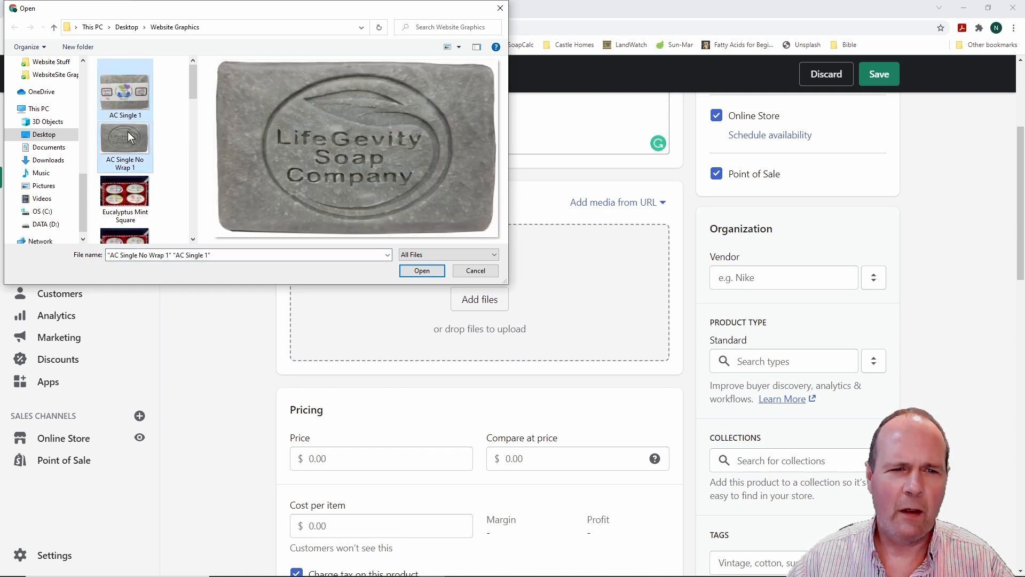
left_click(433, 272)
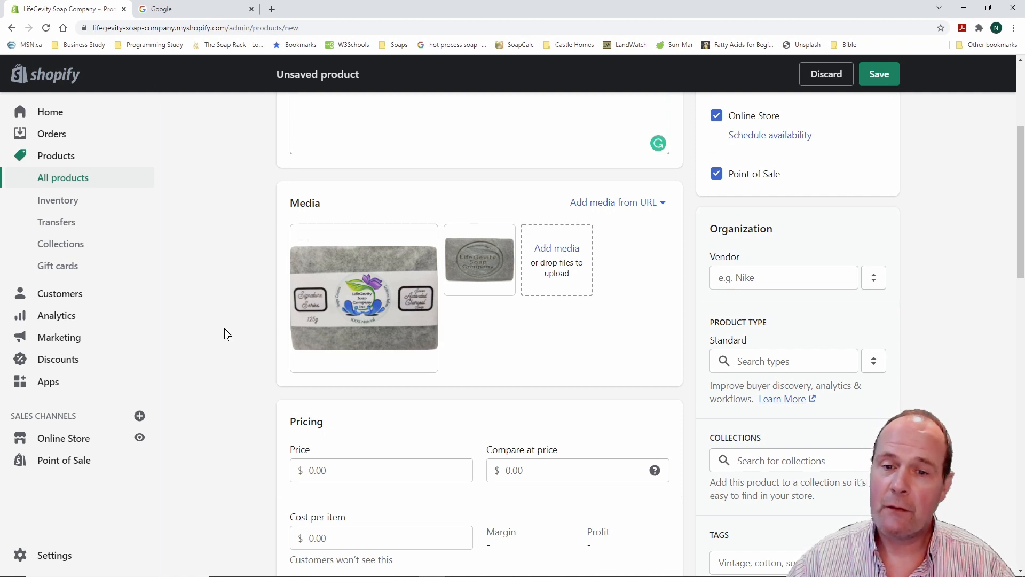
Enter a $6.00 price and a $1.10 cost per item to see the margin
scroll(225, 319, "down", 1)
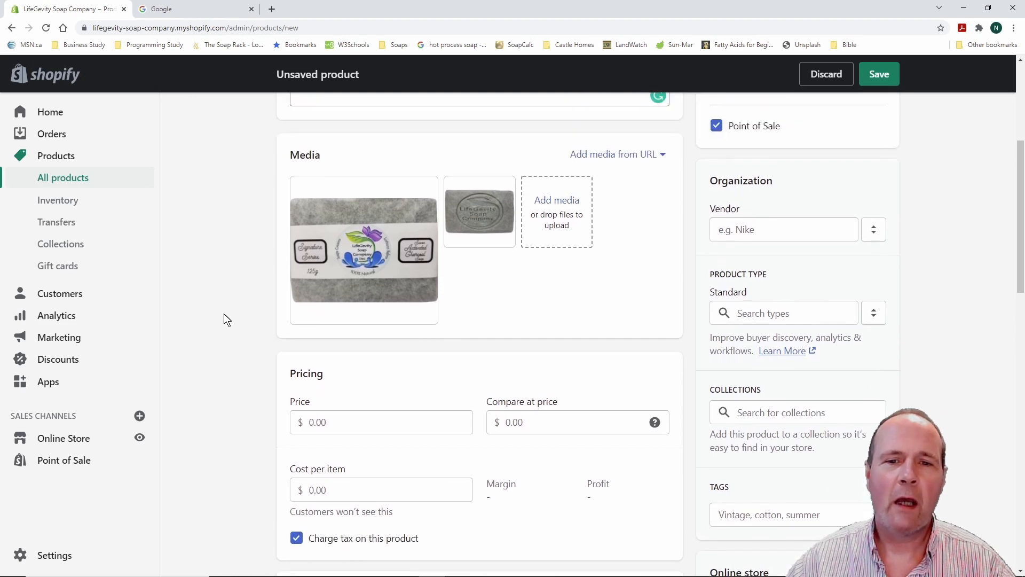
scroll(225, 320, "up", 3)
scroll(224, 314, "up", 1)
scroll(224, 319, "down", 4)
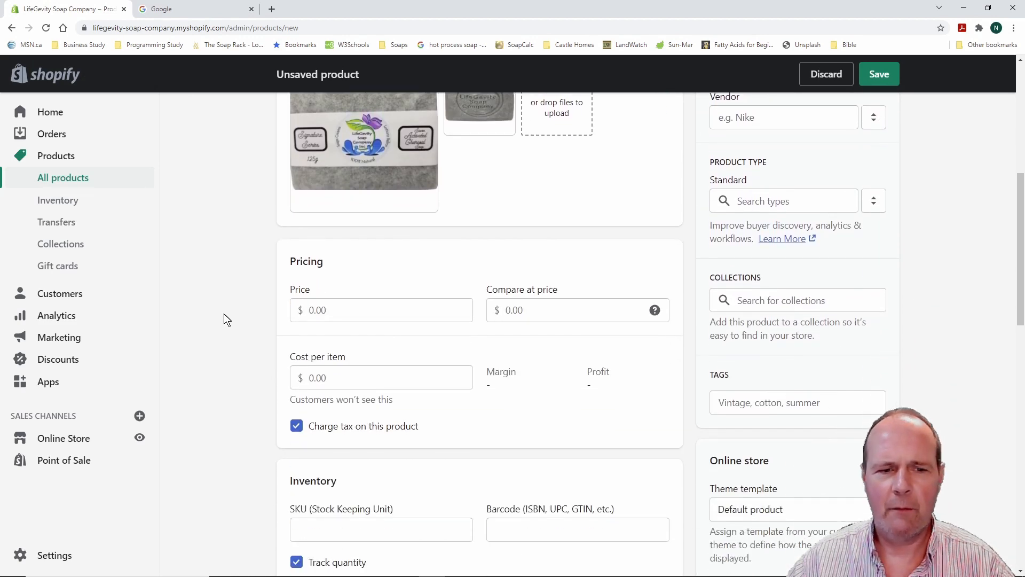
scroll(224, 313, "down", 1)
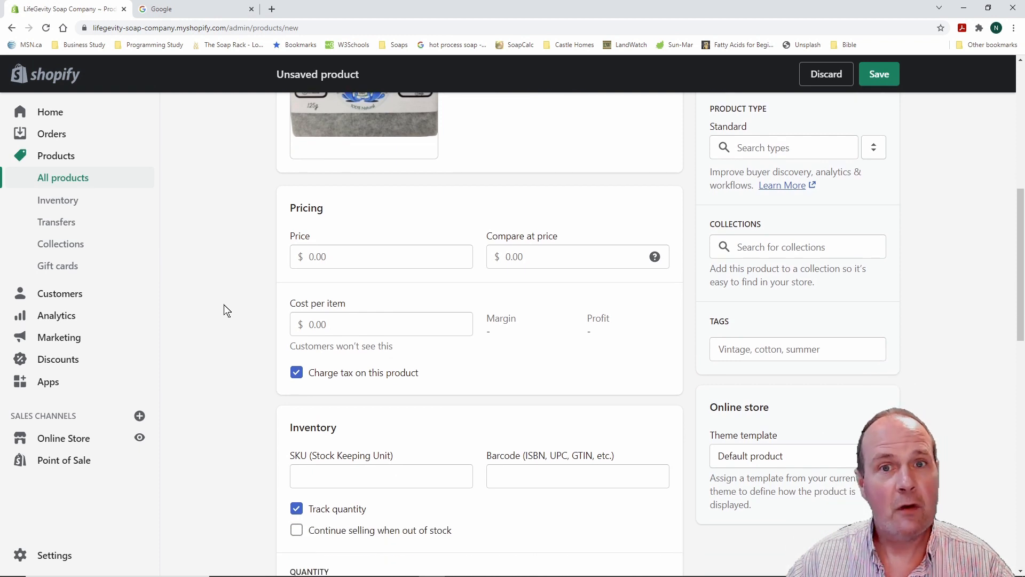
left_click(336, 261)
type("6.00")
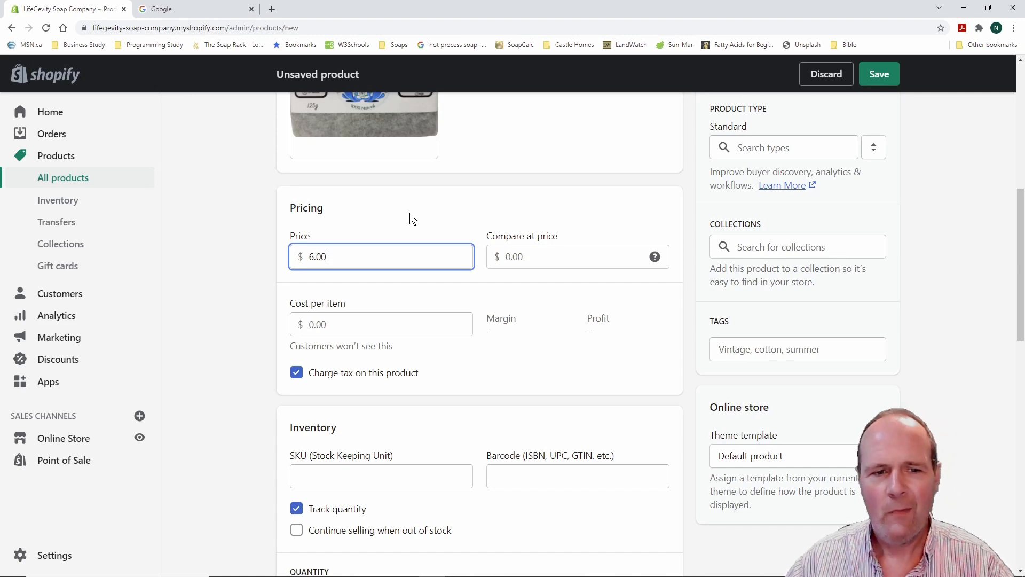
scroll(229, 275, "down", 1)
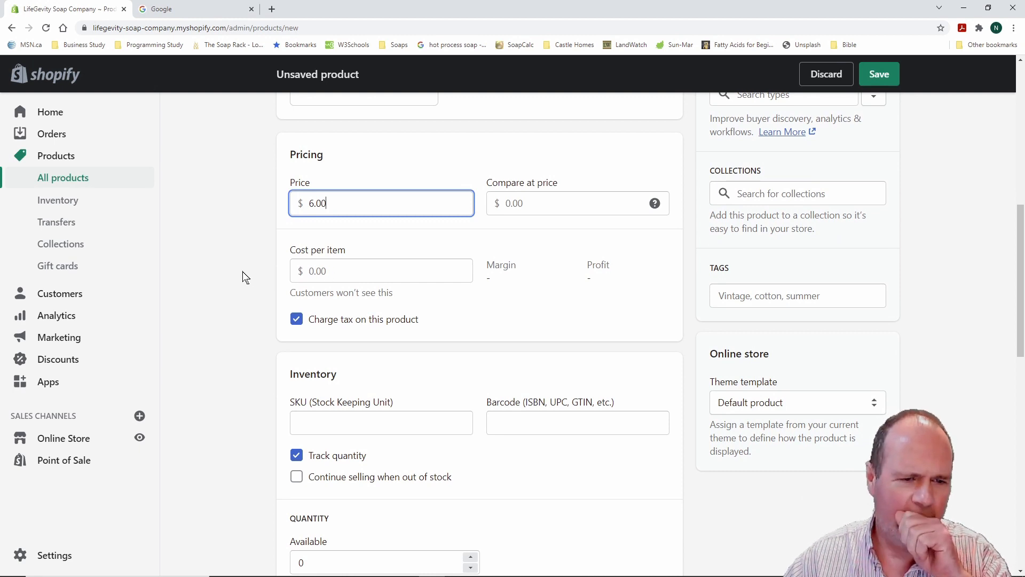
scroll(243, 272, "down", 1)
scroll(242, 272, "up", 1)
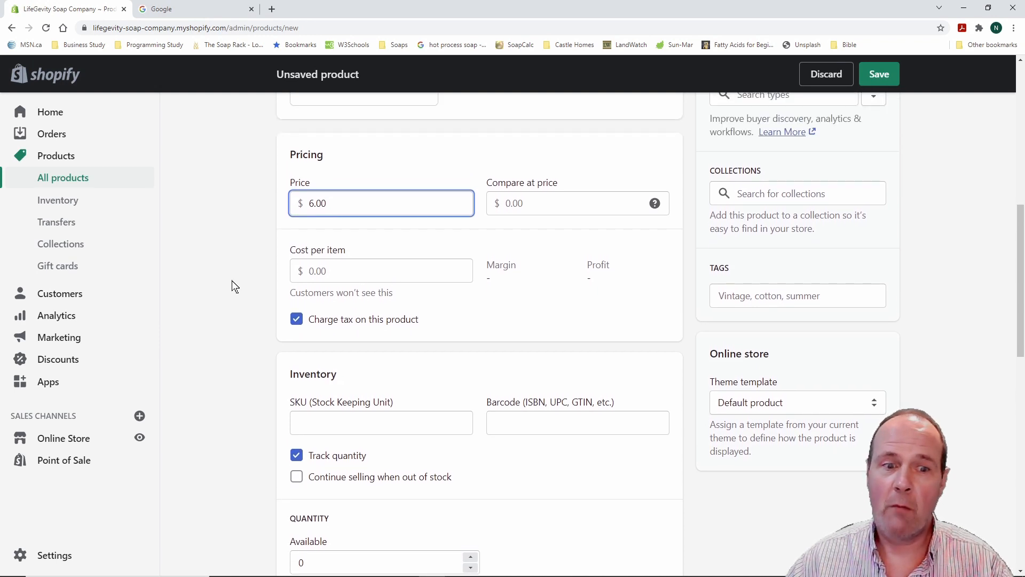
left_click(319, 274)
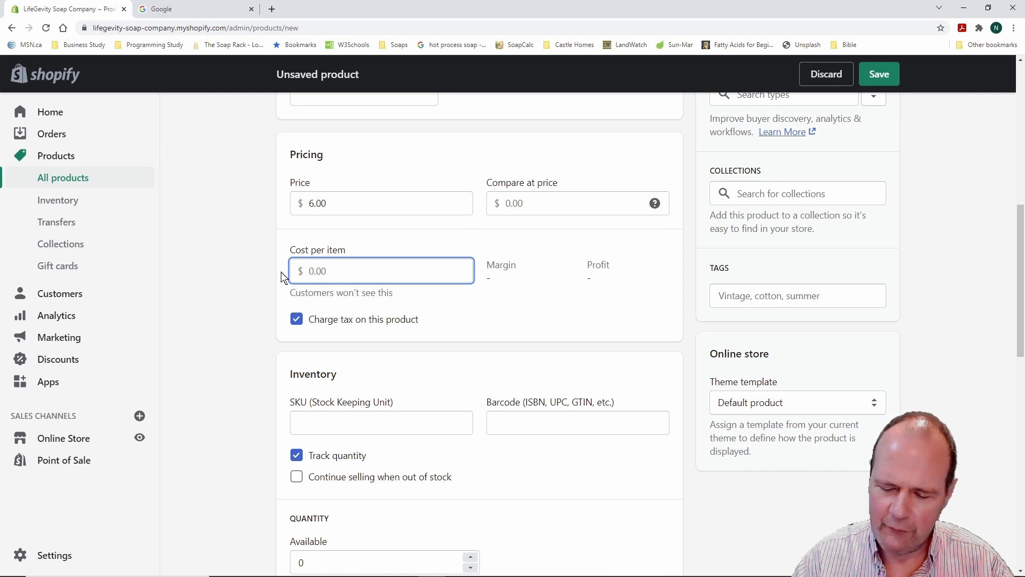
type("1.10")
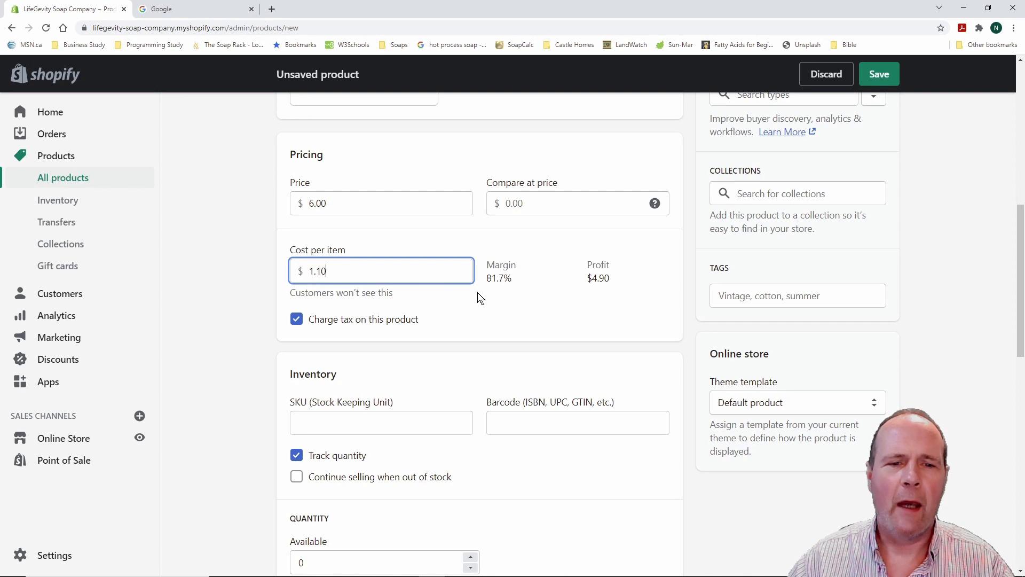
left_click(451, 300)
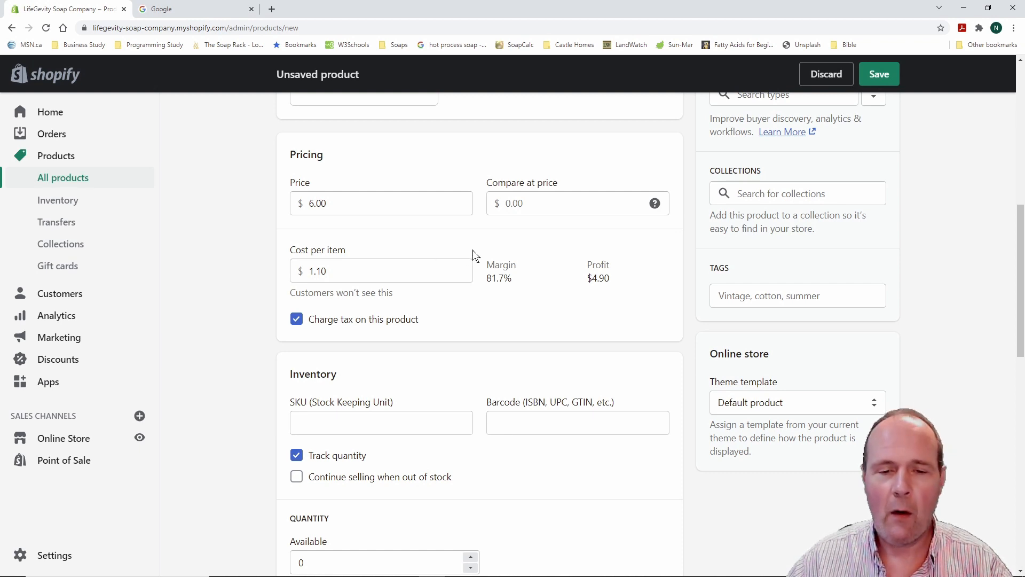
Raise the price to $7.00 and save the draft product
left_click_drag(478, 247, 545, 302)
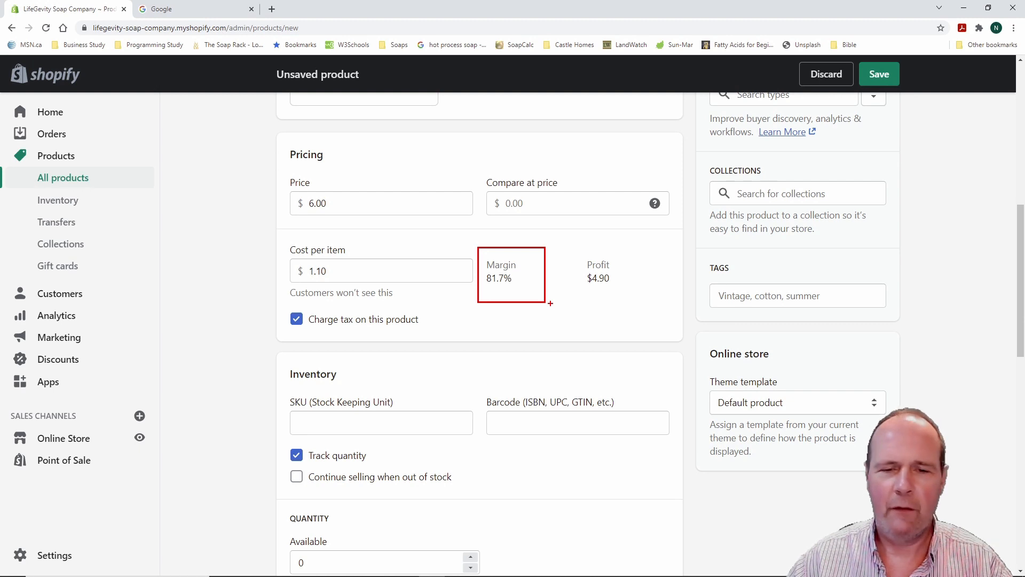
key("Escape")
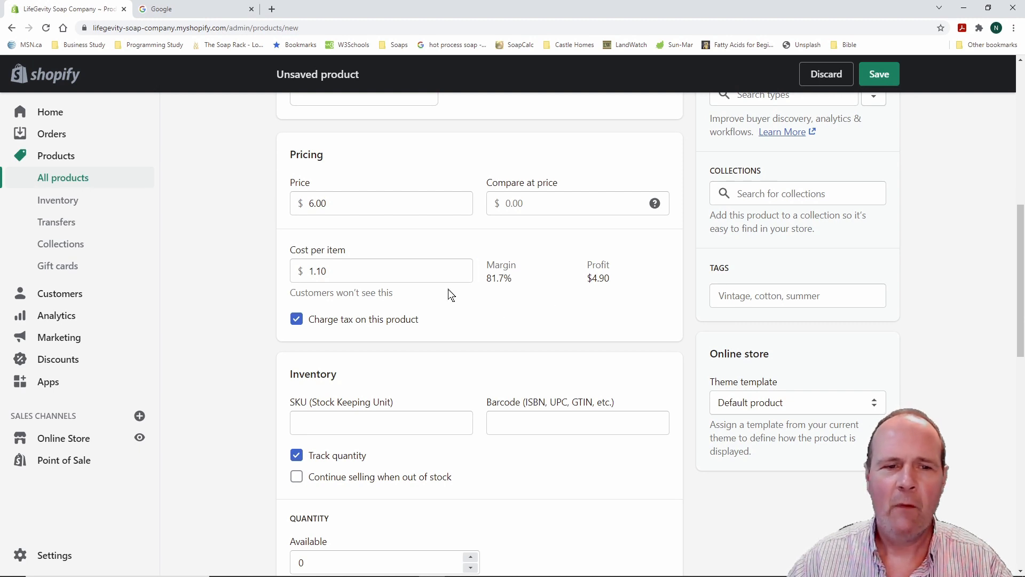
left_click(301, 199)
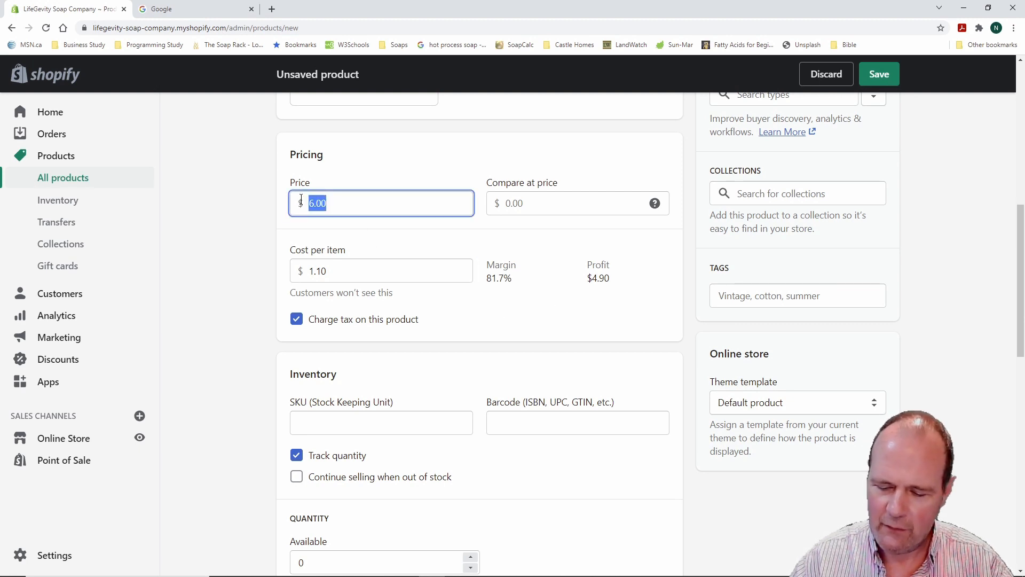
type("7.00")
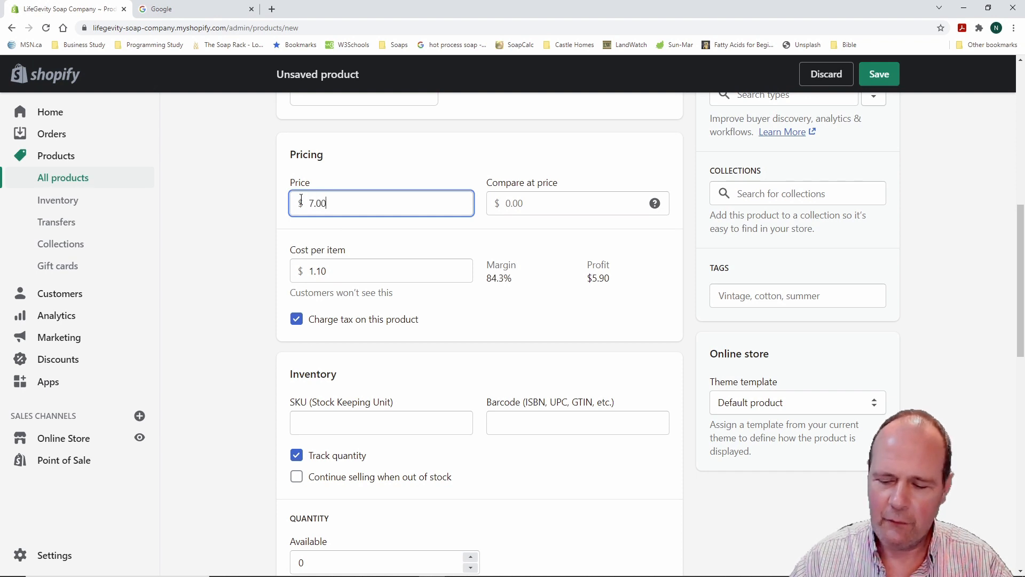
key("Return")
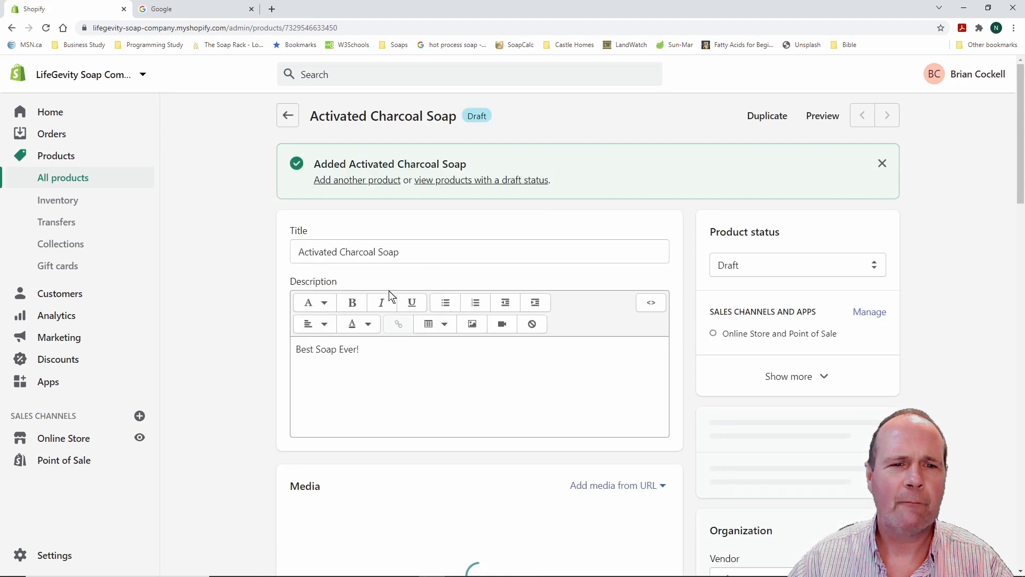
left_click(77, 180)
left_click(330, 288)
scroll(395, 369, "down", 4)
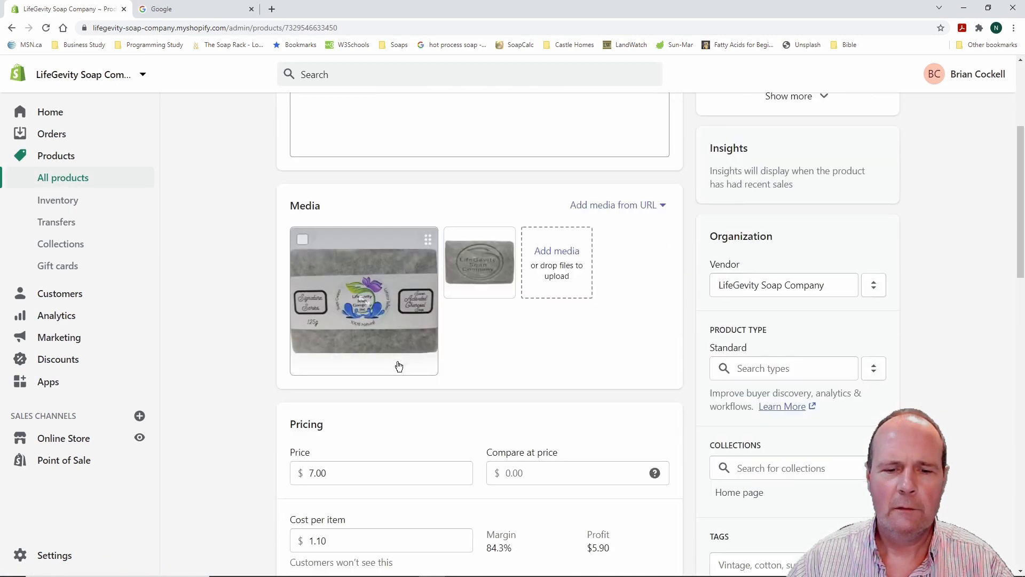
scroll(398, 367, "down", 5)
left_click(322, 212)
left_click_drag(327, 209, 307, 204)
type("6.00")
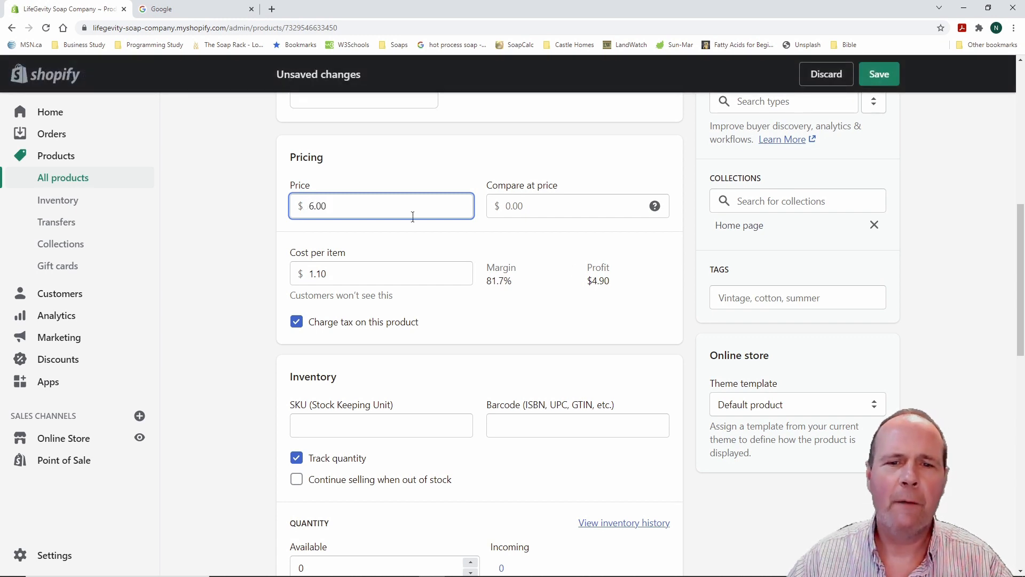
left_click(514, 305)
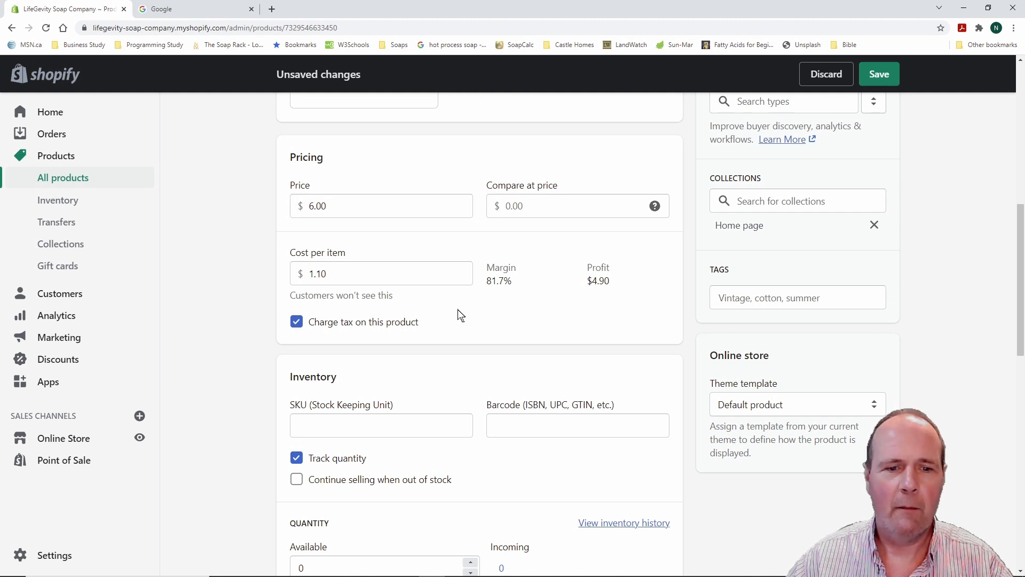
scroll(461, 315, "down", 1)
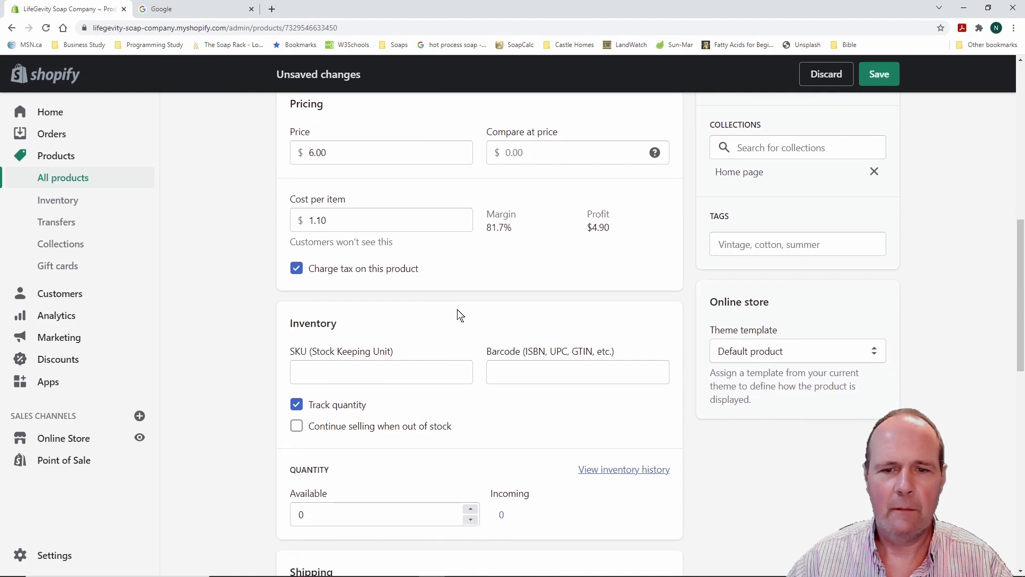
scroll(461, 315, "up", 1)
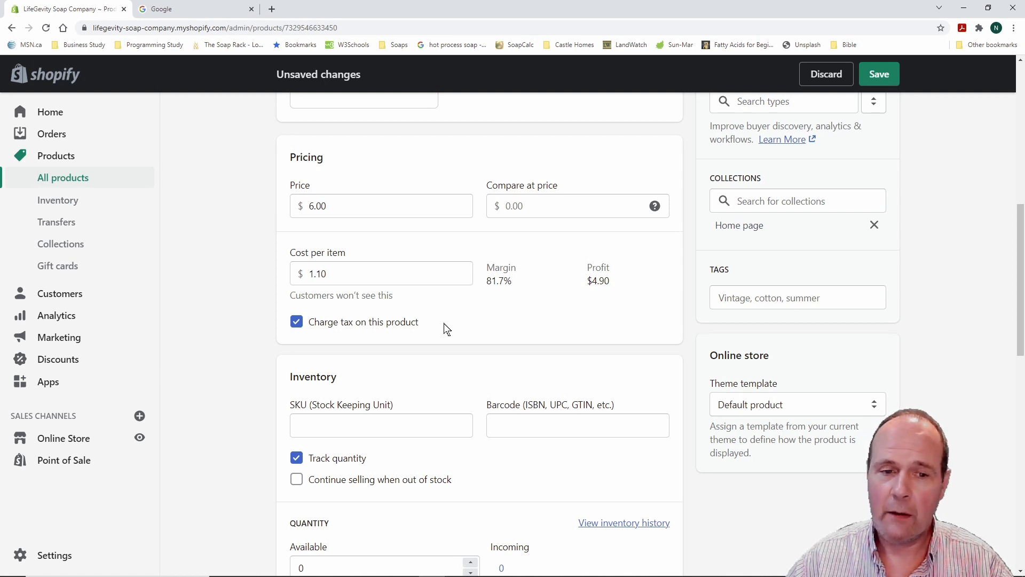
scroll(464, 316, "up", 1)
scroll(234, 307, "up", 2)
scroll(231, 309, "down", 2)
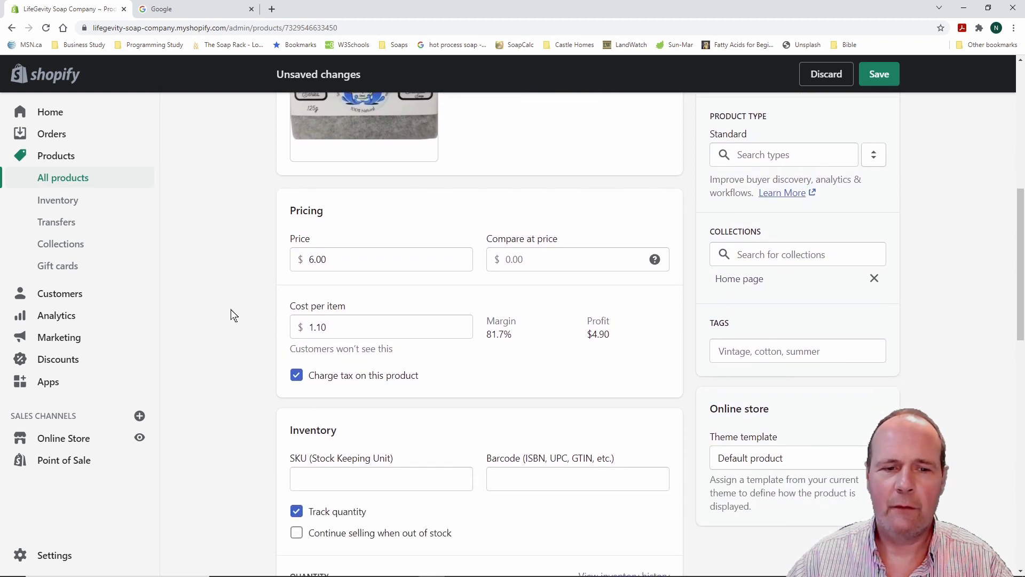
scroll(231, 309, "down", 1)
scroll(231, 309, "up", 2)
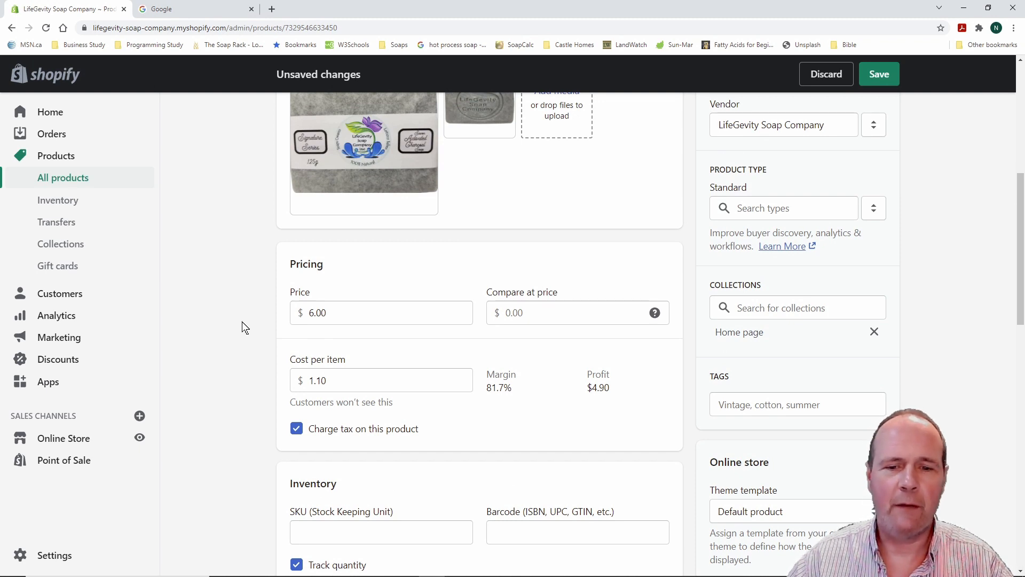
scroll(242, 321, "down", 2)
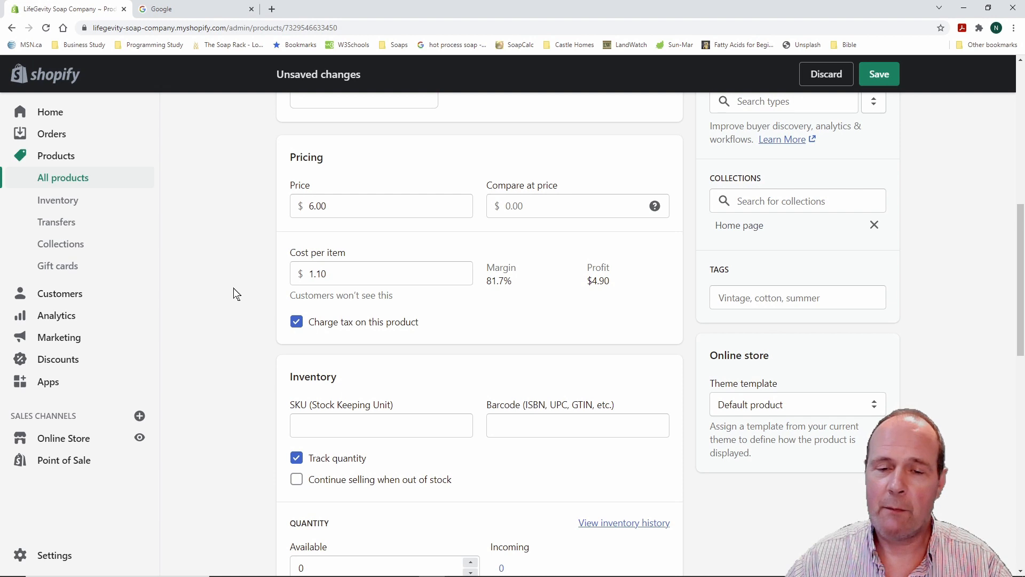
scroll(233, 288, "up", 2)
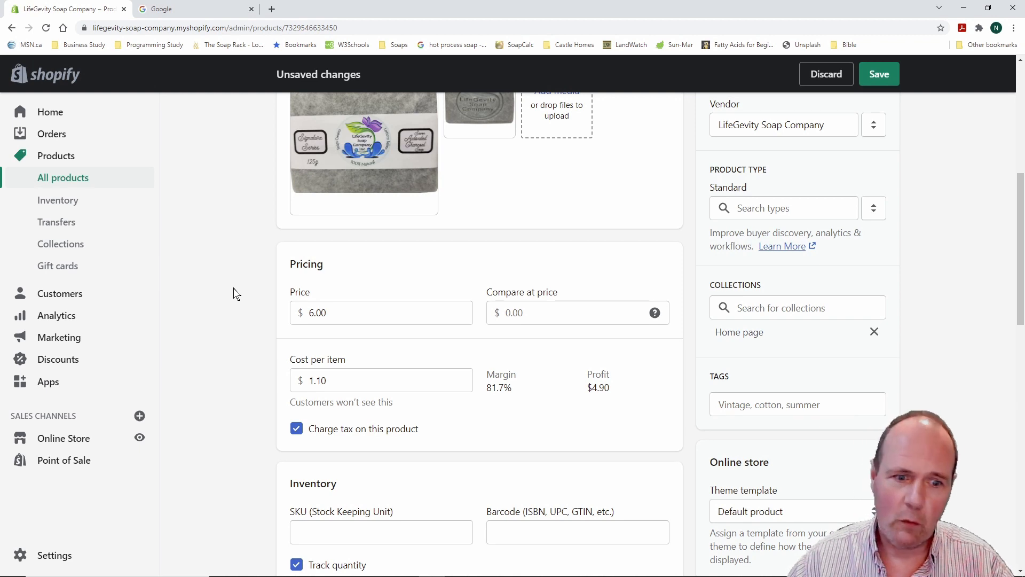
scroll(232, 293, "down", 1)
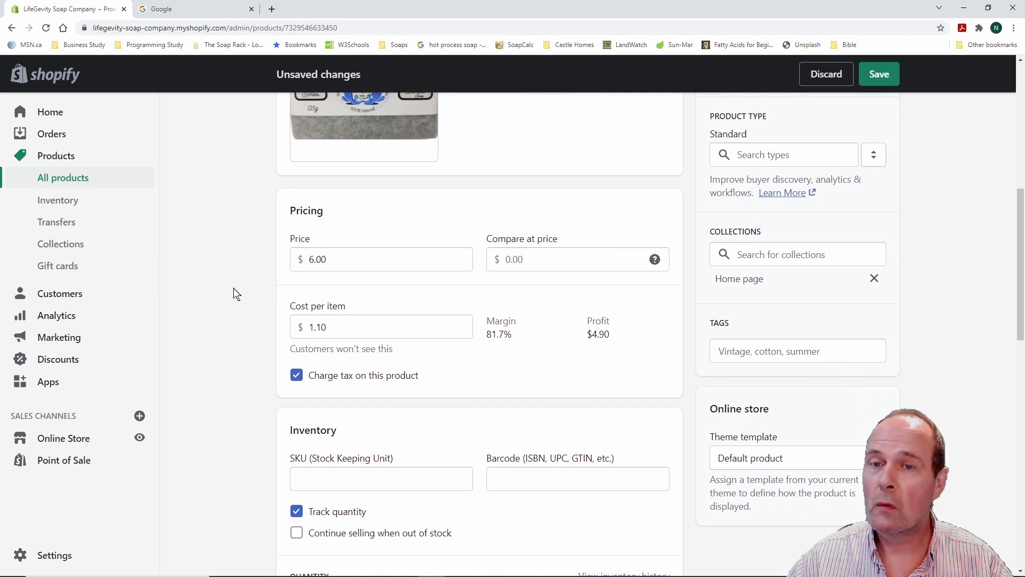
scroll(233, 289, "down", 1)
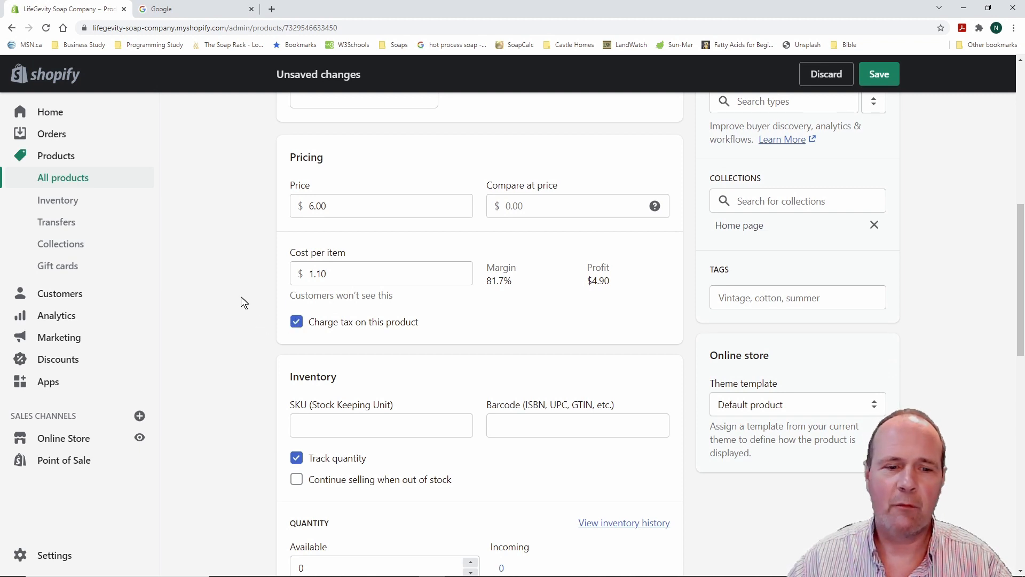
scroll(242, 297, "down", 4)
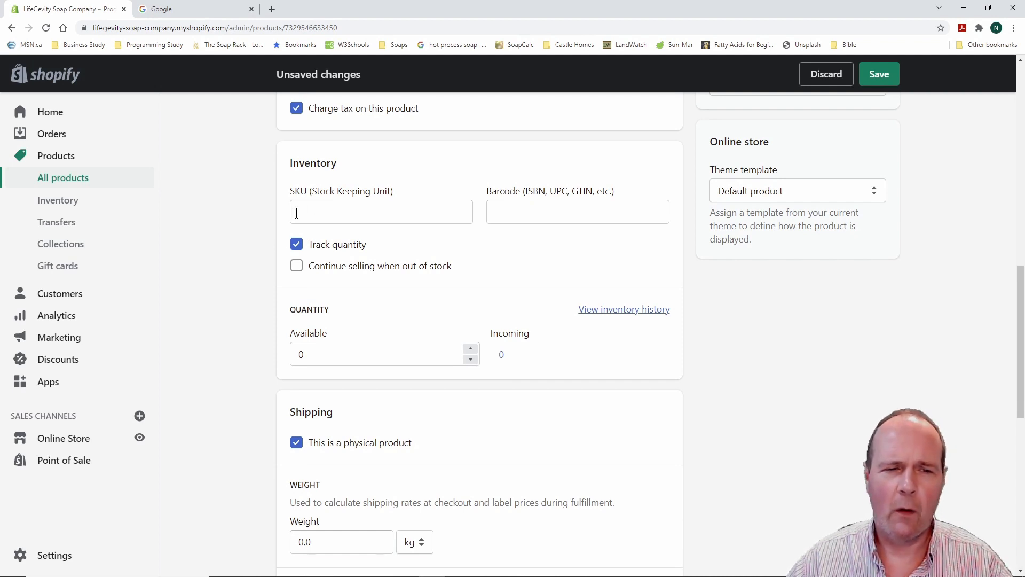
scroll(228, 255, "up", 2)
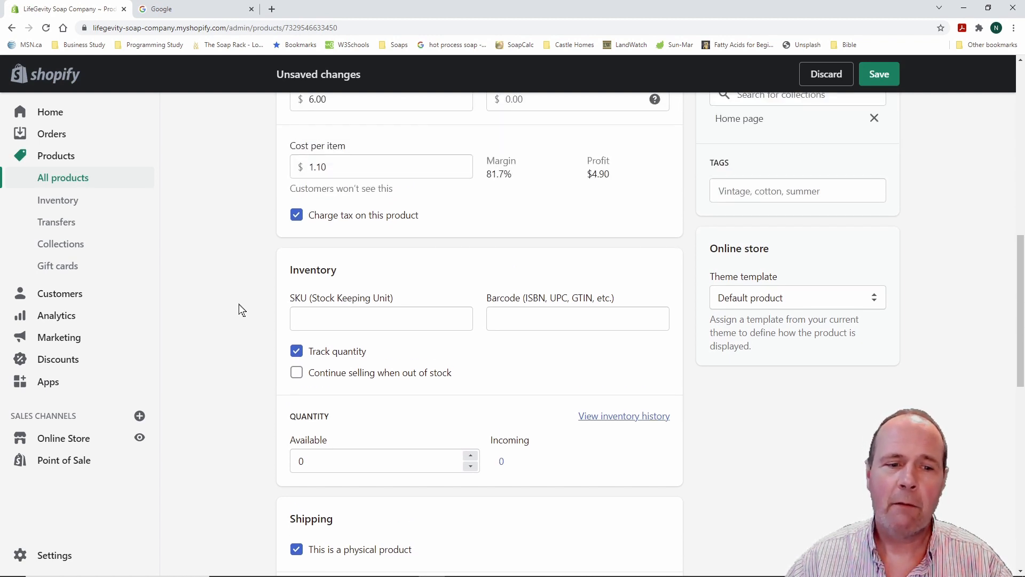
scroll(239, 312, "down", 2)
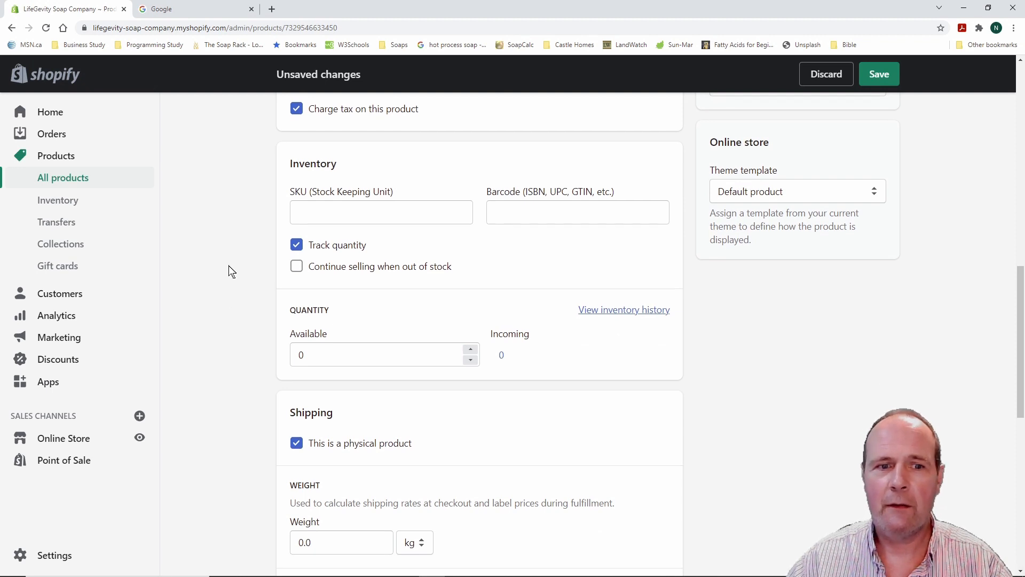
scroll(228, 266, "up", 1)
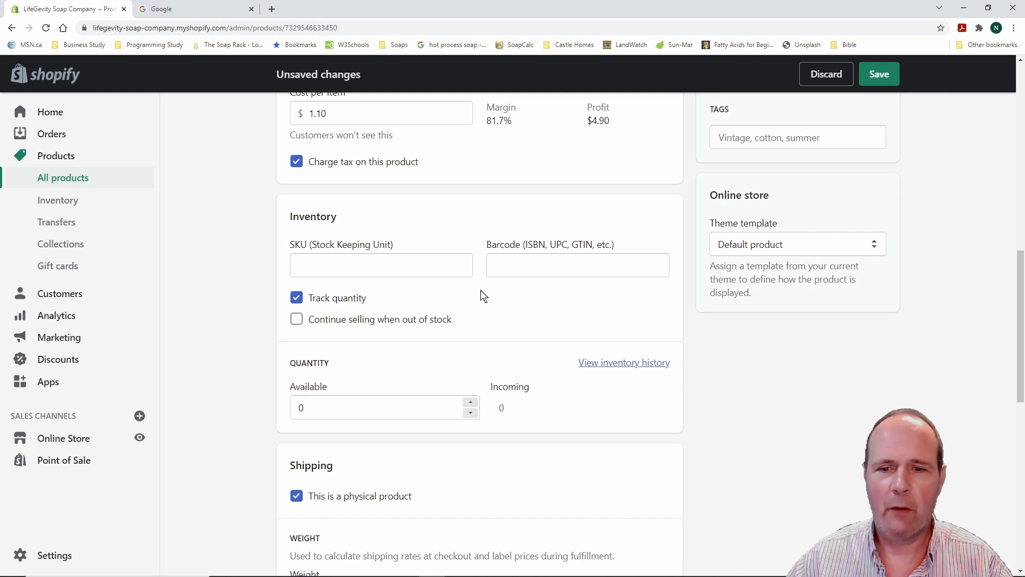
Enter SKU 123456 and enable Continue selling when out of stock
left_click(347, 267)
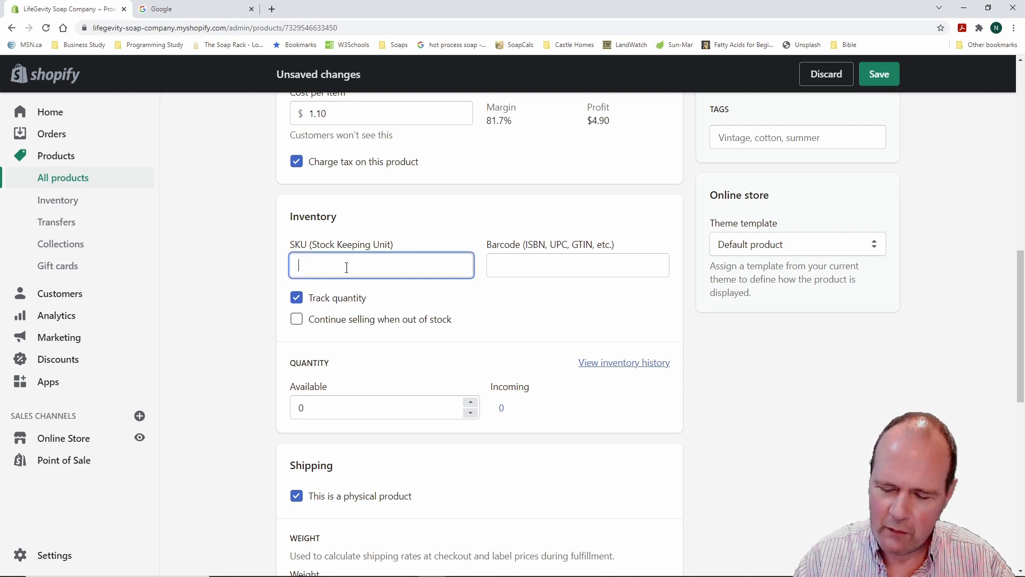
type("123456")
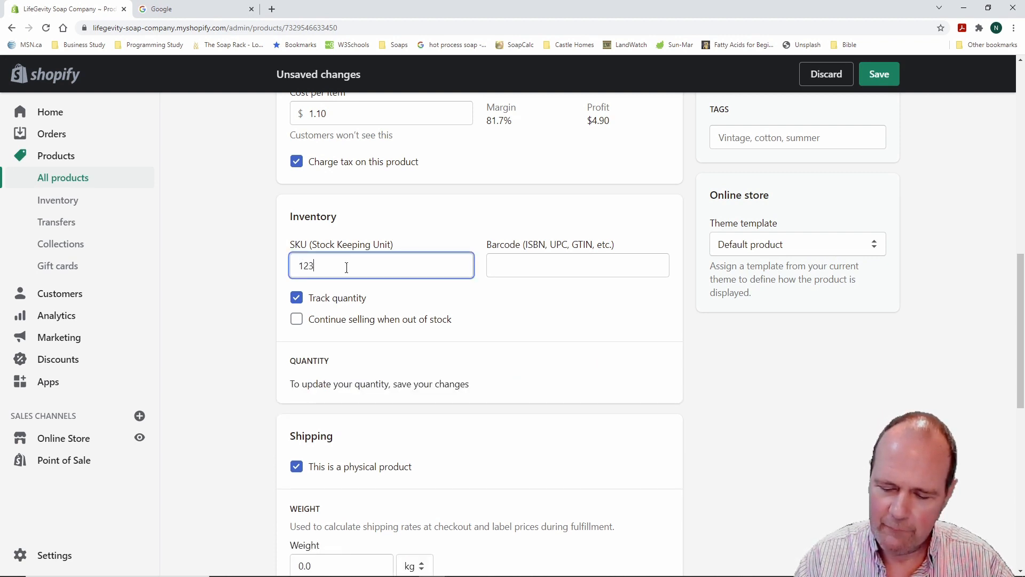
left_click(406, 292)
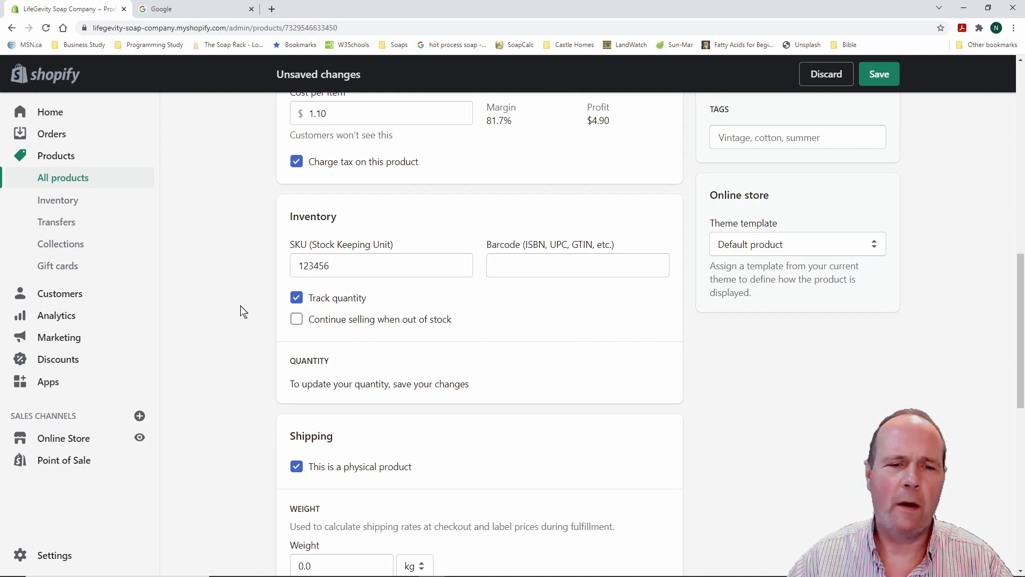
scroll(240, 307, "down", 1)
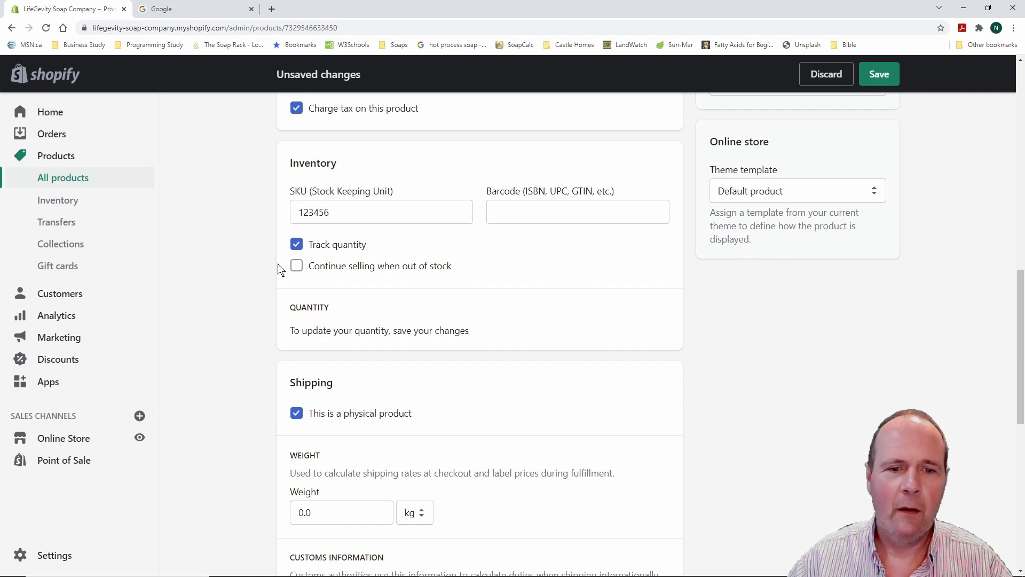
scroll(224, 286, "down", 1)
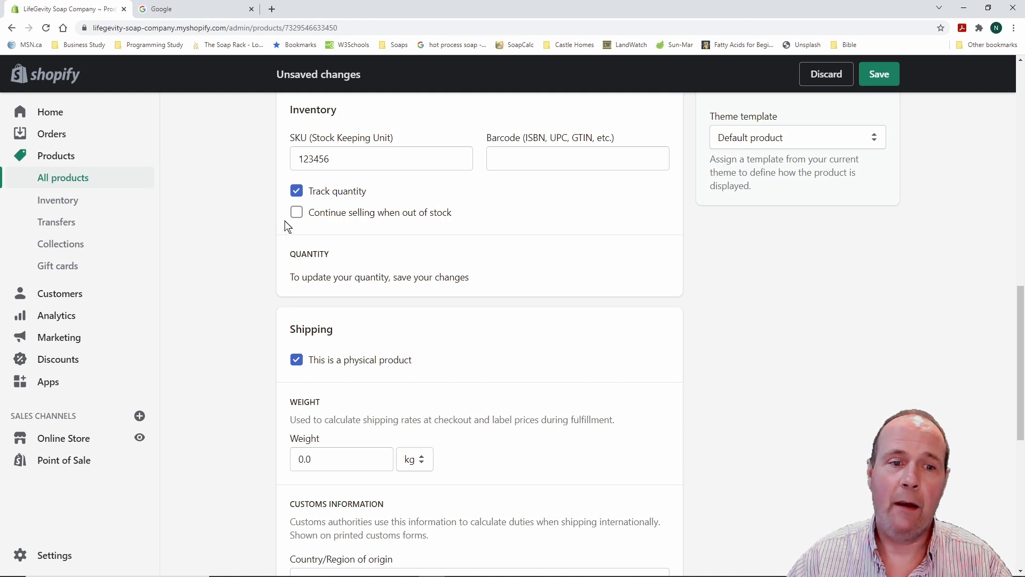
left_click(297, 213)
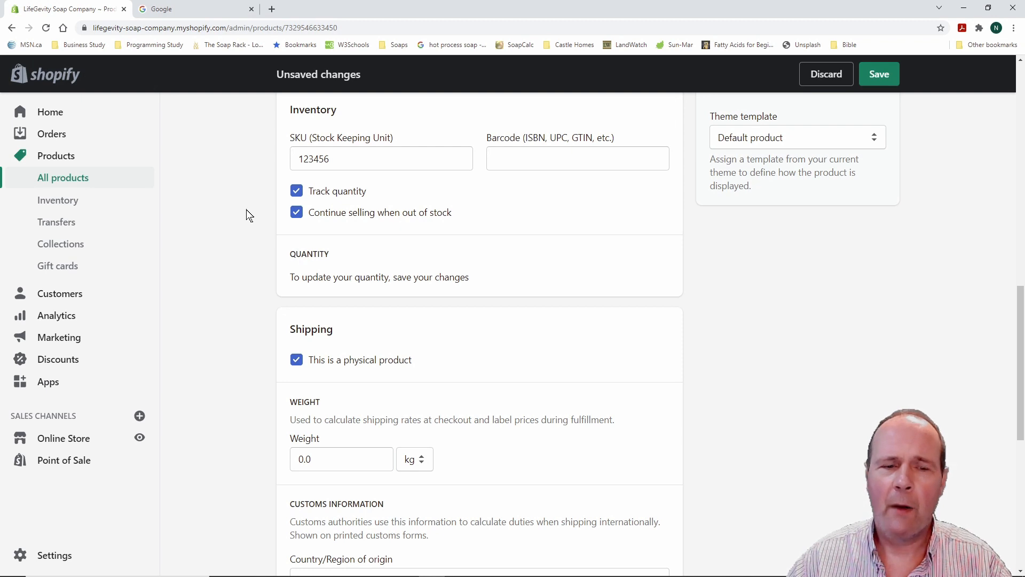
Switch the weight unit from kg to g and enter a 125 g shipping weight
scroll(247, 227, "down", 4)
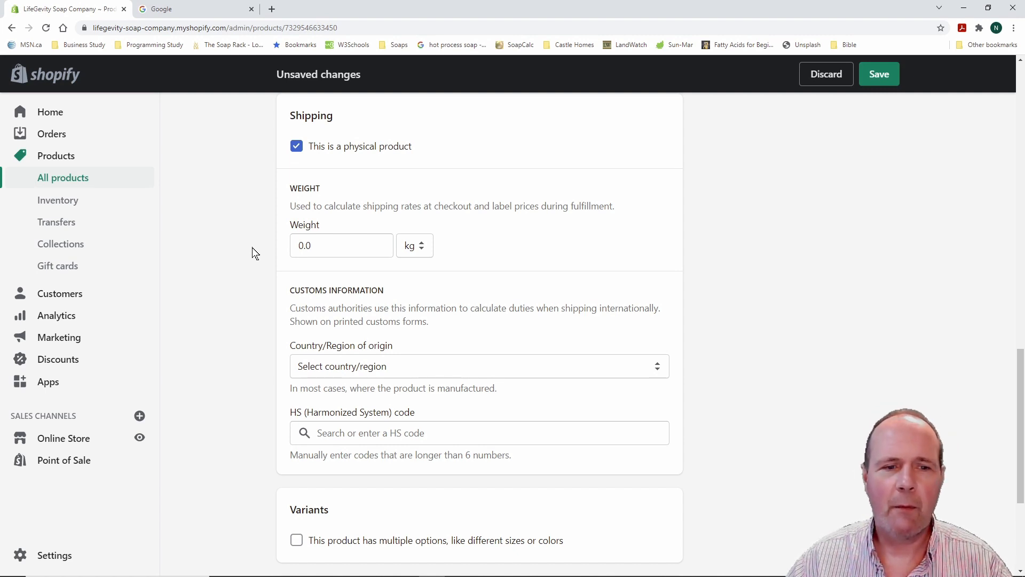
left_click_drag(311, 244, 288, 245)
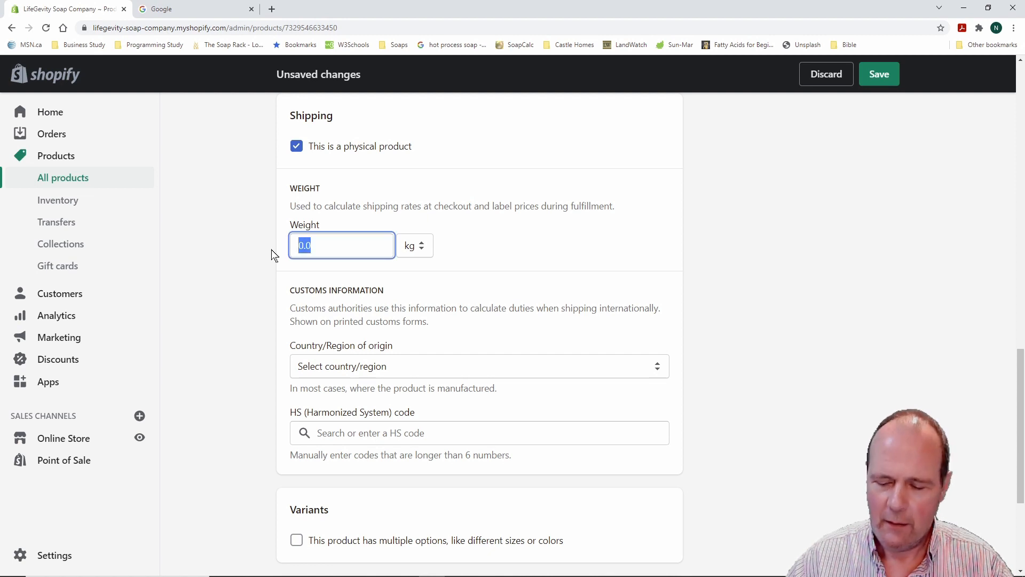
left_click(421, 248)
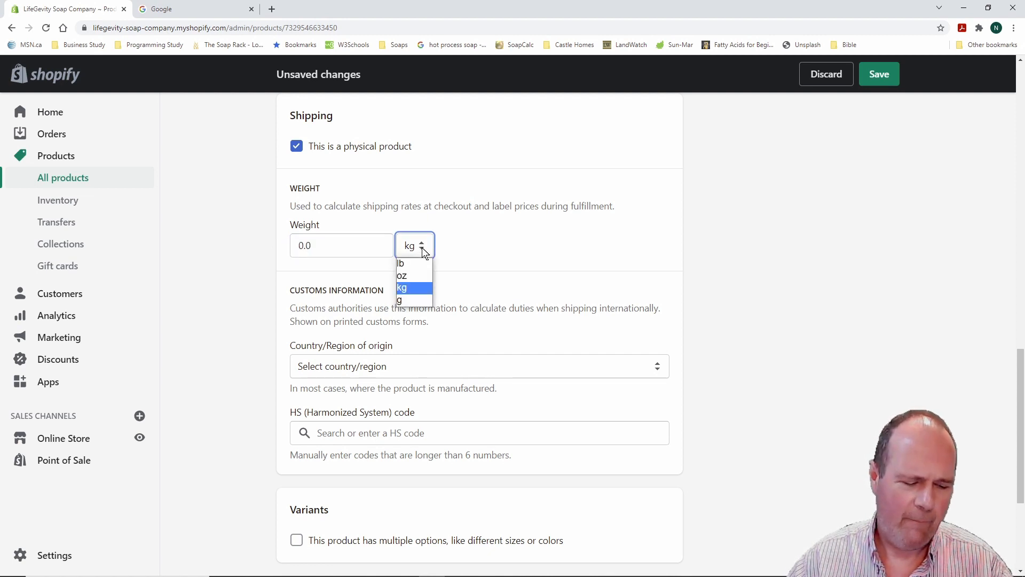
left_click(411, 299)
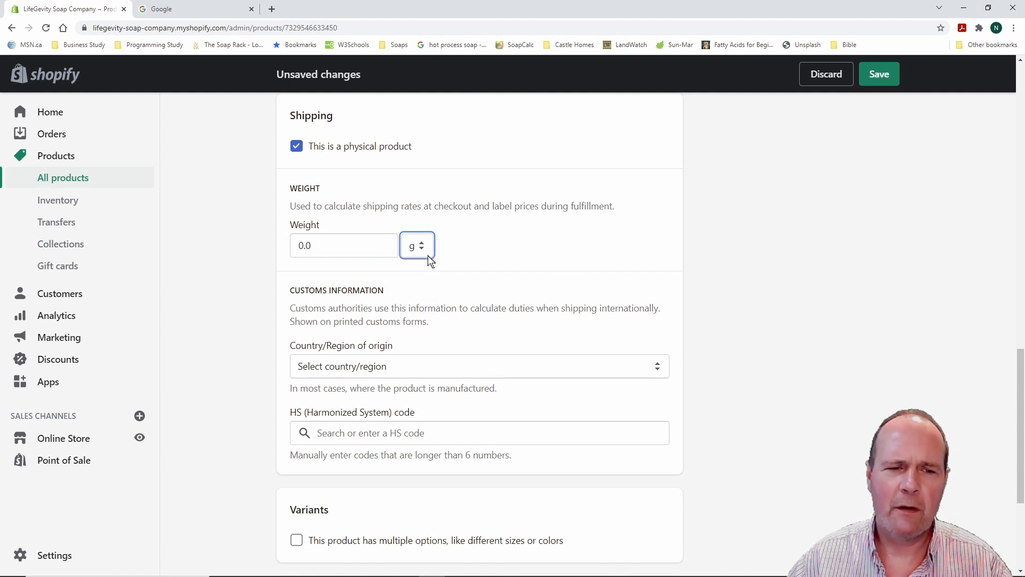
left_click_drag(297, 246, 326, 246)
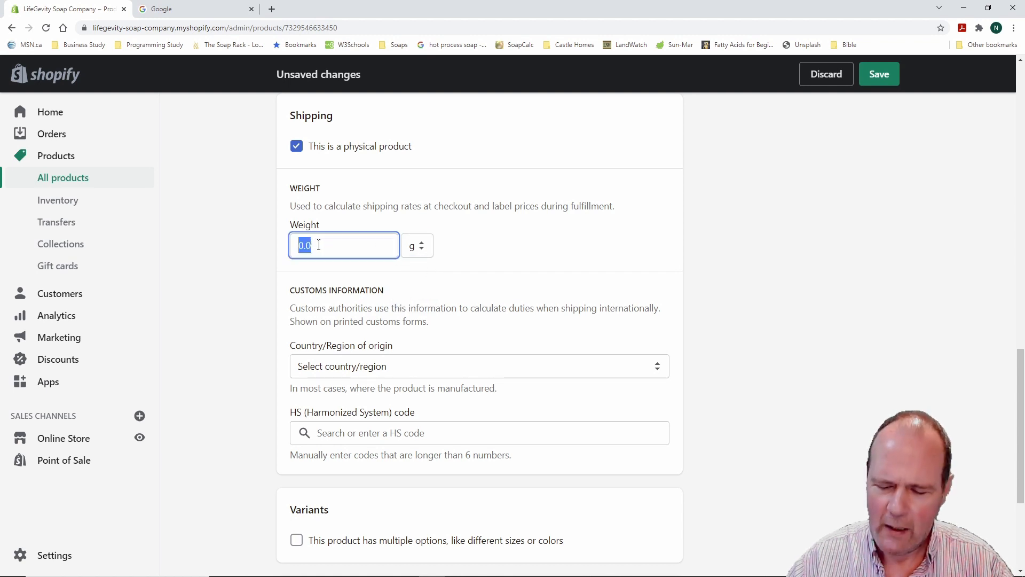
type("125")
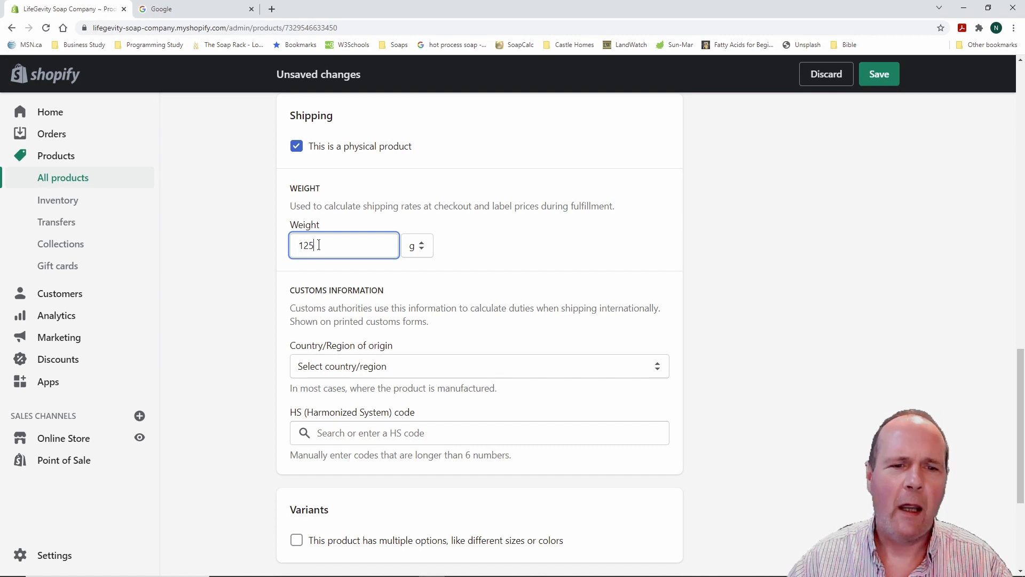
left_click(248, 245)
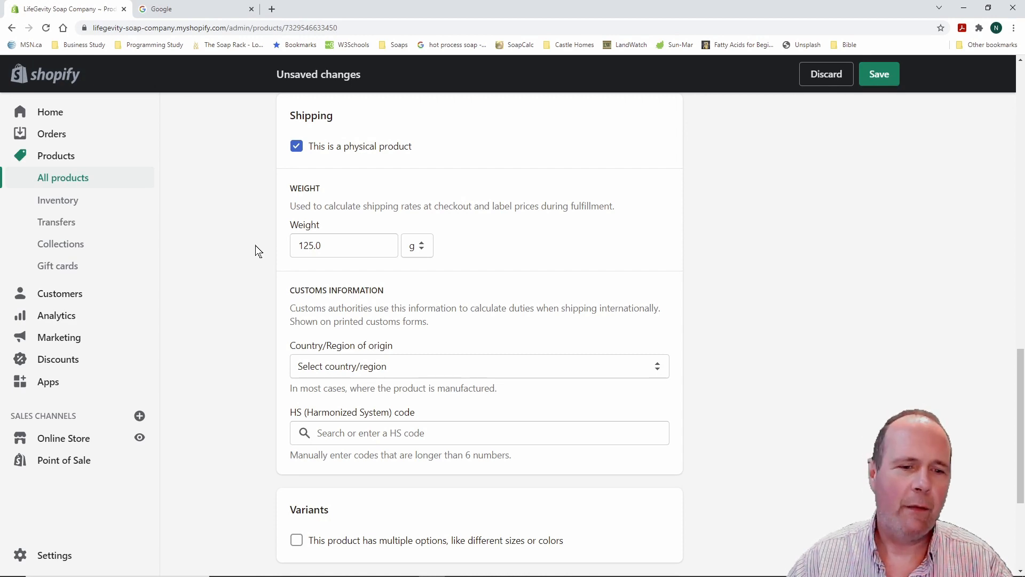
Set the customs country of origin to Canada and province of origin to Ontario
scroll(255, 245, "up", 2)
scroll(256, 246, "down", 5)
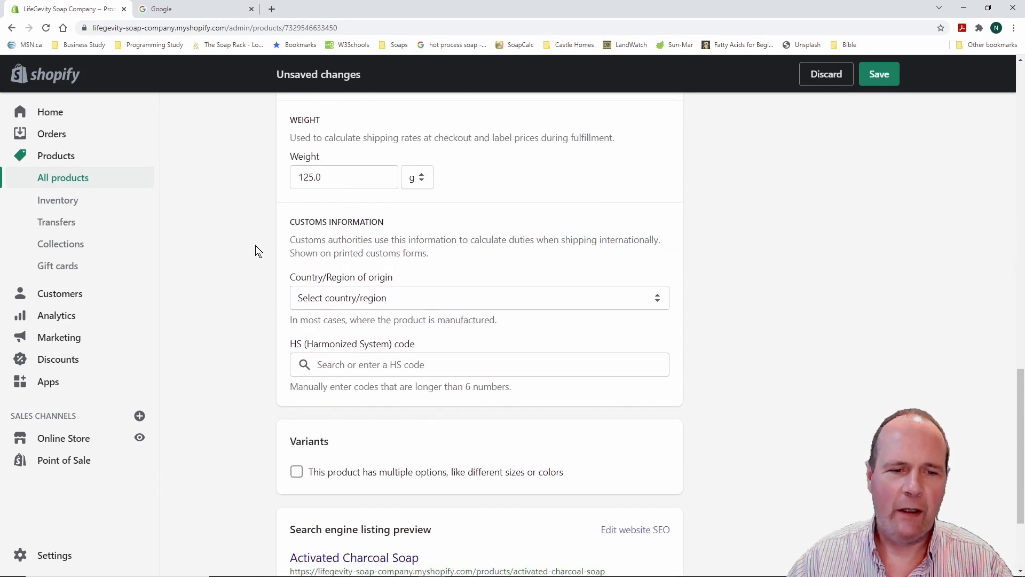
left_click(657, 206)
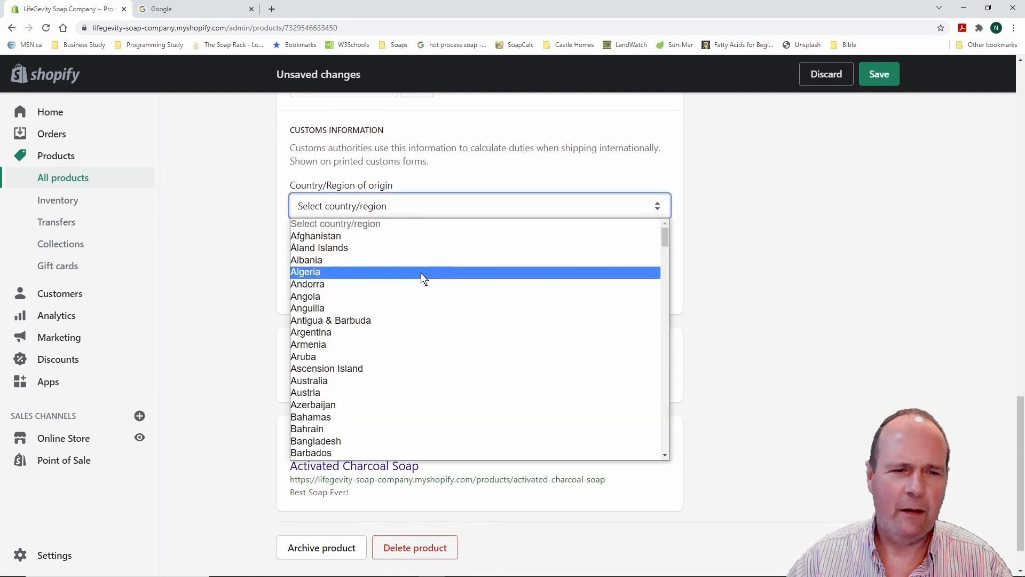
scroll(414, 284, "down", 10)
scroll(414, 283, "up", 4)
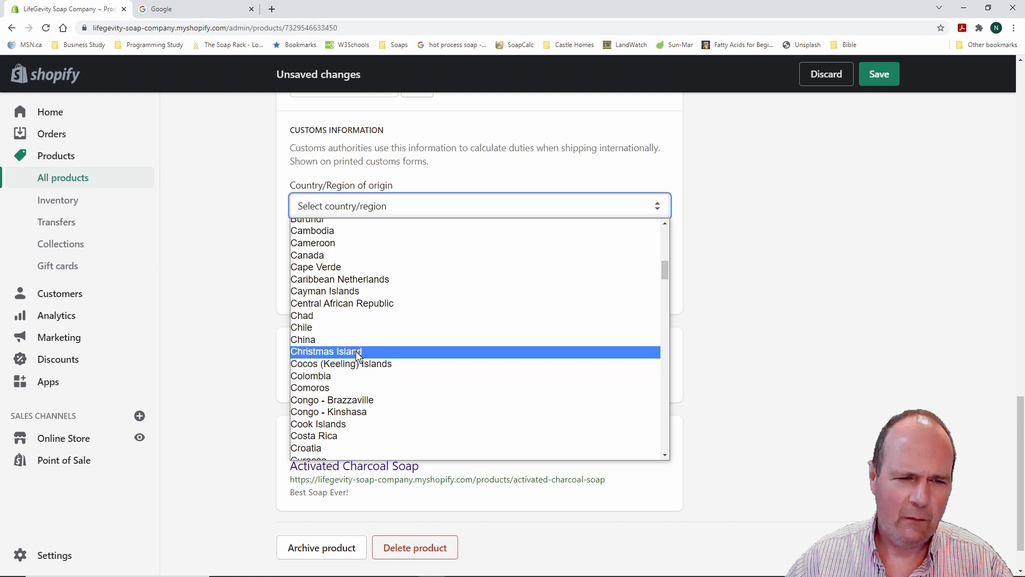
left_click(334, 254)
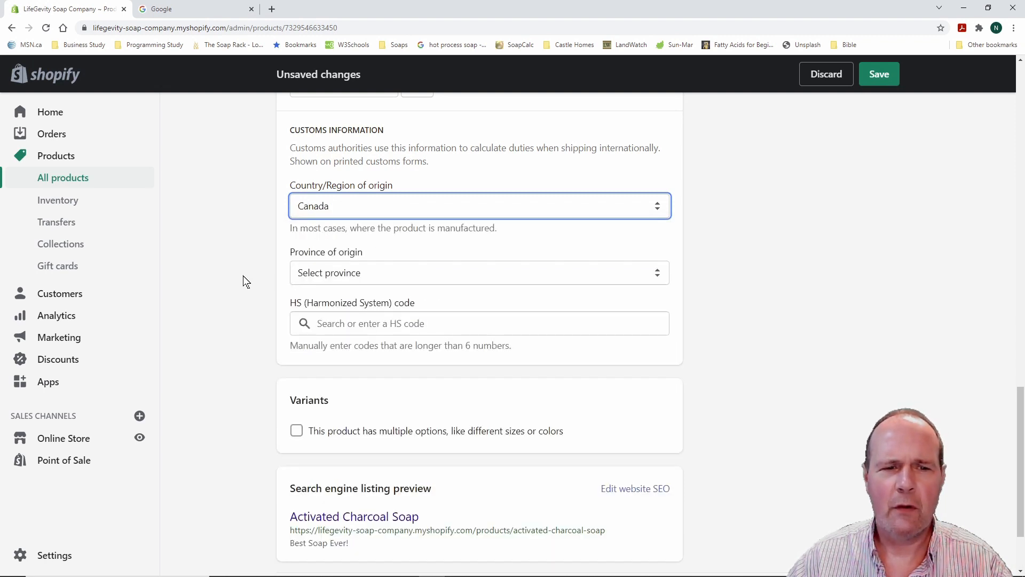
scroll(243, 275, "down", 1)
left_click(659, 219)
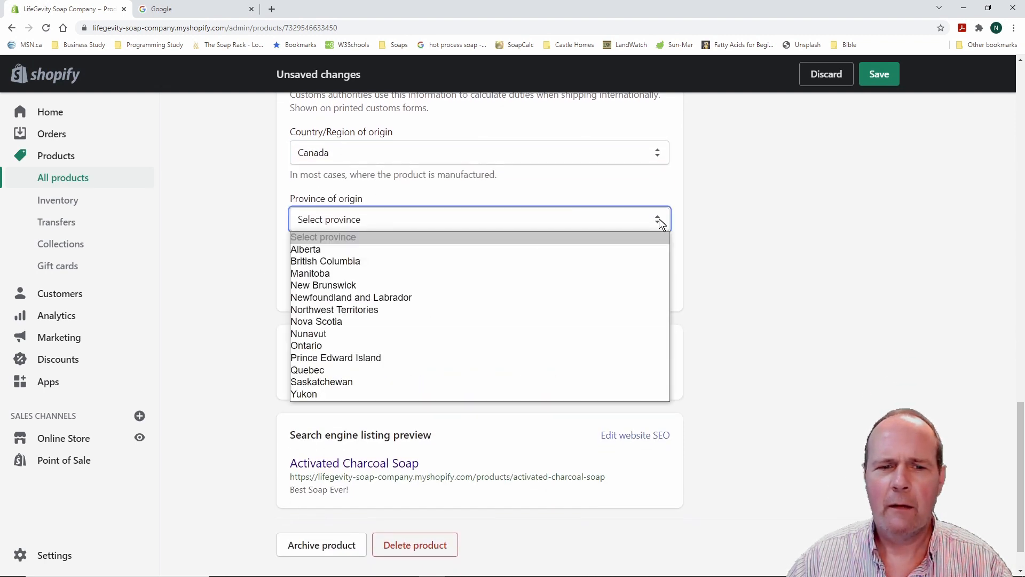
left_click(345, 345)
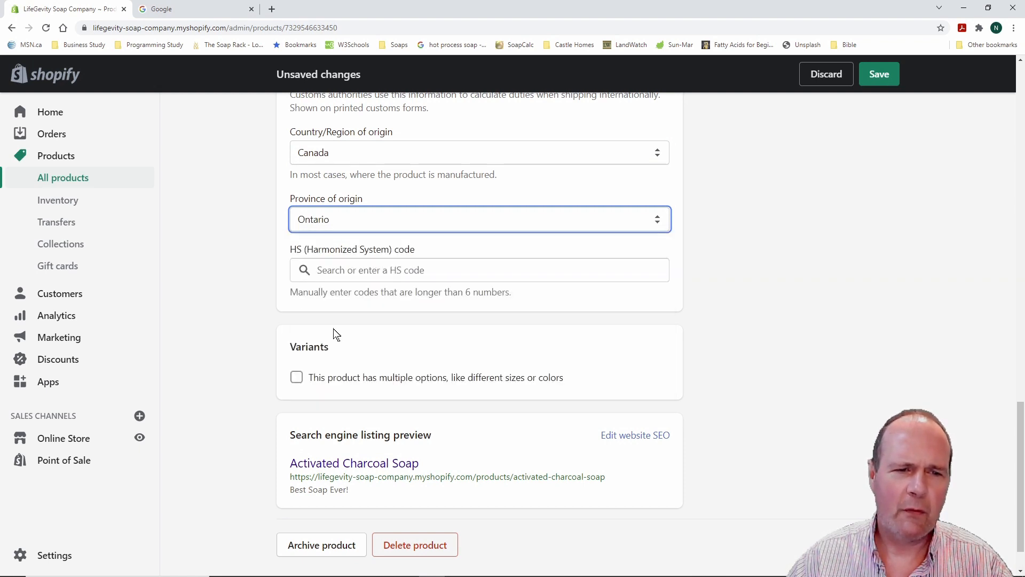
scroll(237, 280, "up", 2)
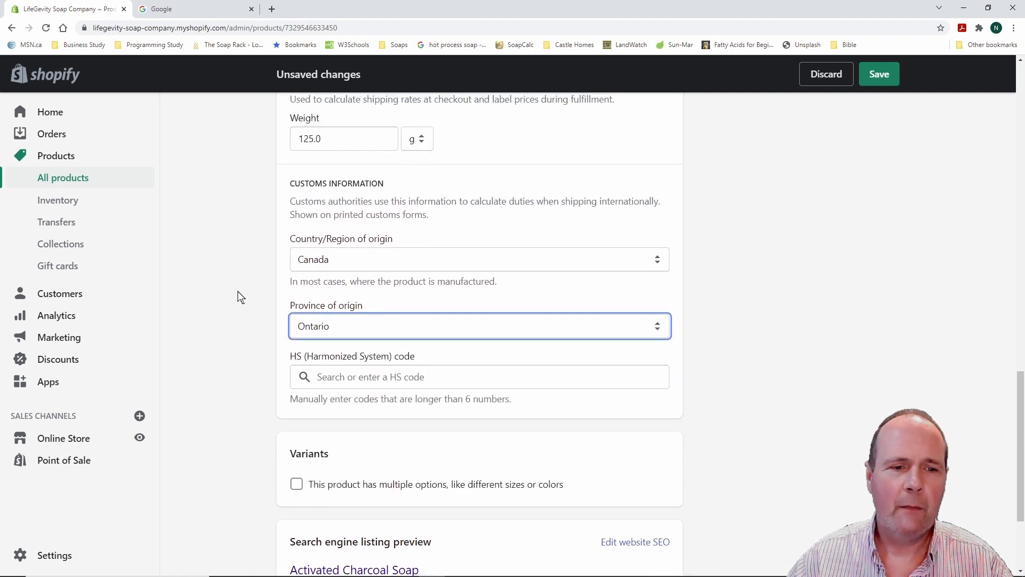
scroll(238, 320, "down", 2)
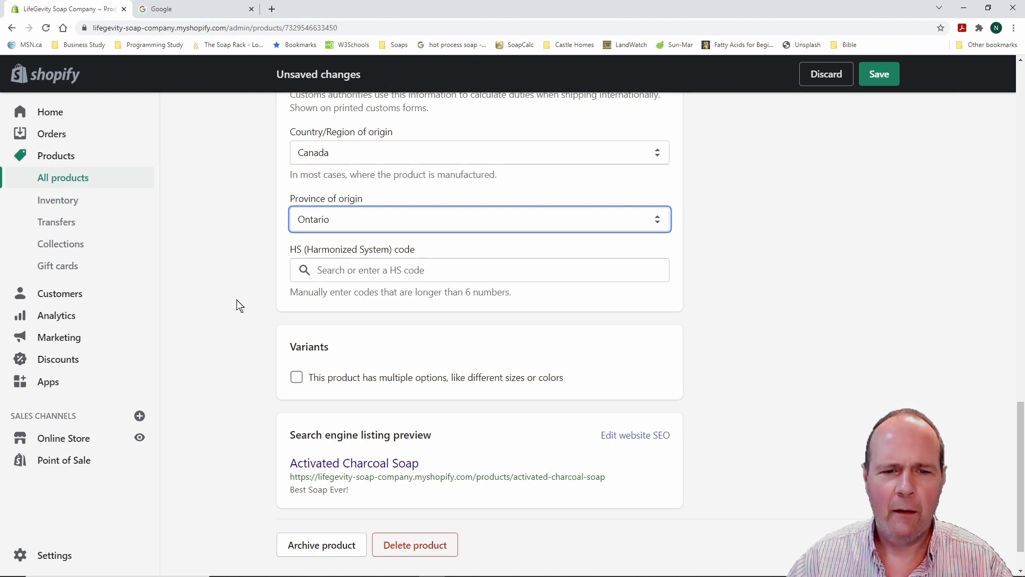
scroll(236, 299, "down", 1)
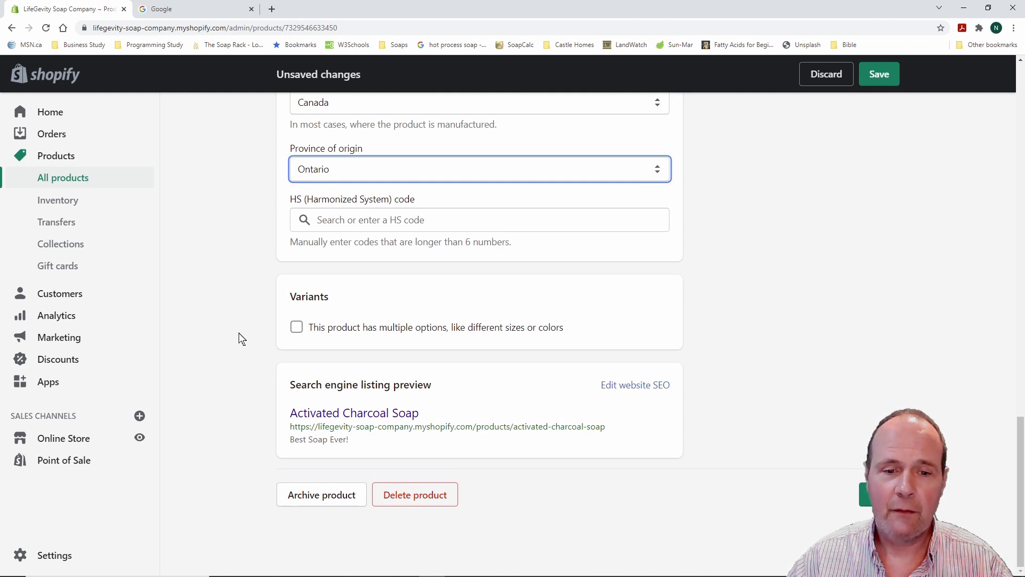
scroll(239, 332, "up", 8)
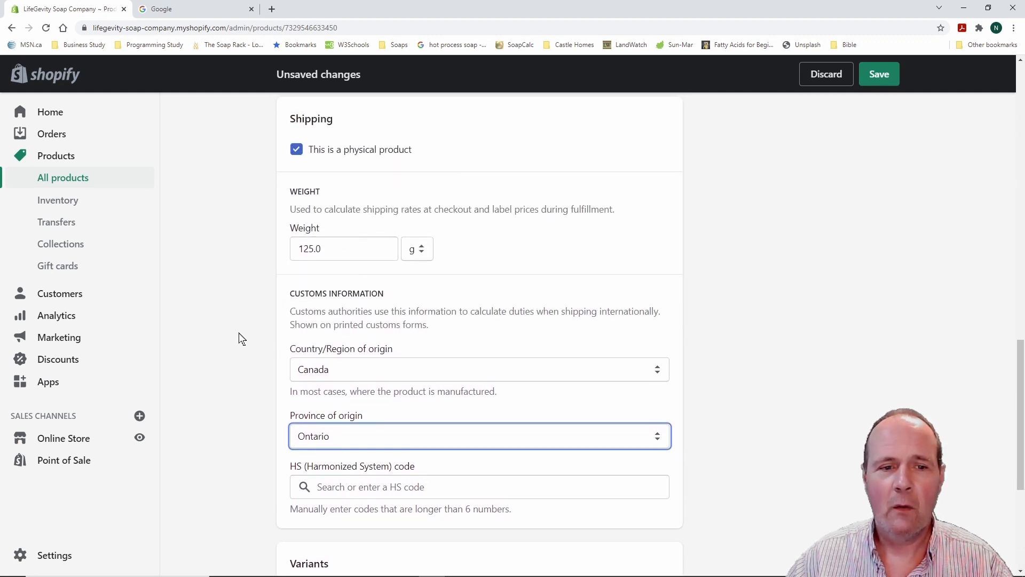
scroll(239, 333, "up", 5)
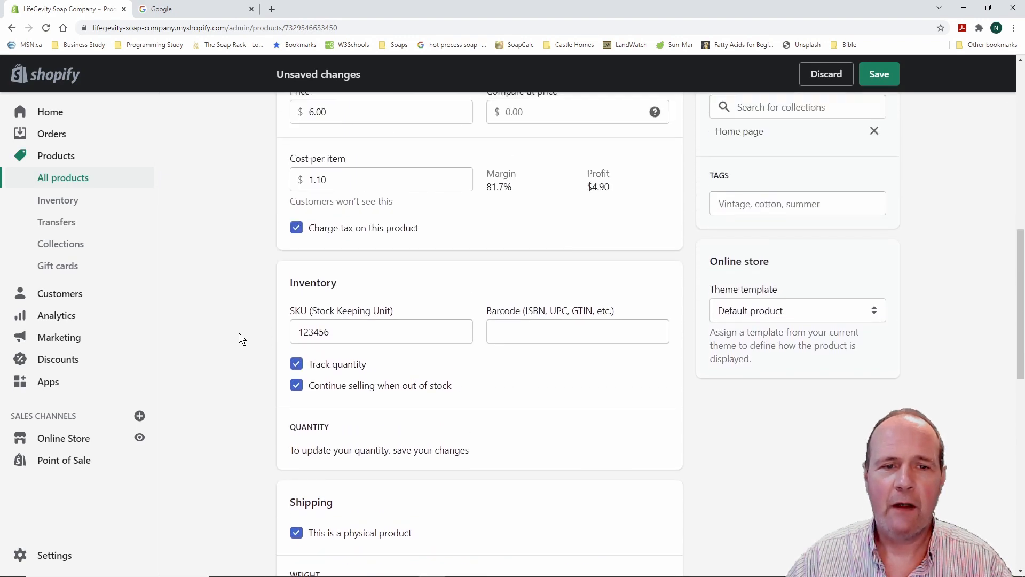
scroll(238, 333, "up", 4)
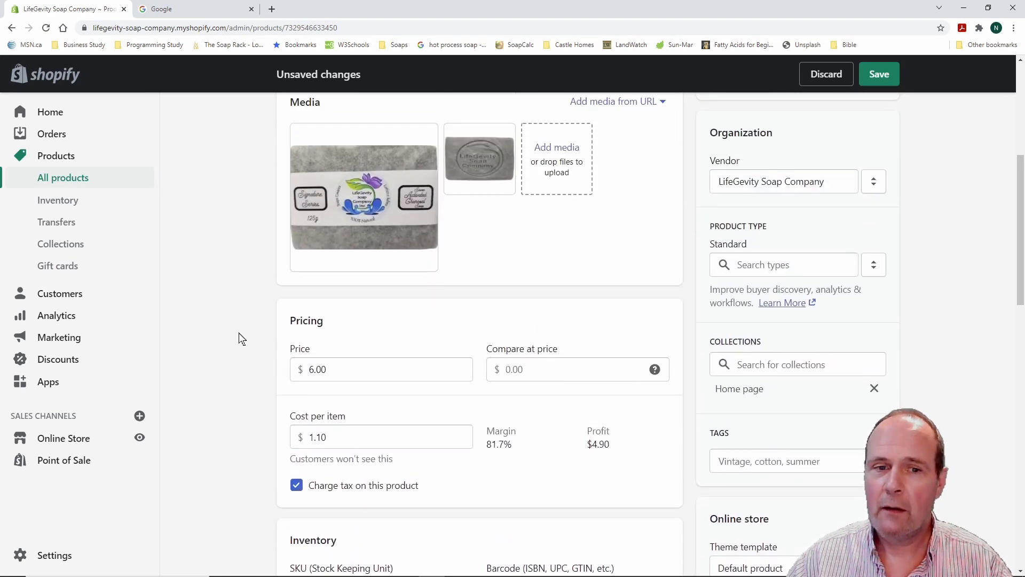
scroll(239, 333, "down", 12)
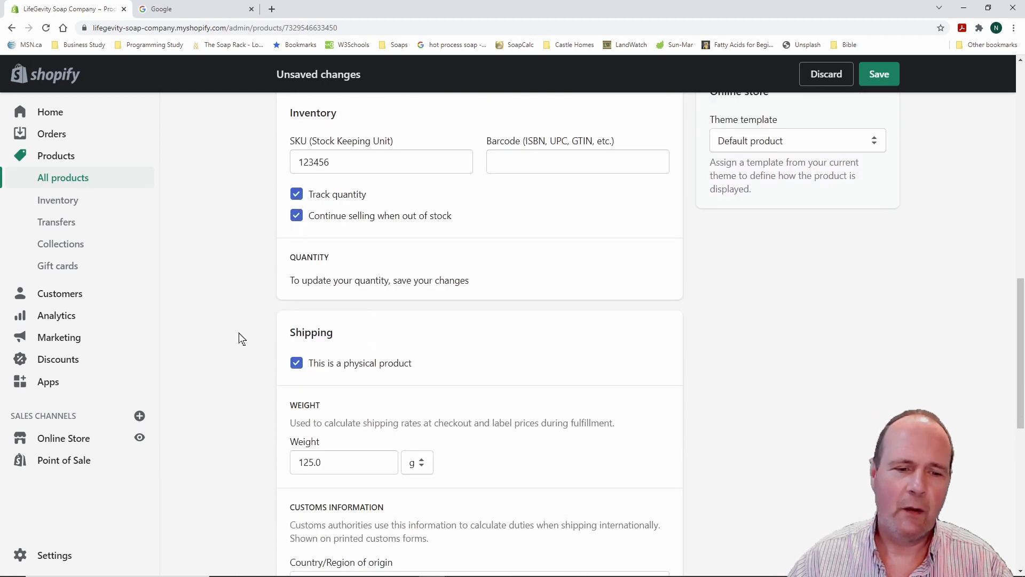
scroll(239, 333, "down", 5)
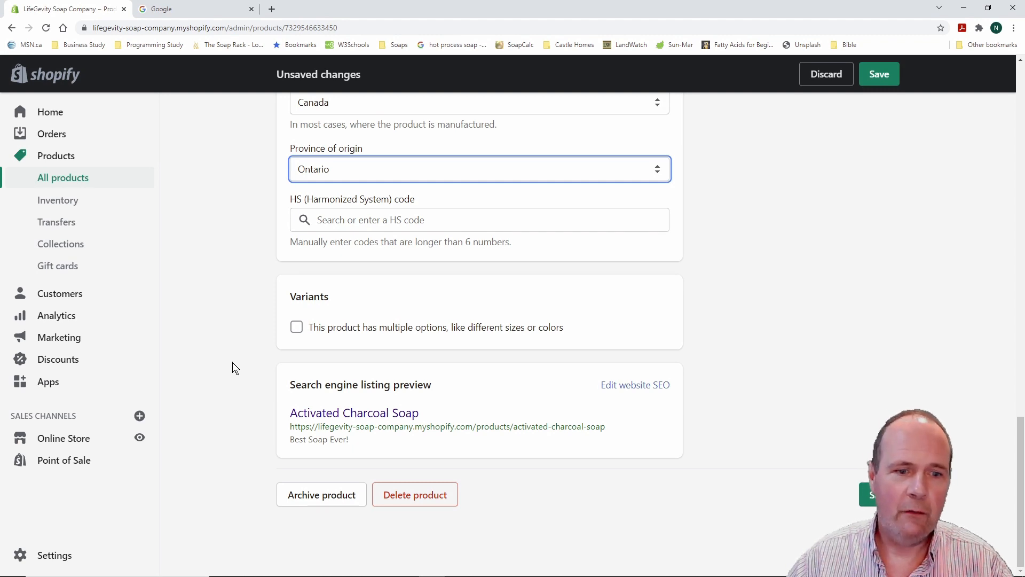
left_click(297, 328)
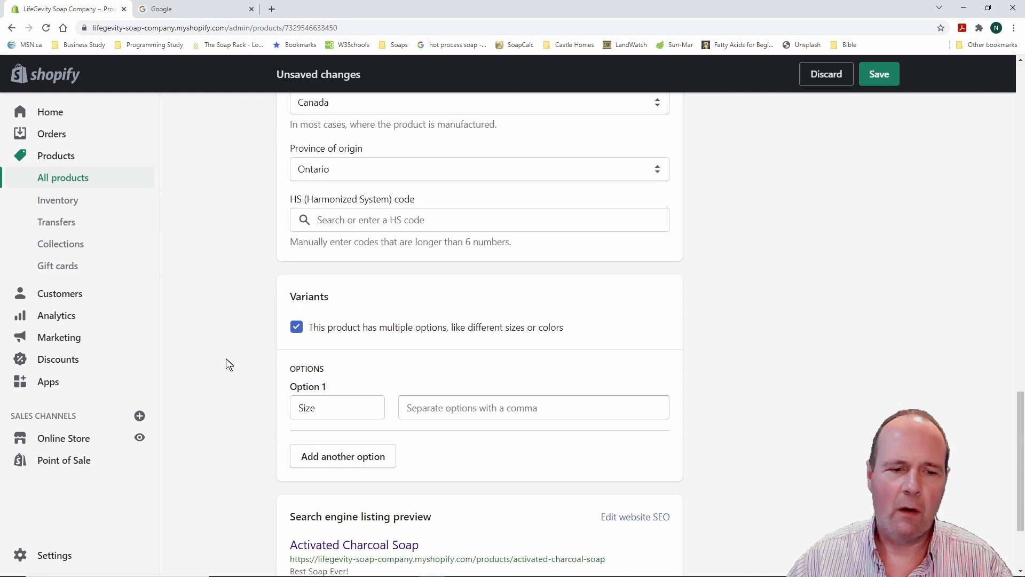
scroll(226, 364, "down", 2)
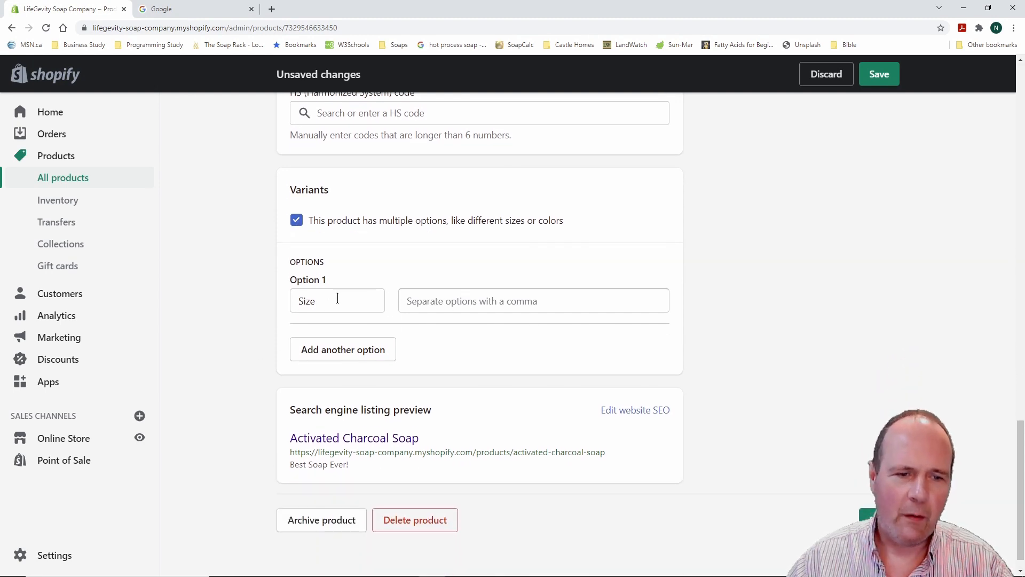
left_click(297, 221)
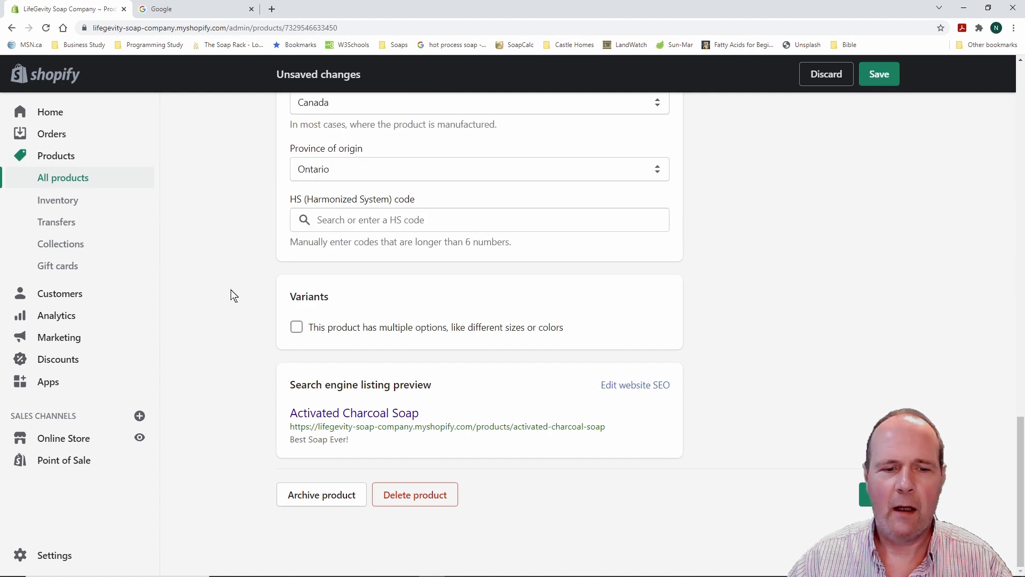
scroll(230, 296, "up", 3)
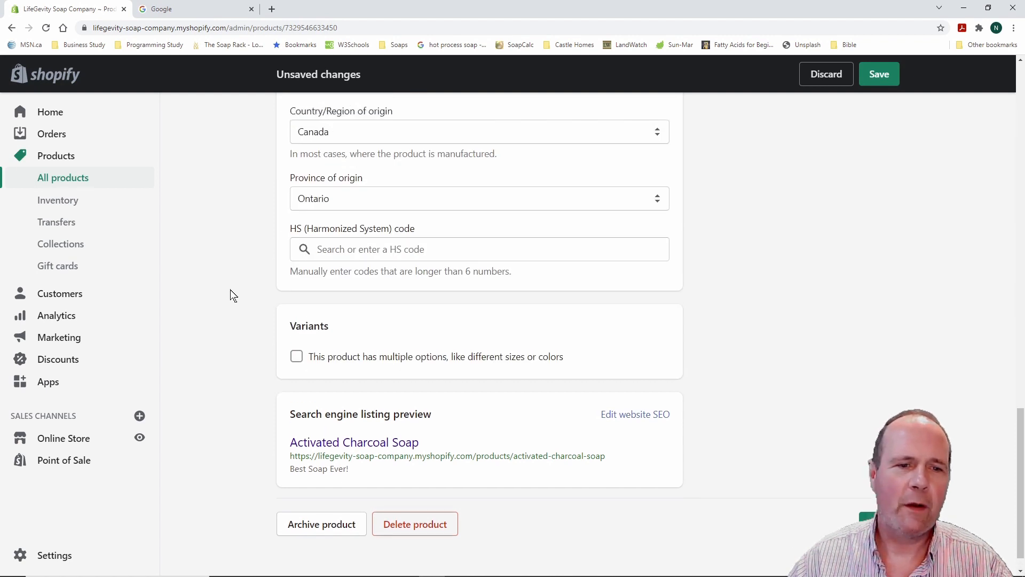
scroll(230, 295, "down", 3)
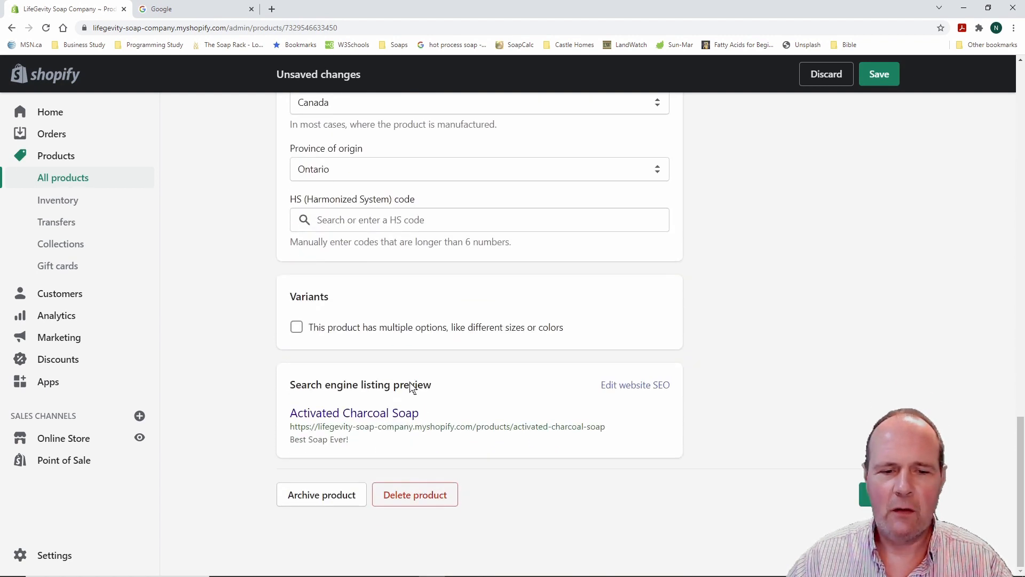
Add 'All-Natural Soap, synthetic free soap' after 'Best Soap Ever' in the SEO description
left_click(652, 388)
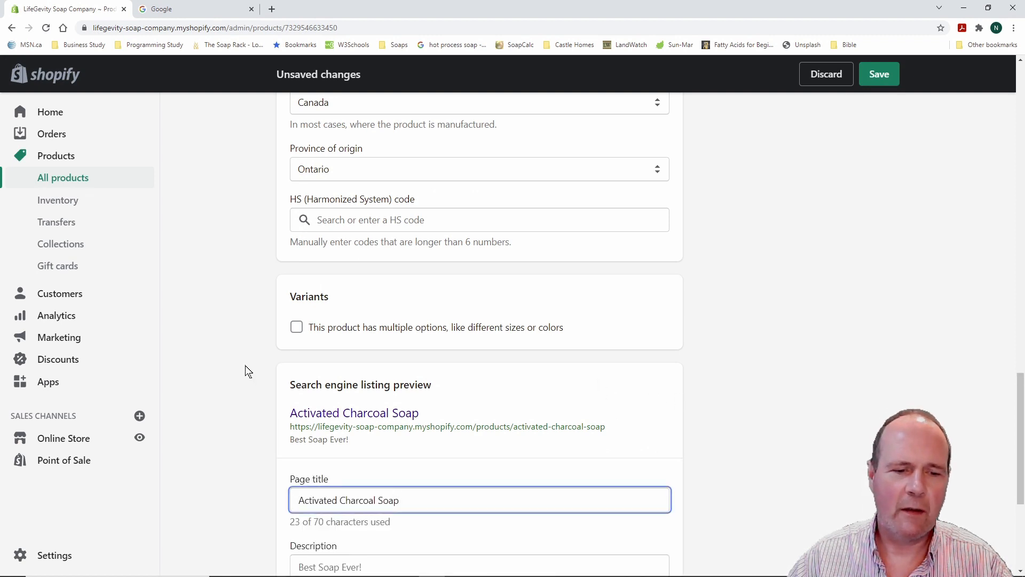
scroll(242, 349, "down", 4)
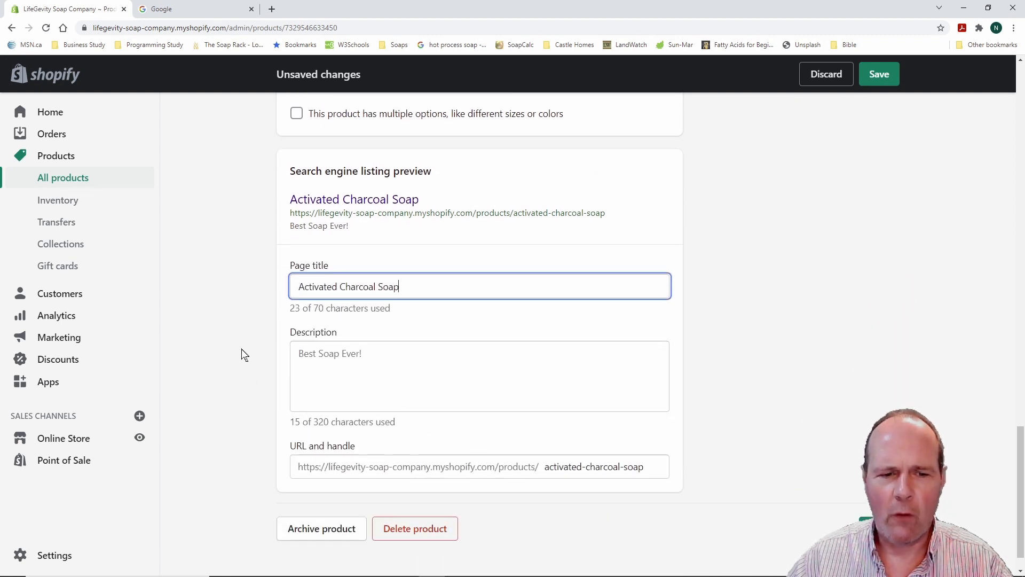
left_click(371, 355)
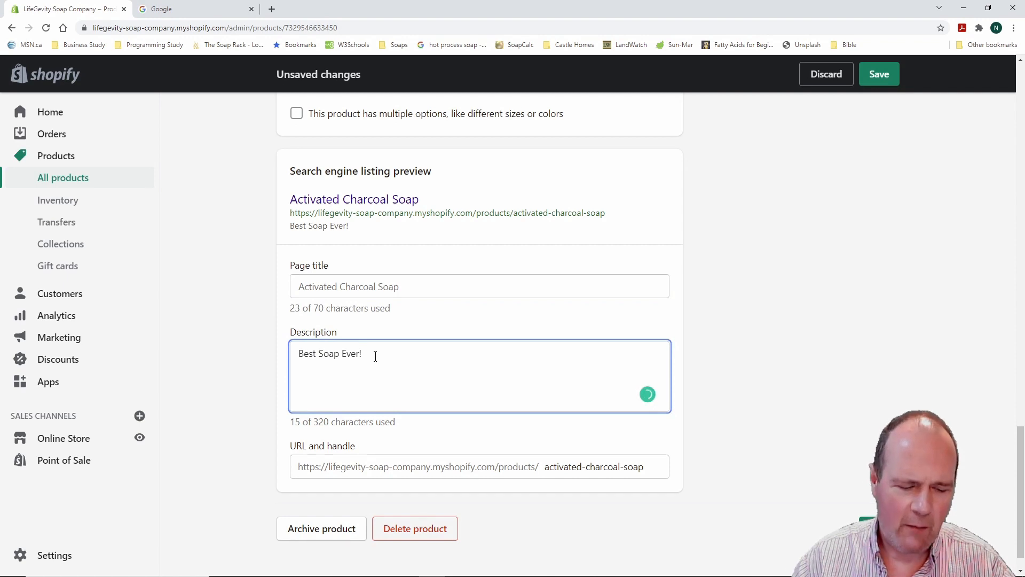
type("All-")
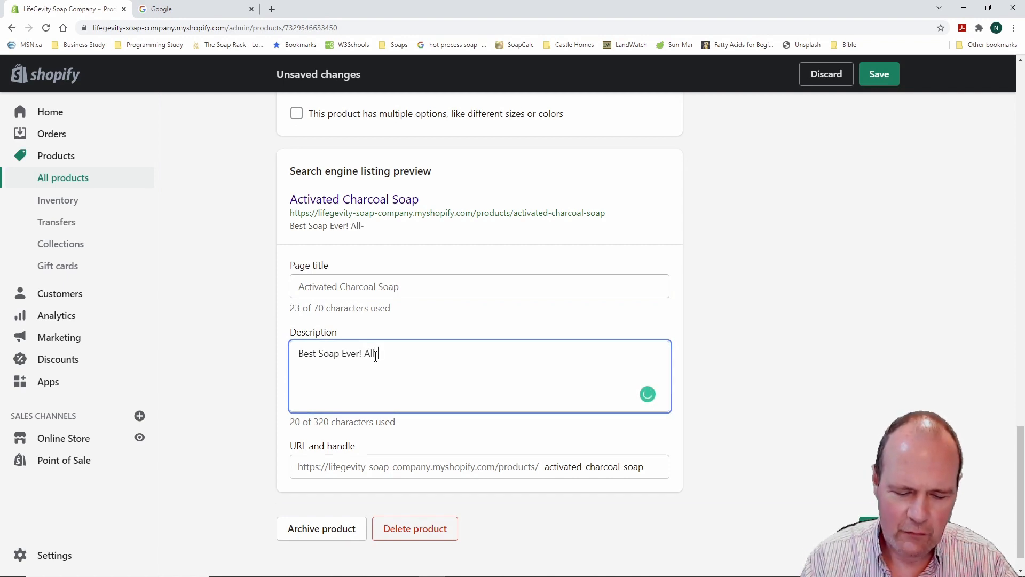
type("Natural Soap")
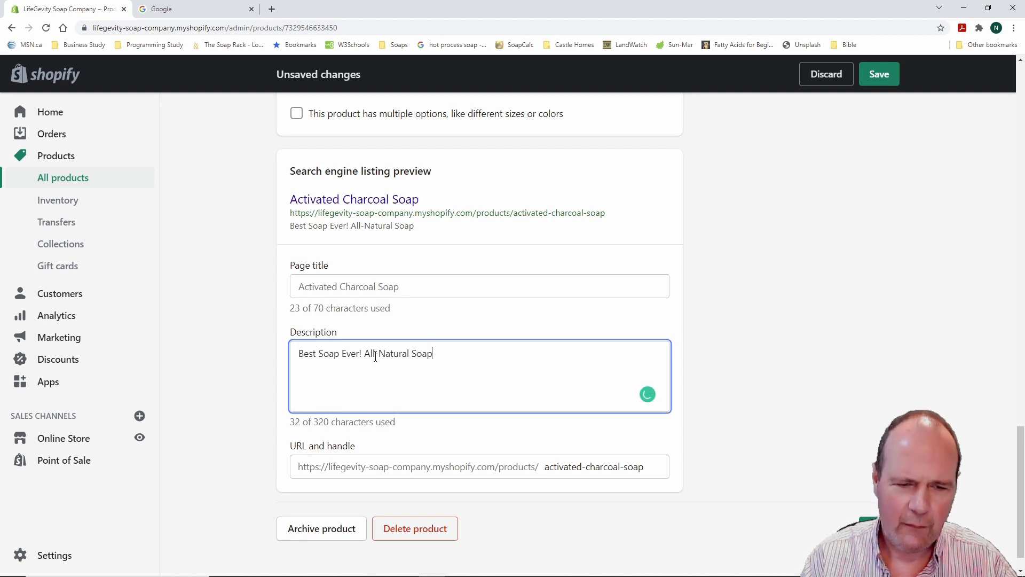
type(",")
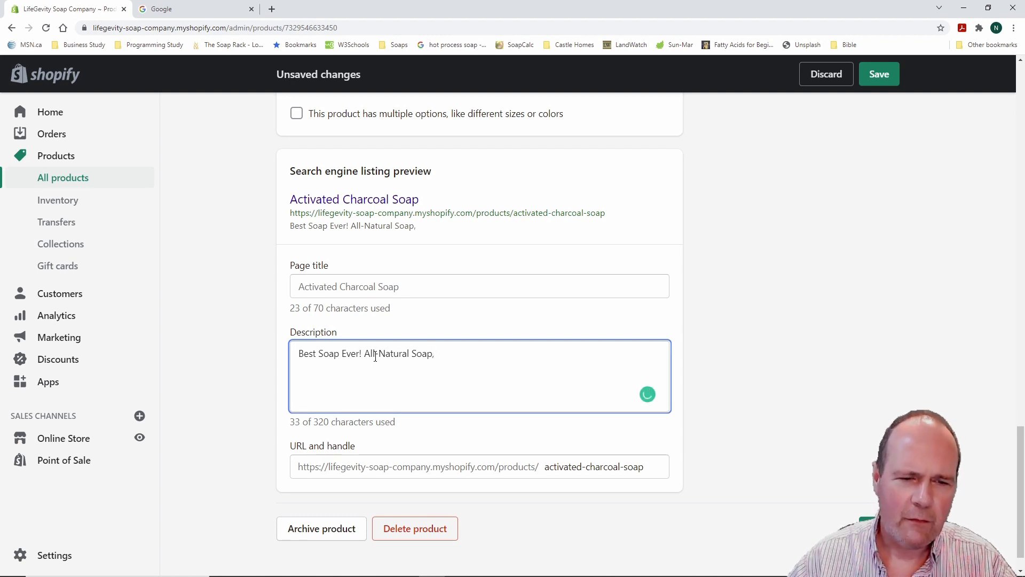
left_click(362, 355)
key("BackSpace")
type(", ")
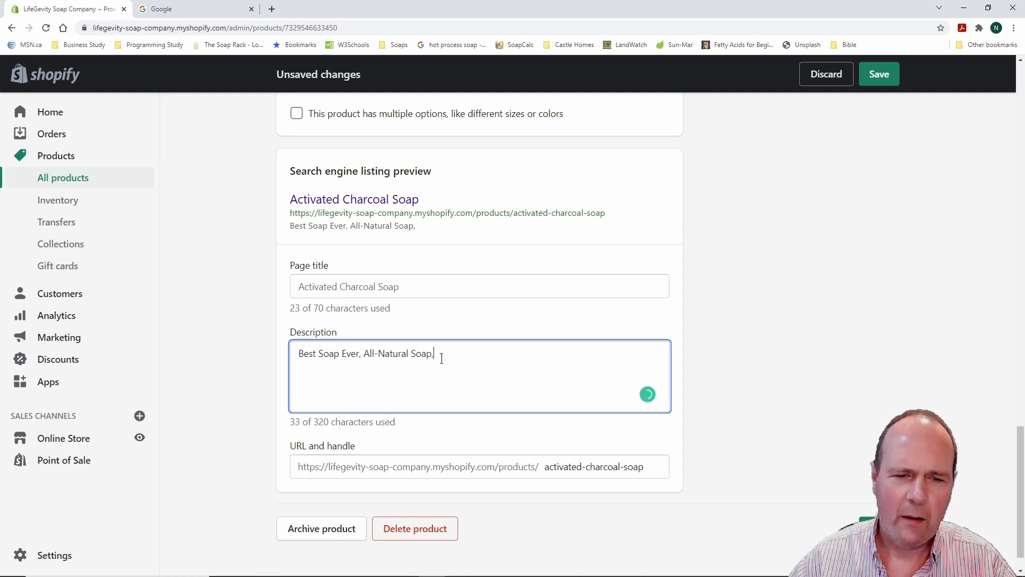
type("sy")
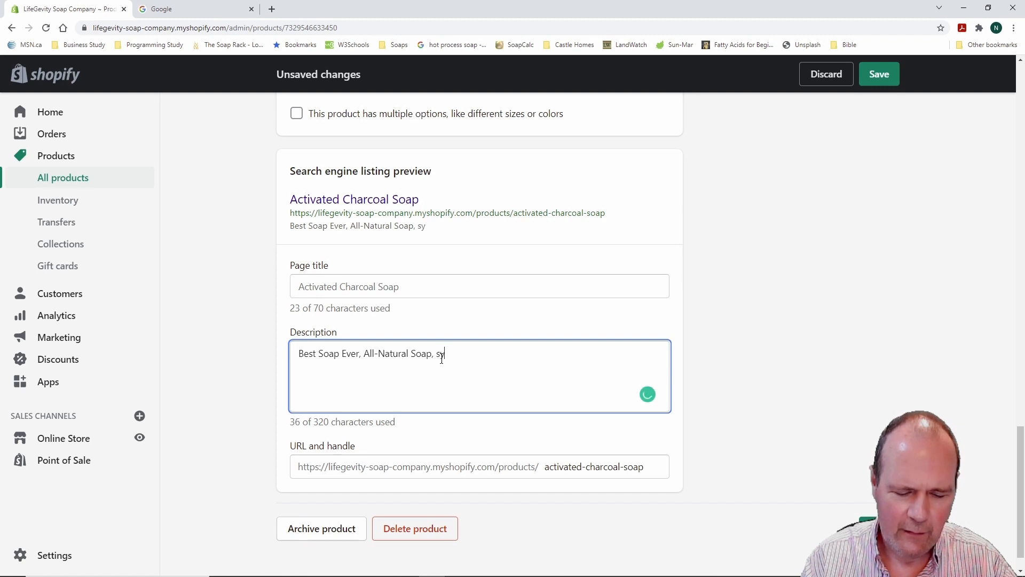
type("nthe")
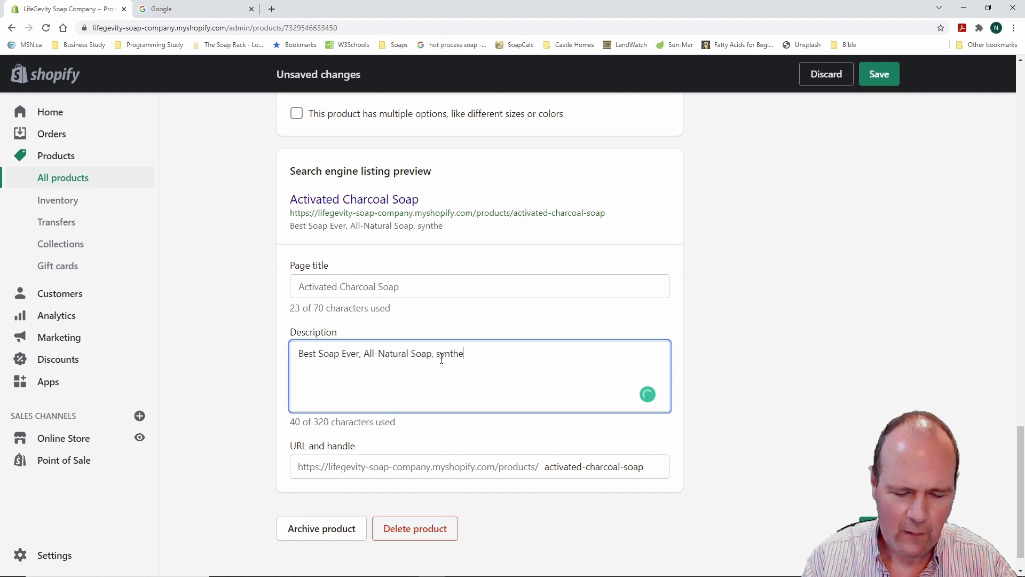
type("tic free soap")
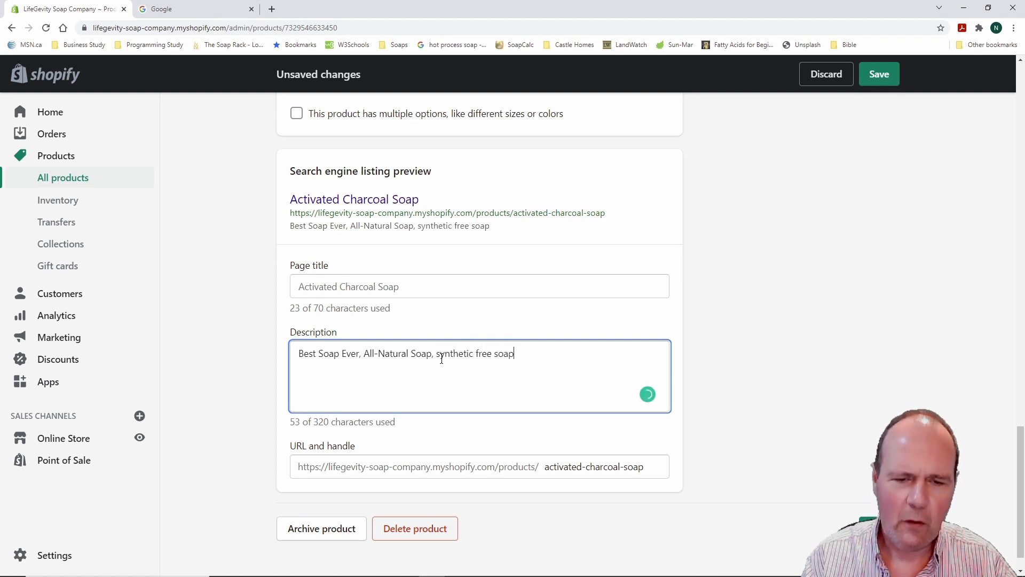
type(",")
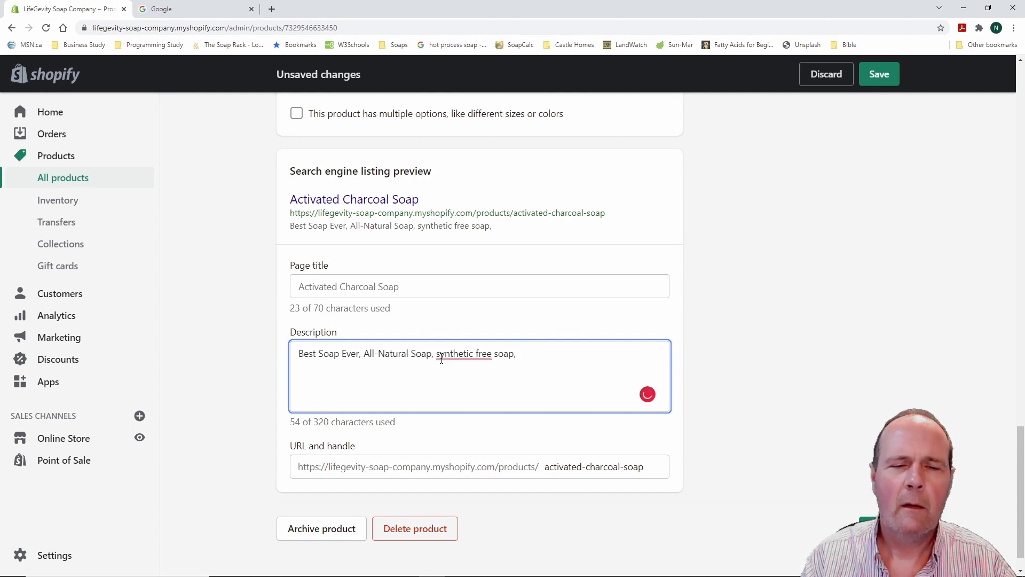
Fix the punctuation so the description ends 'synthetic free soap.' with no hyphen
right_click(462, 354)
left_click_drag(459, 354, 456, 354)
left_click(470, 389)
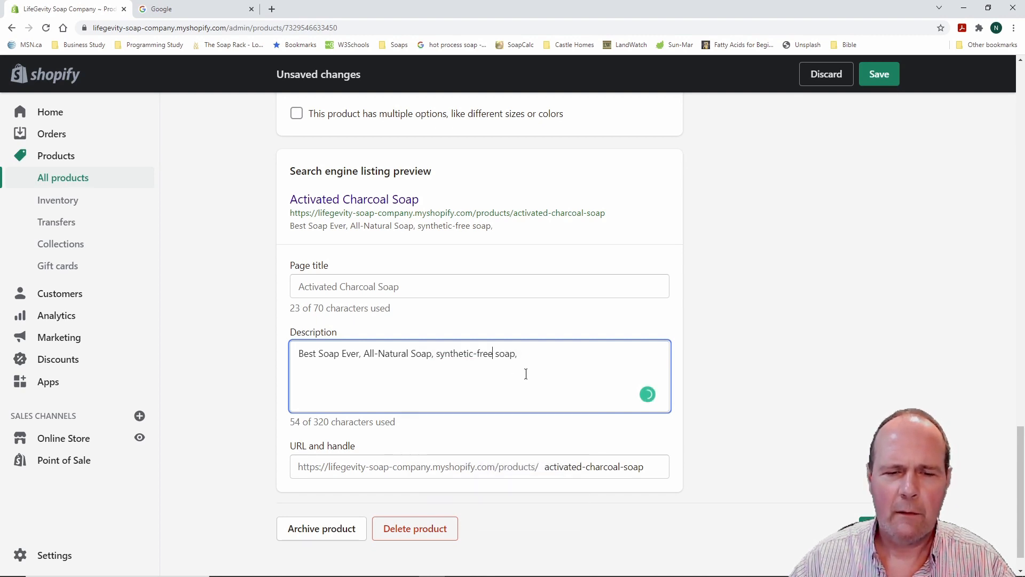
left_click(474, 354)
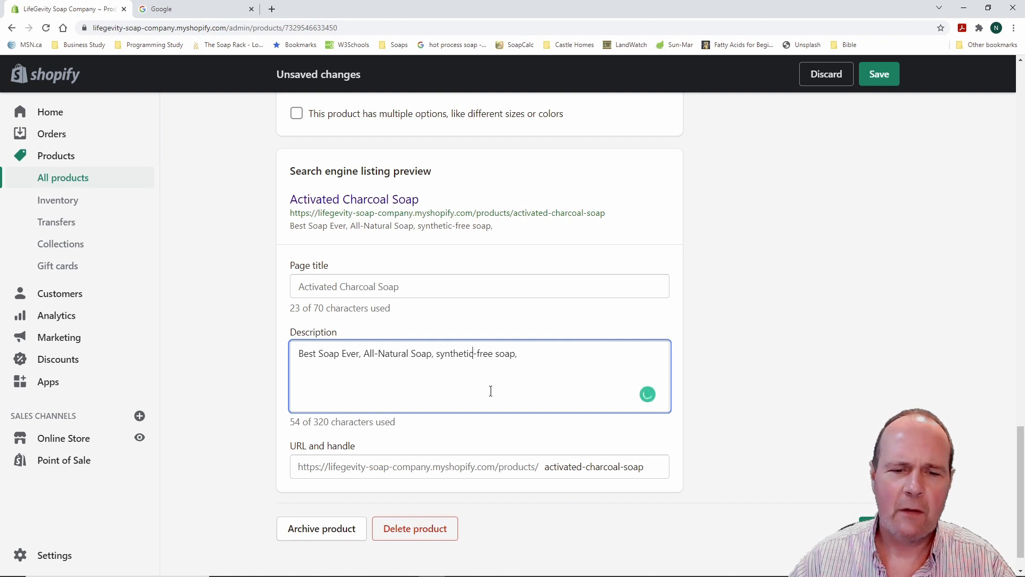
key("Delete")
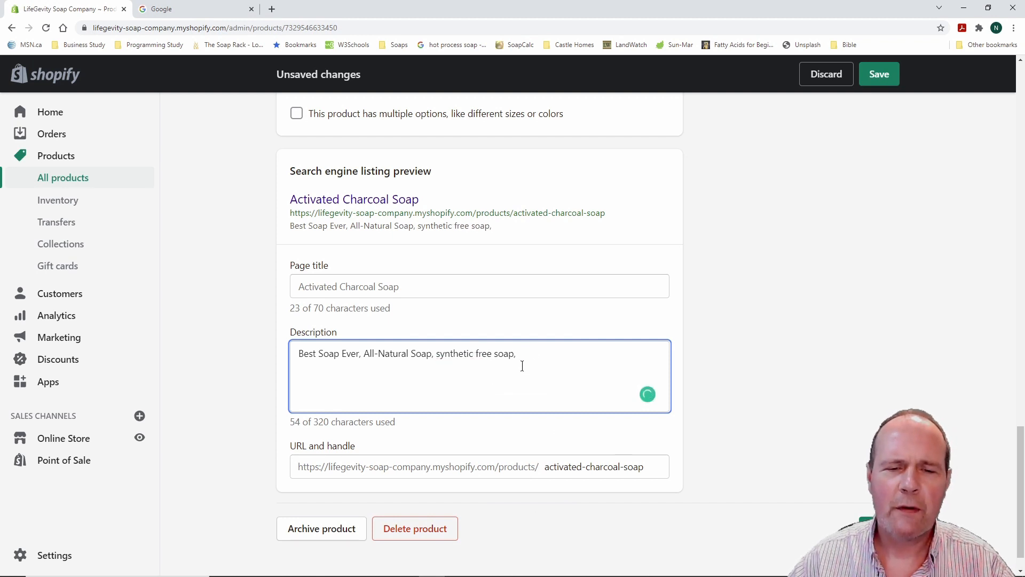
left_click(521, 356)
key("BackSpace")
type(".")
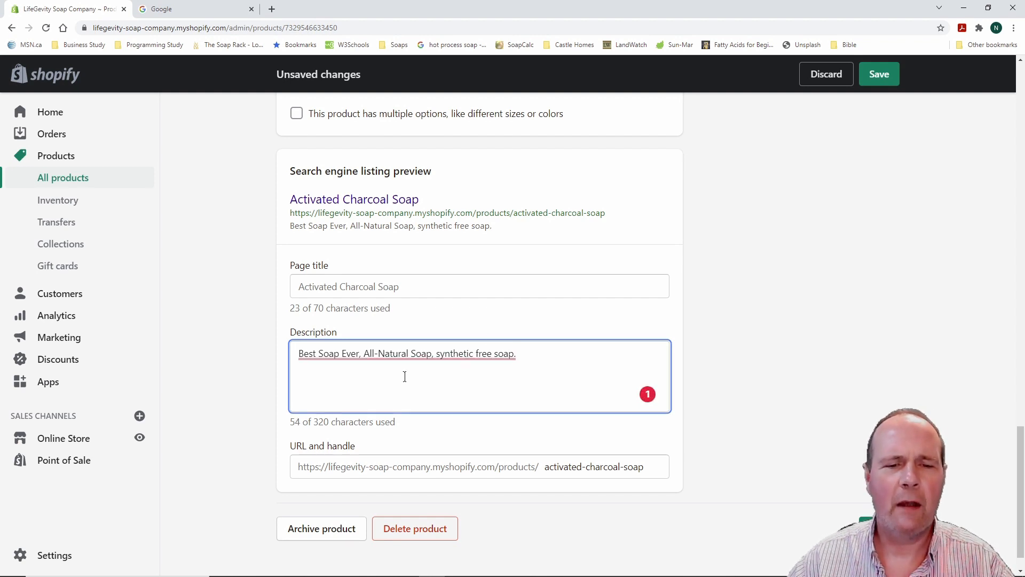
mouse_move(331, 357)
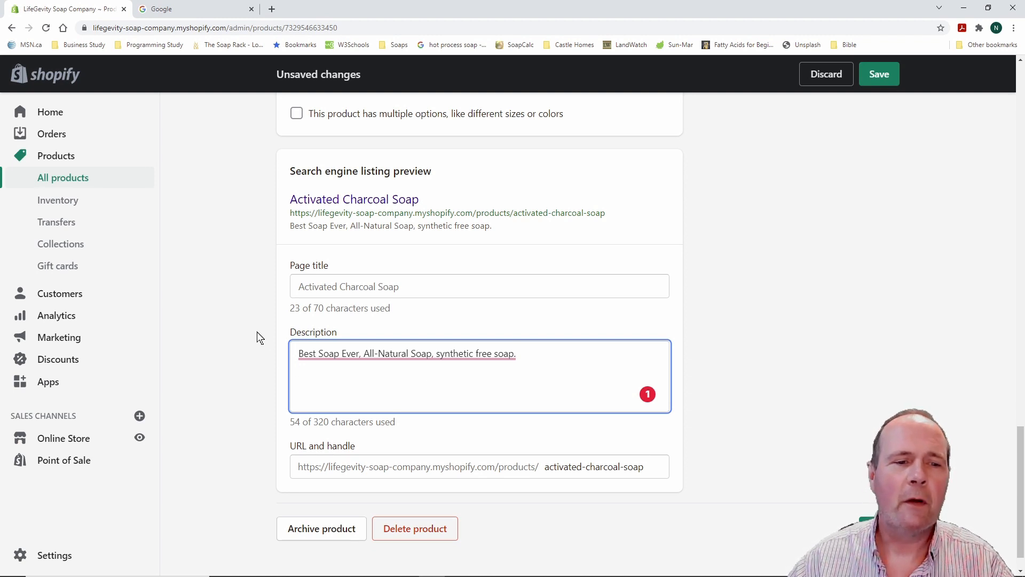
scroll(243, 329, "up", 2)
scroll(242, 329, "down", 3)
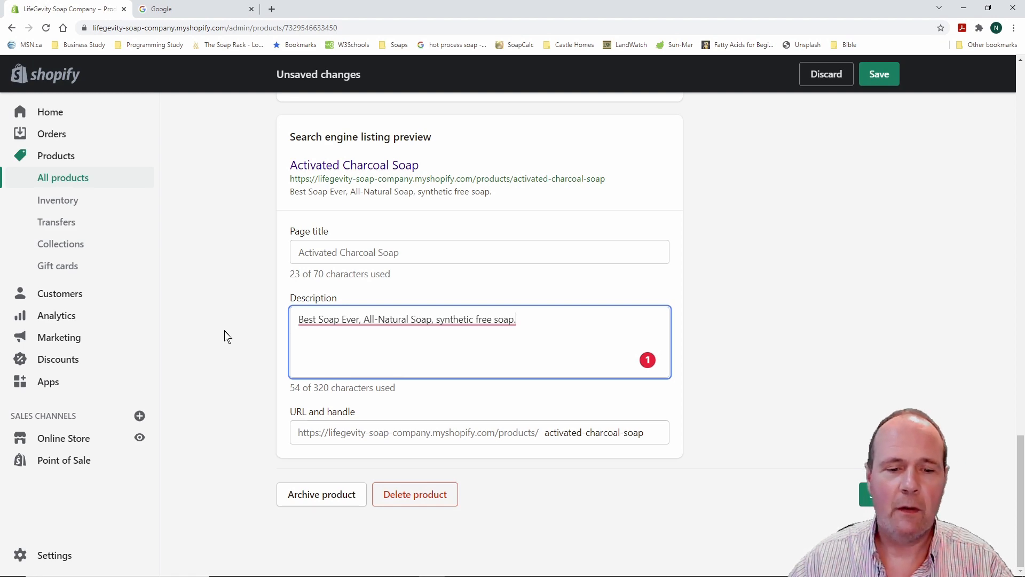
scroll(232, 335, "up", 6)
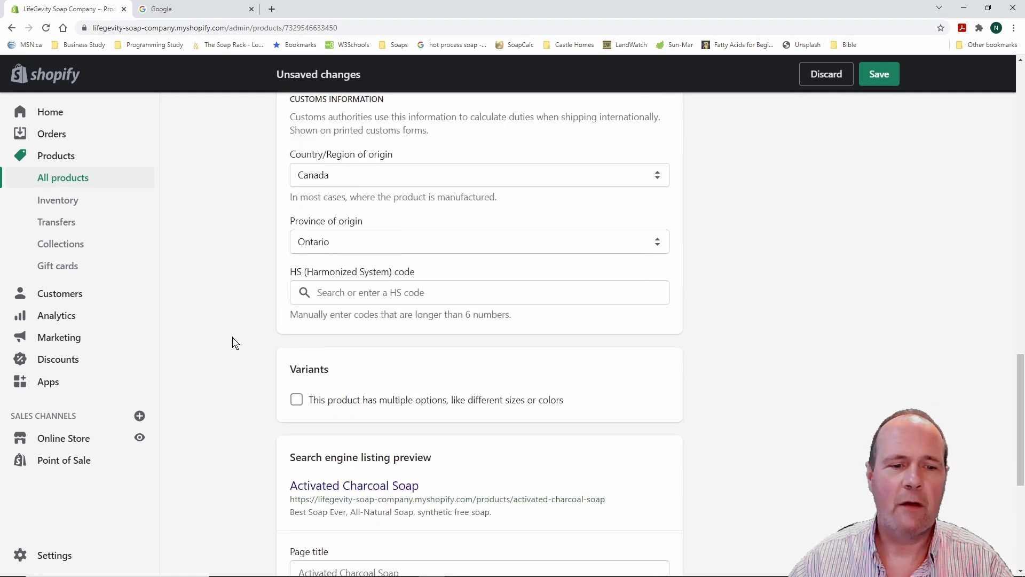
Tick All-Natural Soaps in the Organization panel's Collections list
scroll(232, 338, "up", 15)
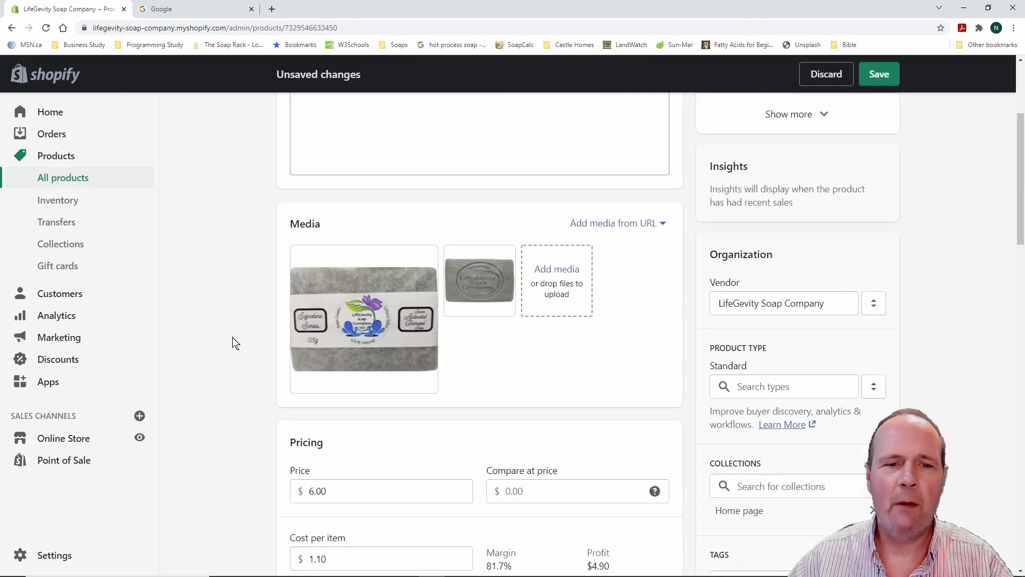
scroll(232, 338, "up", 4)
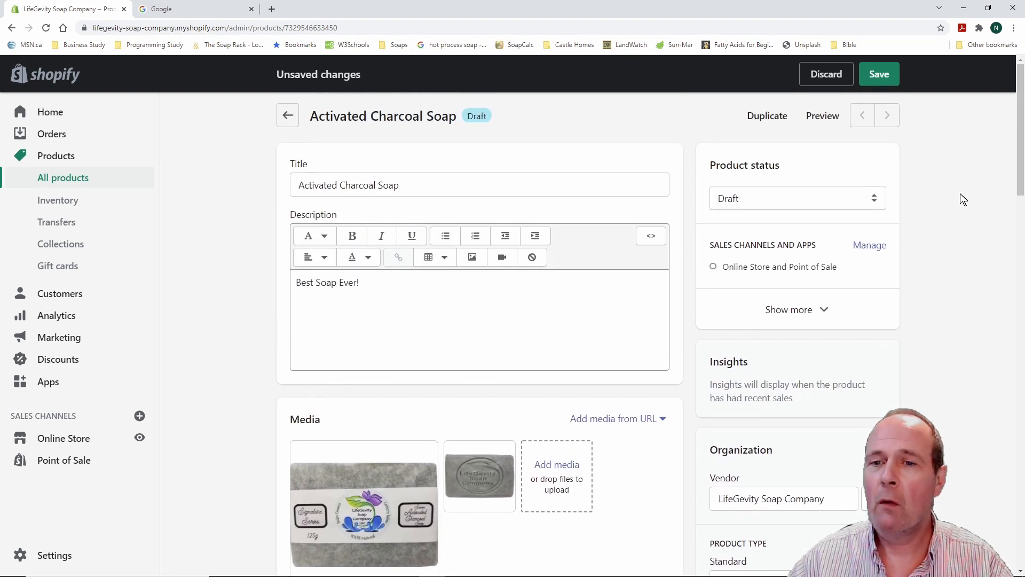
scroll(960, 194, "down", 1)
scroll(959, 194, "up", 1)
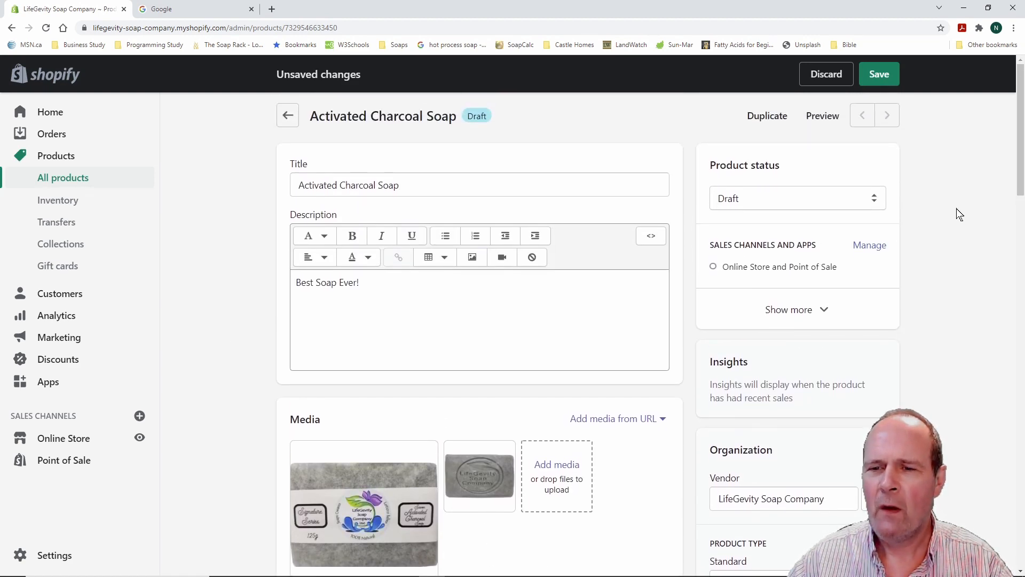
scroll(960, 214, "down", 2)
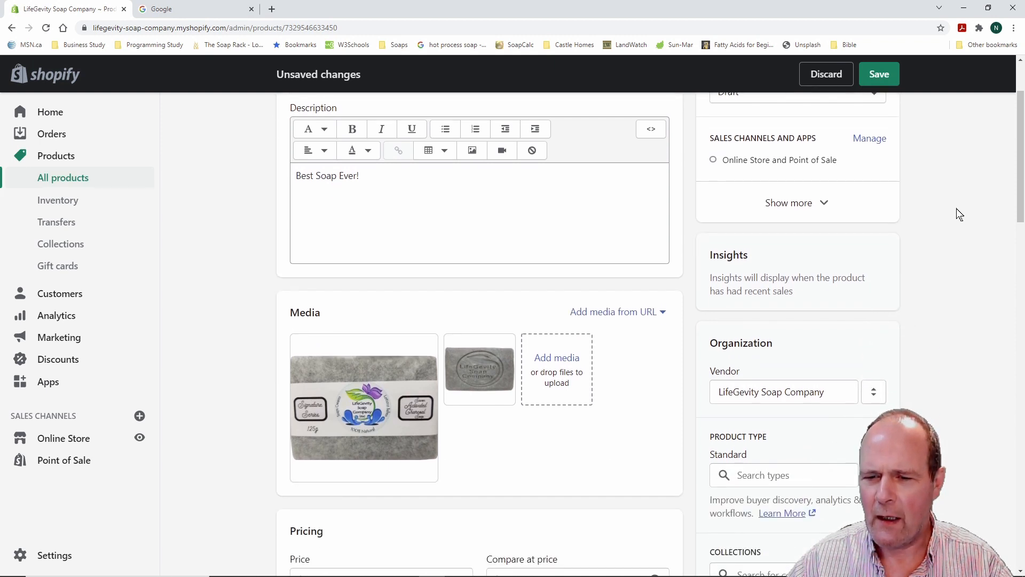
scroll(956, 208, "down", 5)
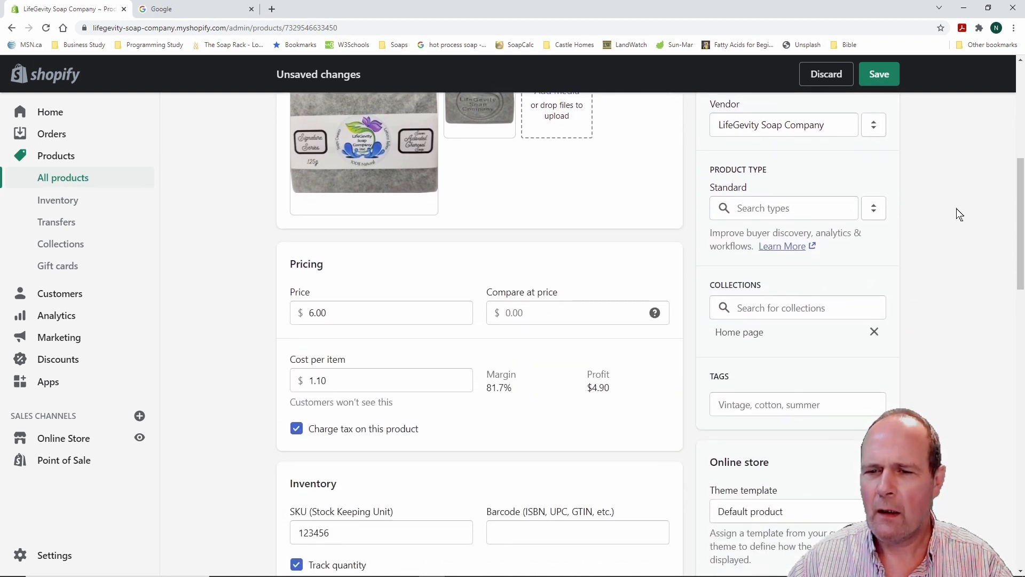
left_click(791, 307)
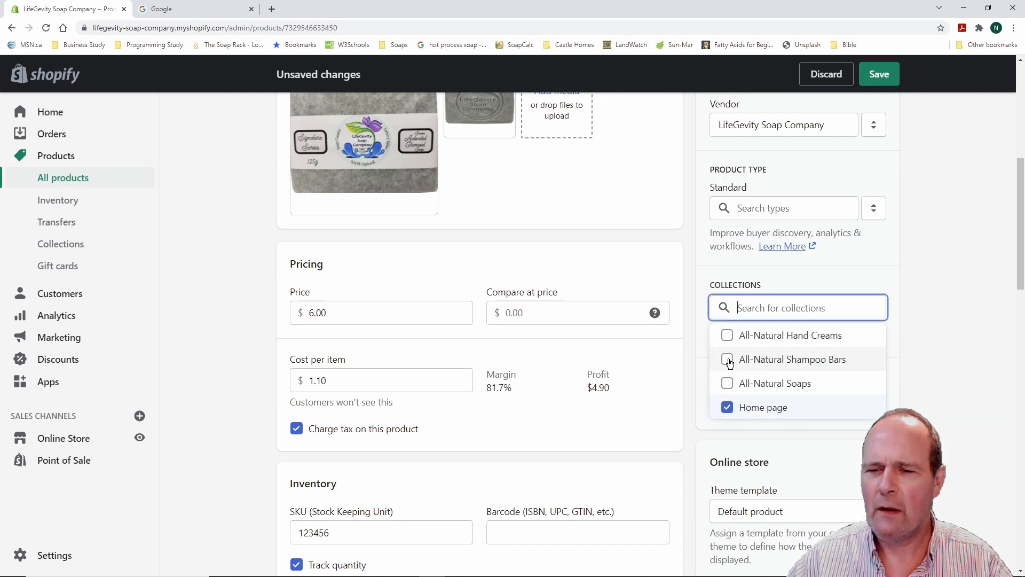
left_click(728, 384)
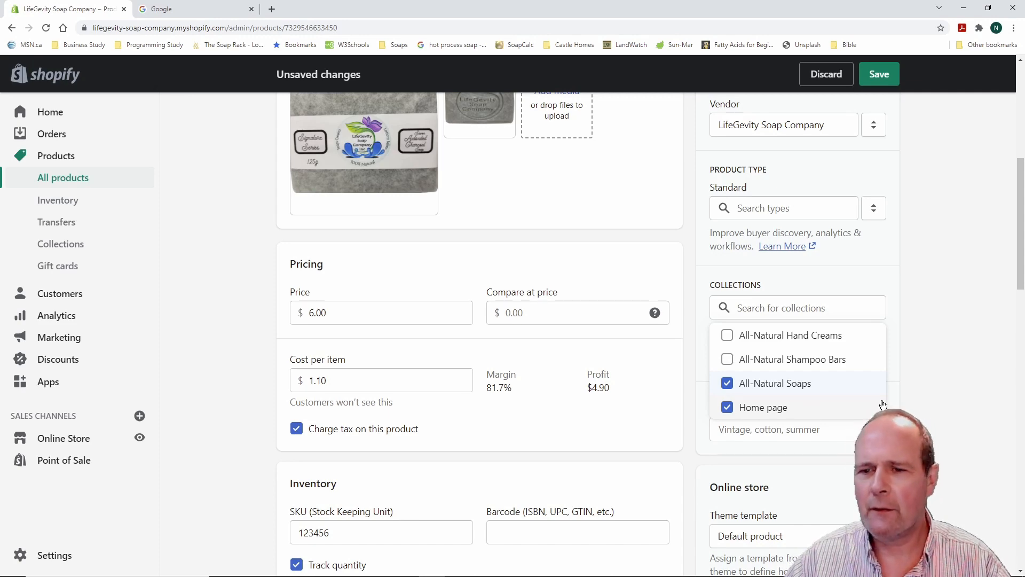
scroll(956, 385, "up", 4)
scroll(955, 385, "up", 3)
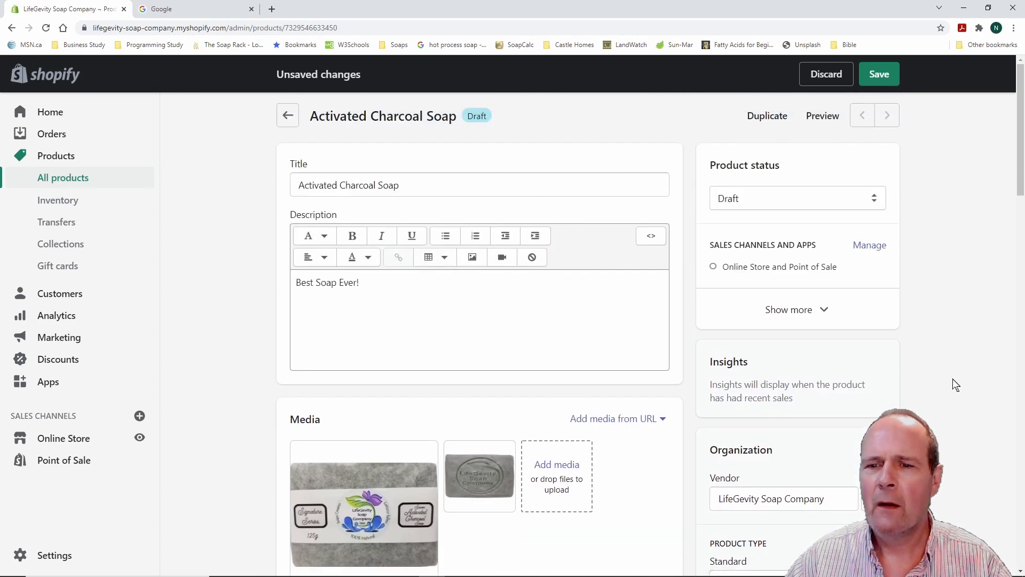
Change the product status from Draft to Active
left_click(876, 204)
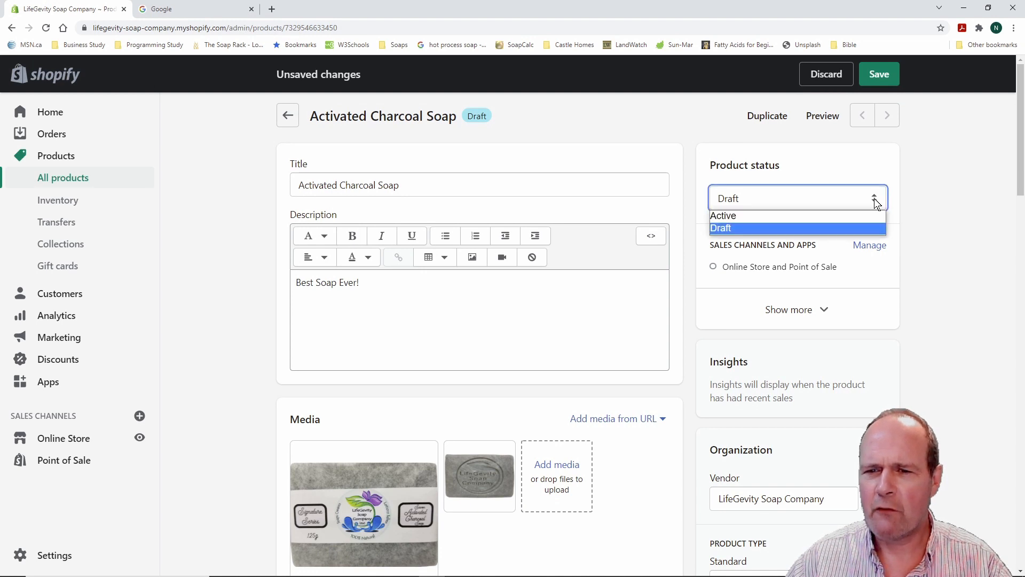
left_click(819, 215)
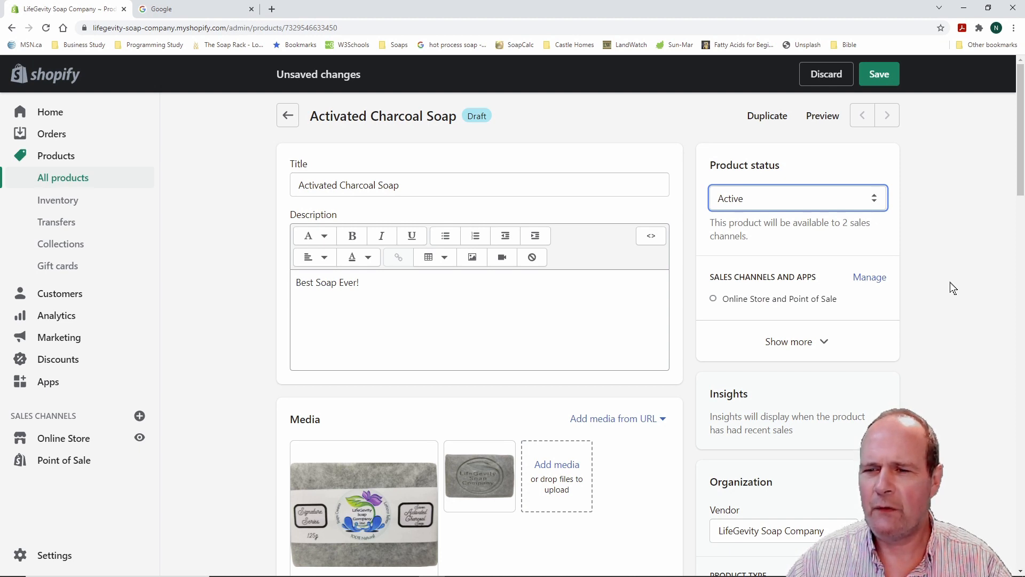
scroll(940, 294, "down", 2)
scroll(937, 290, "down", 2)
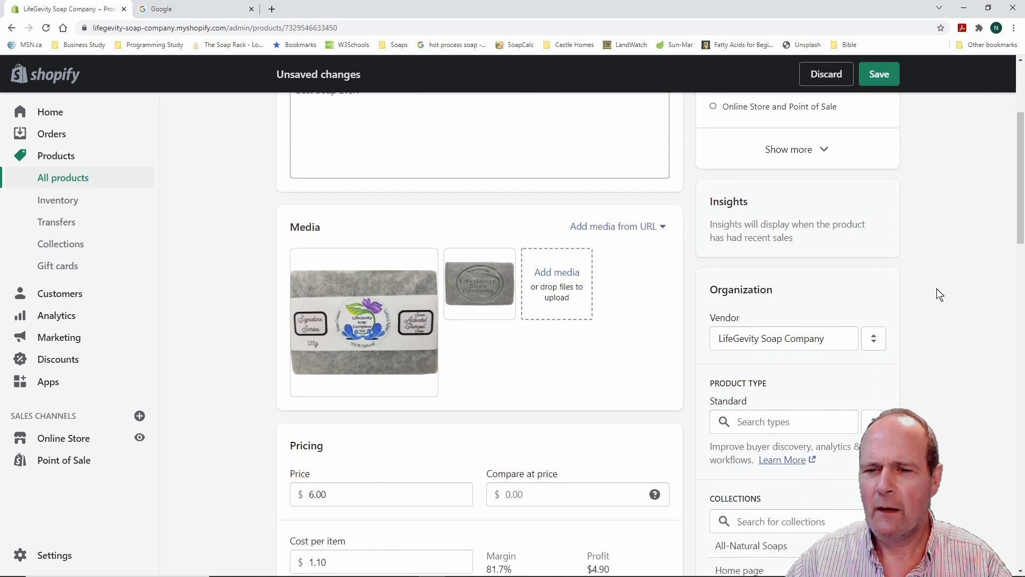
scroll(937, 290, "down", 2)
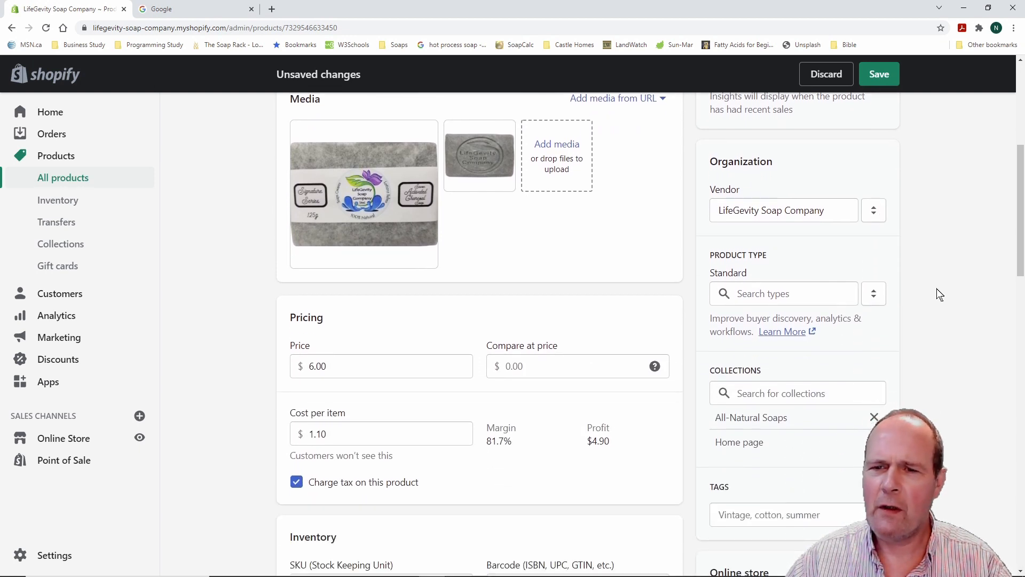
scroll(935, 305, "down", 2)
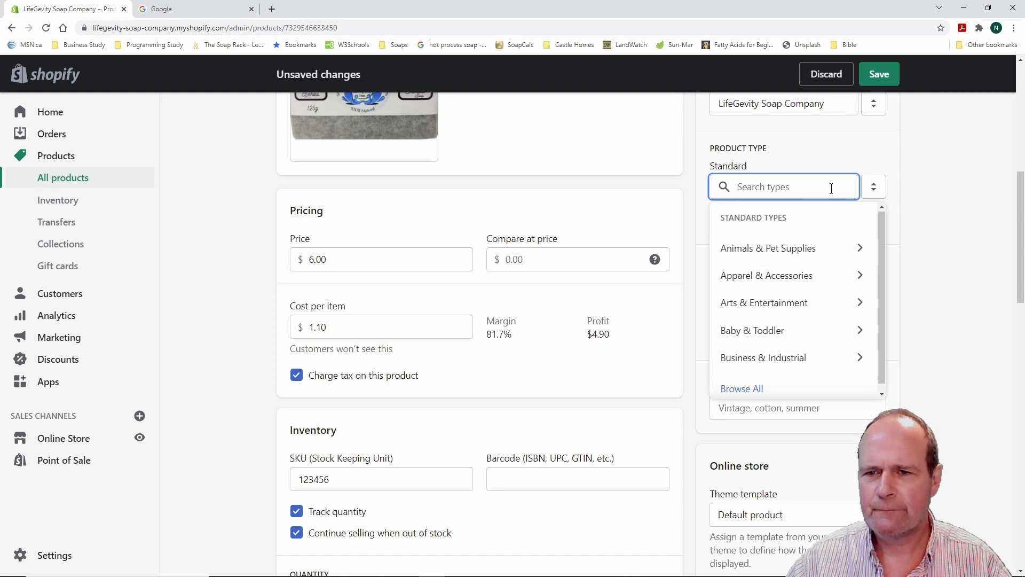
scroll(831, 239, "down", 1)
scroll(831, 239, "up", 1)
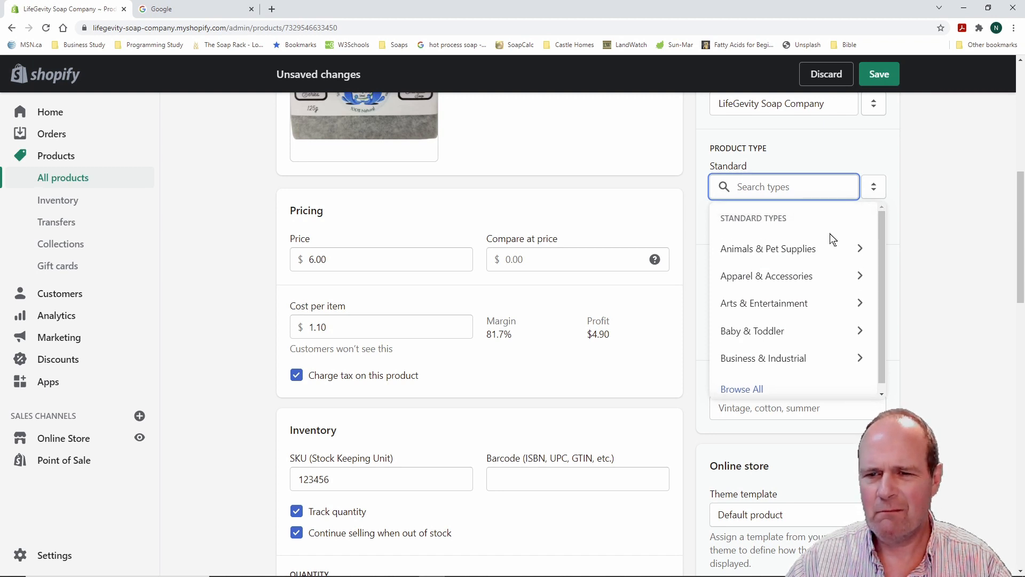
left_click(848, 155)
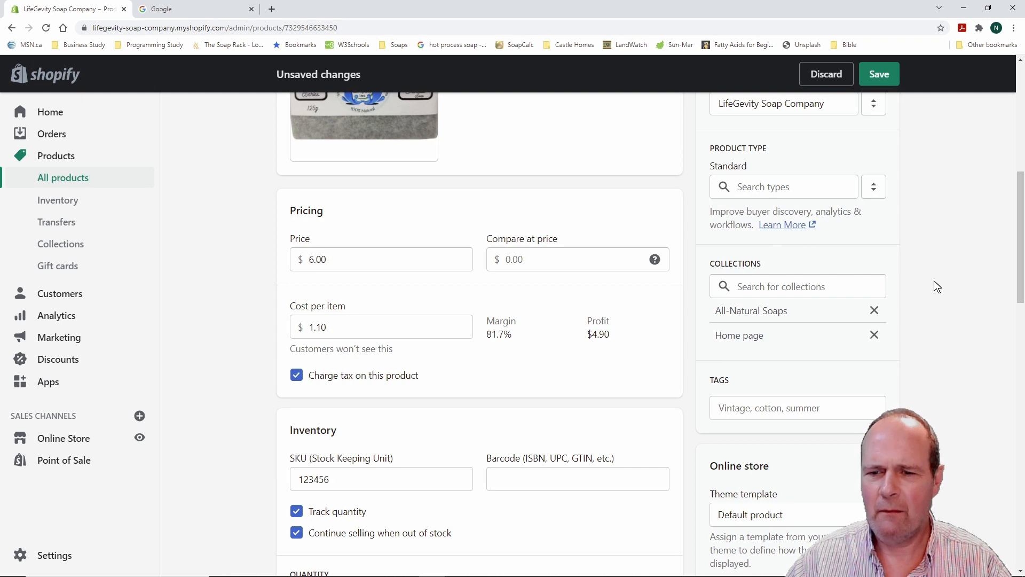
Review the product page and save the changes
scroll(934, 283, "down", 2)
scroll(934, 283, "down", 2)
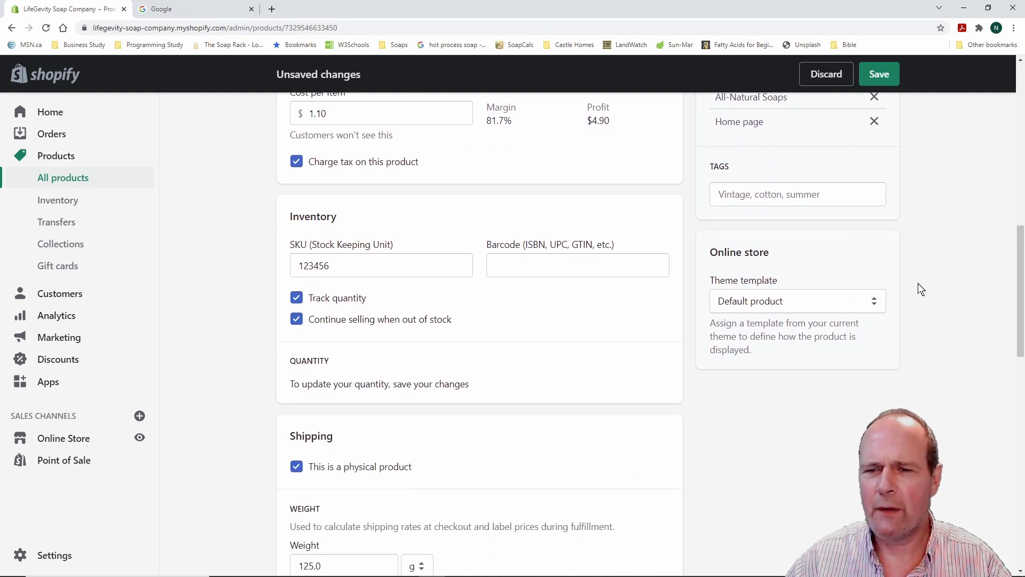
scroll(924, 292, "down", 2)
scroll(925, 292, "up", 2)
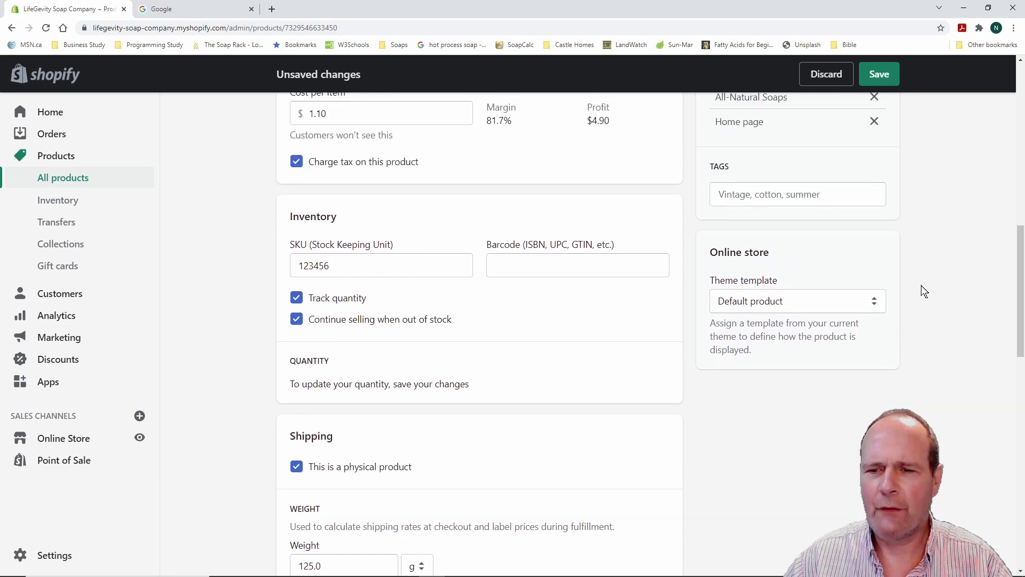
scroll(924, 291, "down", 2)
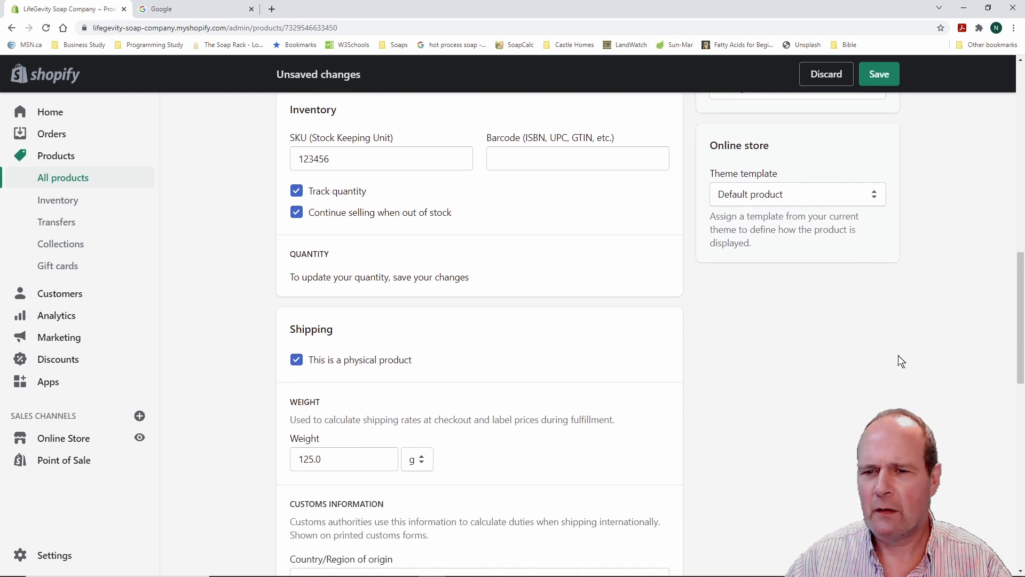
scroll(235, 332, "up", 3)
scroll(232, 334, "up", 10)
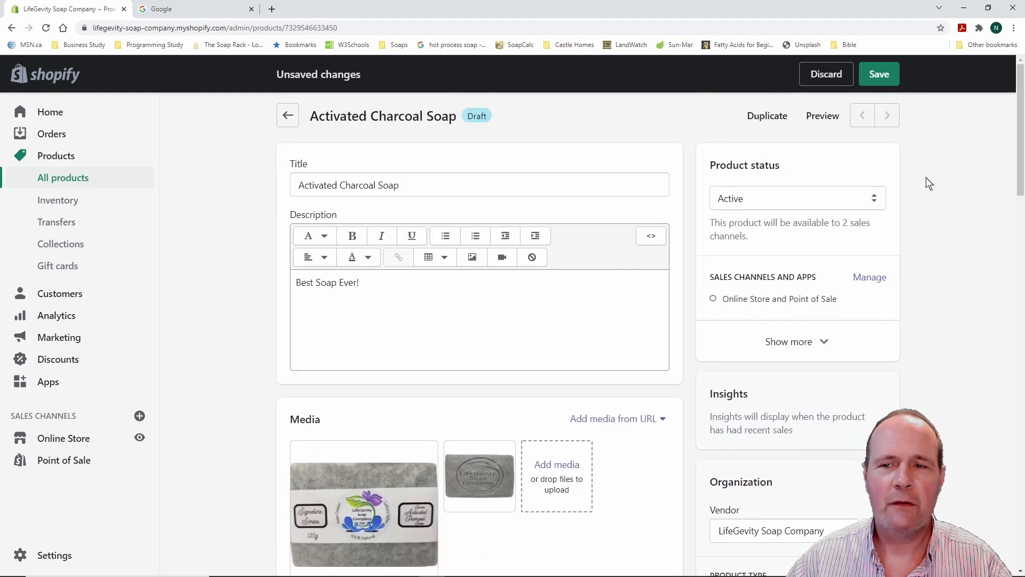
left_click(880, 78)
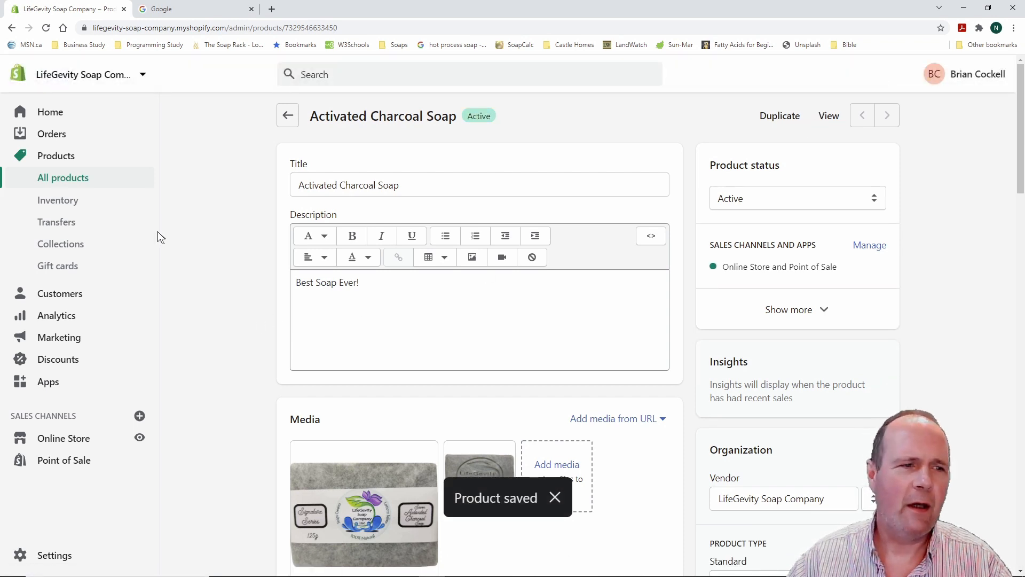
Return to the products list and reopen Activated Charcoal Soap
left_click(64, 156)
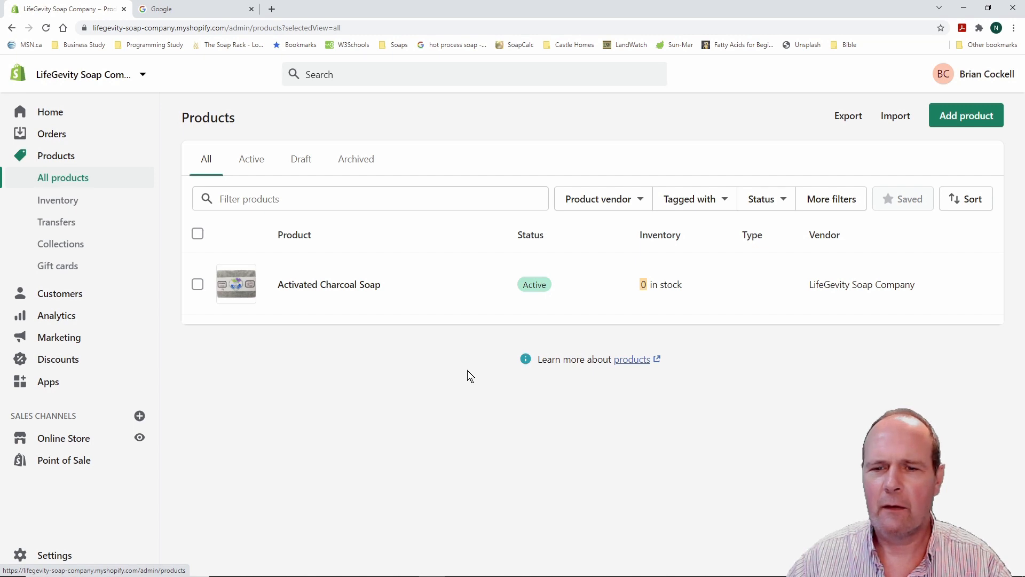
left_click(324, 285)
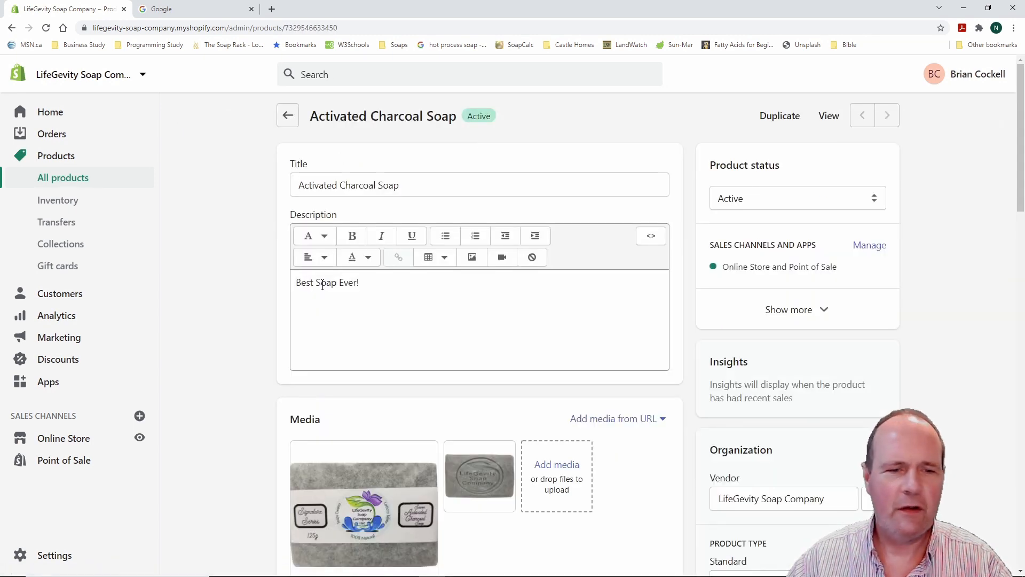
scroll(225, 307, "down", 10)
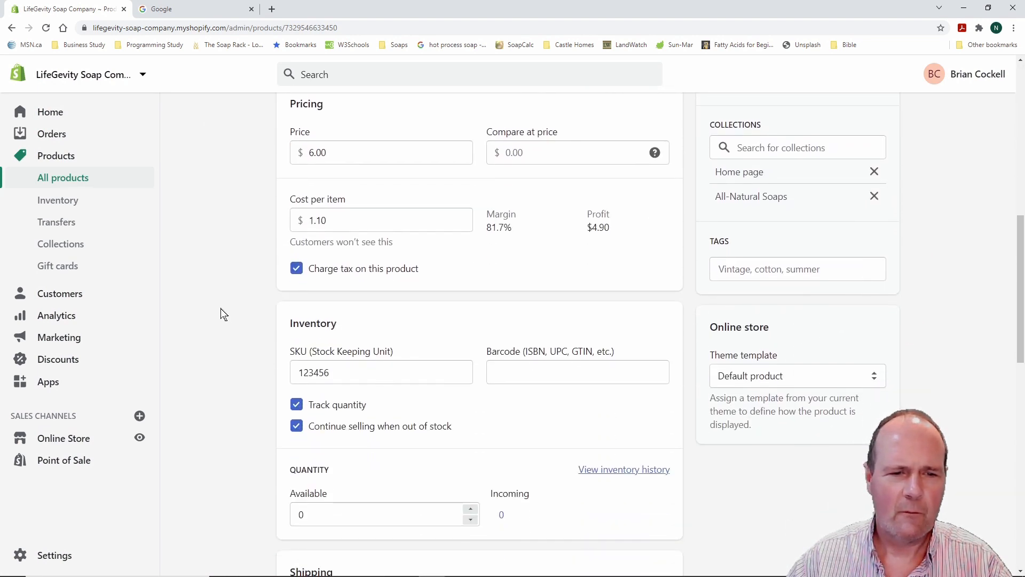
scroll(230, 328, "down", 2)
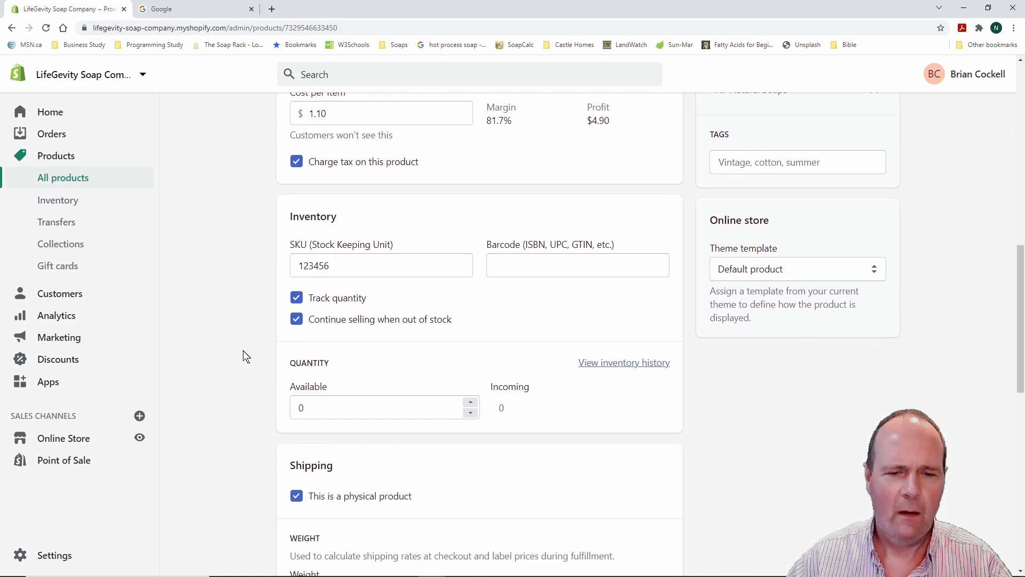
Set the available inventory quantity to 1000 and save the product
left_click(308, 407)
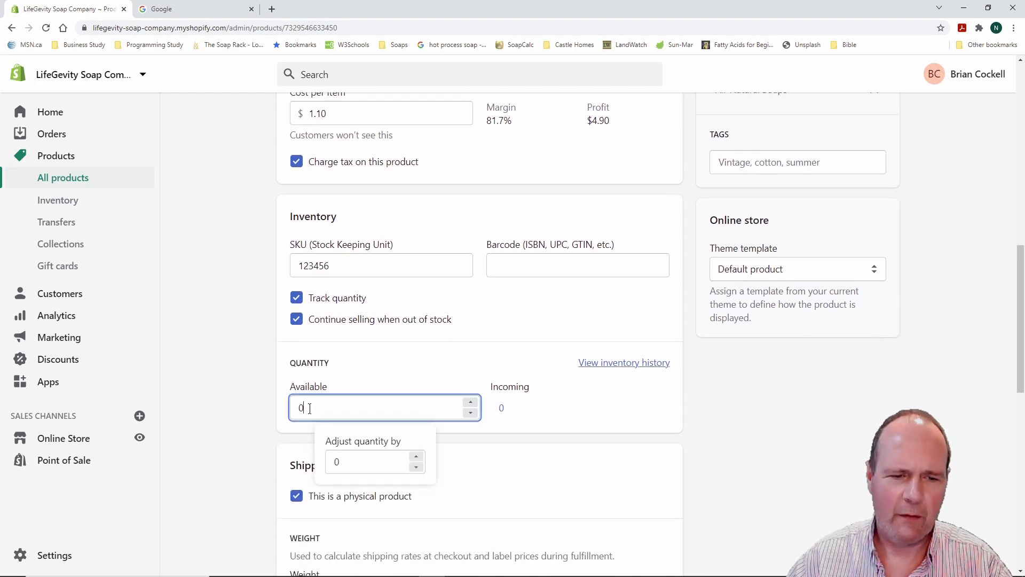
type("1")
key("BackSpace")
key("BackSpace")
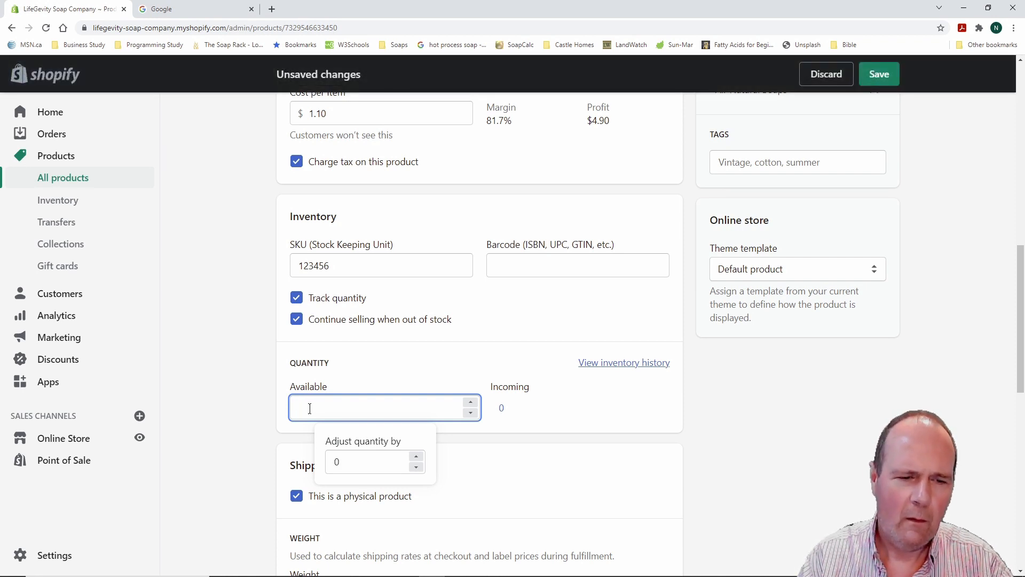
type("1000")
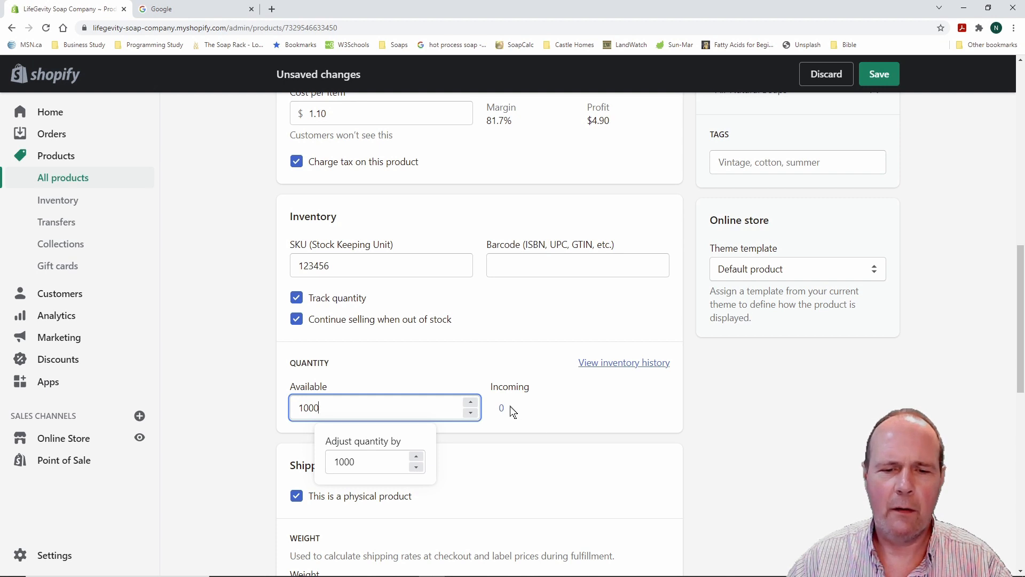
left_click(622, 407)
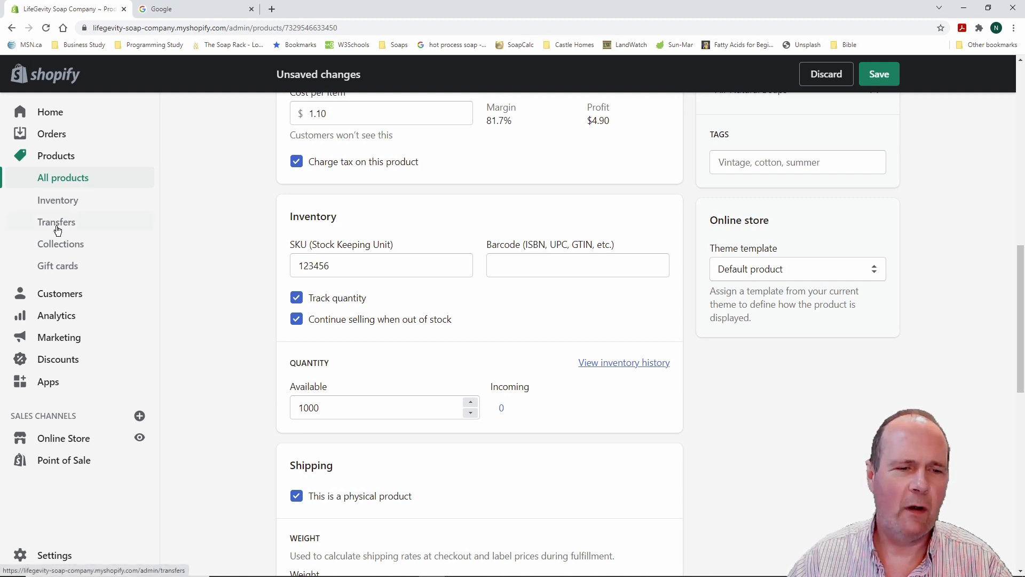
key("ctrl+2")
left_click_drag(30, 211, 115, 233)
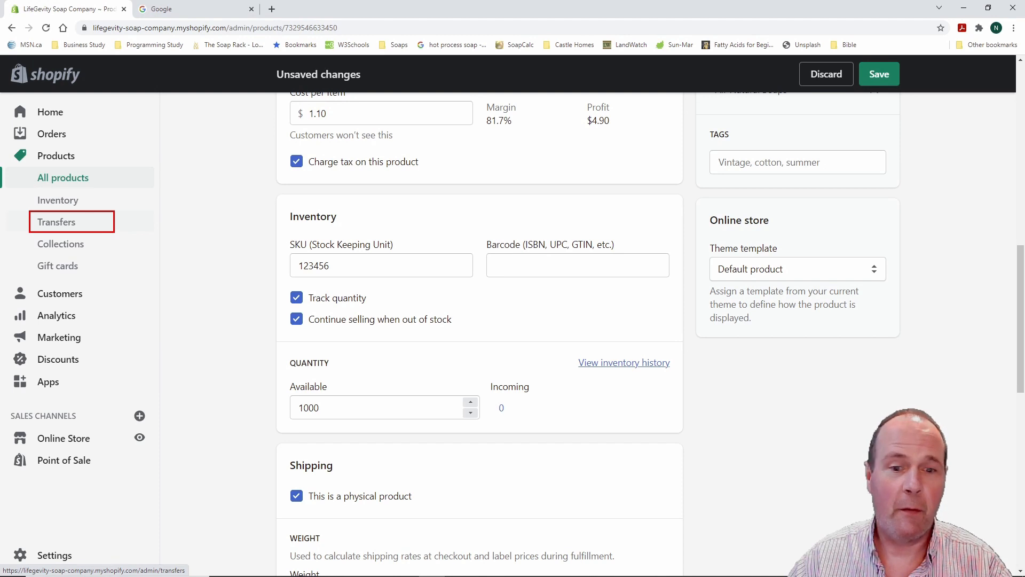
key("Escape")
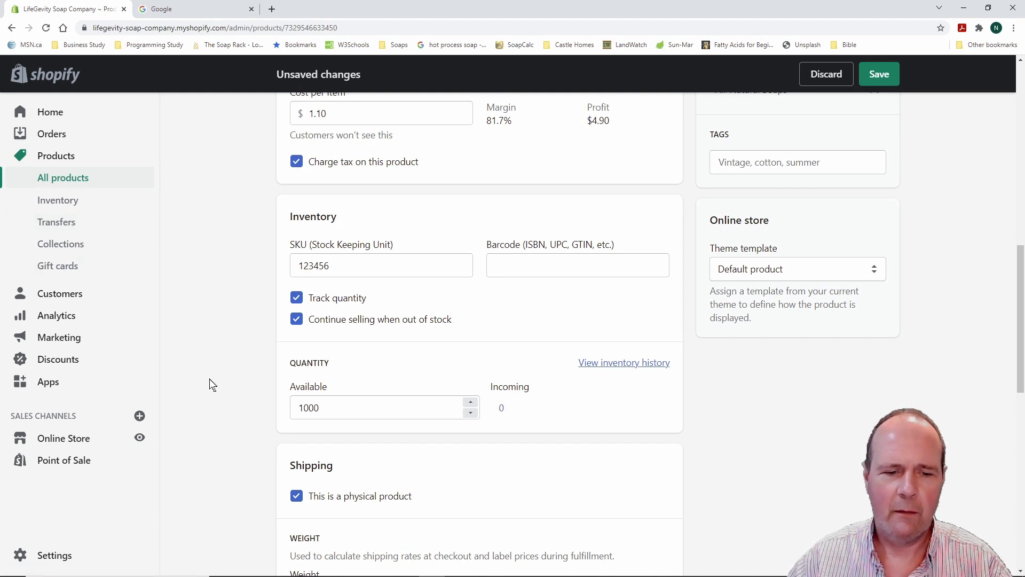
scroll(222, 357, "up", 3)
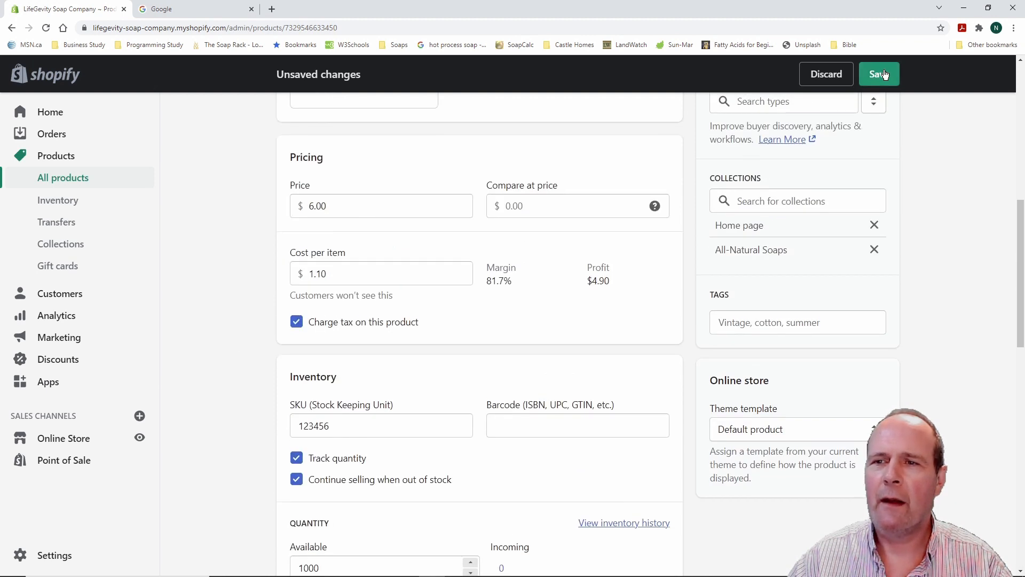
left_click(884, 74)
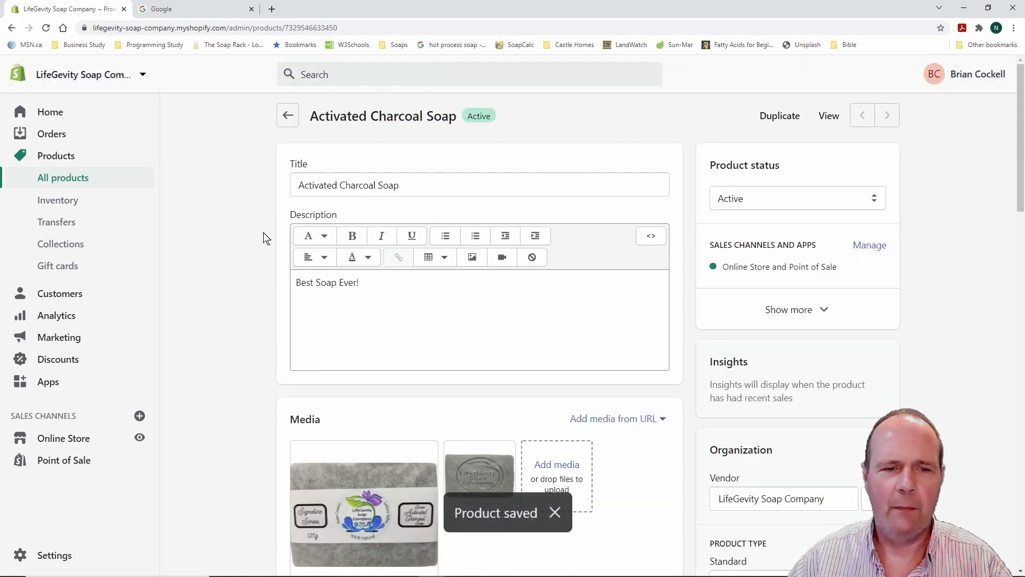
Leave the soap's page for the Products list
left_click(65, 157)
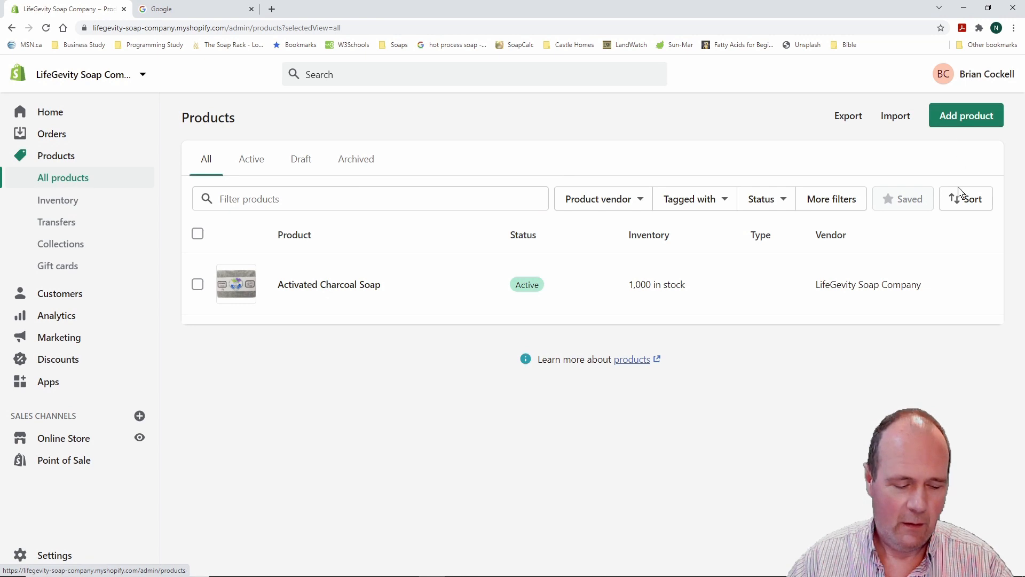
left_click_drag(919, 96, 1017, 136)
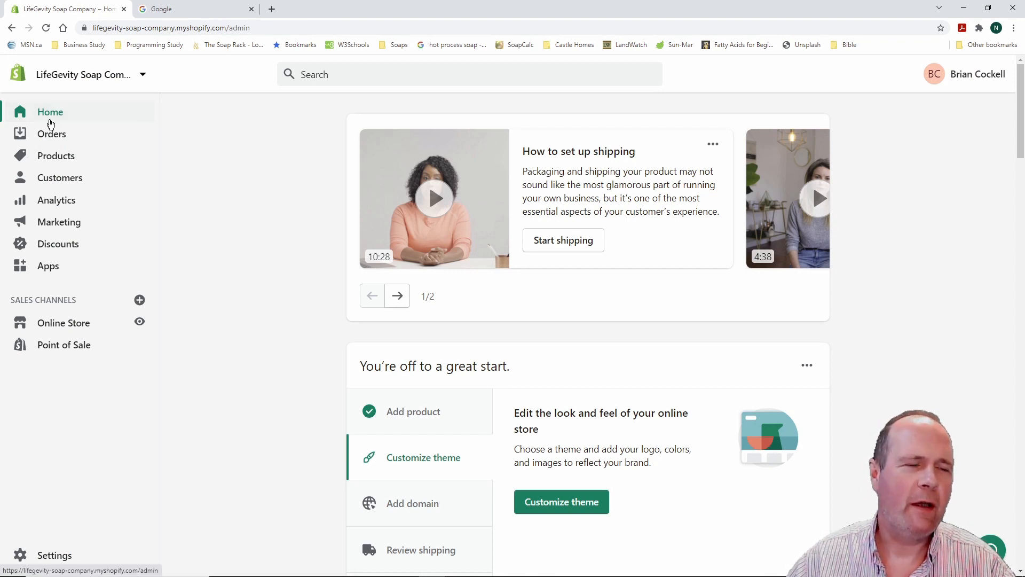
Show the Products list and review the six active items, including Activated Charcoal Soap
left_click(56, 159)
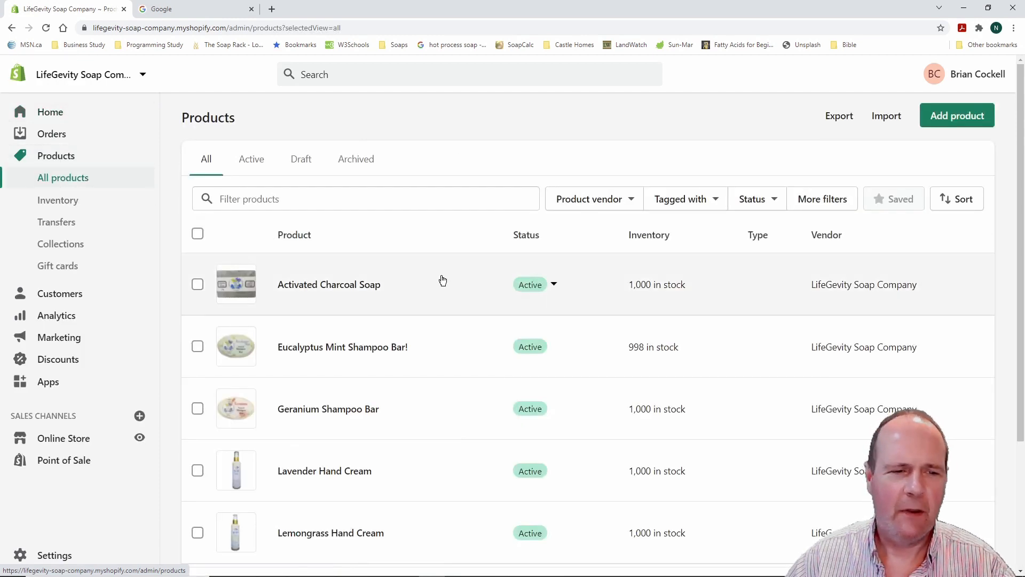
scroll(441, 280, "down", 1)
scroll(441, 279, "down", 1)
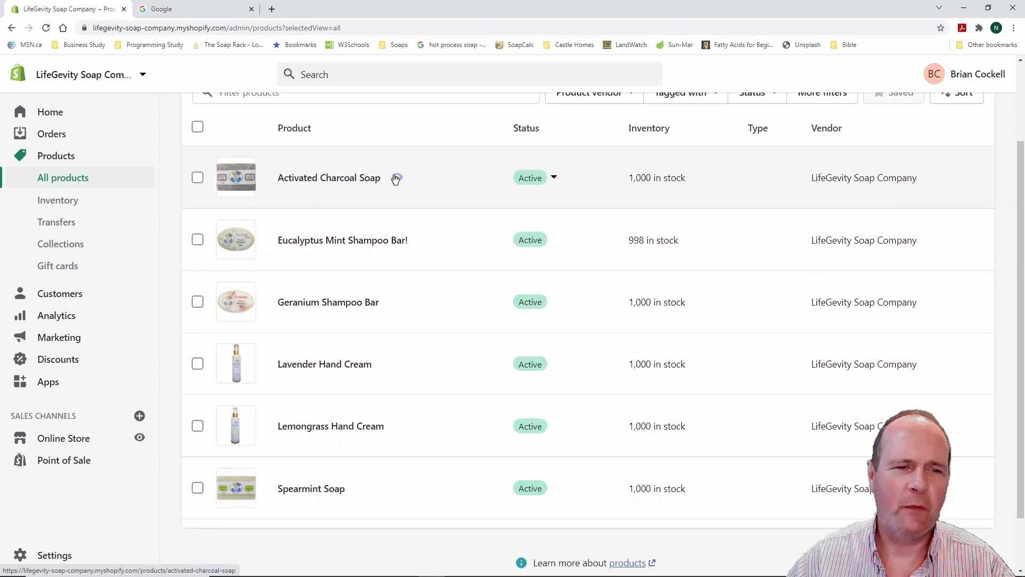
scroll(446, 221, "up", 2)
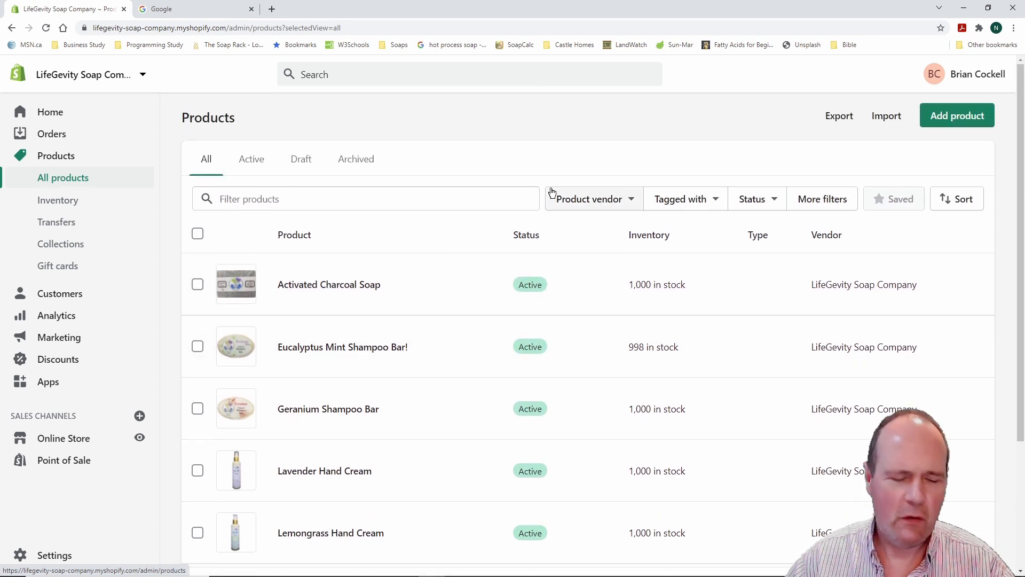
scroll(442, 295, "down", 3)
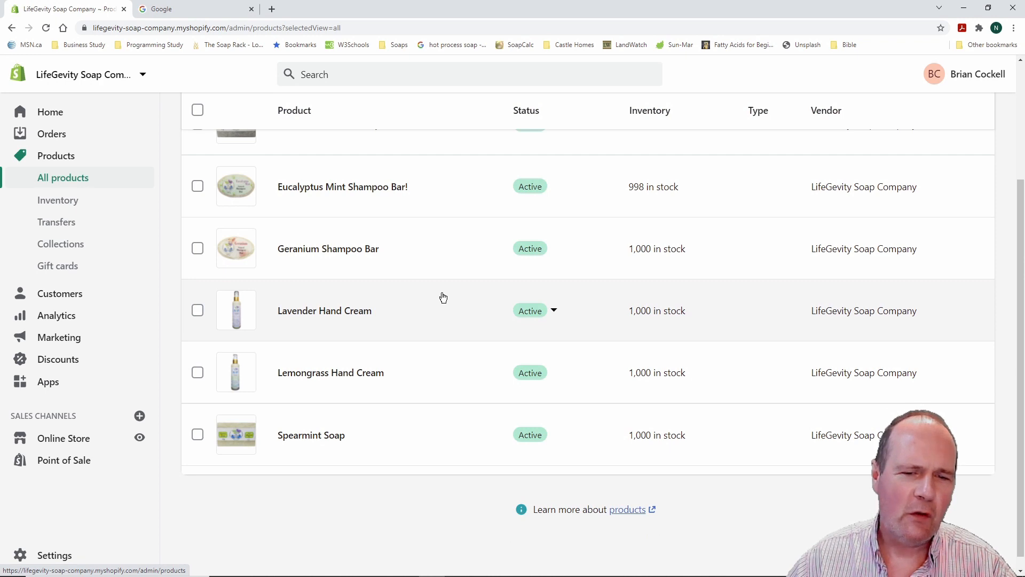
scroll(444, 297, "up", 2)
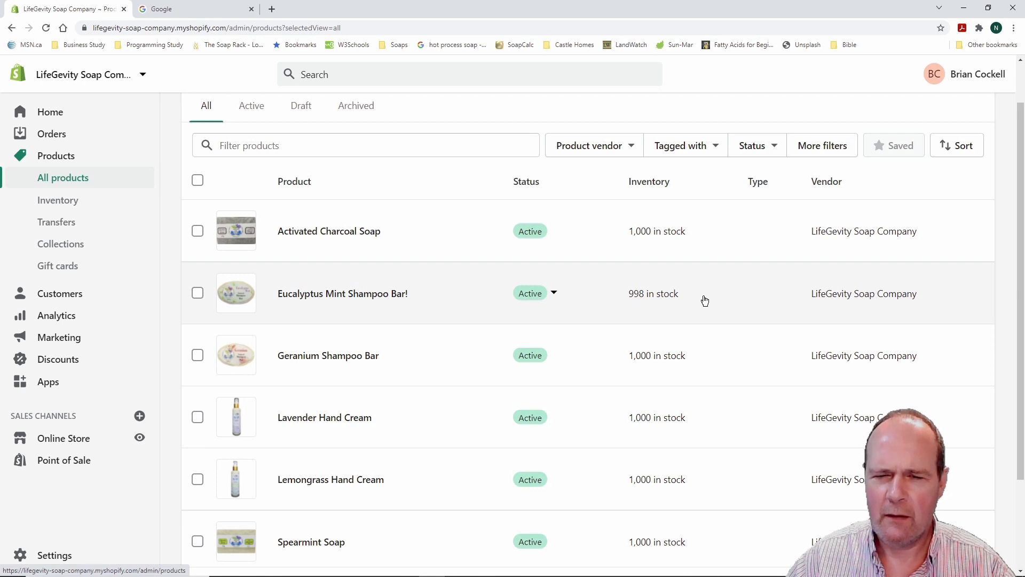
scroll(705, 300, "down", 1)
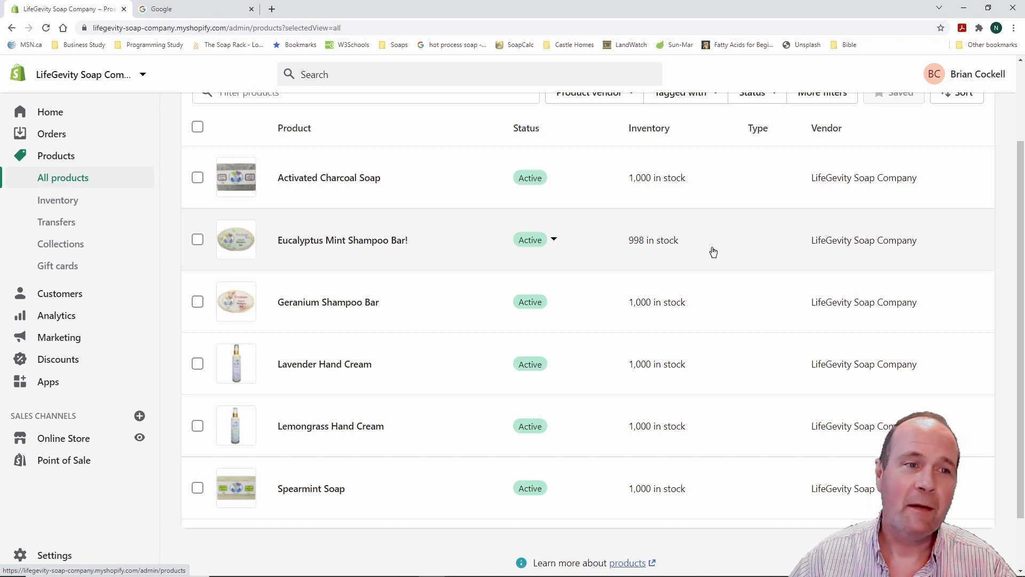
scroll(713, 252, "up", 2)
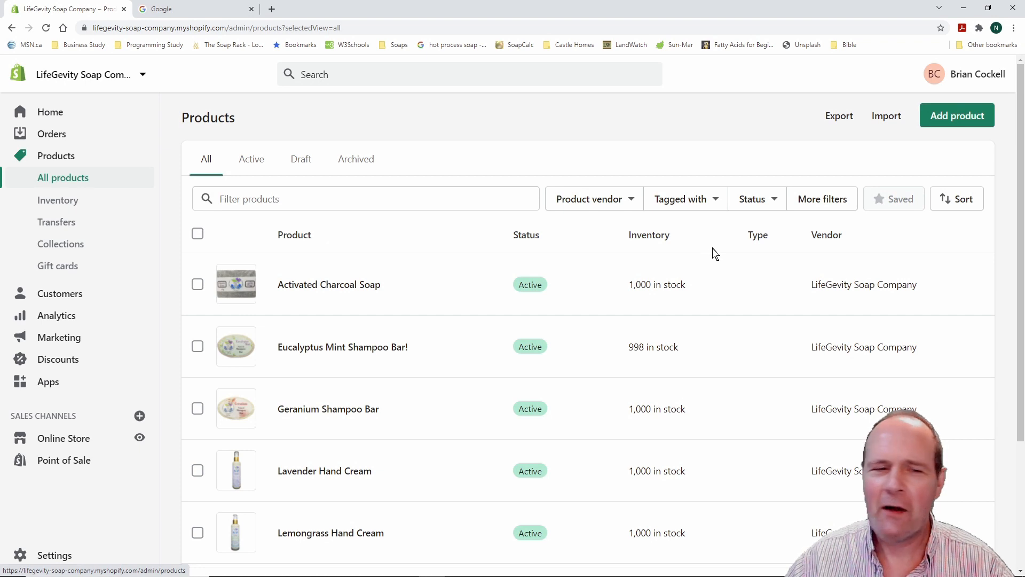
scroll(377, 279, "down", 2)
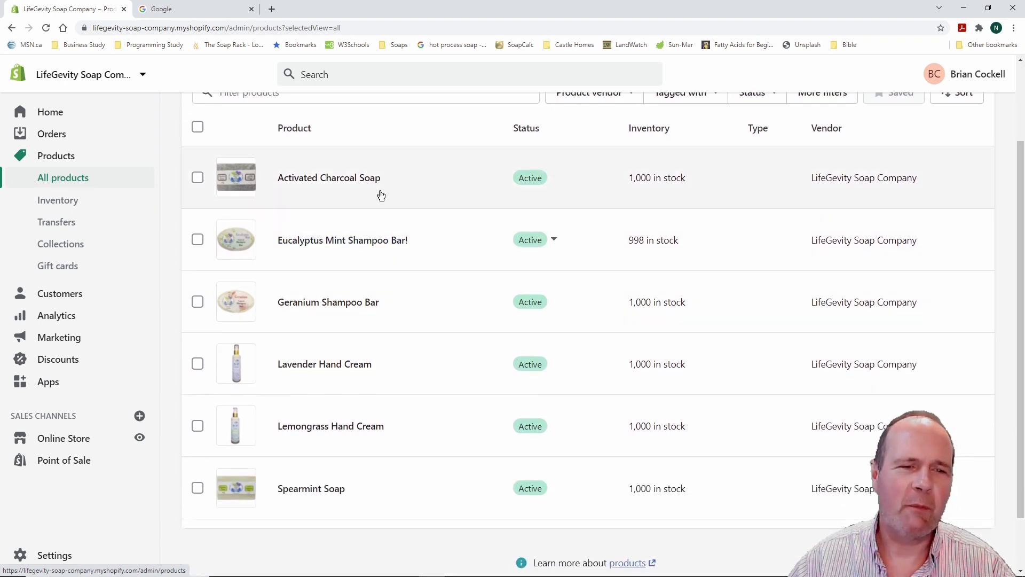
scroll(494, 209, "up", 2)
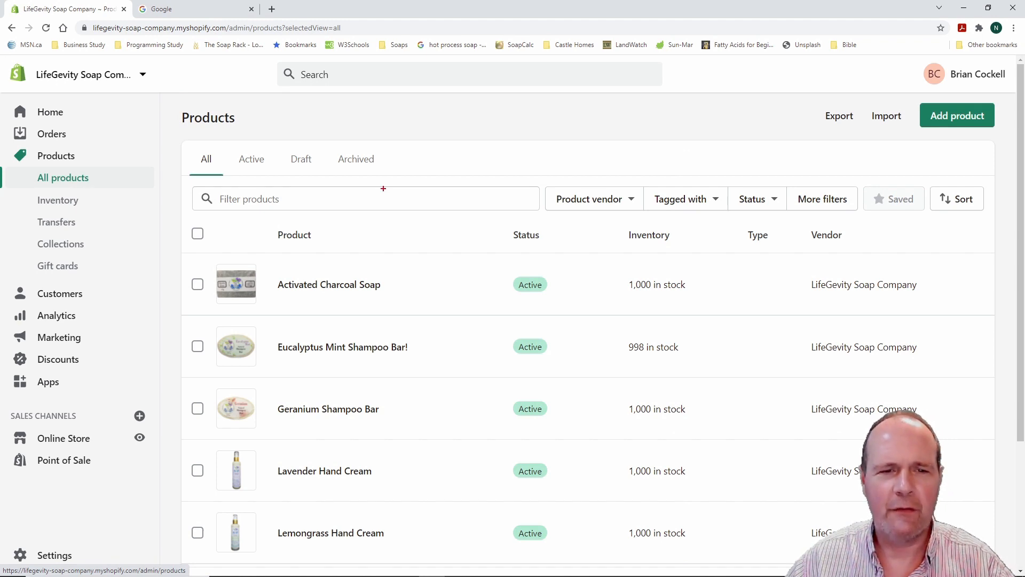
Sort the products by Product type A–Z, putting Spearmint Soap after Activated Charcoal Soap
mouse_move(501, 154)
left_mouse_down()
mouse_move(809, 208)
mouse_move(1021, 224)
mouse_move(1006, 224)
left_mouse_up()
left_click(962, 200)
scroll(940, 299, "down", 3)
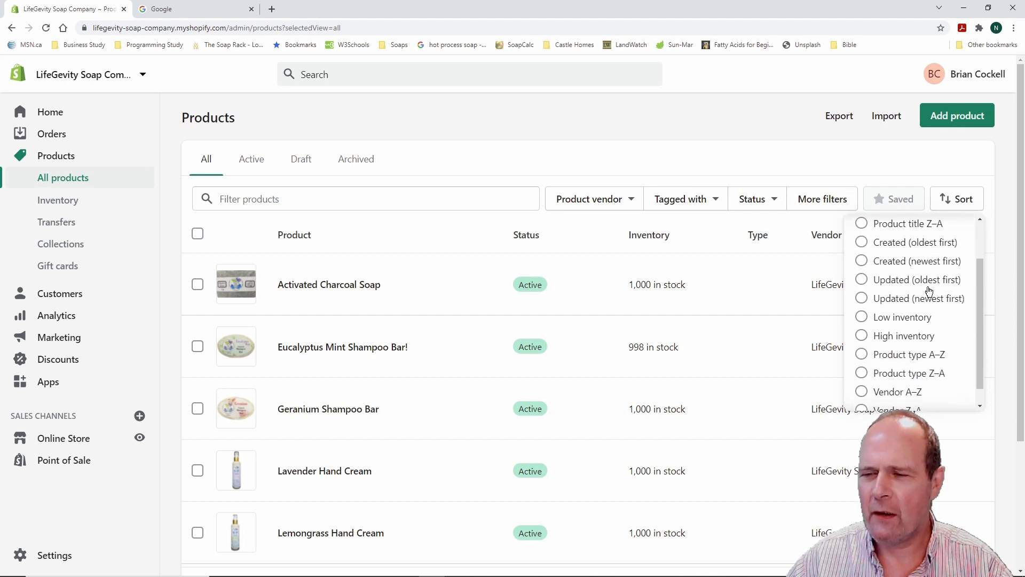
left_click(862, 336)
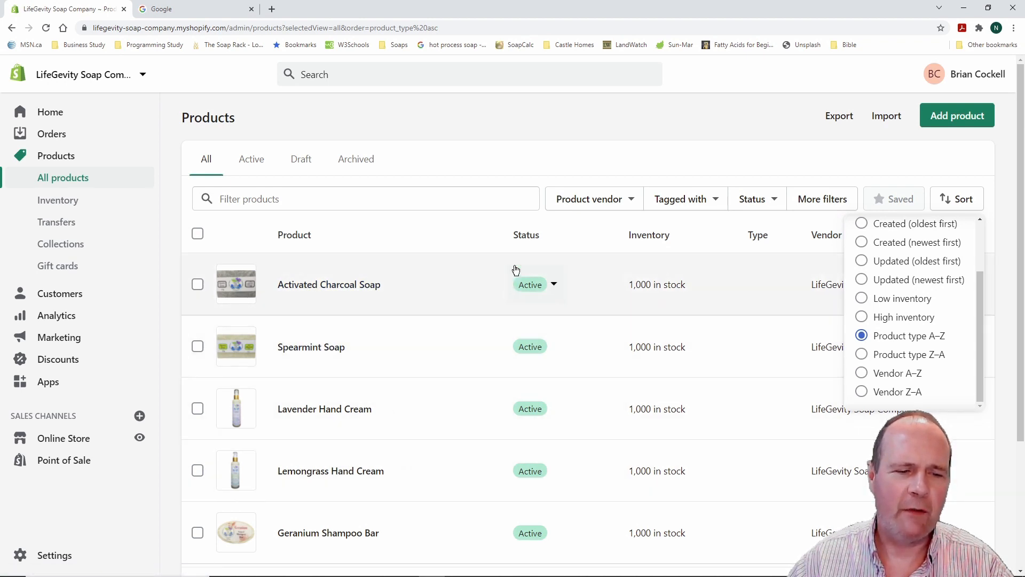
scroll(424, 380, "down", 1)
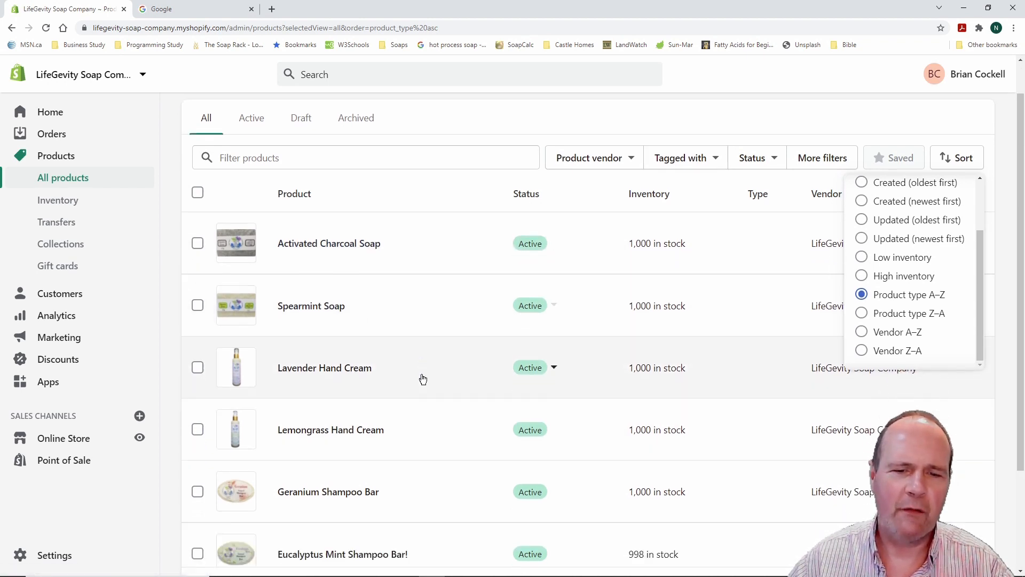
scroll(423, 379, "up", 1)
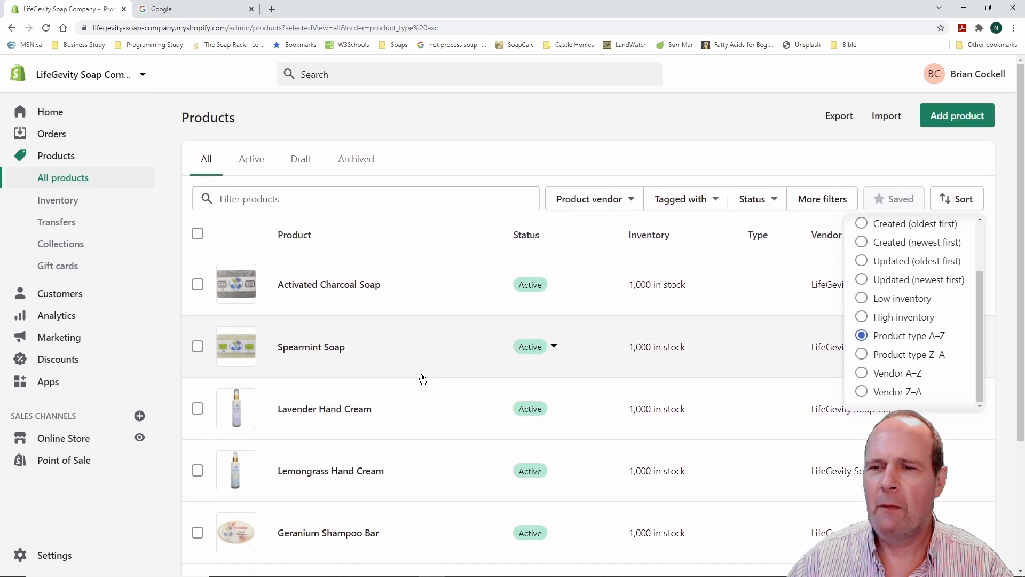
left_click(783, 168)
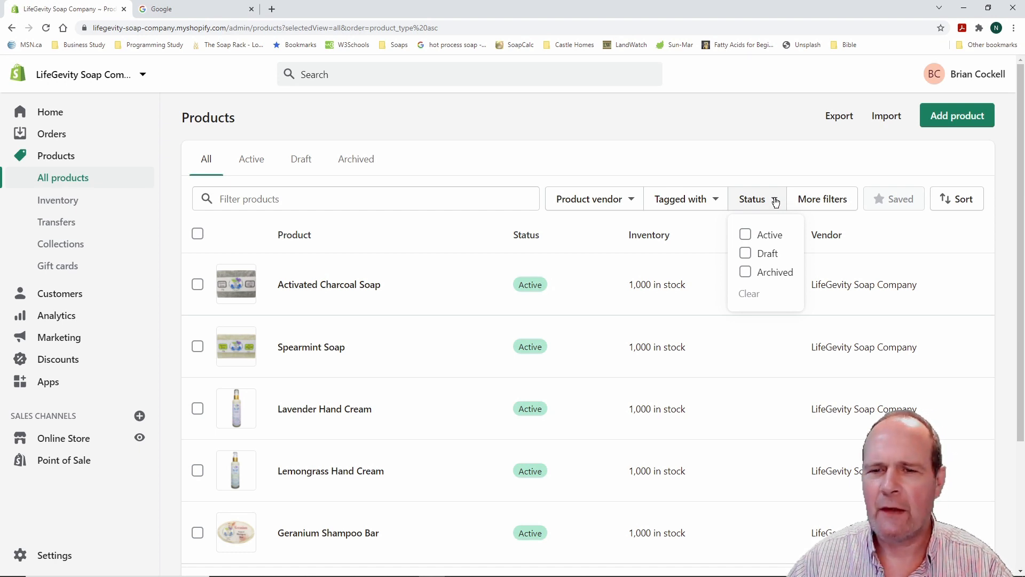
left_click(775, 200)
left_click(718, 201)
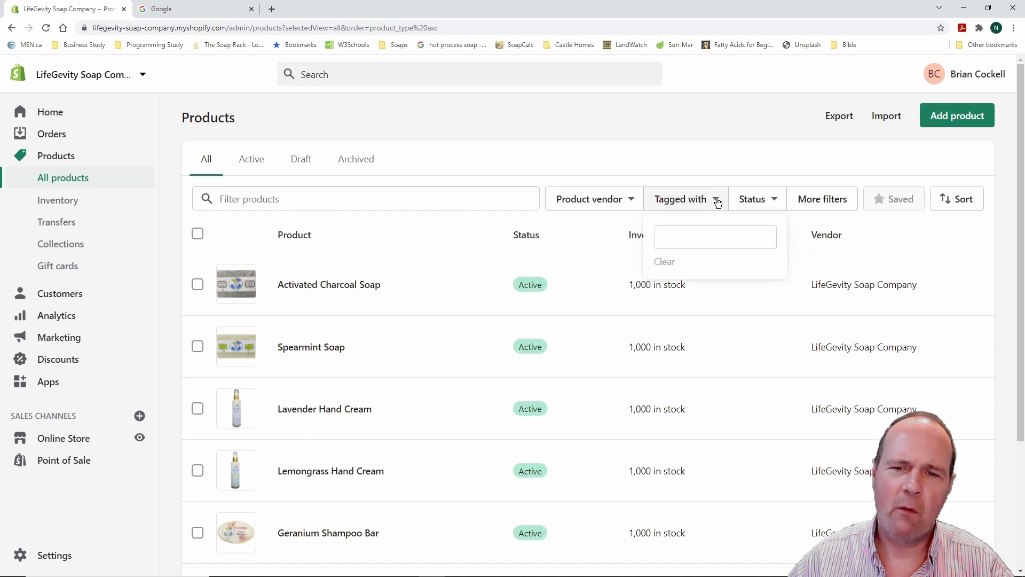
left_click(718, 201)
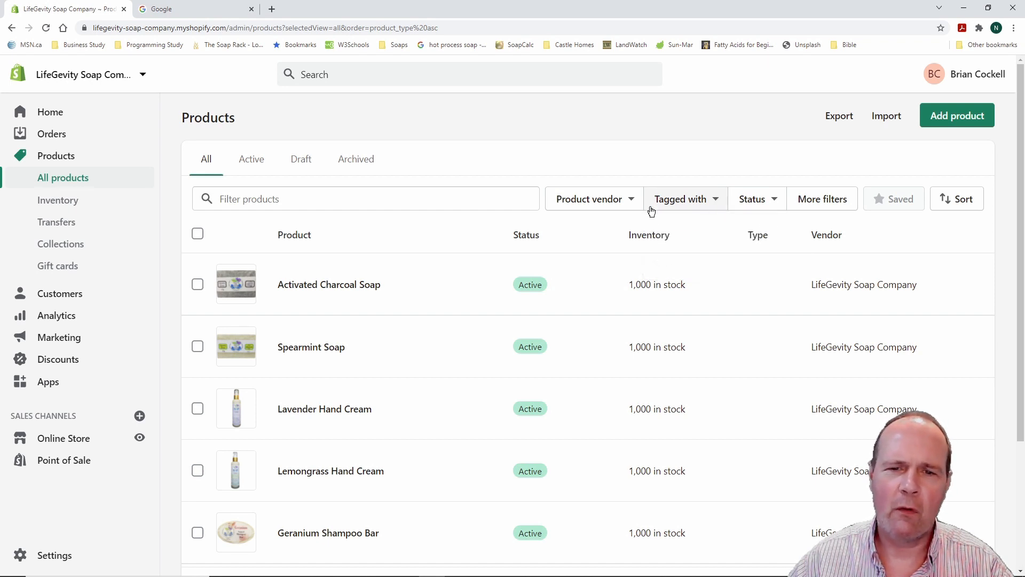
left_click(633, 201)
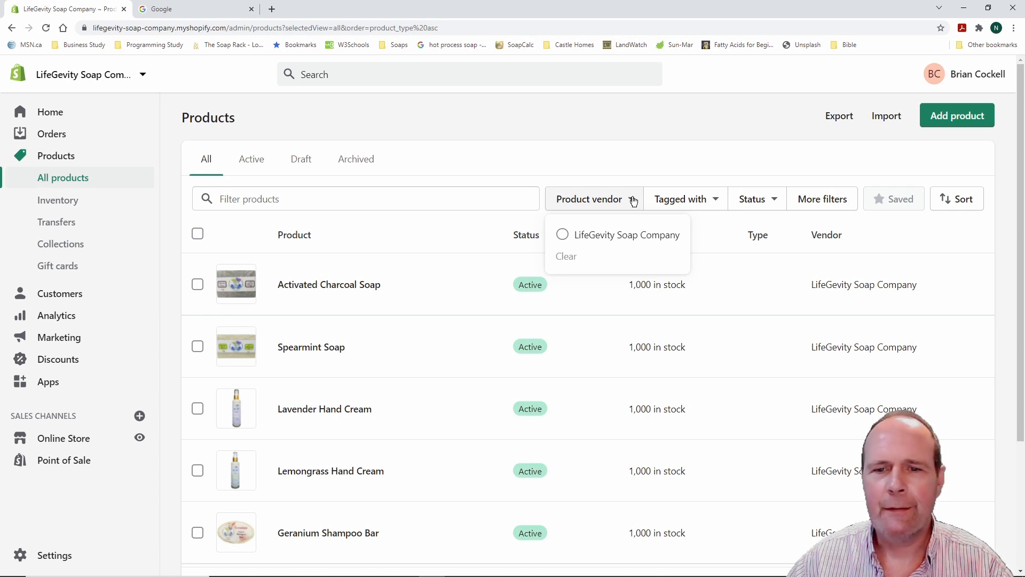
left_click(634, 202)
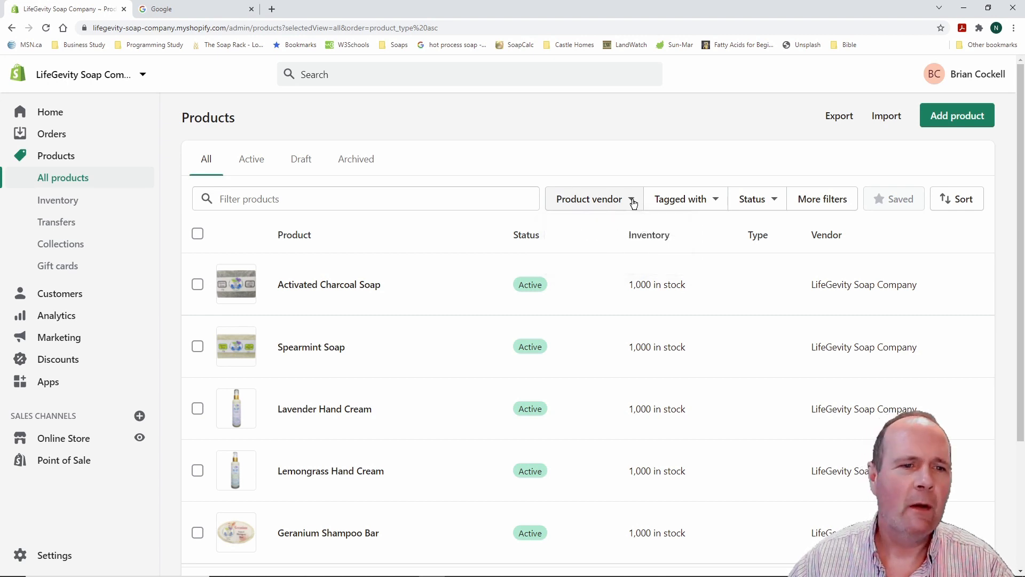
left_click(256, 166)
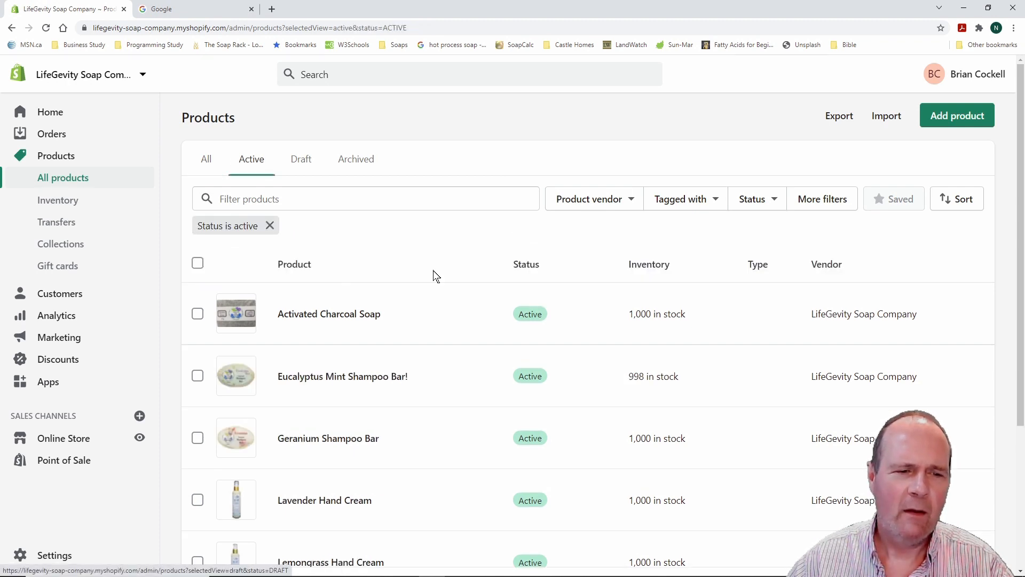
scroll(437, 276, "down", 3)
scroll(435, 275, "up", 3)
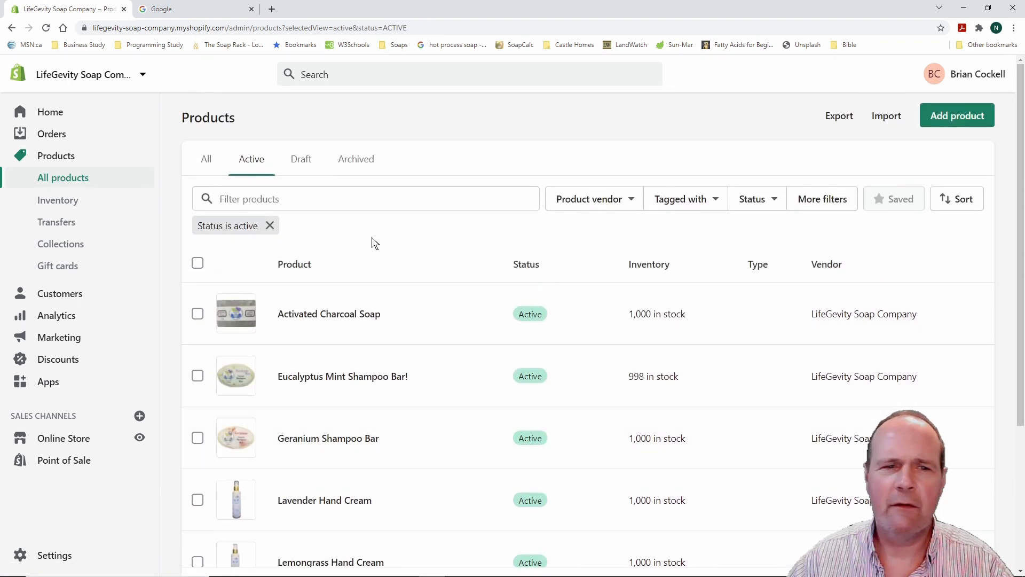
left_click(306, 166)
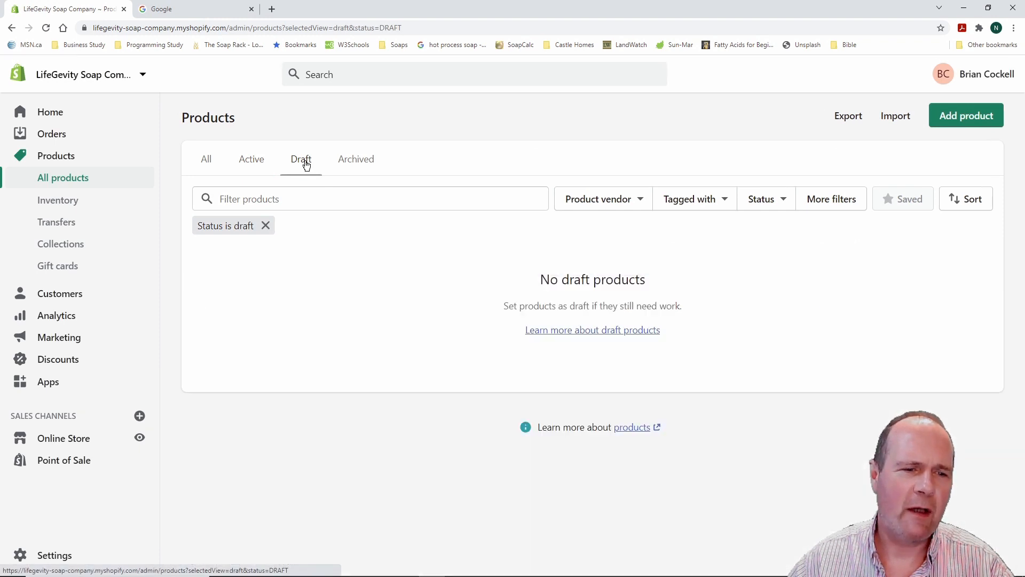
left_click(347, 163)
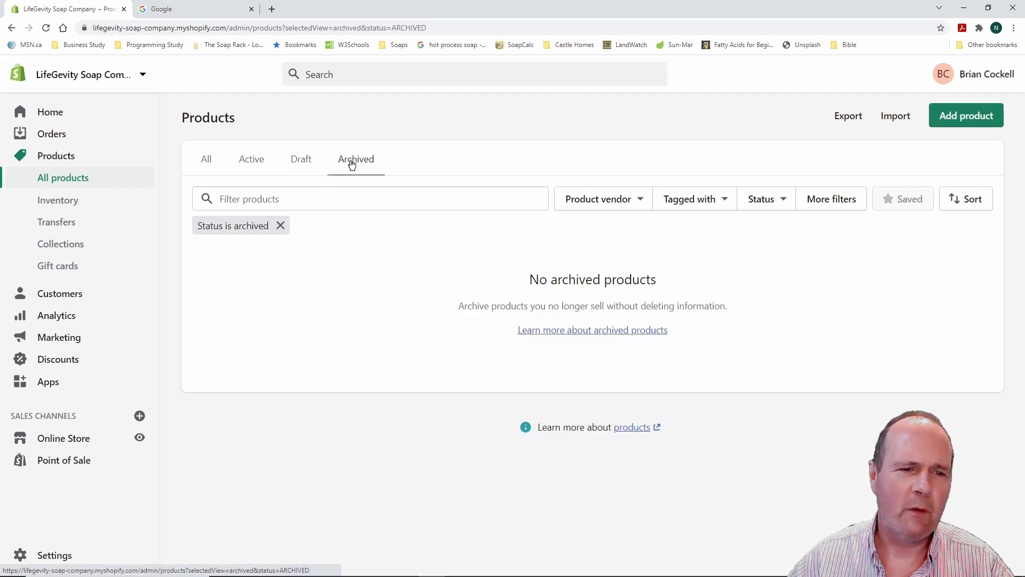
left_click(208, 162)
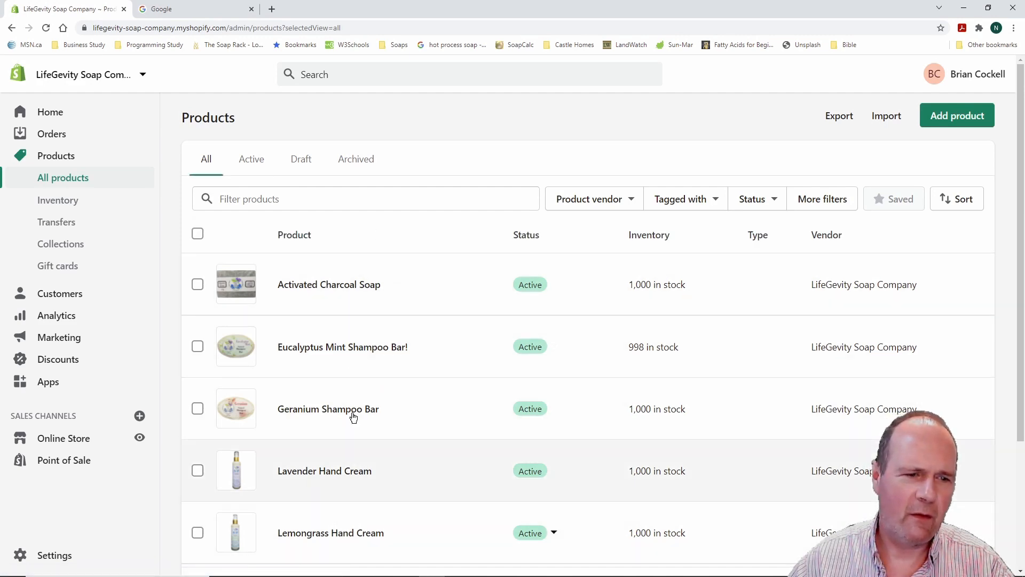
scroll(426, 247, "down", 3)
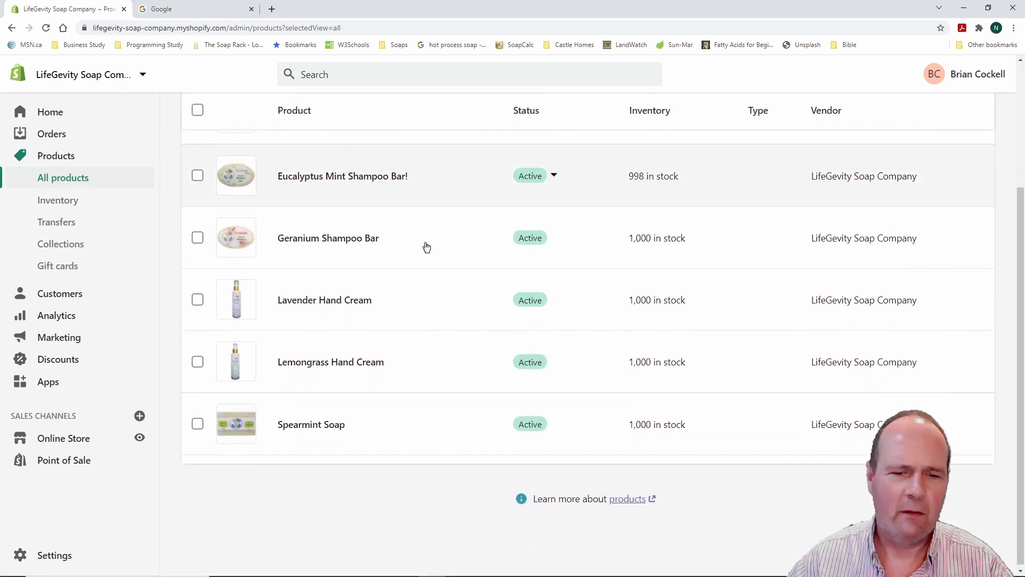
scroll(426, 247, "up", 3)
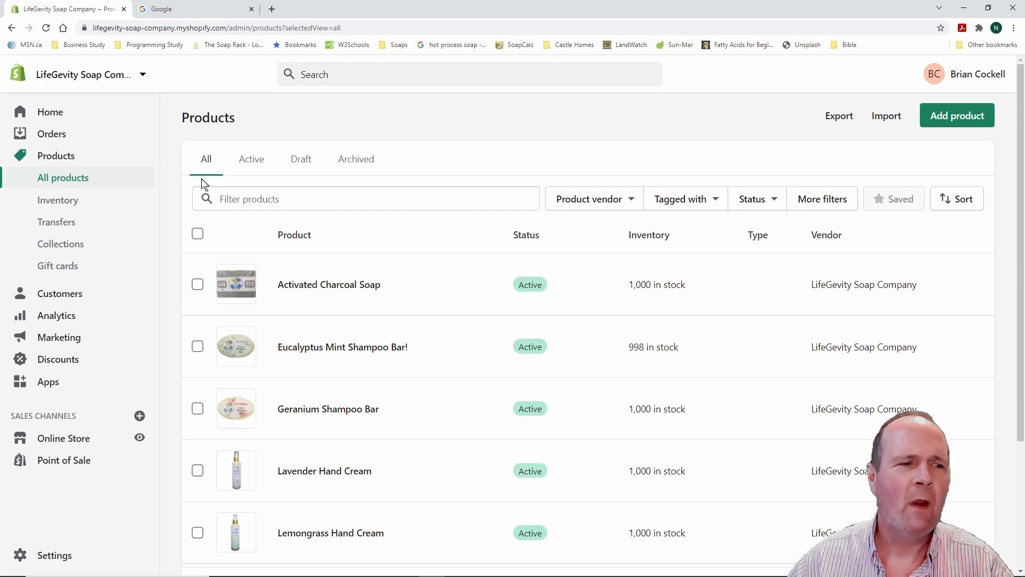
left_click(64, 200)
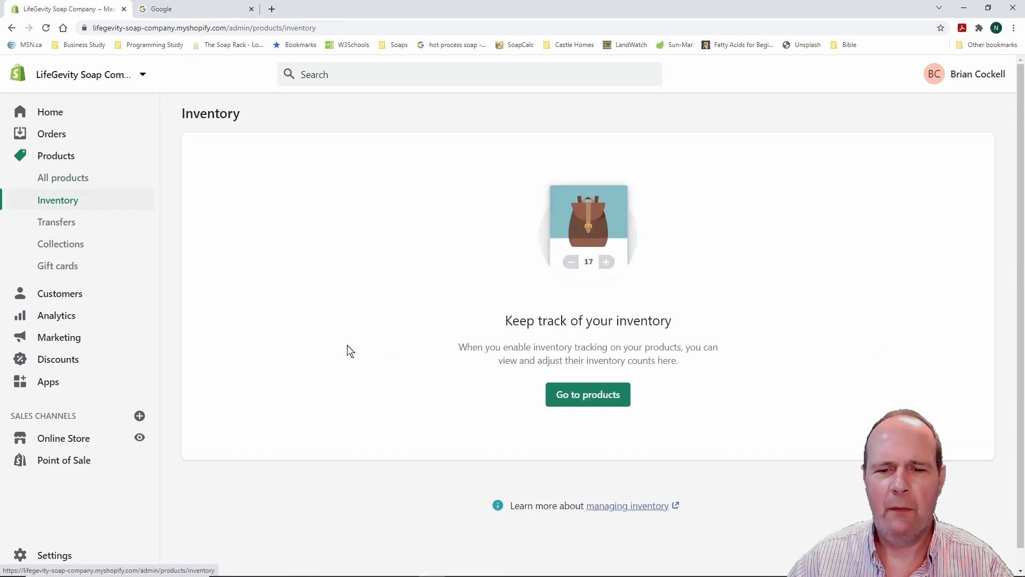
left_click(577, 395)
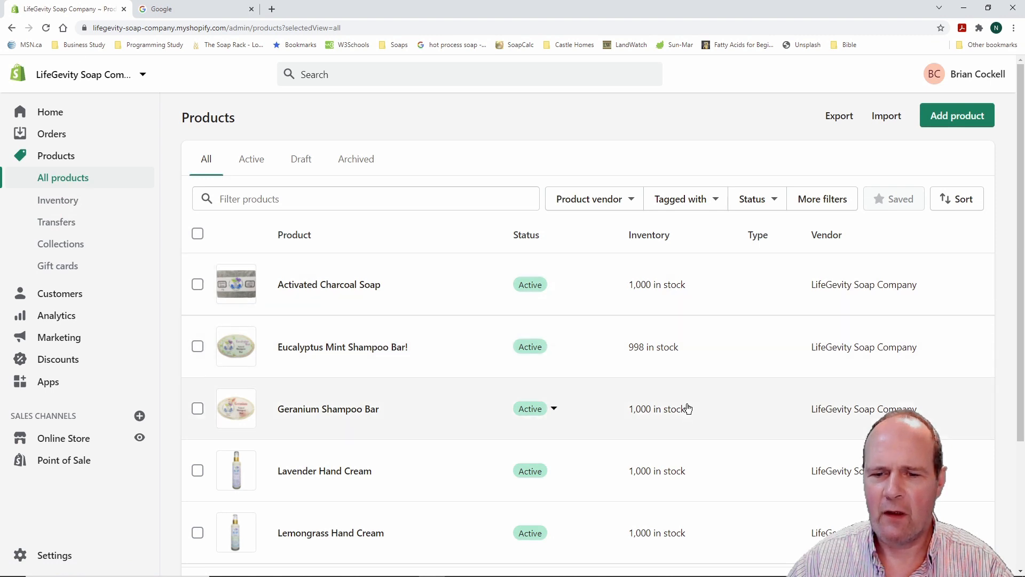
scroll(691, 456, "down", 4)
scroll(693, 455, "up", 3)
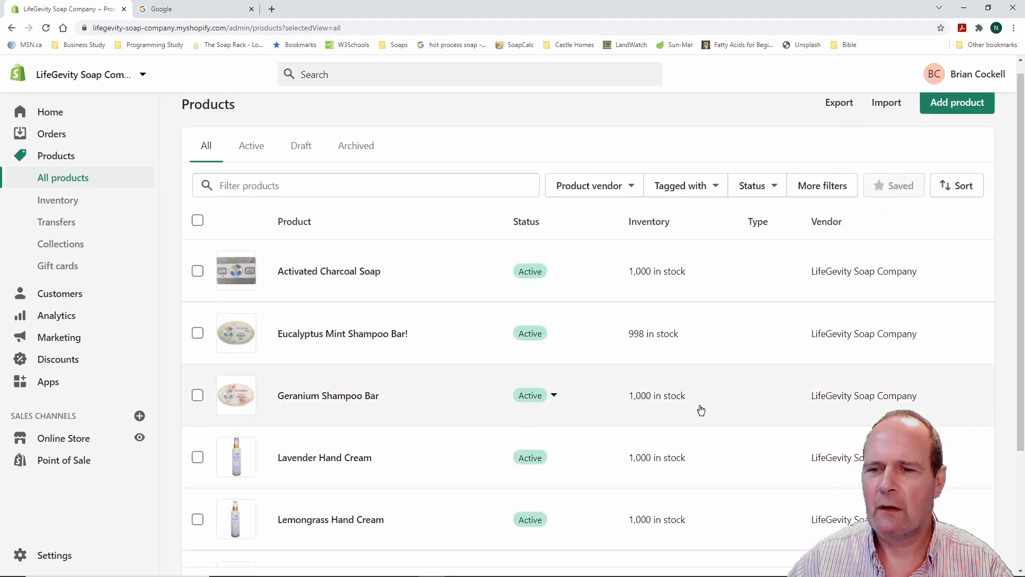
scroll(699, 374, "up", 1)
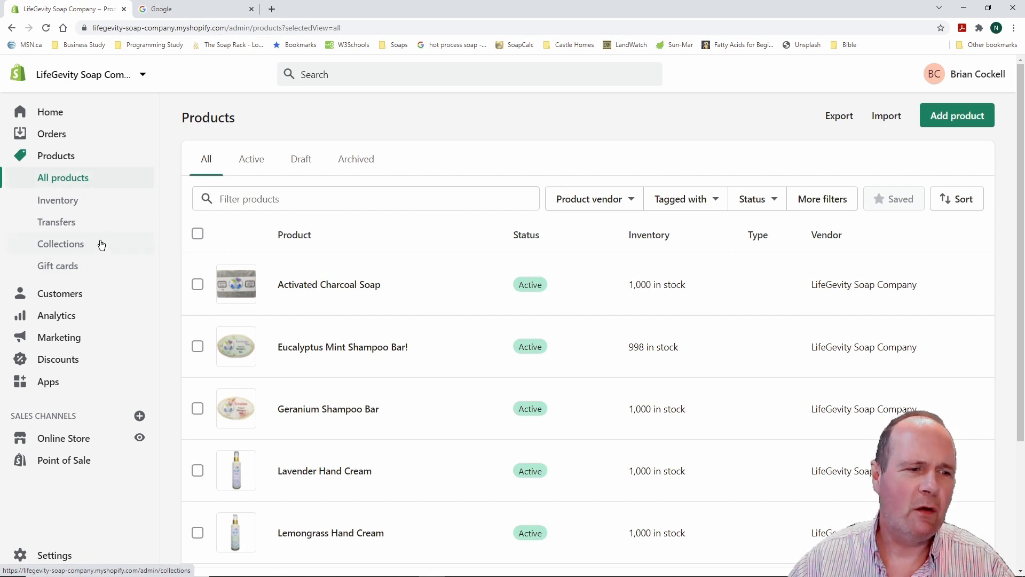
left_click(74, 246)
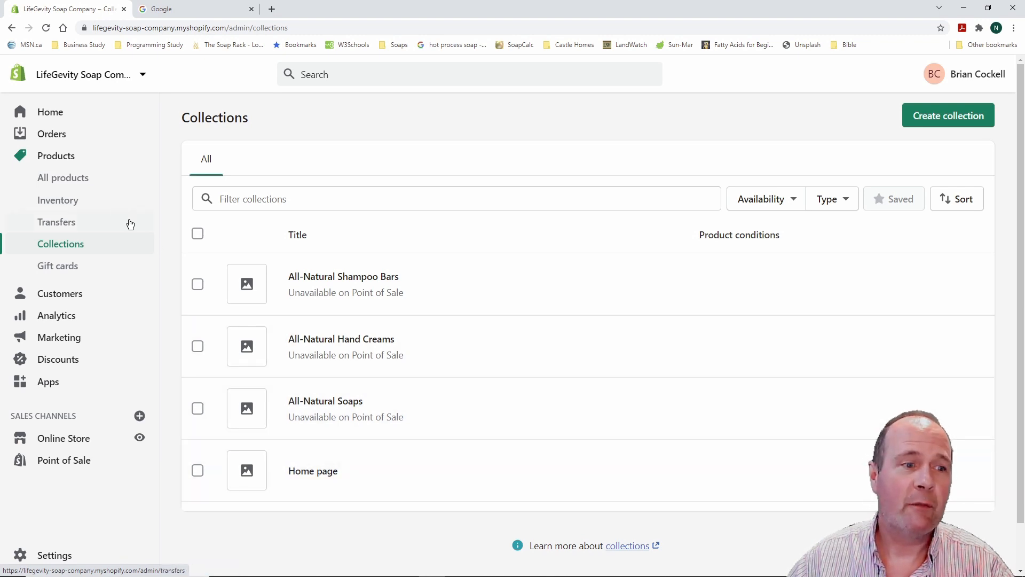
left_click(72, 182)
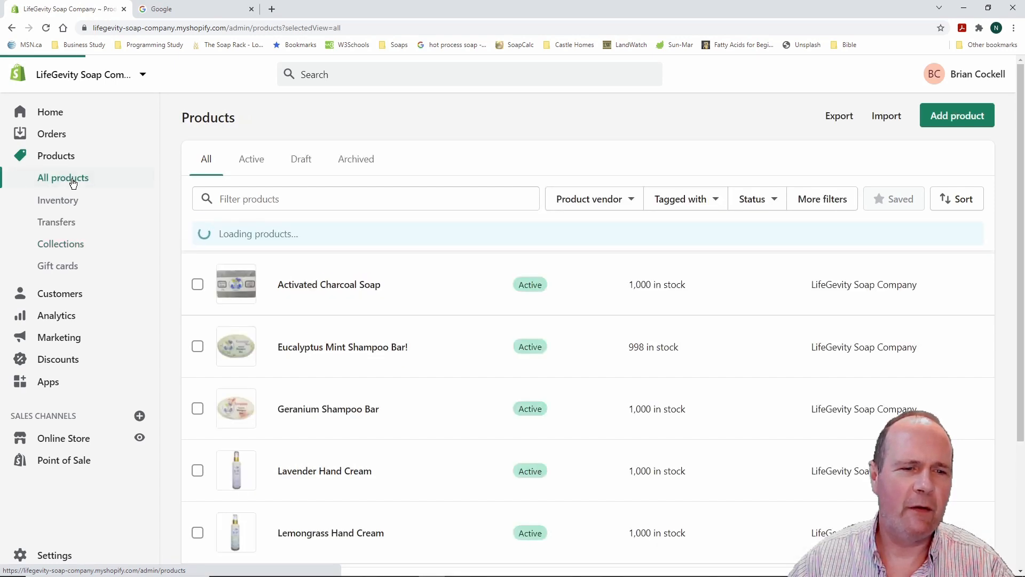
Review Activated Charcoal Soap's page: $6.00 price, SKU 123456, 1000 available
left_click(361, 284)
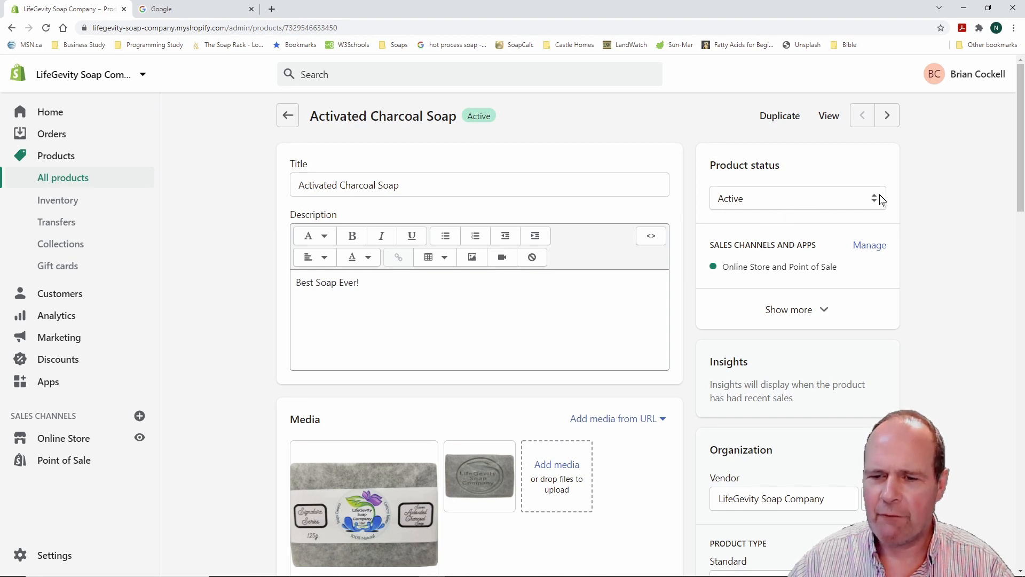
scroll(521, 335, "down", 2)
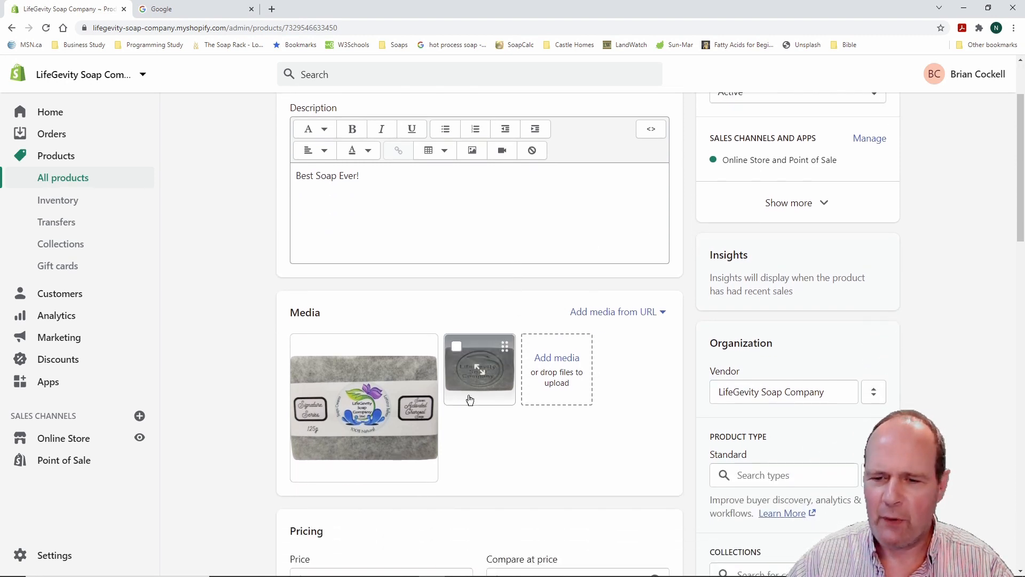
scroll(483, 368, "down", 2)
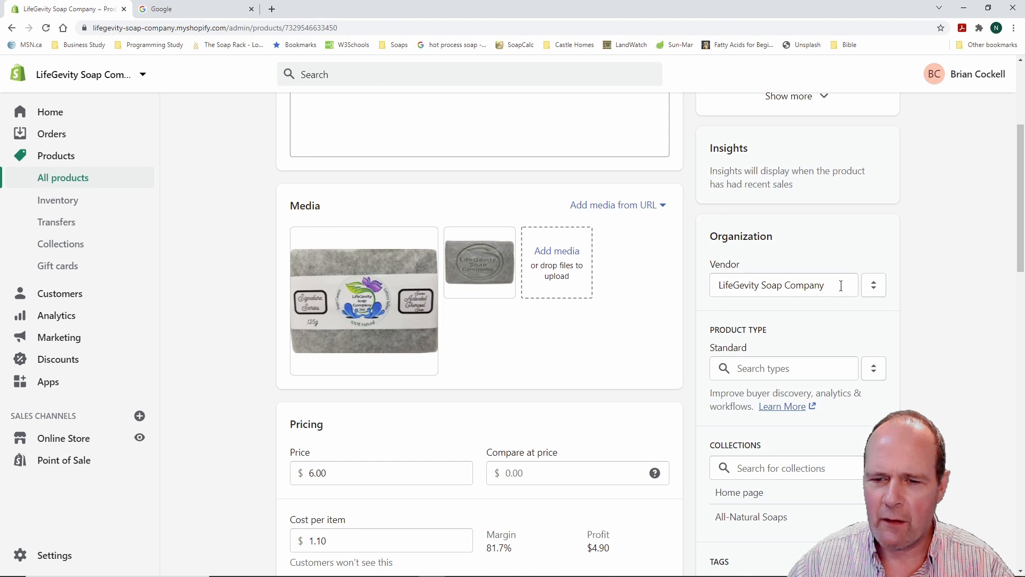
scroll(534, 369, "down", 2)
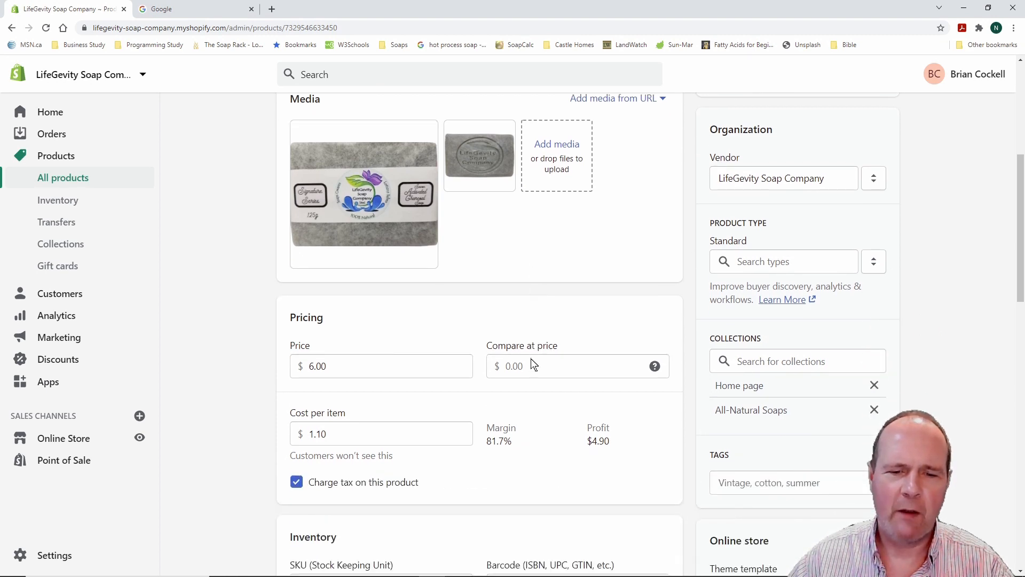
scroll(540, 453, "down", 2)
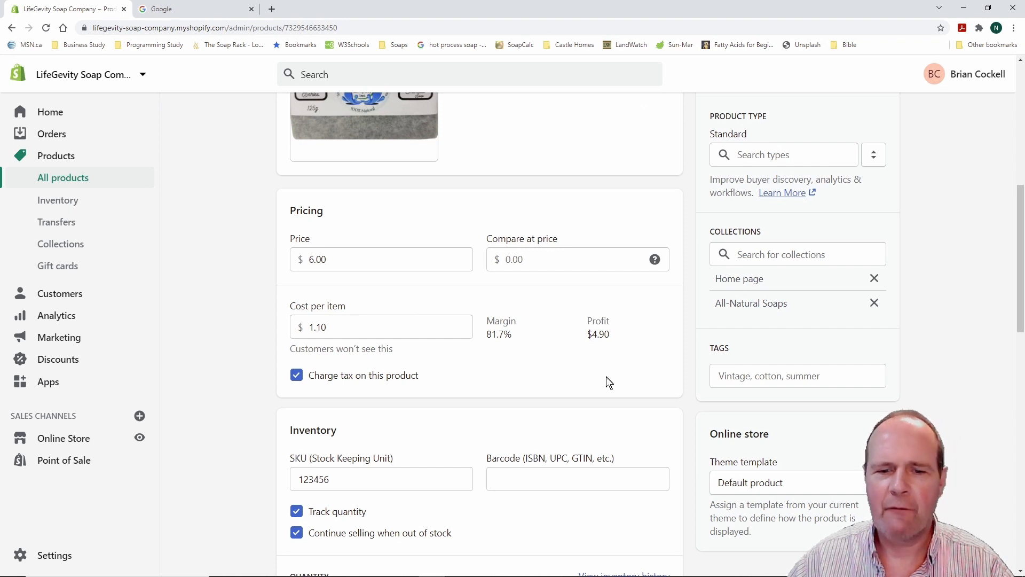
scroll(497, 381, "down", 3)
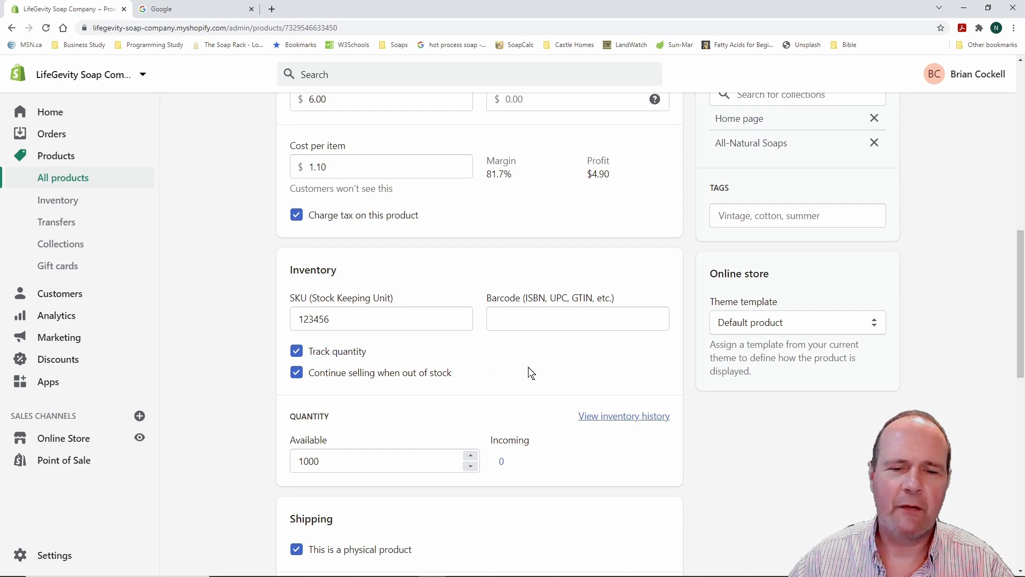
scroll(532, 373, "down", 2)
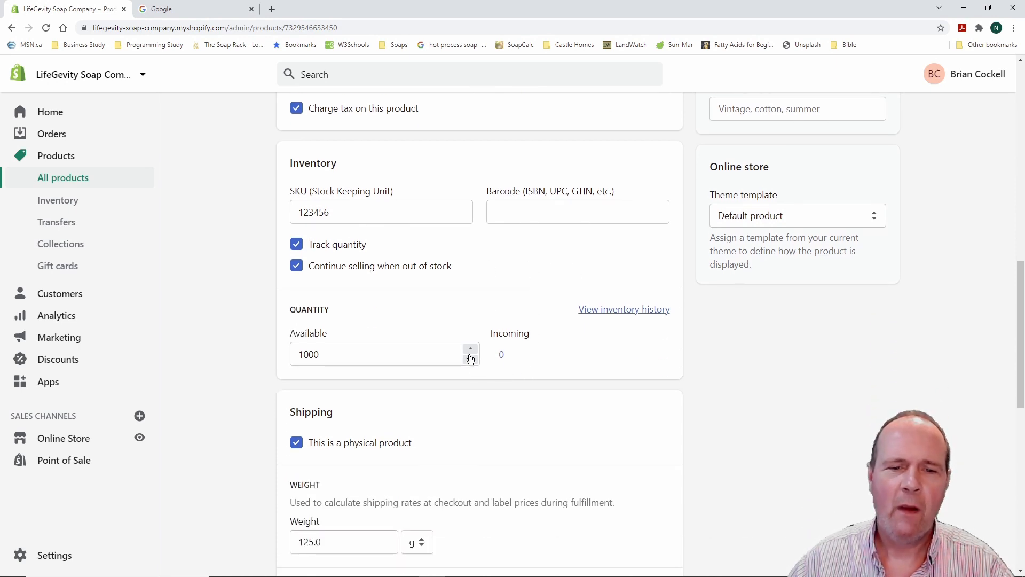
scroll(569, 405, "down", 6)
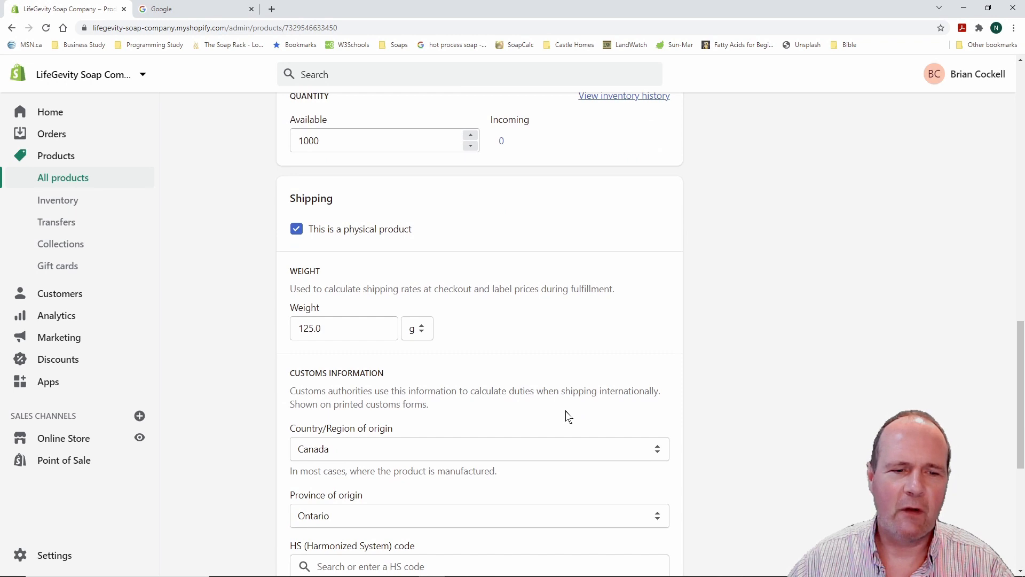
scroll(558, 409, "down", 4)
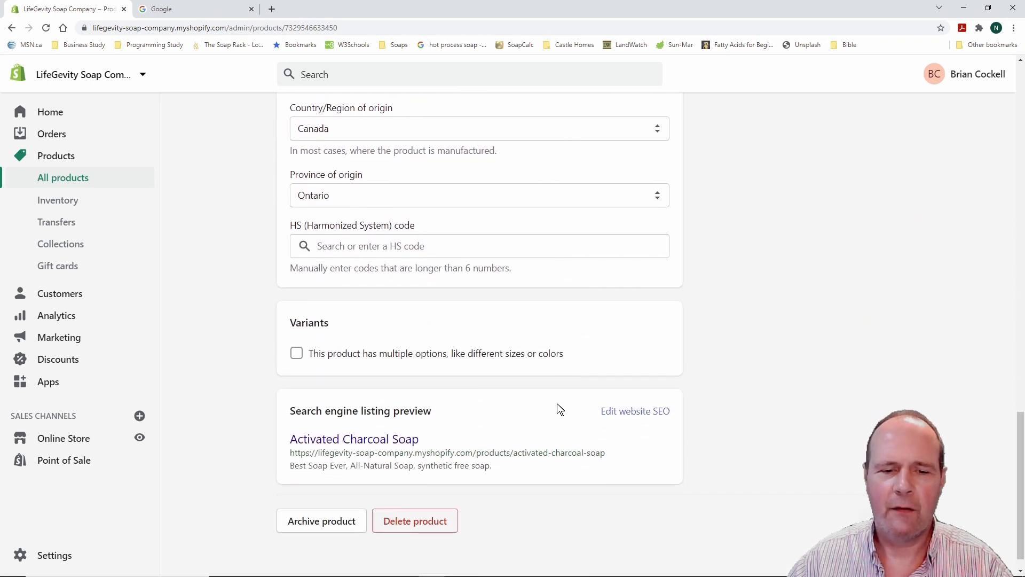
scroll(559, 409, "up", 16)
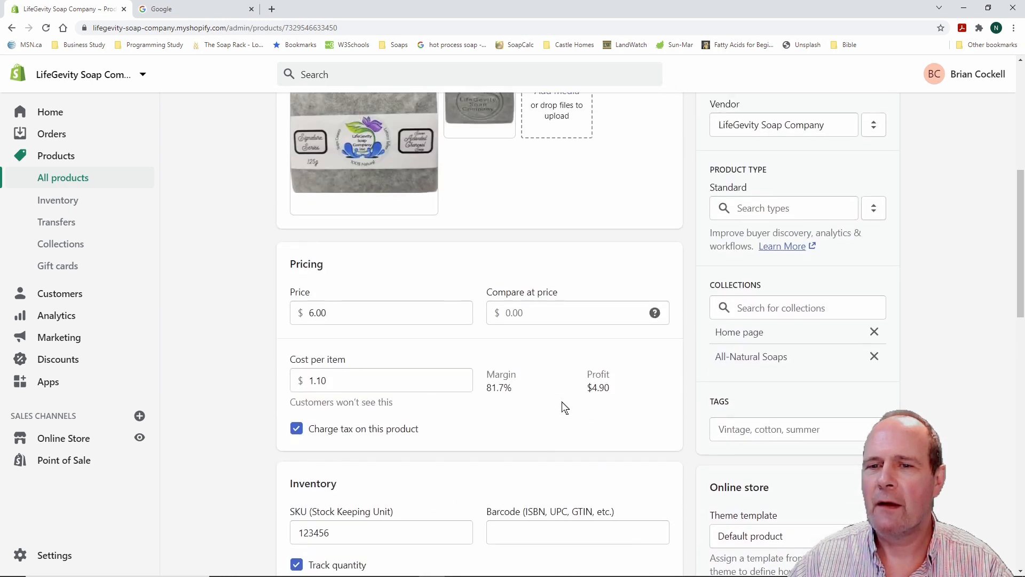
scroll(564, 408, "up", 7)
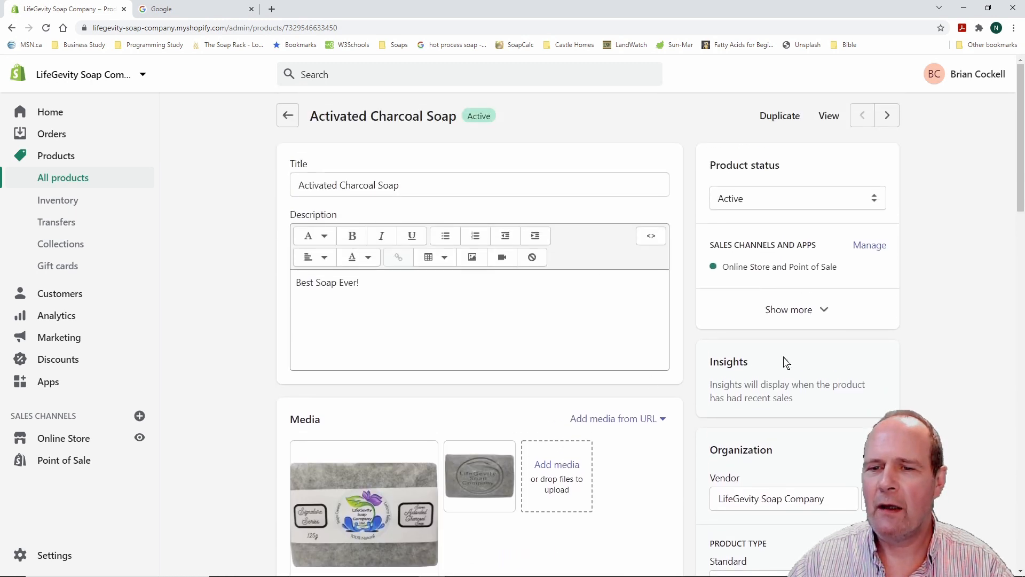
scroll(939, 342, "down", 1)
scroll(937, 336, "down", 1)
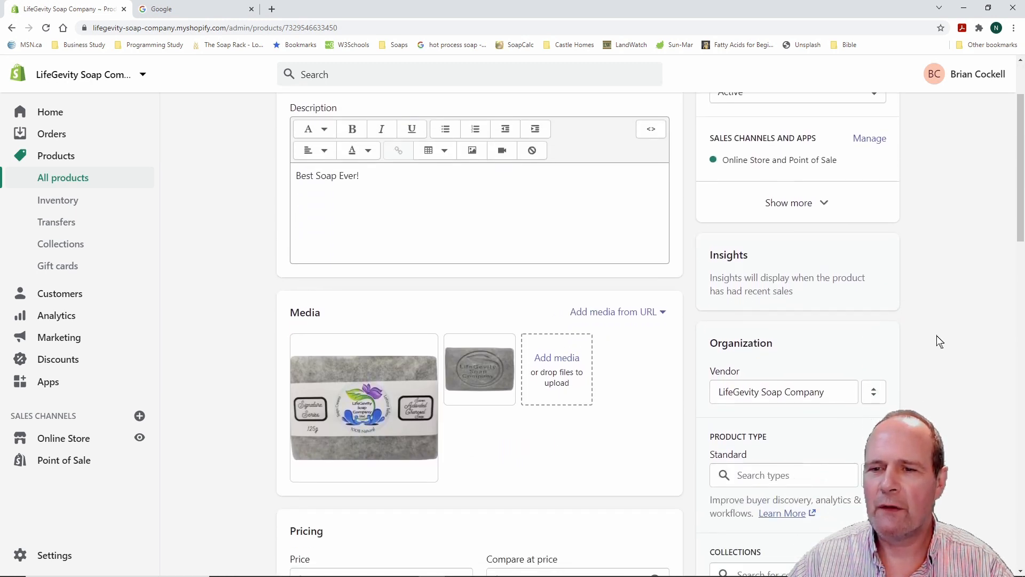
left_click(824, 202)
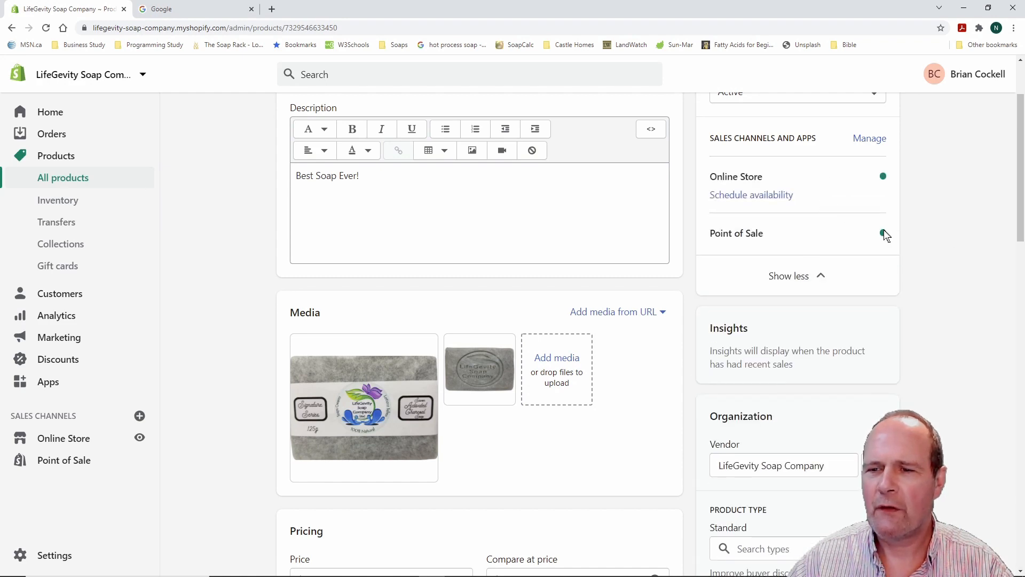
left_click(805, 277)
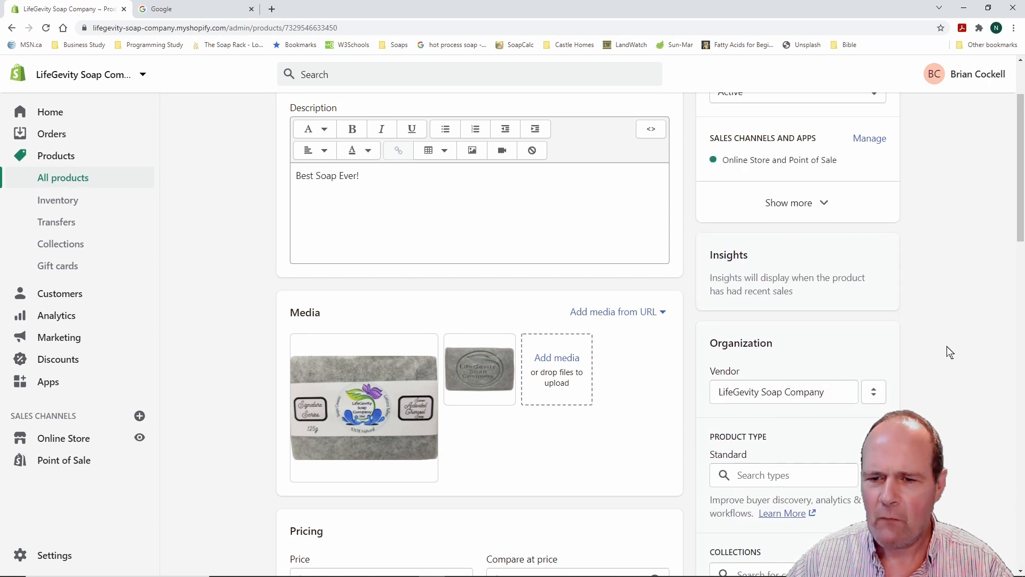
scroll(948, 345, "down", 1)
scroll(948, 343, "down", 6)
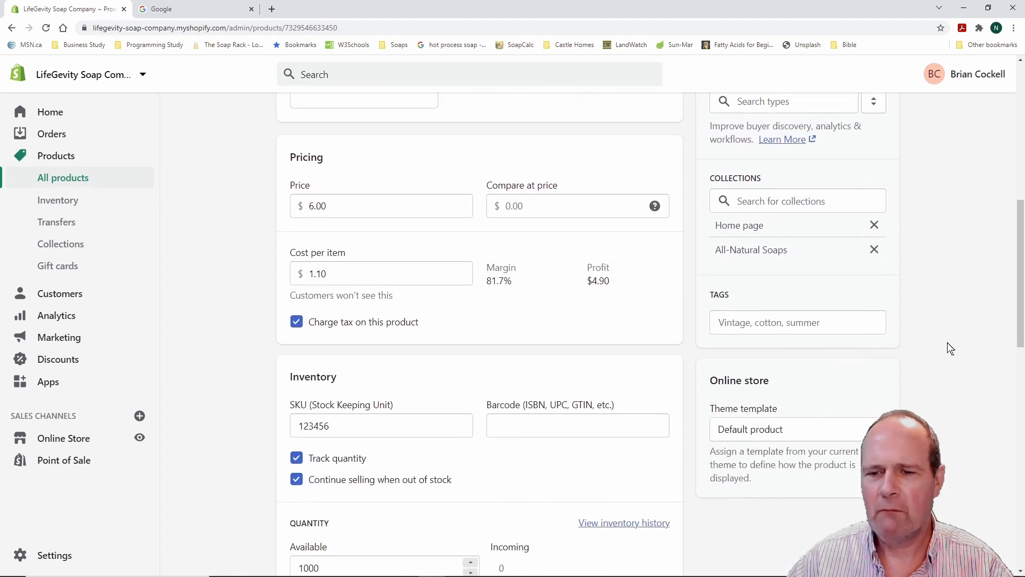
scroll(949, 344, "down", 13)
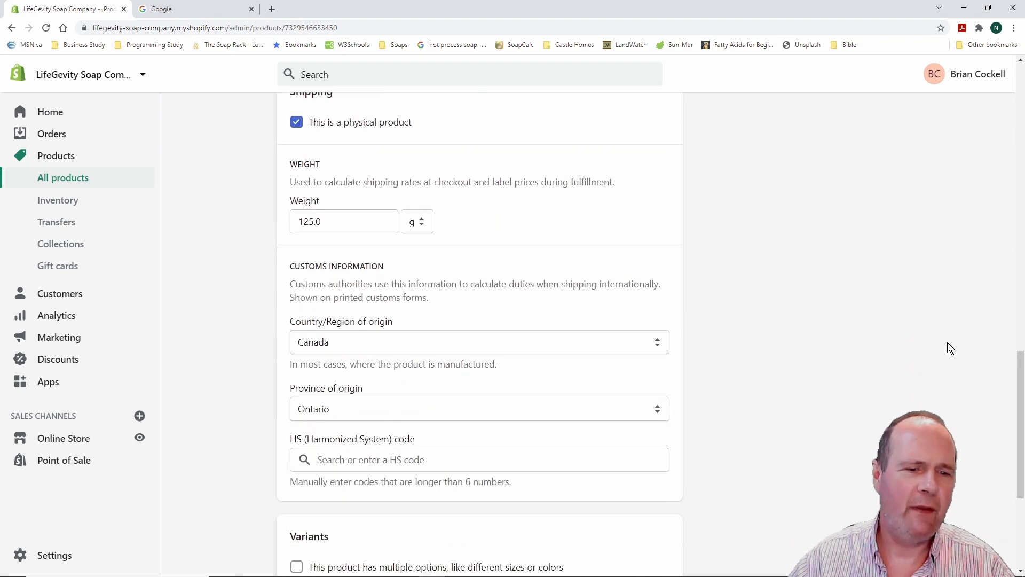
scroll(947, 349, "down", 2)
scroll(920, 381, "up", 6)
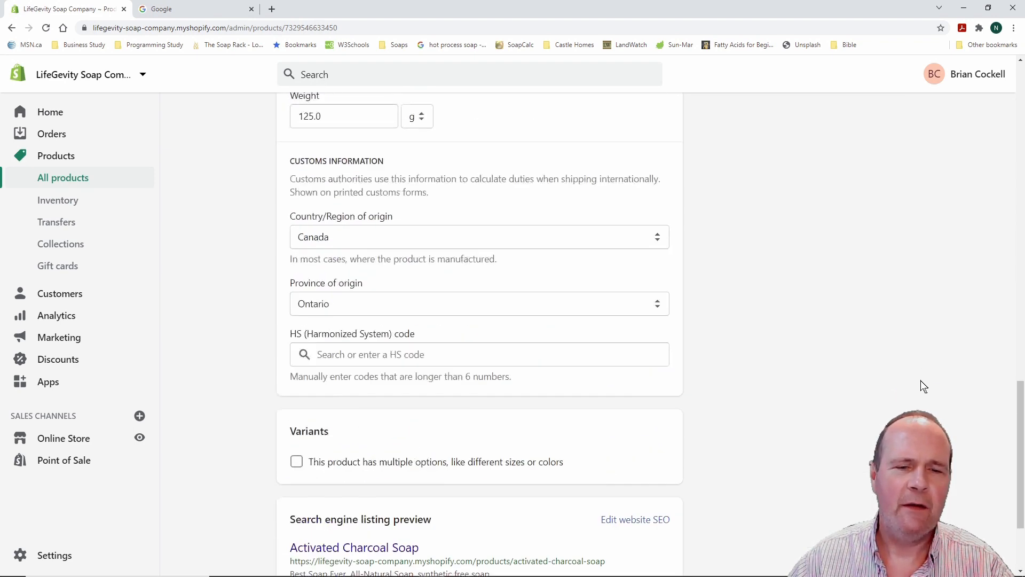
scroll(920, 380, "up", 10)
scroll(921, 380, "down", 9)
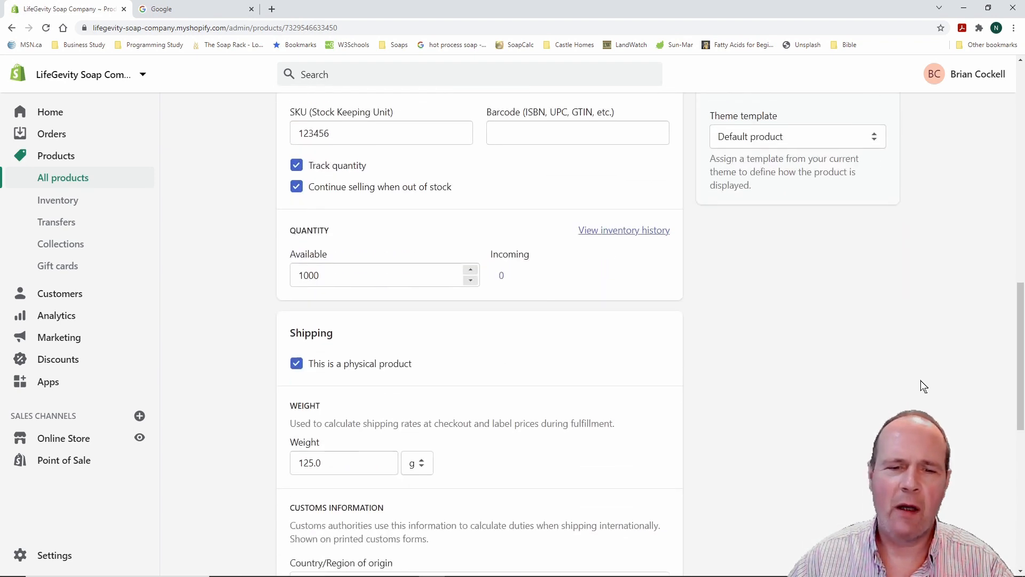
scroll(921, 380, "down", 4)
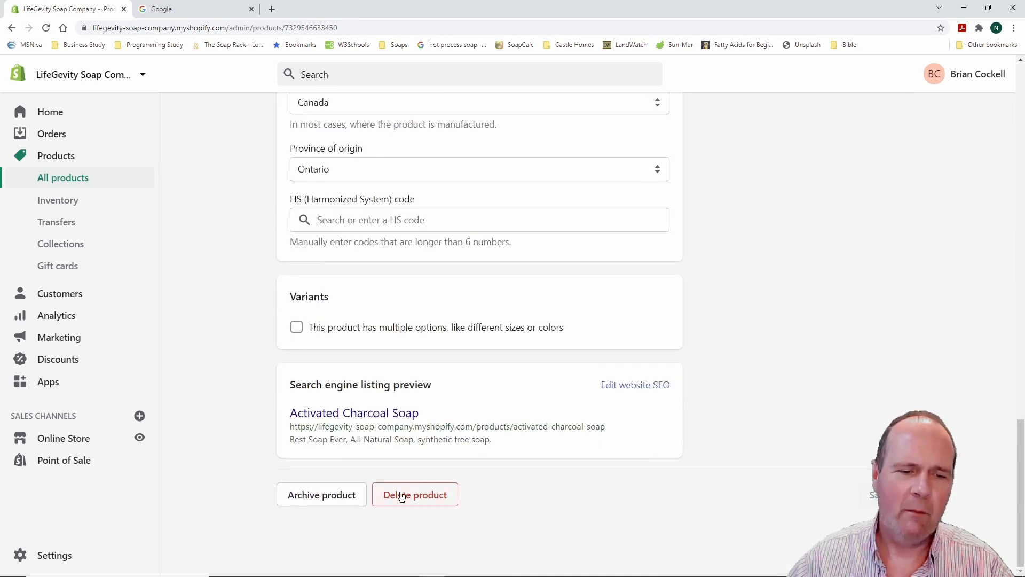
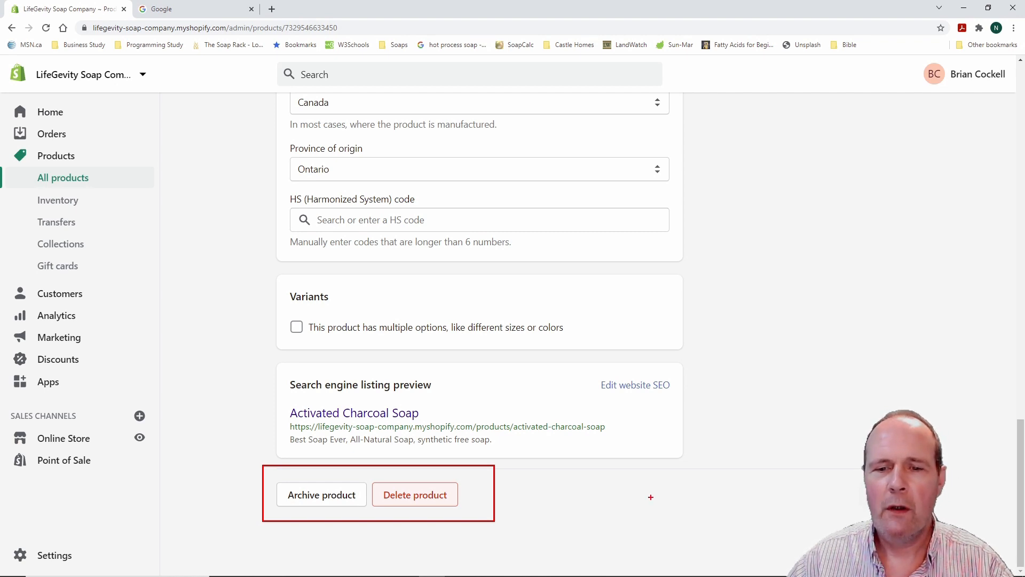
Leave the Activated Charcoal Soap page and go back to the admin Home dashboard
scroll(732, 466, "up", 15)
scroll(733, 470, "up", 7)
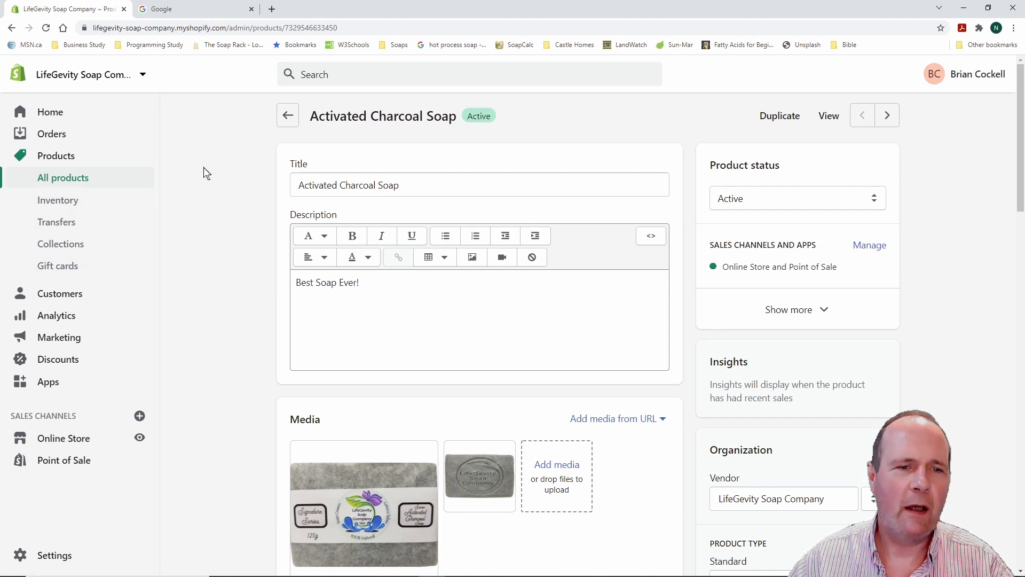
left_click(54, 116)
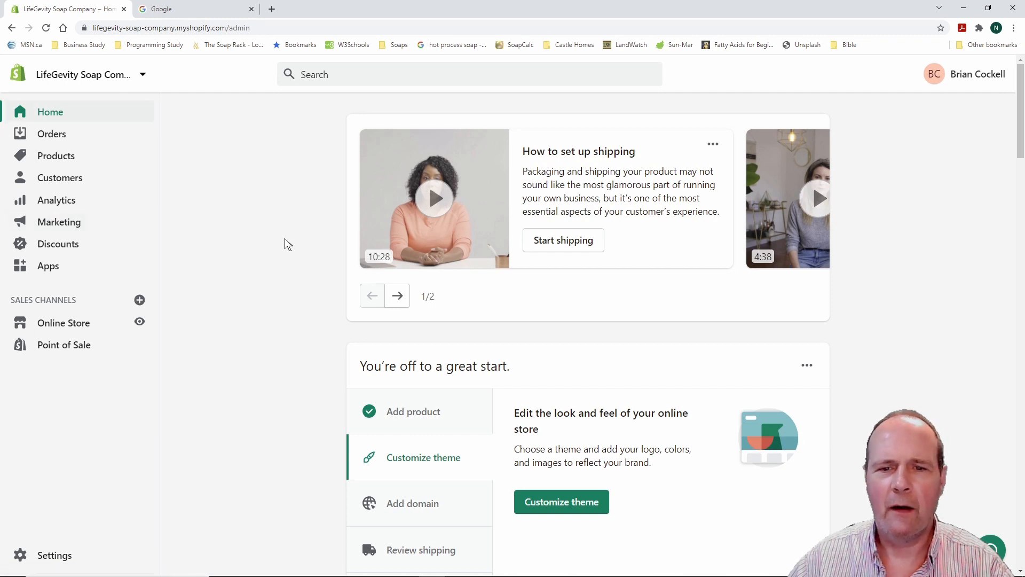
Use the setup guide's Customize theme step to reach Online Store > Themes
scroll(258, 265, "down", 2)
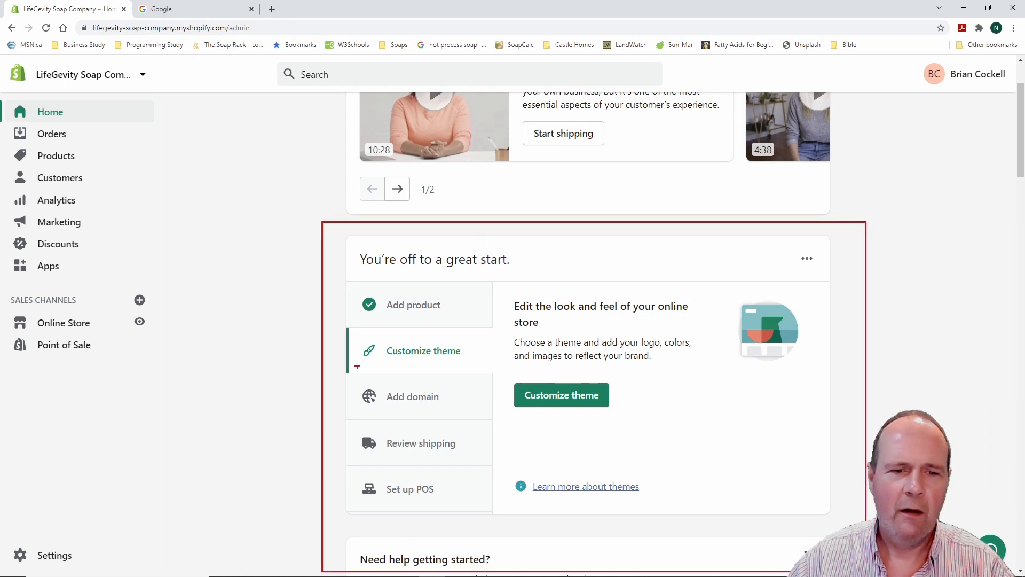
mouse_move(294, 257)
left_mouse_down()
mouse_move(382, 287)
mouse_move(412, 332)
mouse_move(465, 329)
left_mouse_up()
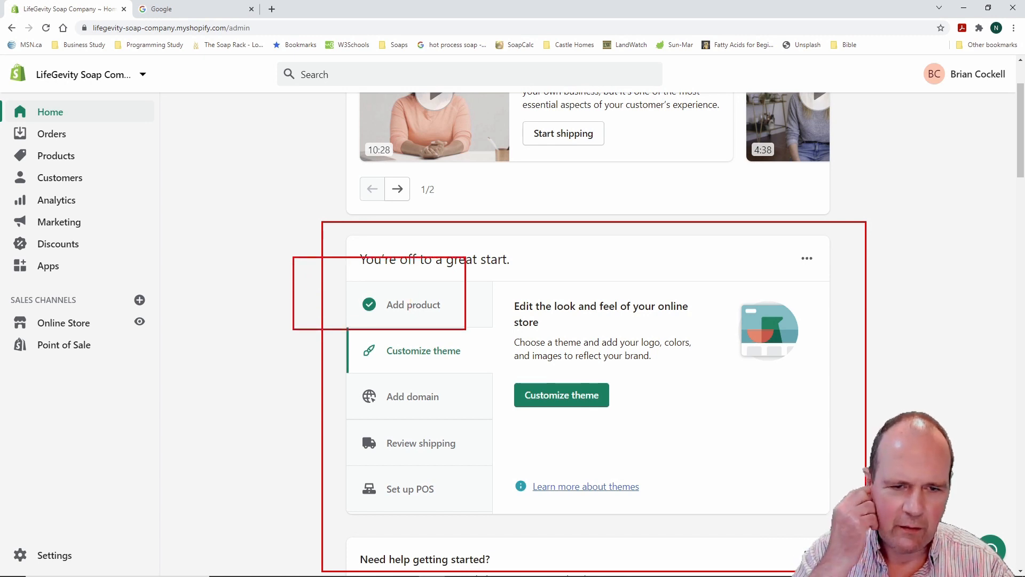
key("Escape")
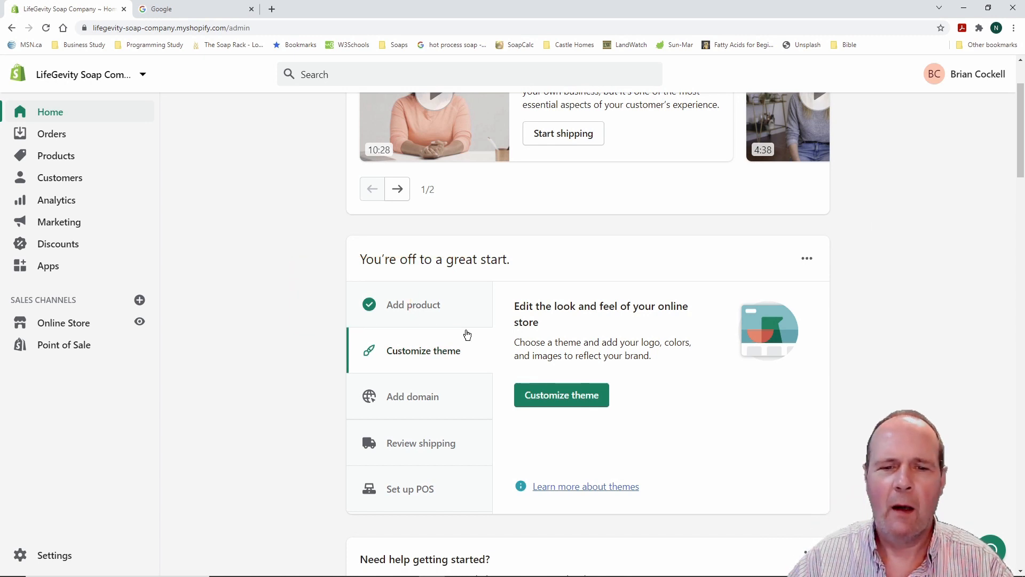
left_click(449, 353)
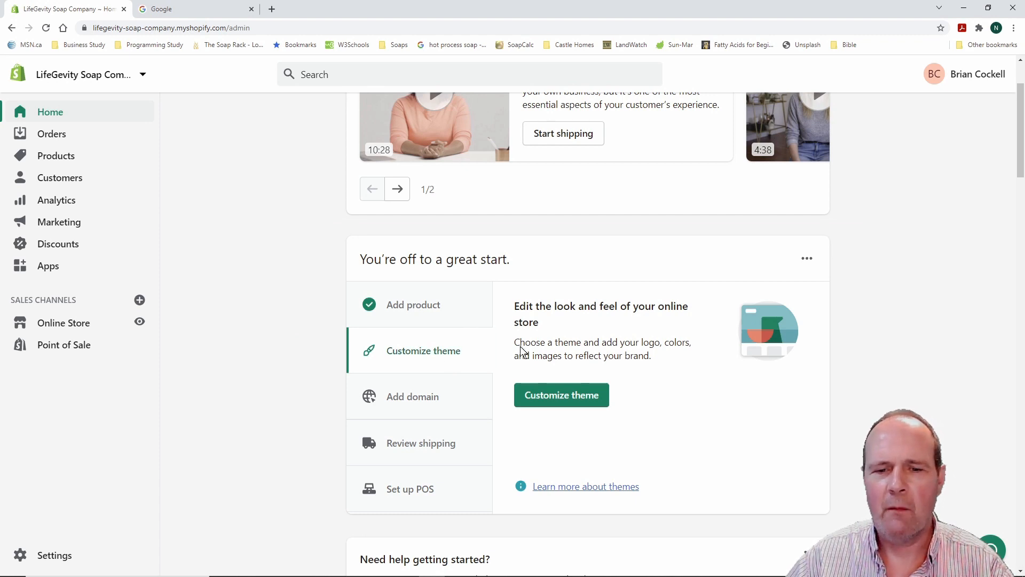
left_click(578, 395)
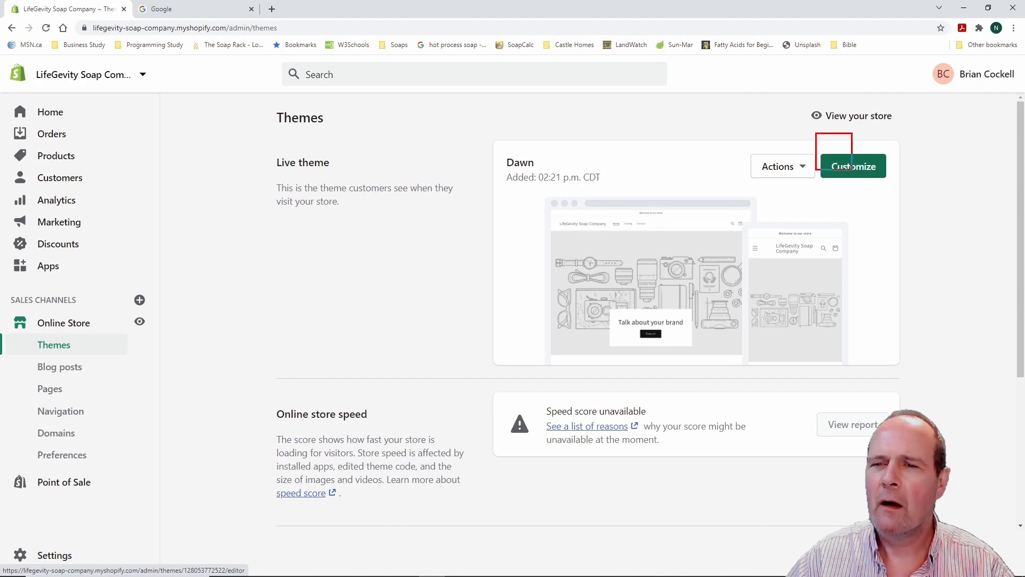
Open the live Dawn theme for customizing and scroll through the Home page preview
left_click(862, 168)
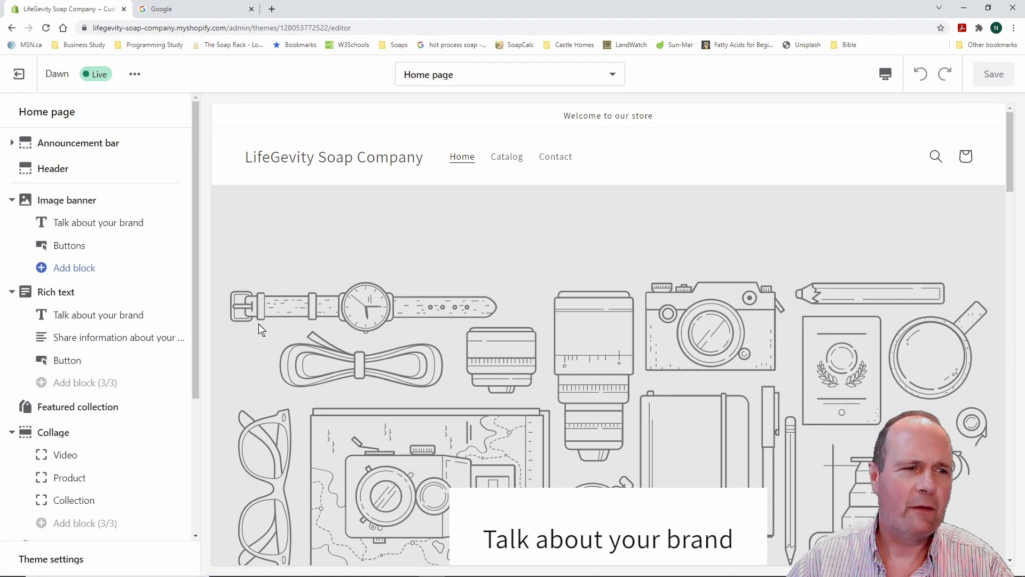
scroll(335, 296, "down", 8)
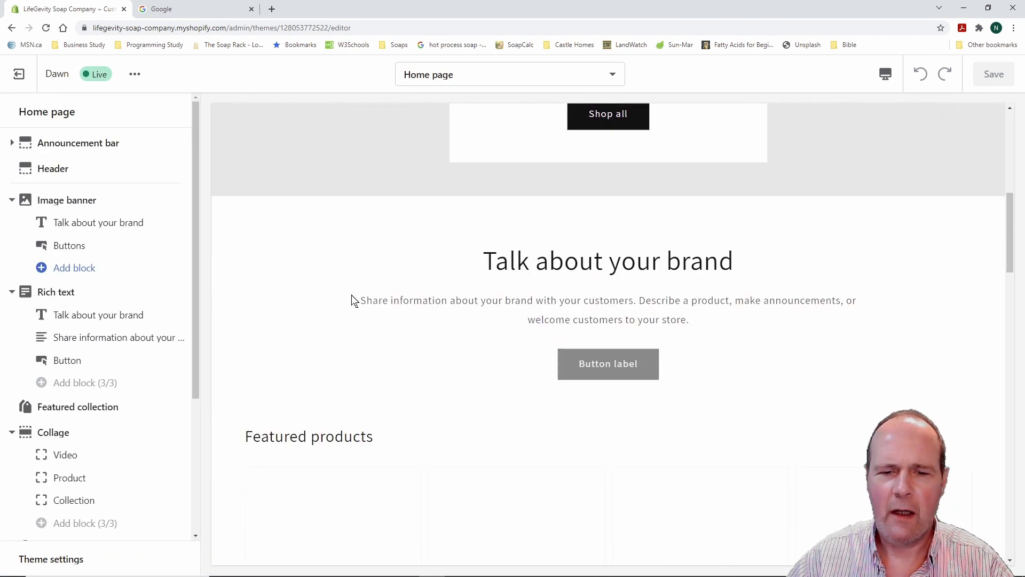
scroll(351, 295, "down", 9)
scroll(352, 299, "down", 3)
scroll(354, 297, "up", 15)
scroll(357, 301, "up", 6)
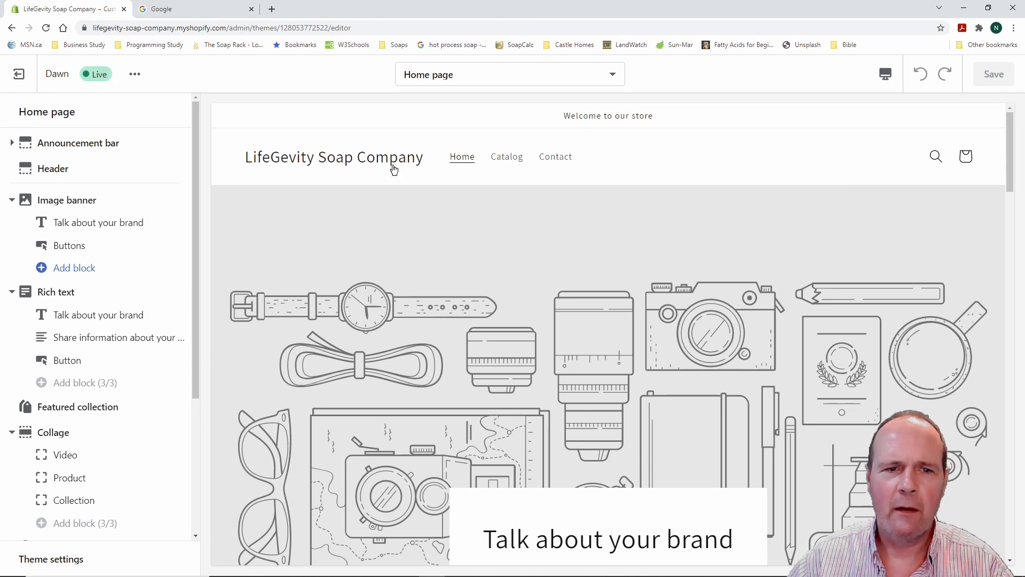
left_click(509, 161)
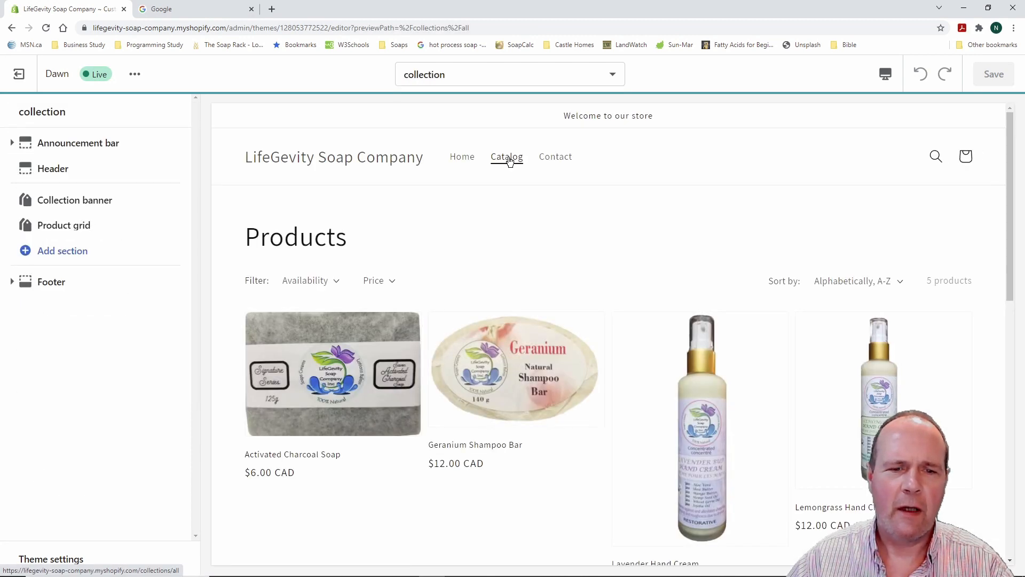
scroll(550, 215, "down", 4)
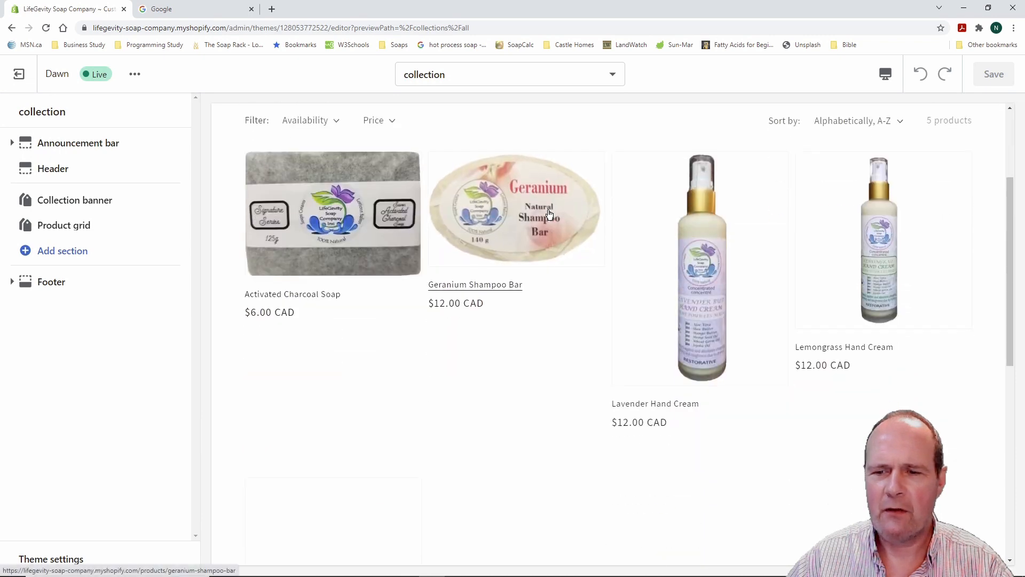
scroll(526, 235, "down", 8)
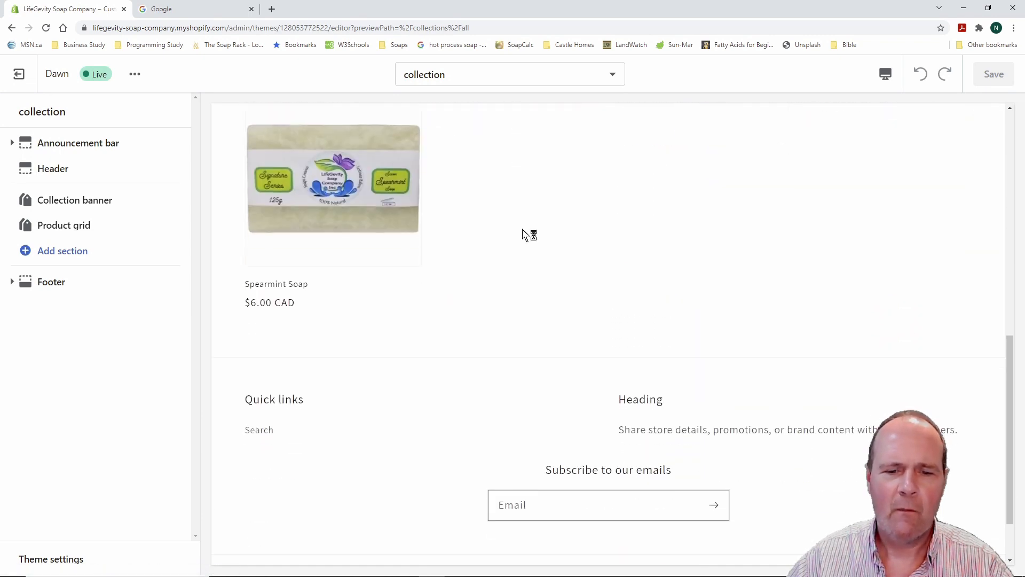
scroll(528, 235, "up", 12)
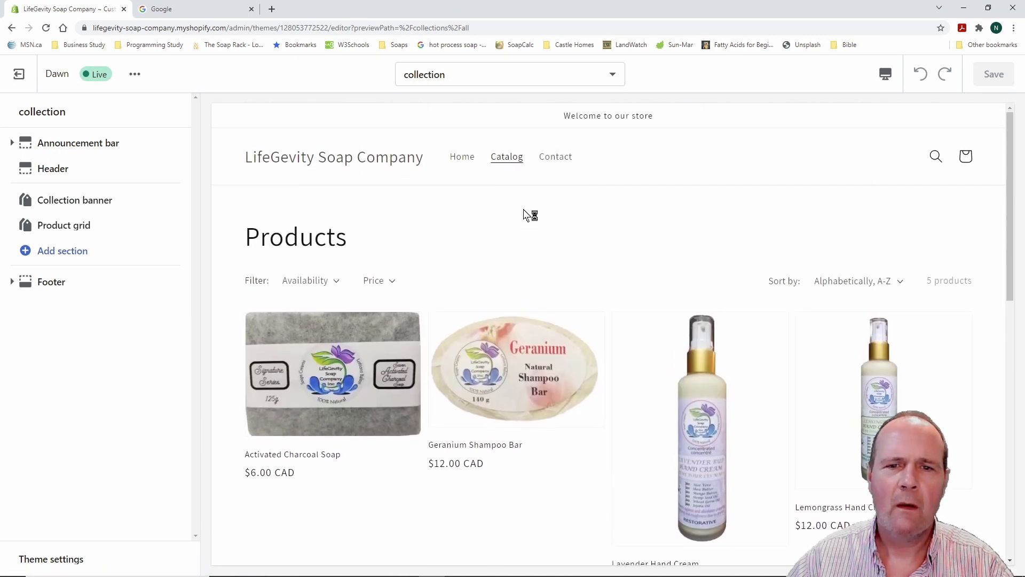
left_click(555, 159)
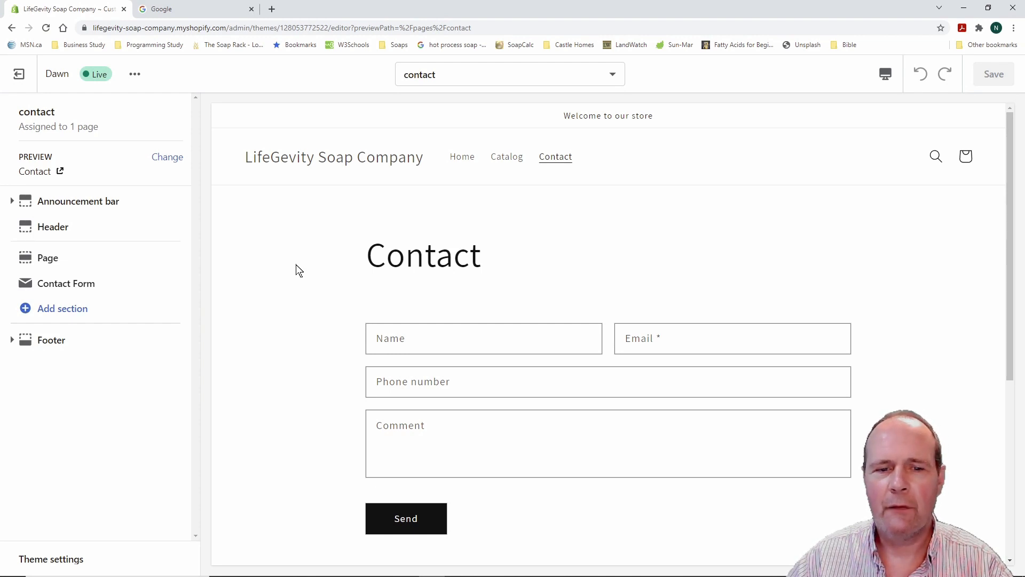
left_click(462, 160)
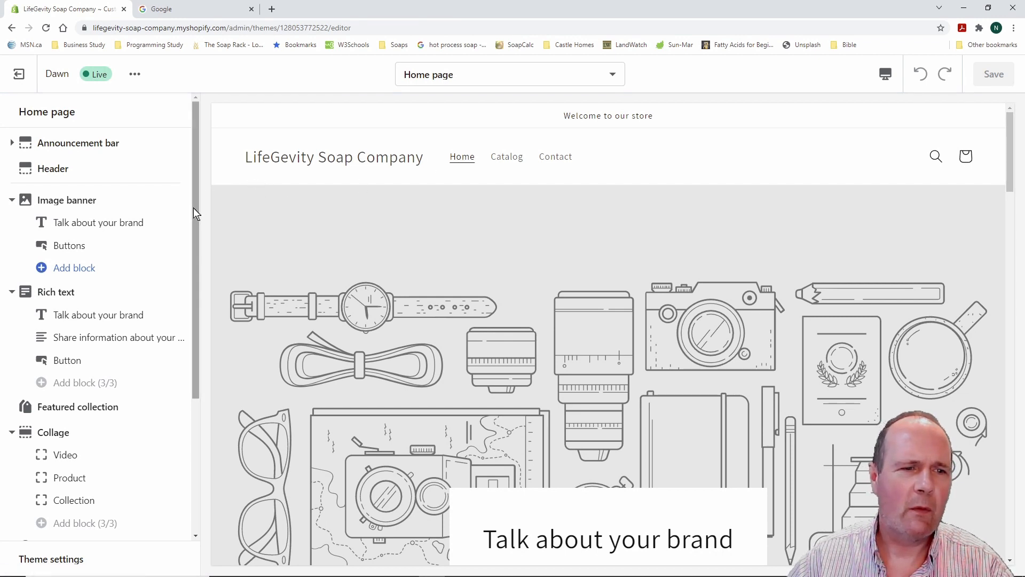
Exit the Dawn theme editor back to the Themes page showing Dawn as live
left_click_drag(194, 209, 195, 188)
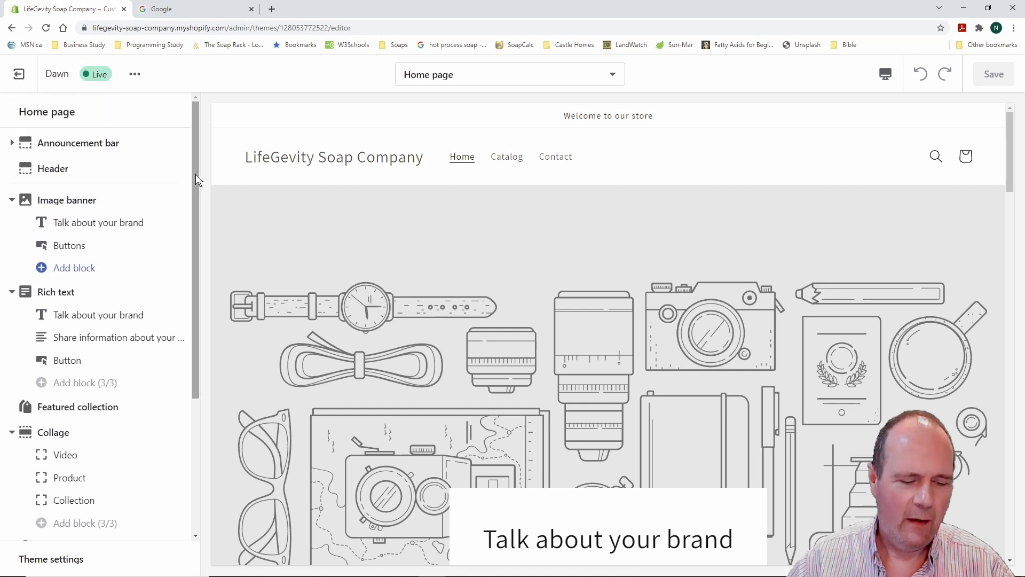
left_click_drag(41, 60, 171, 97)
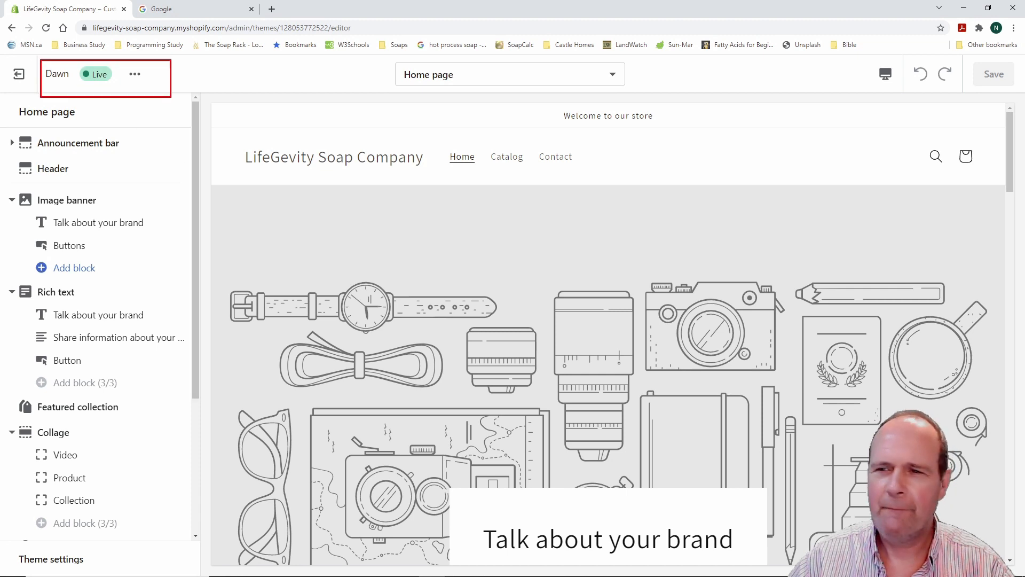
key("Escape")
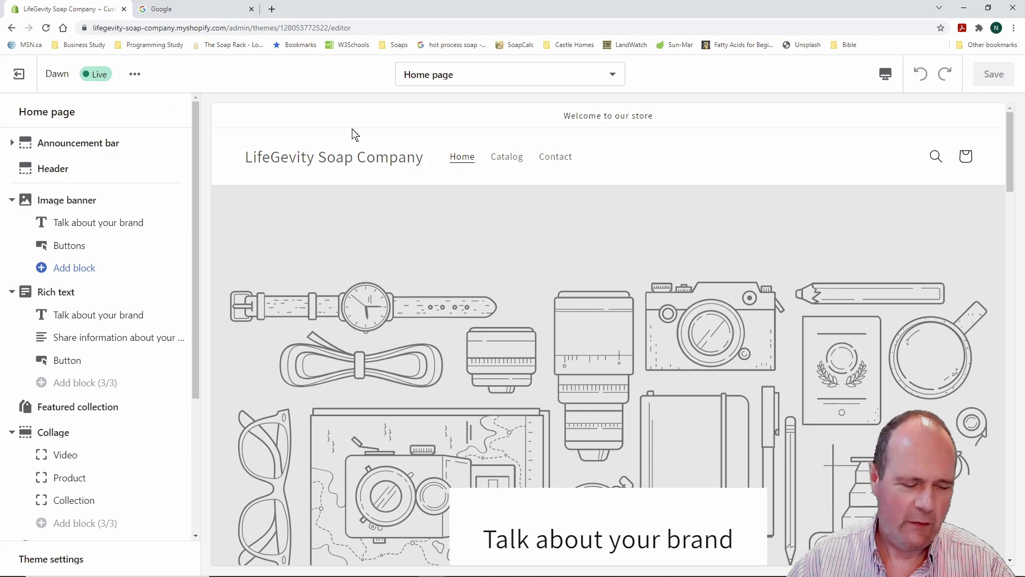
left_click_drag(962, 54, 1024, 103)
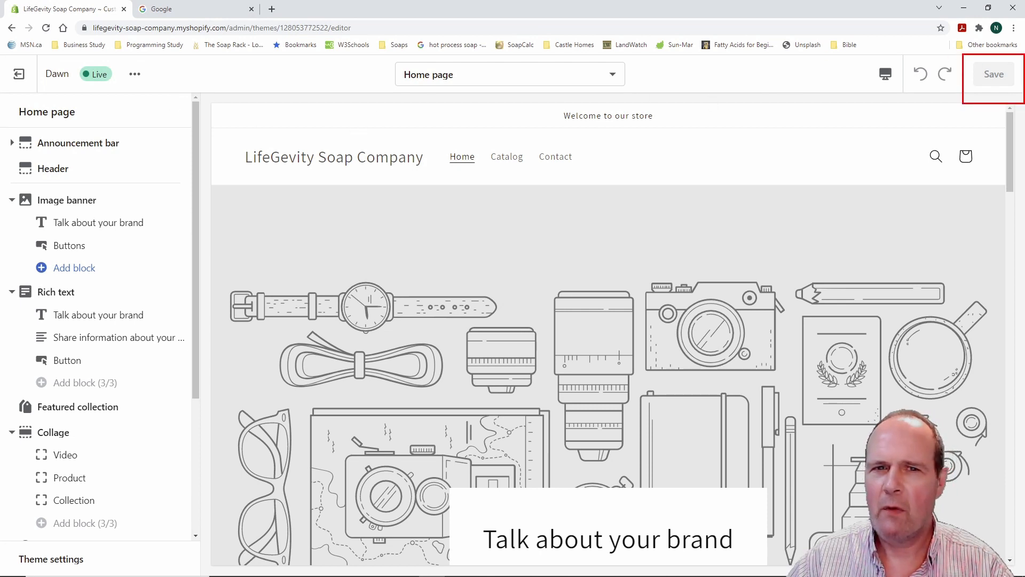
key("Escape")
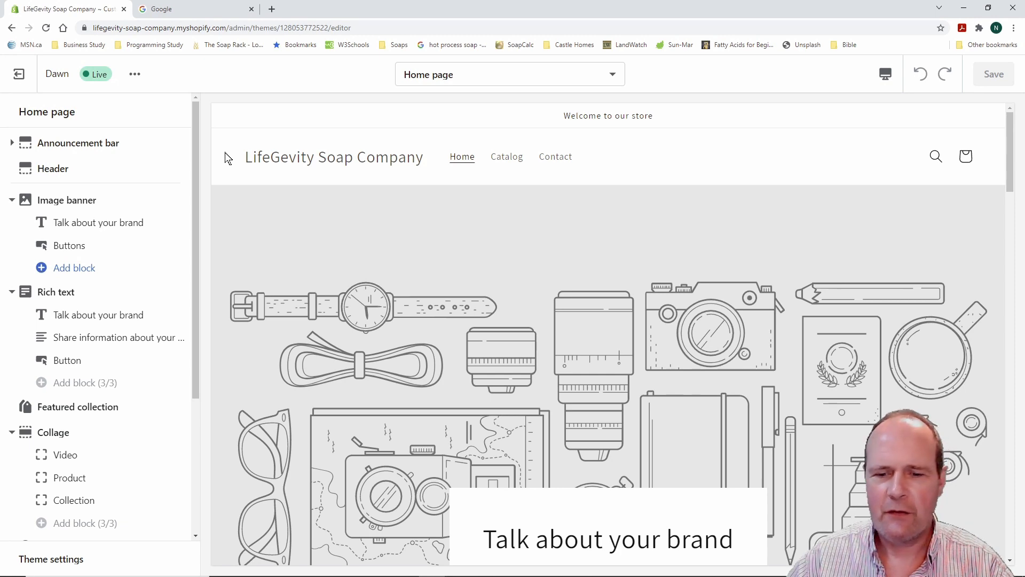
scroll(239, 208, "down", 4)
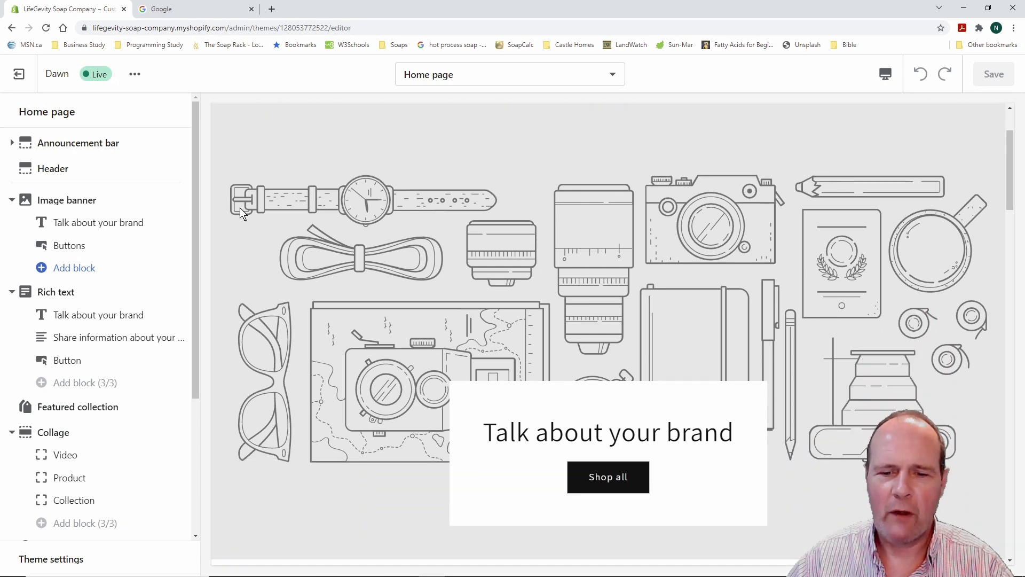
scroll(239, 211, "up", 4)
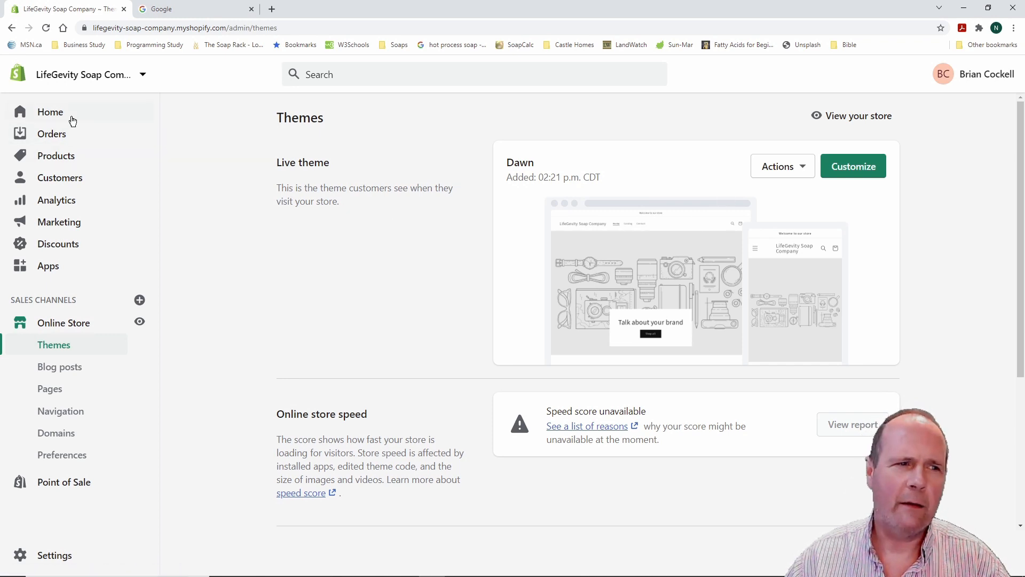
left_click(54, 114)
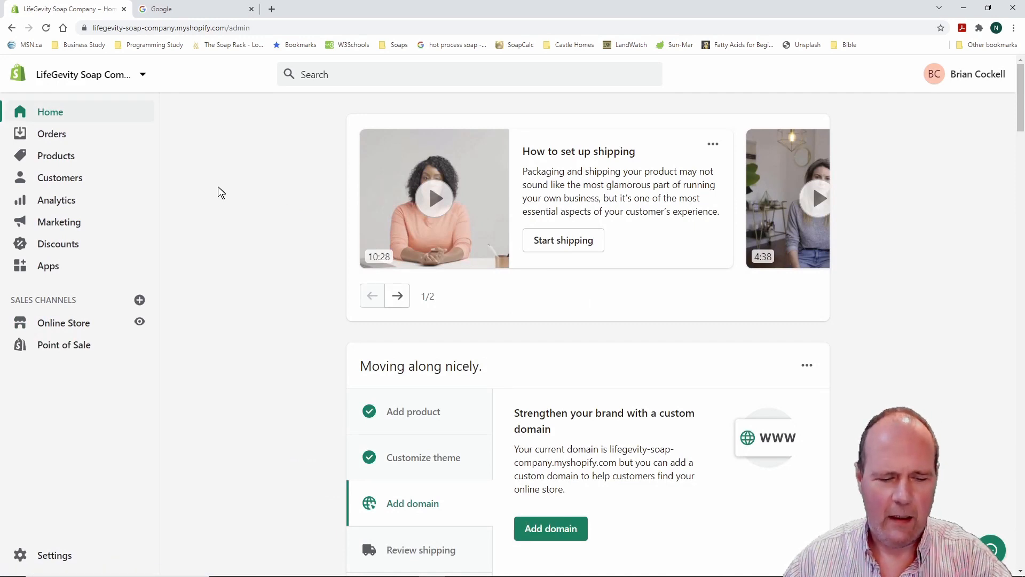
mouse_move(320, 419)
left_mouse_down()
mouse_move(462, 469)
mouse_move(871, 489)
left_mouse_up()
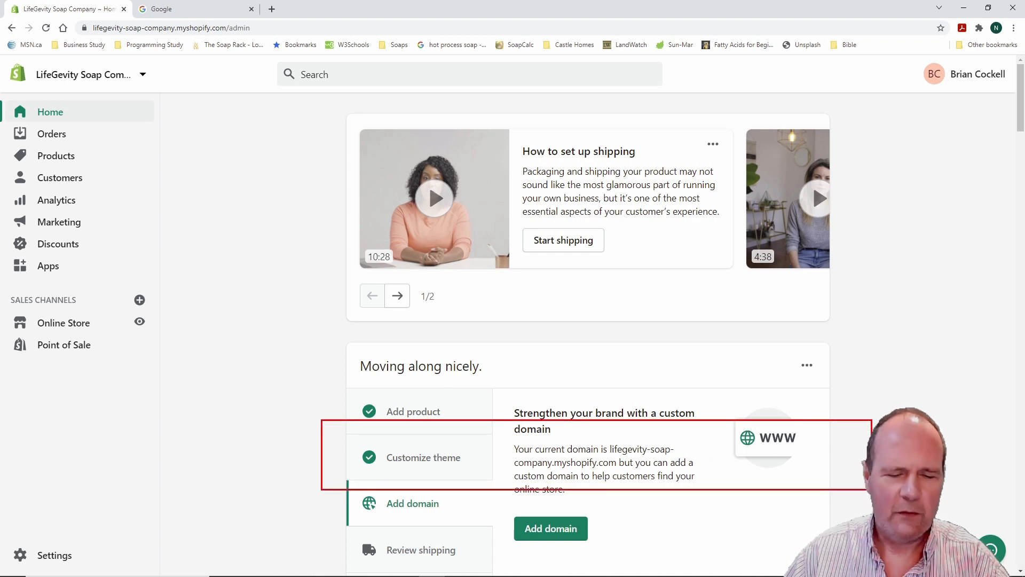
key("Escape")
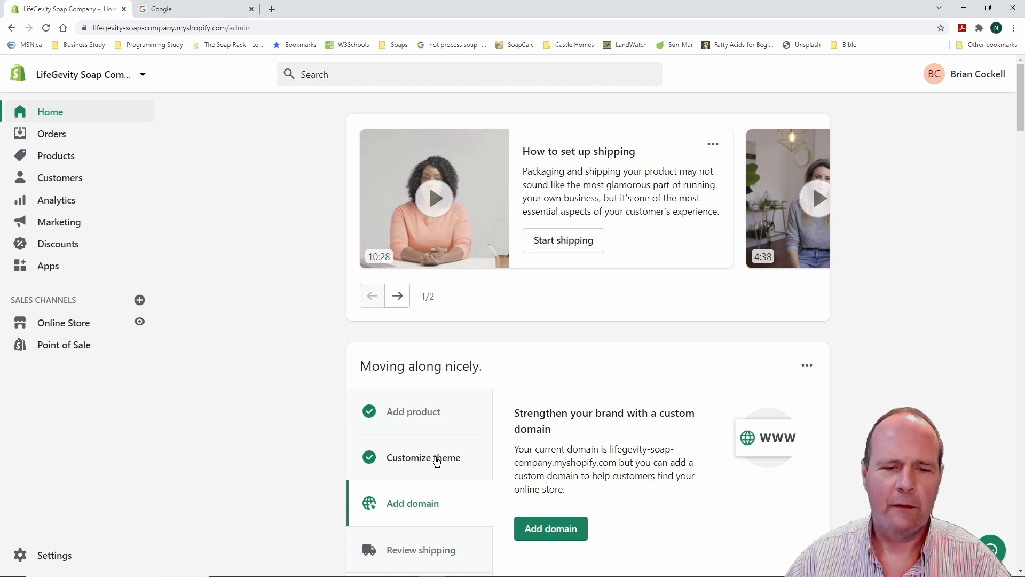
left_click(436, 458)
scroll(436, 461, "down", 1)
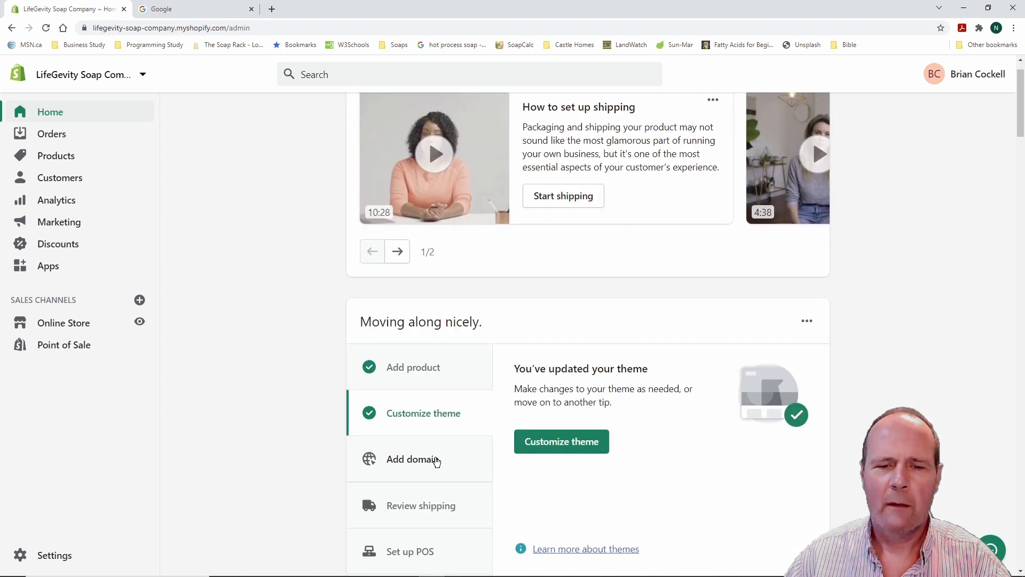
left_click(581, 444)
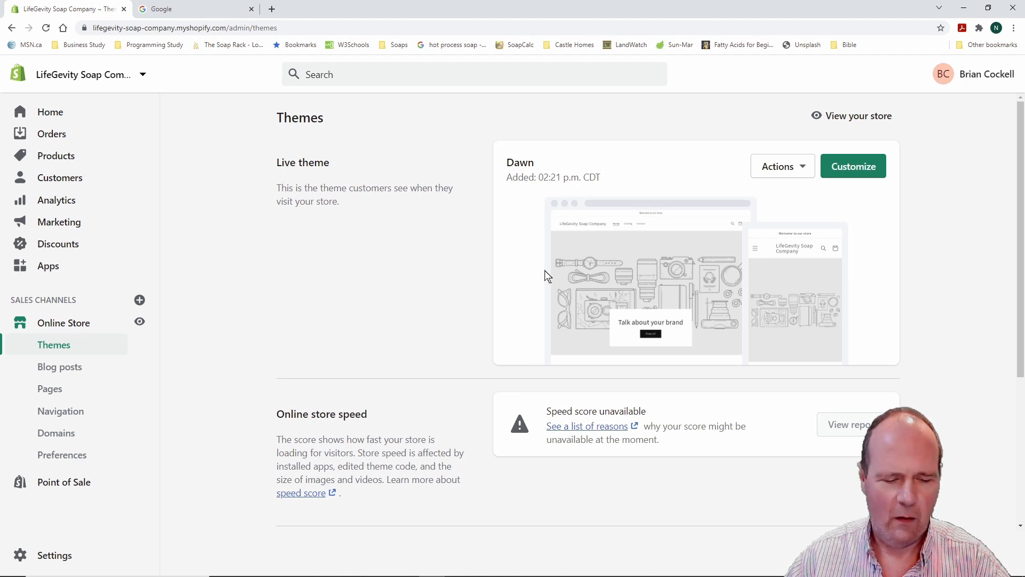
Customize the live Dawn theme to view the Home page sections and 'Welcome to our store' bar
left_click_drag(804, 133, 911, 201)
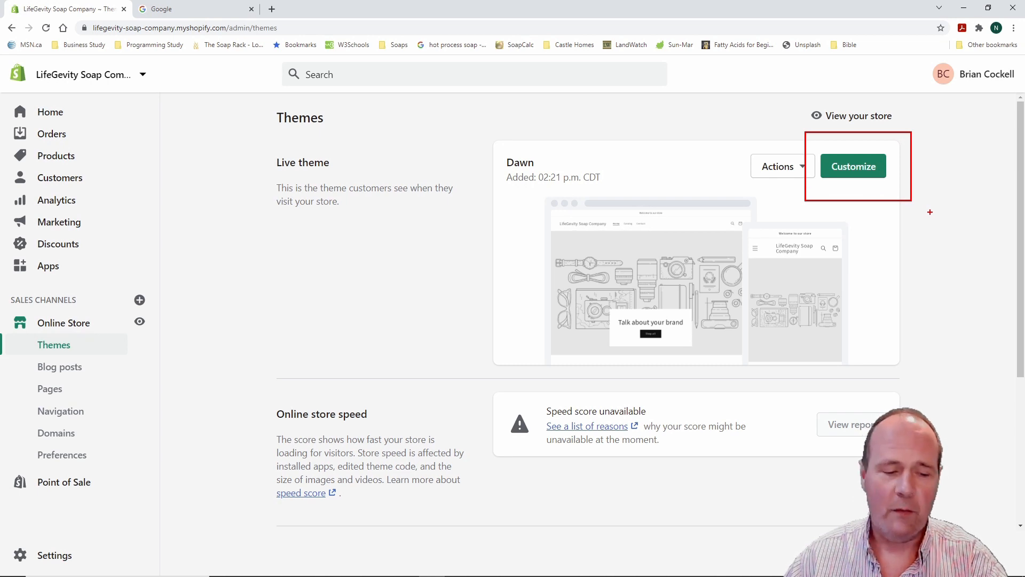
key("Escape")
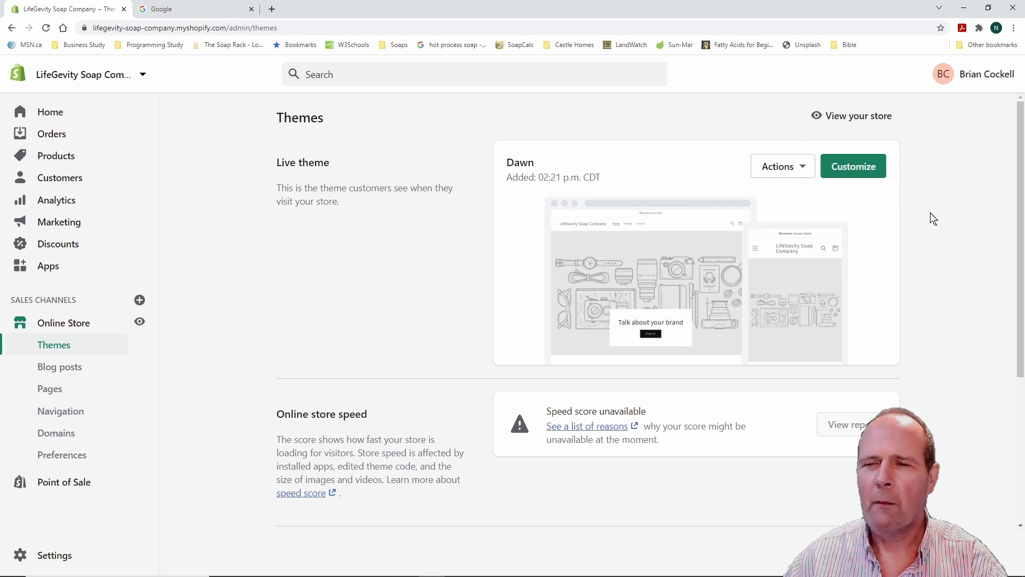
left_click(854, 169)
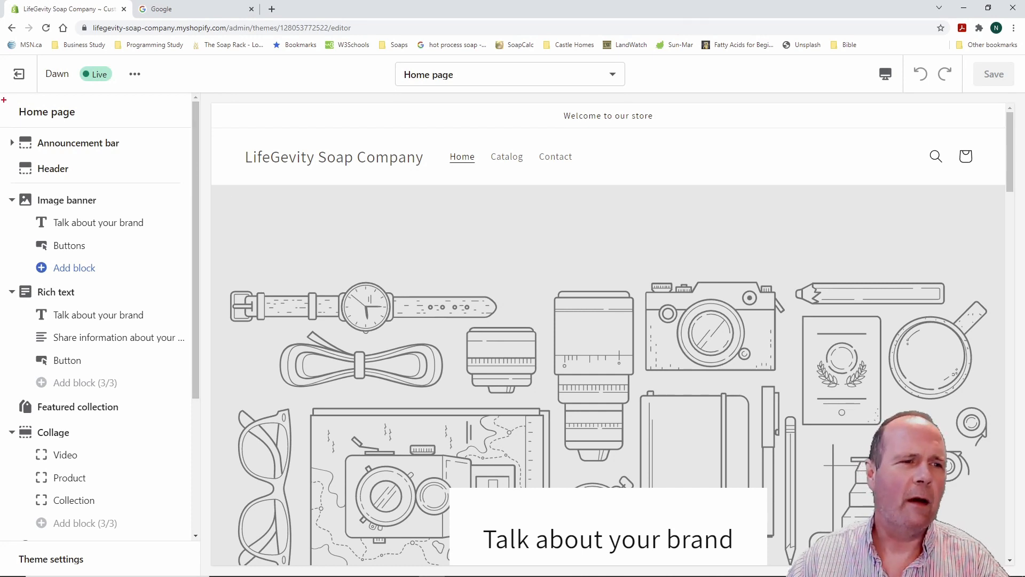
mouse_move(4, 100)
left_mouse_down()
mouse_move(118, 127)
mouse_move(151, 156)
mouse_move(178, 349)
mouse_move(171, 532)
left_mouse_up()
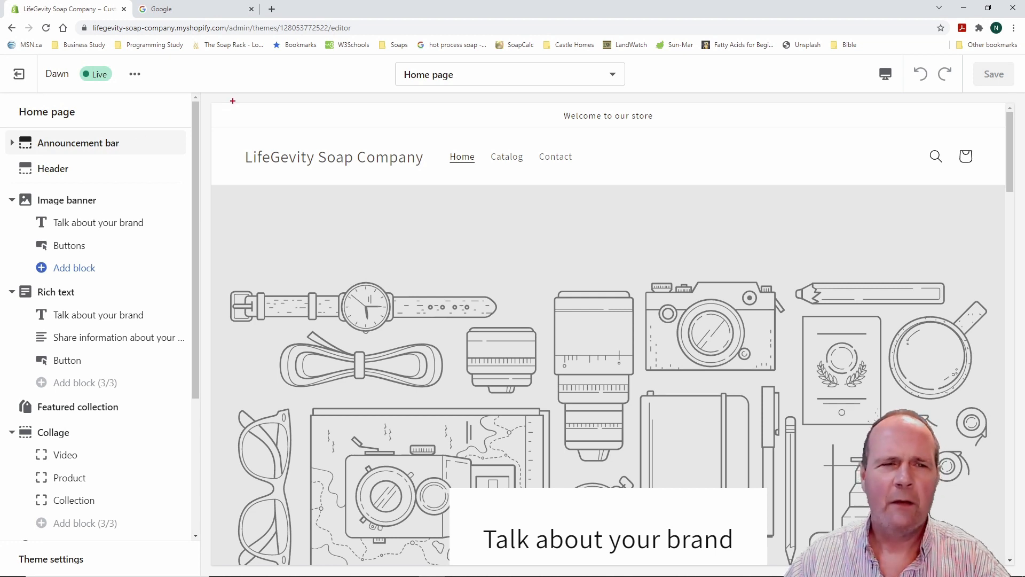
mouse_move(213, 97)
left_mouse_down()
mouse_move(298, 122)
mouse_move(1010, 129)
left_mouse_up()
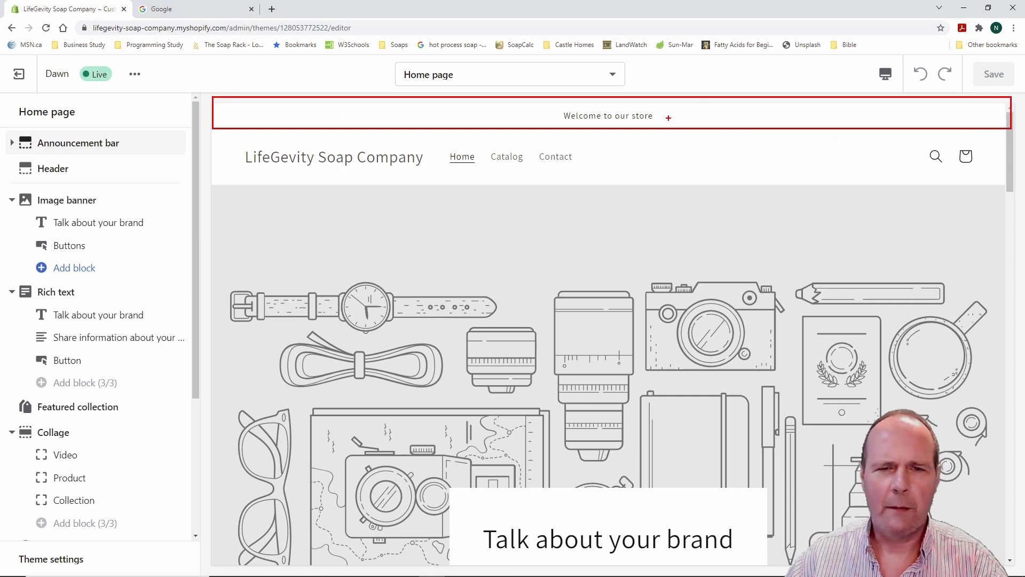
key("Escape")
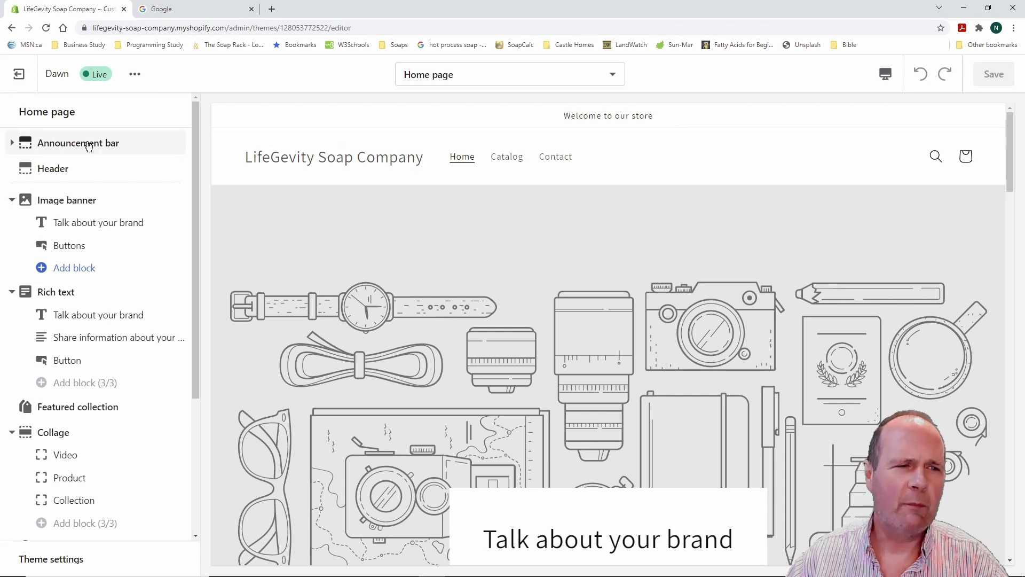
Replace the announcement text 'Welcome to our store' with 'Best Soap Ever!'
key("ctrl+2")
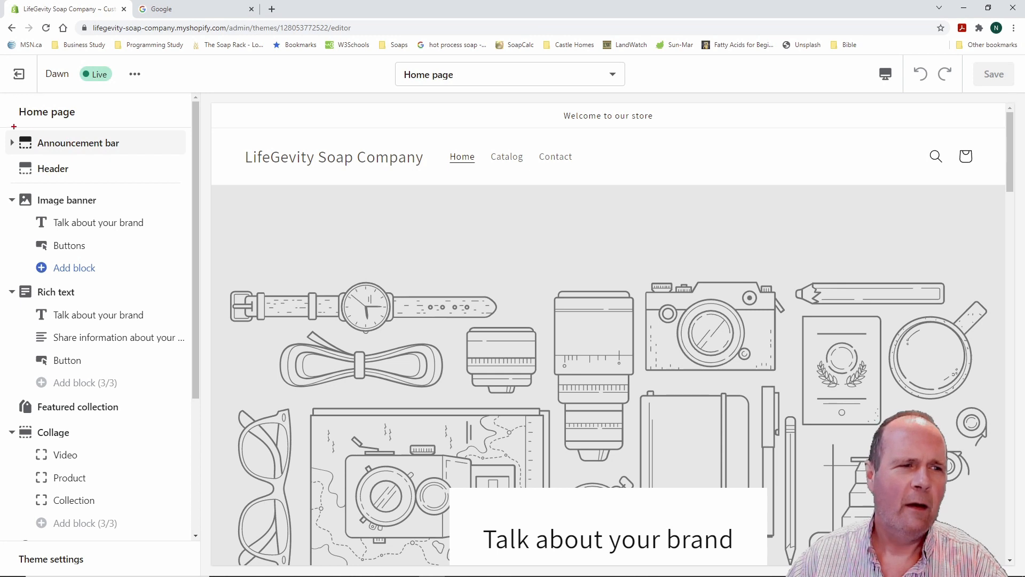
left_click_drag(7, 125, 197, 154)
key("Escape")
left_click(92, 142)
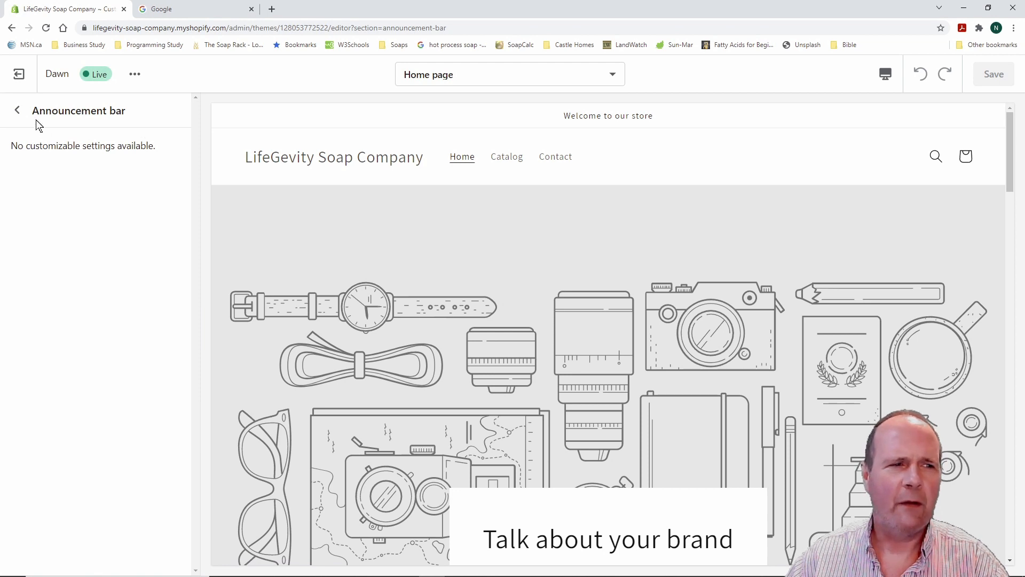
left_click(18, 111)
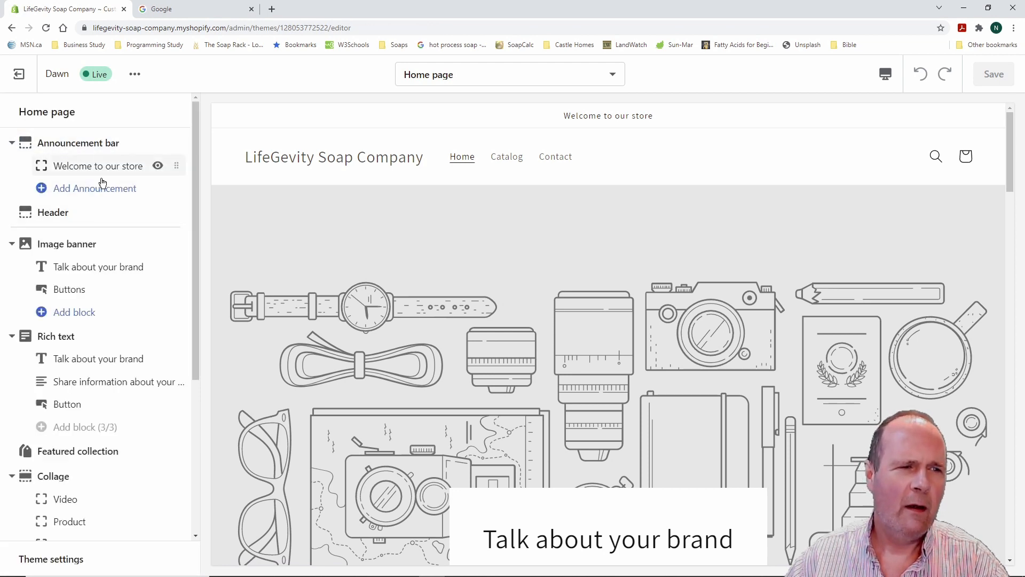
left_click(13, 143)
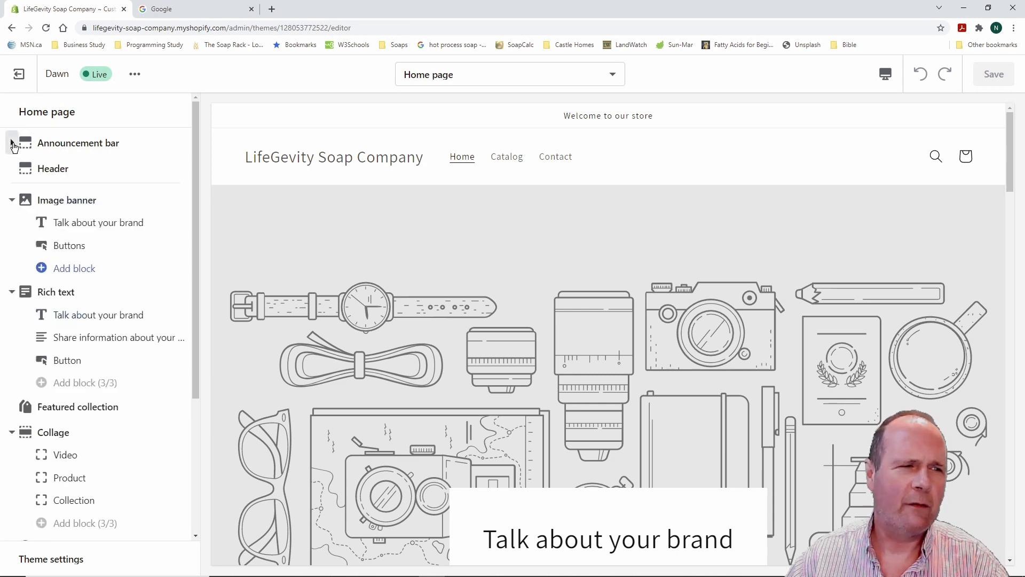
left_click(12, 143)
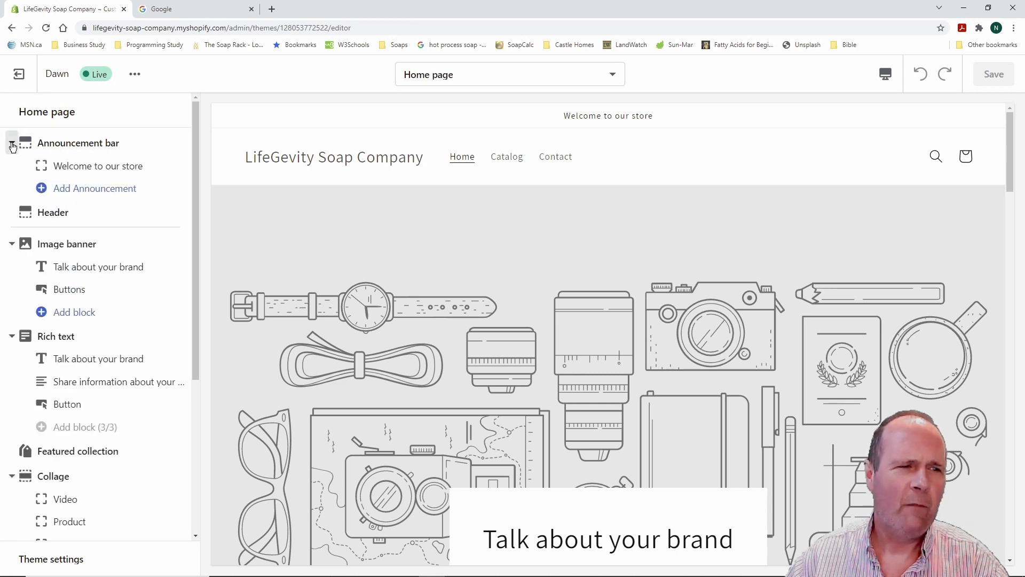
left_click(87, 166)
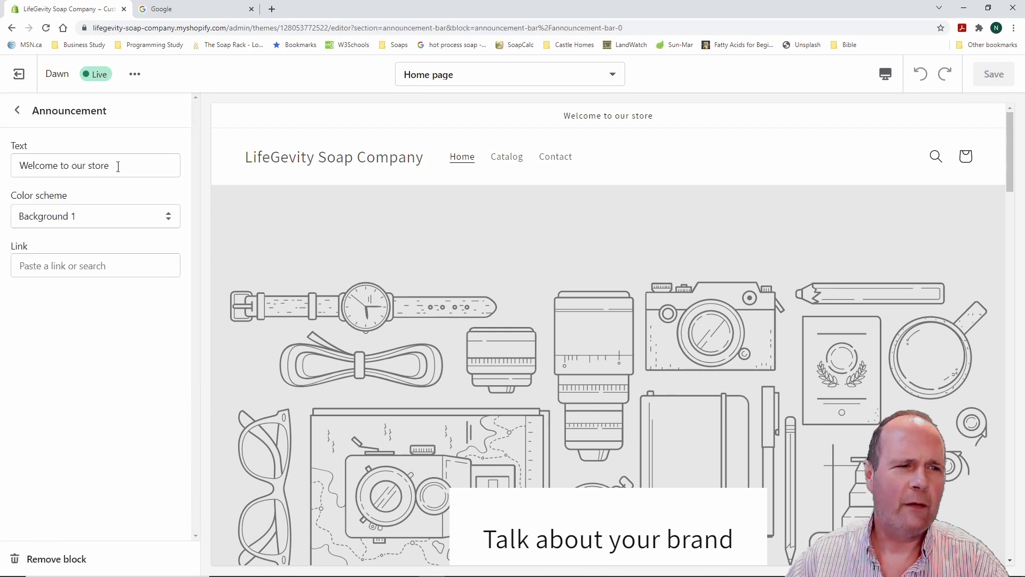
left_click_drag(112, 165, 11, 165)
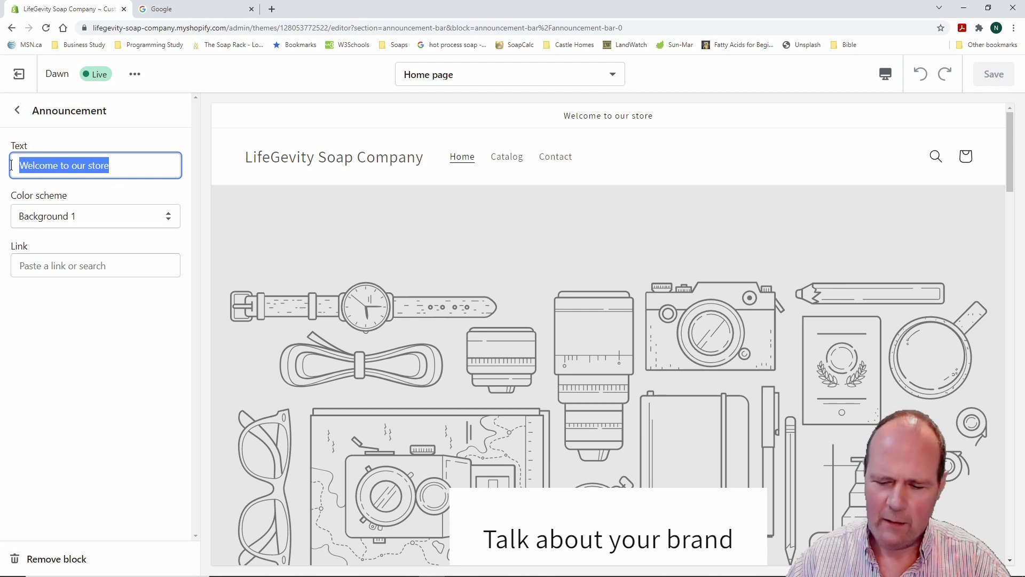
type("Best")
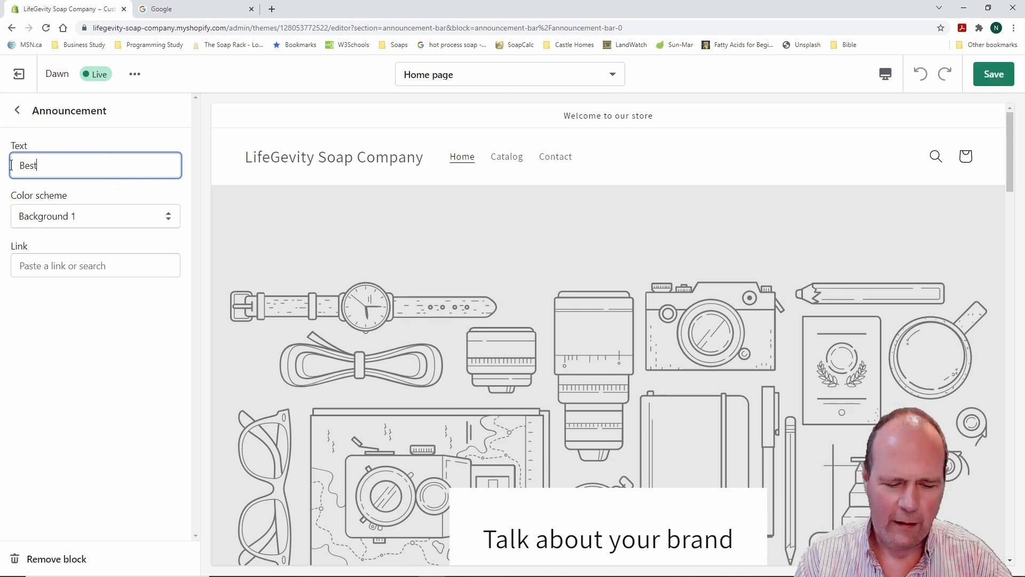
type("p ")
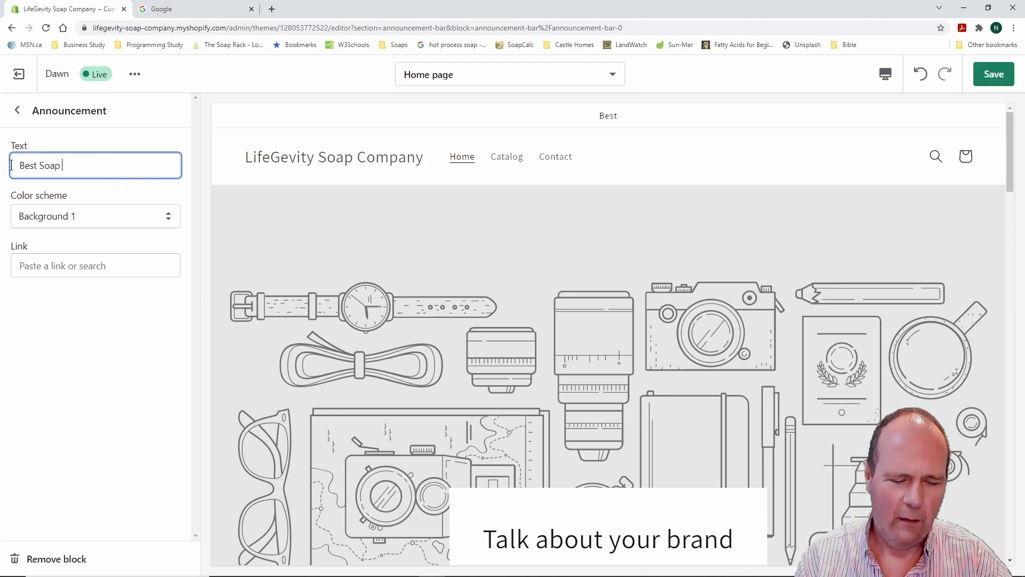
type("Ever!")
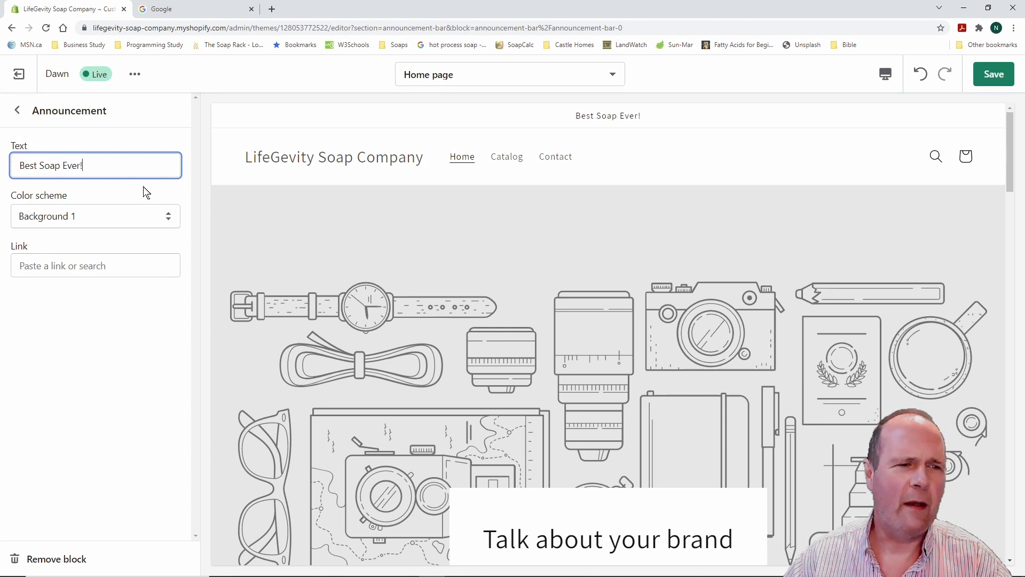
Try the Background 2 and Inverse colour schemes, then keep Background 1 with no link
left_click(170, 216)
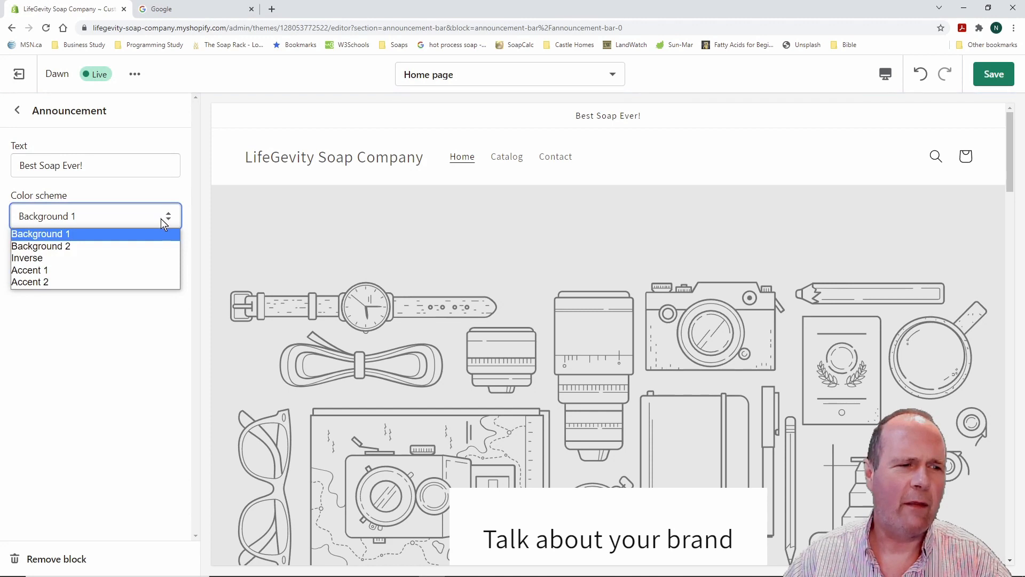
left_click(141, 246)
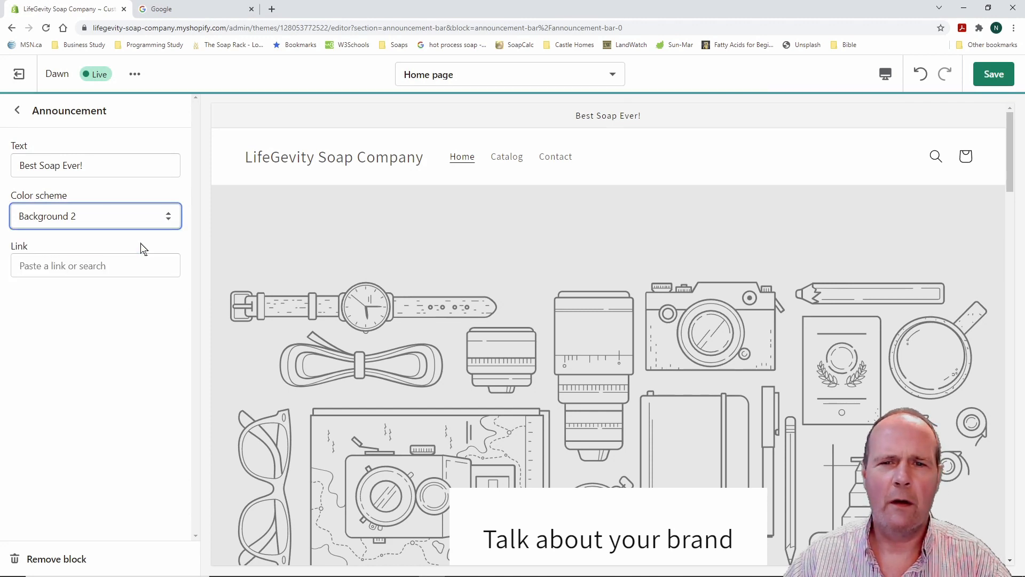
left_click(169, 215)
left_click(80, 257)
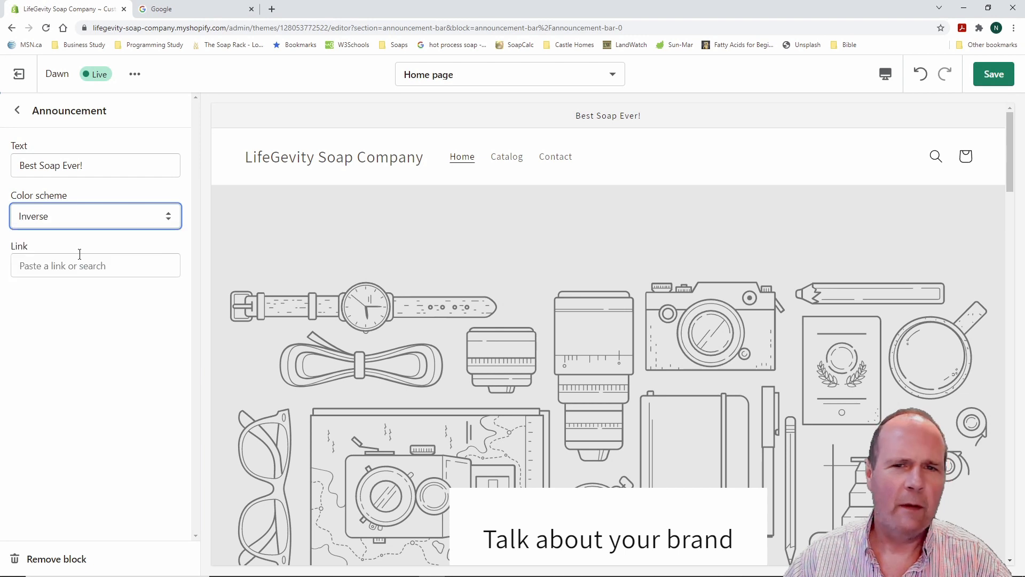
left_click(165, 212)
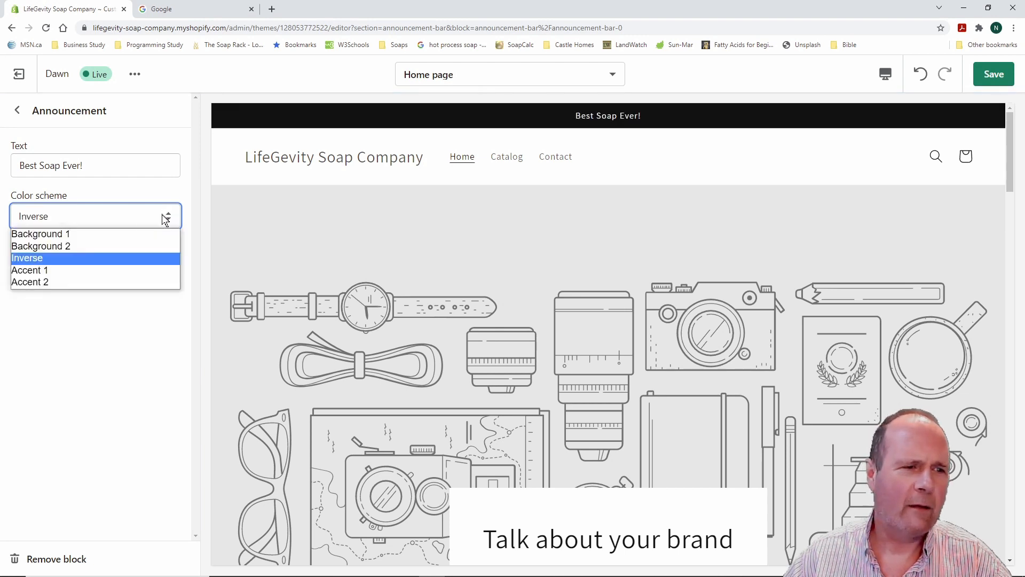
left_click(86, 245)
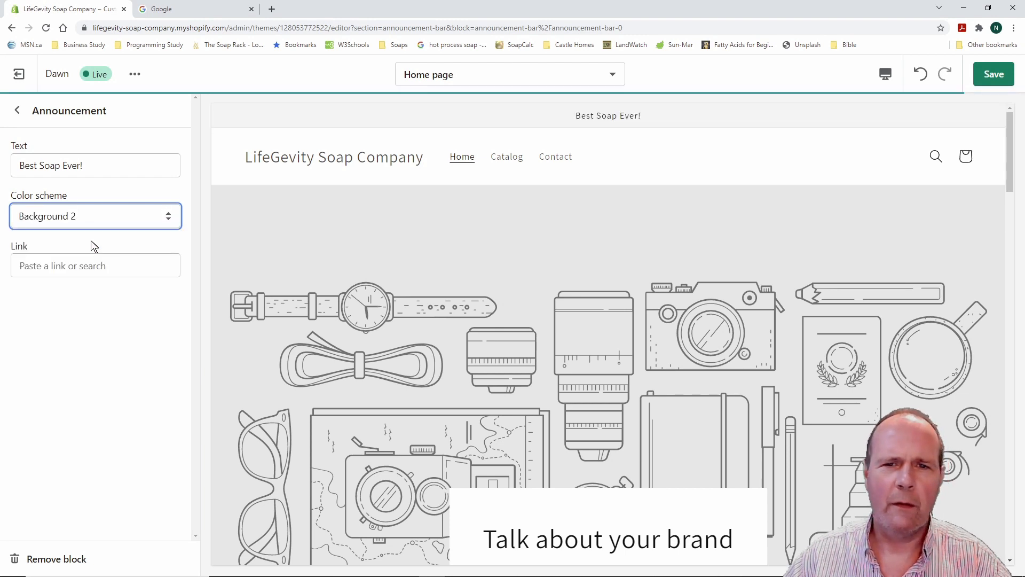
left_click(169, 215)
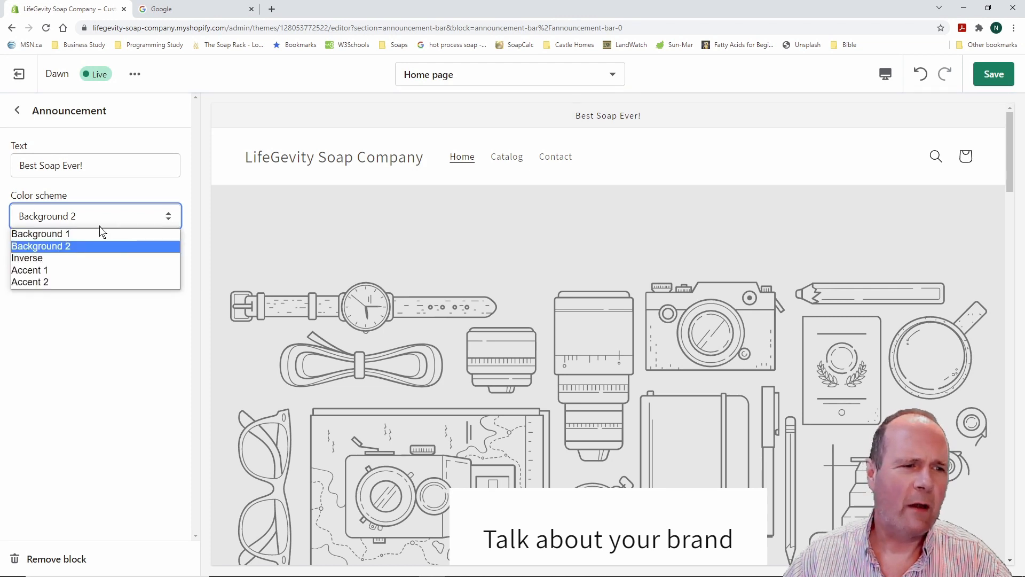
left_click(98, 234)
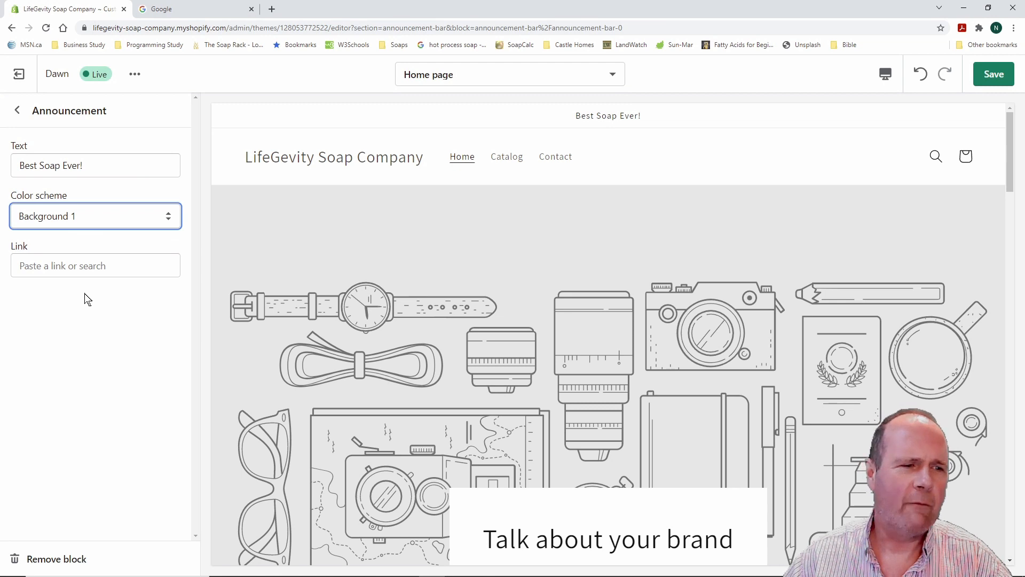
left_click(108, 265)
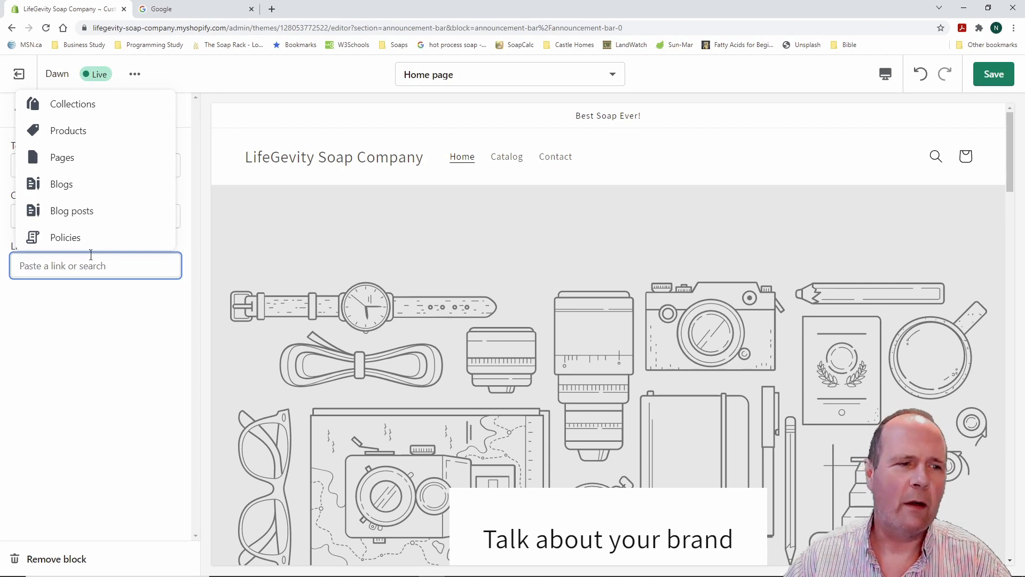
left_click(82, 305)
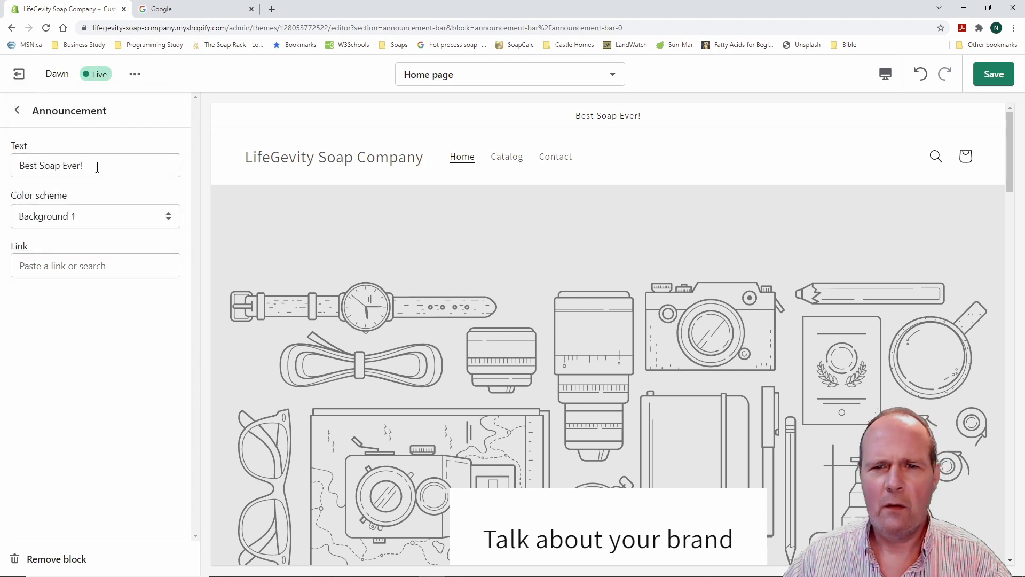
Hide the Best Soap Ever! announcement, then make it visible again
left_click(18, 111)
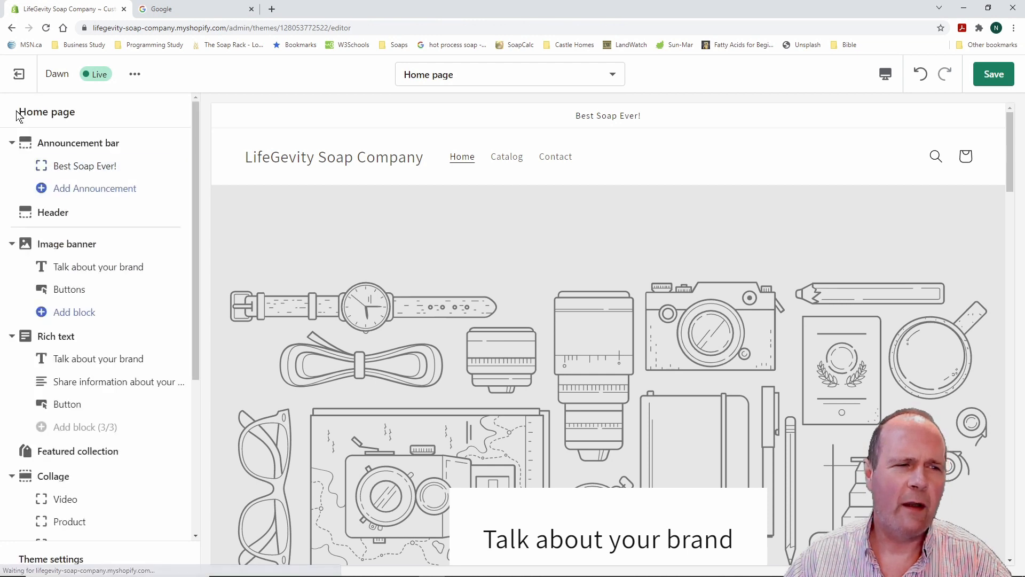
left_click(12, 143)
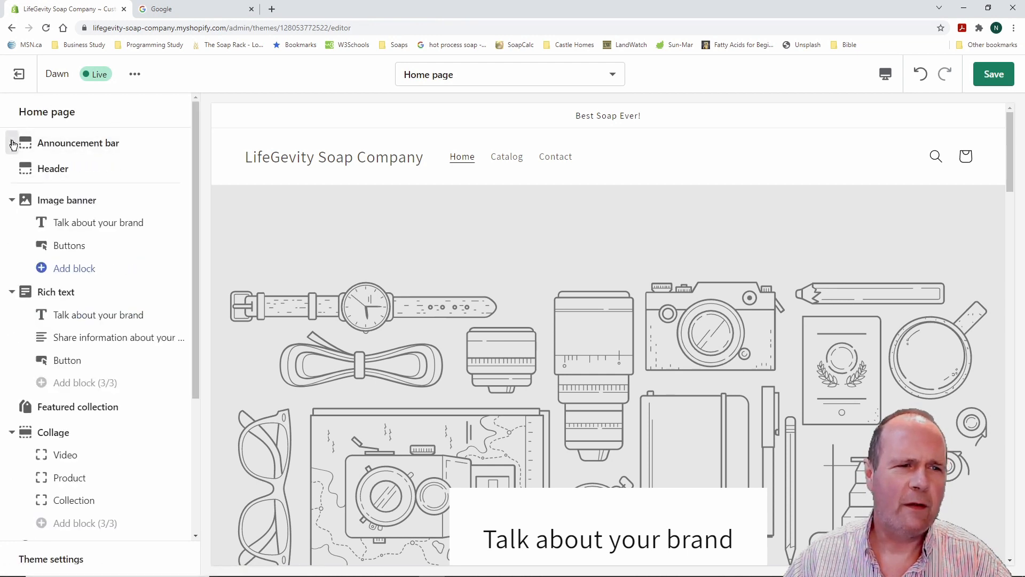
left_click(77, 144)
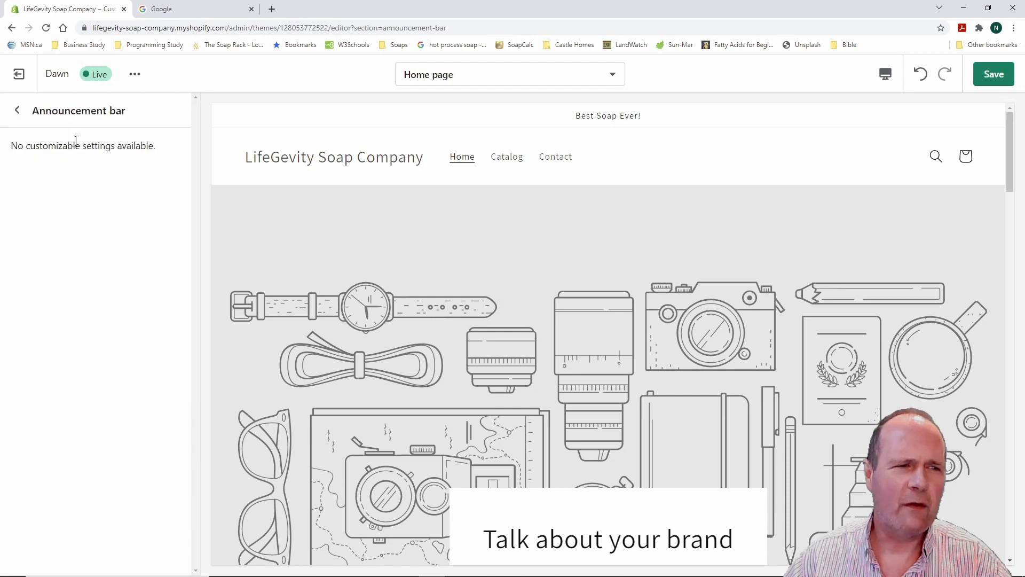
left_click(16, 110)
mouse_move(155, 162)
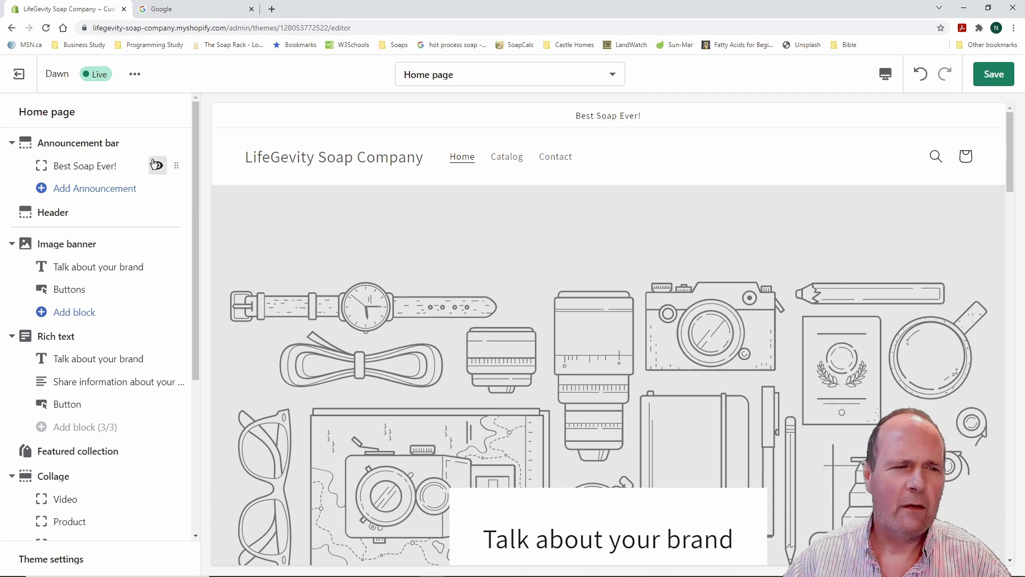
left_click_drag(164, 171, 176, 180)
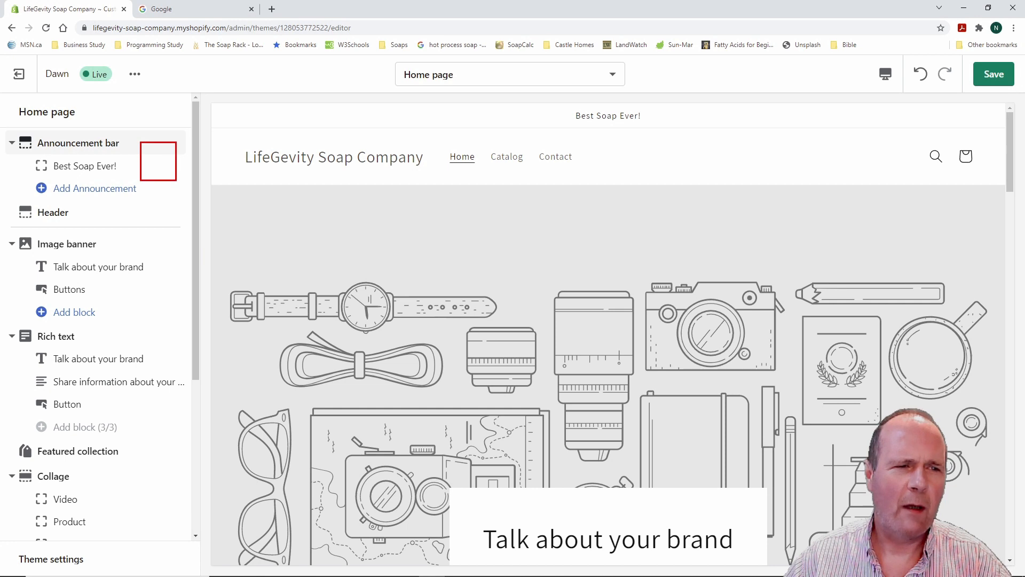
key("Escape")
mouse_move(160, 169)
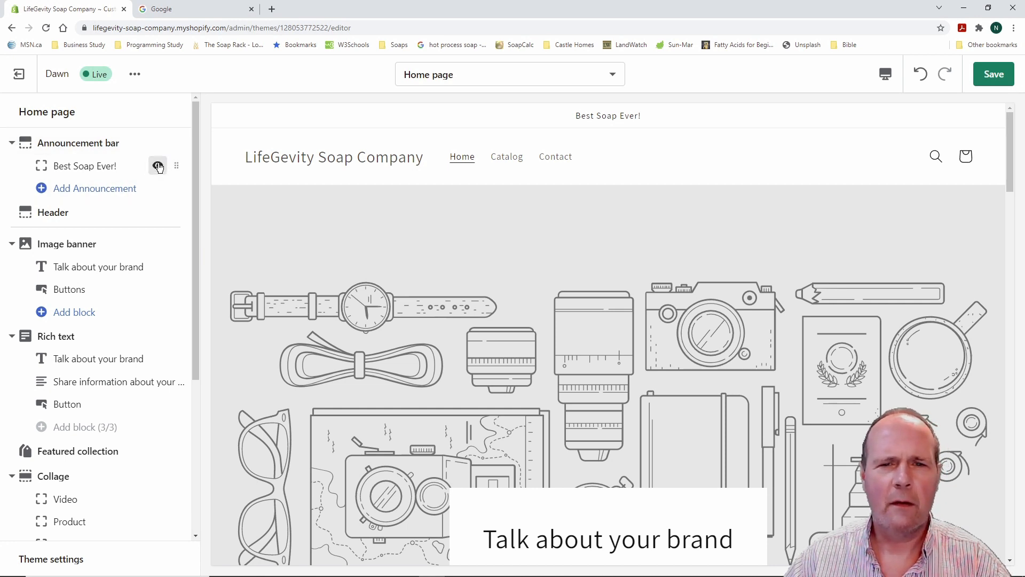
left_click(158, 166)
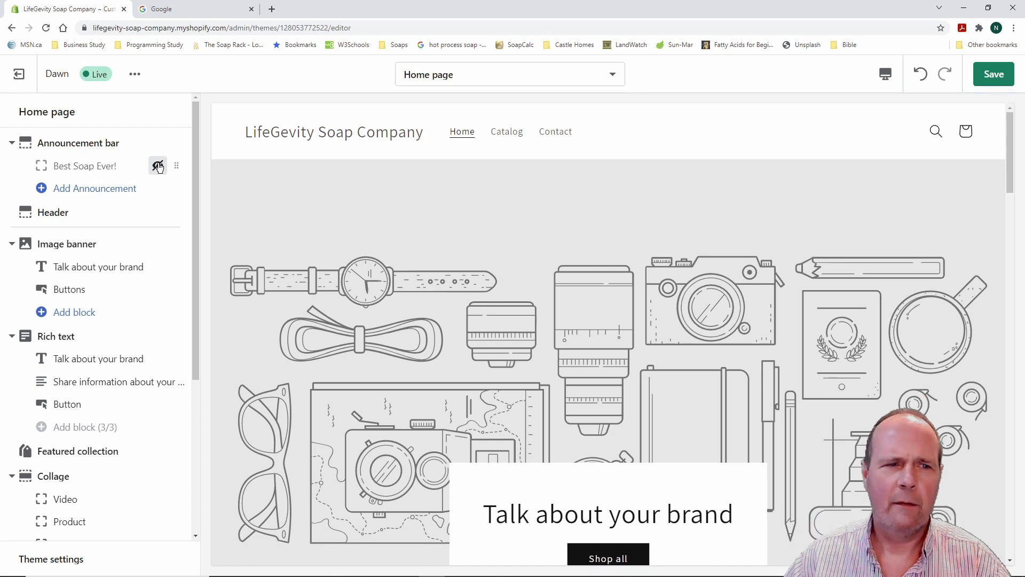
left_click(159, 166)
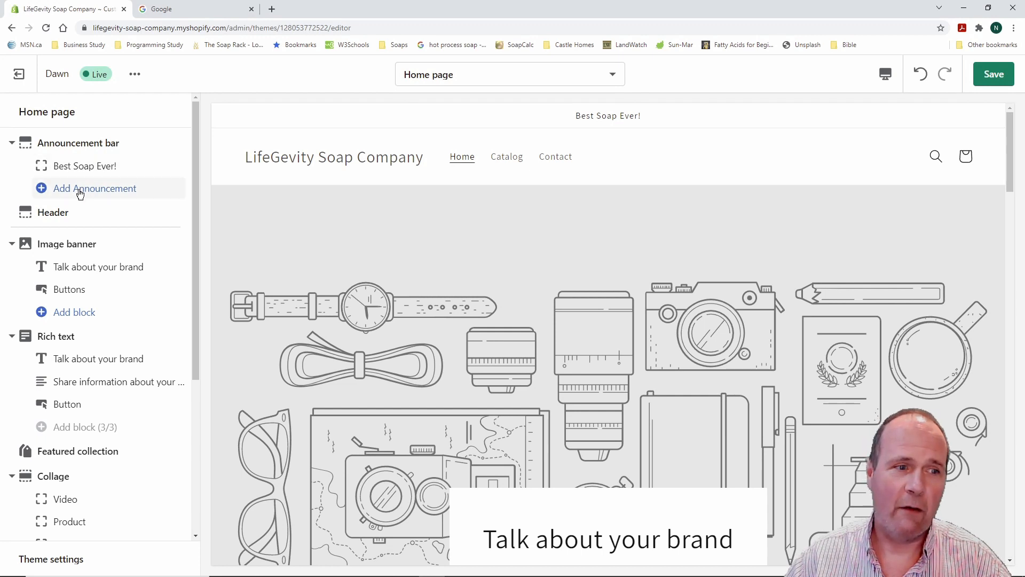
Add a Welcome to our store announcement above Best Soap Ever!, then hide both
left_click(42, 191)
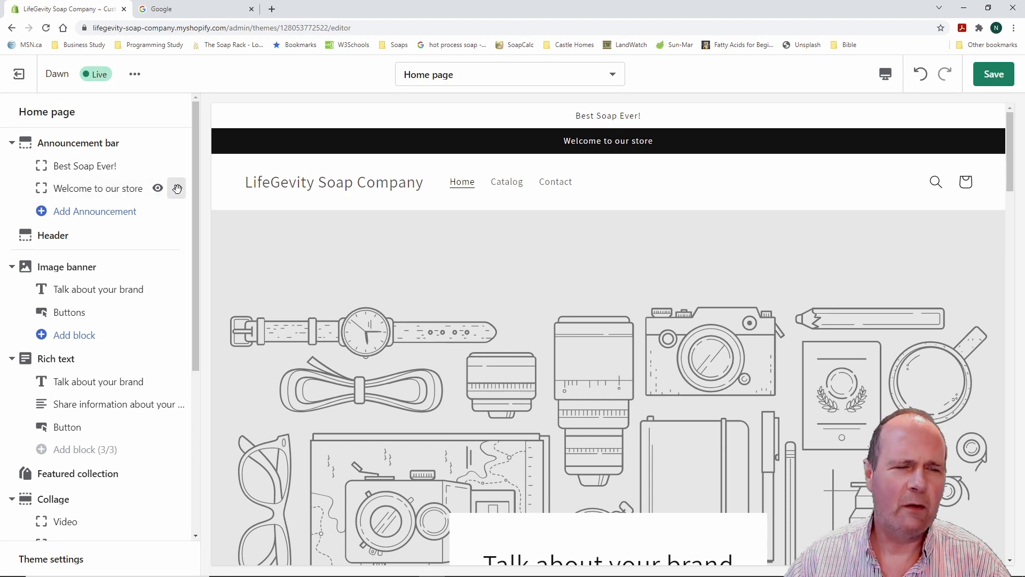
left_click_drag(176, 189, 174, 167)
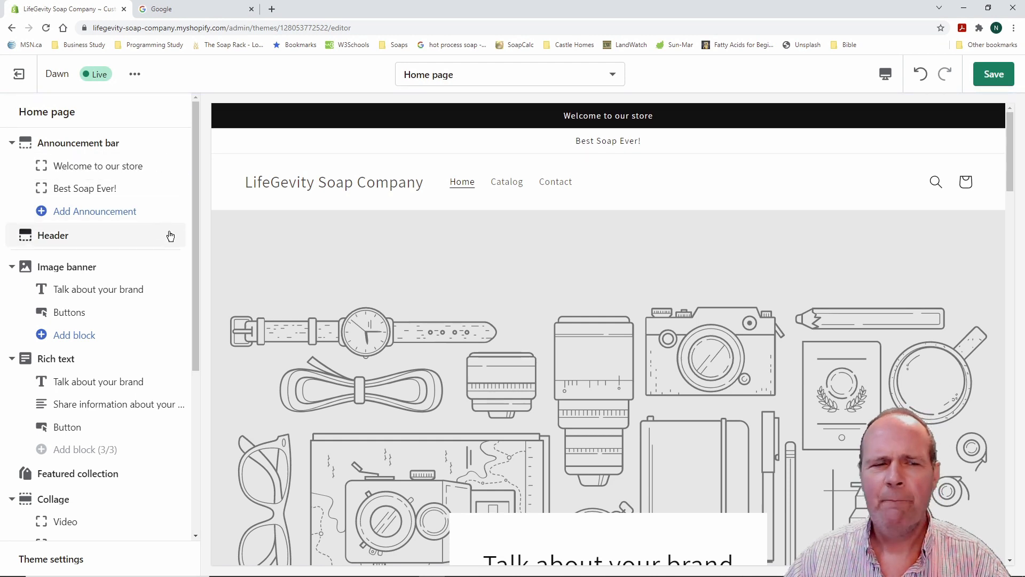
mouse_move(134, 197)
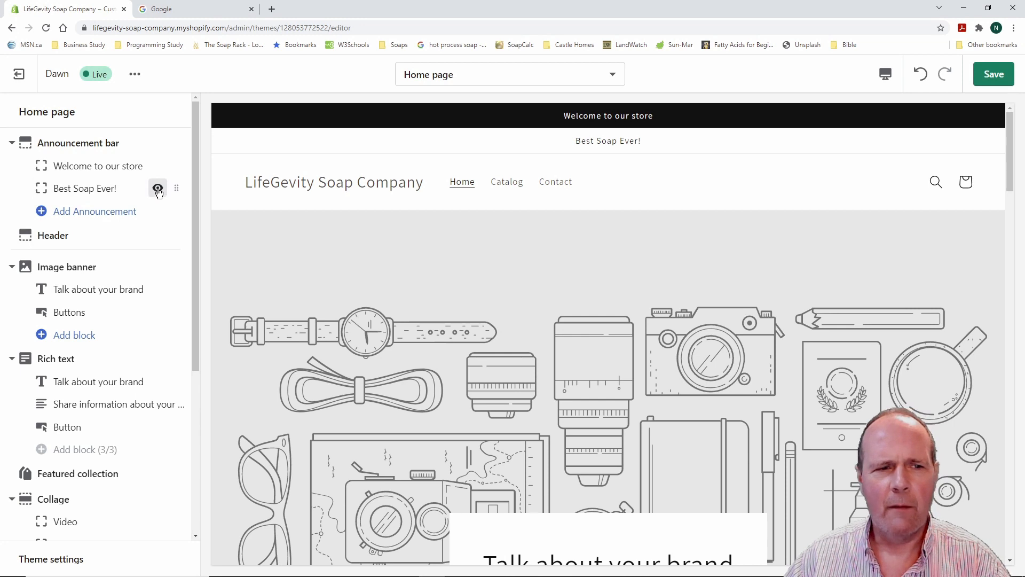
mouse_move(158, 173)
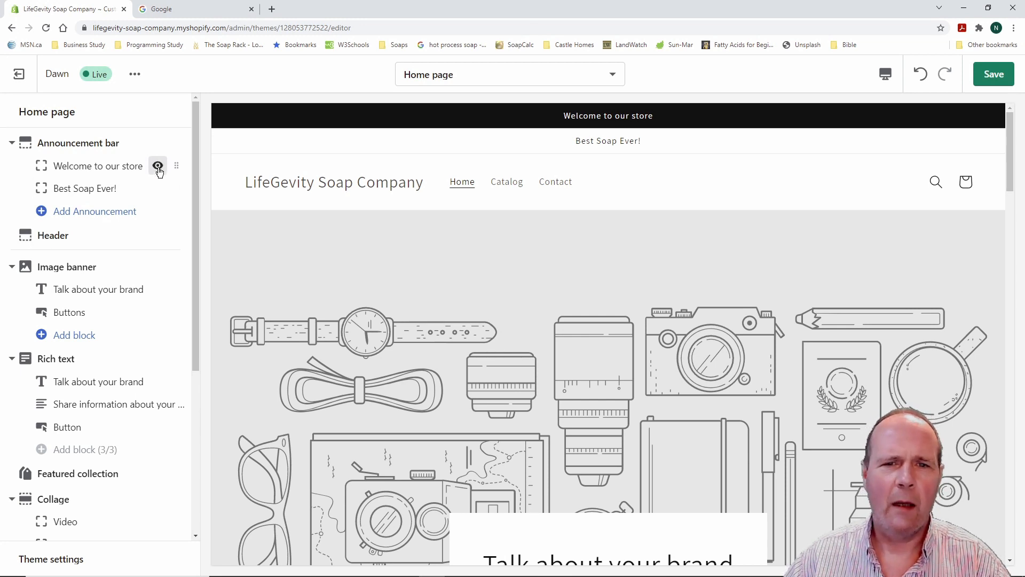
left_click(158, 167)
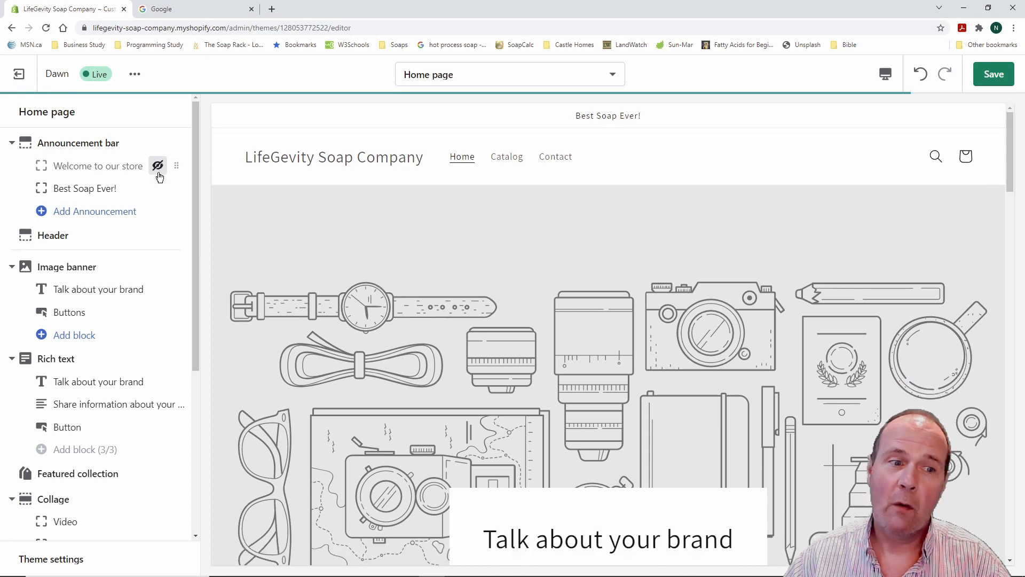
left_click(158, 188)
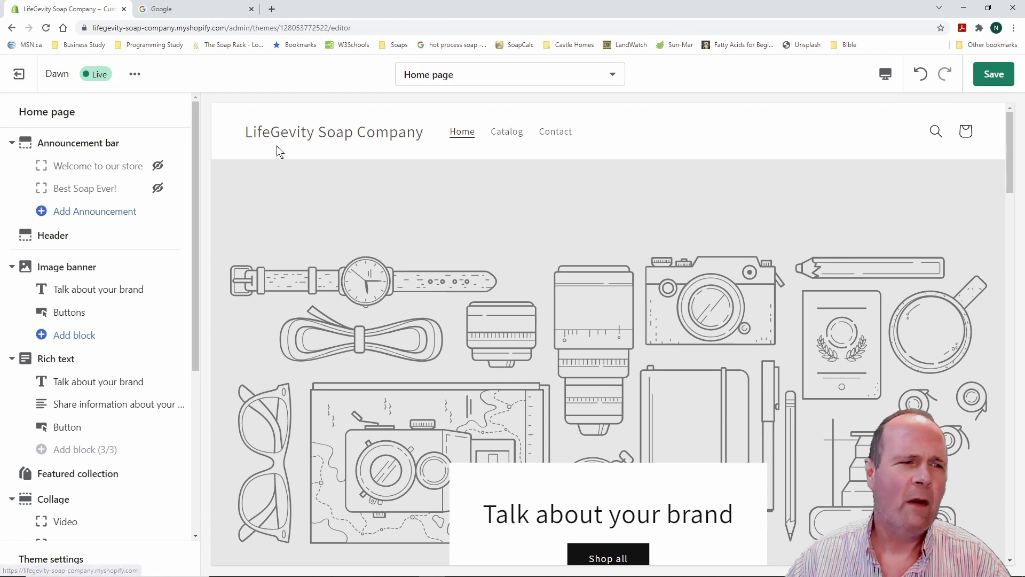
Open the Header section settings and start selecting a Logo image
left_click(61, 237)
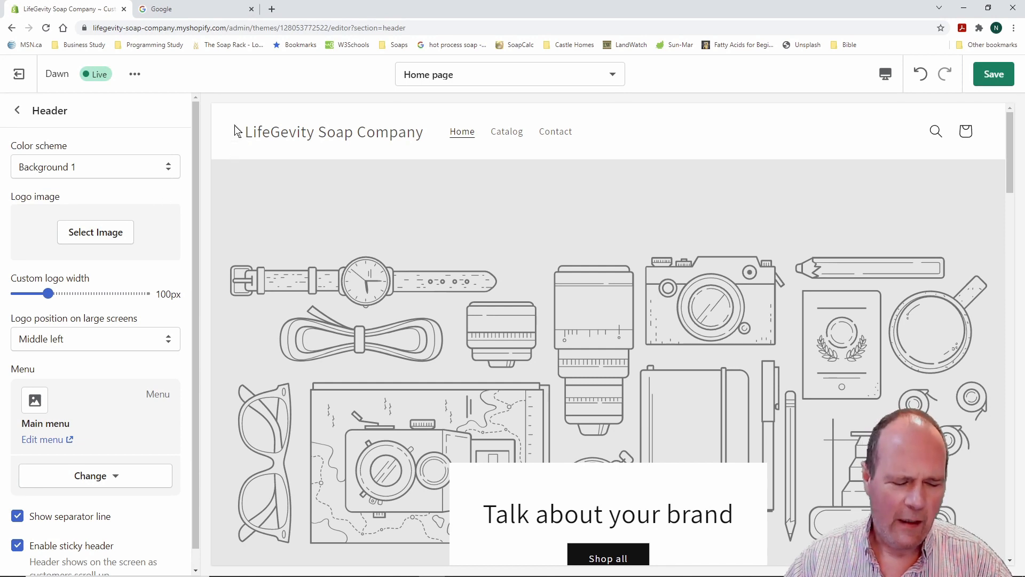
mouse_move(231, 112)
left_mouse_down()
mouse_move(277, 130)
mouse_move(450, 151)
left_mouse_up()
key("Escape")
left_click(107, 236)
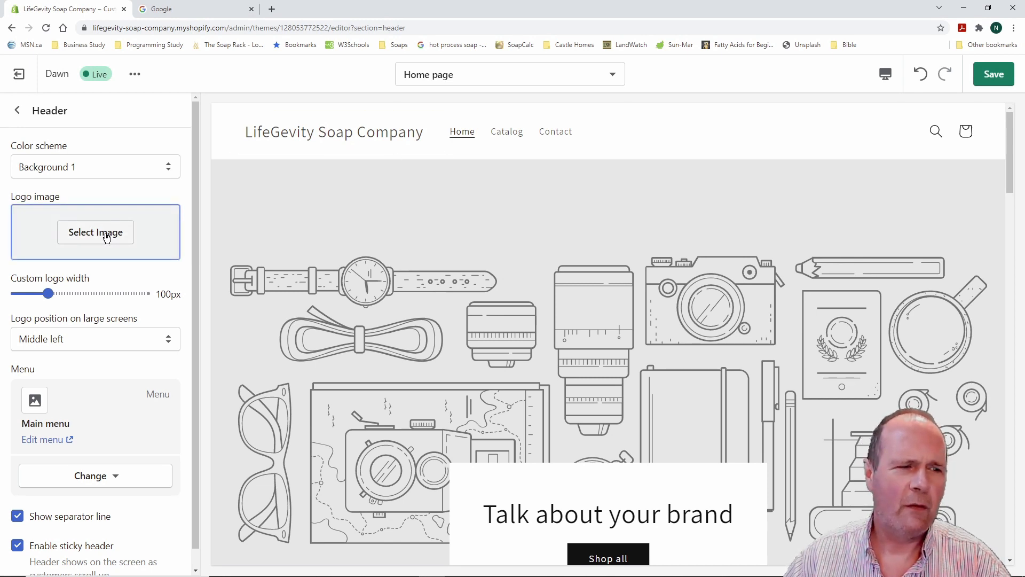
Pick the store logo in the image library, then browse the Free images collections
left_click(107, 236)
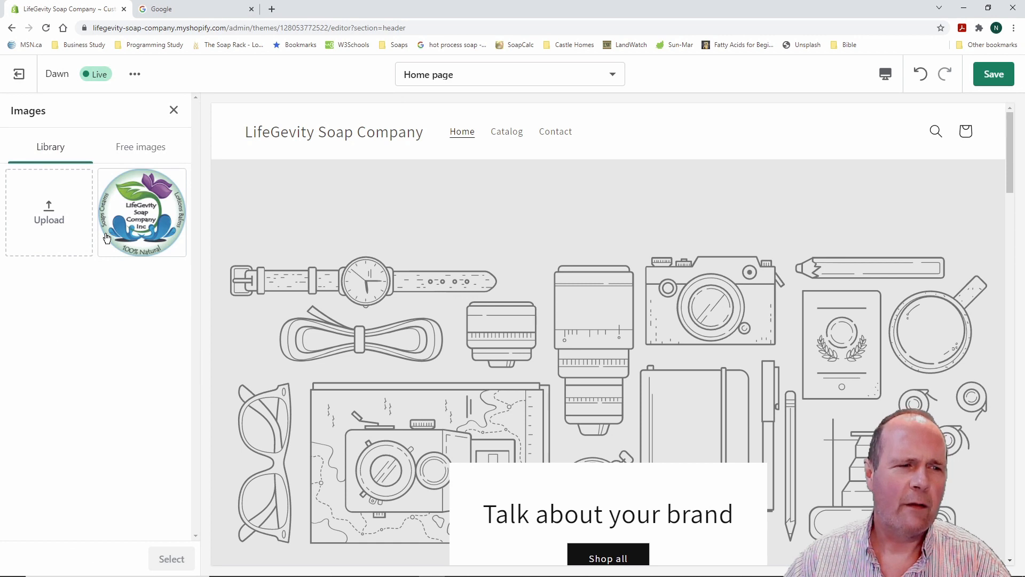
left_click(144, 221)
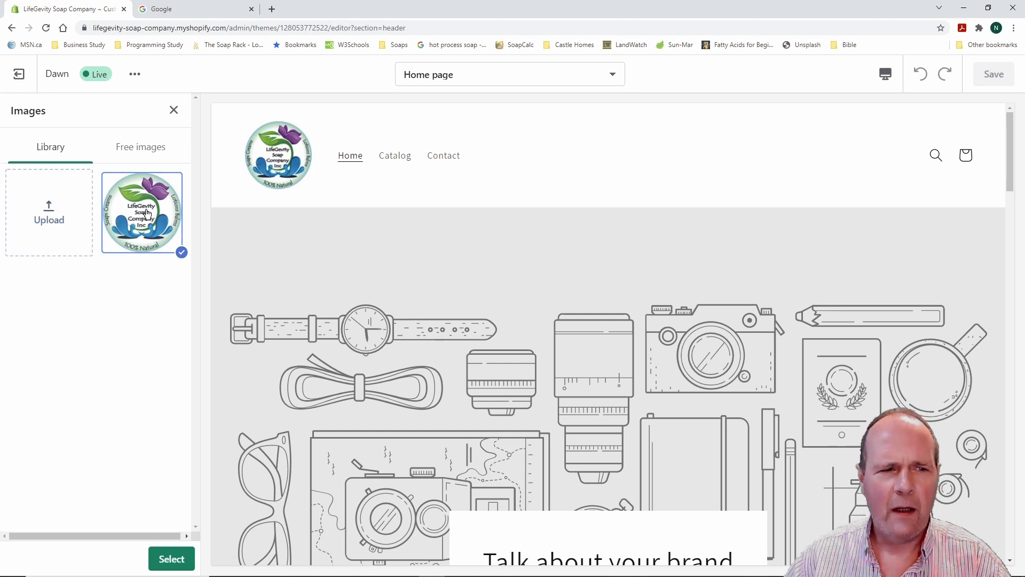
left_click(148, 150)
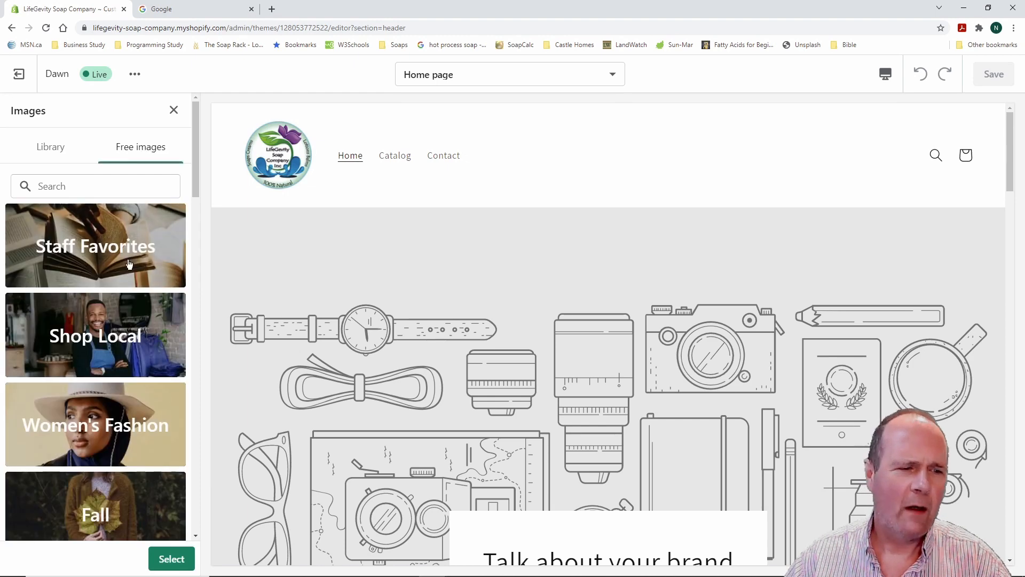
scroll(133, 275, "down", 5)
scroll(133, 275, "down", 13)
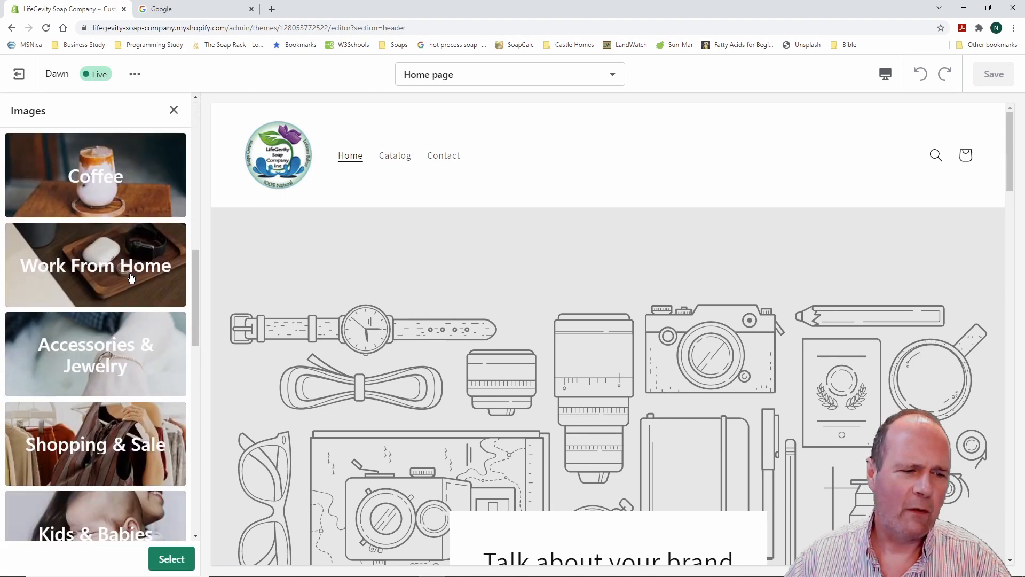
scroll(132, 276, "down", 10)
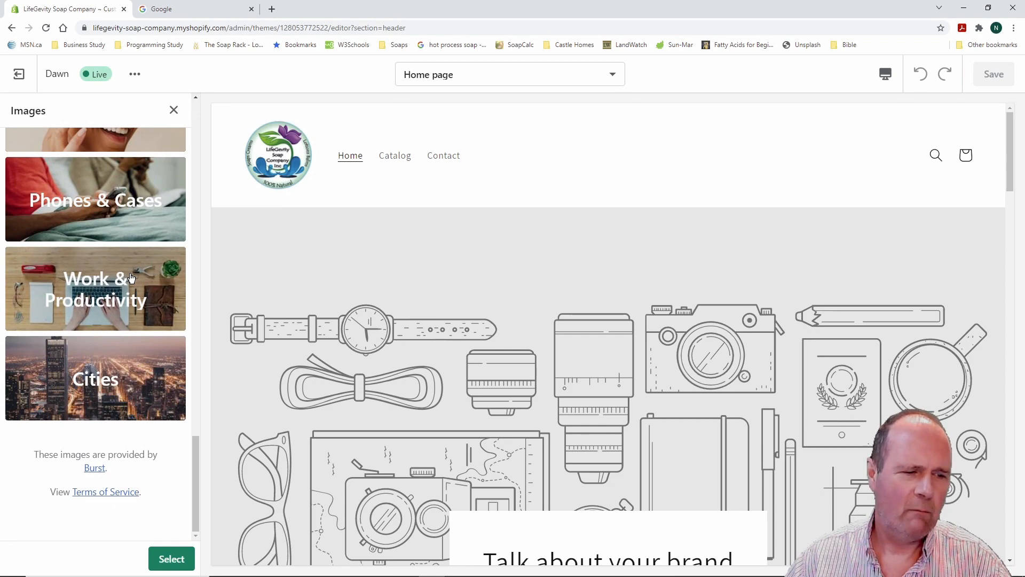
scroll(131, 277, "up", 6)
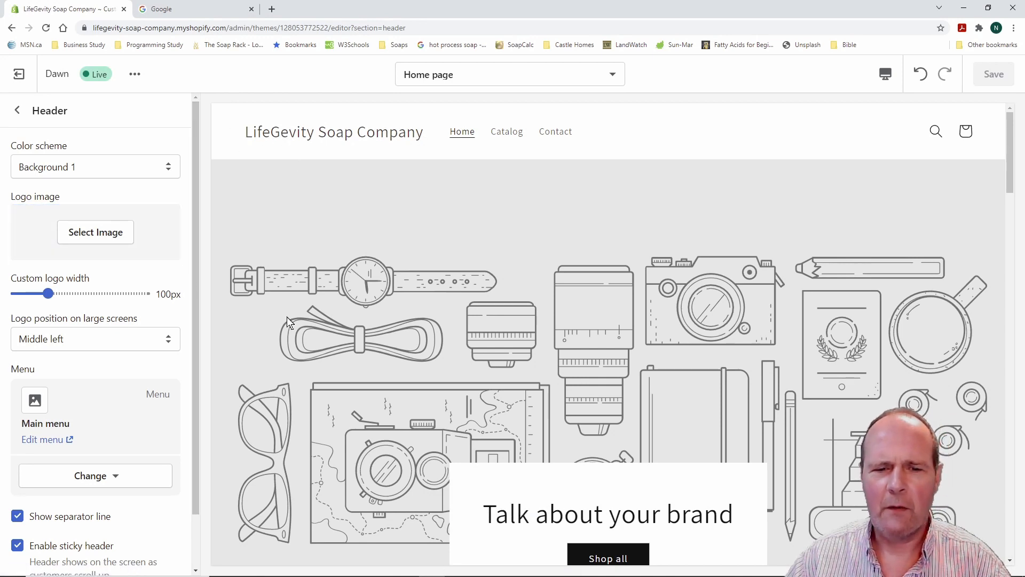
scroll(299, 321, "down", 2)
scroll(316, 318, "down", 1)
scroll(317, 318, "up", 3)
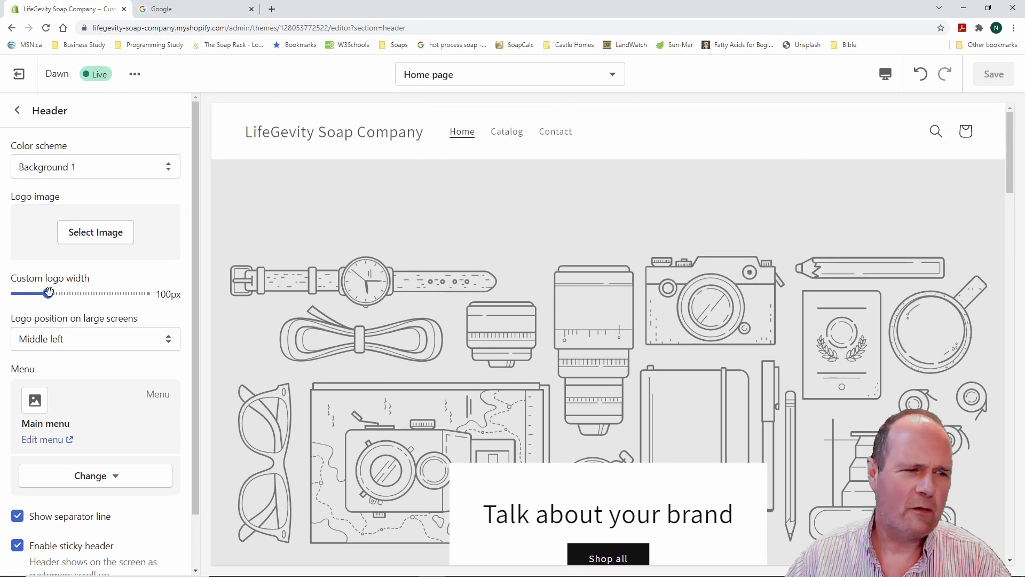
mouse_move(48, 293)
left_mouse_down()
mouse_move(126, 293)
mouse_move(39, 299)
left_mouse_up()
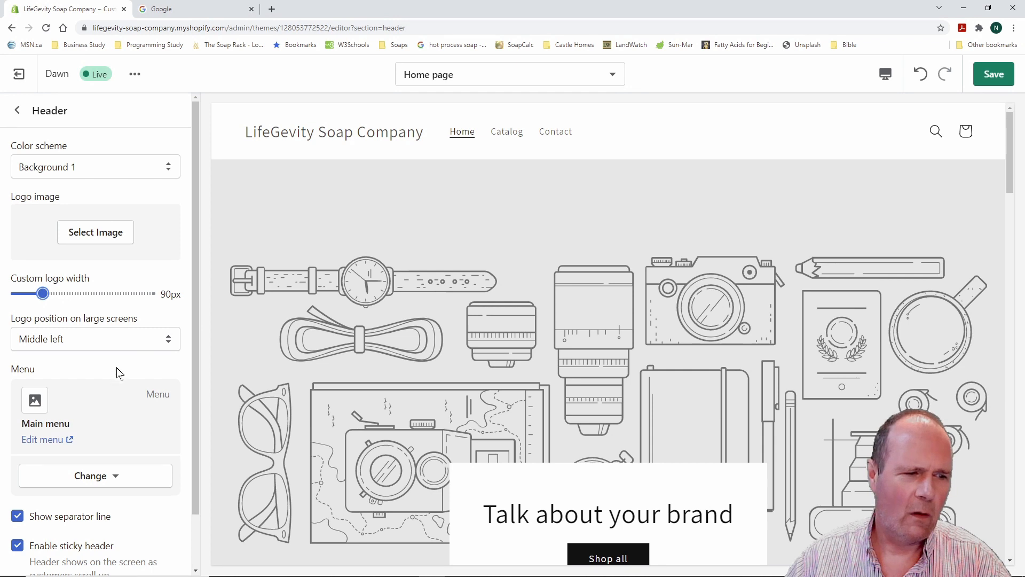
scroll(113, 374, "down", 2)
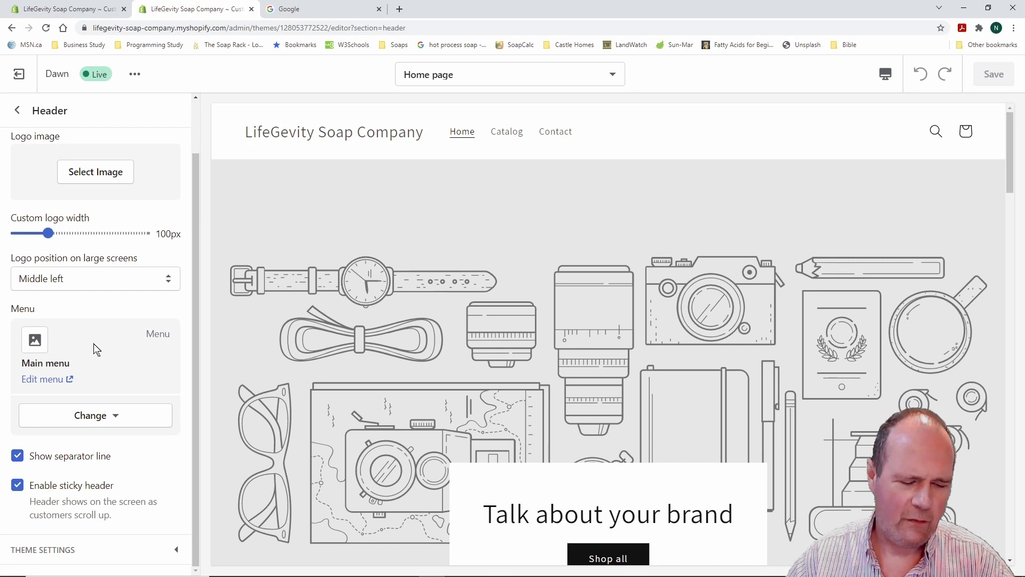
left_click_drag(9, 344, 106, 377)
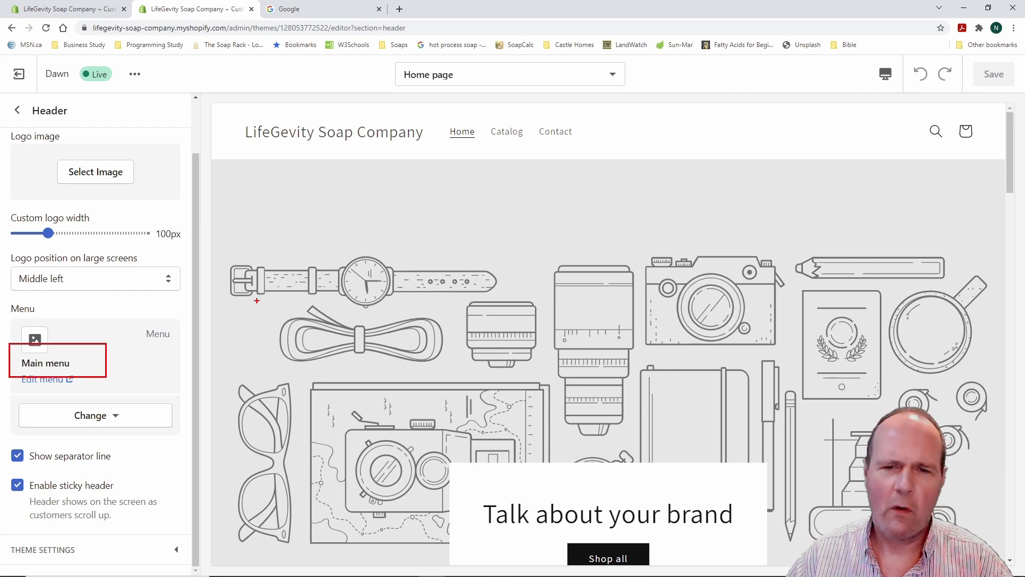
left_click_drag(437, 121, 617, 146)
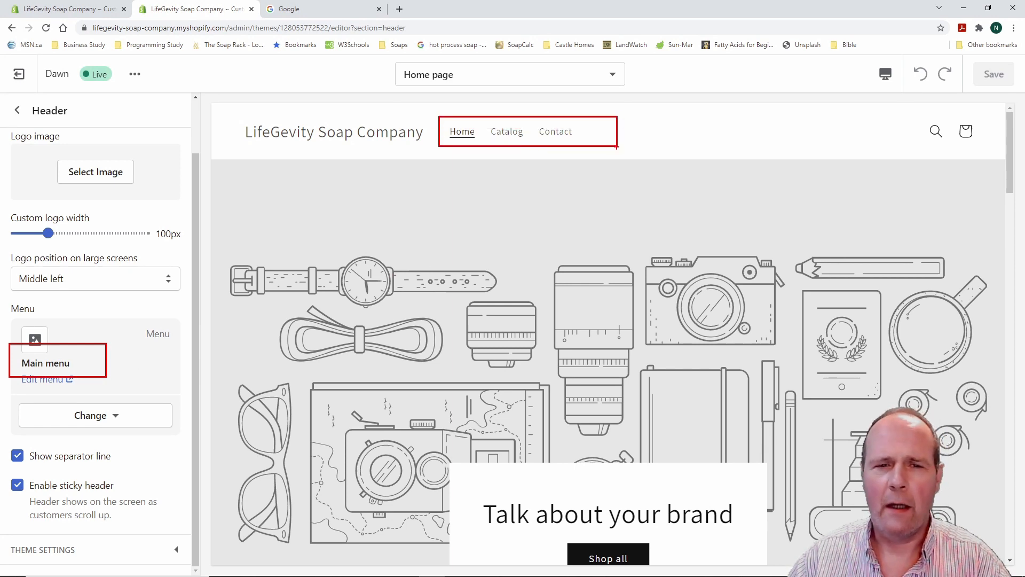
key("Escape")
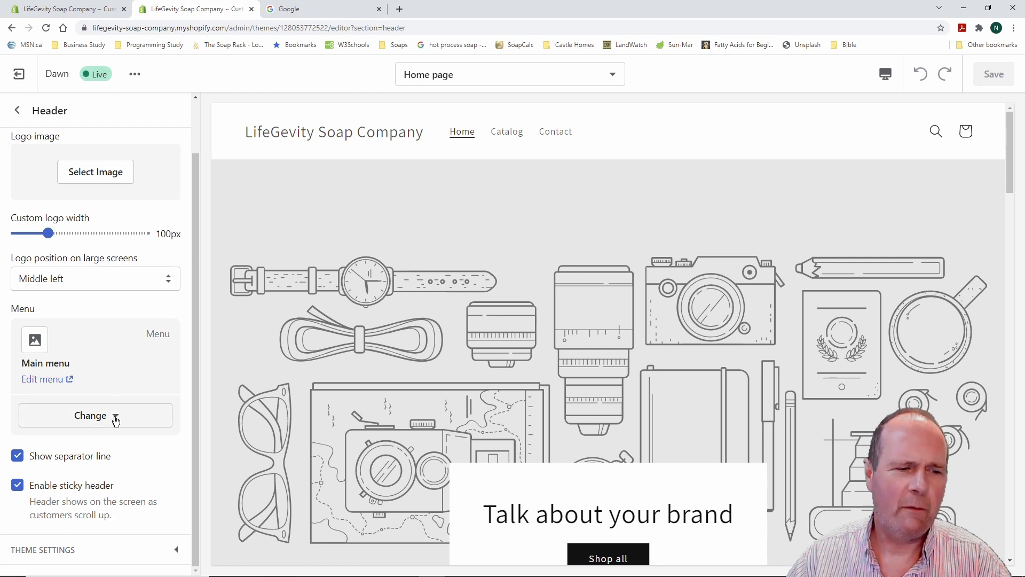
Inspect the Main menu and its link types without adding an item, then return to admin Home
left_click(45, 379)
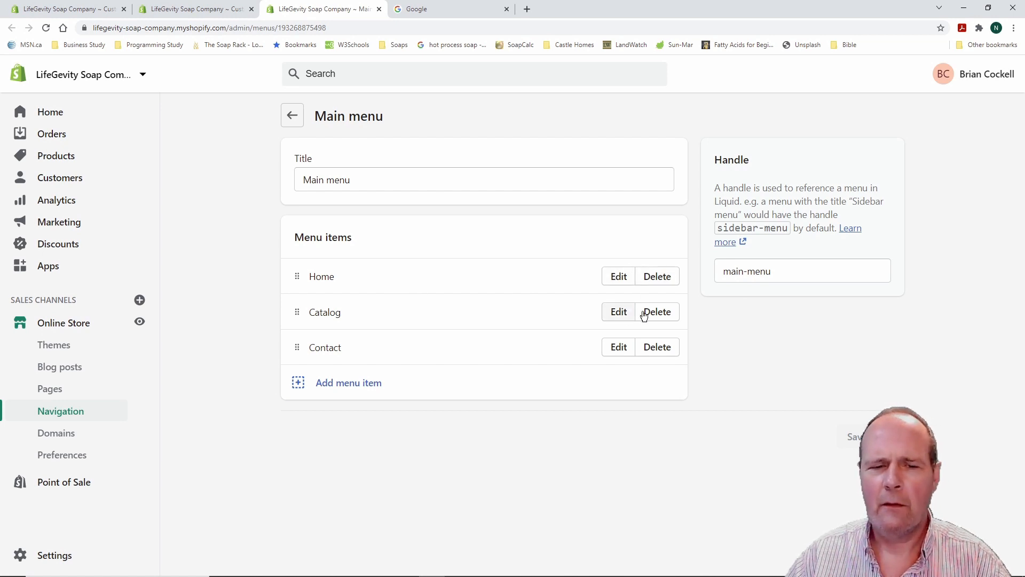
left_click(366, 388)
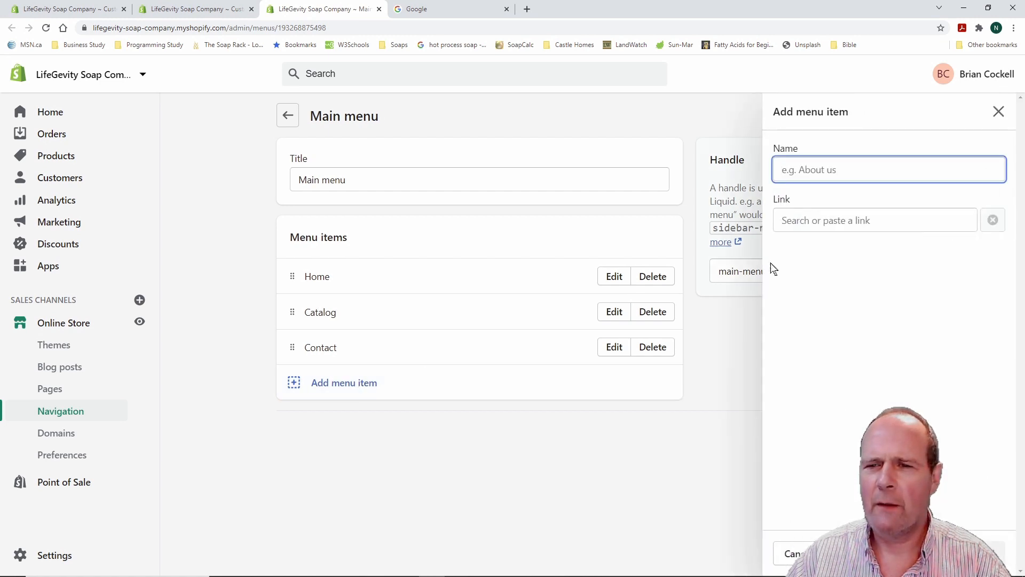
left_click(848, 223)
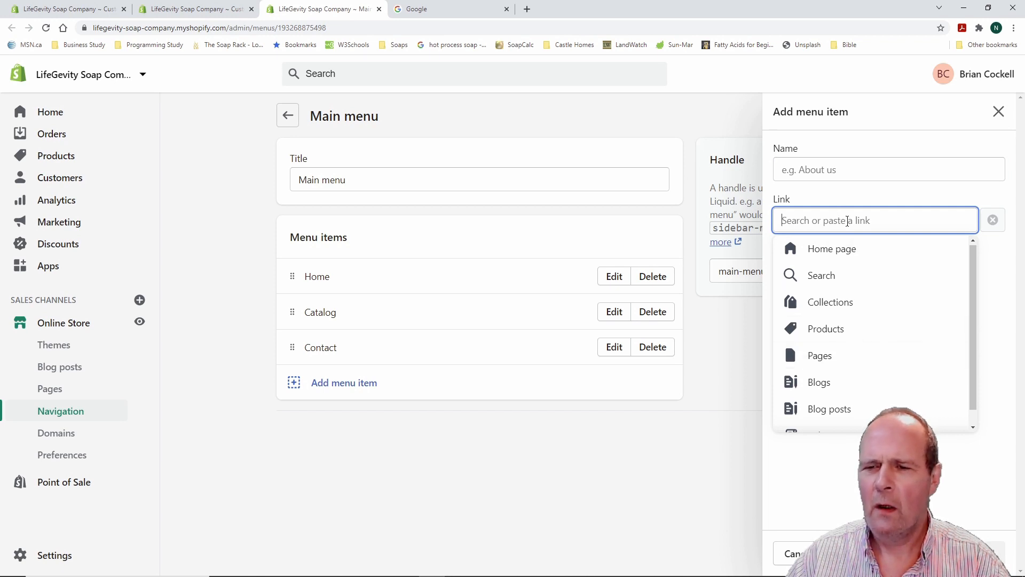
left_click(998, 112)
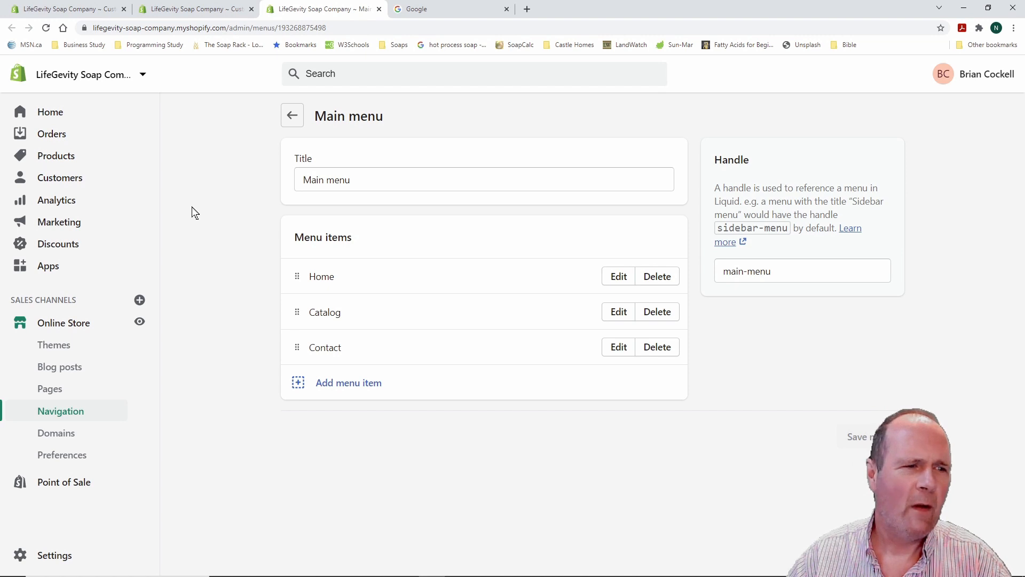
left_click(46, 114)
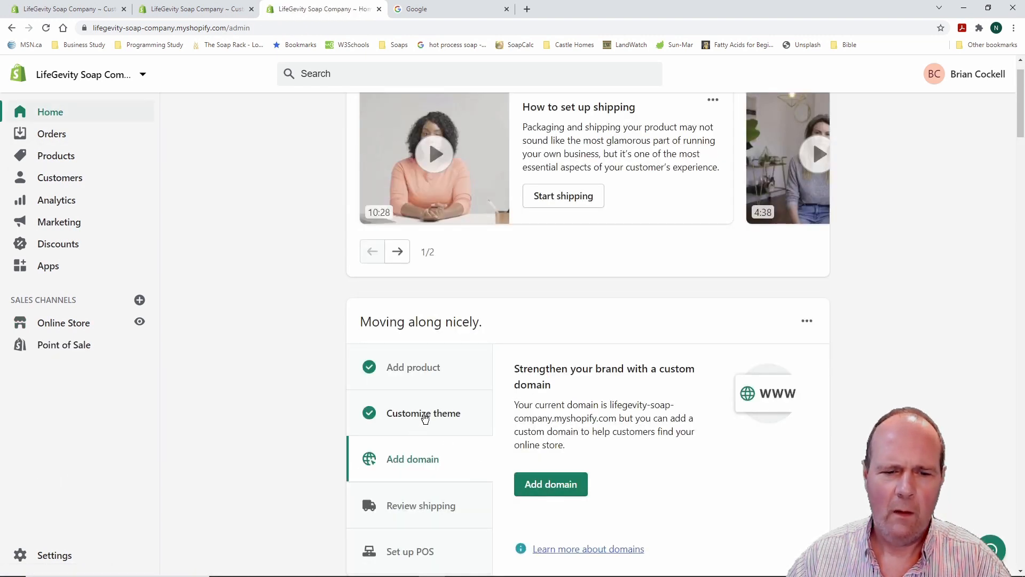
left_click(425, 414)
Open the live Dawn theme in the editor and view the Header section settings
left_click(561, 441)
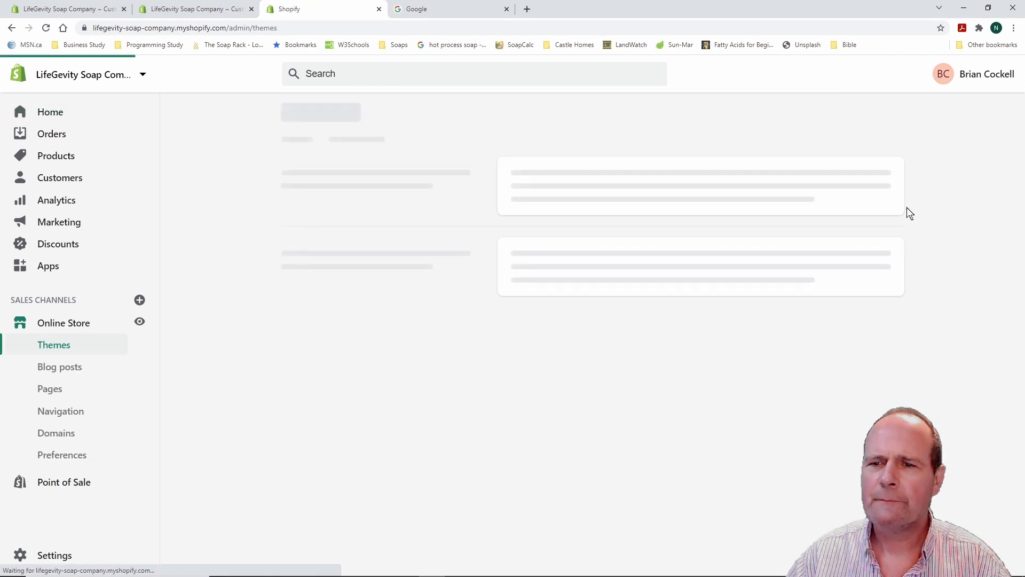
left_click(871, 166)
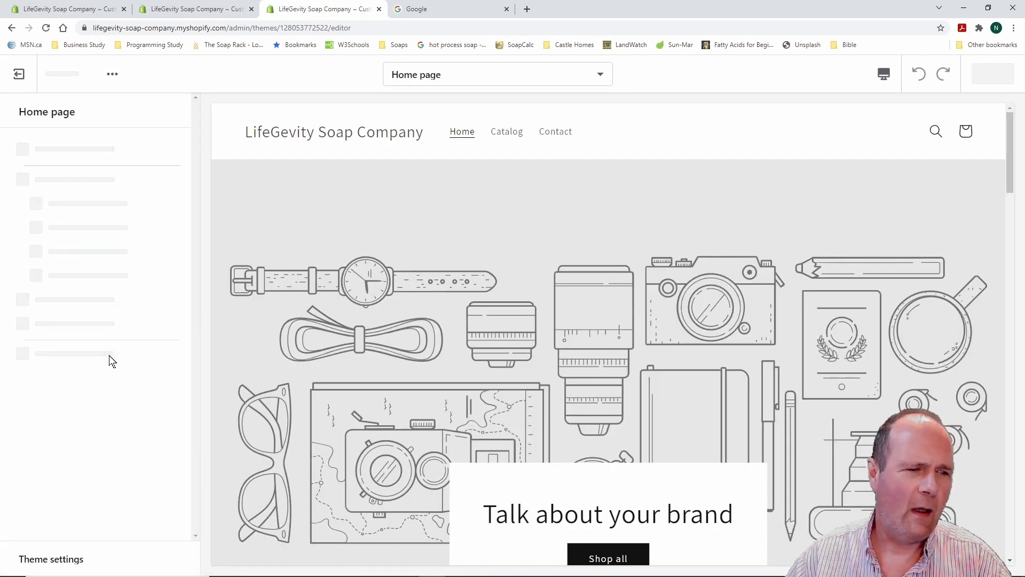
scroll(130, 352, "down", 2)
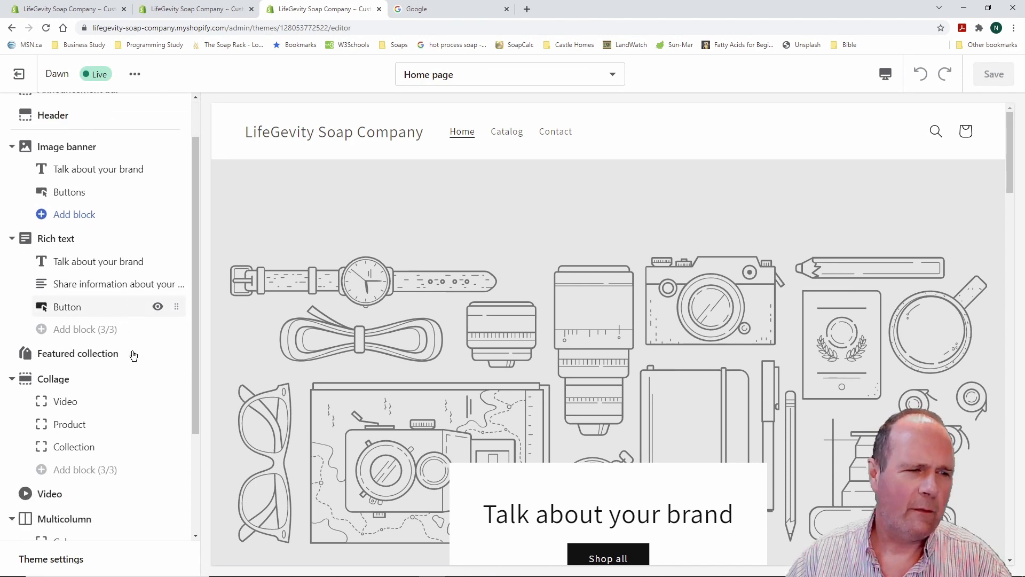
scroll(133, 356, "up", 2)
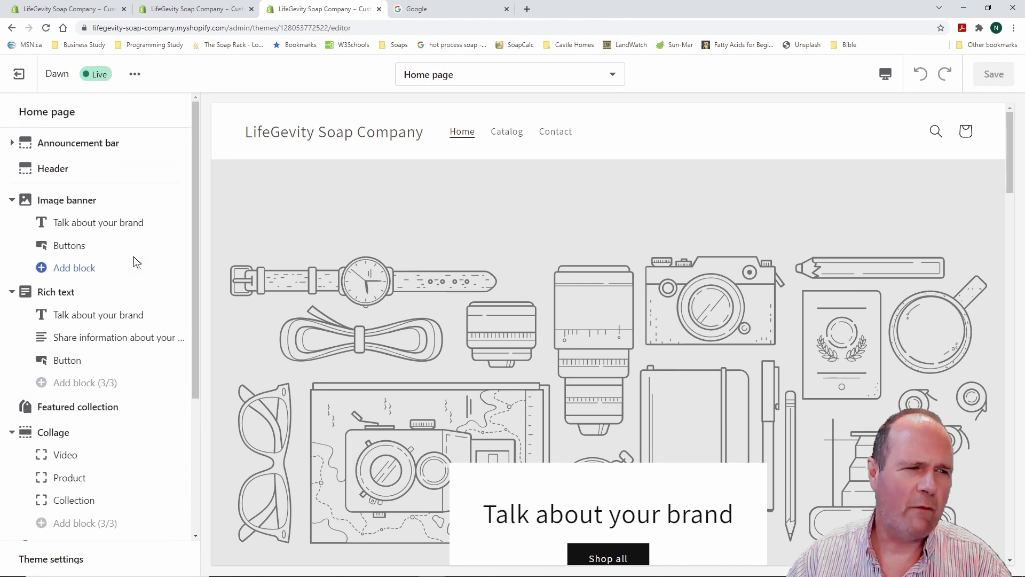
left_click(69, 179)
scroll(118, 381, "down", 1)
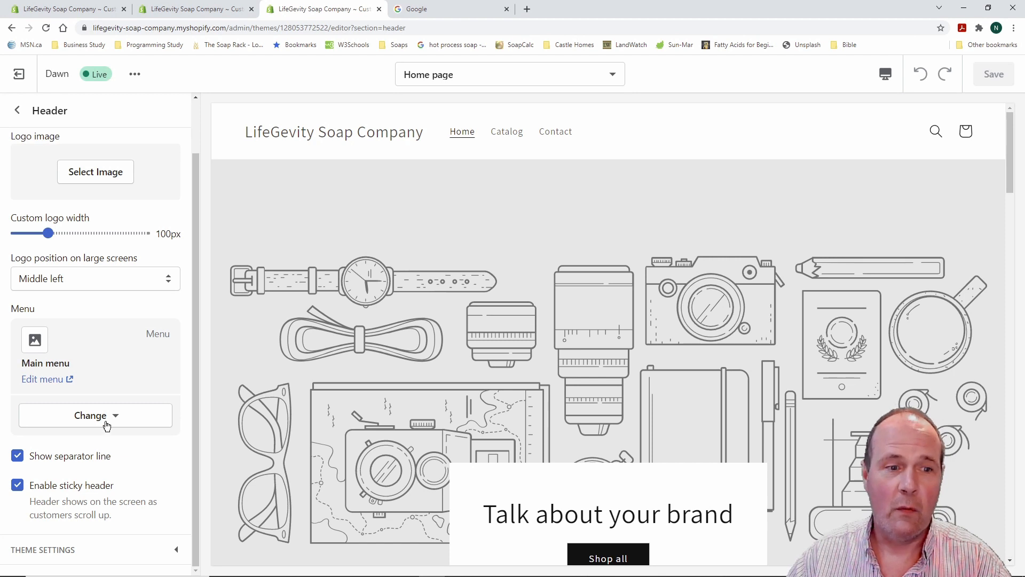
scroll(108, 427, "up", 1)
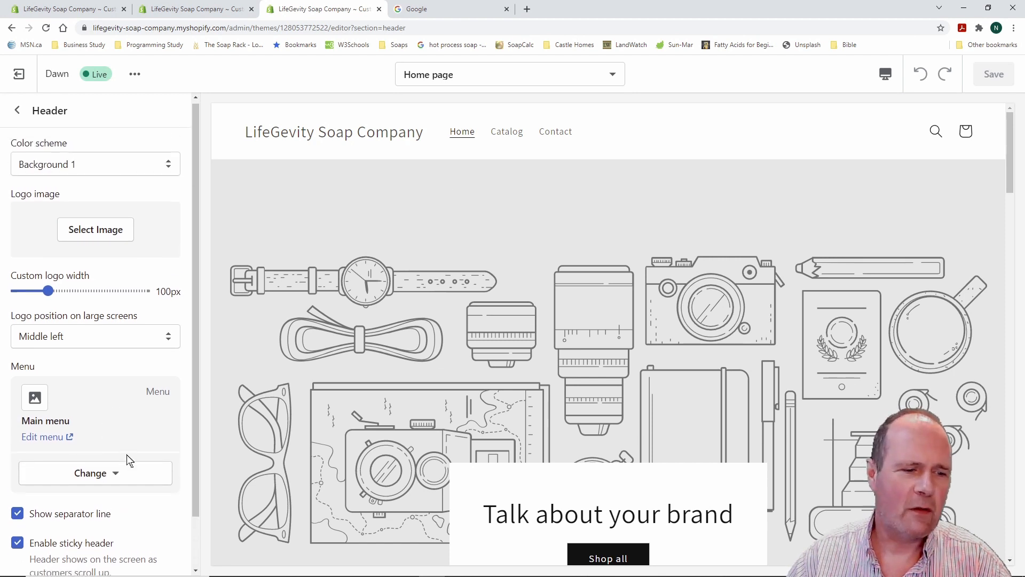
scroll(126, 454, "down", 1)
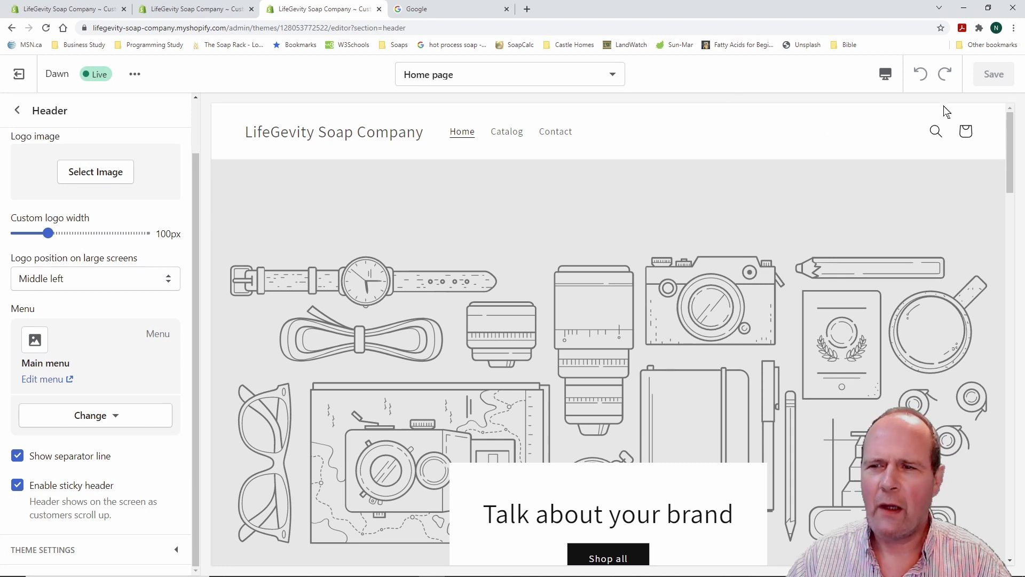
Preview the Catalog page, return the preview to Home, and reopen the Header settings
left_click(506, 133)
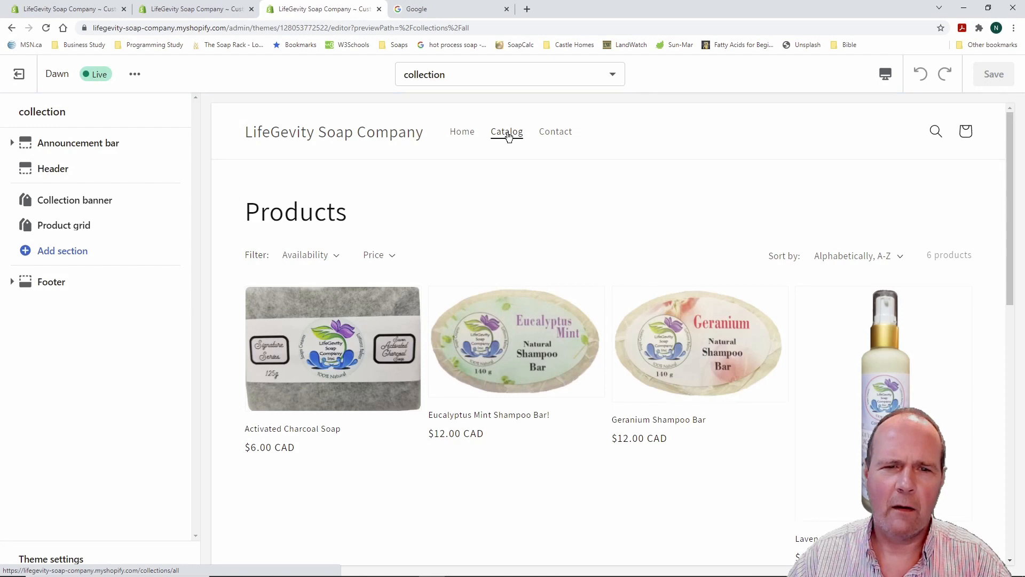
left_click(462, 133)
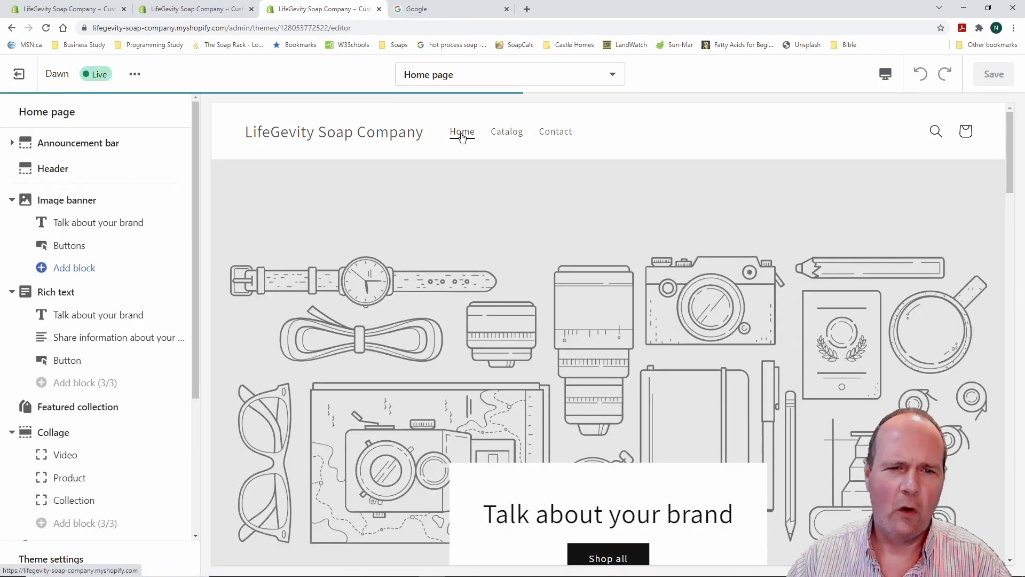
scroll(128, 386, "down", 3)
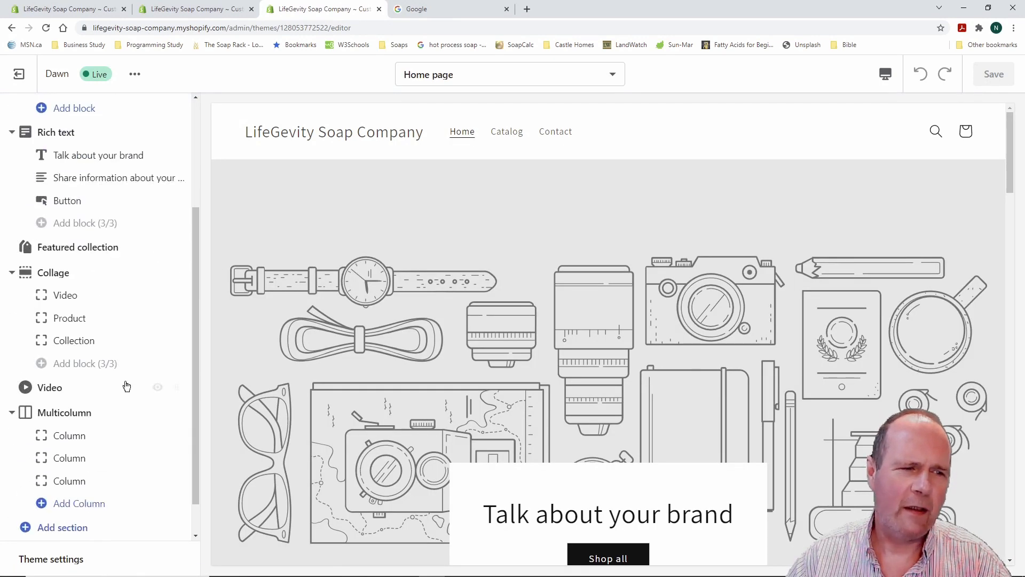
scroll(127, 387, "up", 2)
scroll(144, 366, "up", 2)
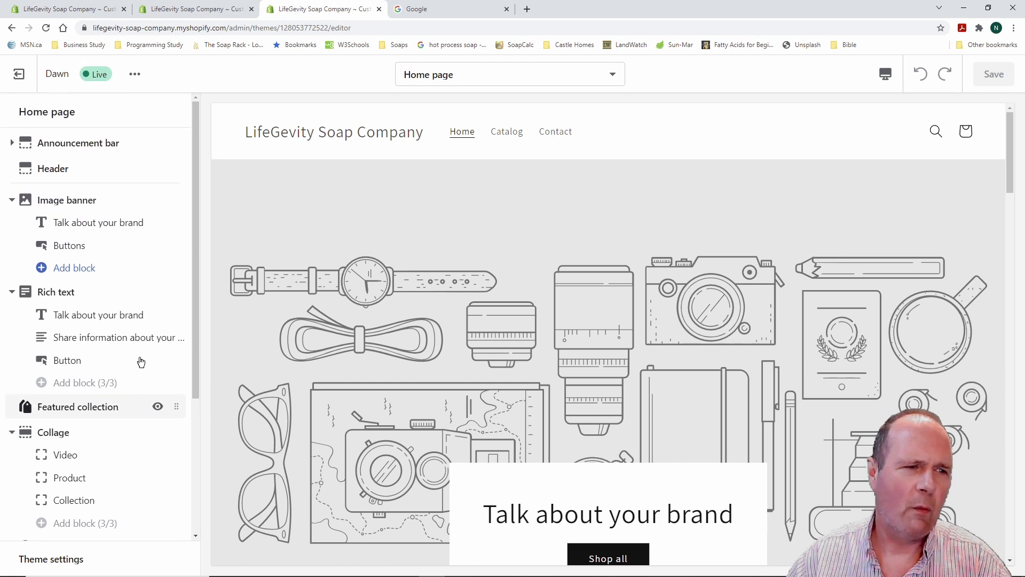
left_click(65, 168)
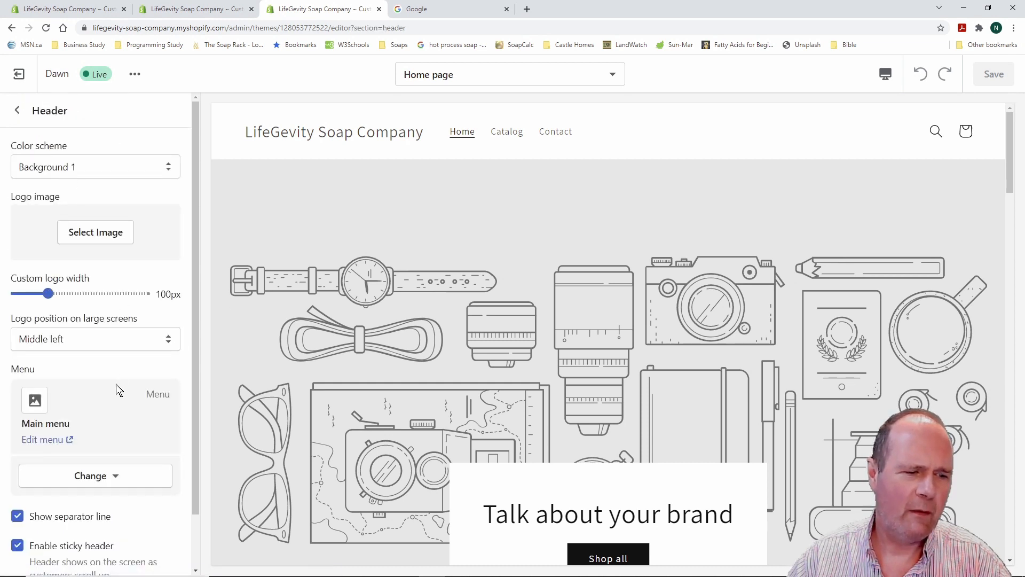
Turn off Enable product suggestions in the Theme settings
scroll(116, 385, "down", 1)
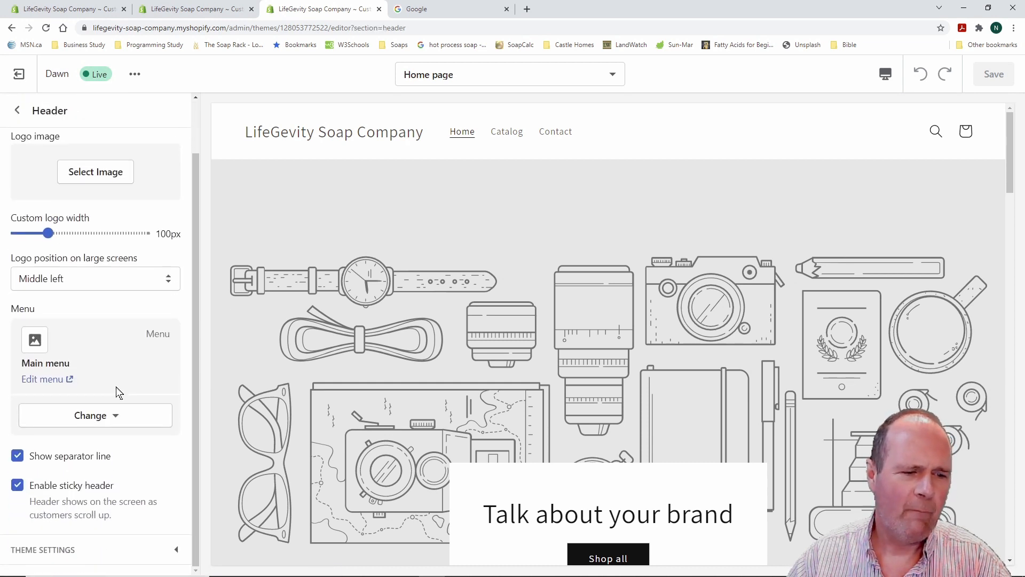
left_click(176, 553)
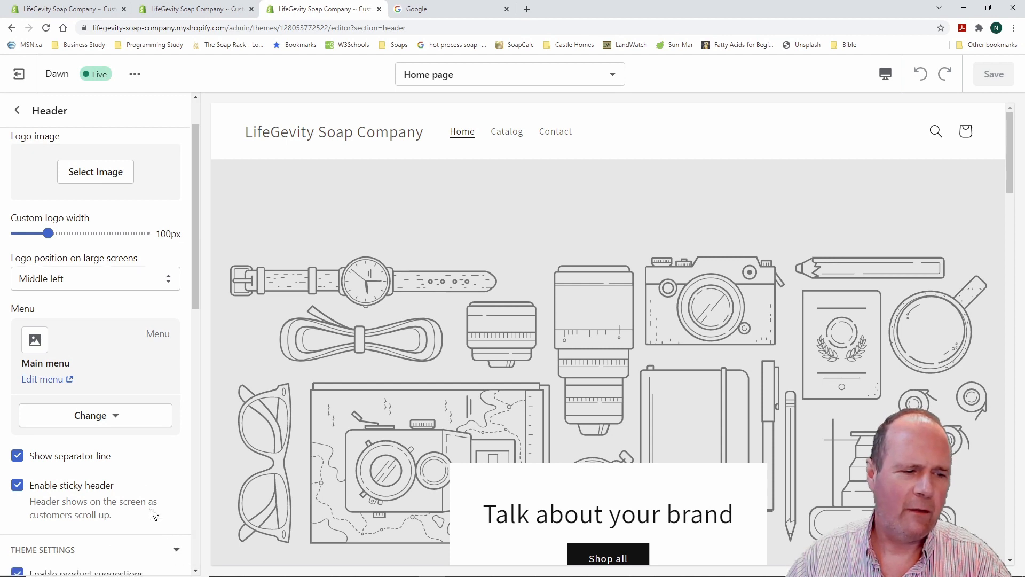
scroll(140, 486, "down", 3)
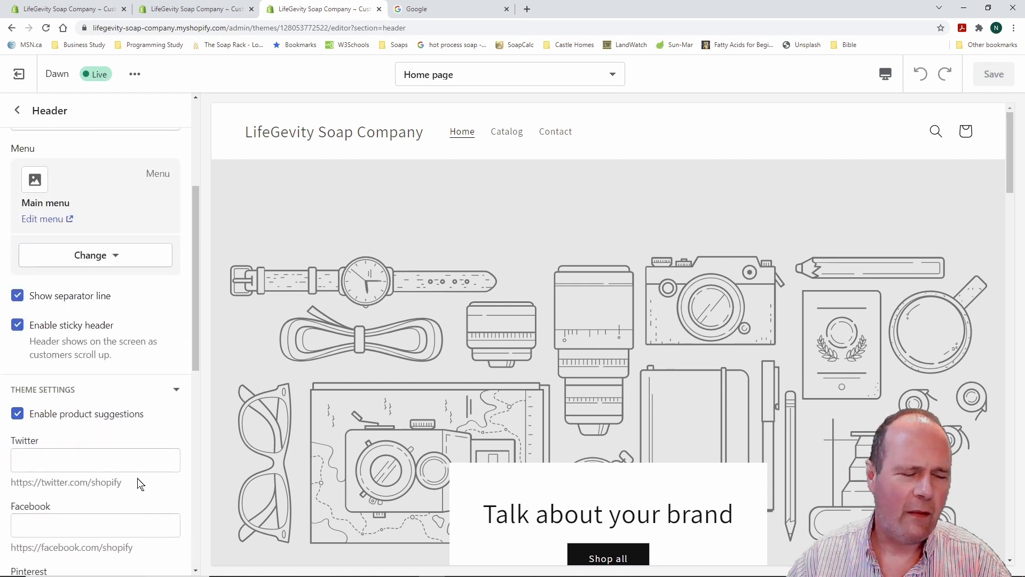
scroll(141, 484, "down", 2)
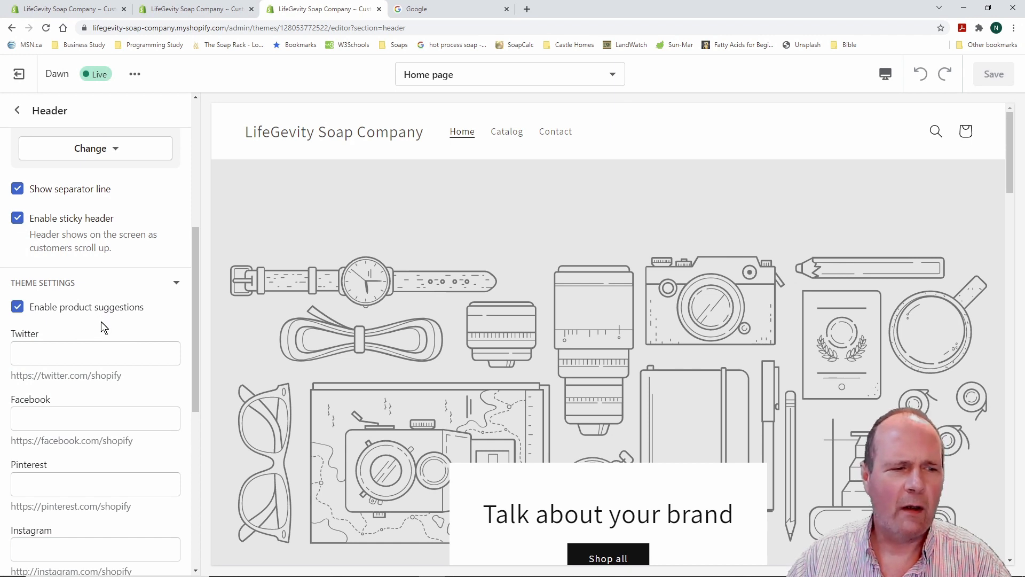
left_click(17, 307)
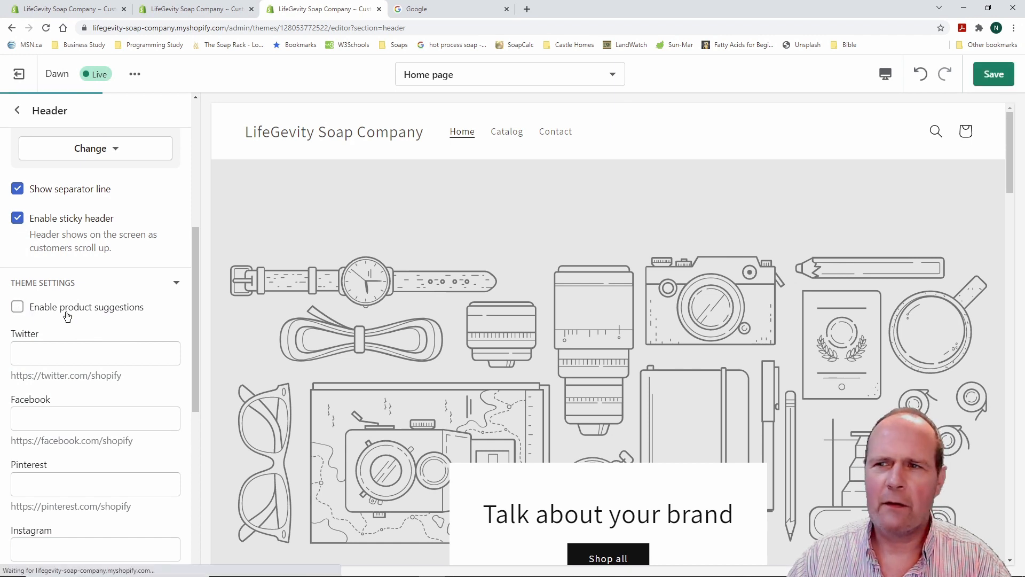
Look over the social media fields, then go back to the Home page sections list
scroll(114, 320, "down", 1)
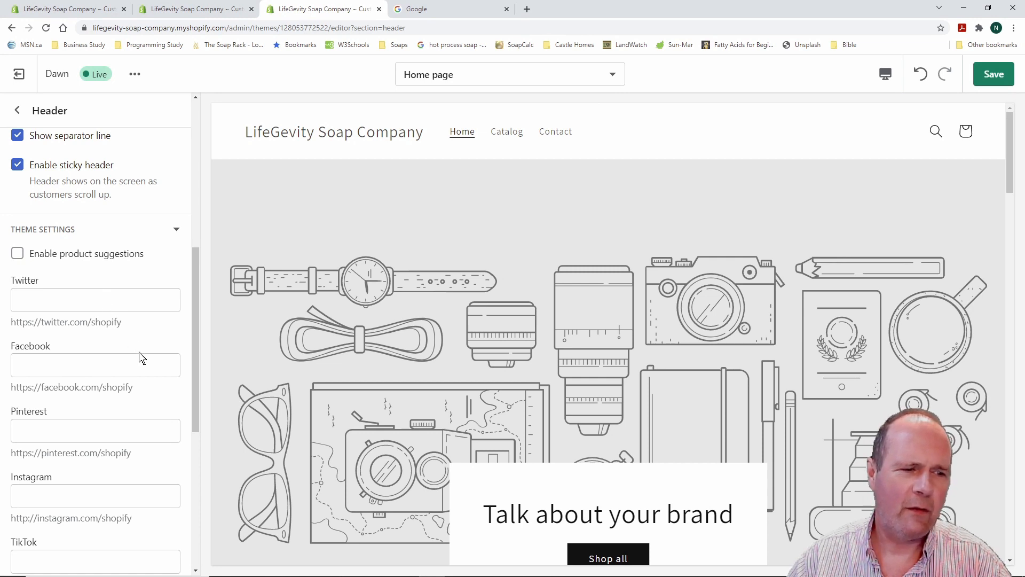
scroll(142, 358, "down", 6)
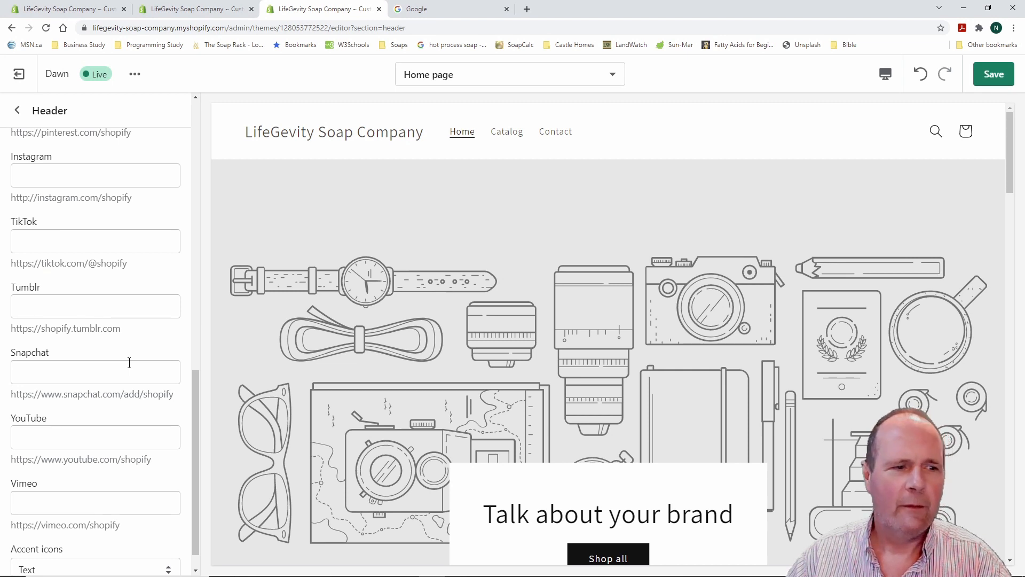
scroll(129, 362, "down", 1)
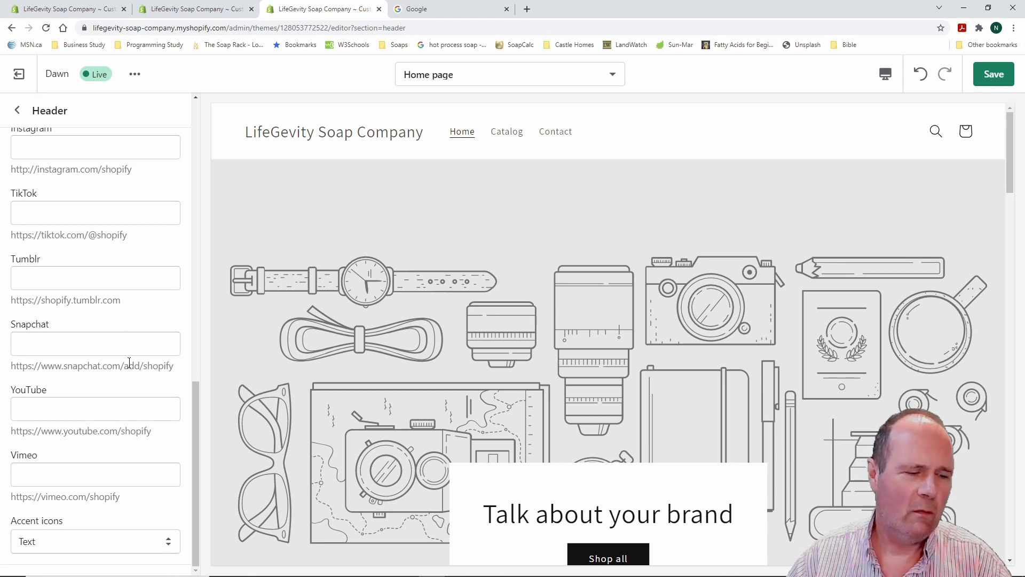
scroll(129, 362, "up", 10)
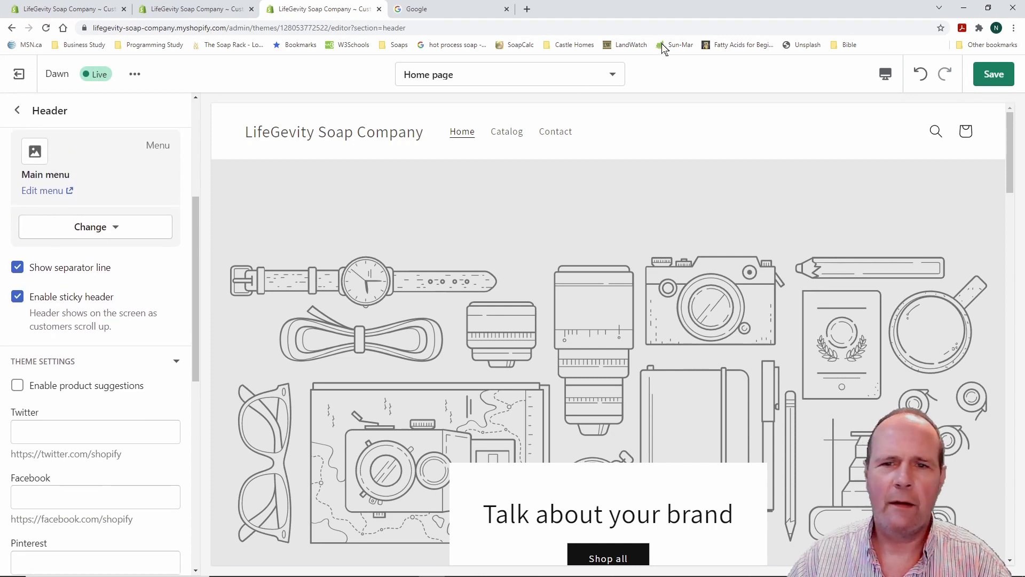
scroll(134, 348, "down", 1)
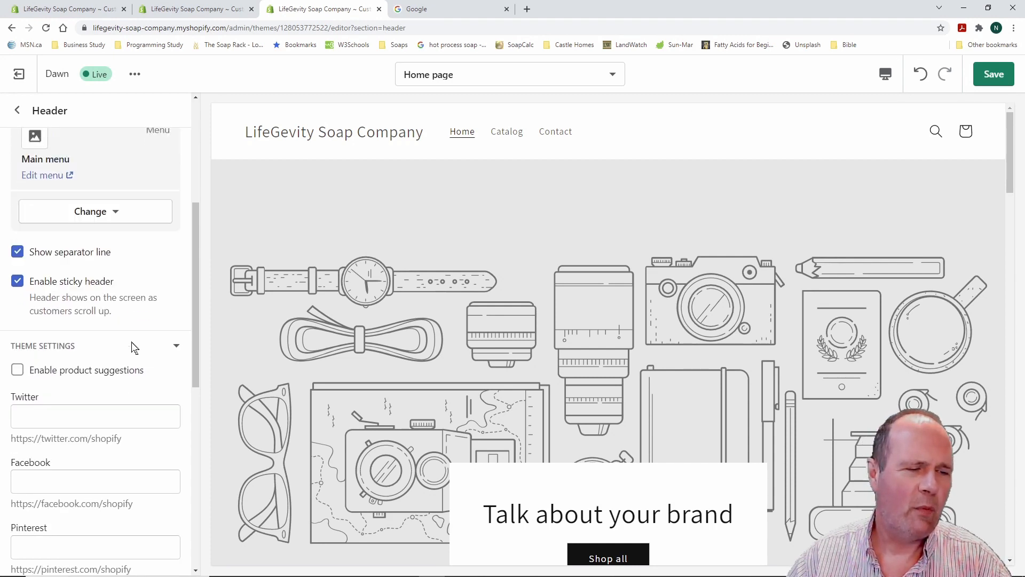
scroll(134, 348, "down", 3)
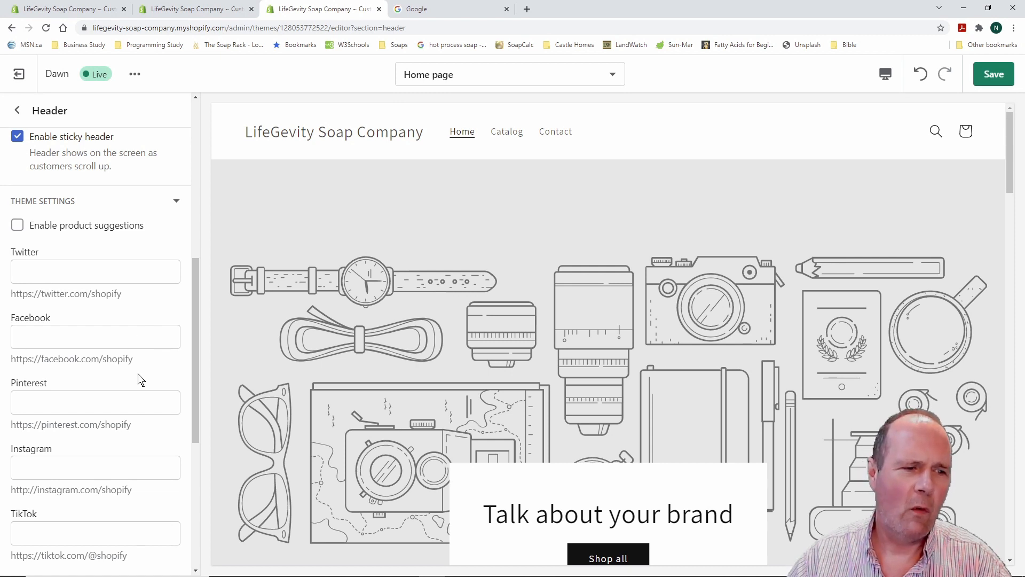
scroll(131, 357, "up", 8)
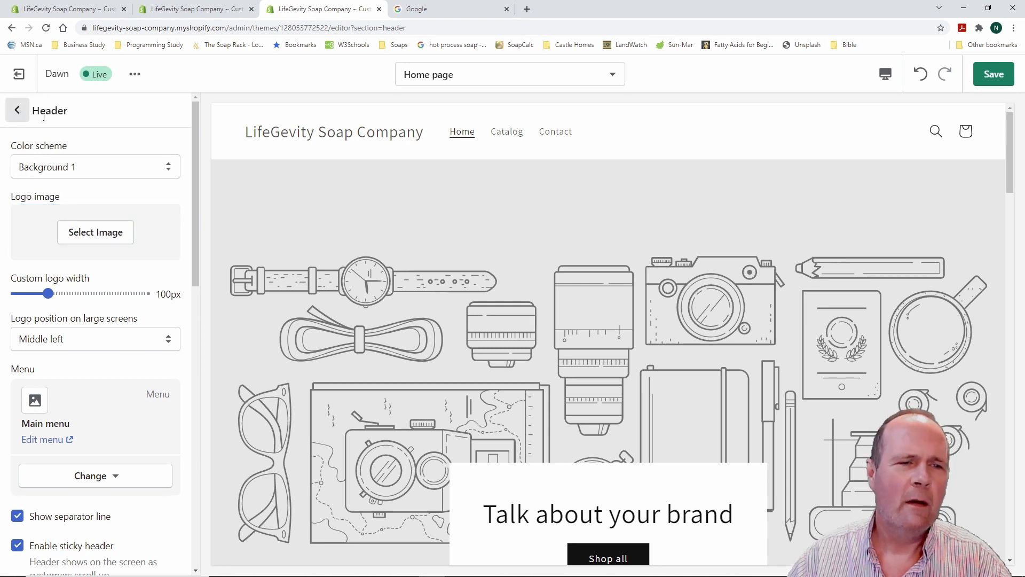
mouse_move(9, 99)
left_mouse_down()
mouse_move(68, 126)
mouse_move(102, 126)
left_mouse_up()
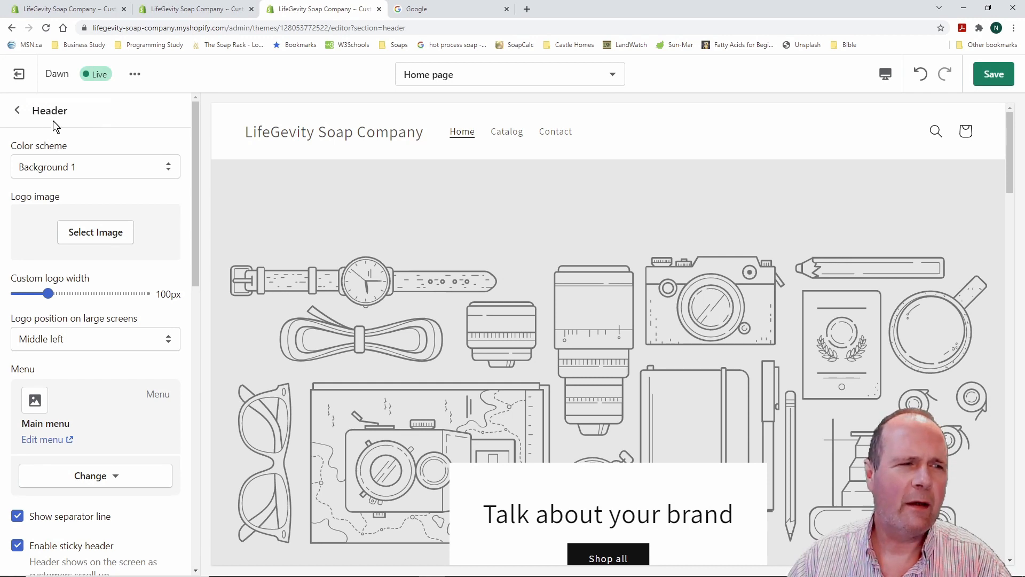
left_click(18, 109)
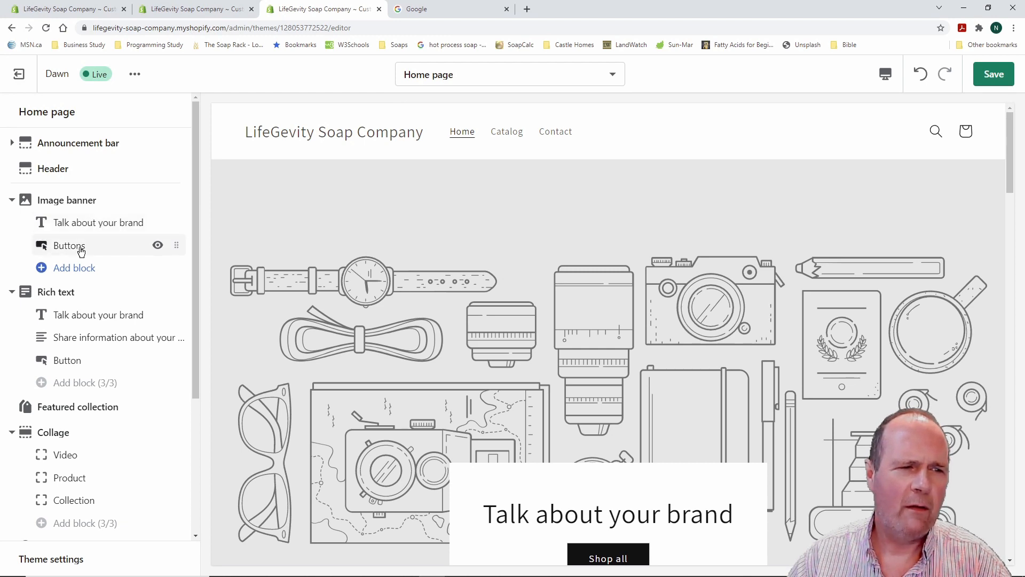
Replace the banner heading 'Talk about your brand' with 'Best Soap Ever!'
left_click(92, 223)
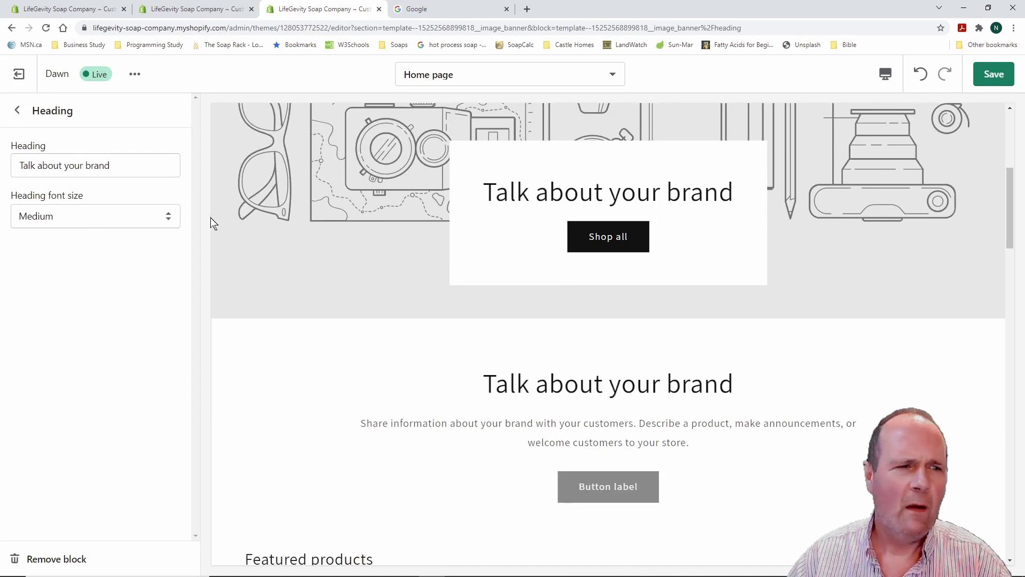
left_click_drag(124, 170, 8, 171)
type("Be")
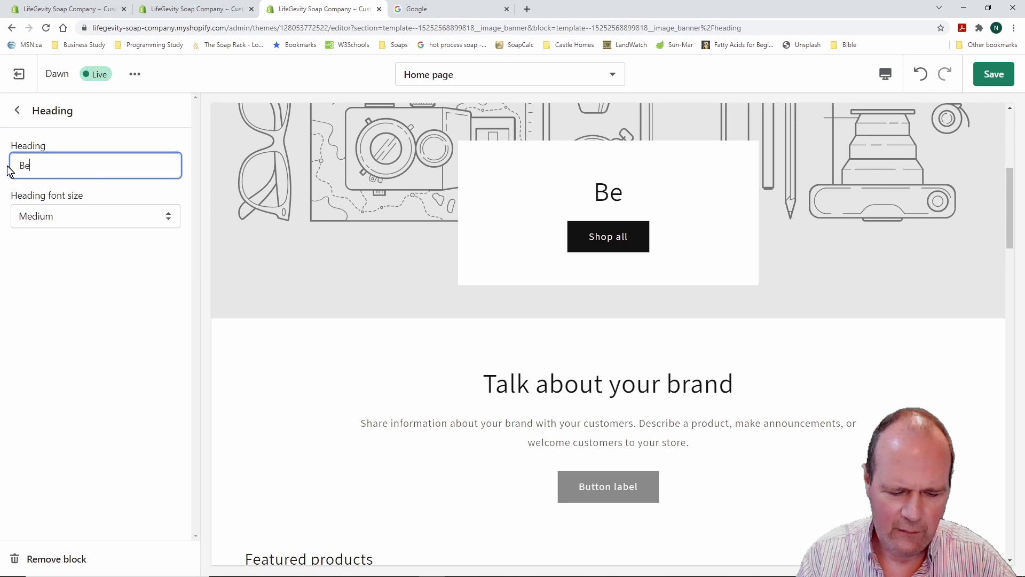
type("st Soap E")
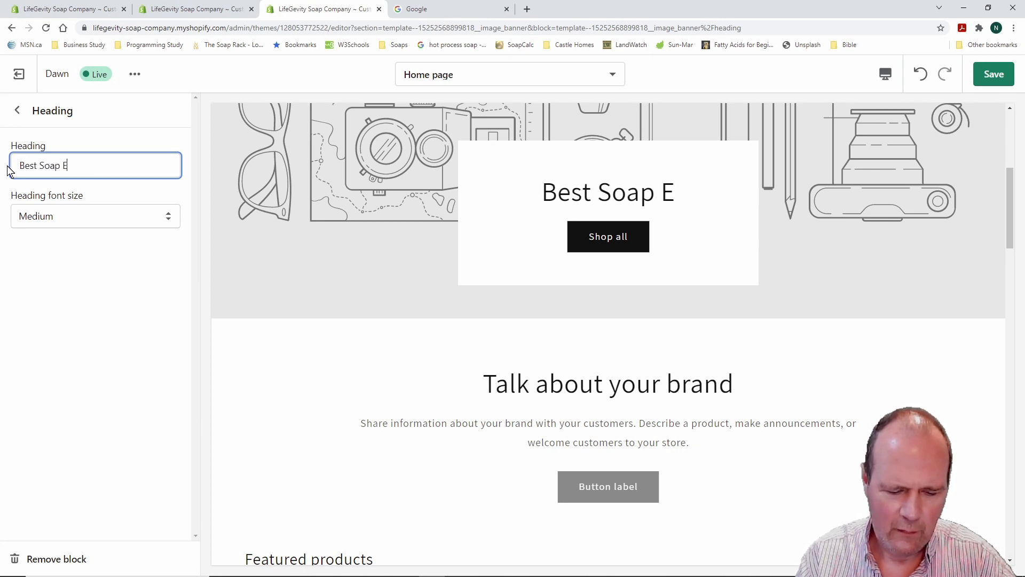
type("ver!")
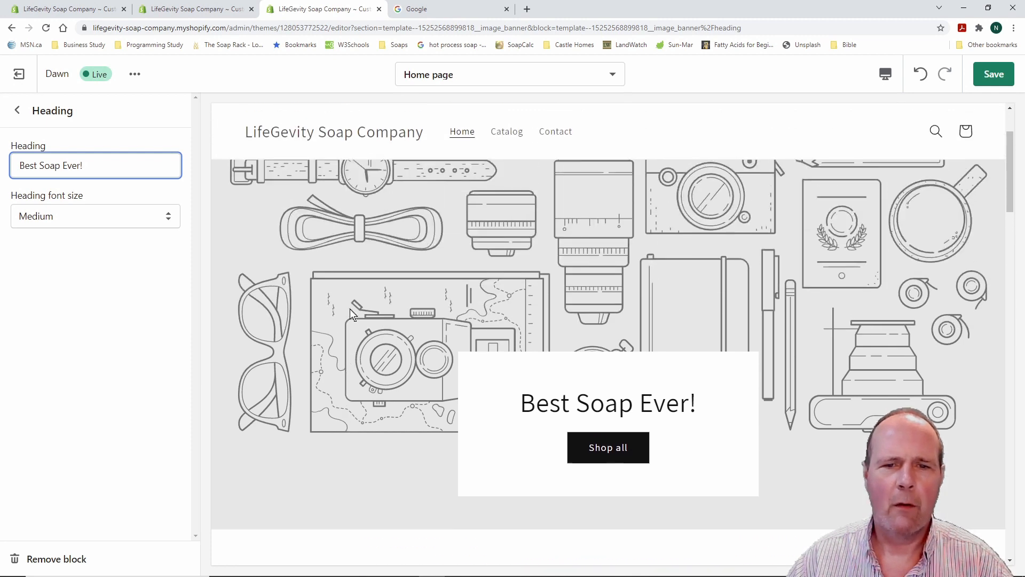
Set the banner heading font size to Medium and return to the sections list
scroll(341, 307, "down", 2)
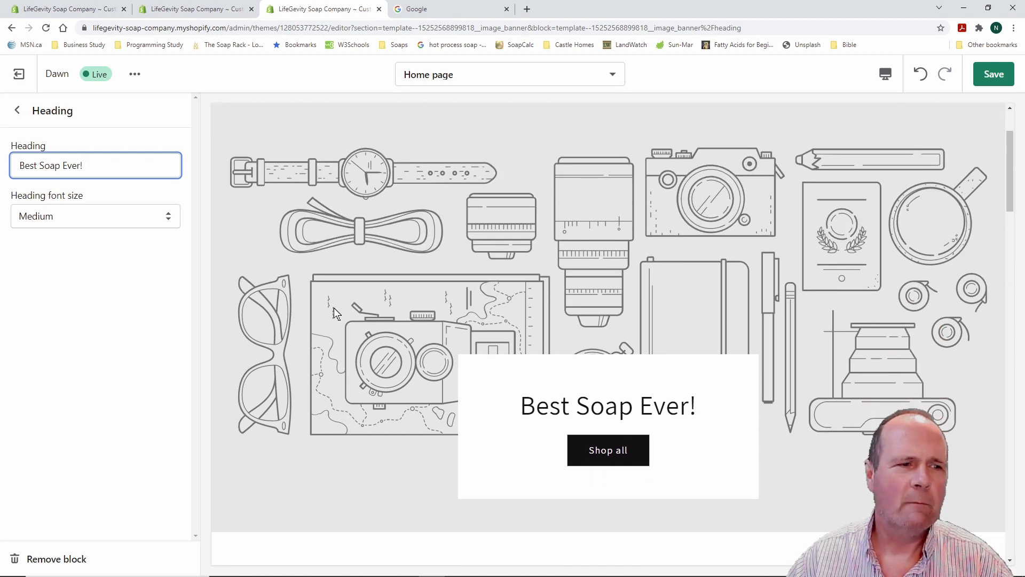
left_click(170, 216)
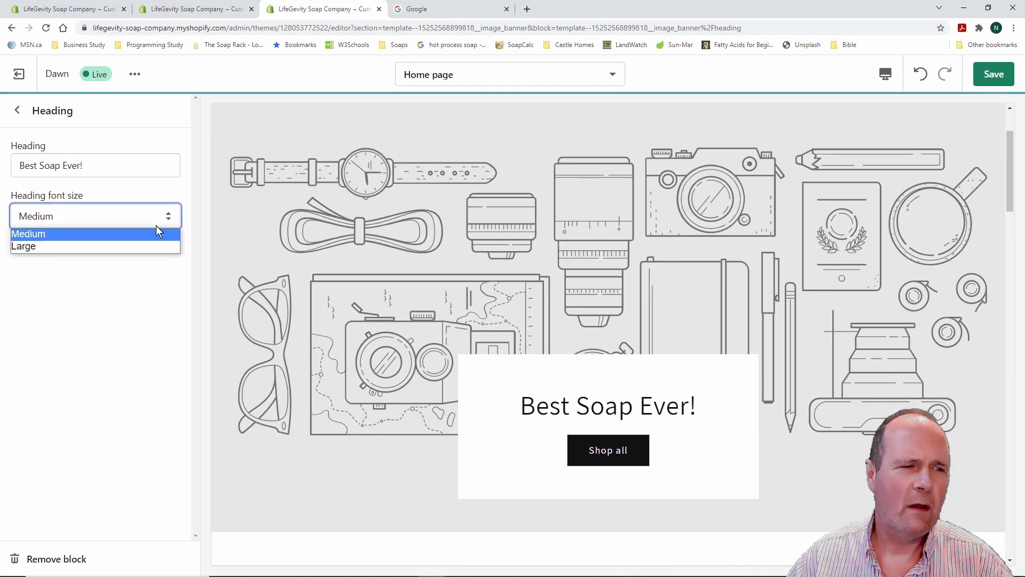
left_click(151, 246)
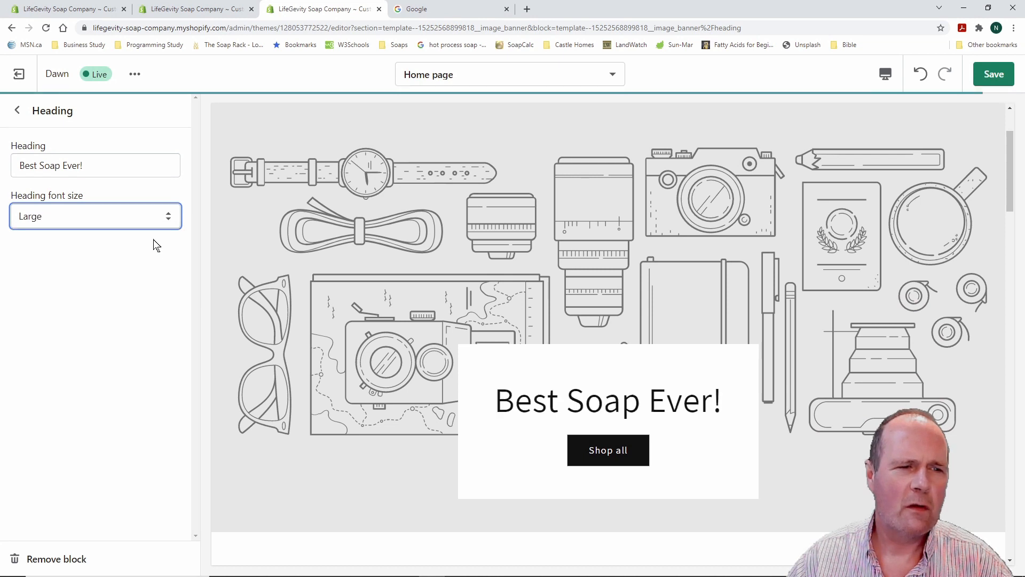
left_click(170, 216)
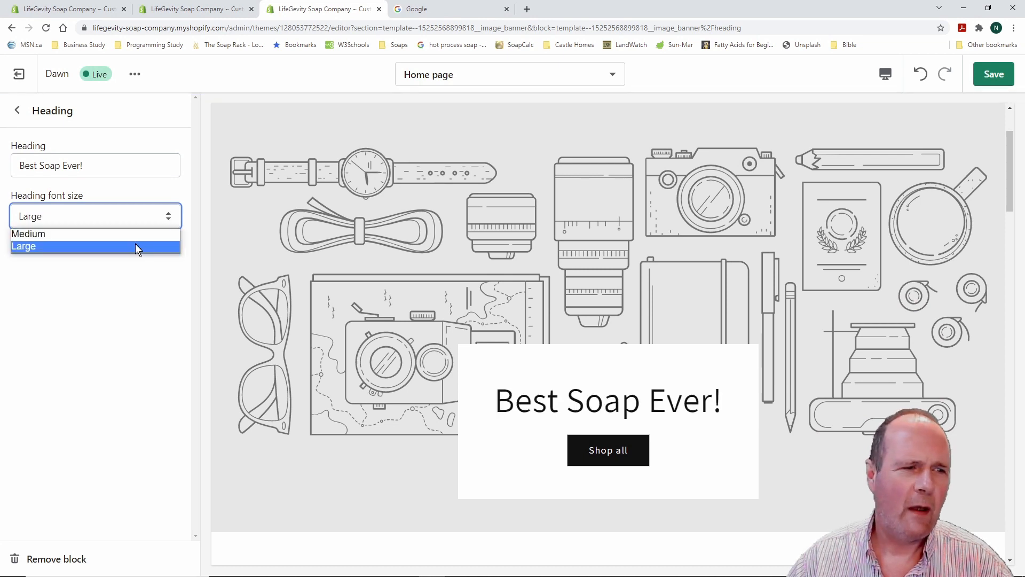
left_click(97, 234)
left_click(17, 110)
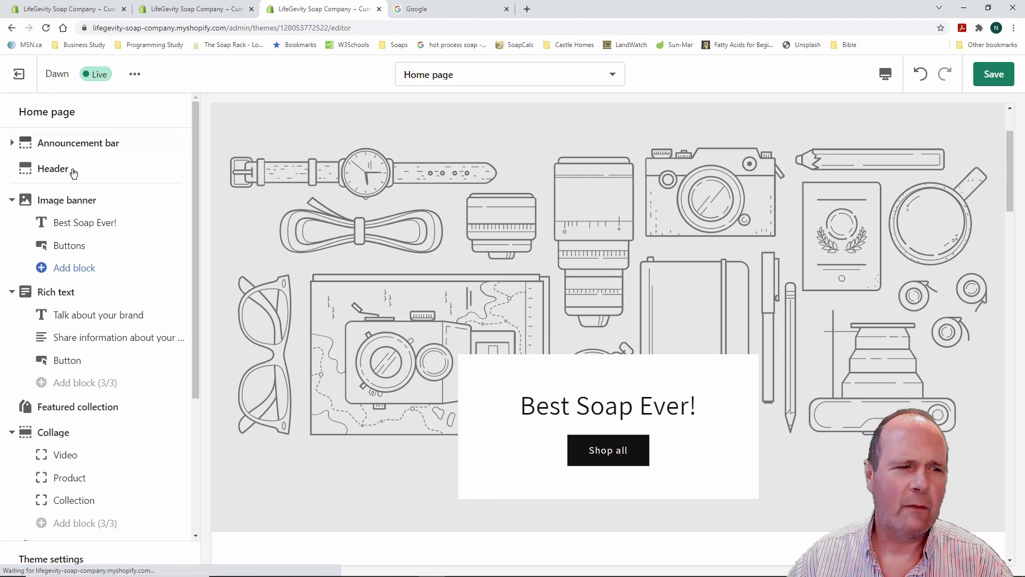
Change the banner's first button label from 'Shop all' to 'Shop Now'
left_click(77, 251)
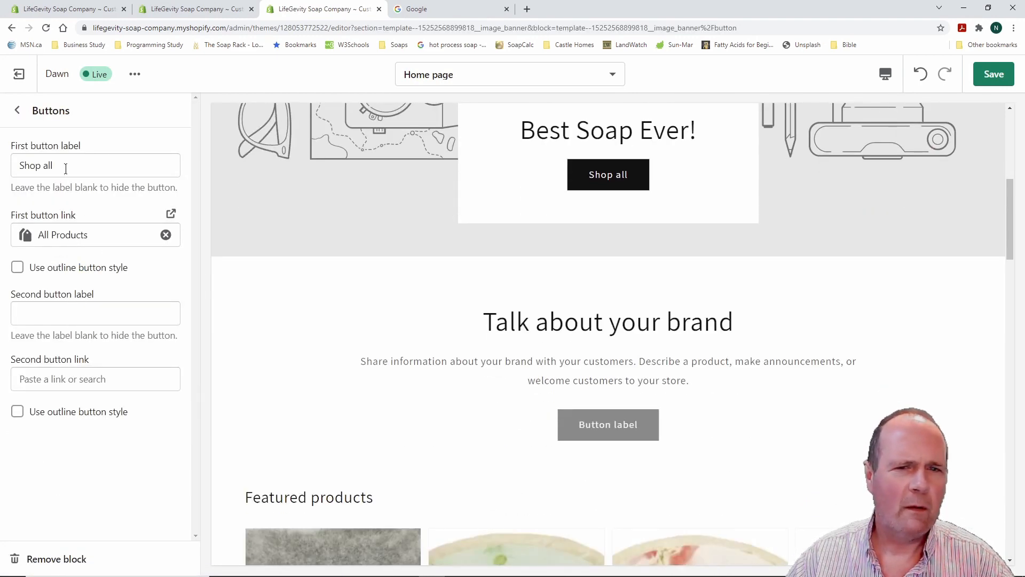
left_click_drag(58, 165, 8, 165)
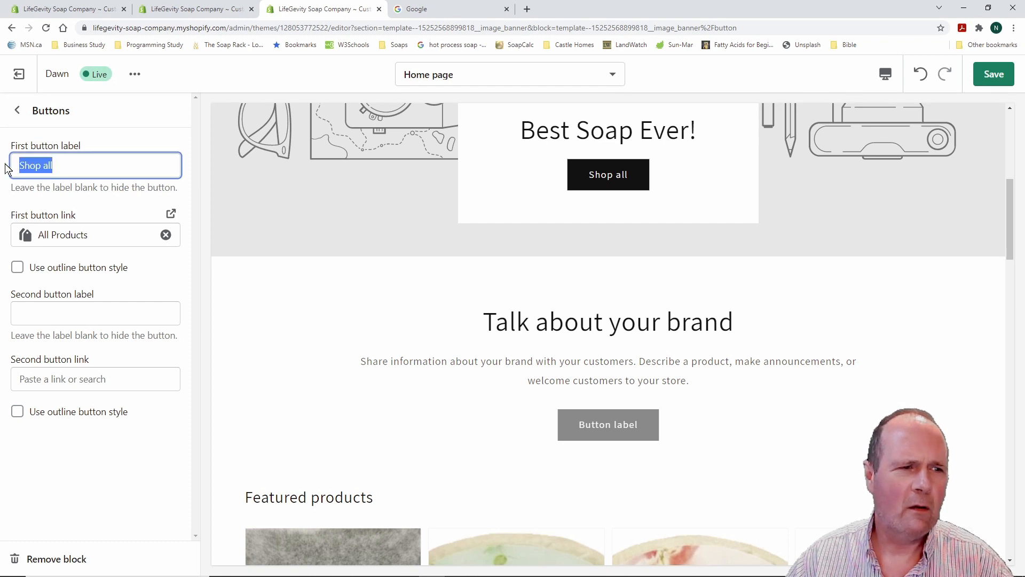
type("Sho")
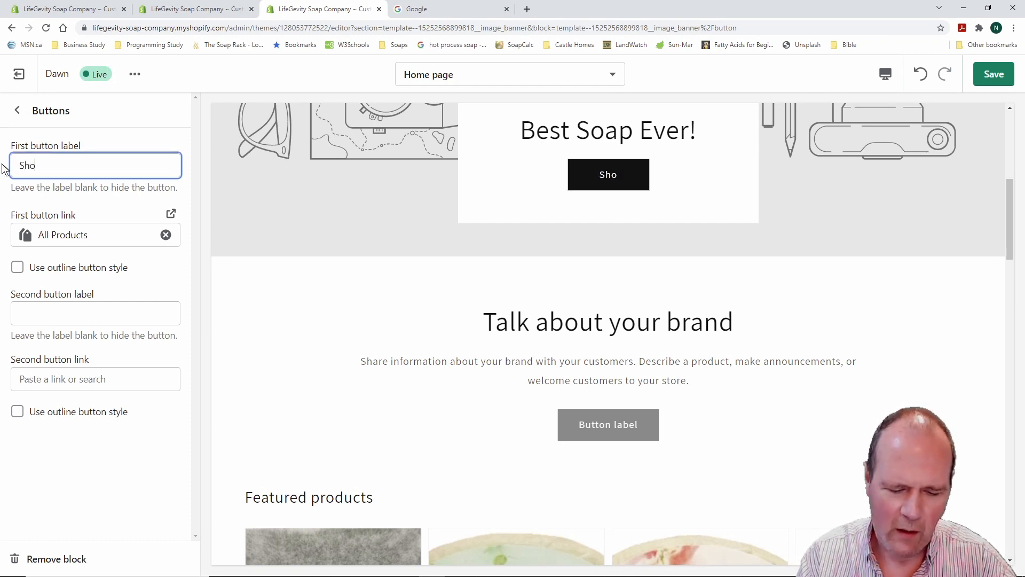
type("p Now")
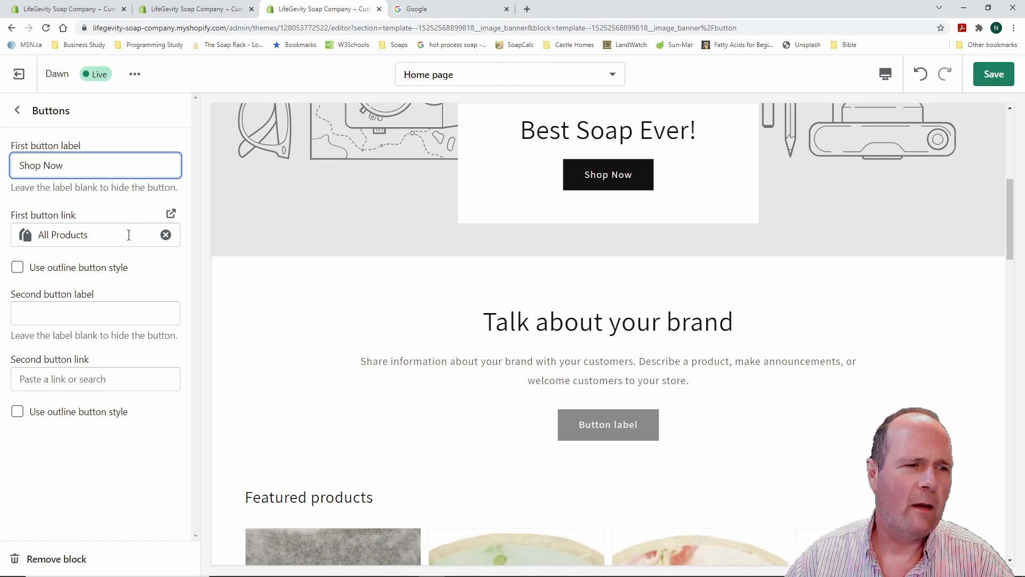
Keep the Shop Now button linked to All Products with a solid, non-outline style
left_click(110, 235)
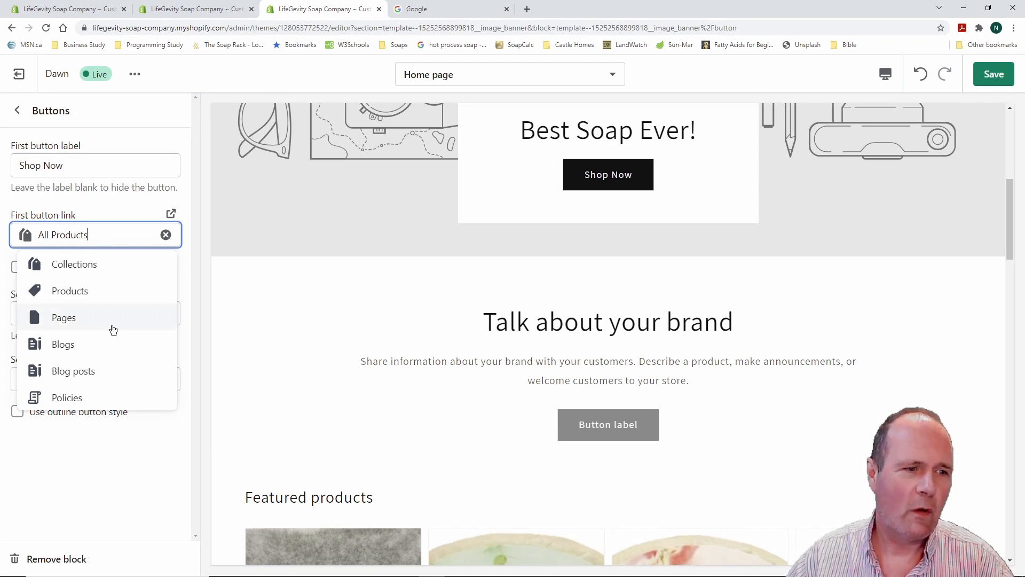
left_click(131, 213)
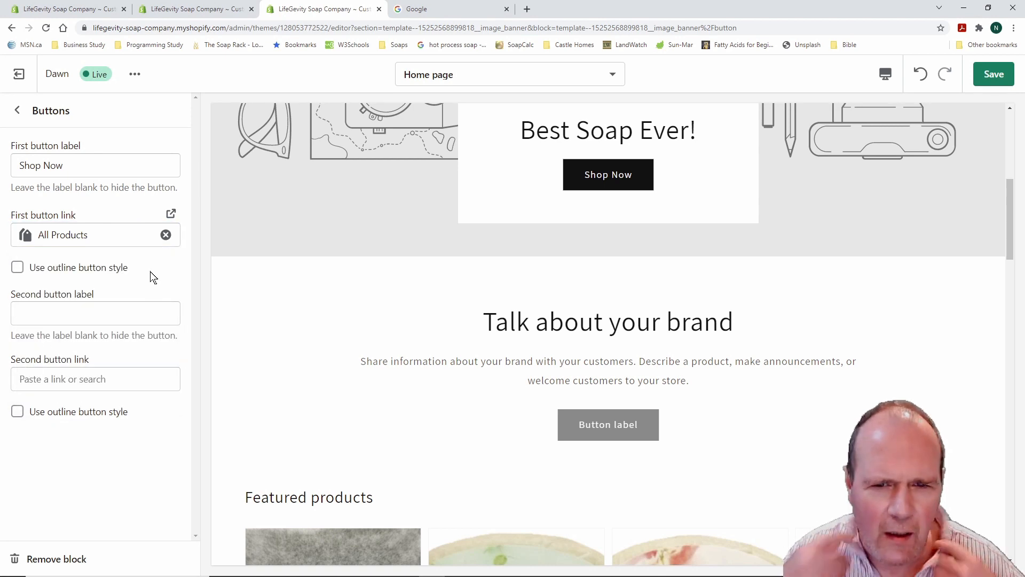
left_click(18, 269)
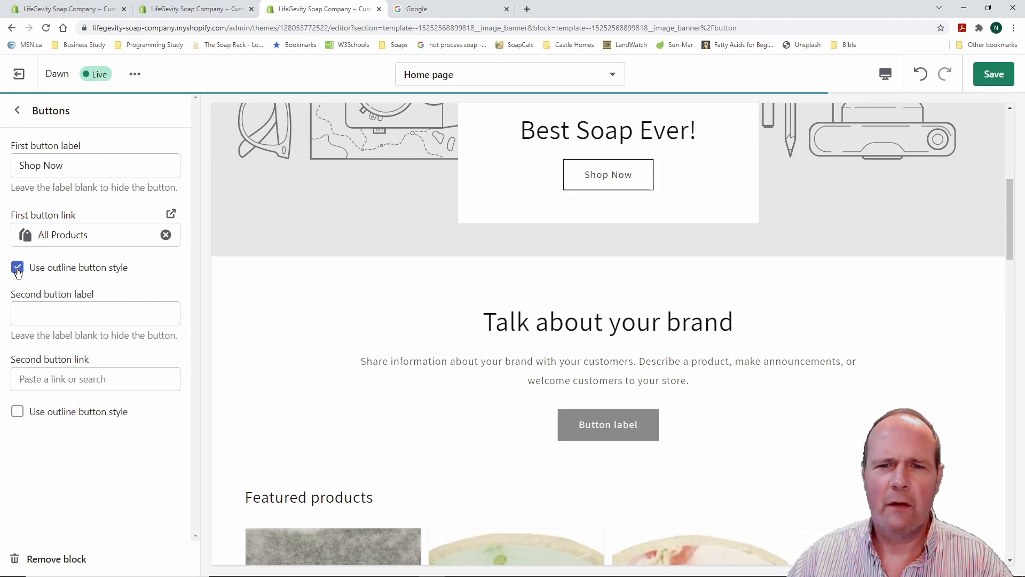
left_click(18, 268)
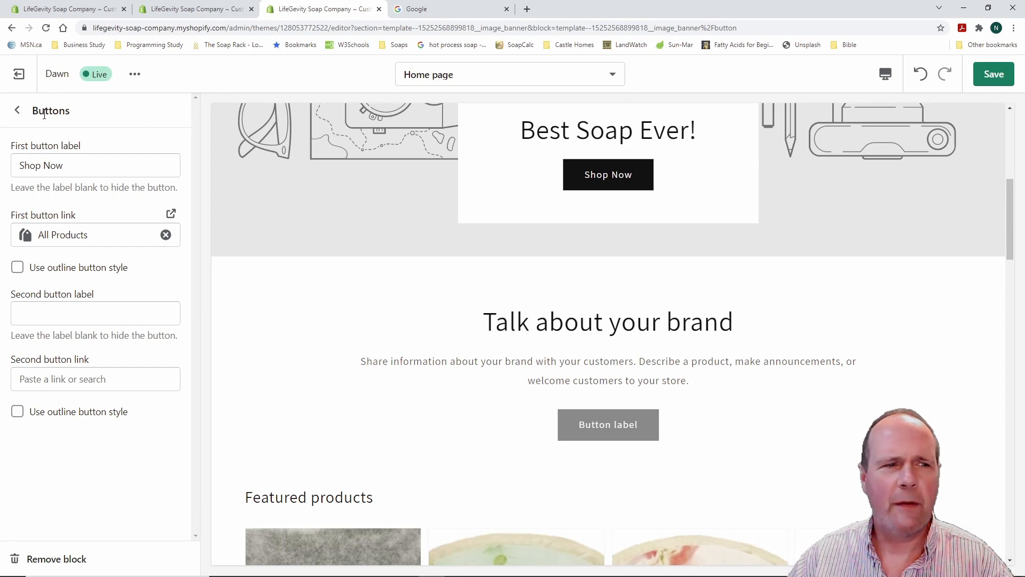
Open the Image banner section's settings from the Home sections list
left_click(17, 110)
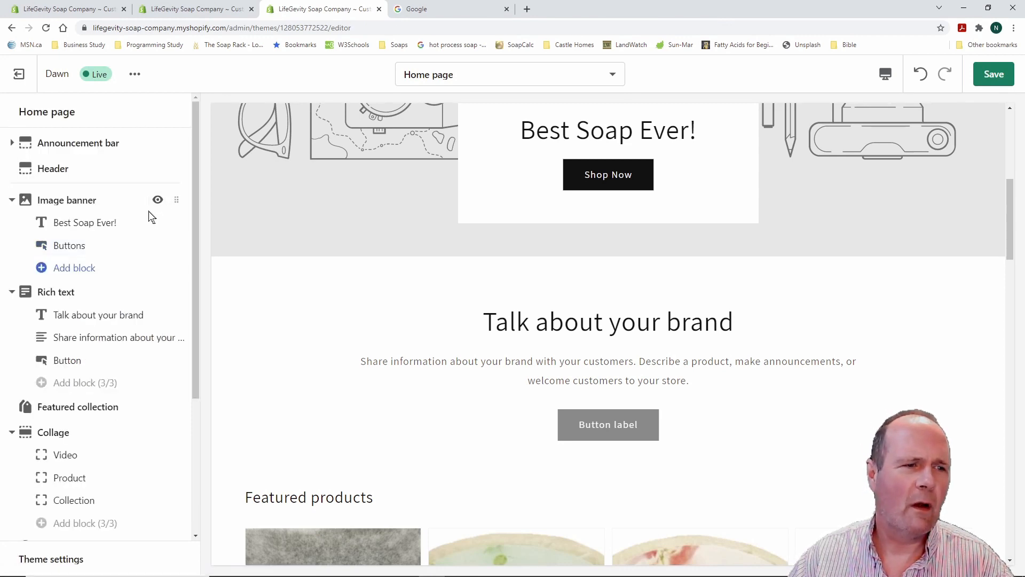
left_click(79, 205)
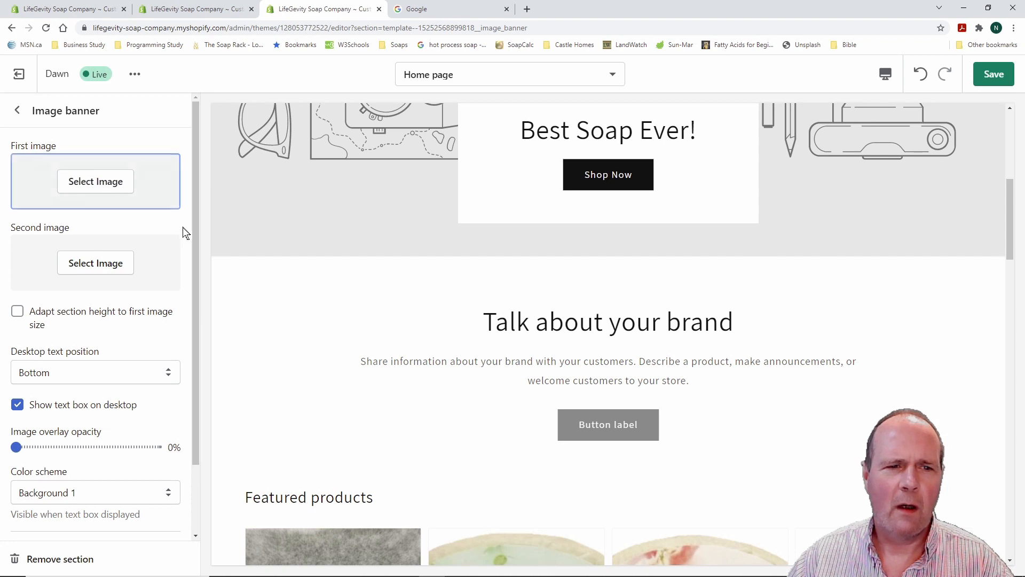
scroll(225, 244, "up", 3)
scroll(88, 216, "down", 1)
scroll(88, 217, "up", 1)
Upload 'Our Products Collage 1 Cuttout' as the banner image, staying in the editor
left_click(110, 181)
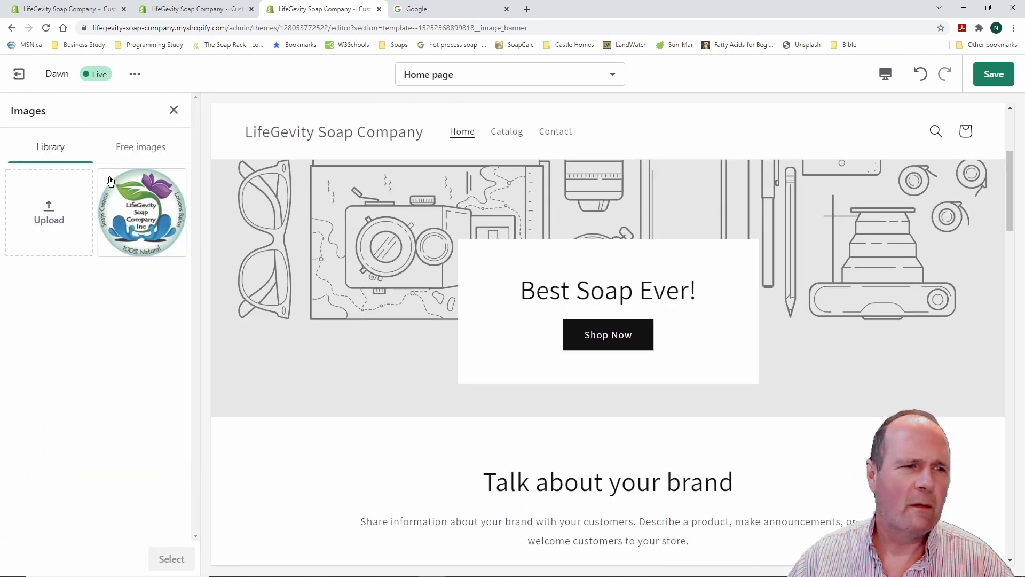
left_click(49, 214)
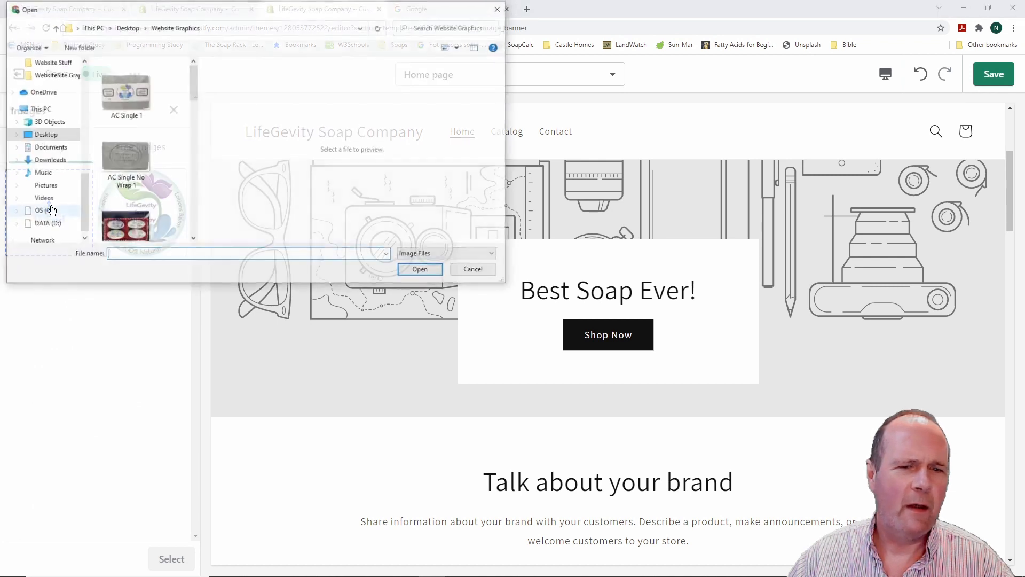
left_click_drag(194, 87, 190, 191)
left_click(124, 137)
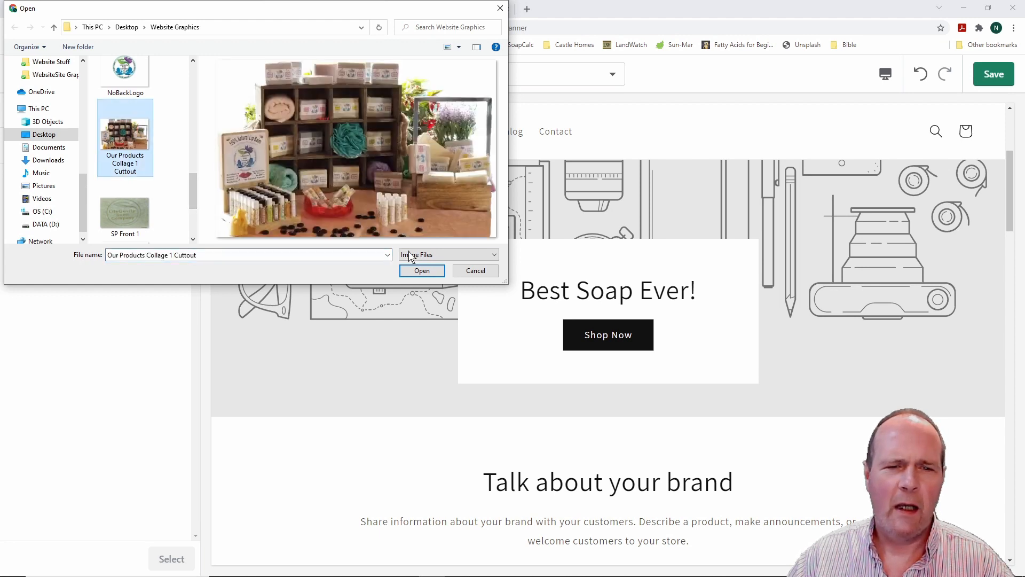
left_click(421, 270)
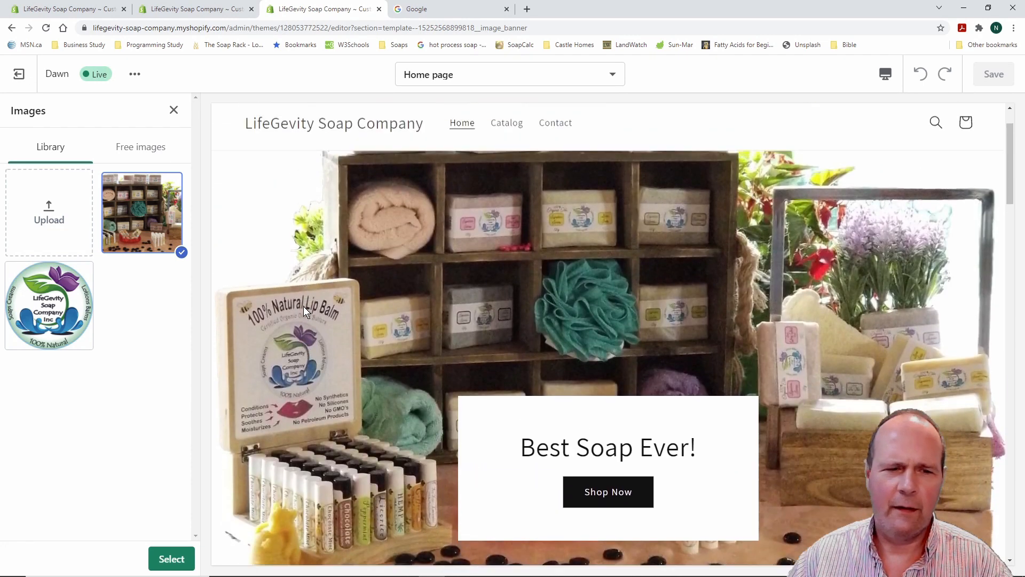
scroll(304, 311, "down", 6)
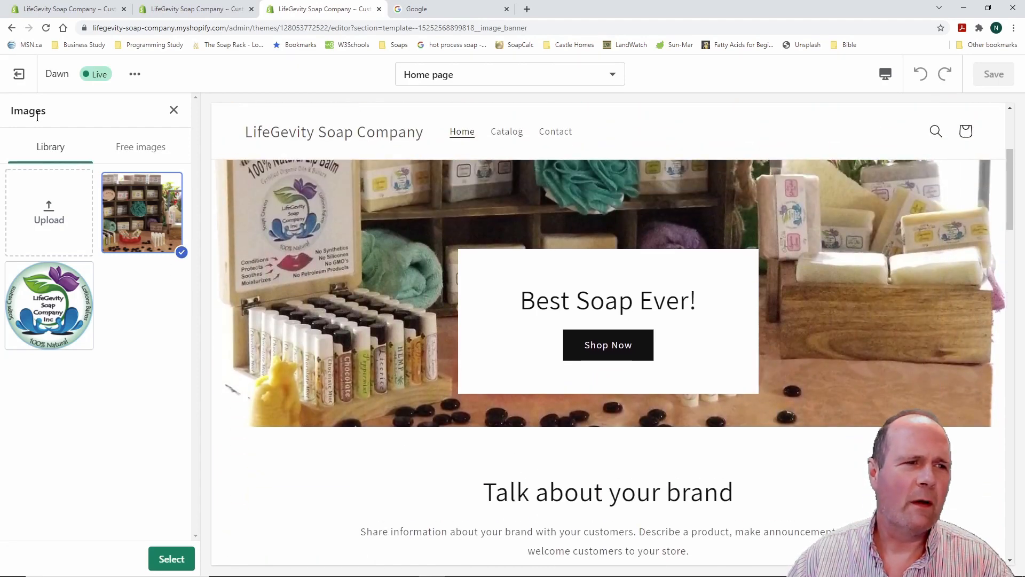
left_click(19, 76)
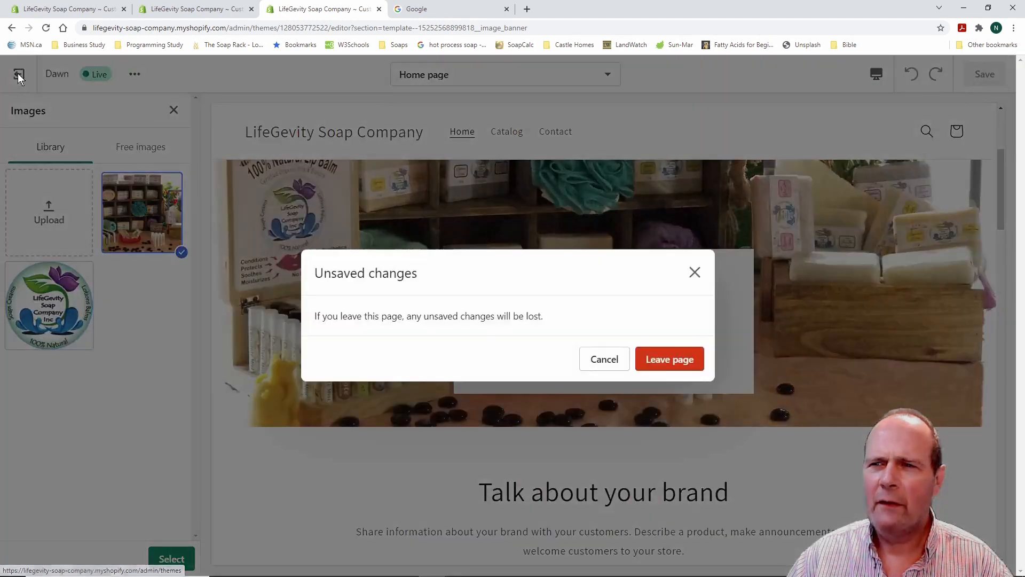
left_click(603, 361)
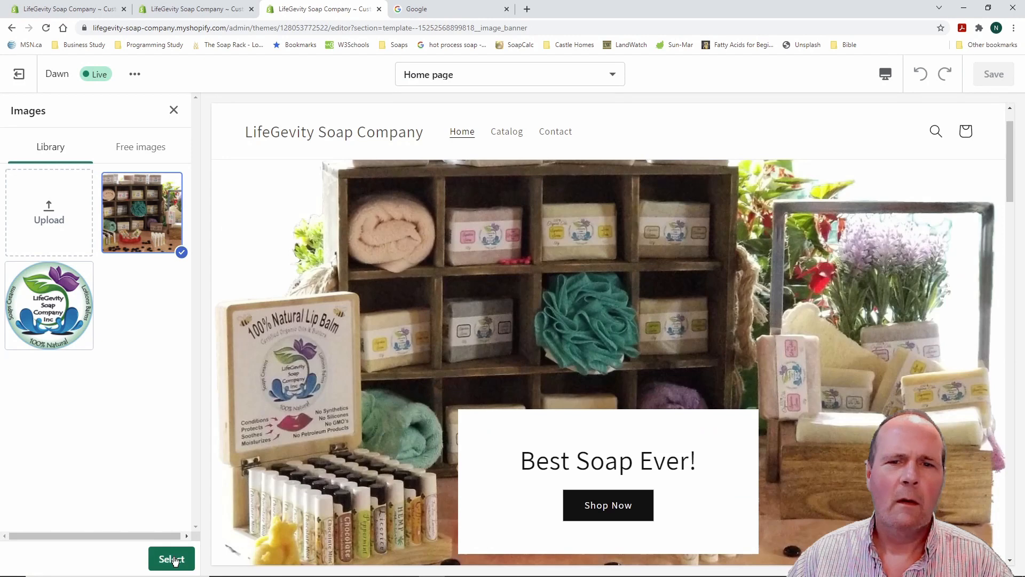
Confirm the product collage as the Image banner's first image
left_click(175, 560)
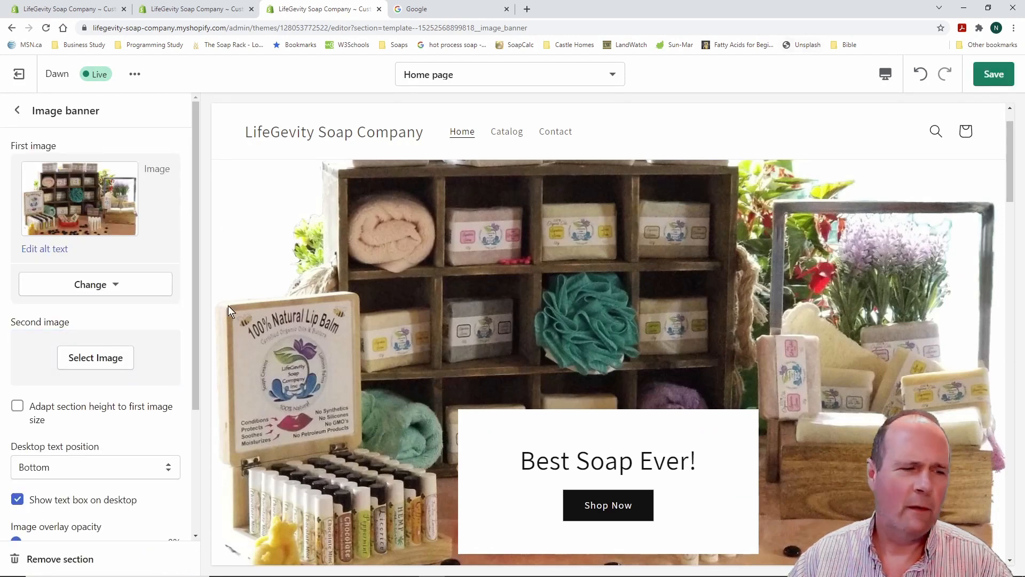
scroll(159, 297, "down", 2)
scroll(145, 308, "up", 2)
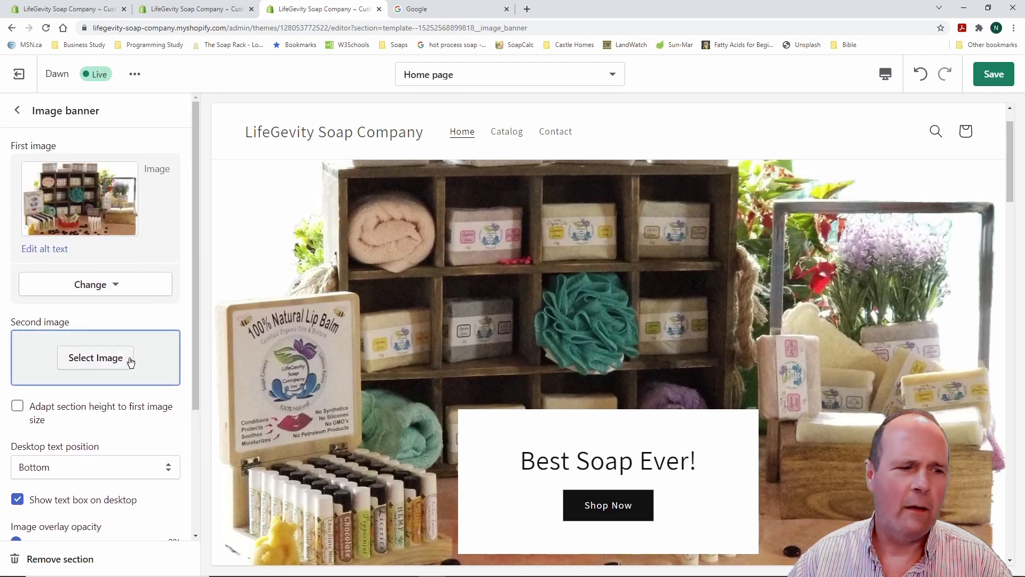
scroll(126, 400, "down", 2)
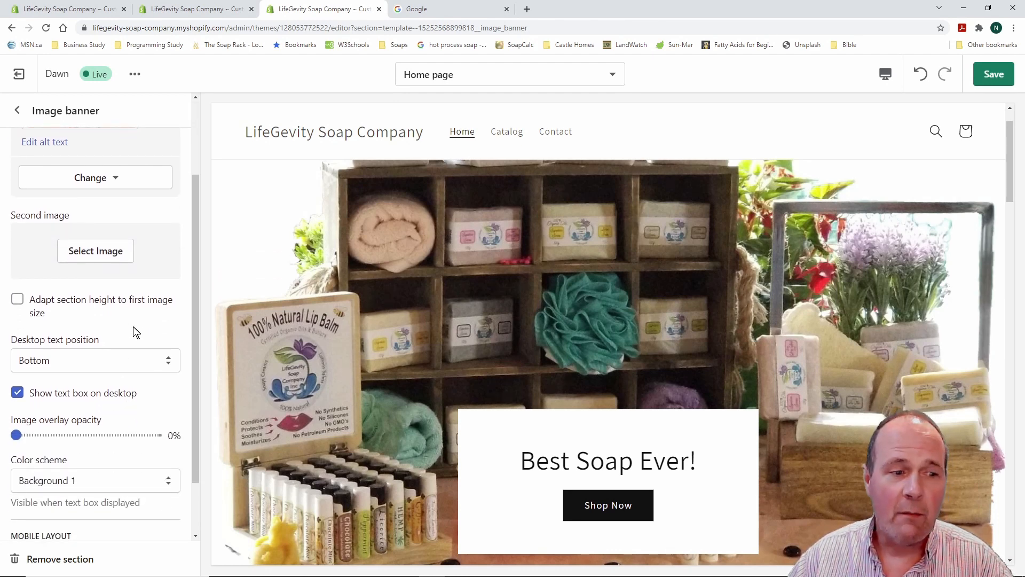
scroll(139, 323, "down", 2)
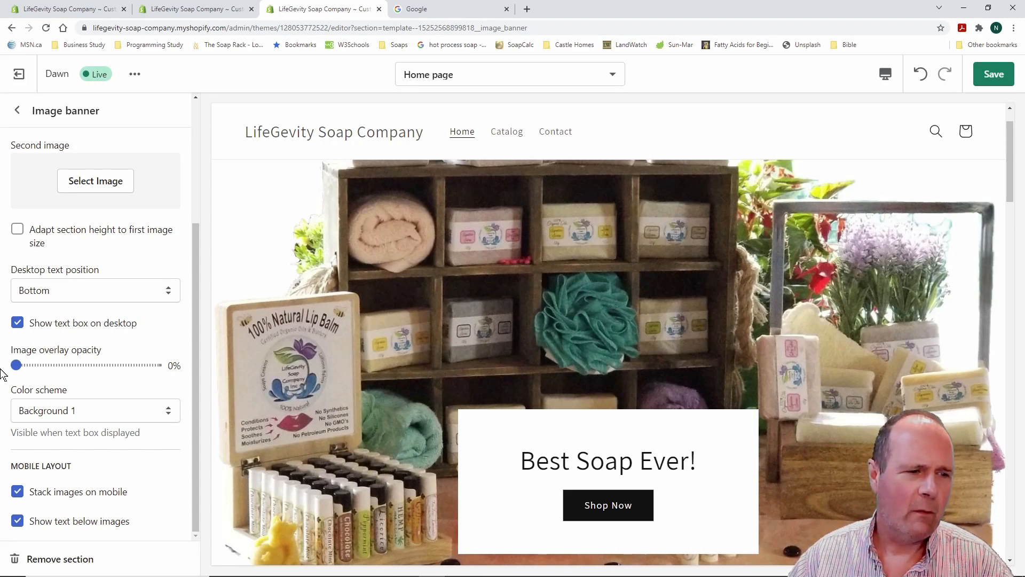
mouse_move(17, 363)
left_mouse_down()
mouse_move(71, 366)
mouse_move(16, 365)
left_mouse_up()
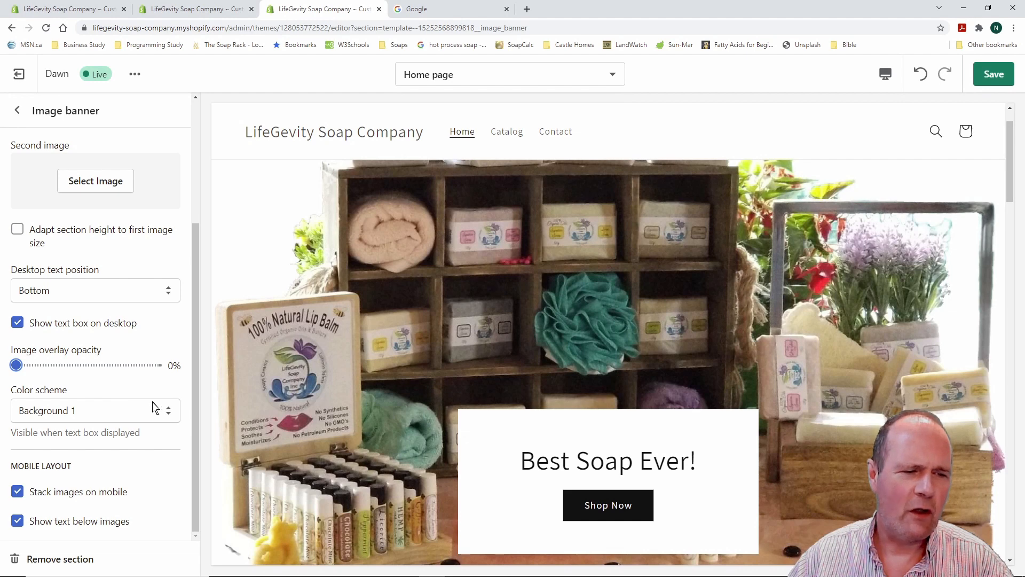
Try the Background 2 colour scheme, then set the banner back to Background 1
left_click(170, 411)
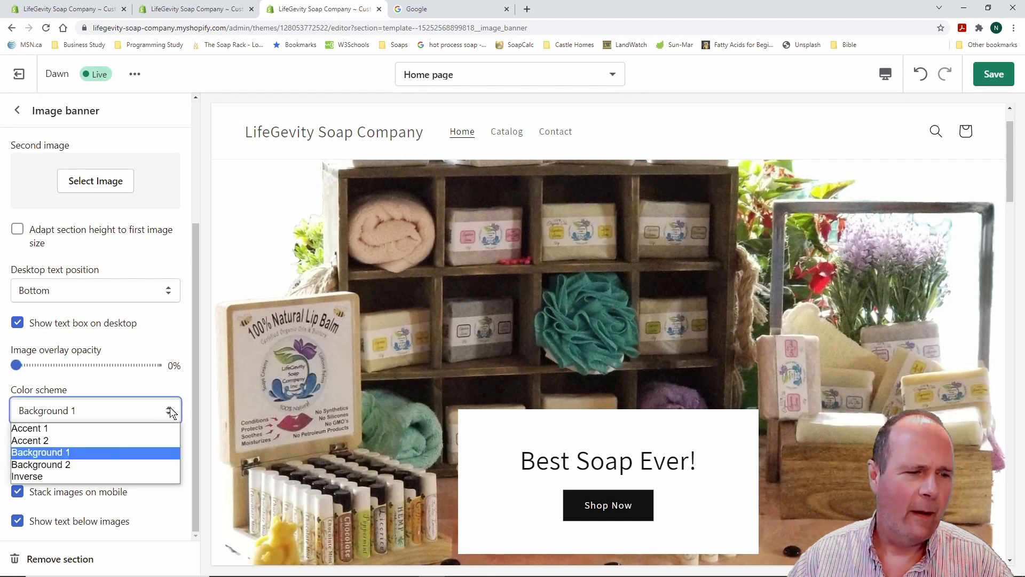
left_click(140, 464)
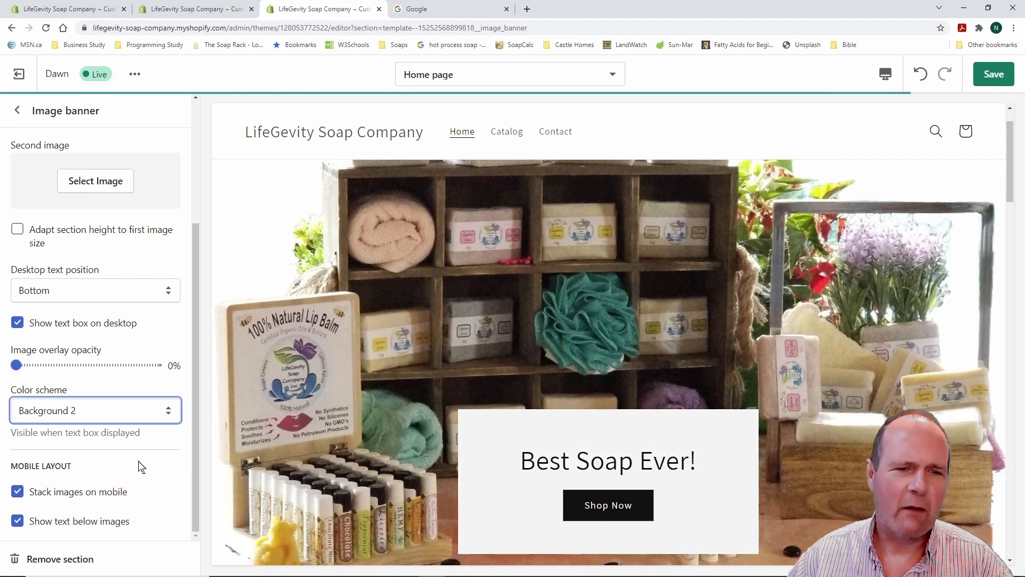
left_click(160, 419)
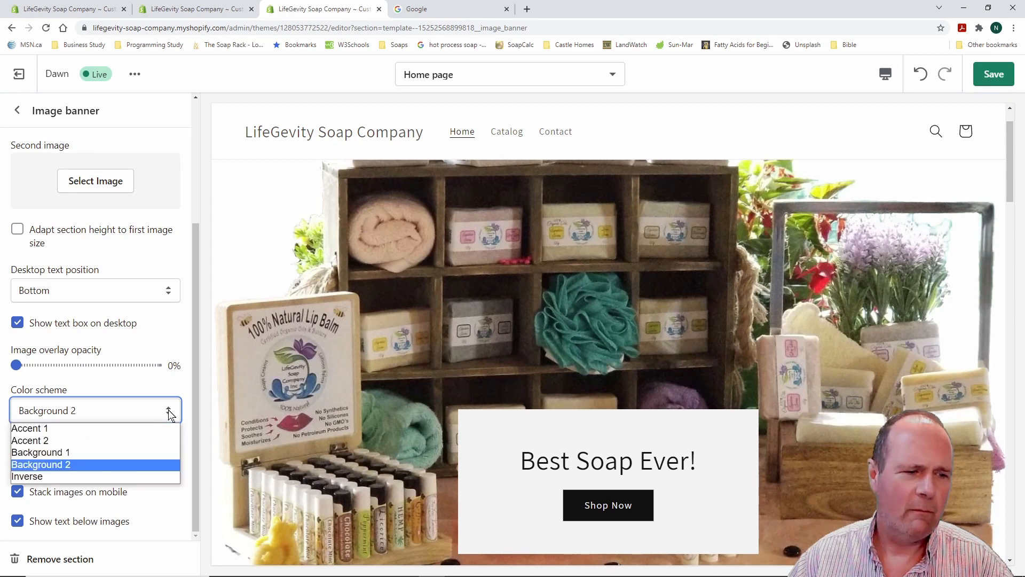
left_click(126, 450)
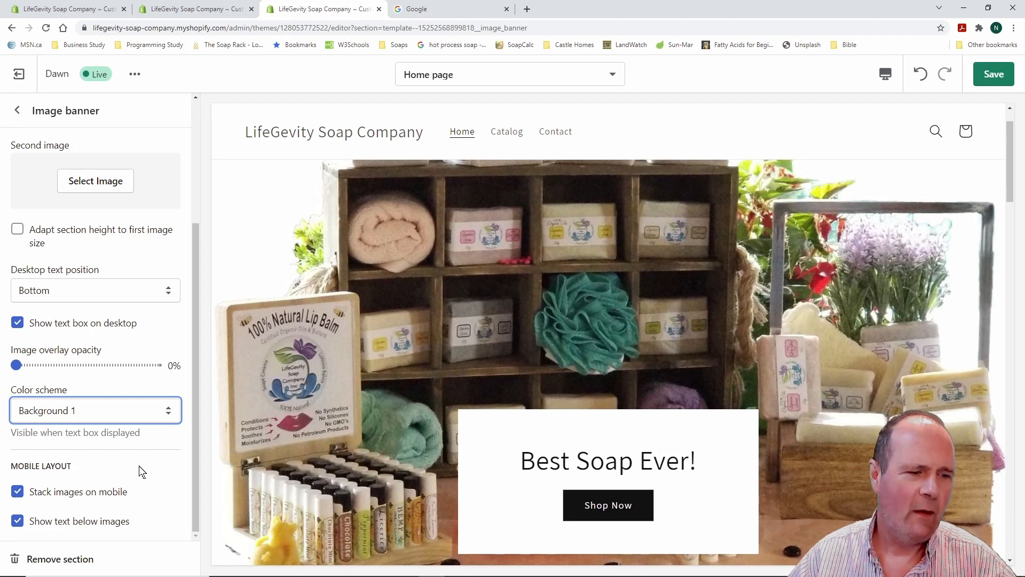
scroll(142, 471, "up", 3)
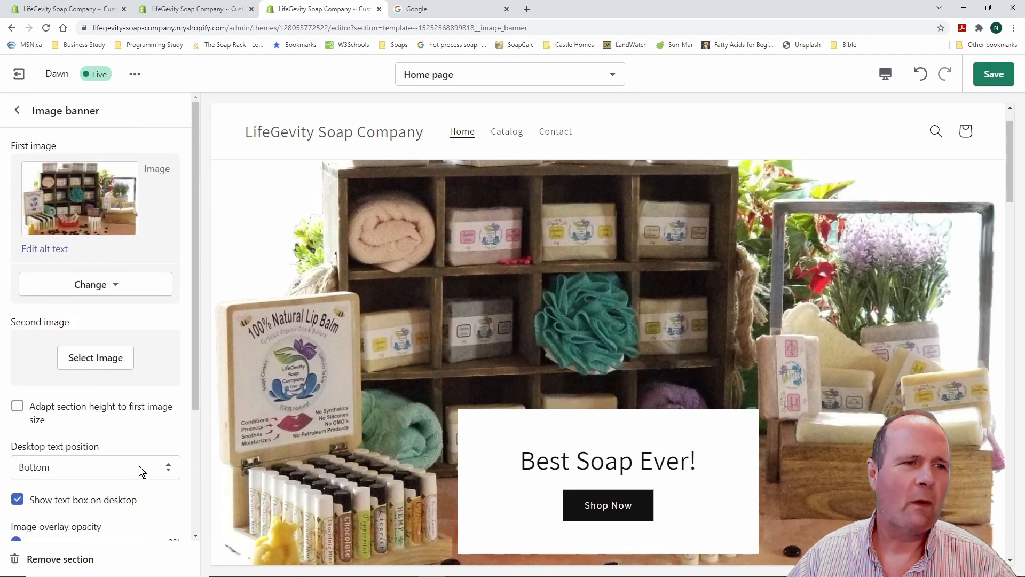
Save the home page, then make the LifeGevity logo the banner's first image
left_click(994, 75)
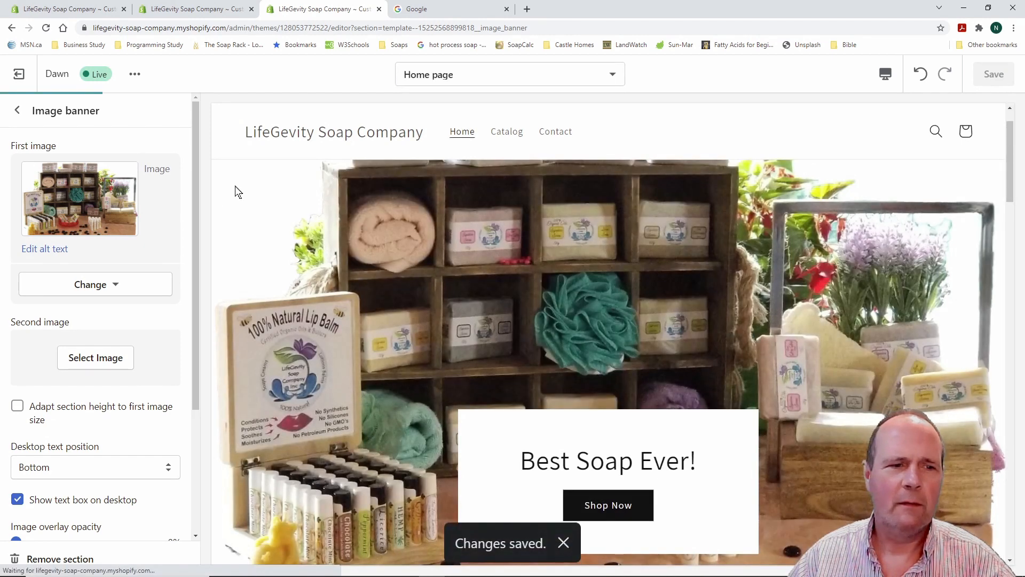
scroll(176, 190, "down", 3)
scroll(176, 190, "up", 3)
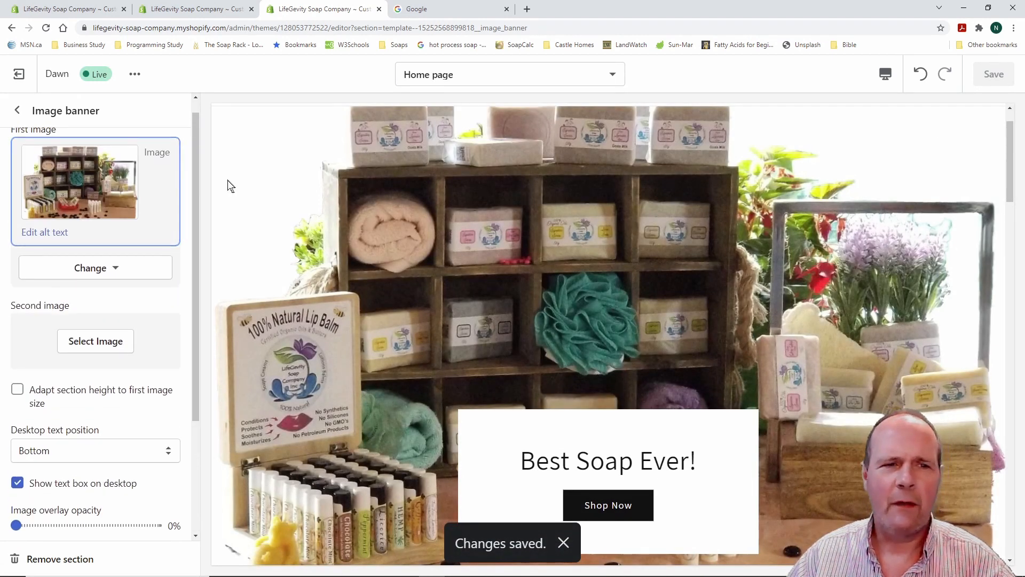
scroll(238, 184, "up", 1)
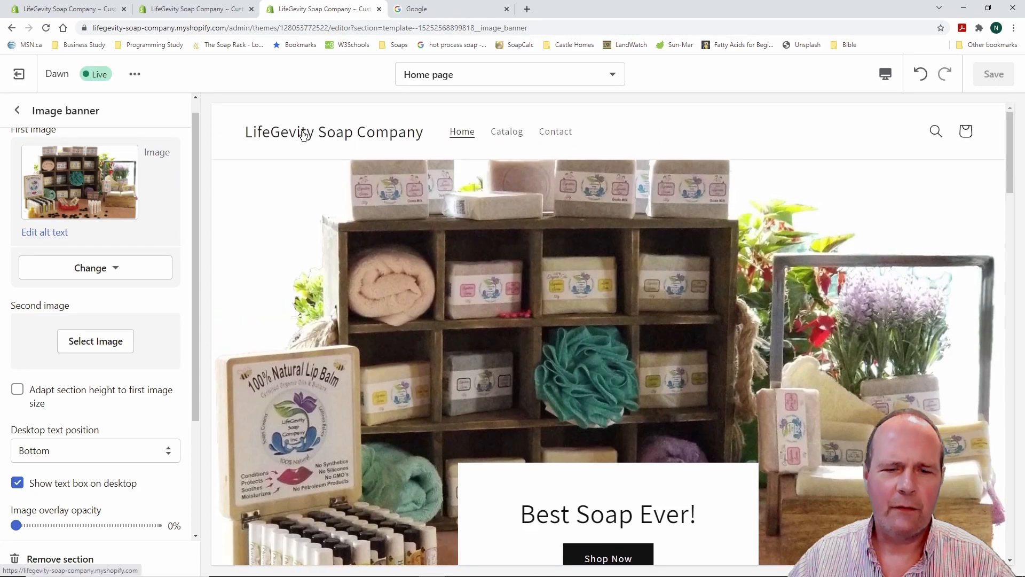
scroll(270, 213, "down", 3)
scroll(178, 251, "up", 1)
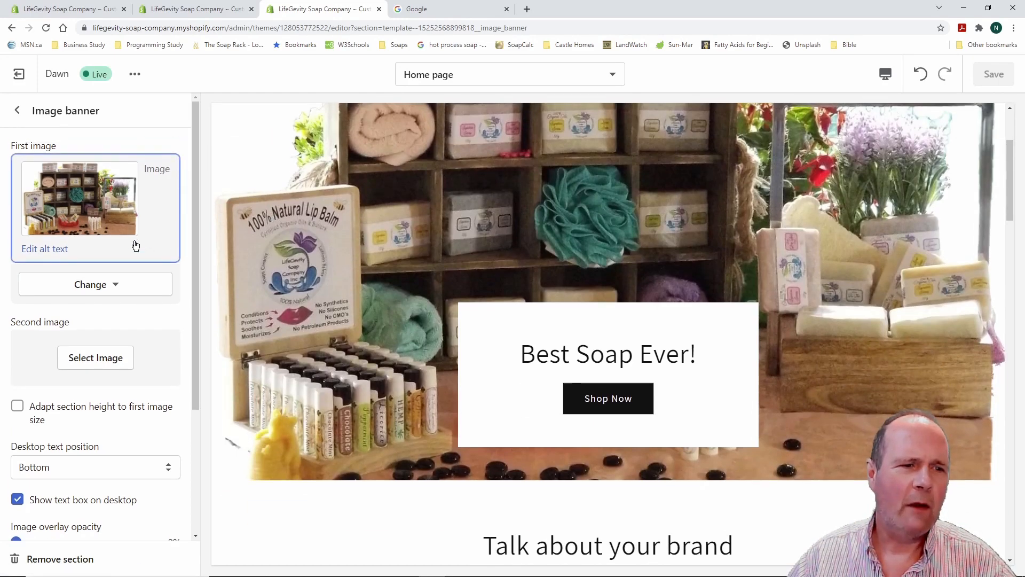
left_click(158, 195)
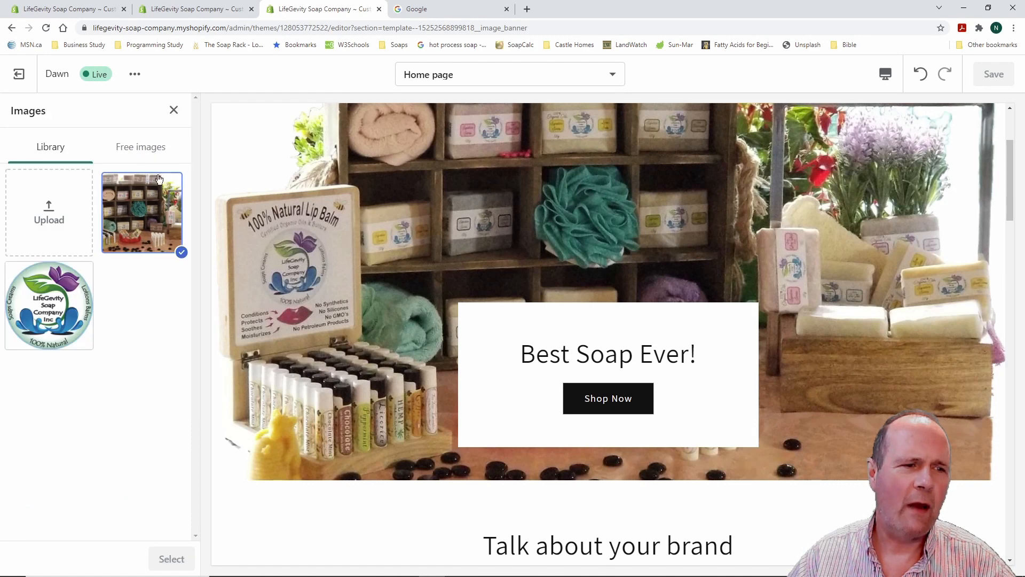
left_click(52, 305)
left_click(172, 558)
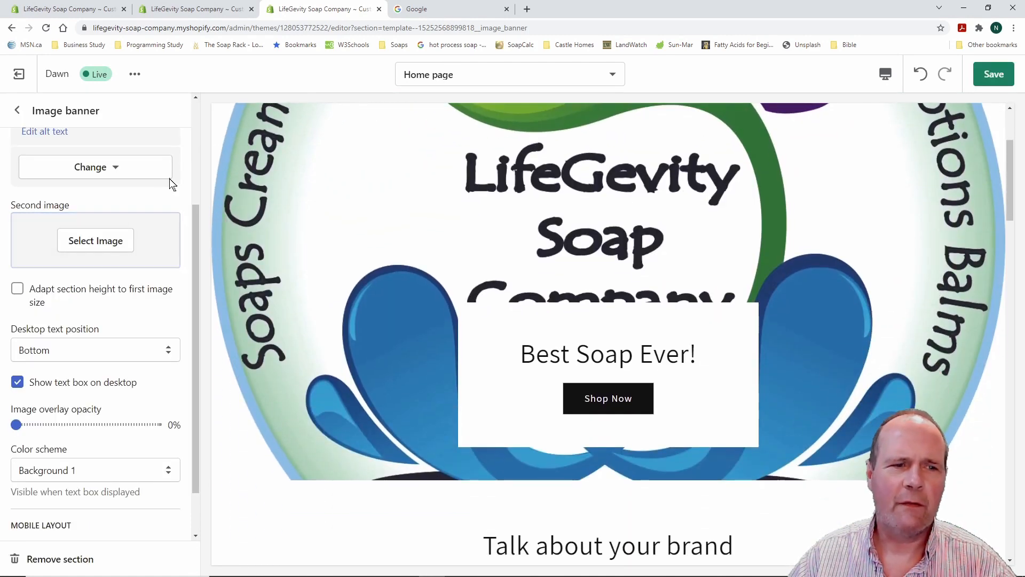
Enable 'Adapt section height to first image size' and return to the sections list
scroll(255, 260, "up", 3)
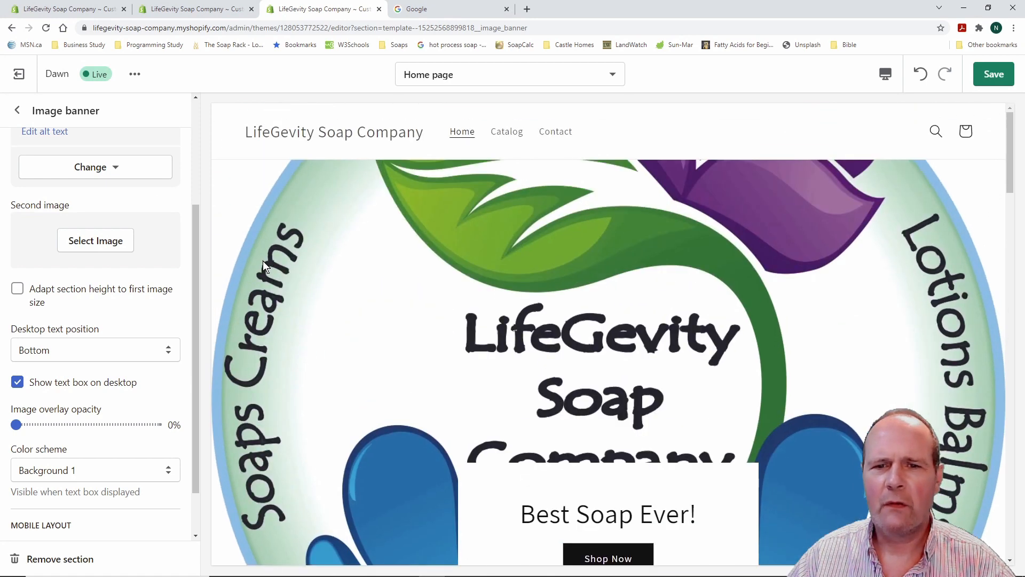
scroll(263, 261, "down", 5)
scroll(263, 260, "up", 6)
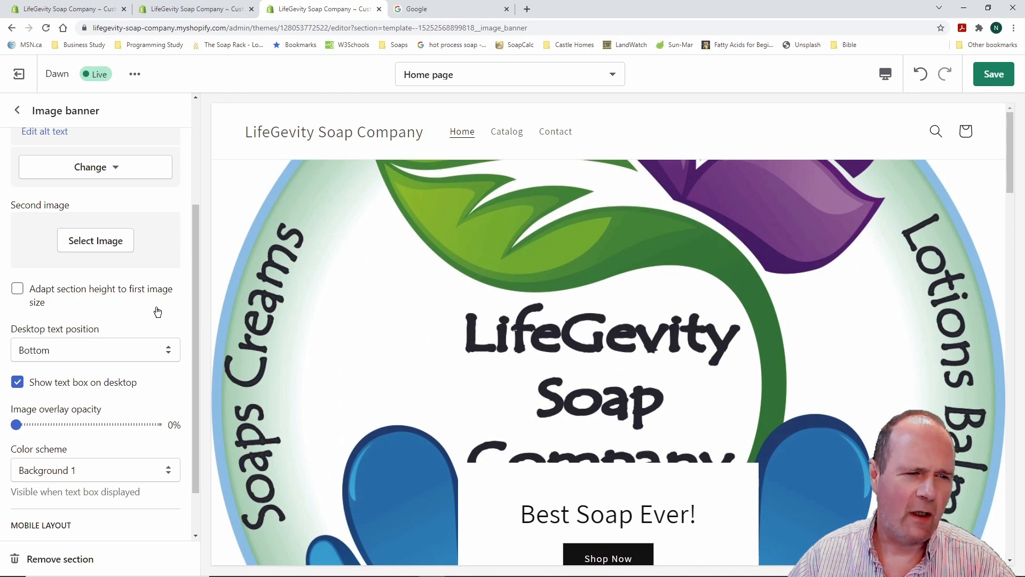
left_click(18, 289)
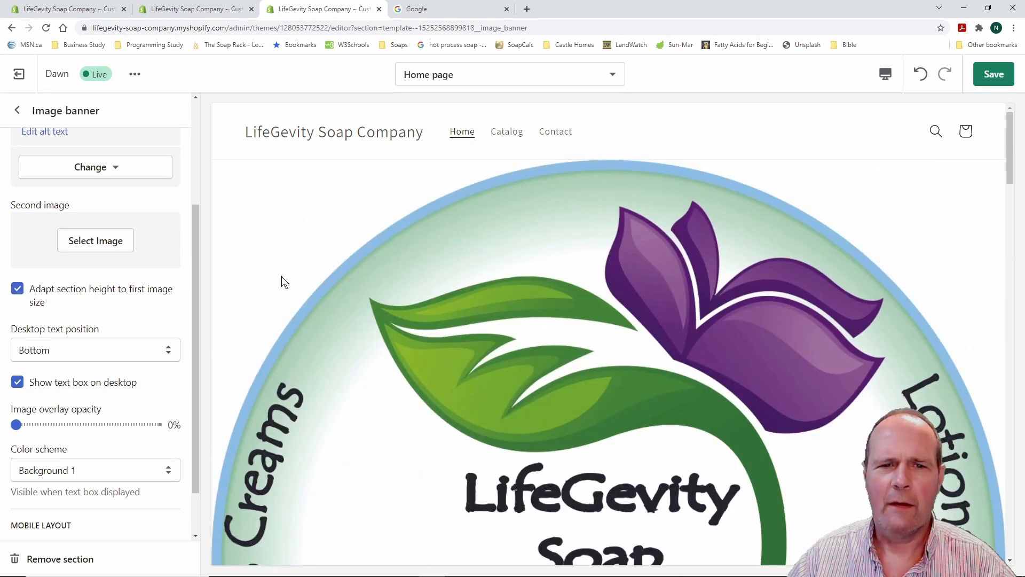
scroll(318, 286, "down", 5)
scroll(319, 287, "down", 9)
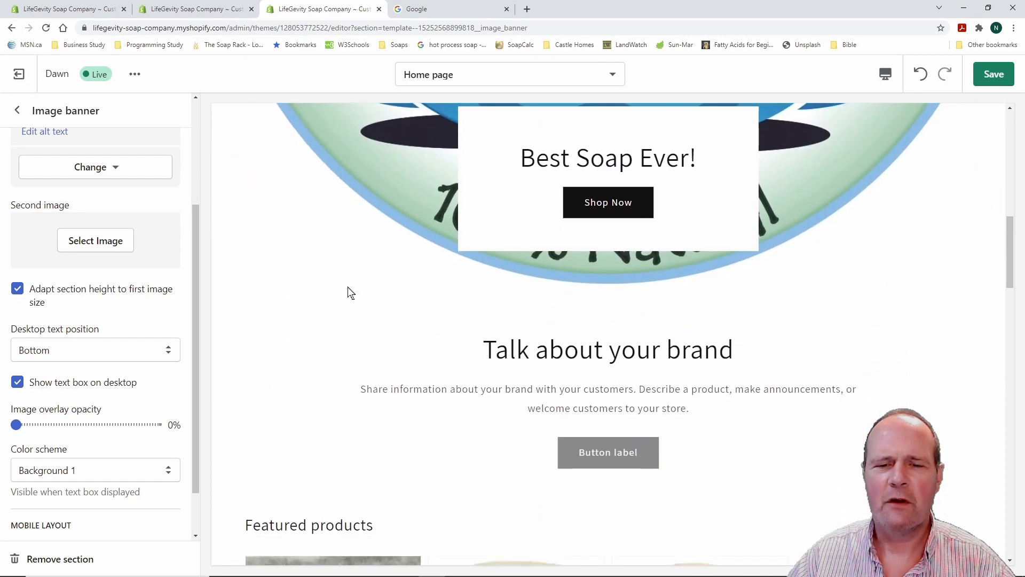
scroll(352, 291, "up", 10)
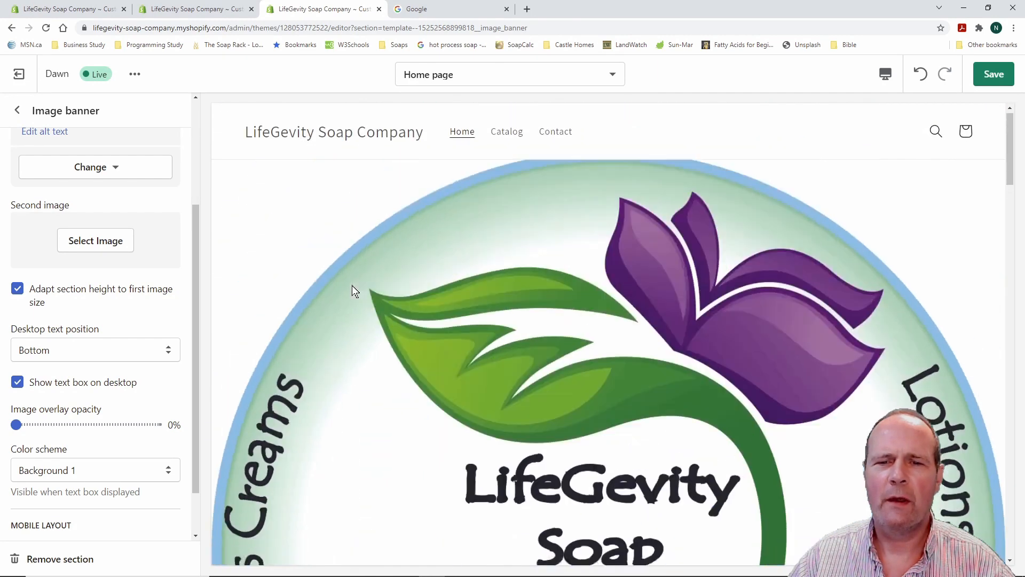
scroll(357, 258, "down", 7)
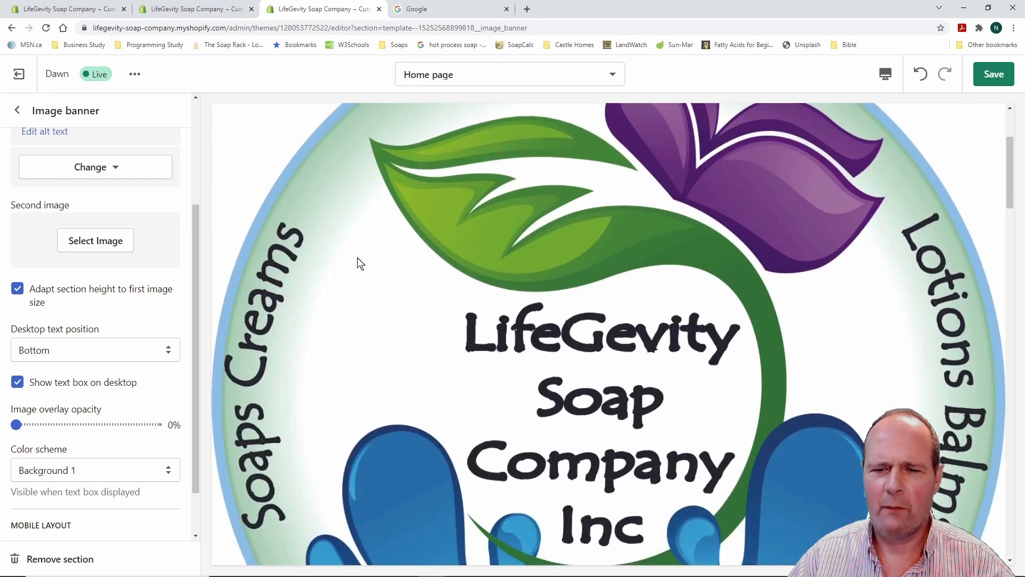
scroll(357, 257, "down", 5)
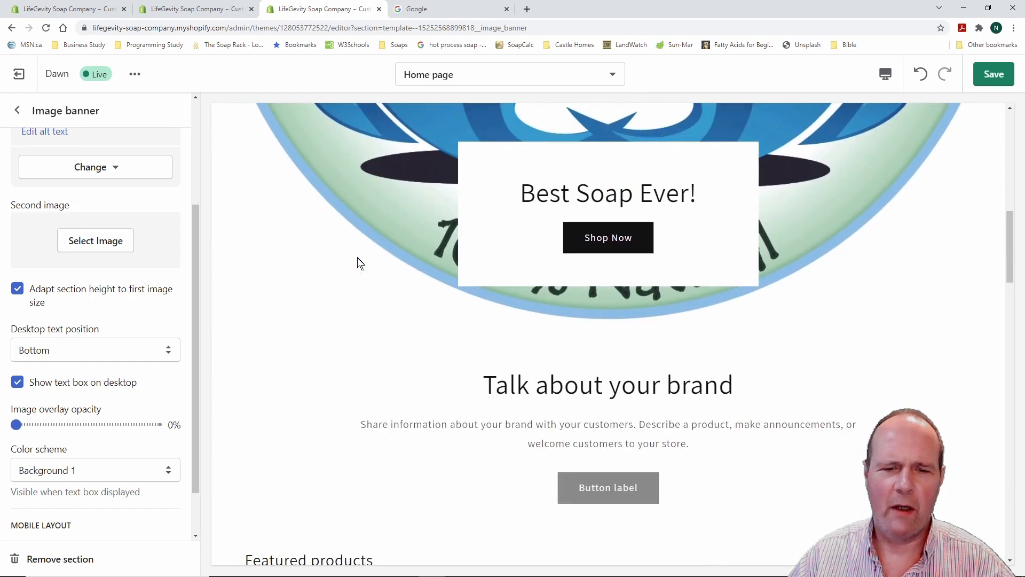
scroll(353, 261, "up", 8)
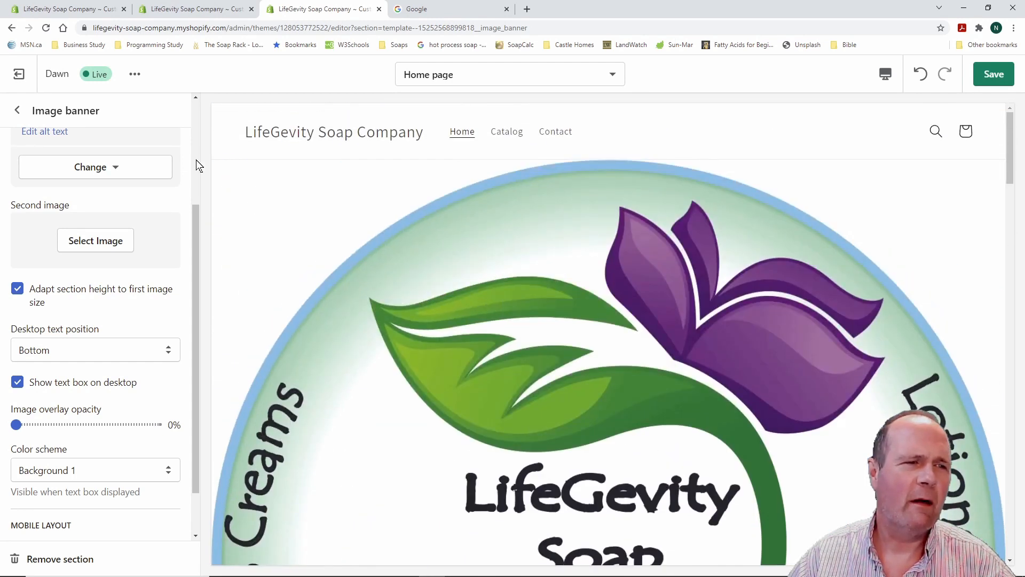
left_click(17, 110)
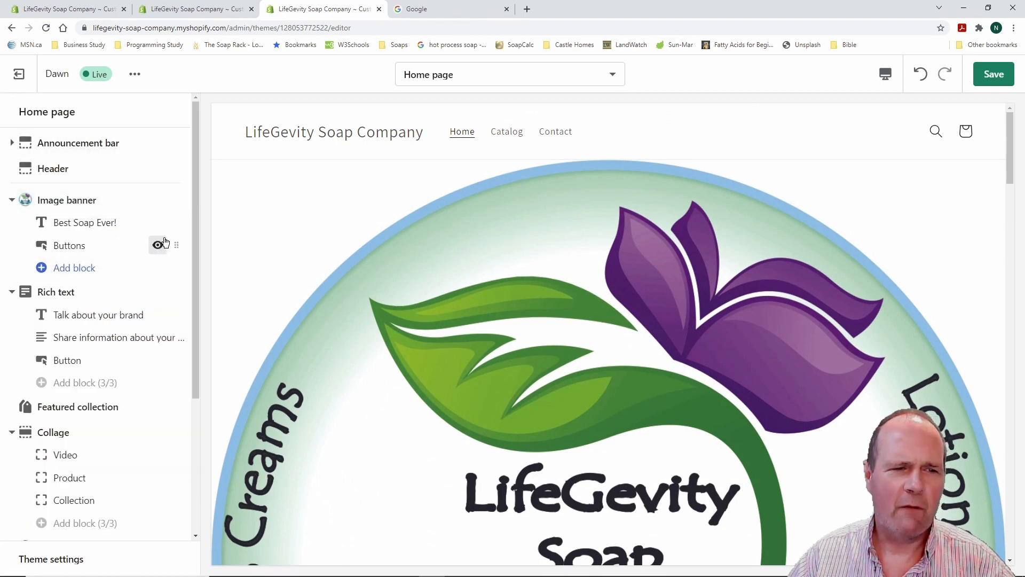
scroll(252, 233, "down", 6)
scroll(252, 235, "down", 3)
scroll(252, 235, "up", 4)
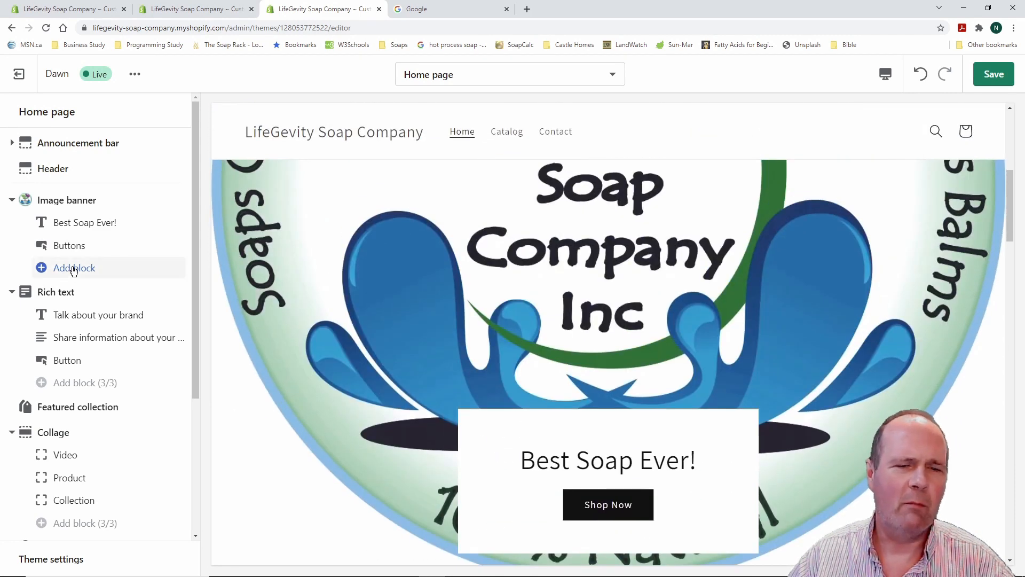
left_click(74, 268)
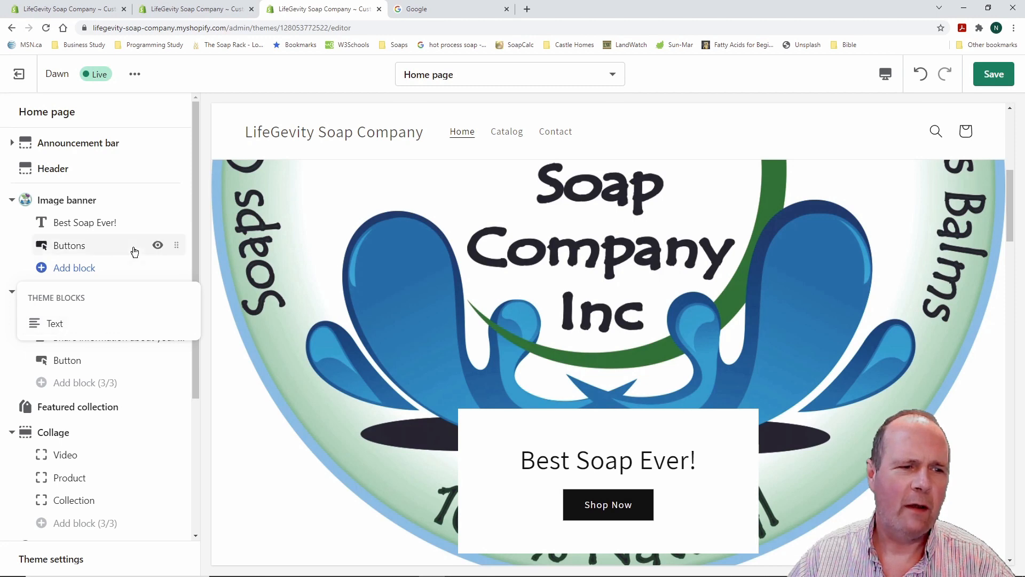
left_click(12, 200)
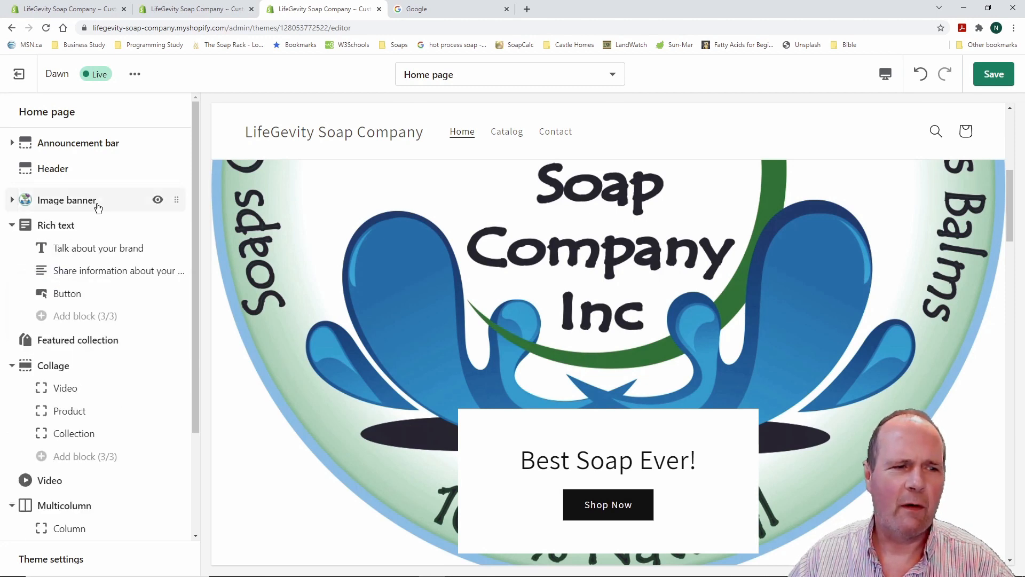
scroll(99, 207, "down", 3)
scroll(101, 206, "up", 3)
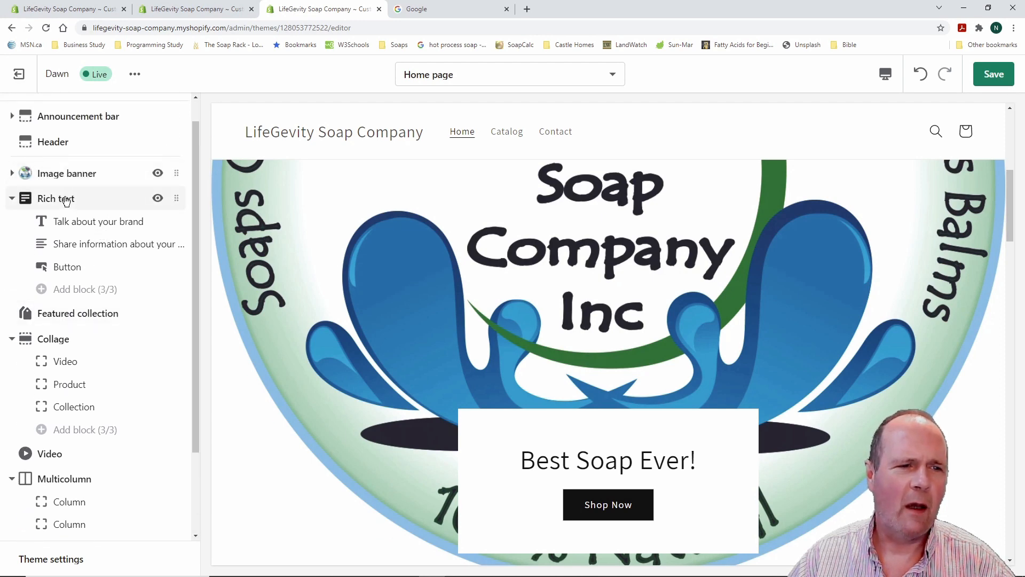
scroll(328, 283, "down", 8)
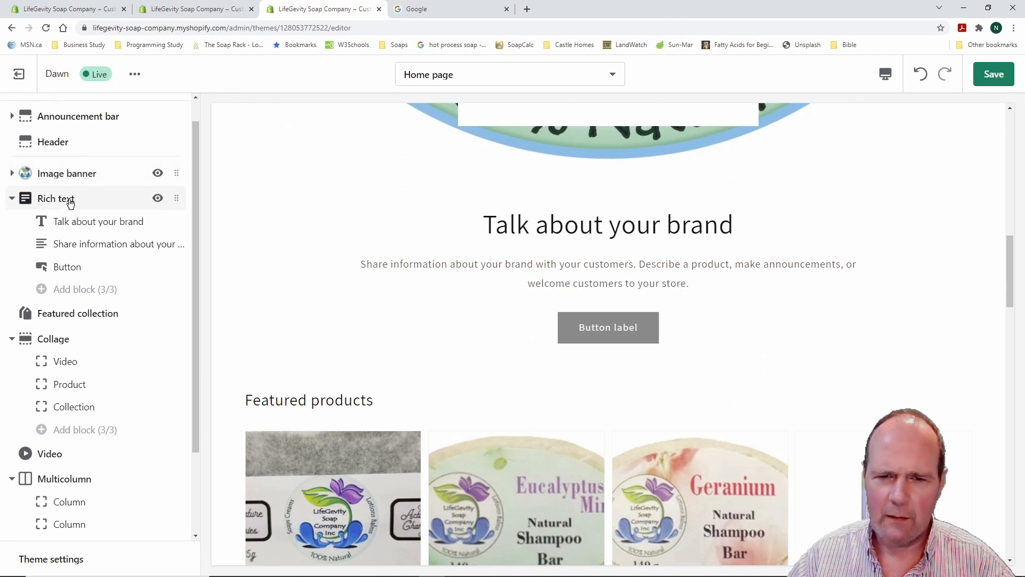
Overwrite the Rich text heading block with 'Best Soap Ever!' and go back to the sections list
left_click(85, 221)
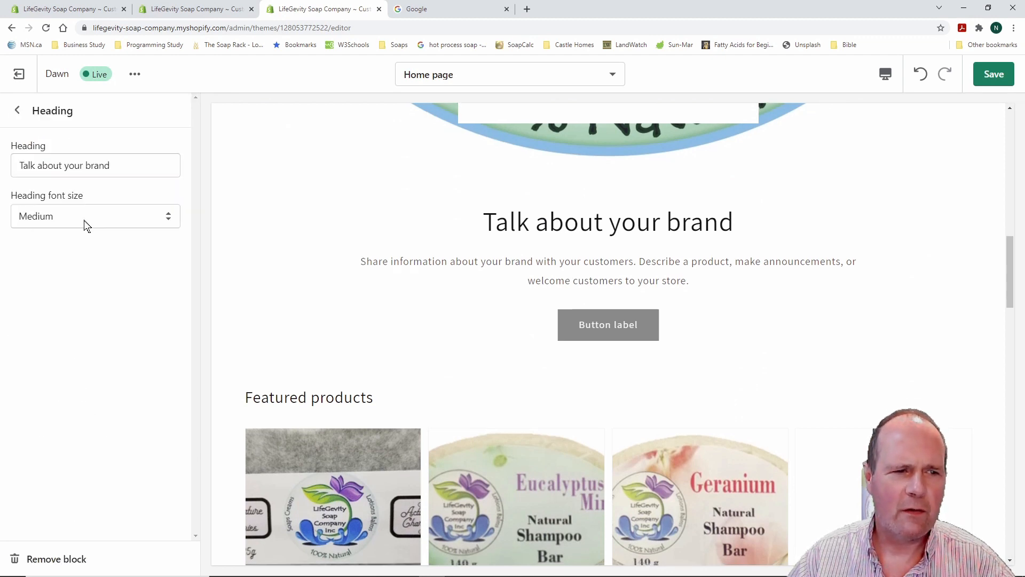
left_click_drag(111, 167, 11, 166)
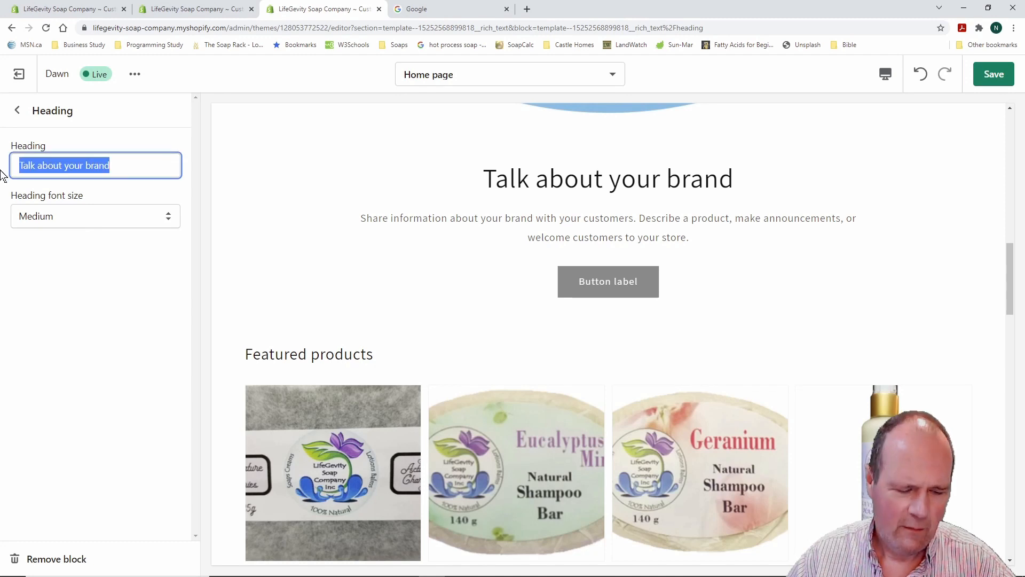
type("Best Soap Ever!")
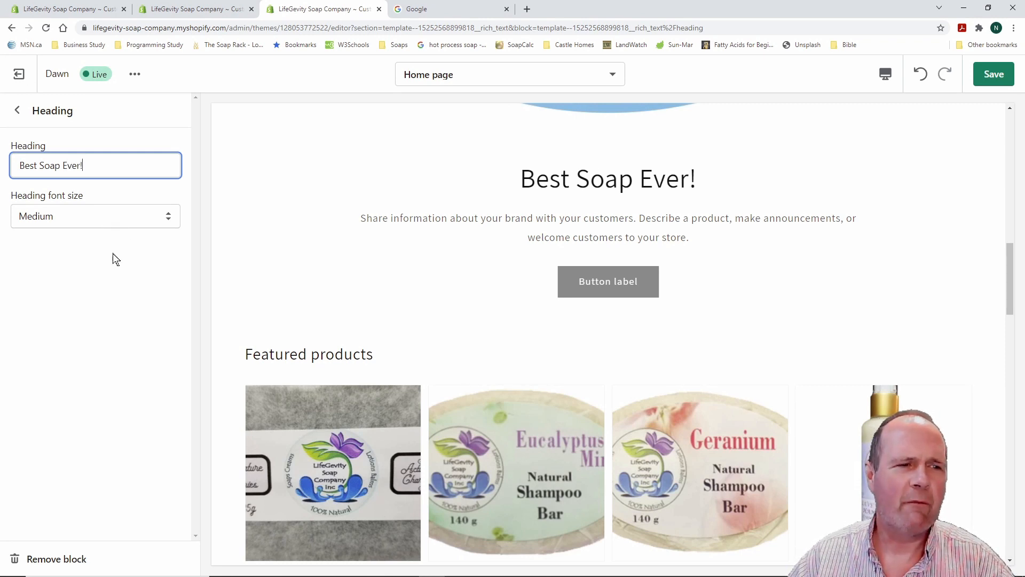
left_click(17, 110)
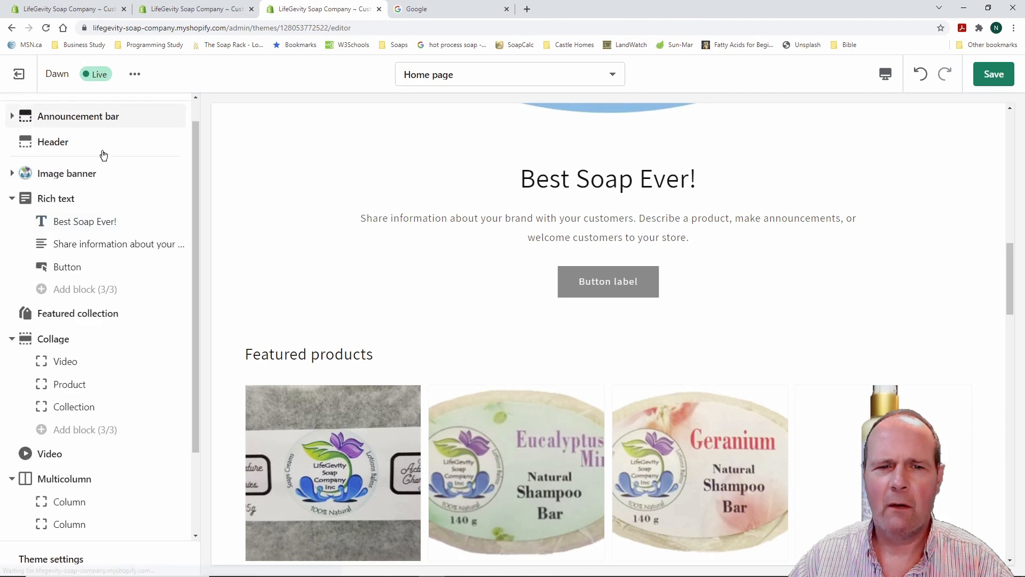
Replace the Rich text description with 'All-Natural Soap - No Synthetics'
left_click(128, 244)
left_click_drag(162, 238, 12, 190)
type("All-Natural")
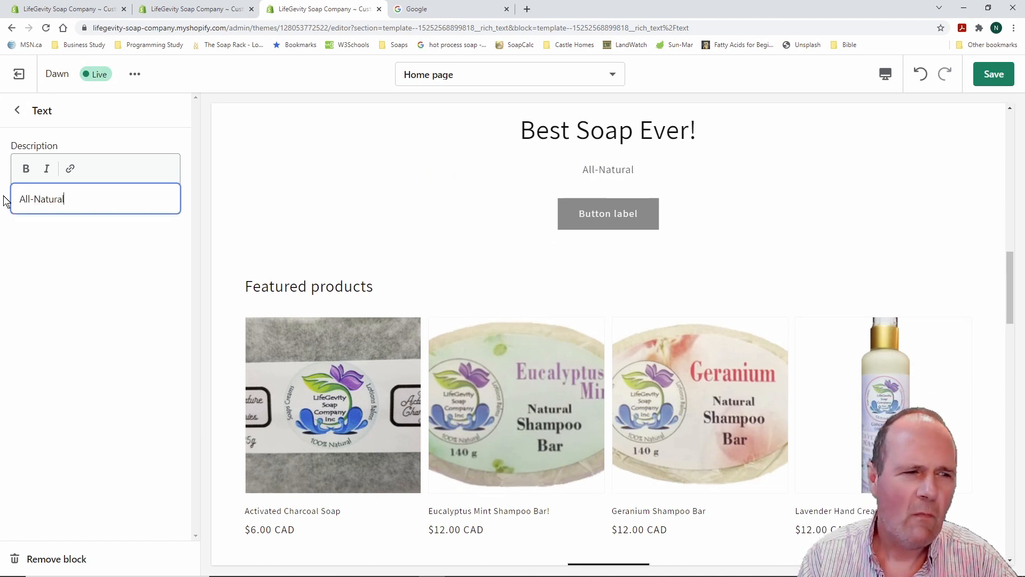
type(" Soap")
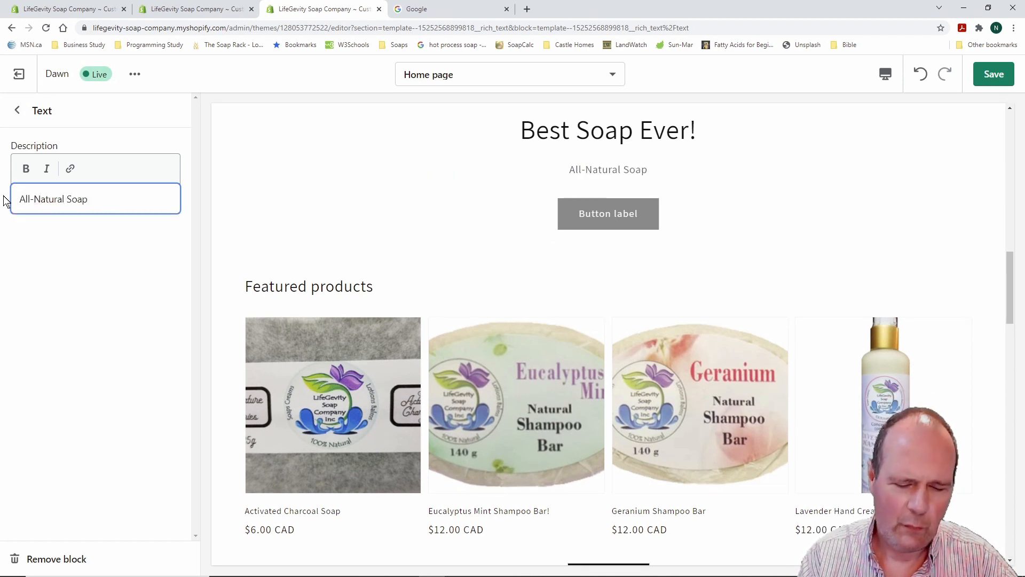
type(" - ")
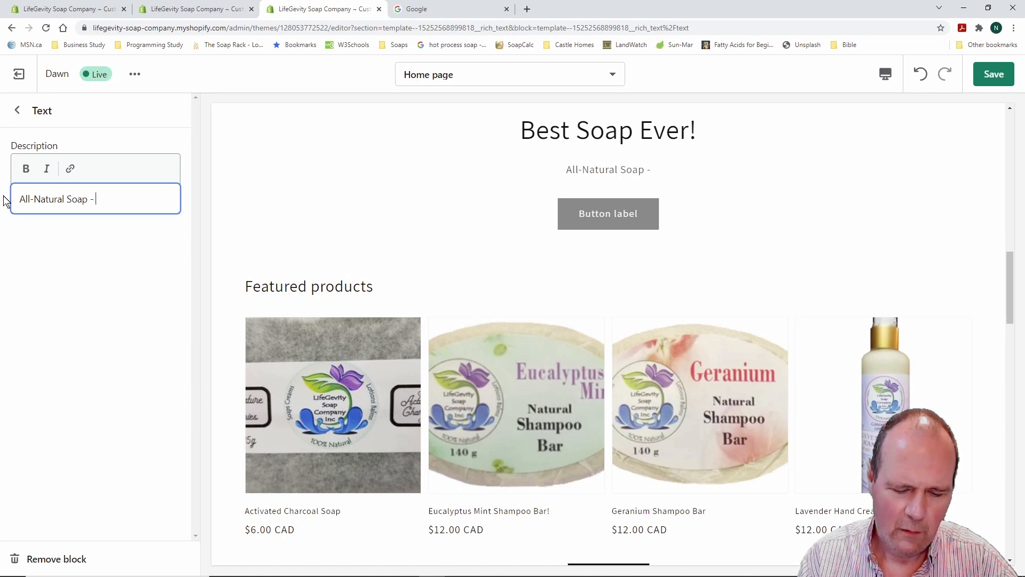
type("No Syn")
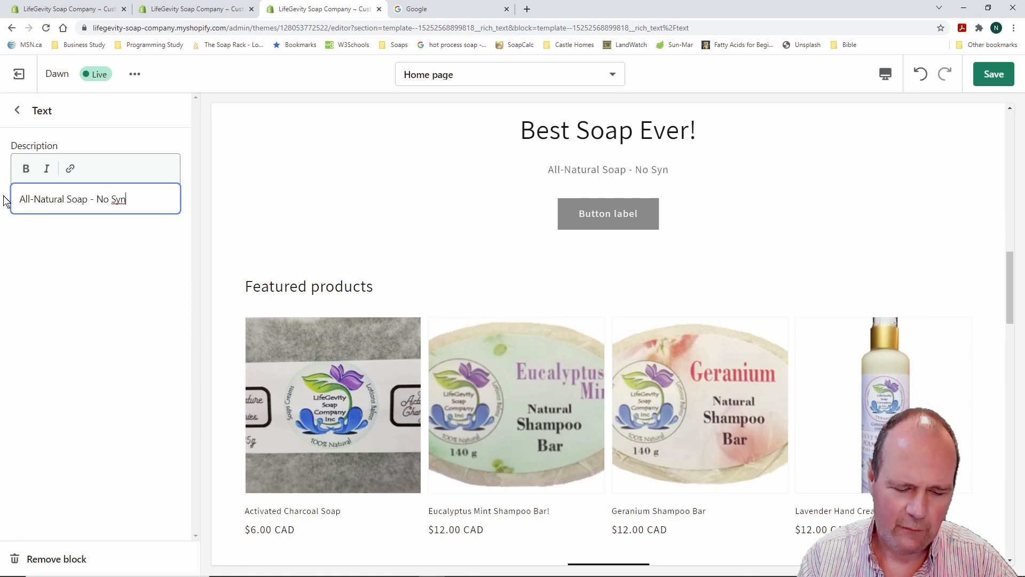
type("thetics")
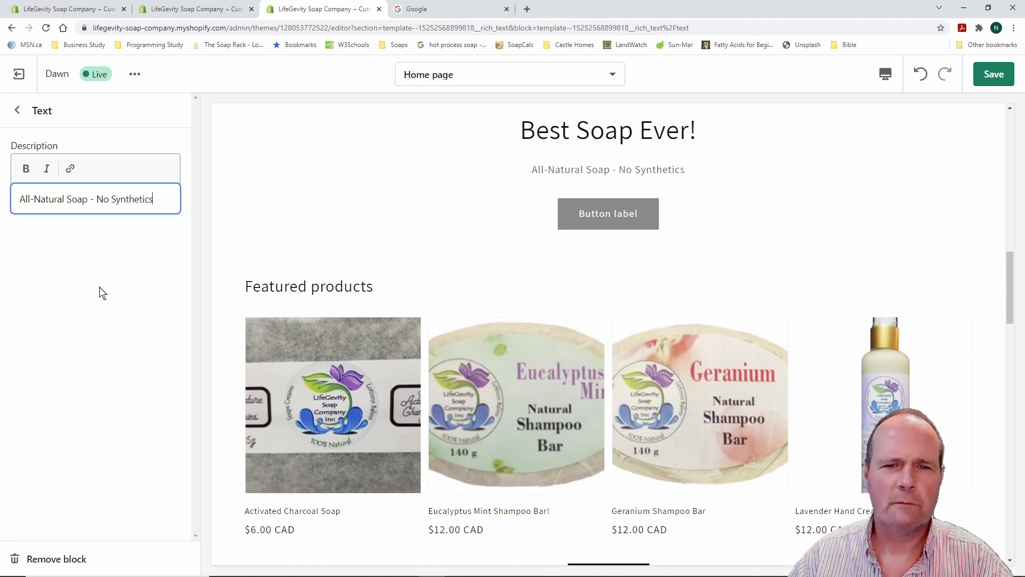
left_click(18, 110)
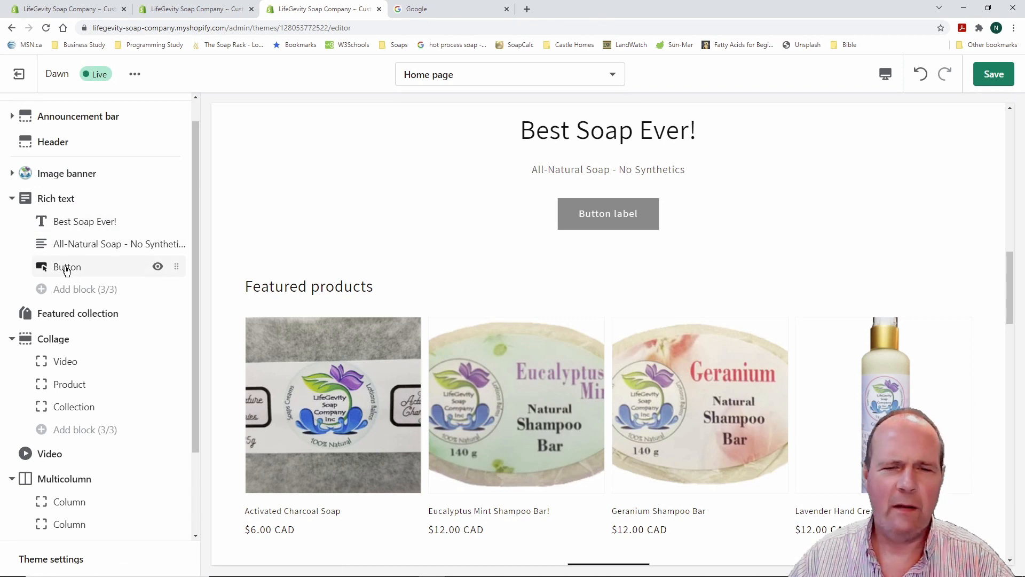
scroll(305, 259, "up", 5)
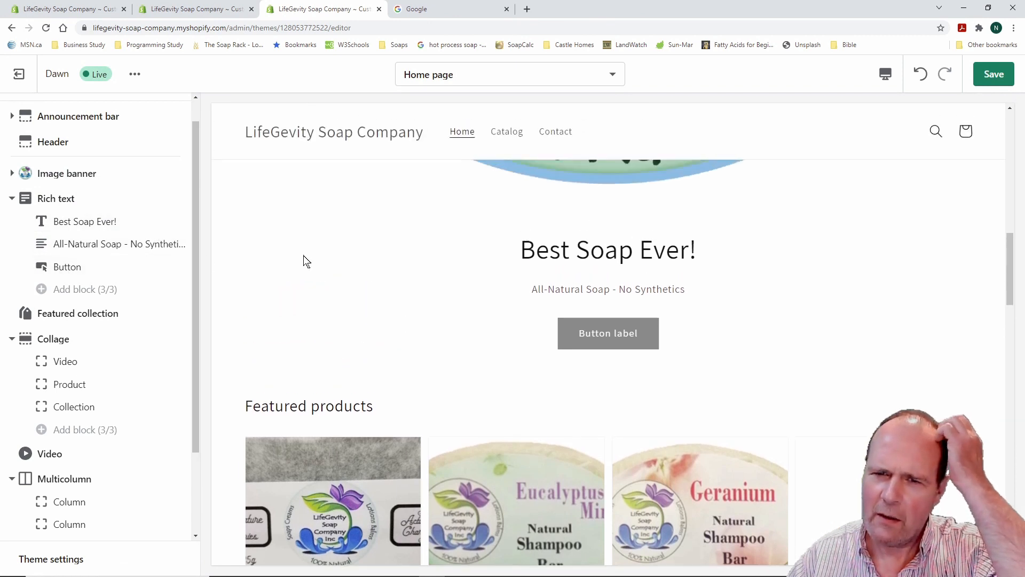
scroll(320, 336, "down", 4)
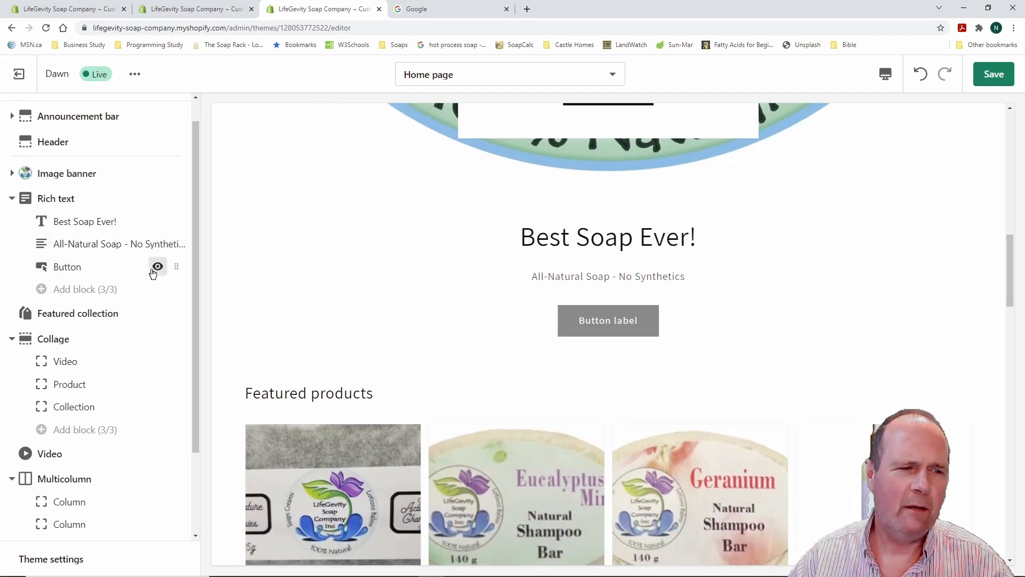
Hide the Rich text Button block so only 'Best Soap Ever!' and 'All-Natural Soap - No Synthetics' show
left_click(158, 267)
scroll(200, 302, "up", 1)
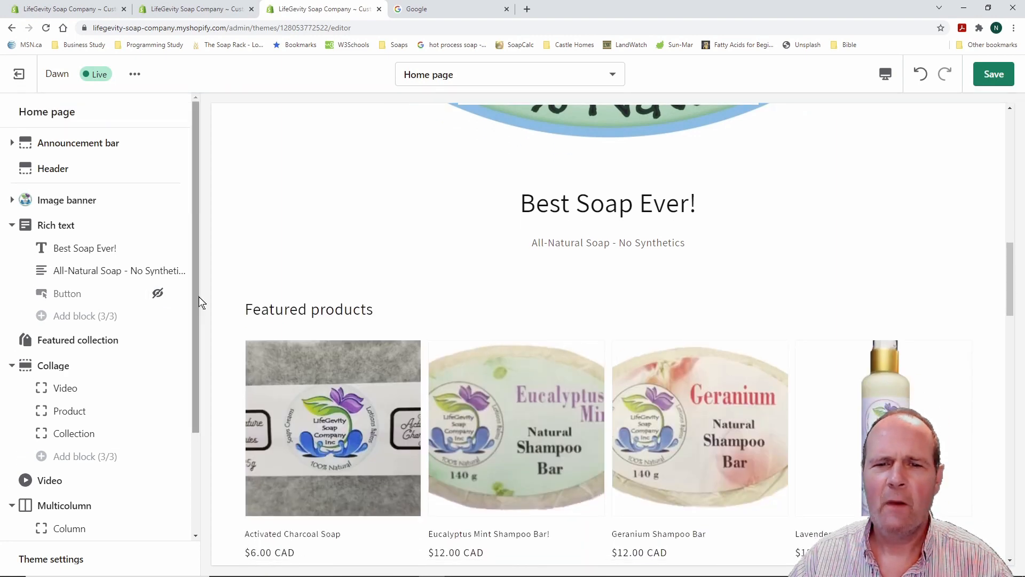
scroll(336, 252, "up", 10)
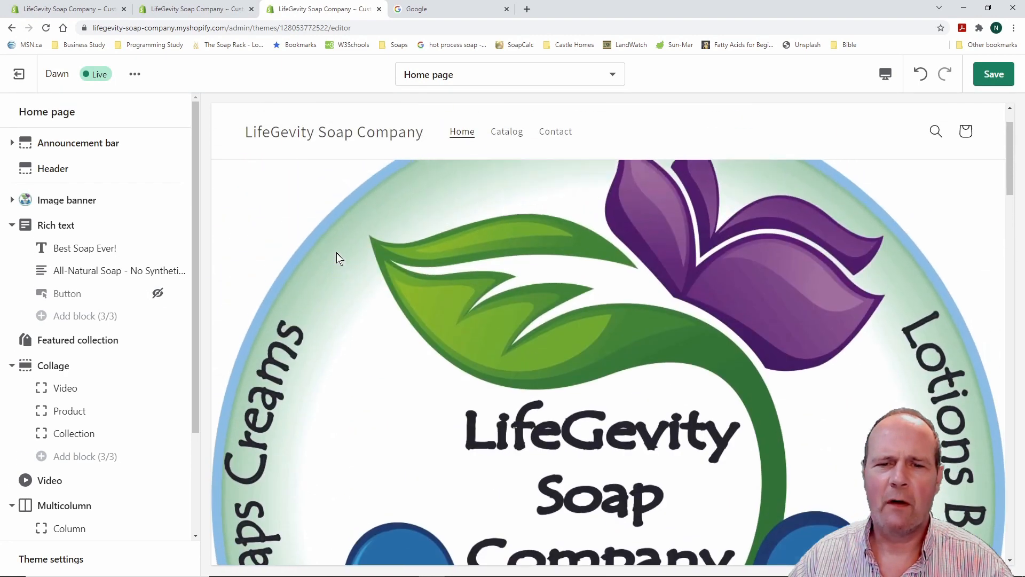
scroll(337, 252, "down", 8)
scroll(336, 252, "down", 3)
scroll(336, 252, "up", 10)
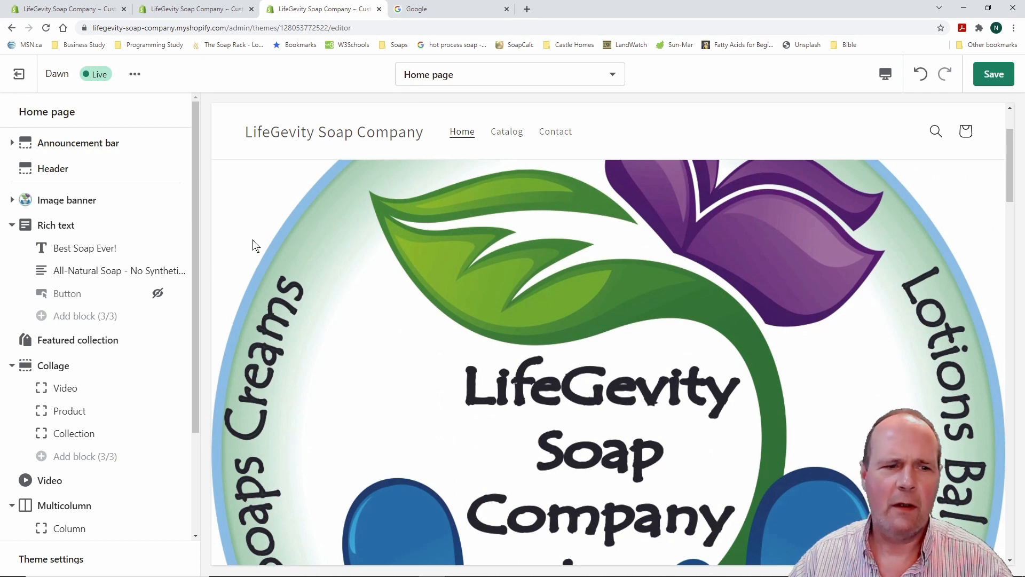
scroll(406, 276, "down", 3)
scroll(440, 312, "down", 3)
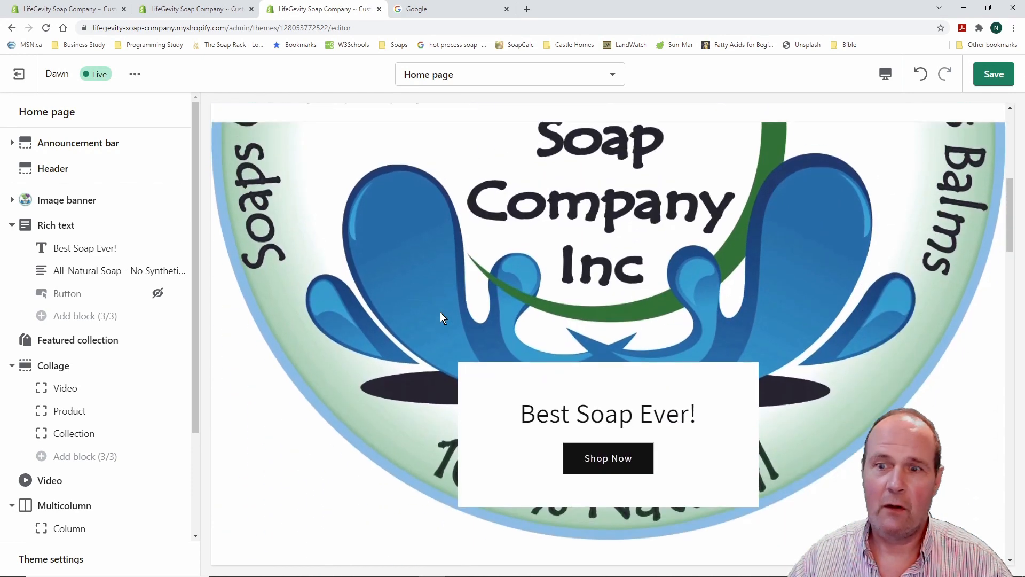
scroll(440, 312, "up", 8)
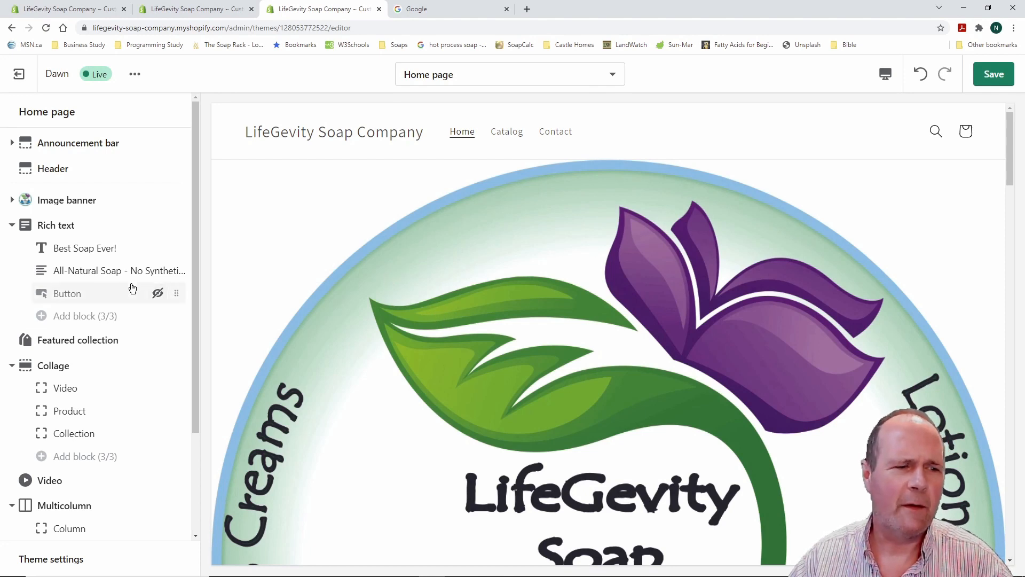
scroll(131, 286, "down", 3)
scroll(132, 289, "up", 3)
scroll(131, 286, "down", 3)
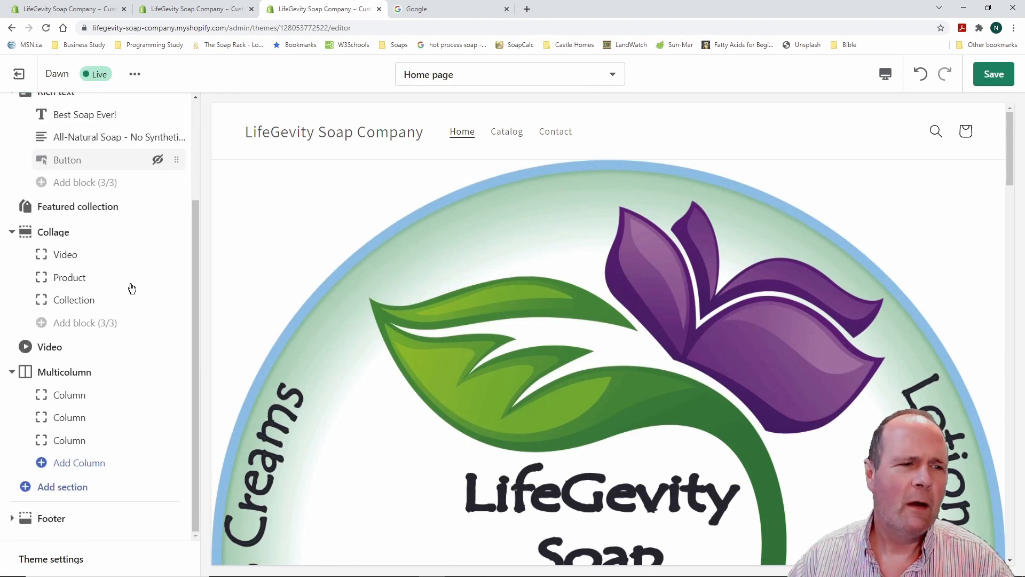
scroll(518, 304, "down", 3)
scroll(518, 304, "down", 10)
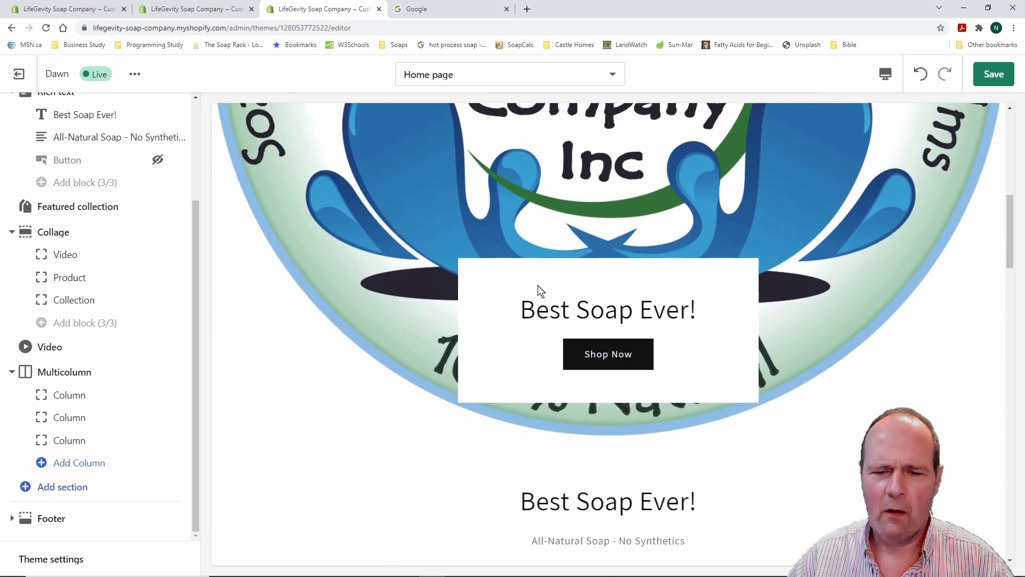
scroll(479, 287, "down", 3)
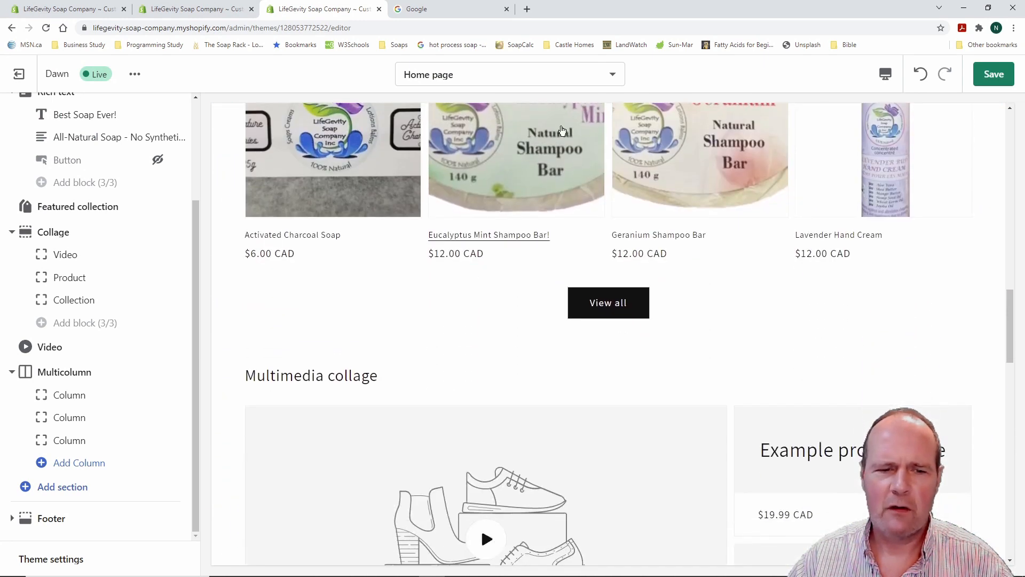
scroll(511, 310, "down", 3)
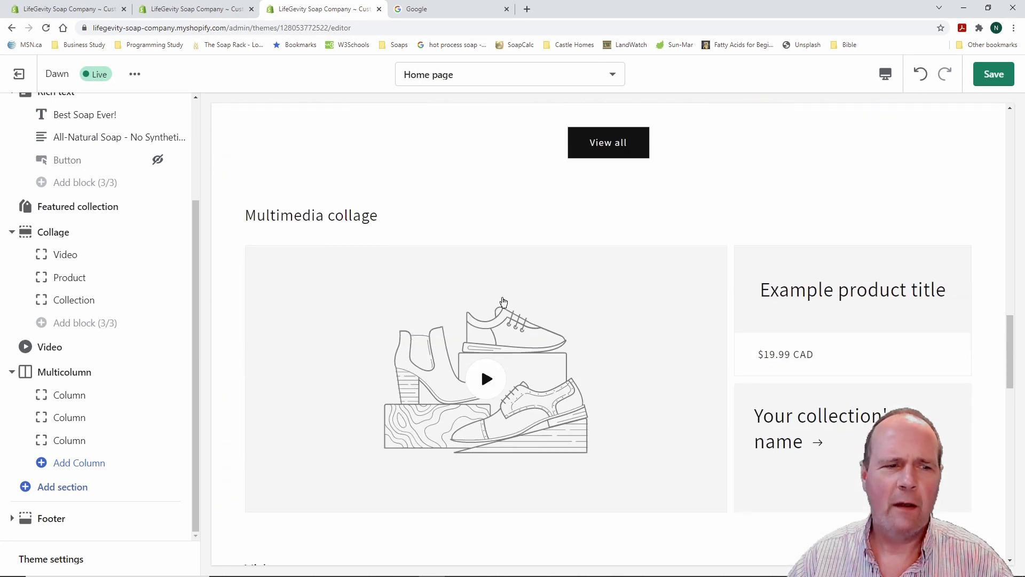
scroll(137, 268, "up", 3)
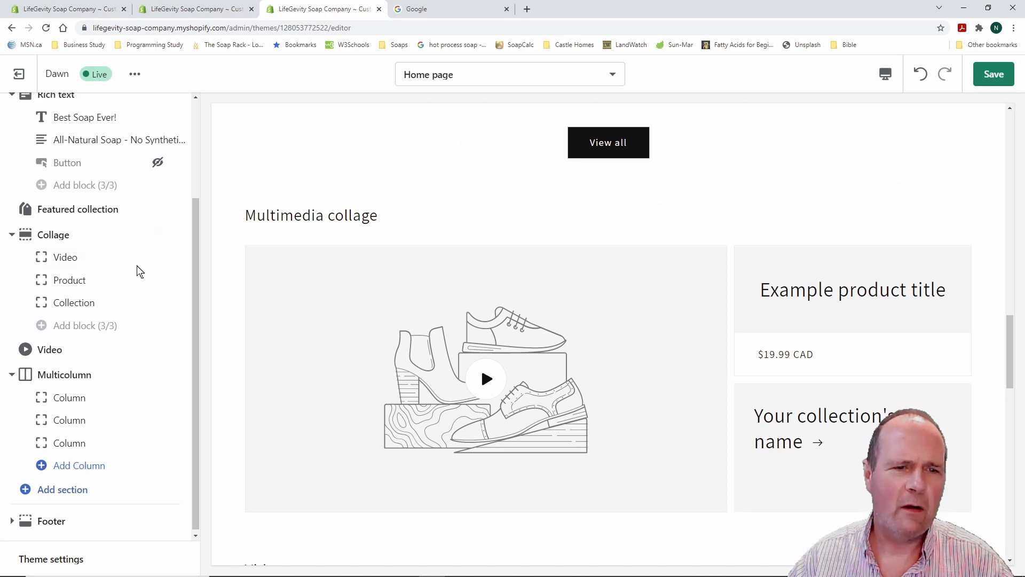
scroll(137, 270, "down", 1)
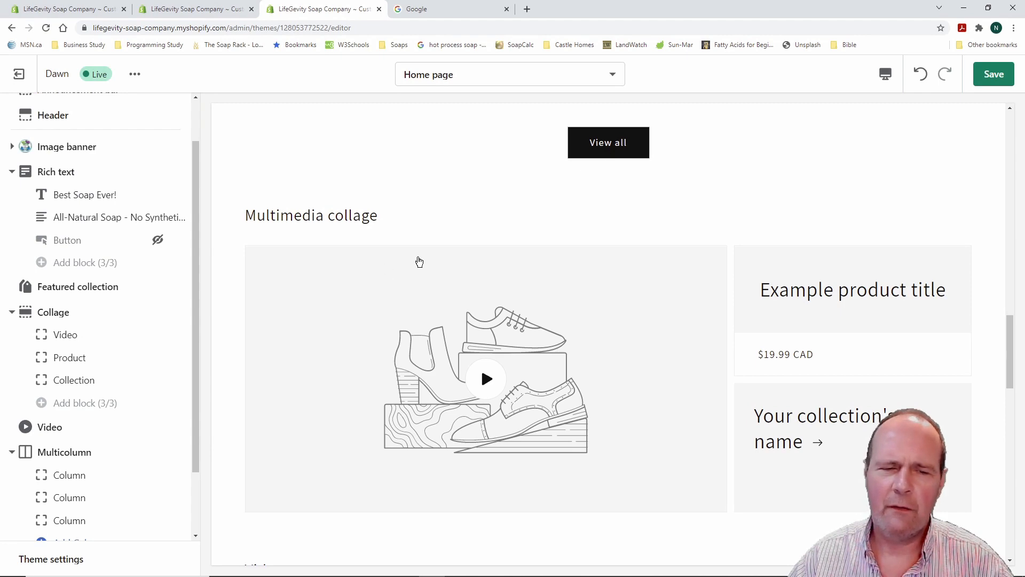
scroll(419, 261, "up", 10)
scroll(426, 261, "up", 8)
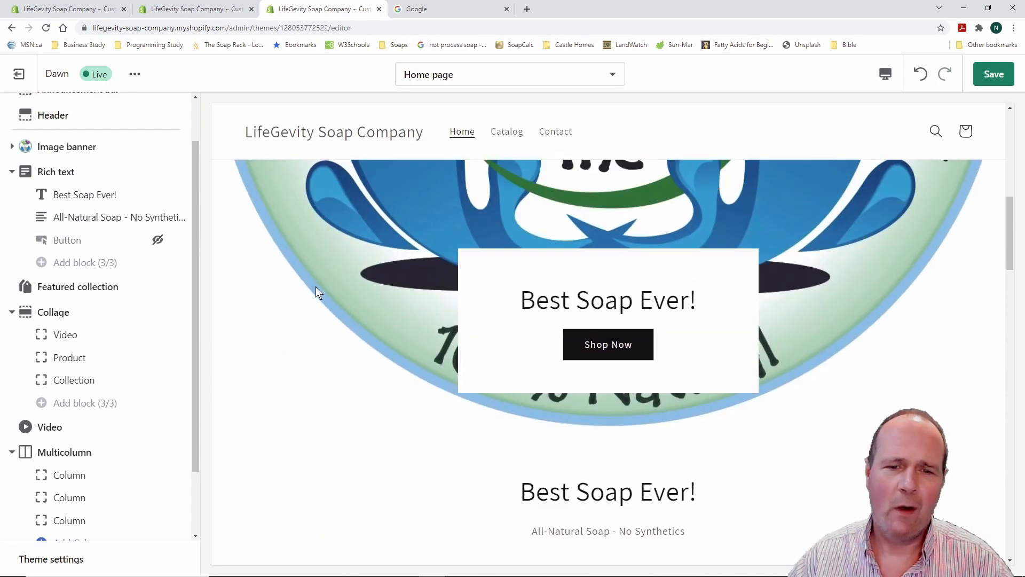
scroll(427, 278, "down", 10)
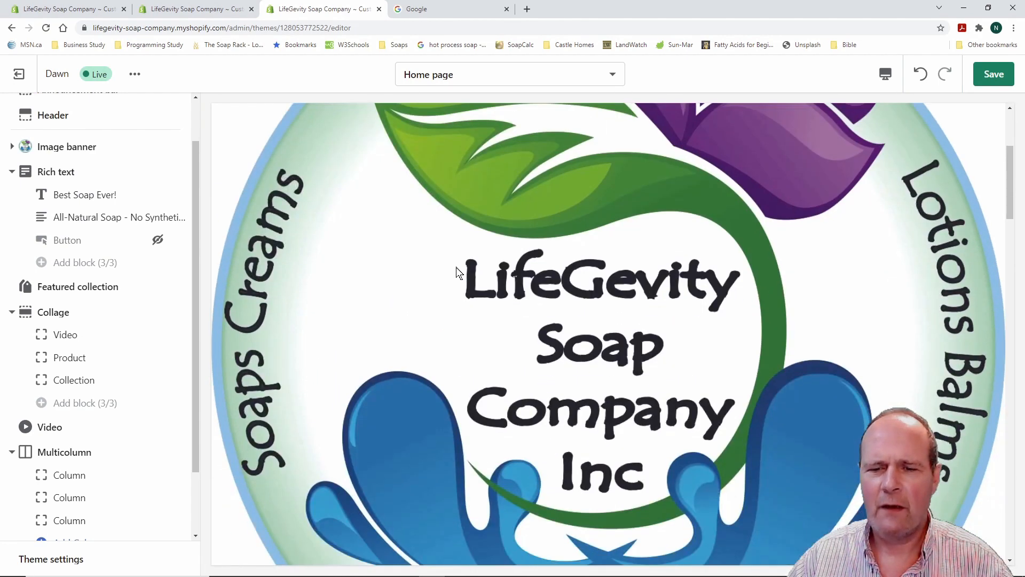
scroll(389, 273, "down", 3)
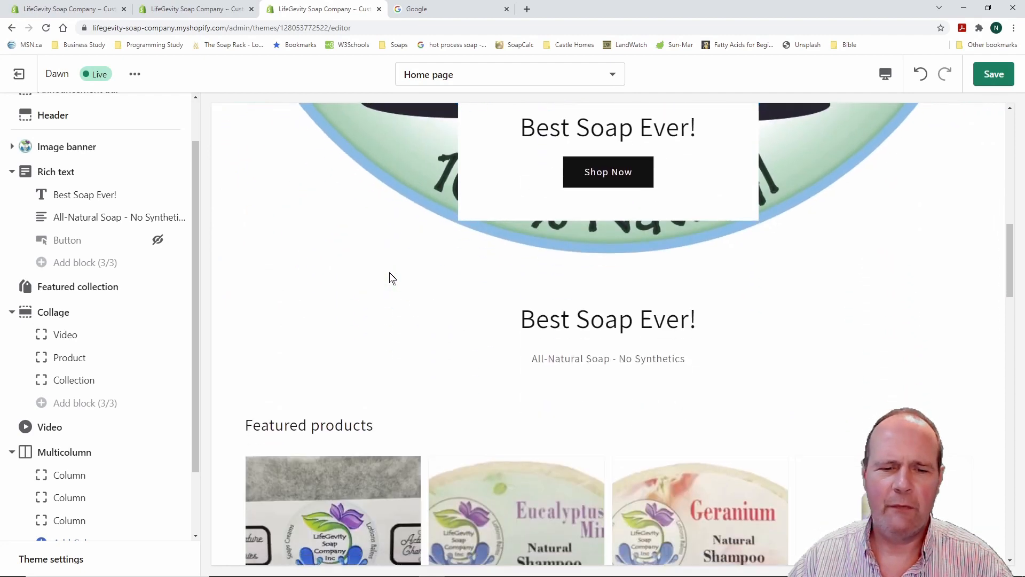
scroll(389, 277, "up", 3)
scroll(390, 278, "down", 2)
scroll(390, 278, "up", 3)
scroll(389, 273, "up", 6)
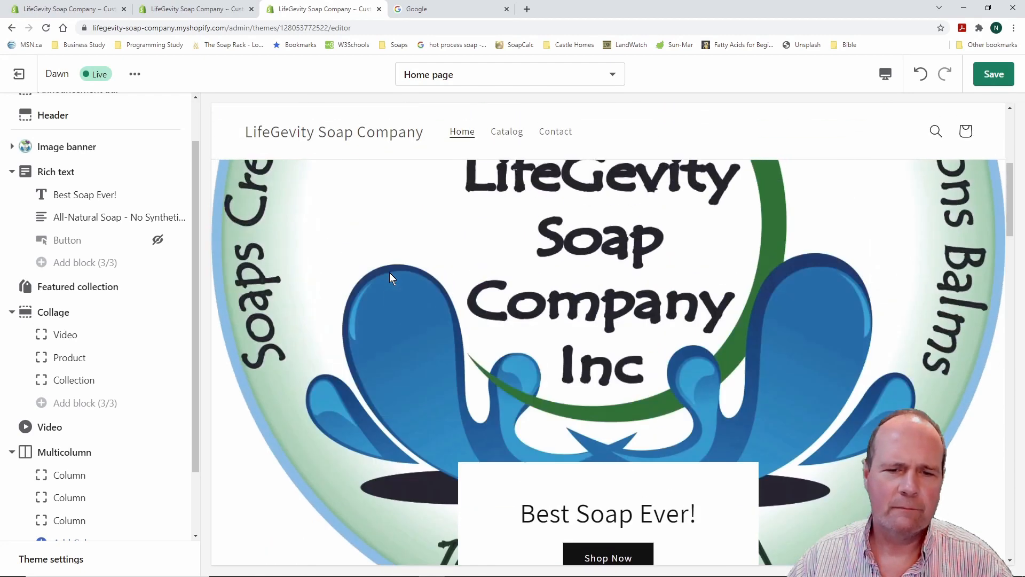
scroll(389, 272, "down", 10)
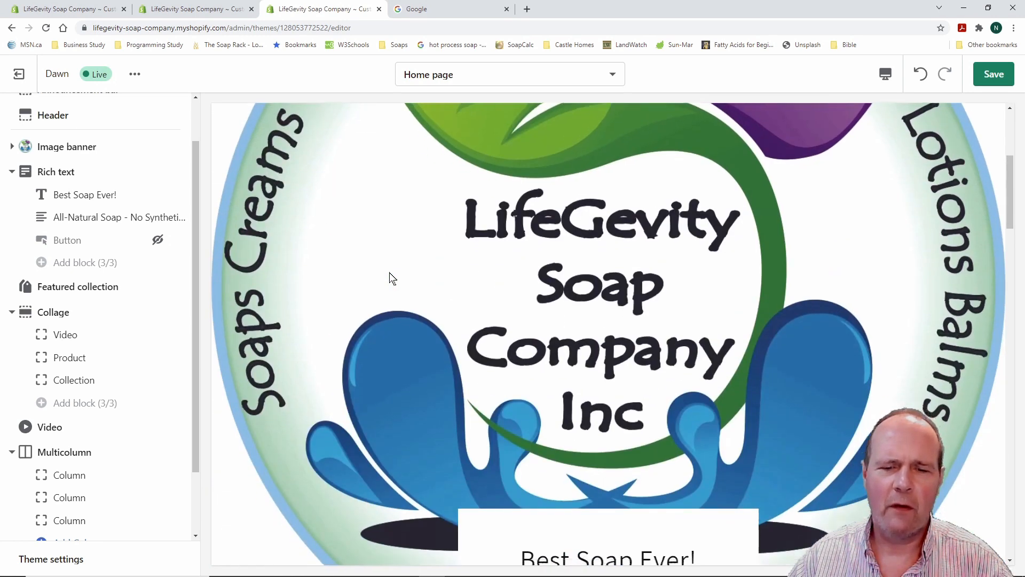
scroll(356, 290, "down", 5)
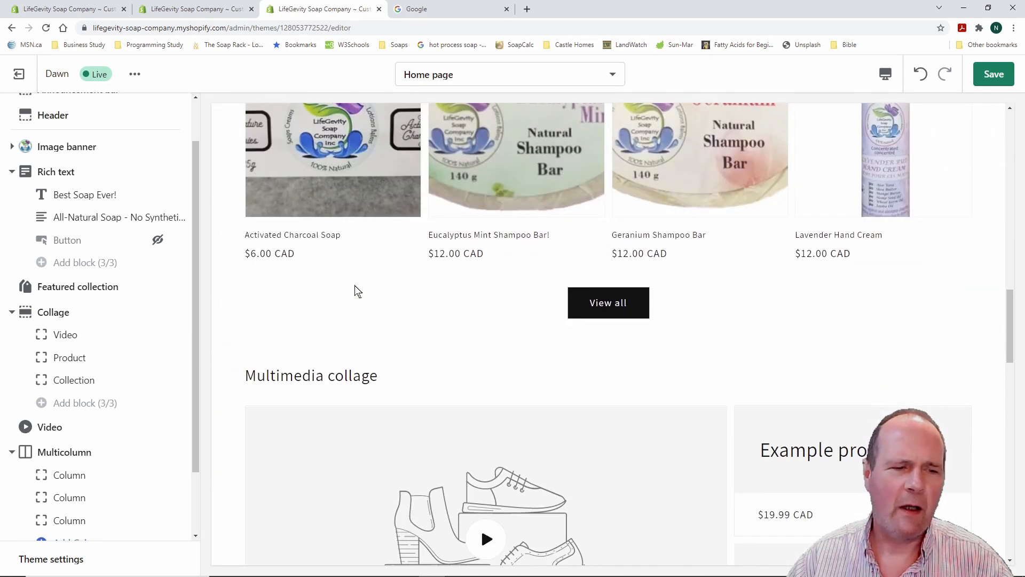
scroll(134, 315, "up", 1)
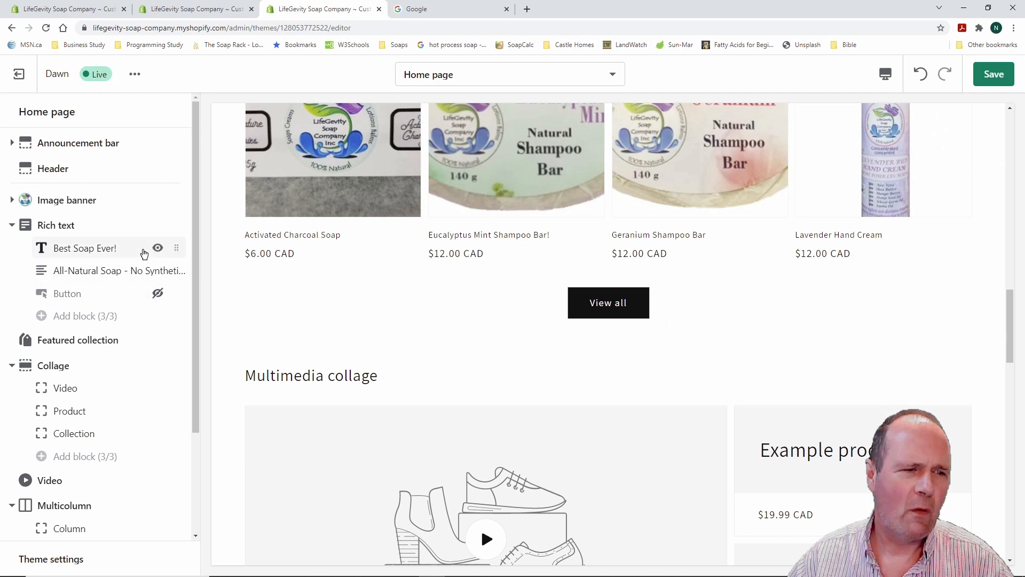
scroll(133, 342, "down", 2)
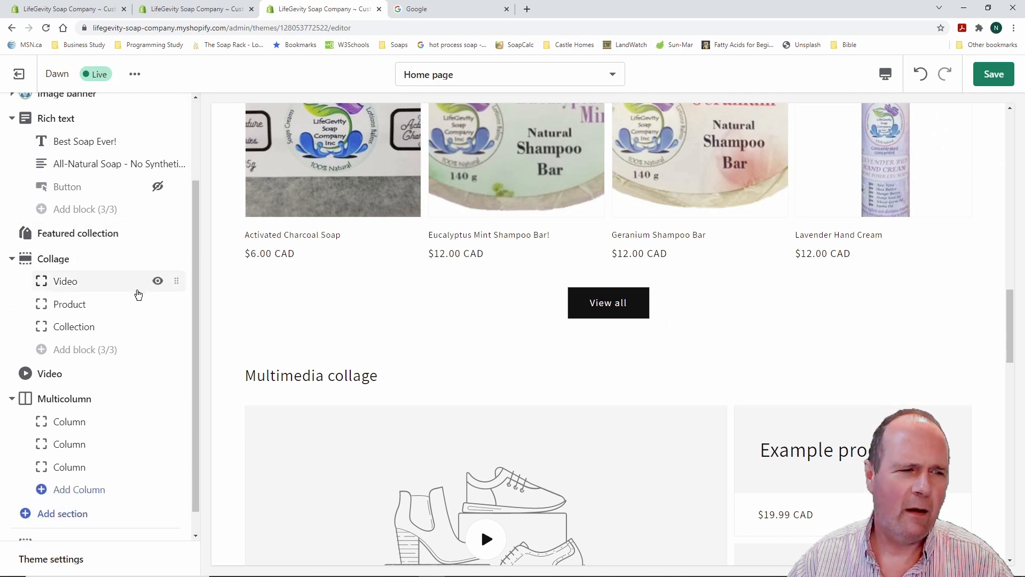
Hide the Multimedia collage, Multicolumn and Video sections from the home page
left_click(157, 260)
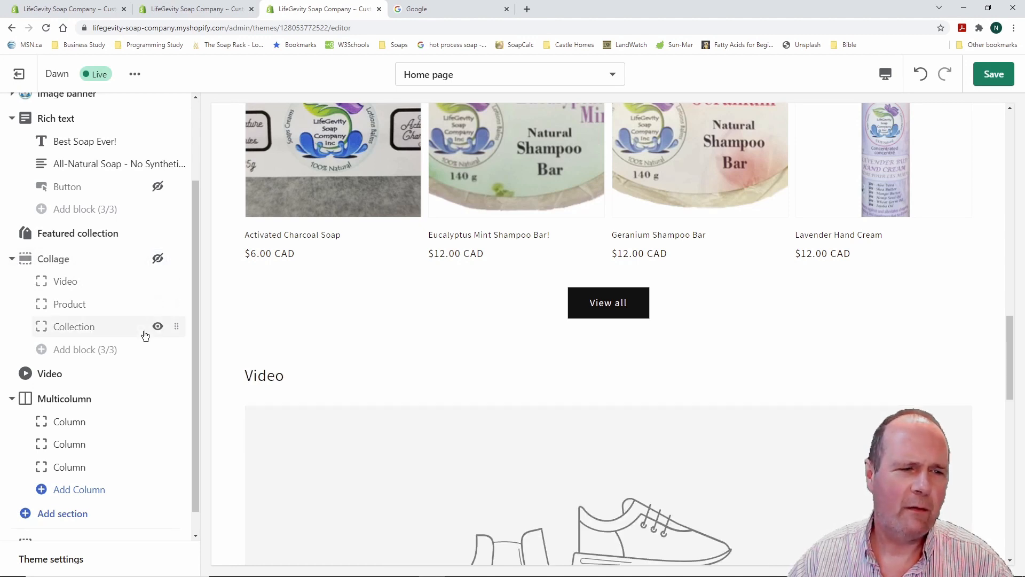
scroll(152, 395, "down", 1)
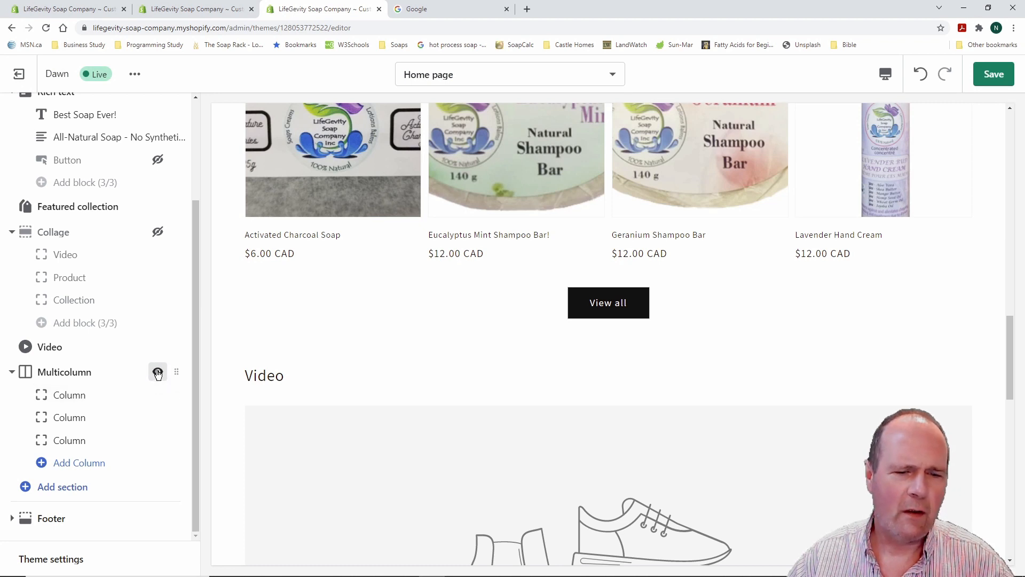
left_click(157, 372)
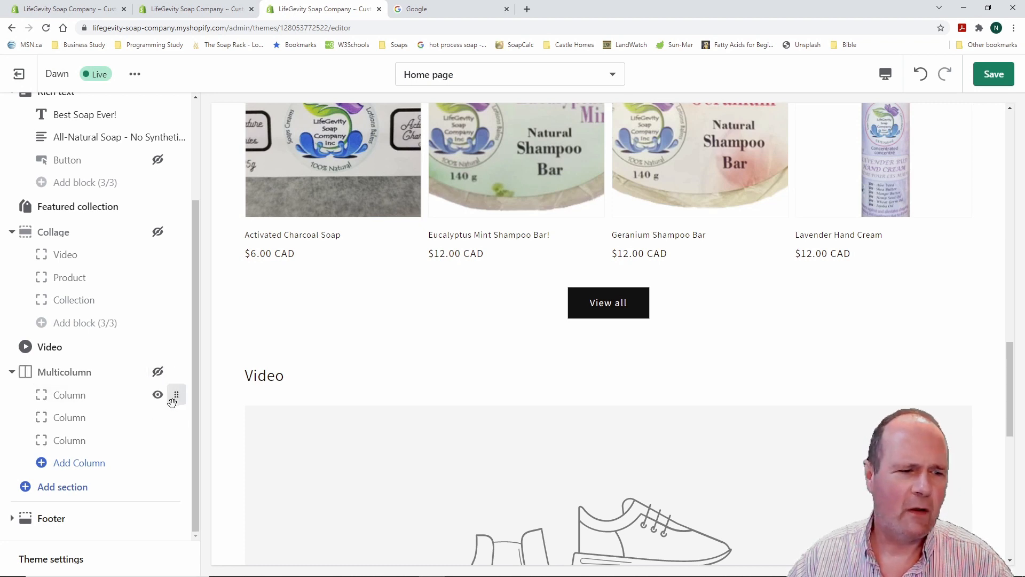
scroll(155, 422, "up", 5)
scroll(529, 416, "down", 8)
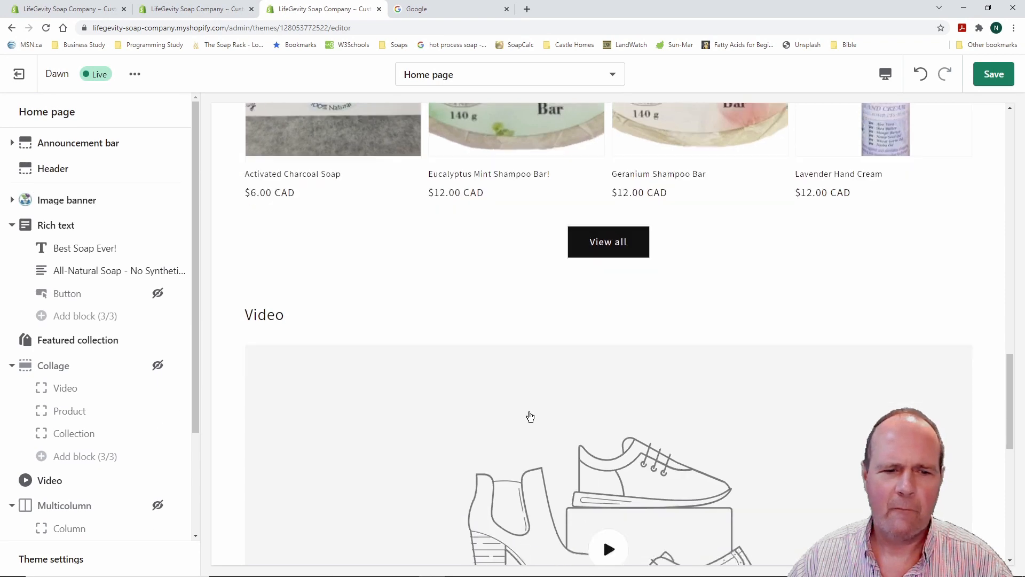
scroll(529, 414, "up", 8)
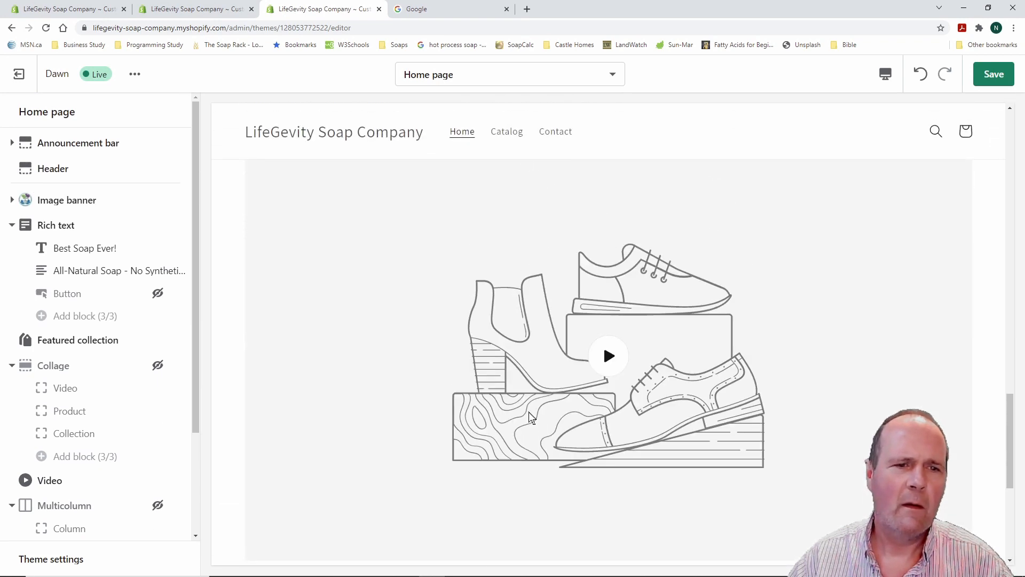
scroll(521, 418, "up", 4)
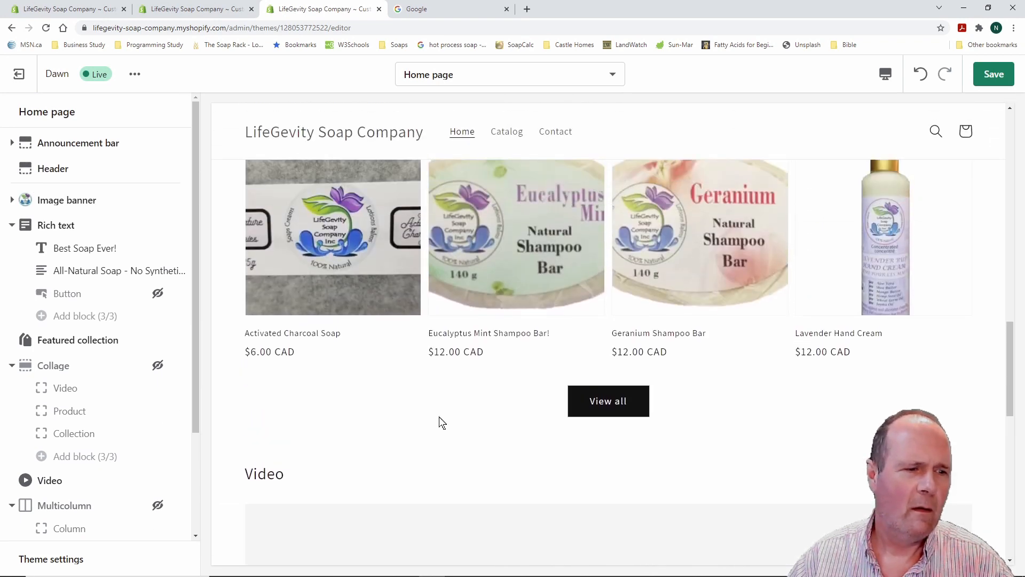
scroll(128, 352, "down", 3)
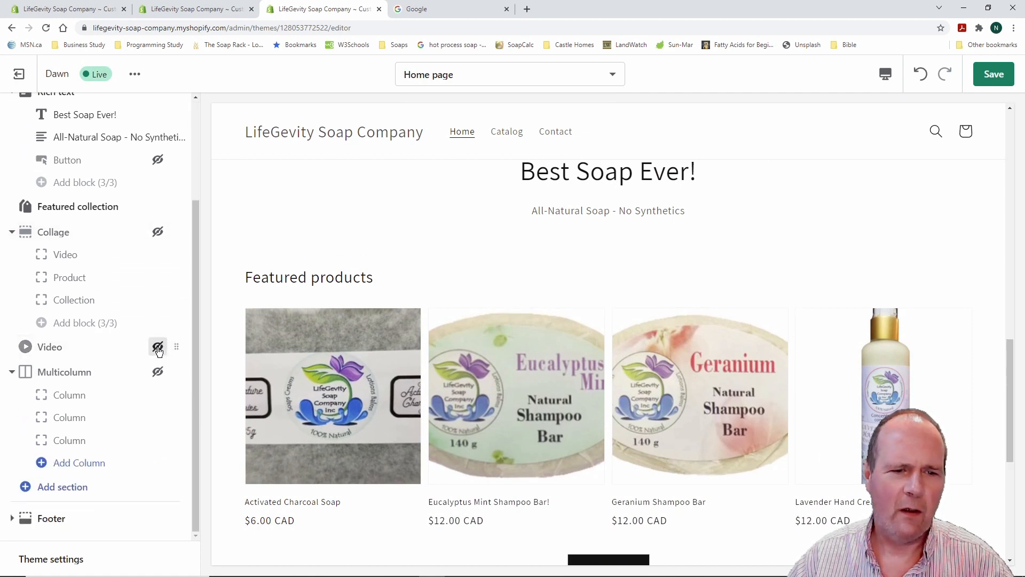
left_click(158, 348)
Open the settings of the hidden Rich text Button block
scroll(419, 348, "down", 4)
scroll(419, 348, "down", 3)
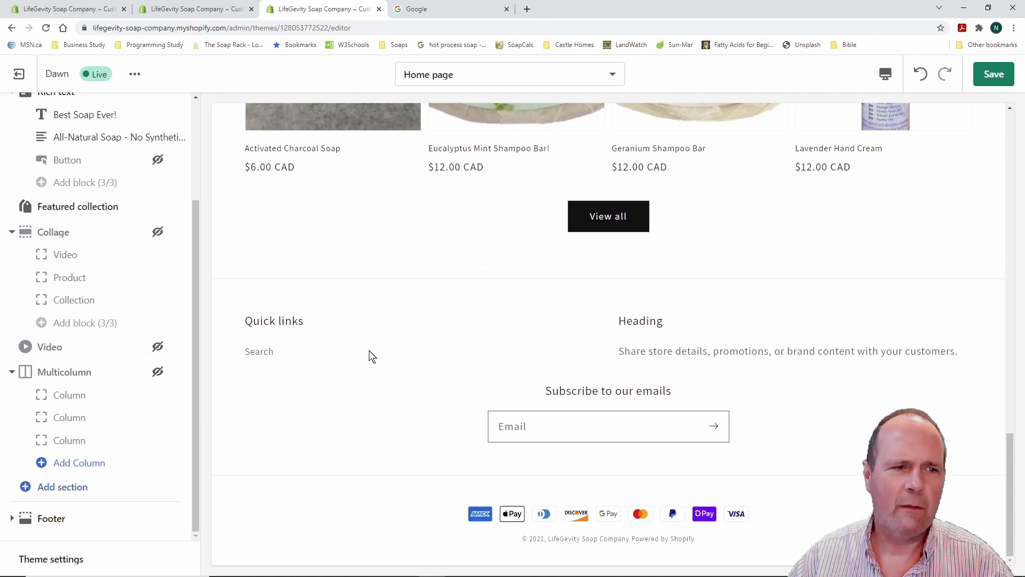
scroll(123, 288, "up", 3)
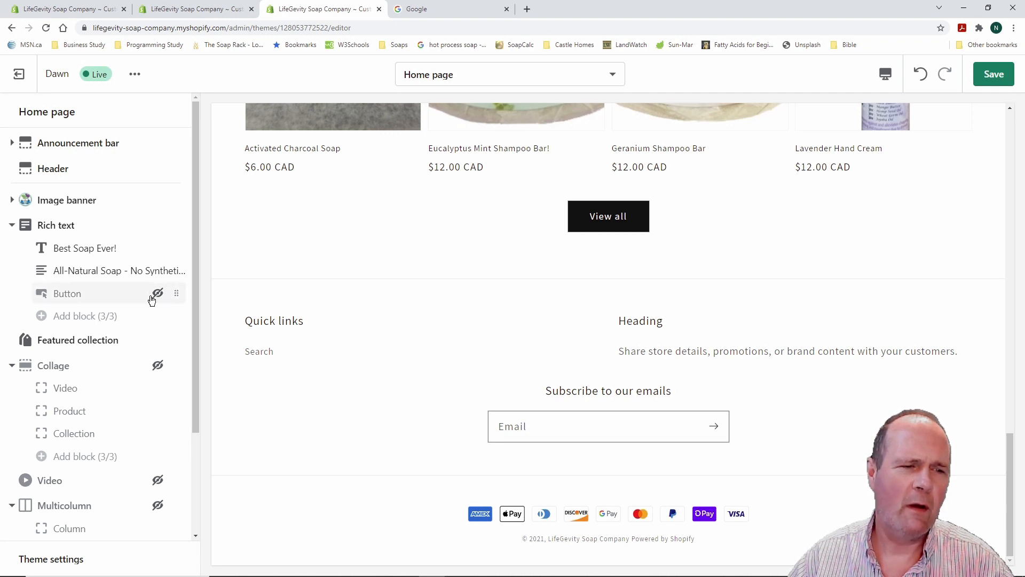
right_click(96, 297)
left_click(87, 297)
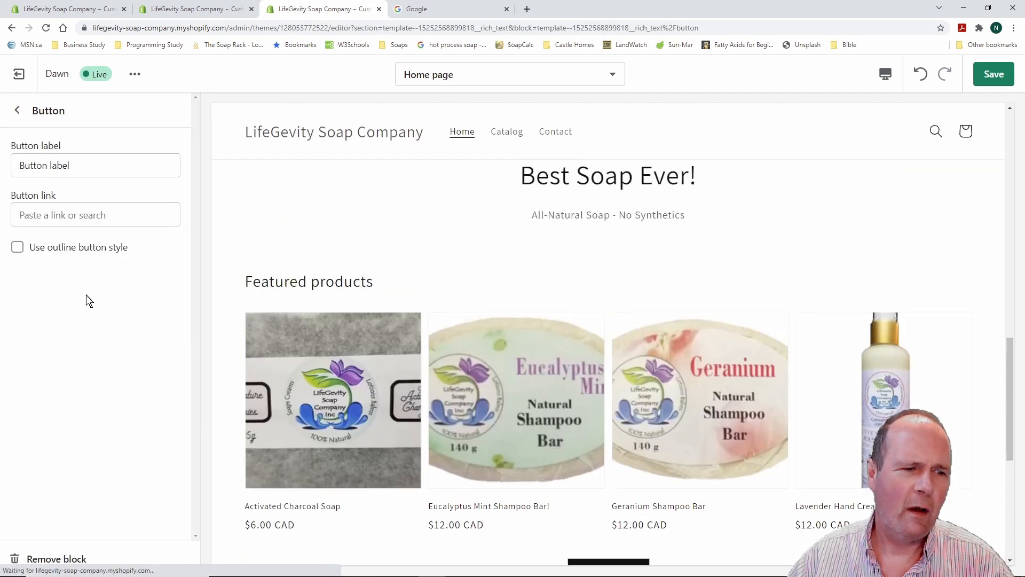
Go back to the Home page sections list and review the preview from Featured products to the footer
left_click(17, 110)
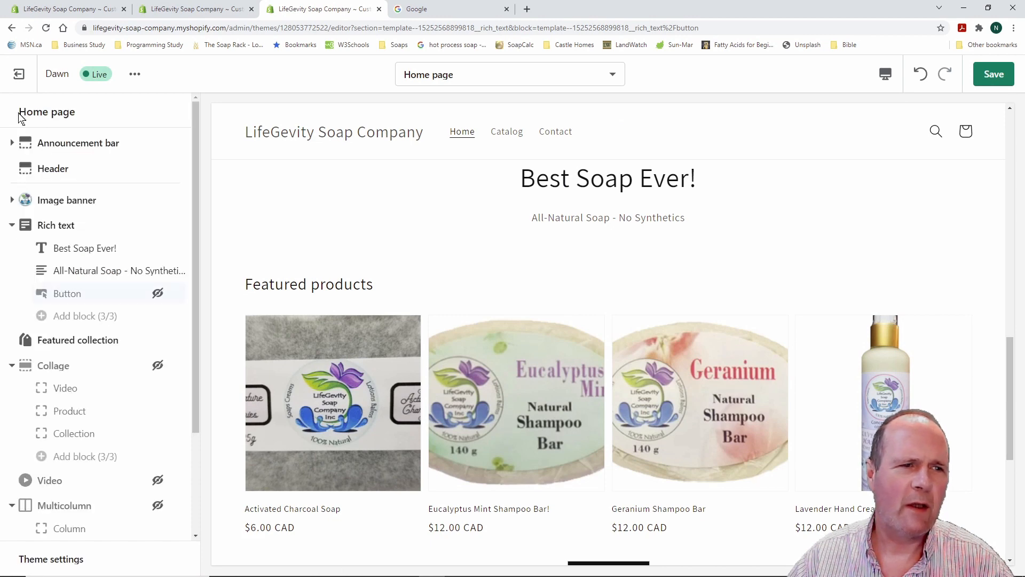
scroll(118, 272, "down", 3)
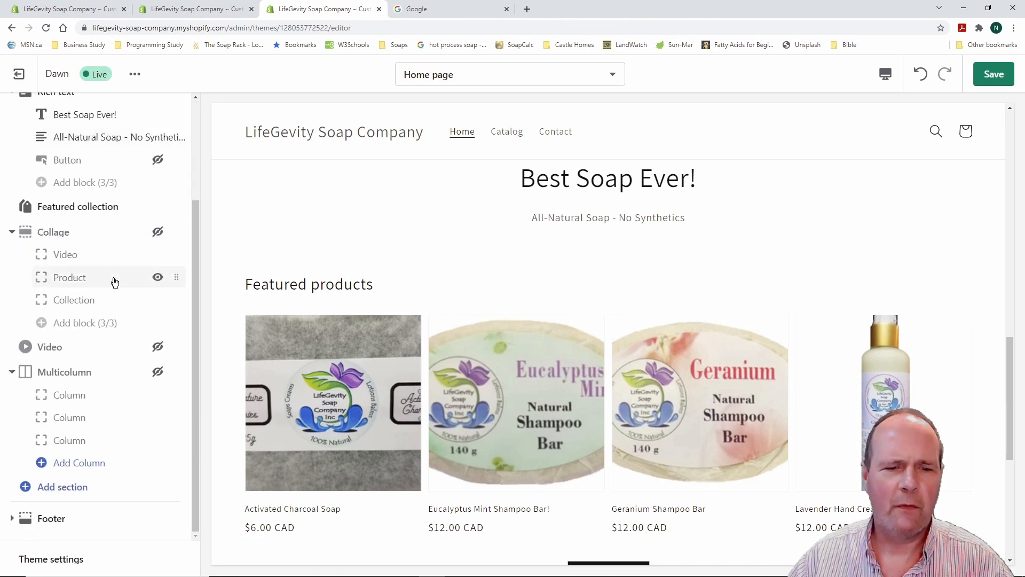
scroll(368, 291, "down", 5)
scroll(367, 299, "down", 2)
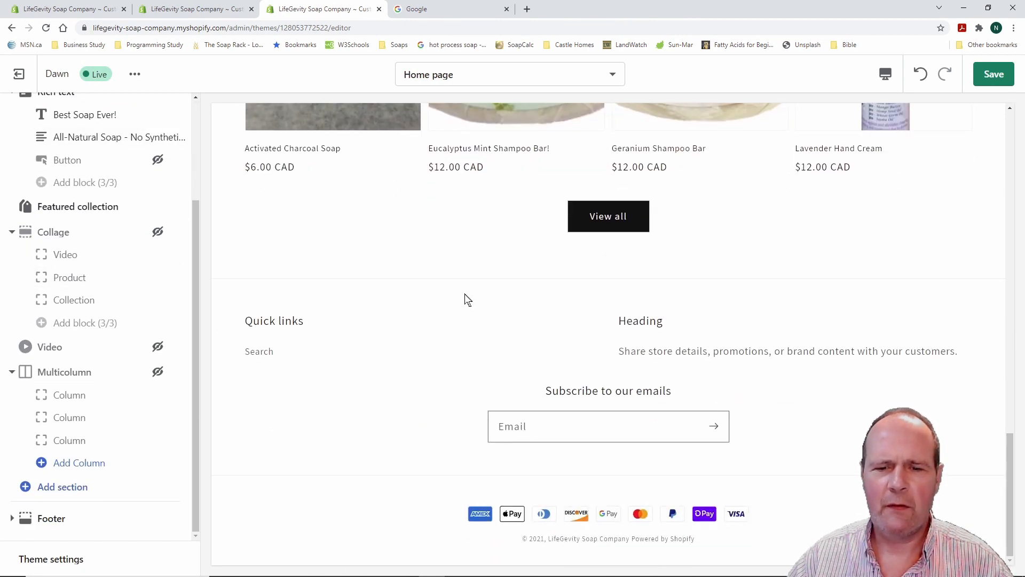
scroll(451, 299, "up", 20)
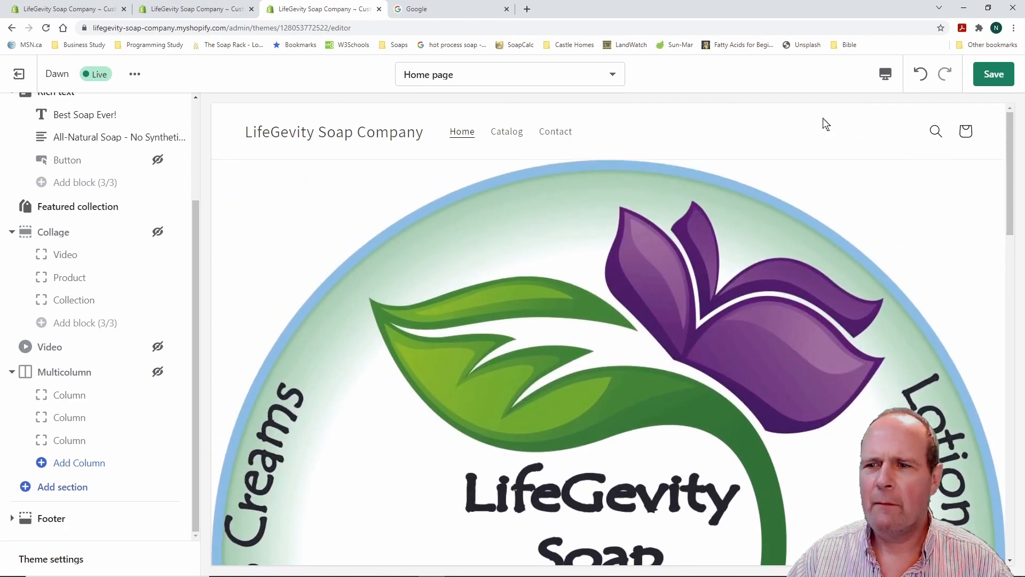
scroll(448, 256, "down", 8)
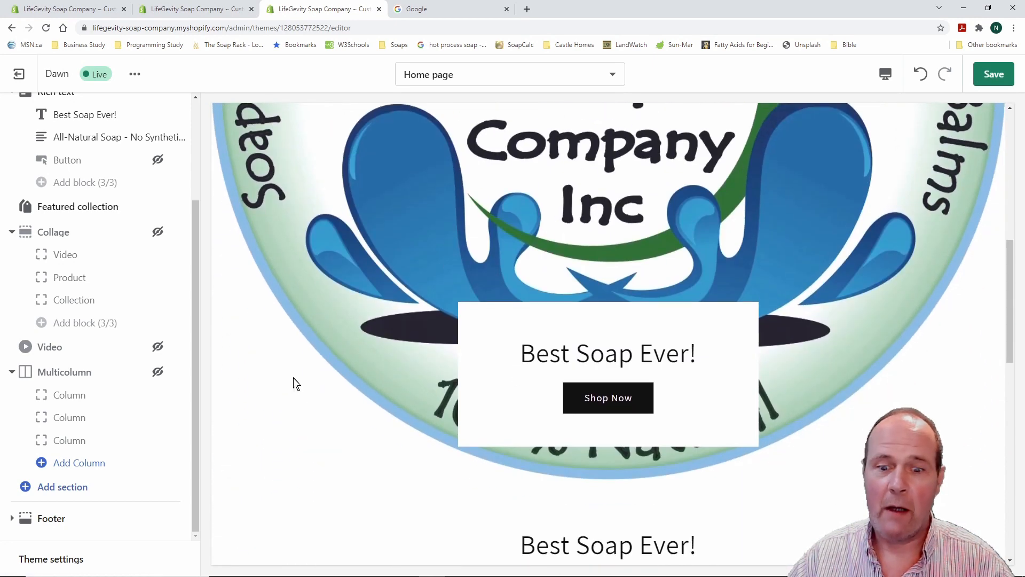
scroll(296, 384, "down", 6)
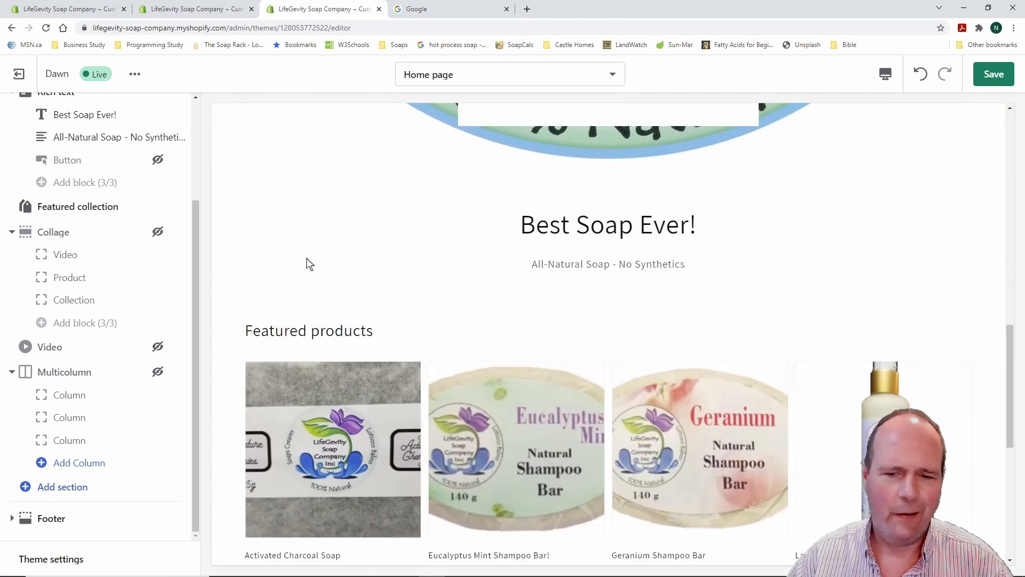
scroll(307, 264, "up", 5)
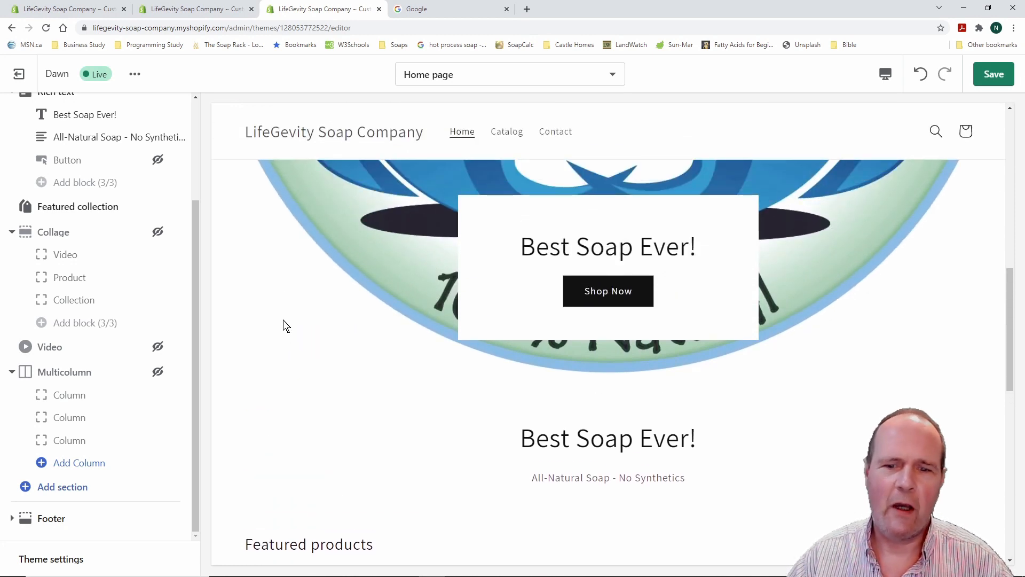
scroll(284, 320, "down", 10)
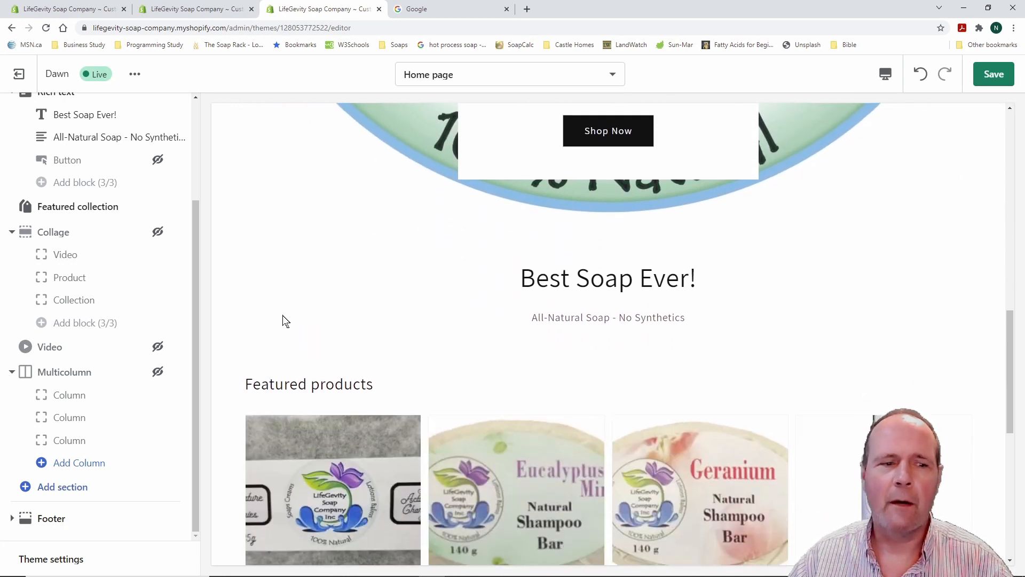
scroll(284, 319, "up", 10)
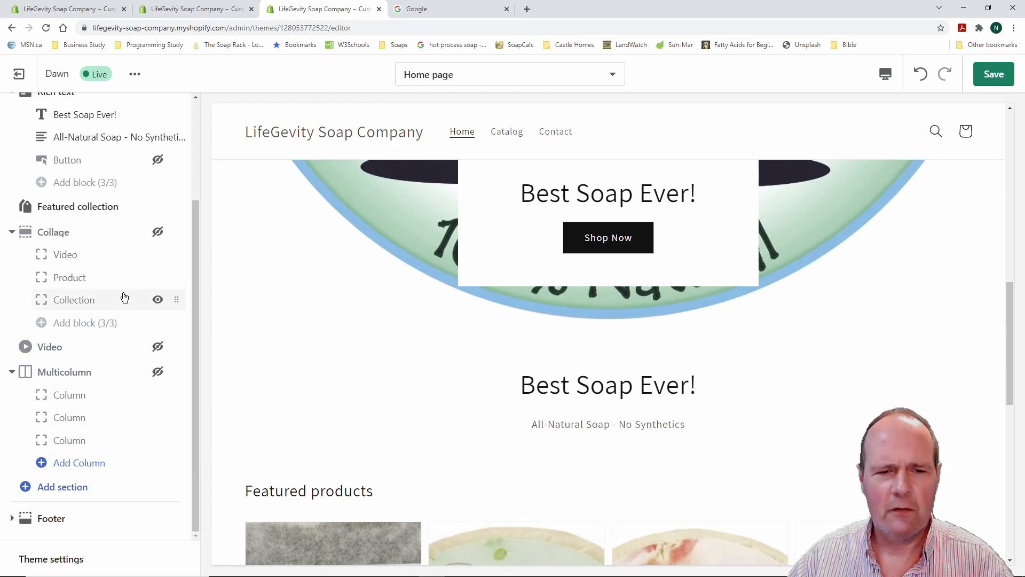
scroll(117, 300, "up", 3)
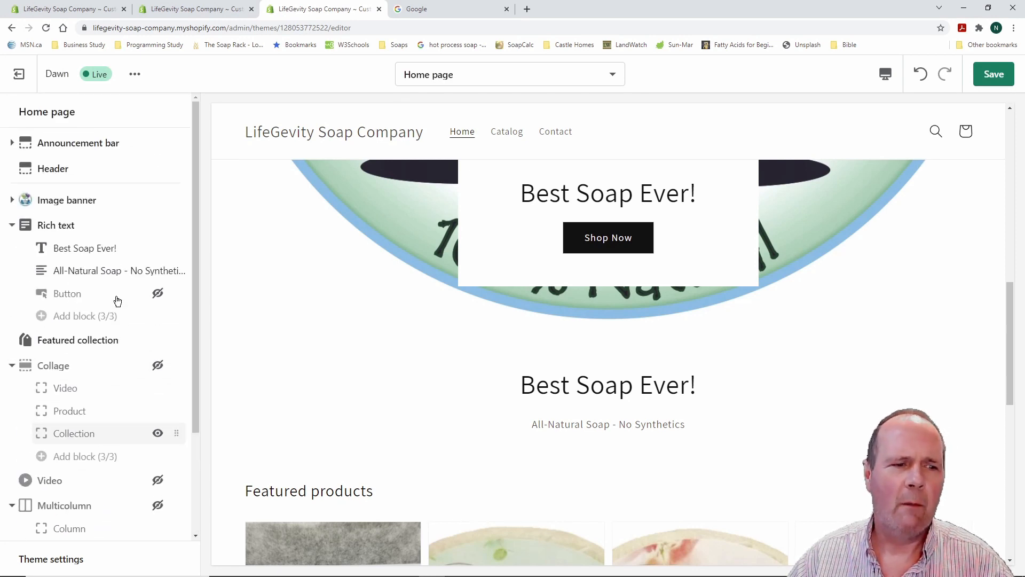
scroll(118, 300, "down", 3)
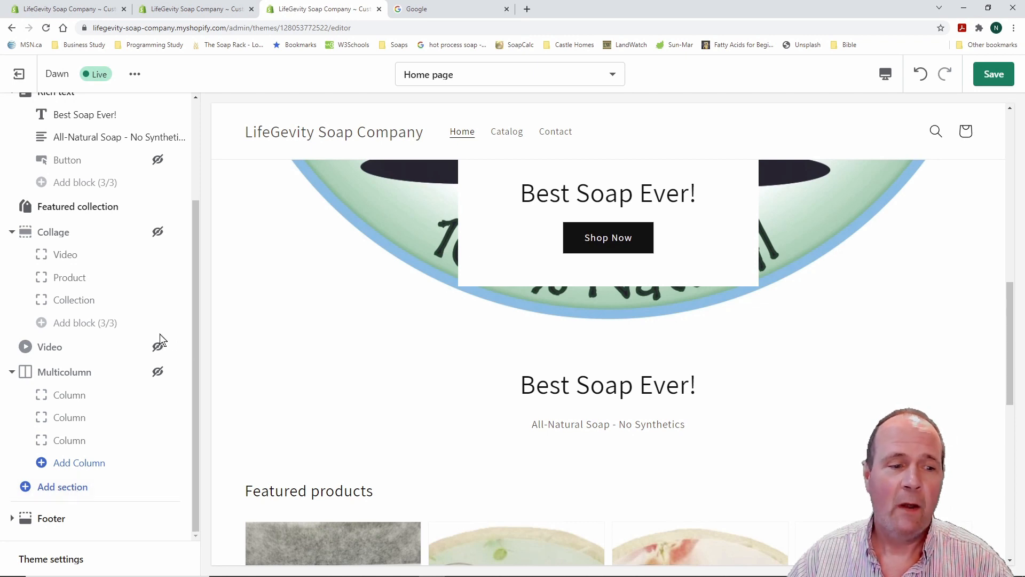
scroll(332, 336, "down", 10)
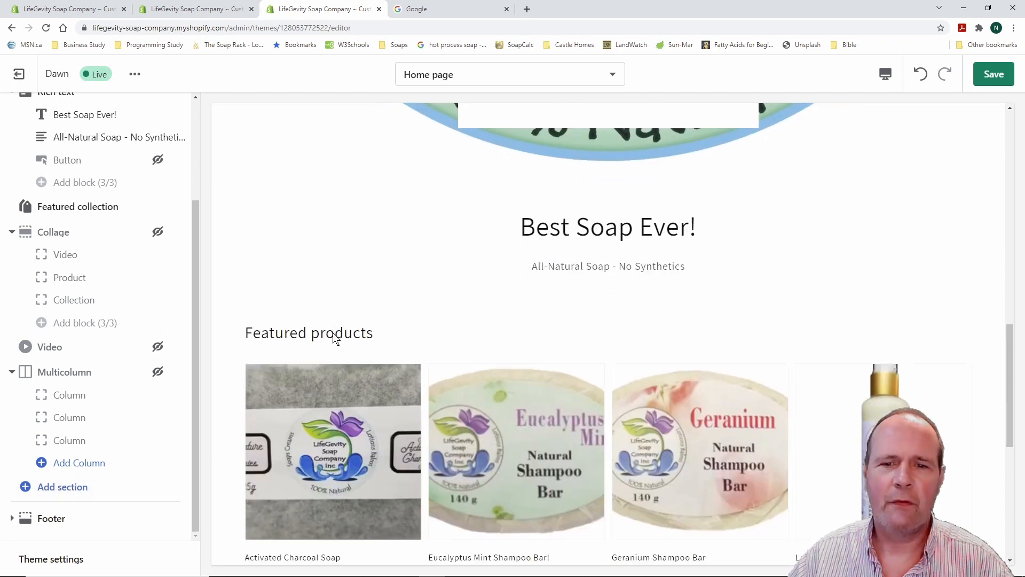
scroll(335, 339, "down", 2)
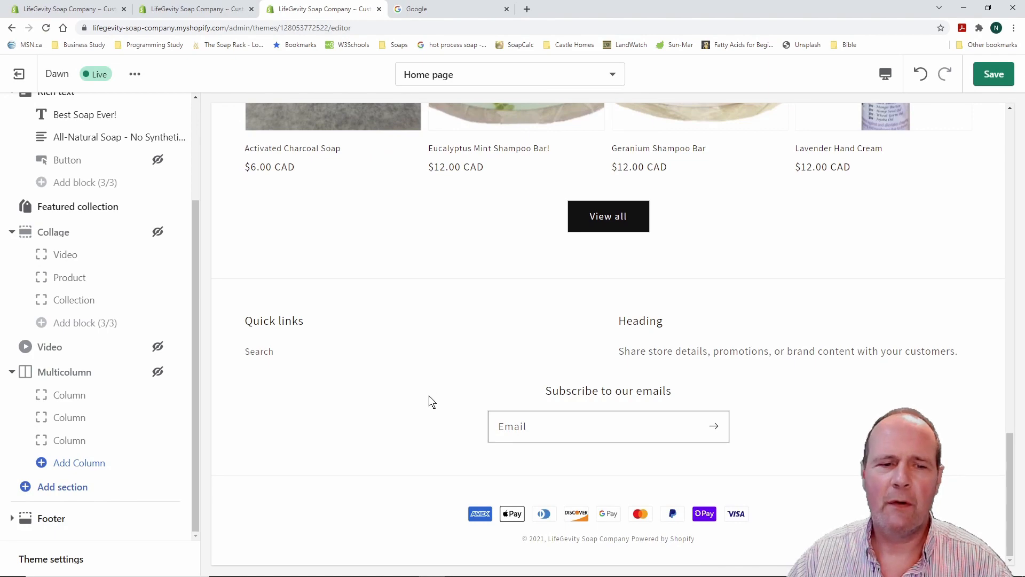
scroll(419, 355, "up", 12)
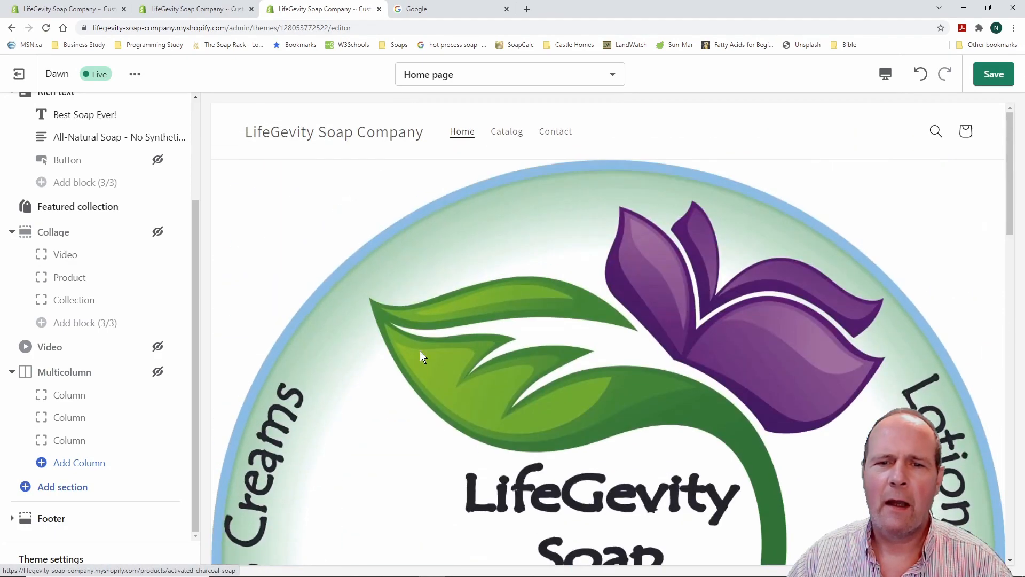
scroll(421, 353, "down", 5)
scroll(420, 350, "down", 10)
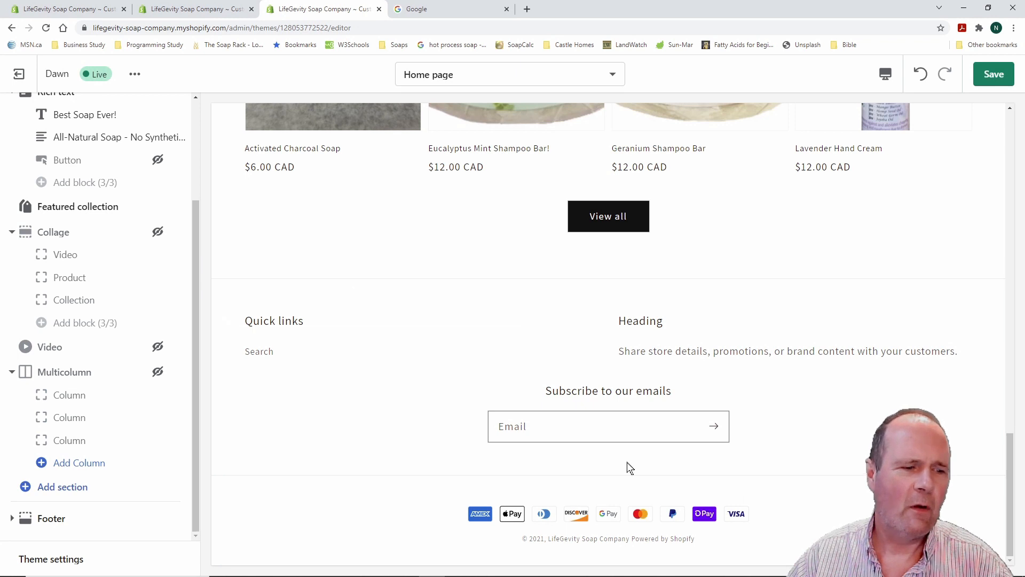
left_click_drag(3, 501, 144, 549)
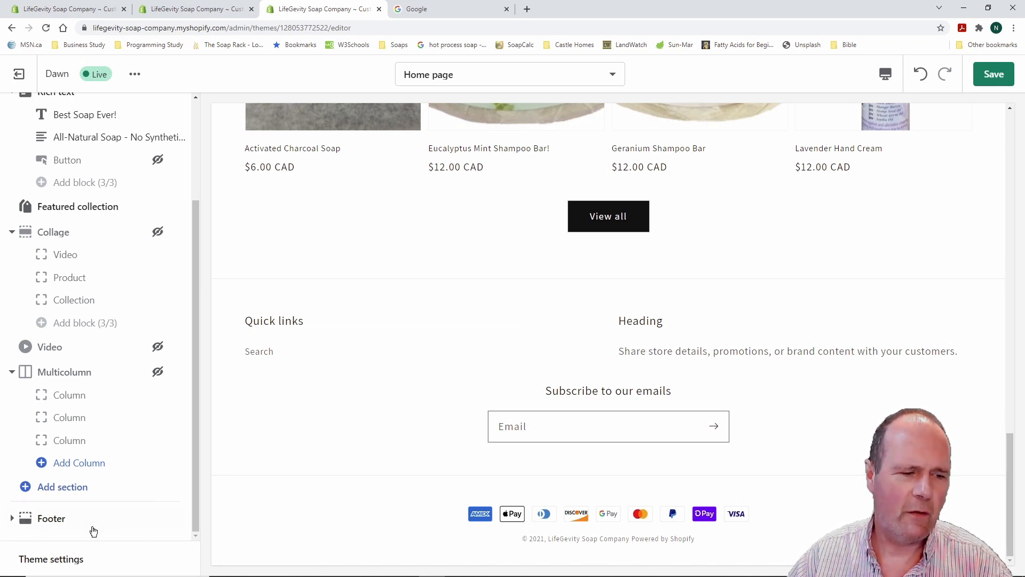
left_click(15, 520)
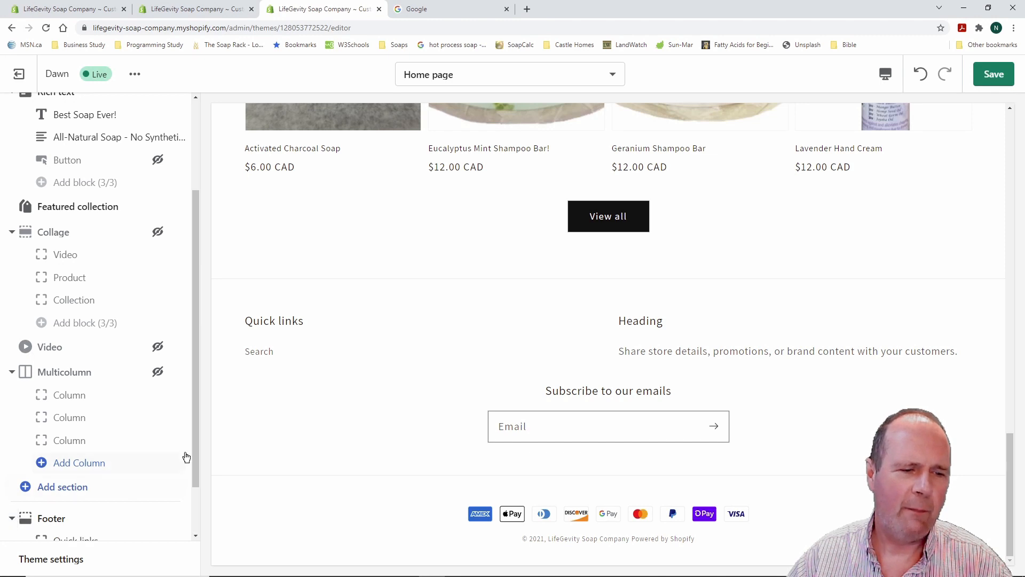
left_click_drag(192, 425, 195, 510)
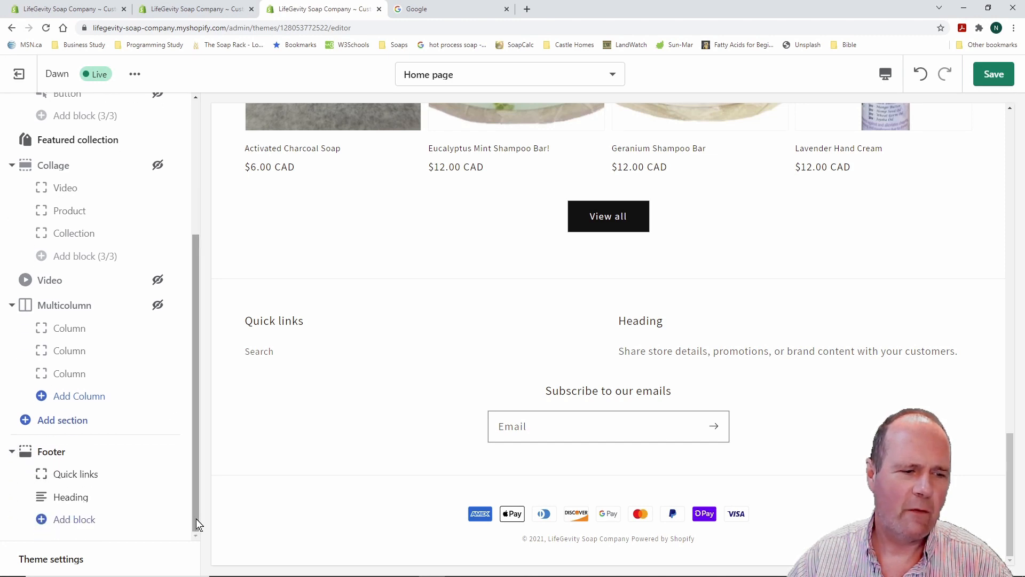
left_click(75, 474)
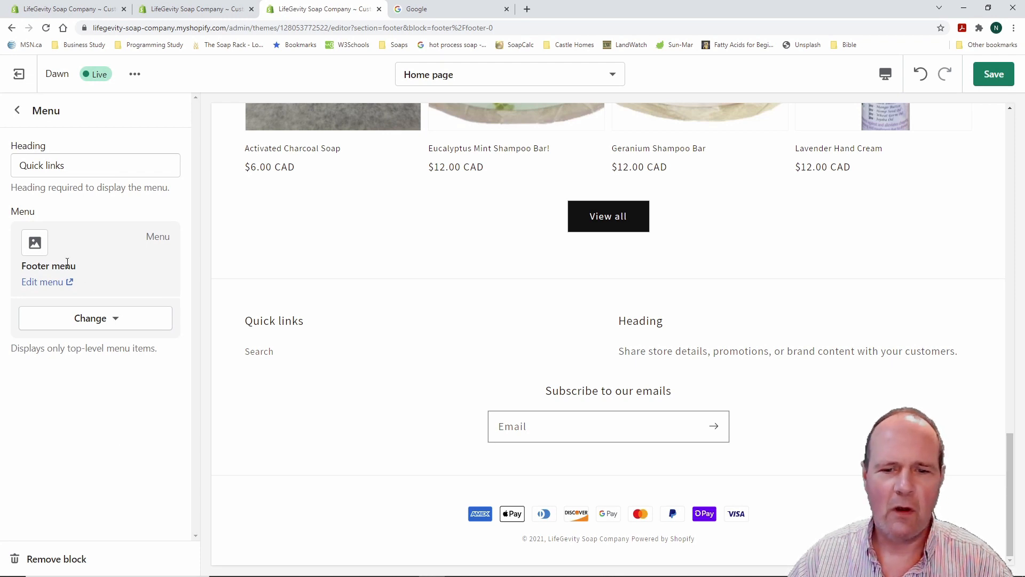
left_click(117, 322)
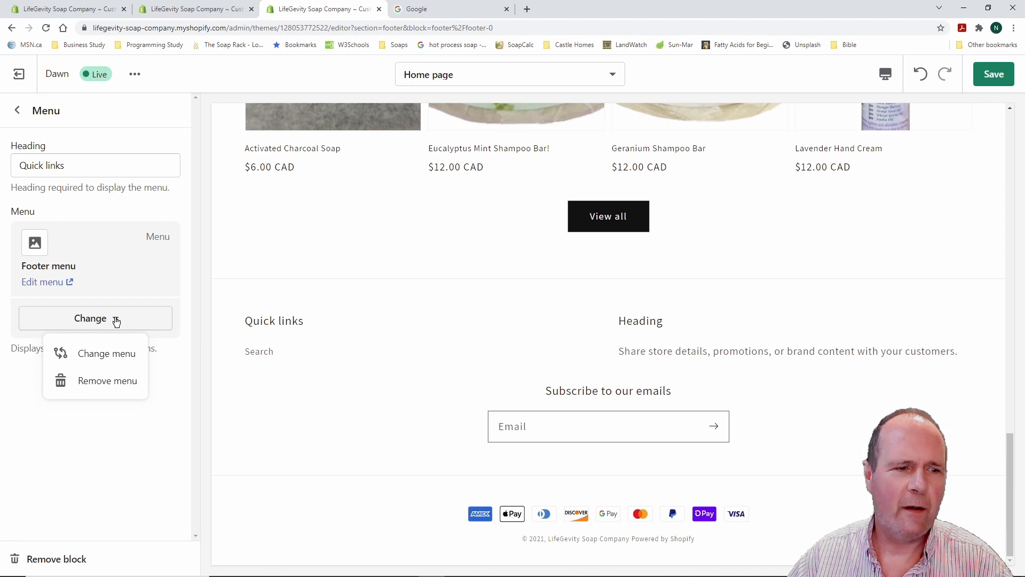
left_click(113, 355)
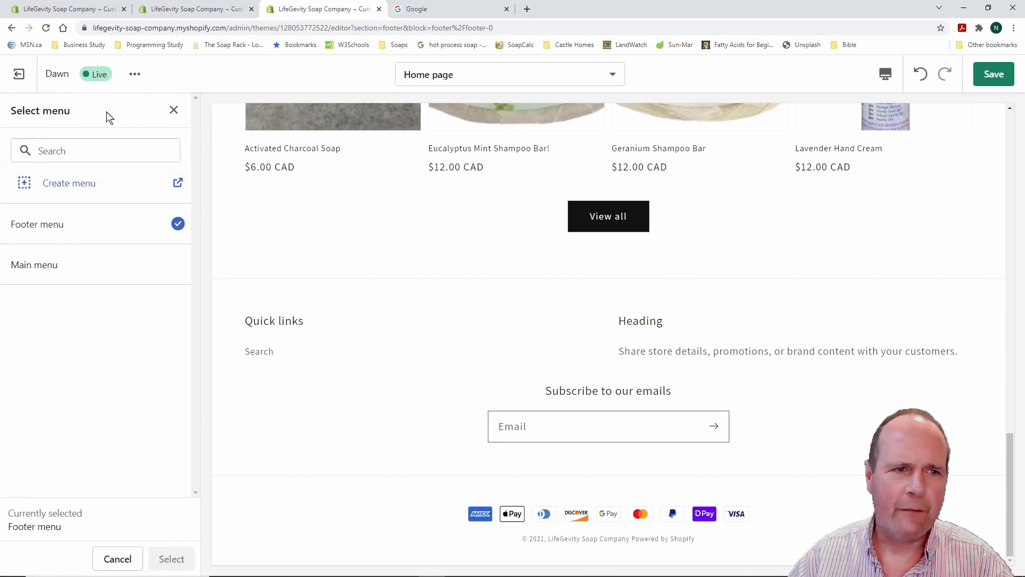
left_click(174, 112)
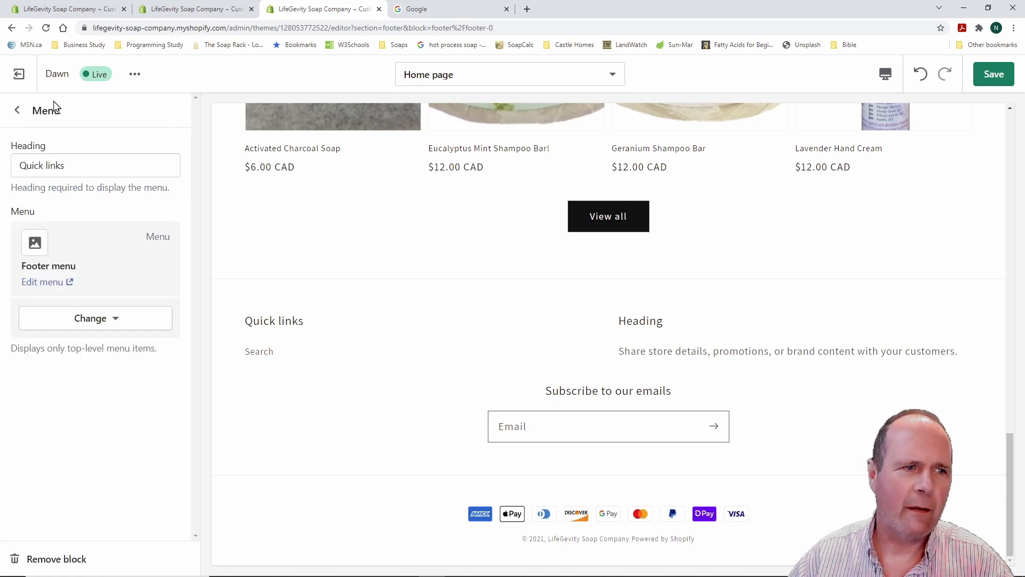
left_click(18, 108)
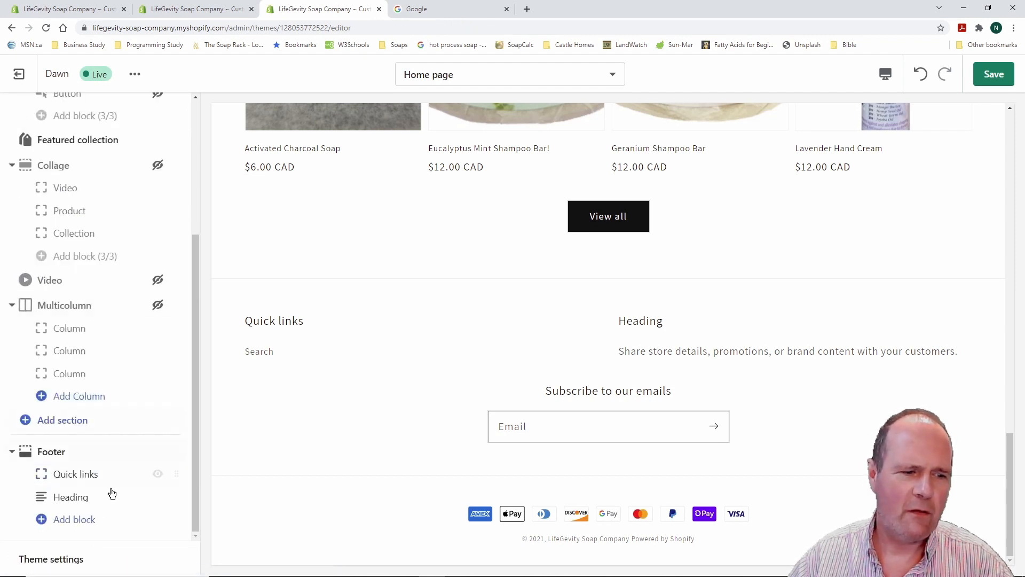
Replace the footer Heading block's placeholder subtext with 'Best Soap Ever'
left_click(74, 499)
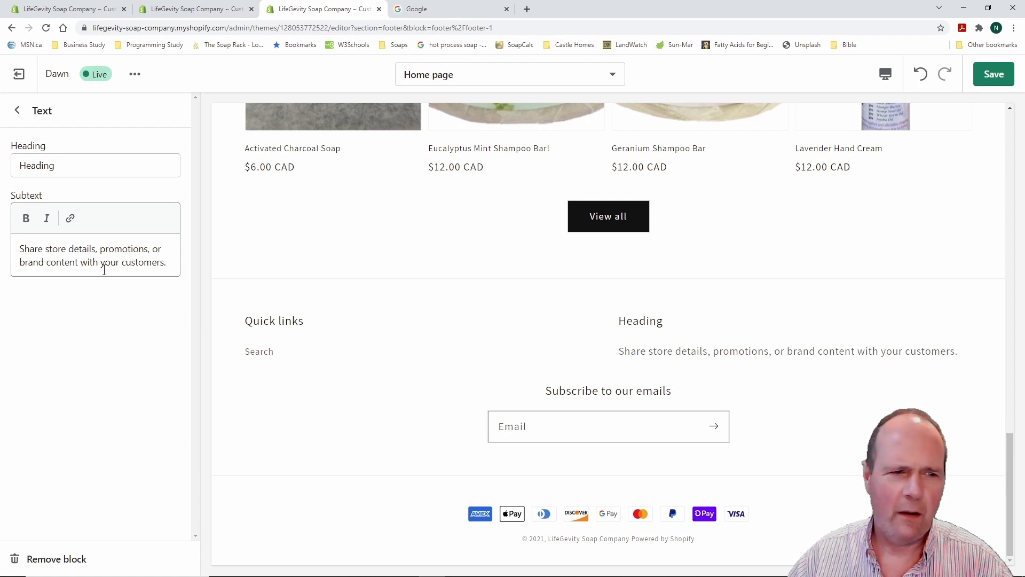
left_click_drag(164, 260, 13, 249)
type("Best Soap Ever")
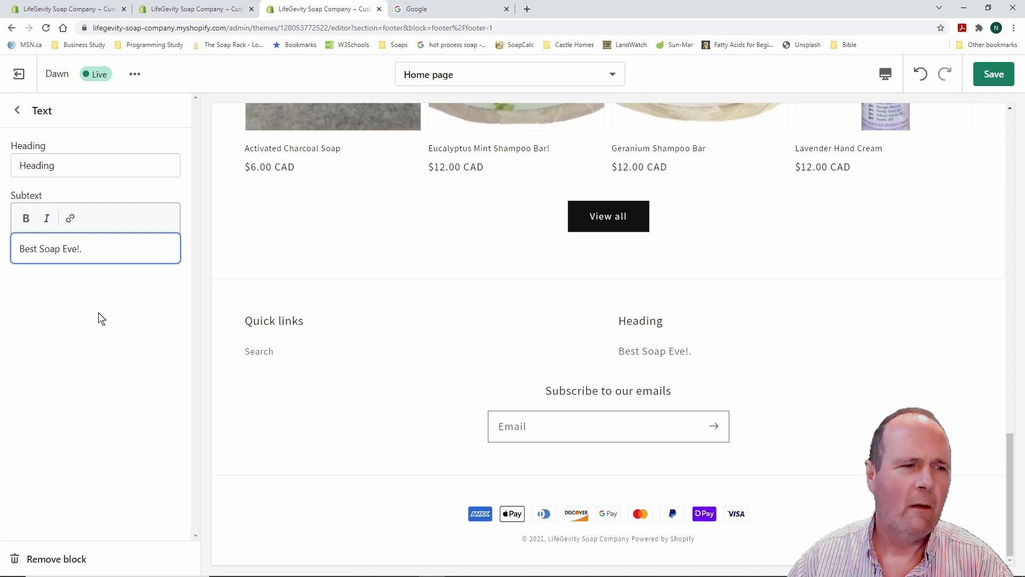
Link part of the footer subtext to the All products collection
left_click(71, 219)
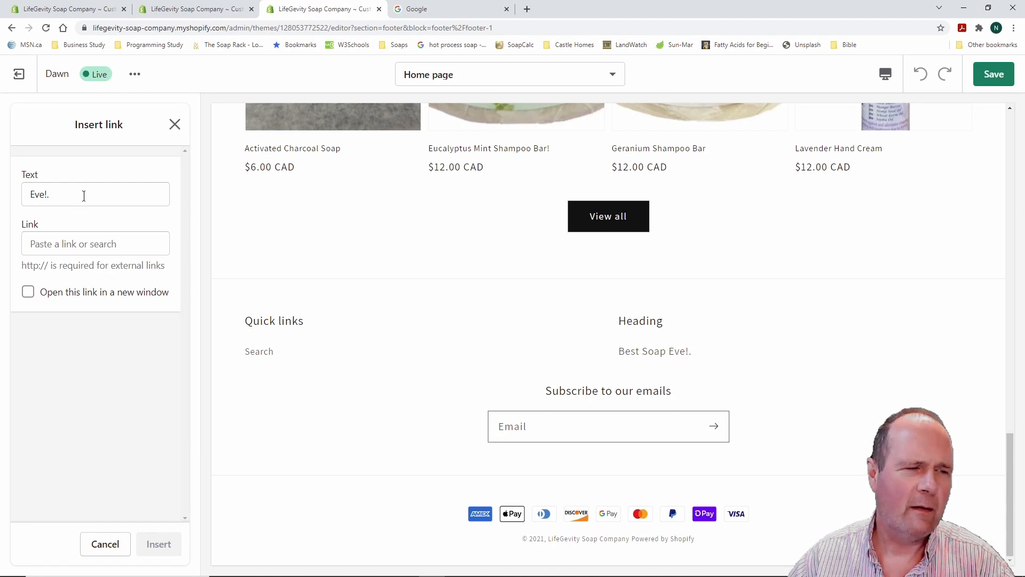
left_click(121, 248)
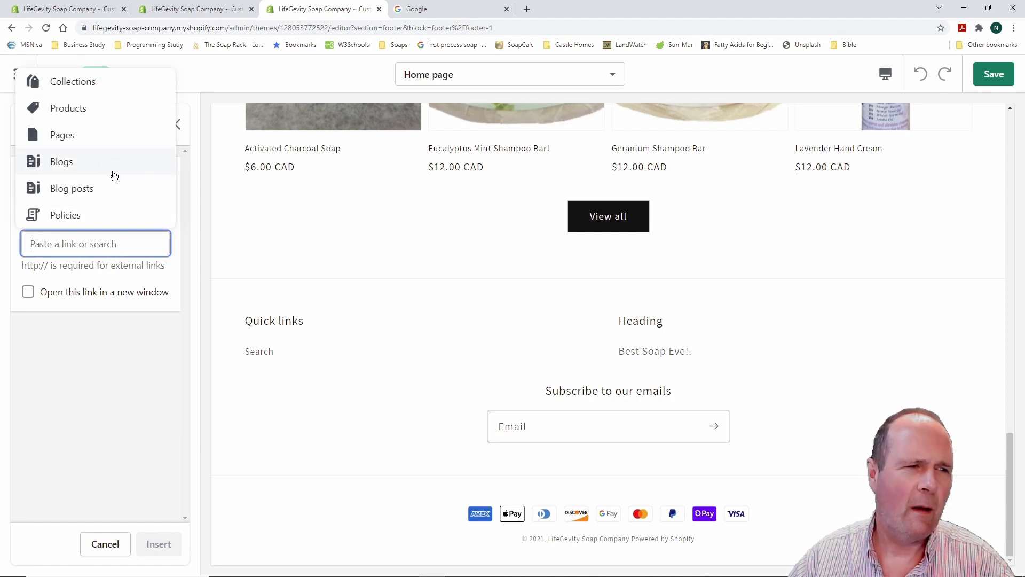
left_click(88, 108)
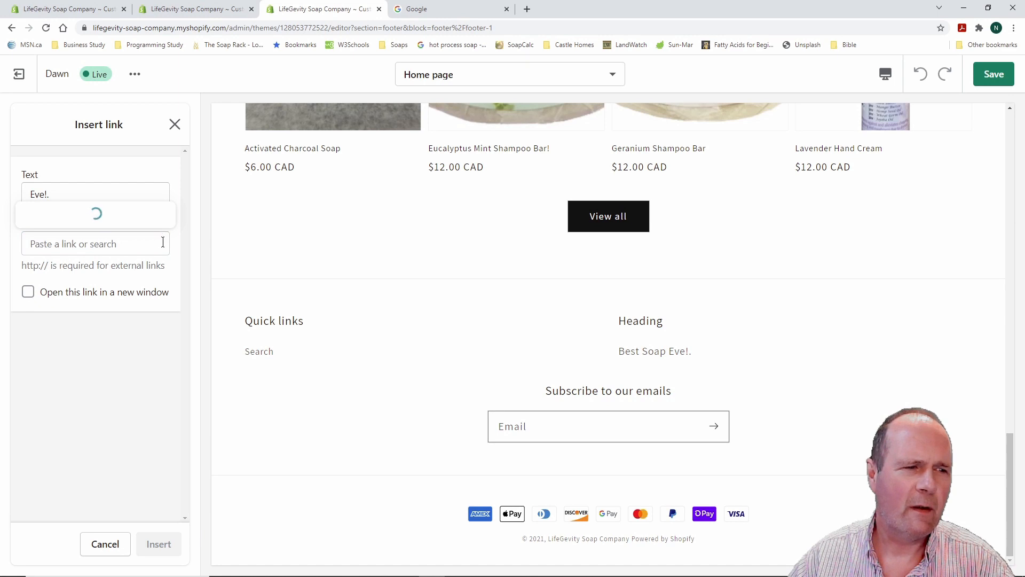
scroll(97, 320, "down", 1)
left_click(88, 288)
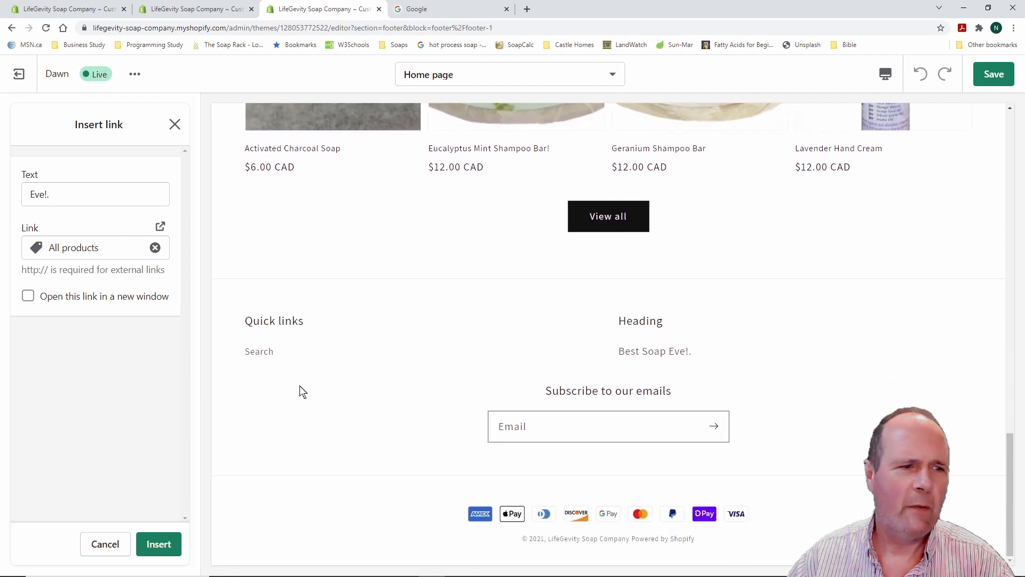
Adjust the link's display text, save the home page, and exit to the Themes page
left_click(45, 193)
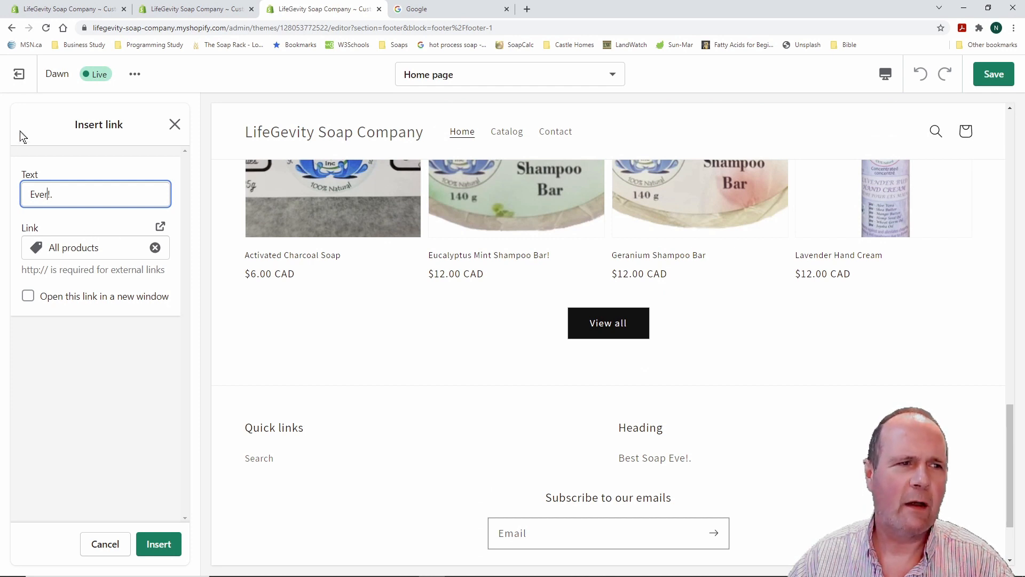
left_click(999, 75)
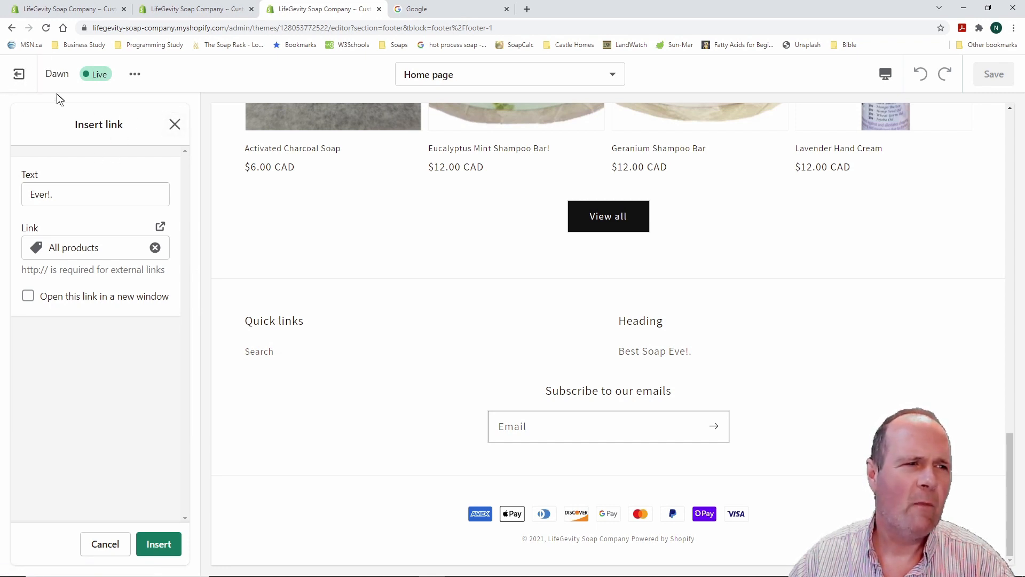
left_click(18, 75)
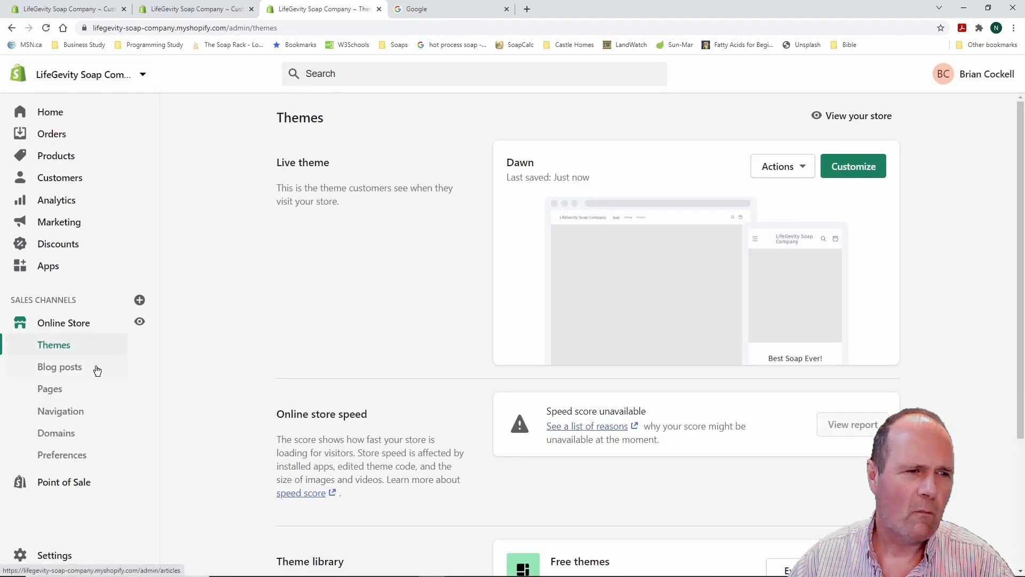
Reopen the Dawn theme editor from the admin Home page and open the Footer section settings
left_click(61, 113)
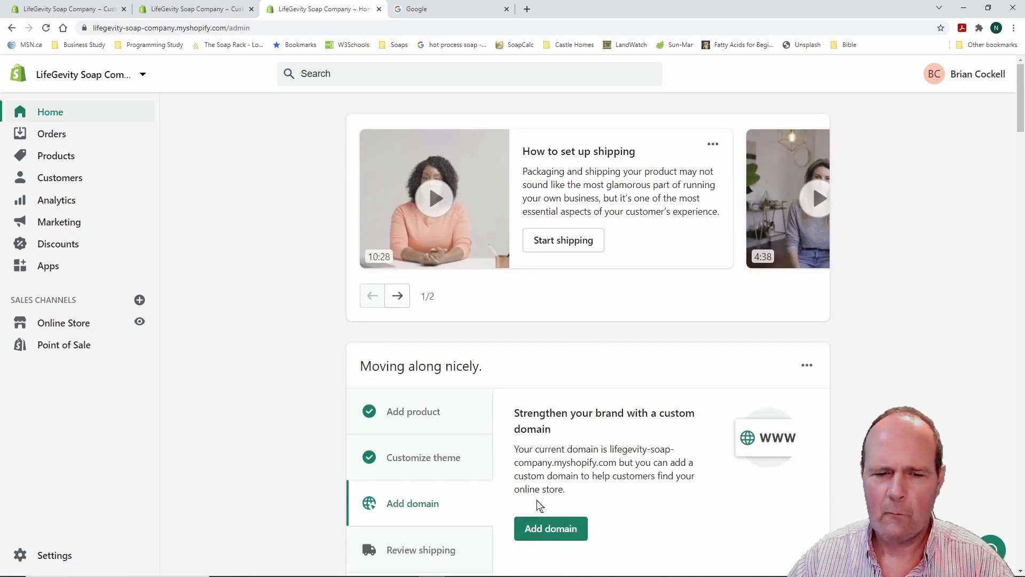
left_click(427, 462)
scroll(426, 461, "down", 1)
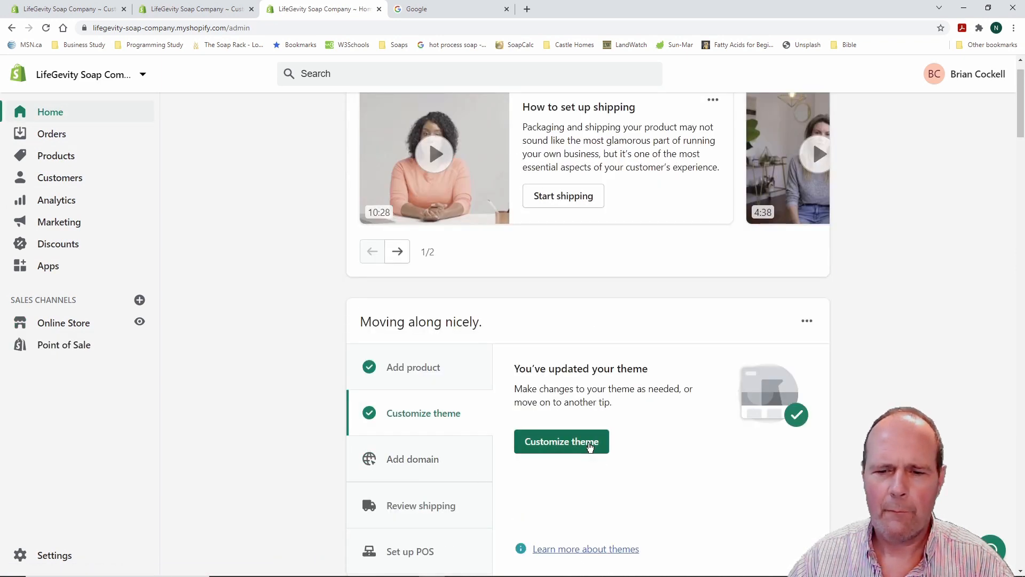
left_click(589, 447)
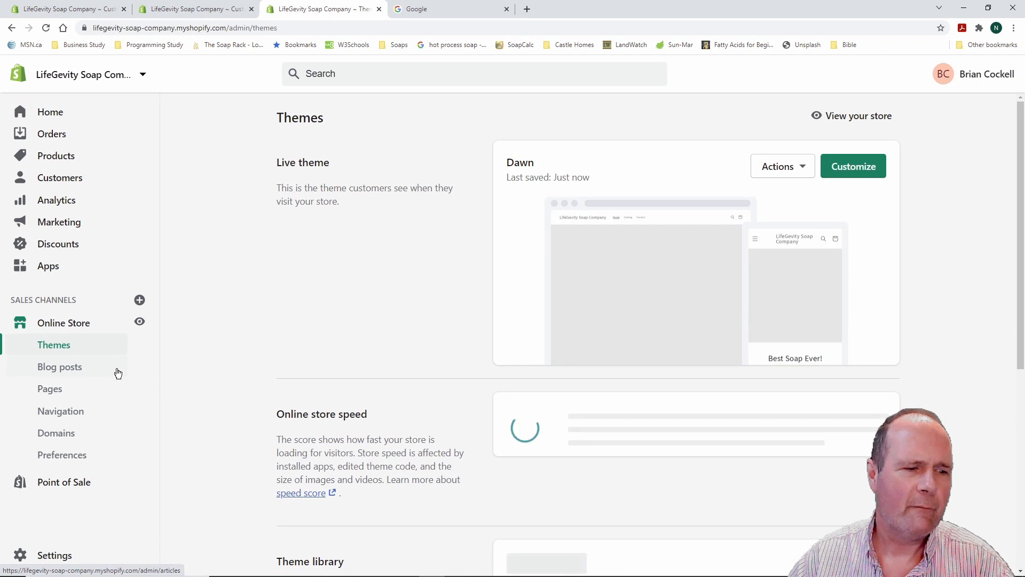
left_click(863, 166)
scroll(143, 389, "down", 3)
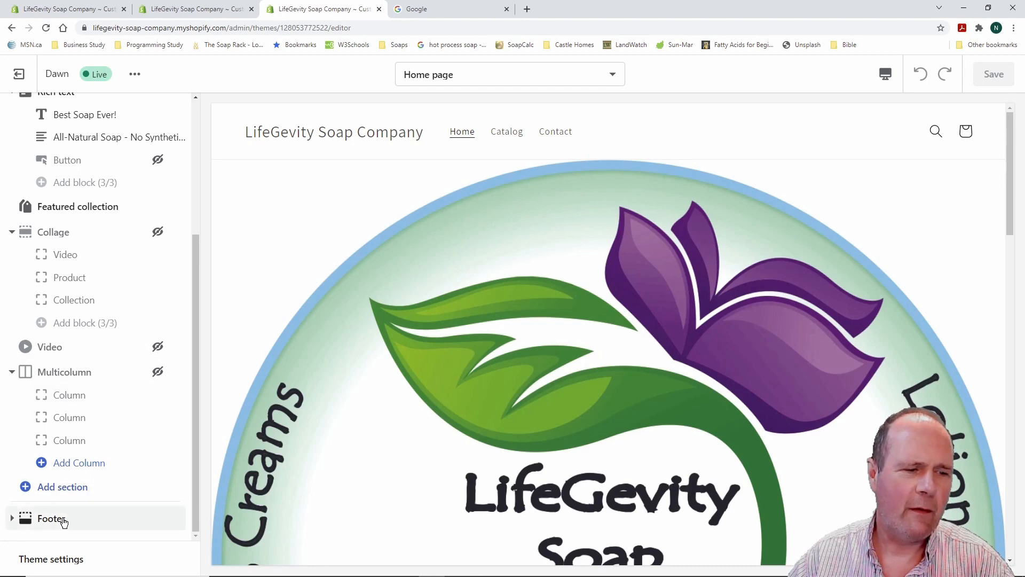
left_click(26, 518)
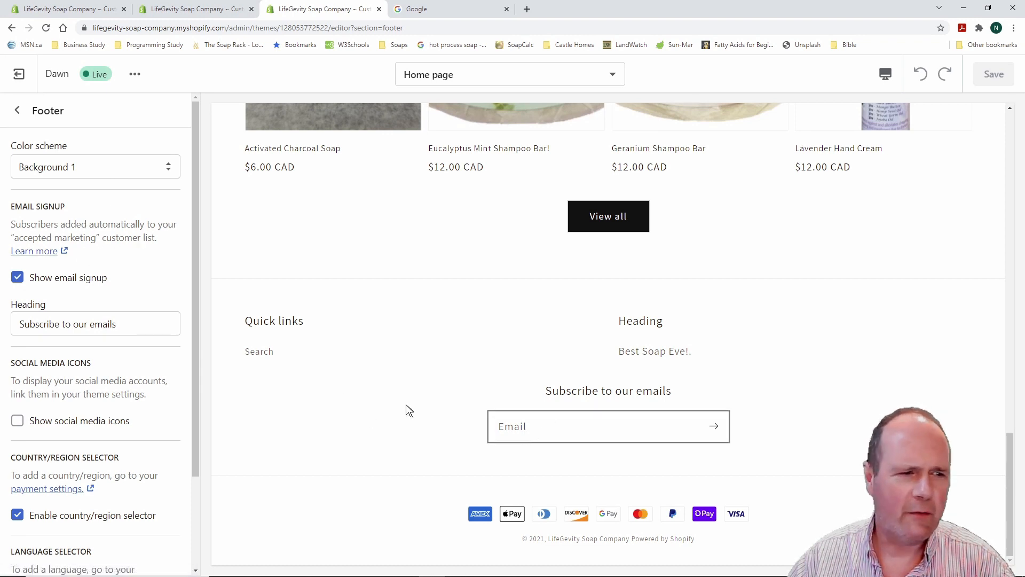
Toggle the footer email signup off and back on, and append ', join our site!' to its heading
left_click(17, 278)
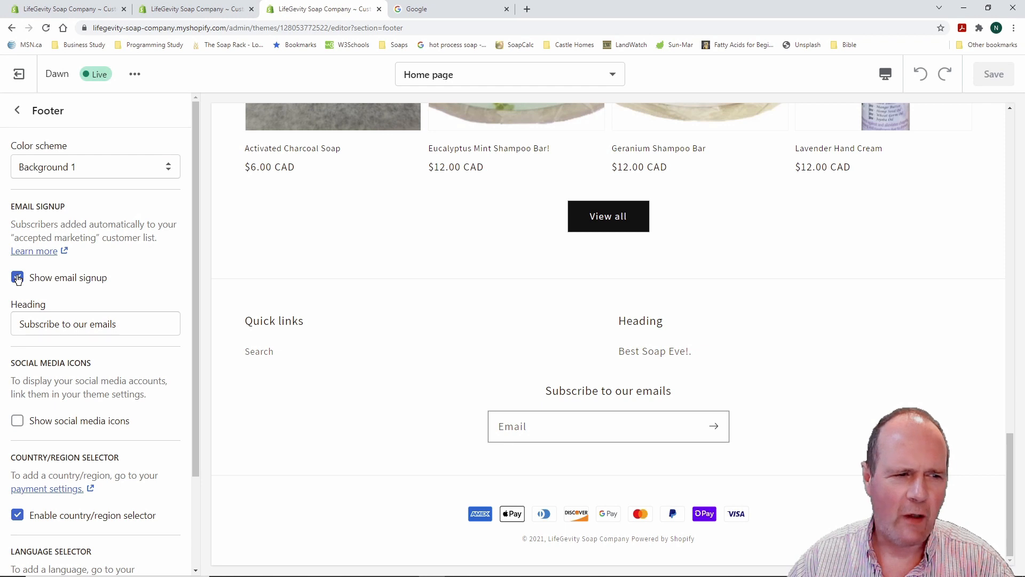
left_click(17, 277)
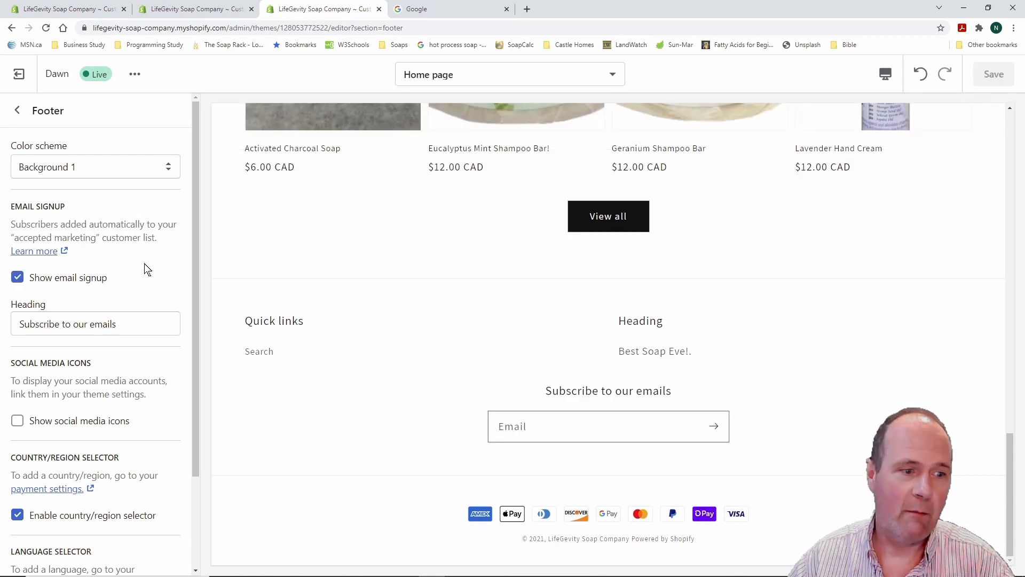
scroll(148, 269, "down", 2)
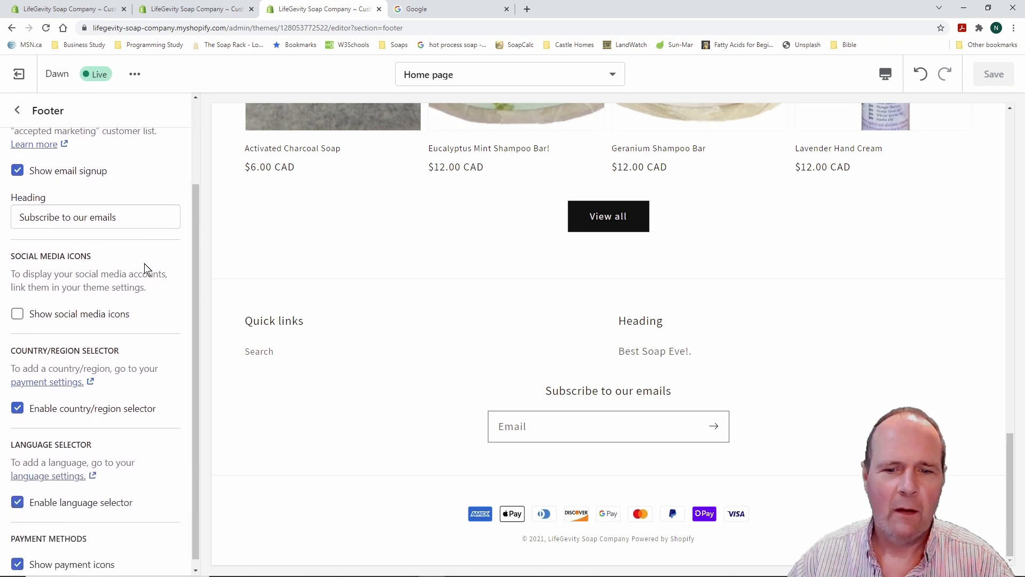
left_click(120, 217)
type(",")
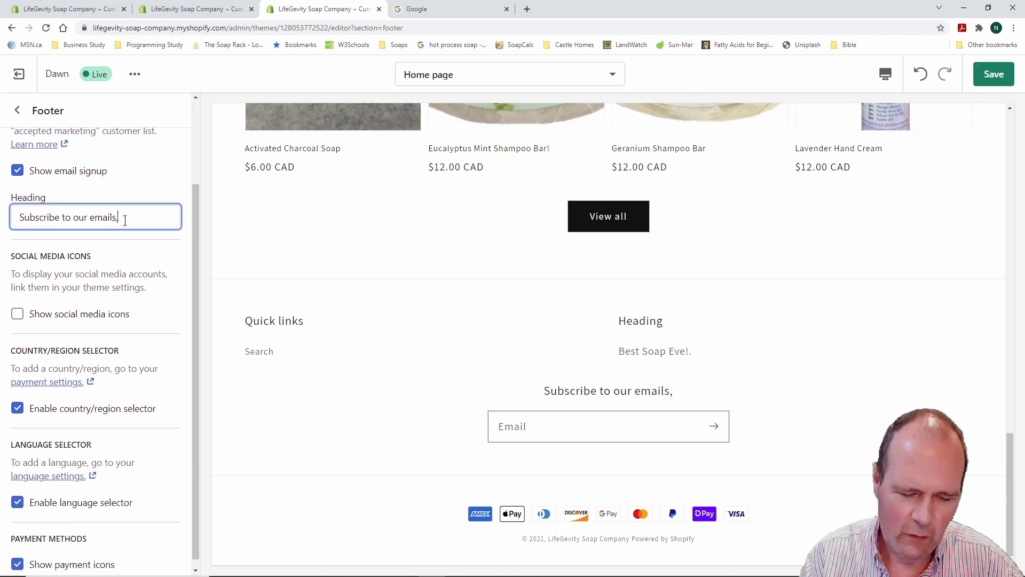
type(" join ")
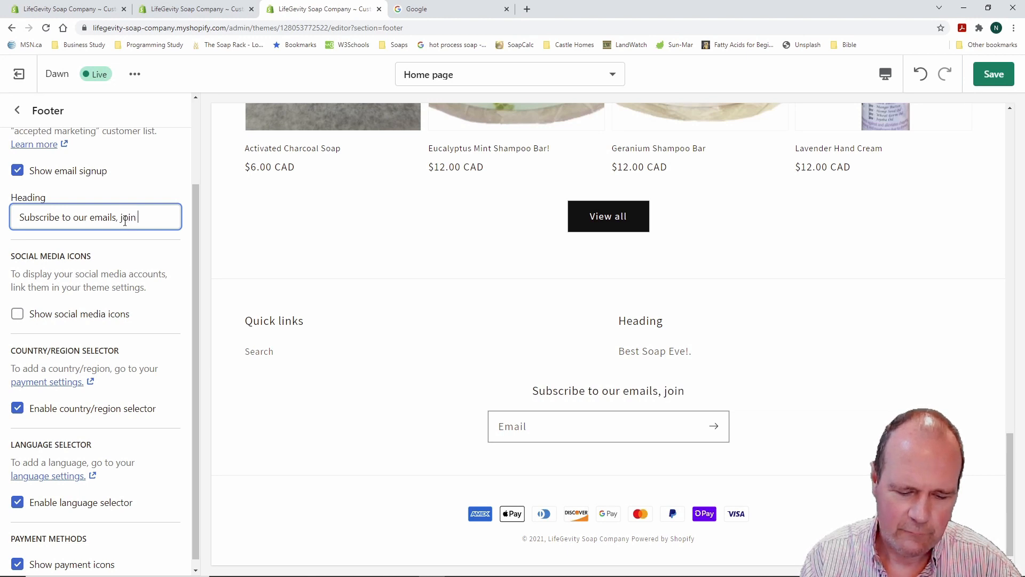
type("our site")
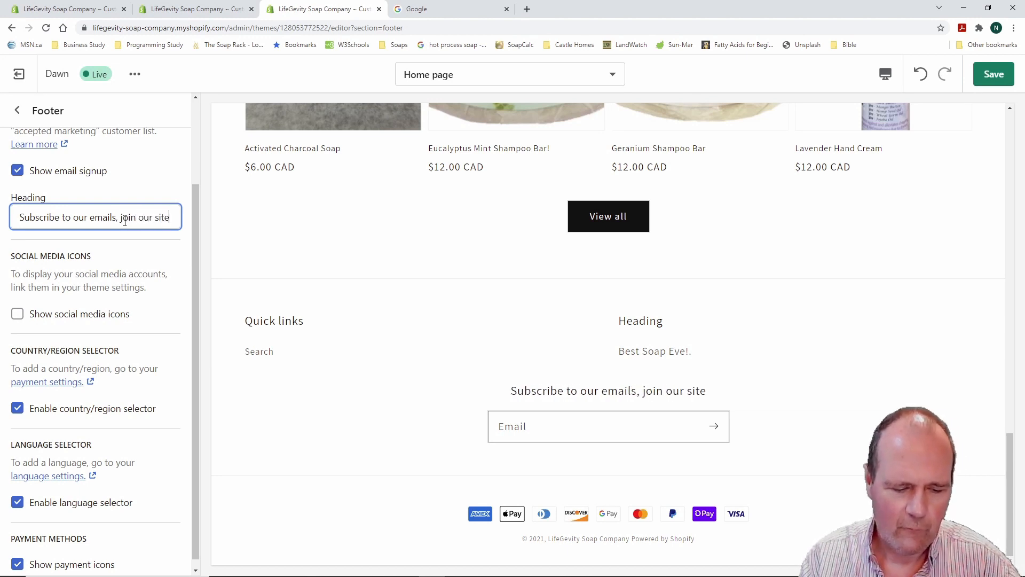
type("!")
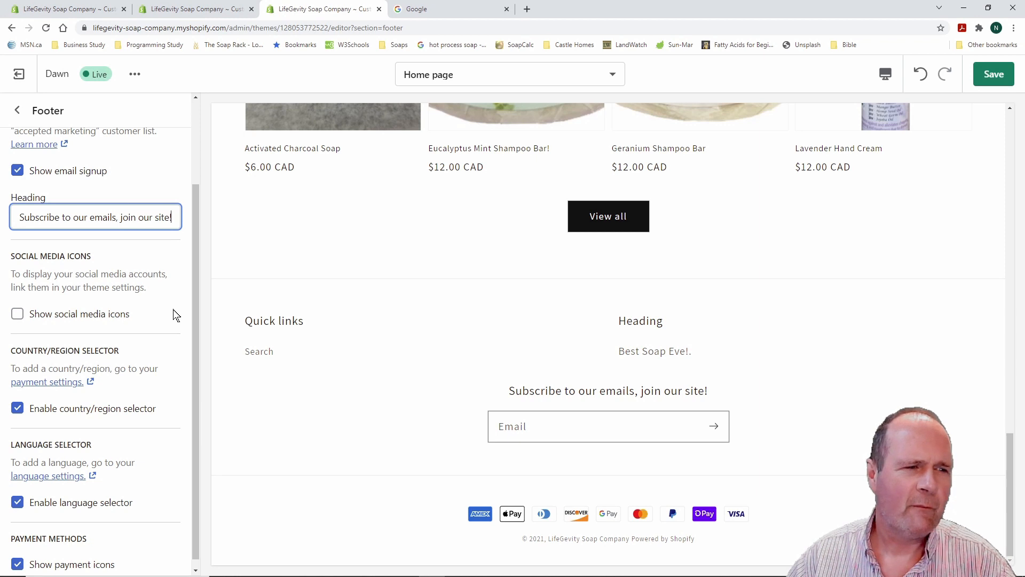
Turn on Show social media icons in the footer
scroll(171, 291, "down", 1)
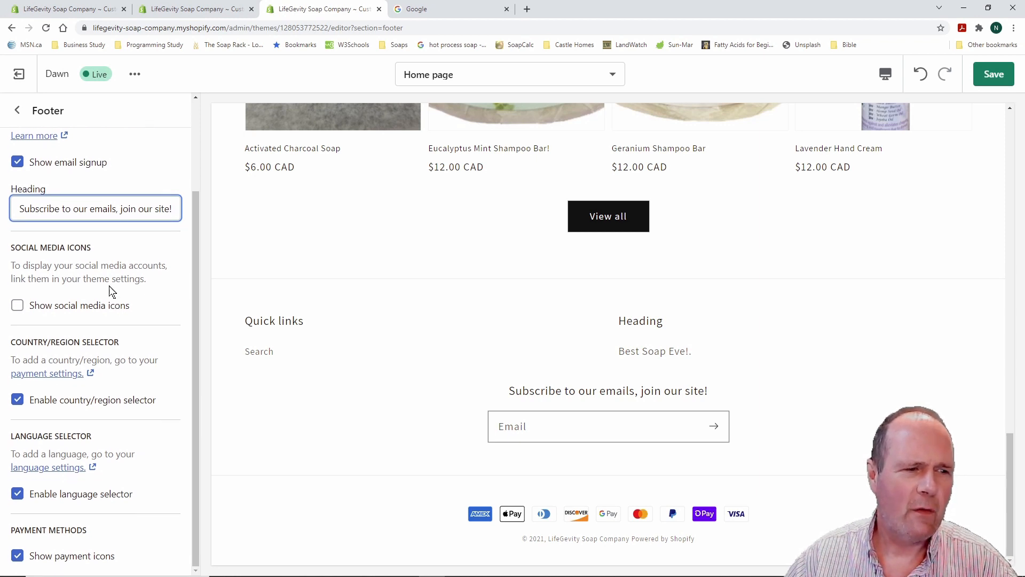
left_click(18, 305)
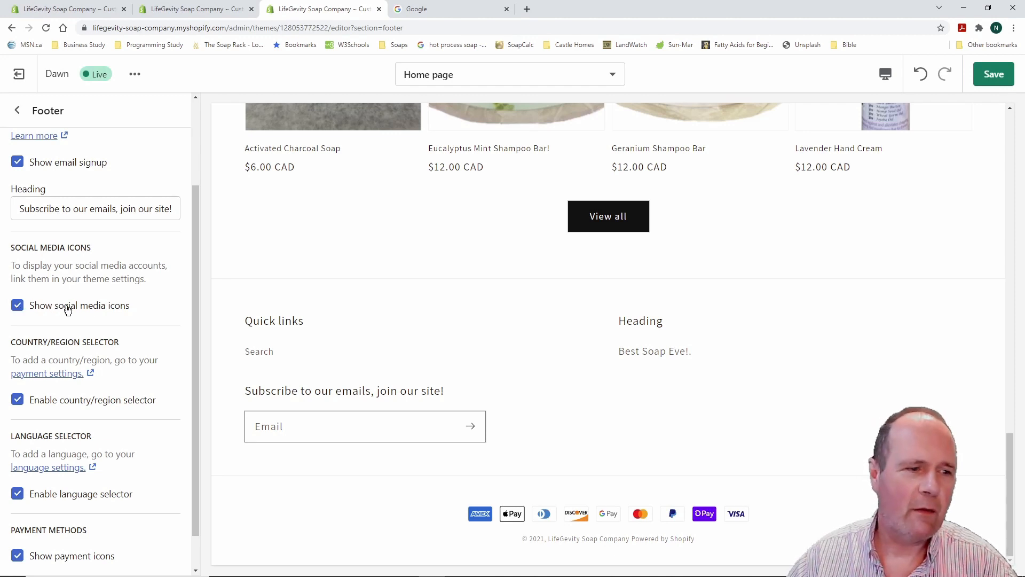
scroll(139, 334, "down", 1)
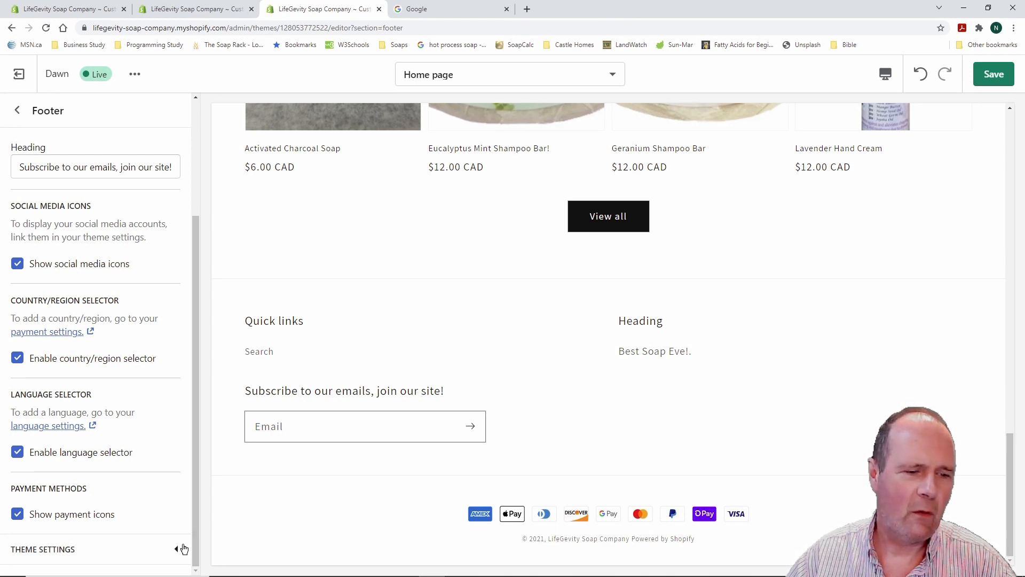
left_click_drag(195, 513, 192, 373)
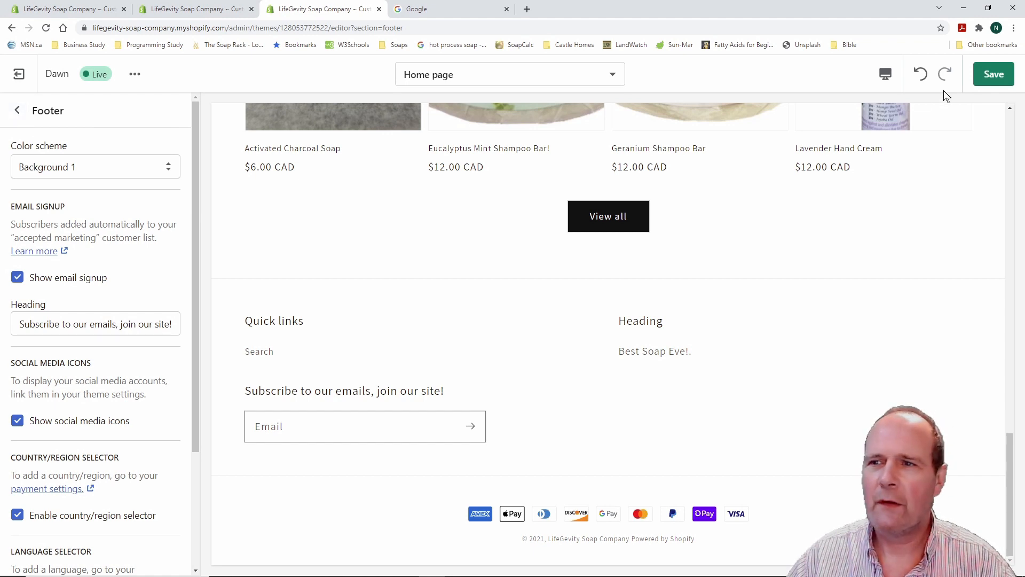
Save the Dawn theme footer edits and scroll the Home page preview from the sections list
left_click(992, 76)
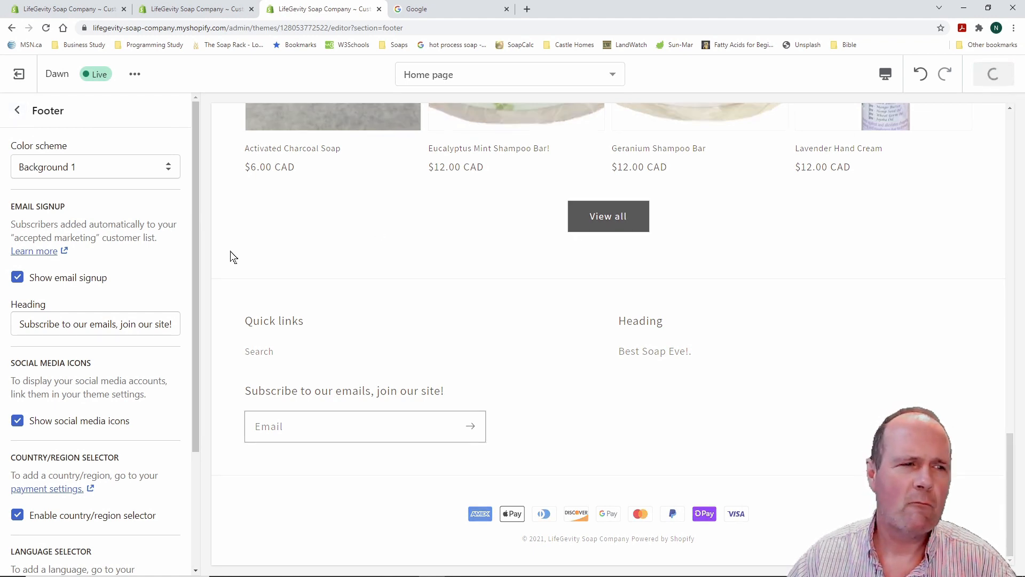
left_click(18, 113)
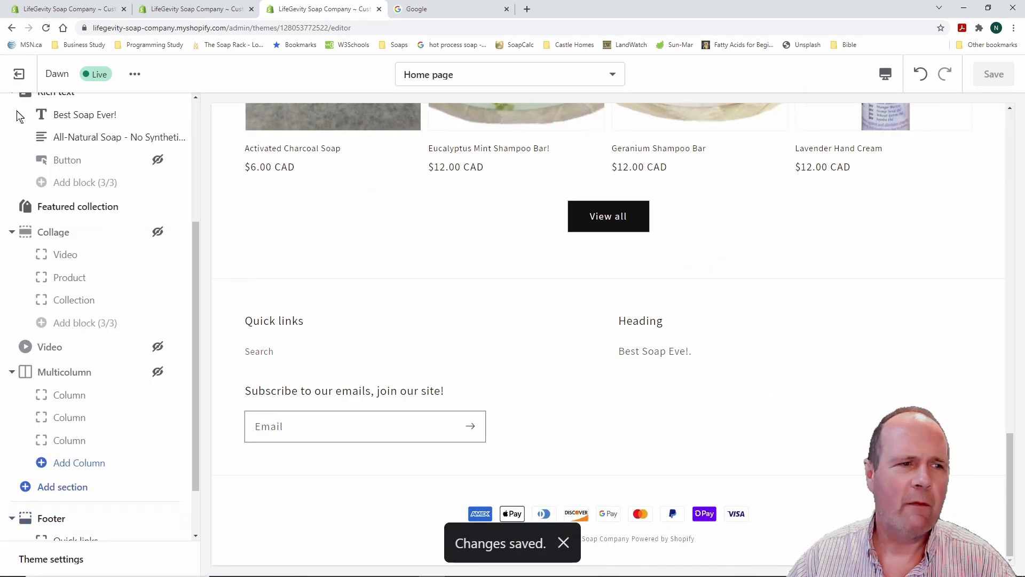
scroll(136, 362, "up", 4)
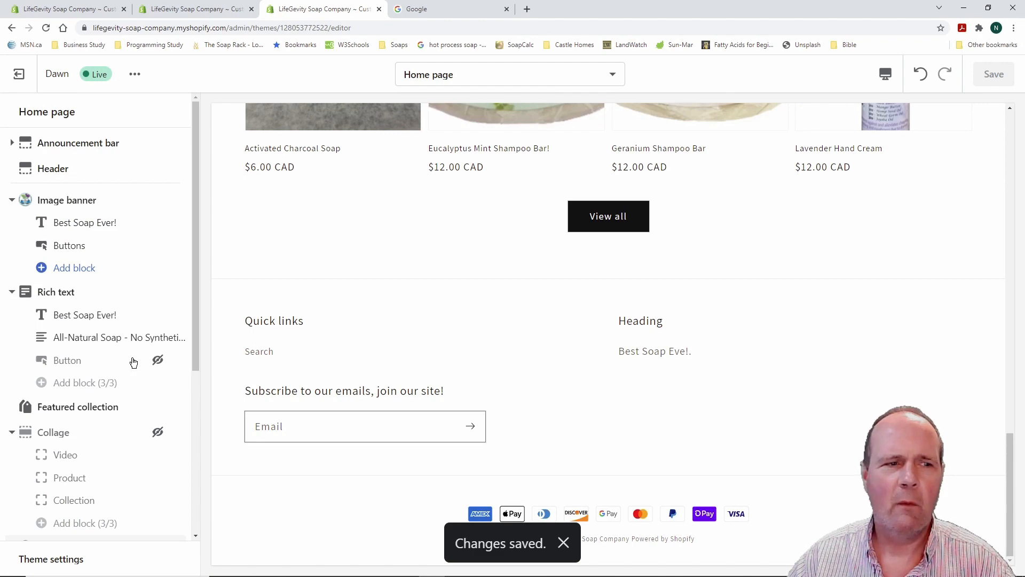
scroll(471, 368, "up", 4)
scroll(471, 368, "up", 10)
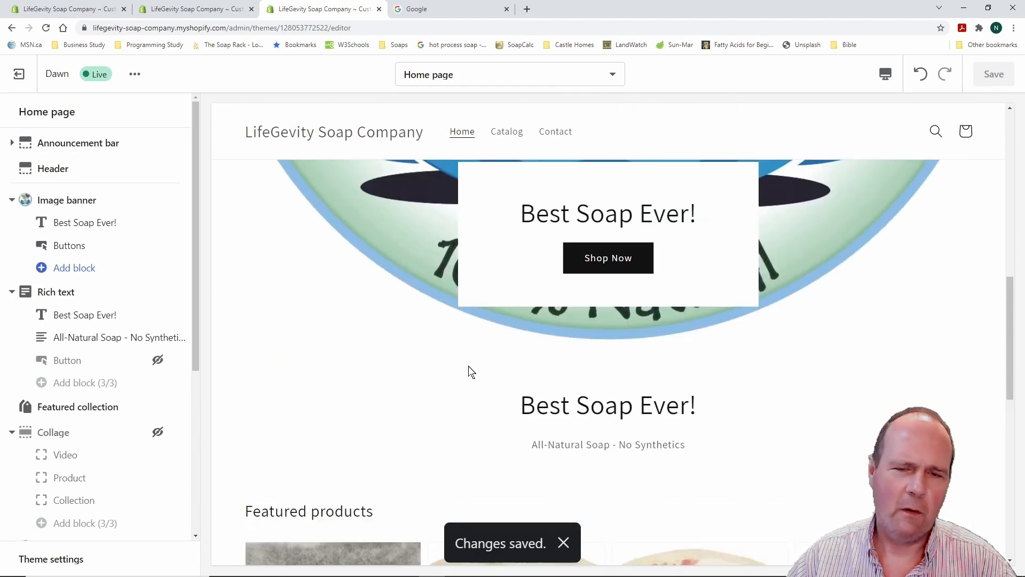
scroll(354, 380, "up", 5)
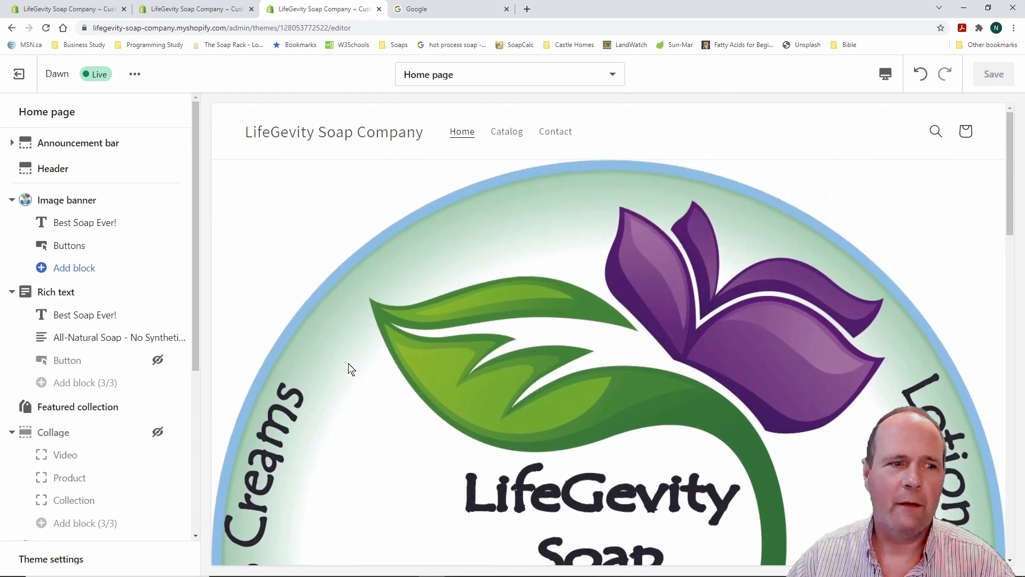
scroll(323, 310, "down", 2)
scroll(350, 308, "down", 12)
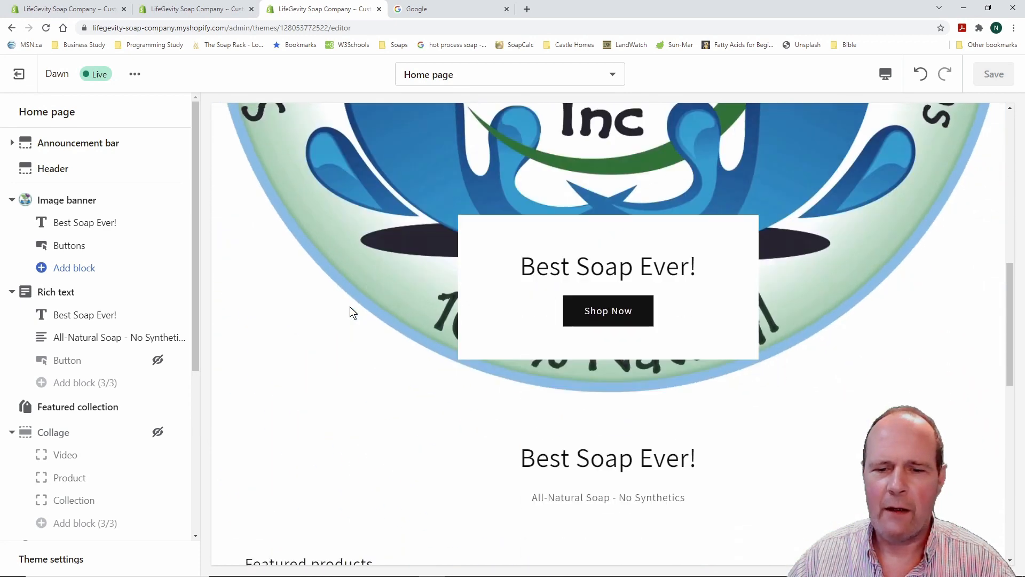
scroll(350, 307, "down", 4)
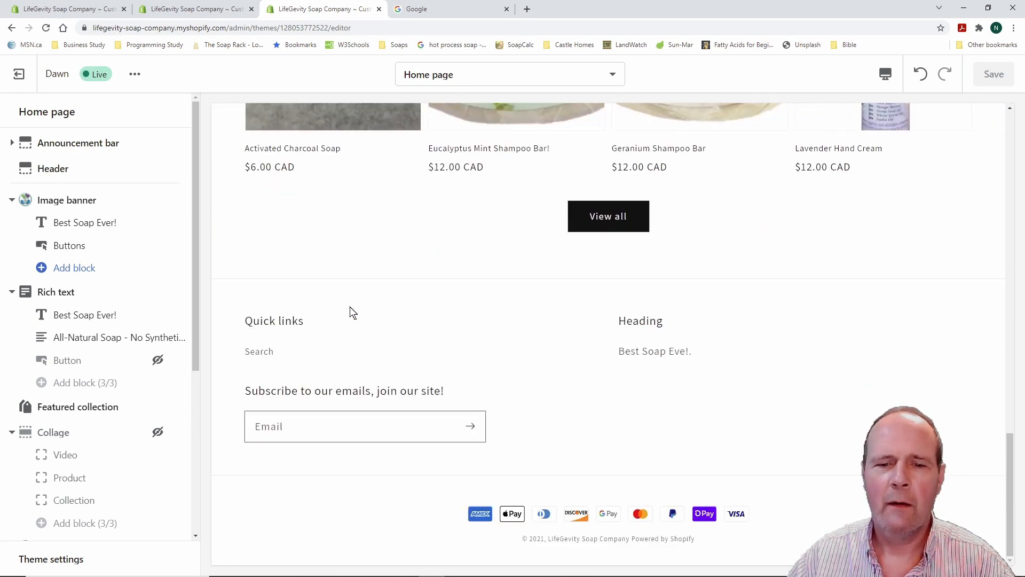
scroll(430, 332, "up", 12)
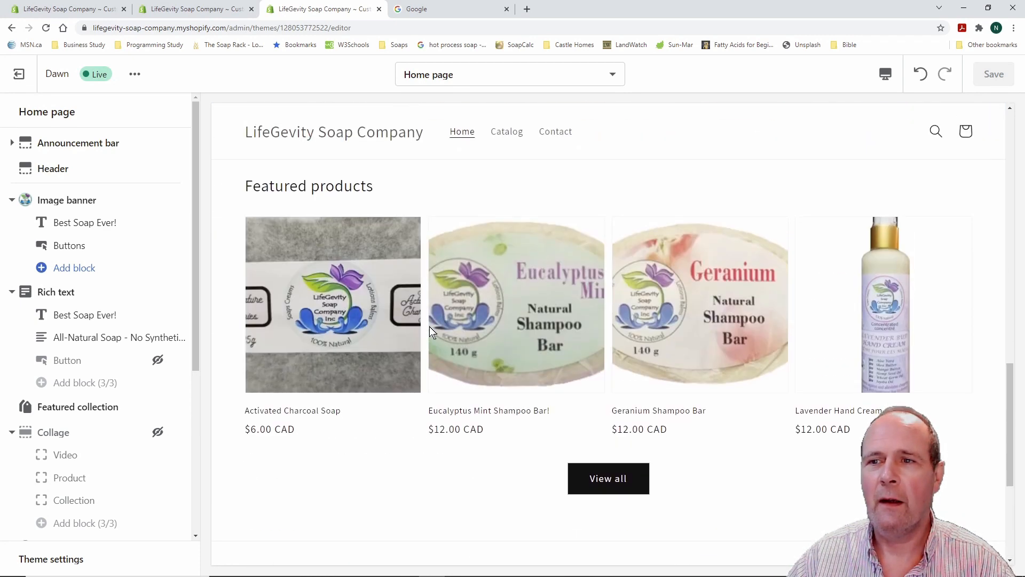
scroll(430, 327, "up", 6)
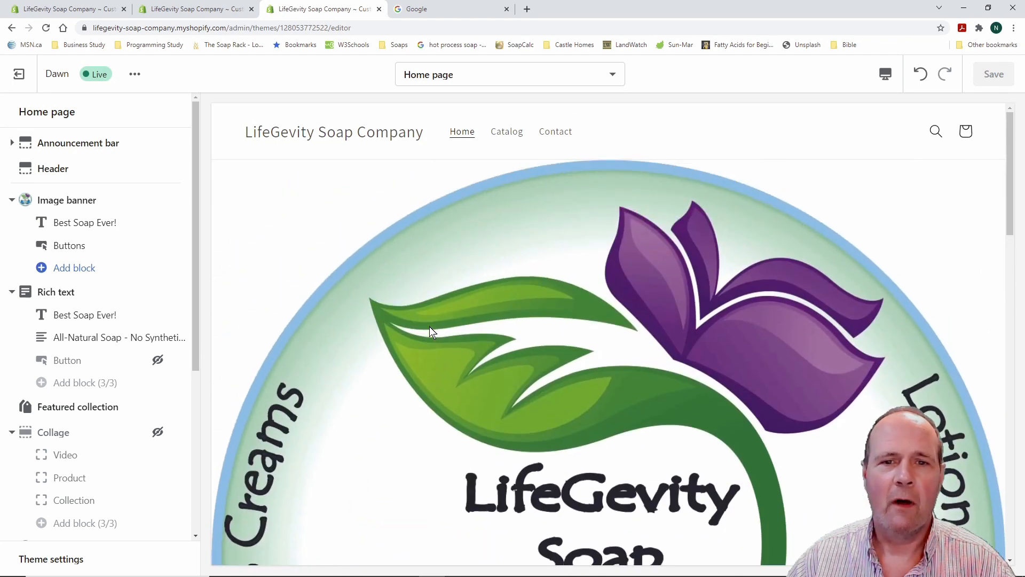
Scroll the preview back to the LifeGevity logo banner and open the device-size preview dropdown
left_click(886, 75)
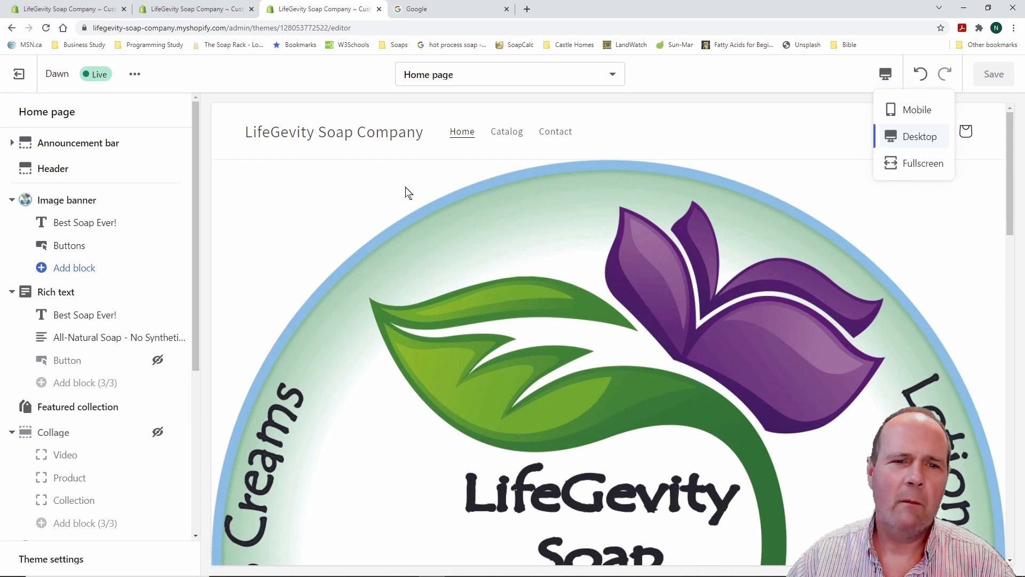
left_click(367, 192)
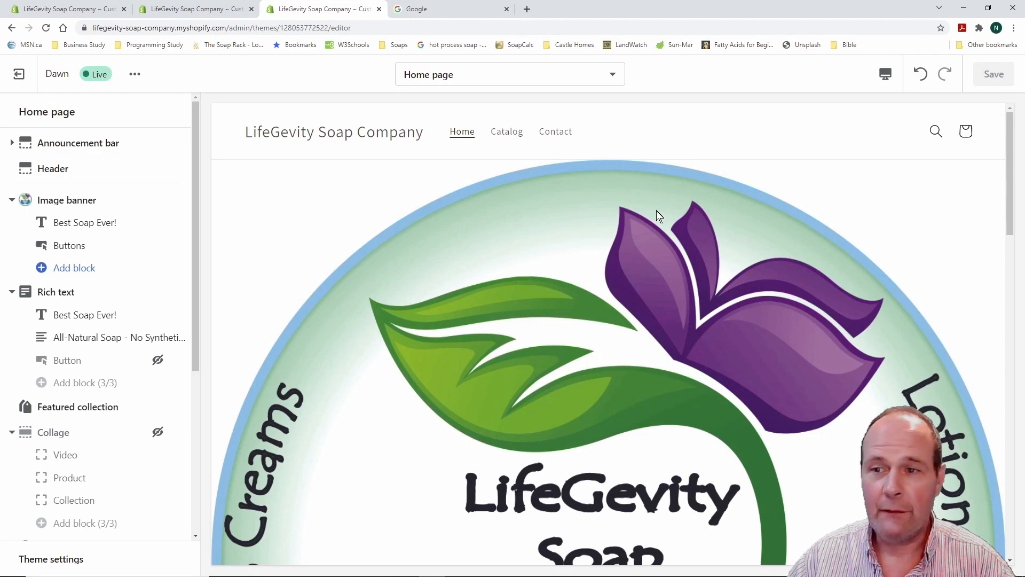
scroll(655, 210, "down", 15)
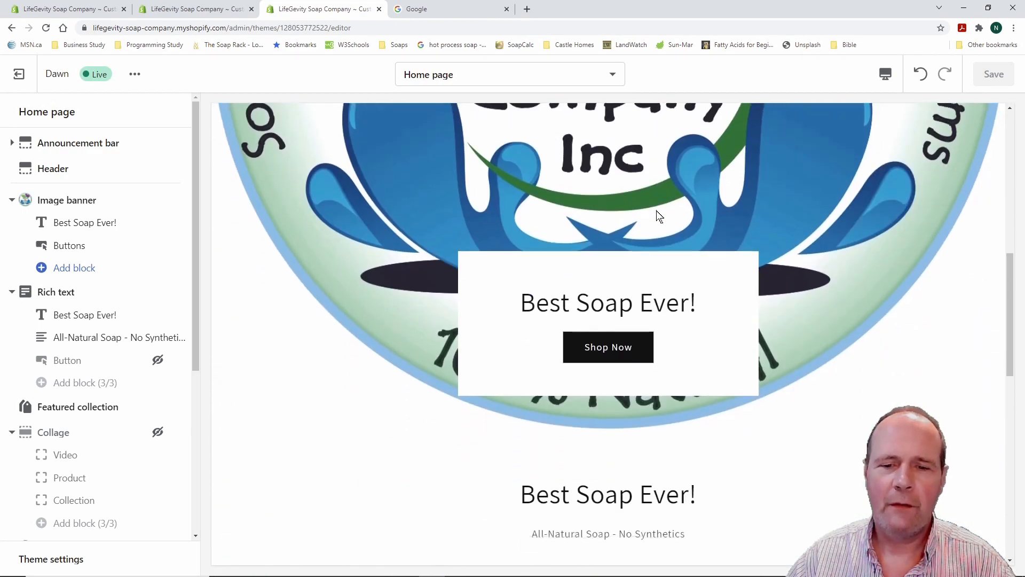
scroll(656, 210, "down", 4)
scroll(655, 210, "up", 20)
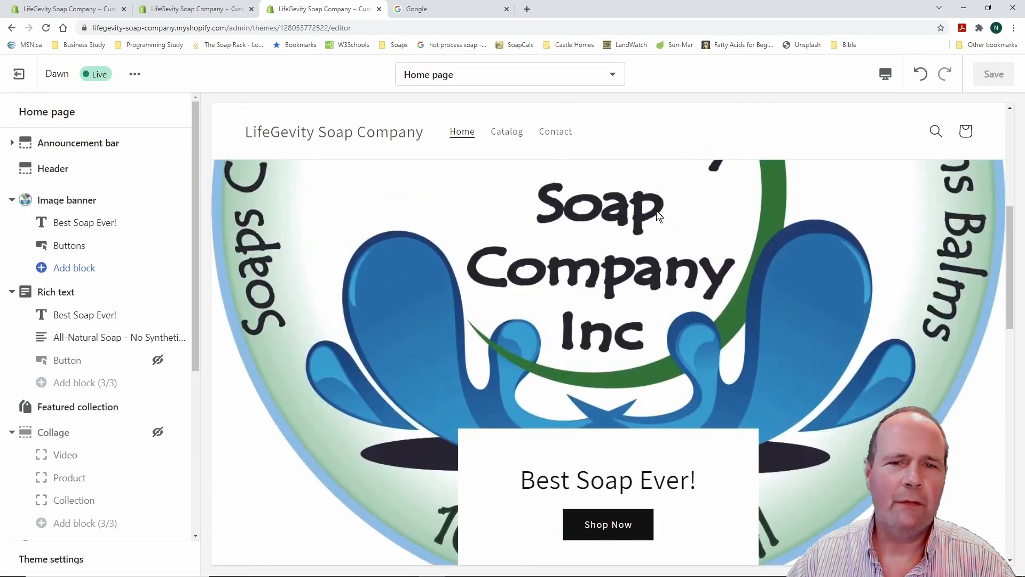
scroll(656, 215, "up", 2)
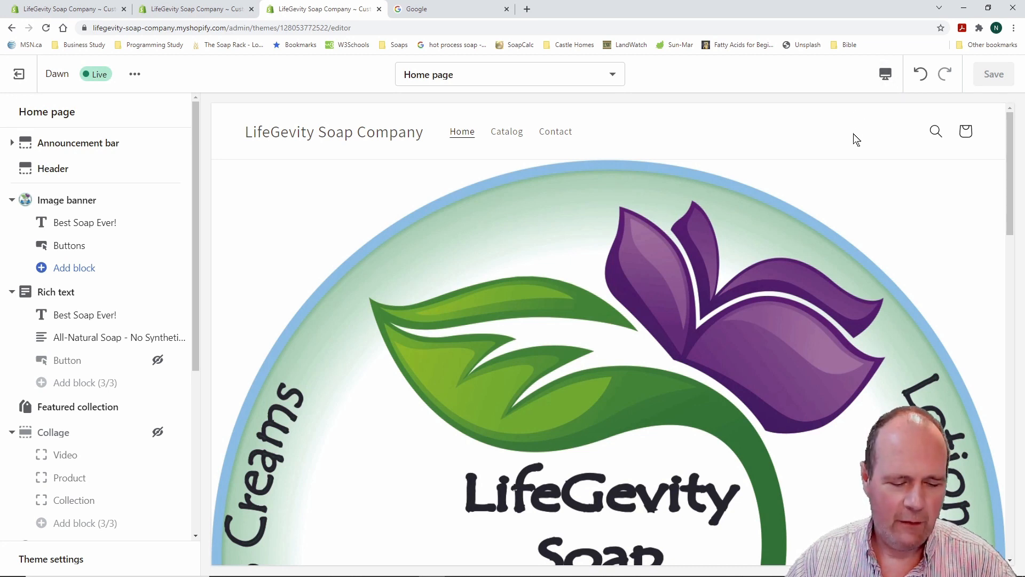
left_click_drag(866, 56, 908, 91)
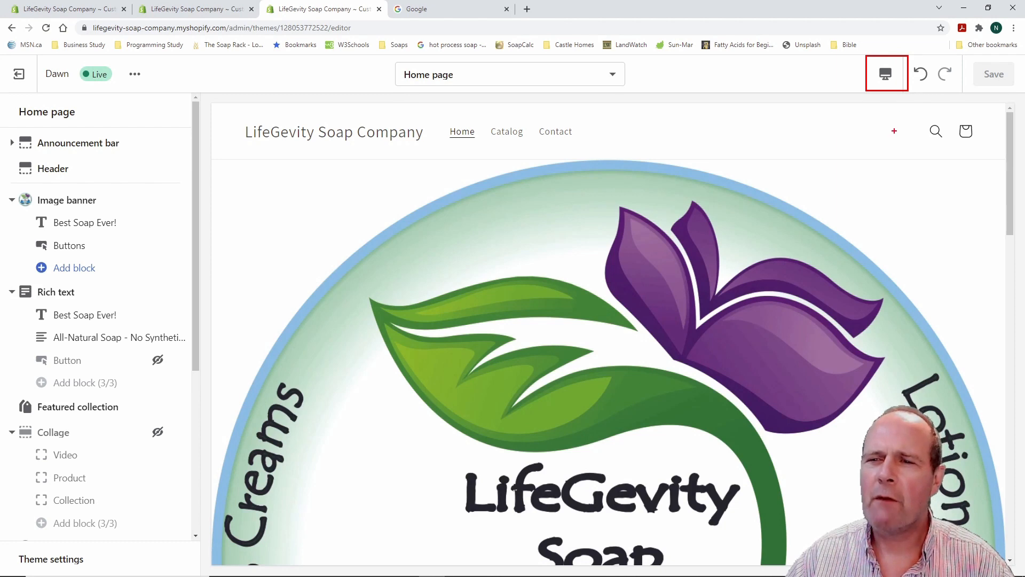
left_click(887, 78)
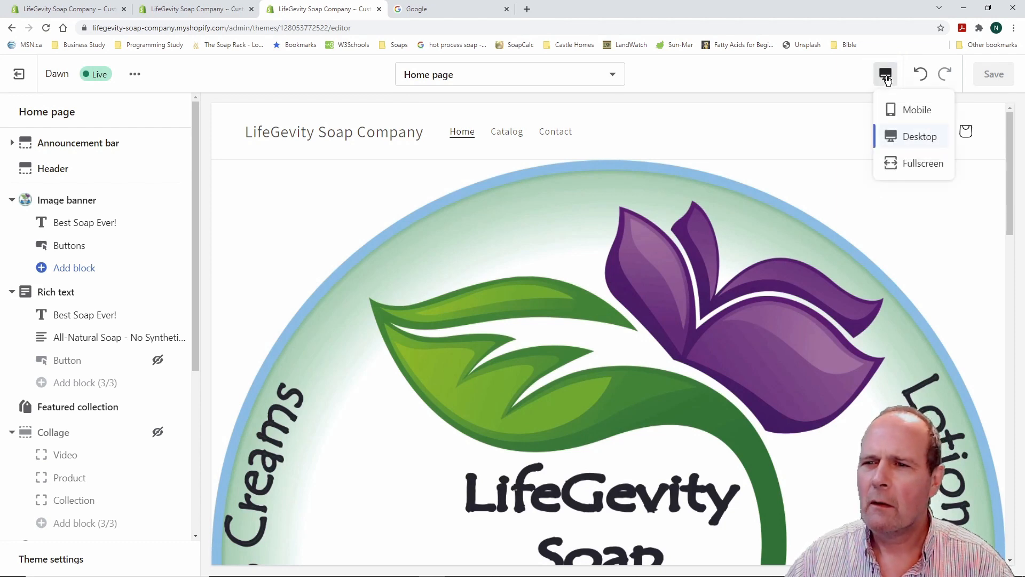
Switch the preview to Mobile and scroll through the logo banner, Shop Now button and Featured products
left_click(918, 110)
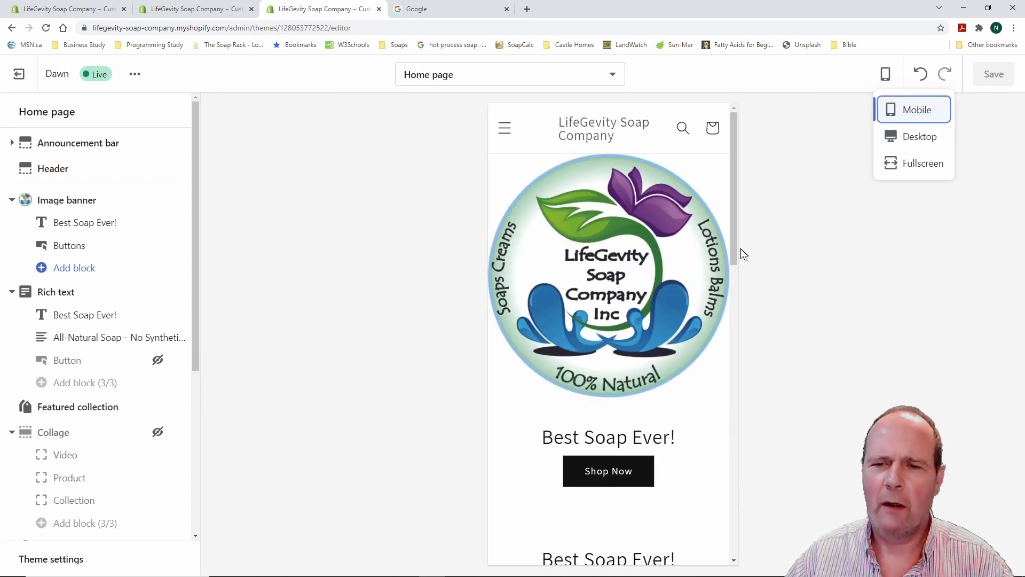
left_click_drag(735, 226, 726, 193)
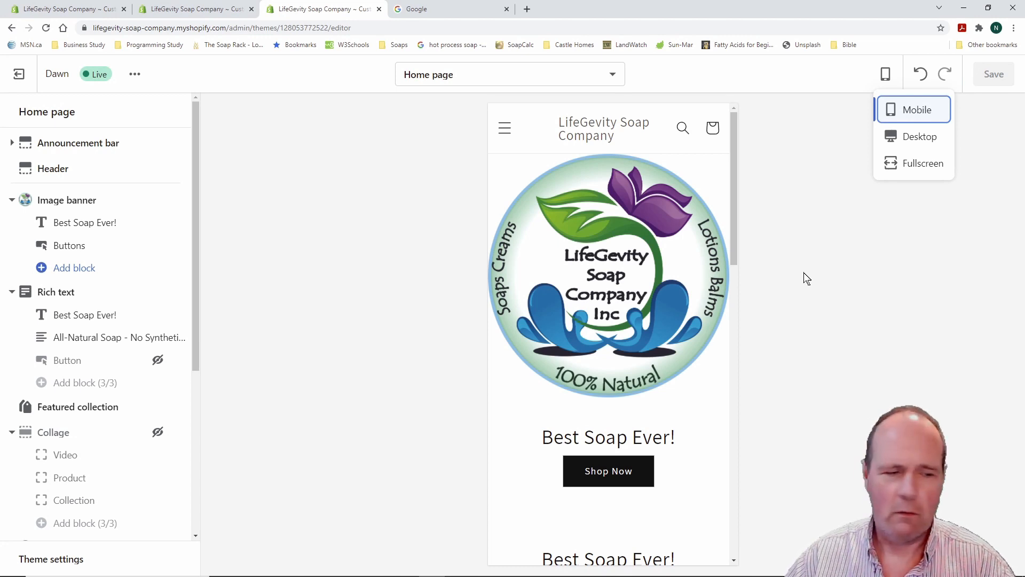
scroll(680, 270, "down", 5)
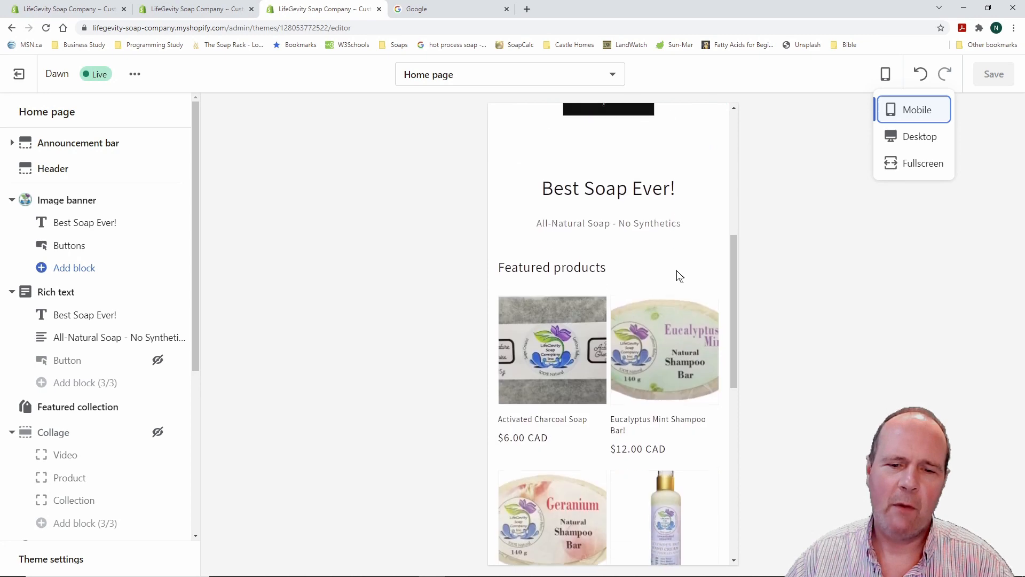
scroll(678, 276, "down", 8)
scroll(677, 276, "up", 7)
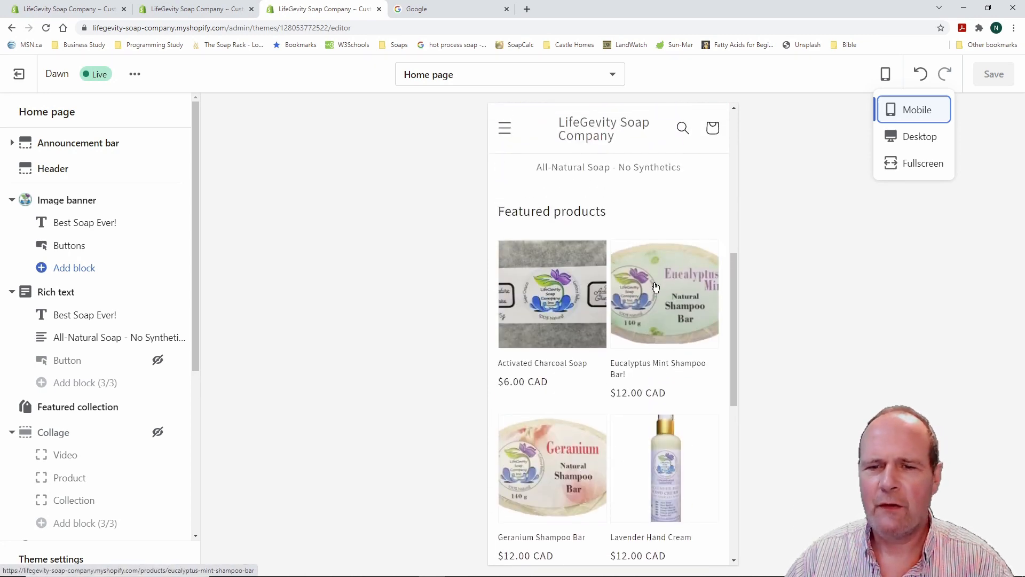
scroll(655, 287, "up", 6)
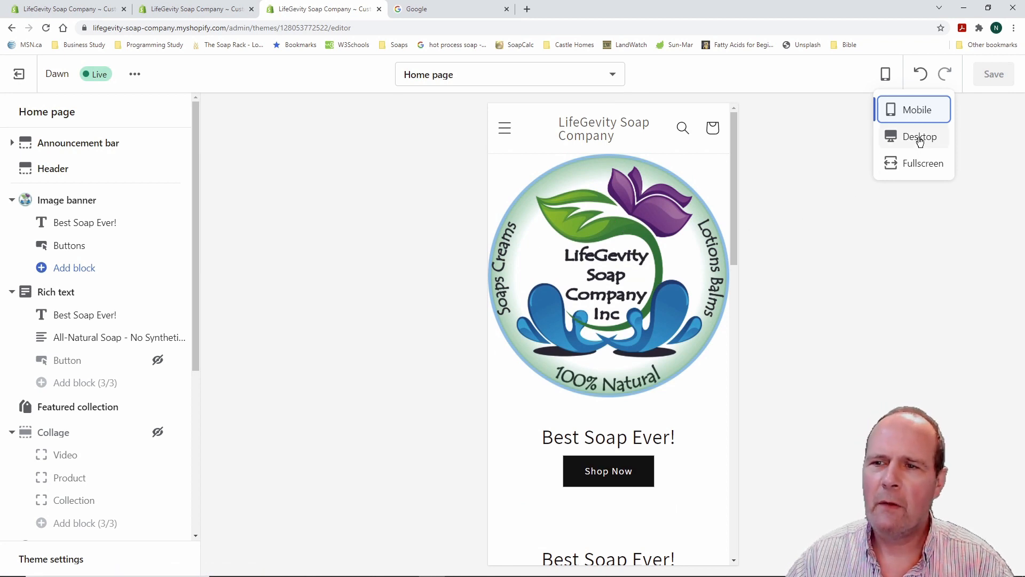
Preview the home page in fullscreen and scroll through it
left_click(921, 163)
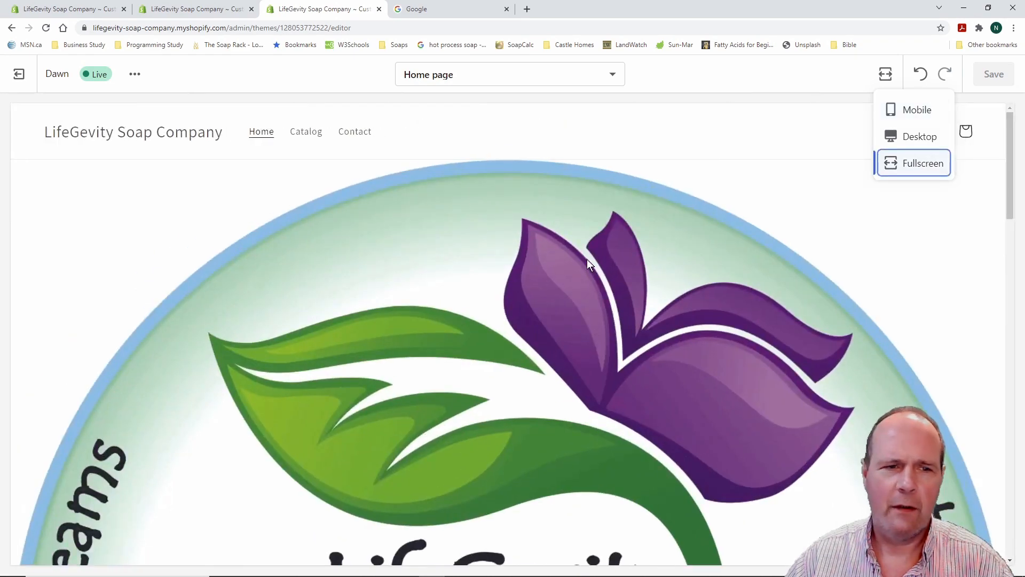
scroll(598, 260, "down", 3)
scroll(609, 263, "down", 15)
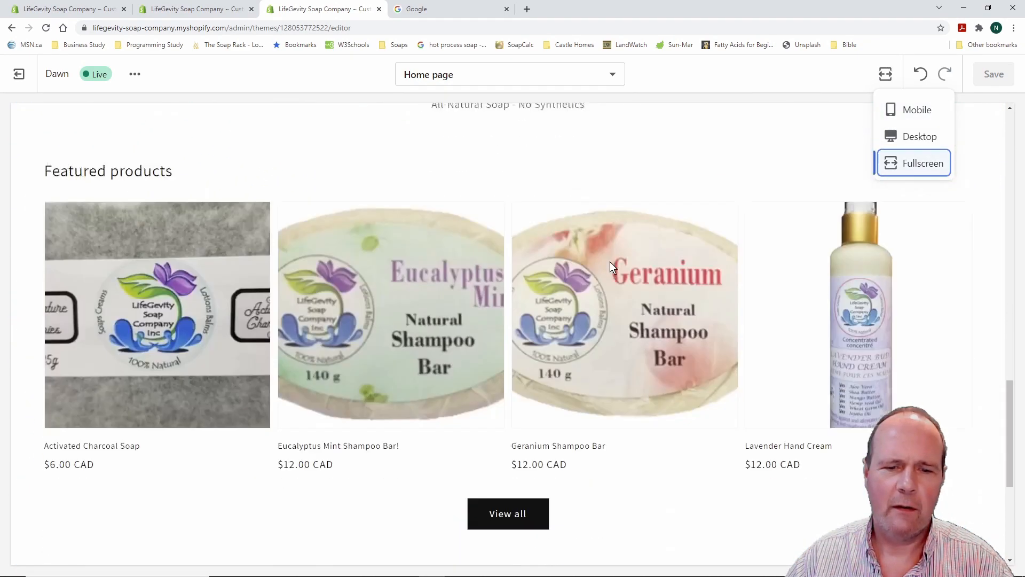
scroll(612, 267, "up", 15)
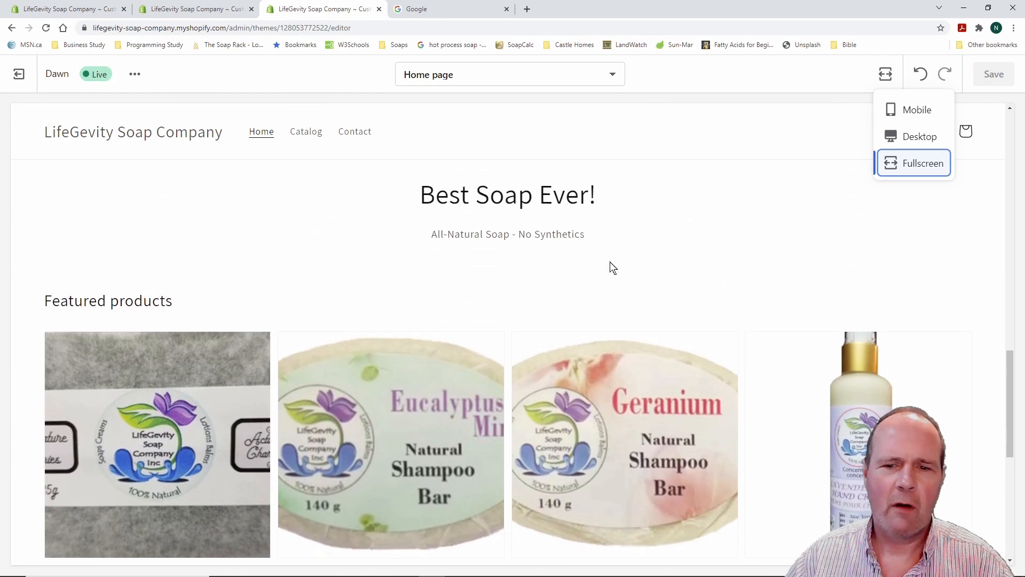
scroll(612, 267, "up", 6)
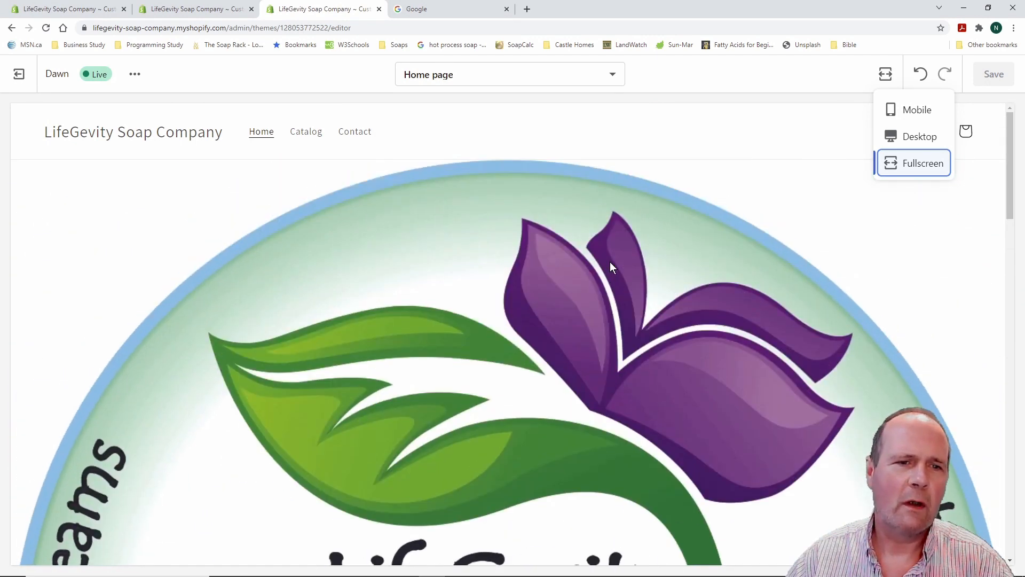
Switch the preview back to Desktop layout beside the sections list
left_click(918, 138)
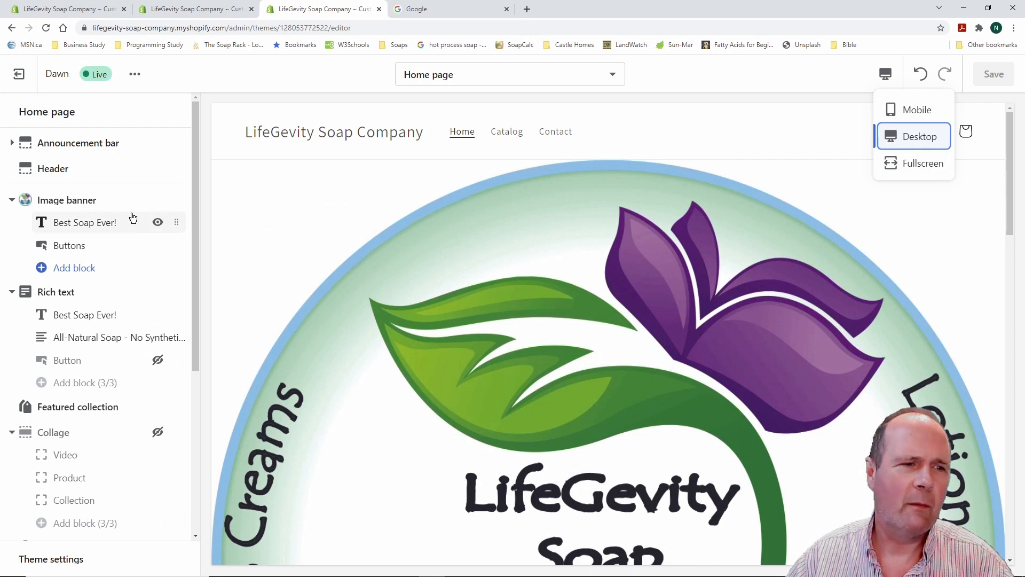
left_click(267, 189)
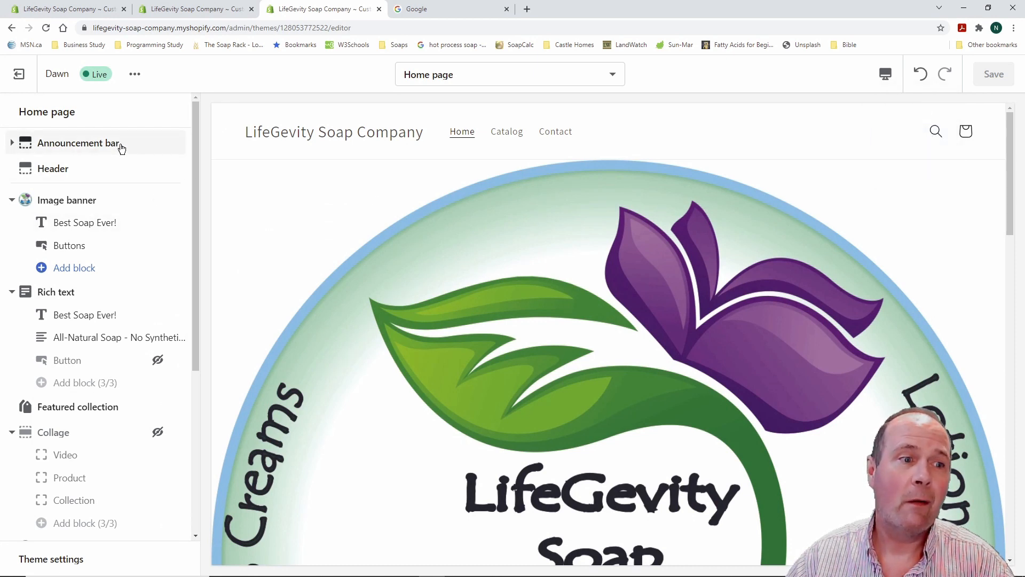
scroll(175, 242, "down", 5)
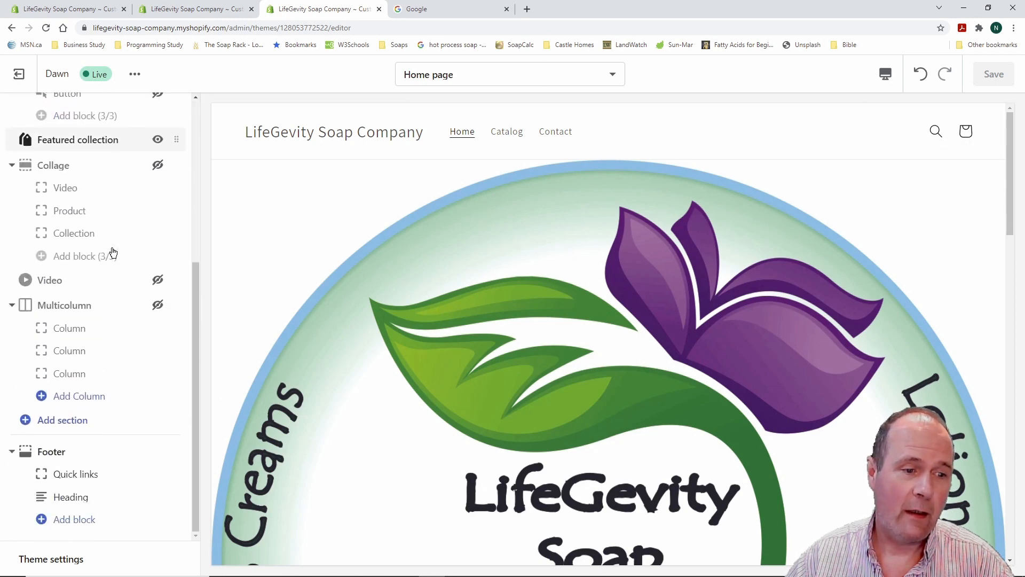
scroll(112, 252, "up", 5)
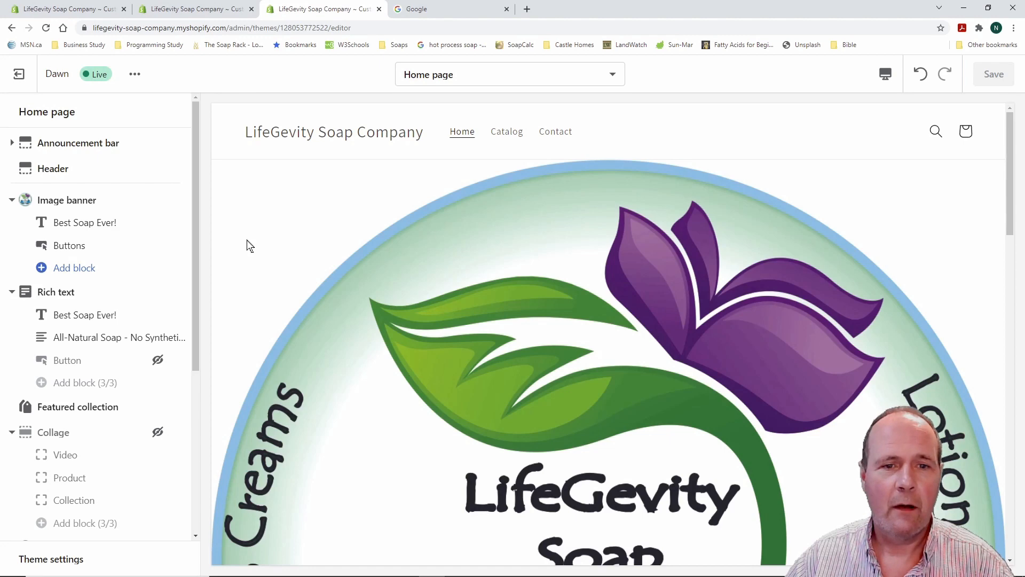
Exit to the Themes page and check the Dawn theme's Actions menu
left_click(18, 75)
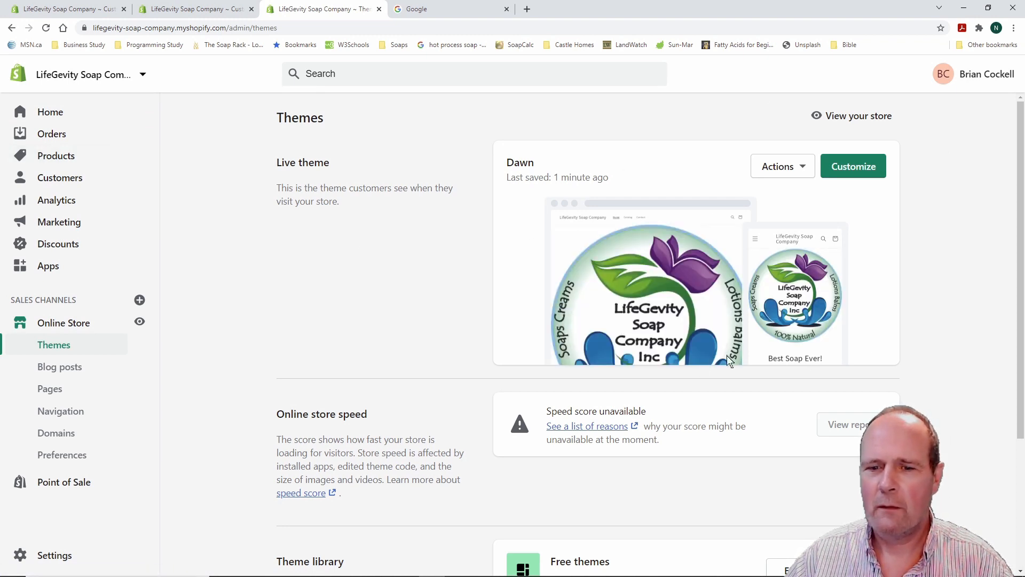
left_click(803, 168)
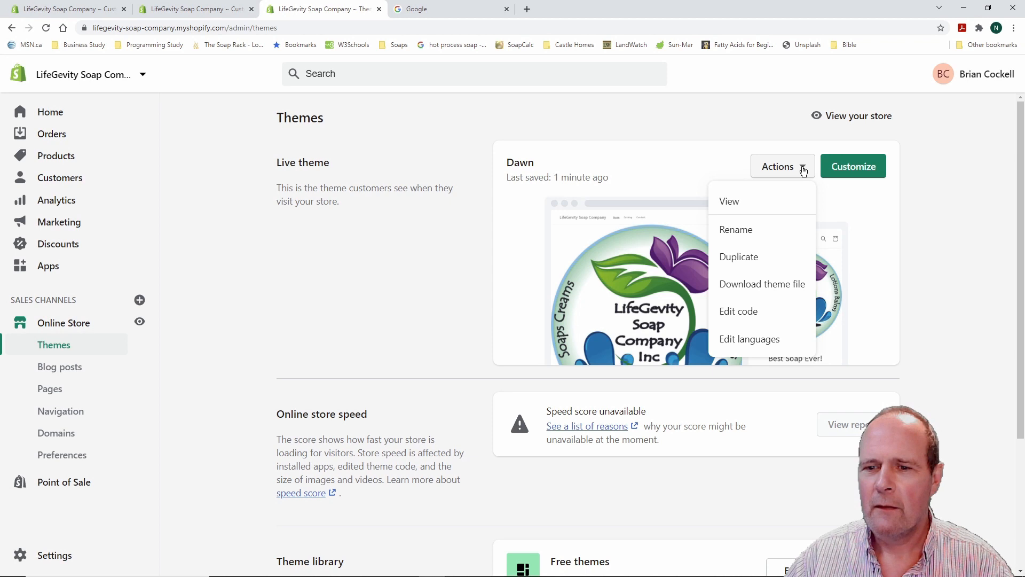
left_click(803, 169)
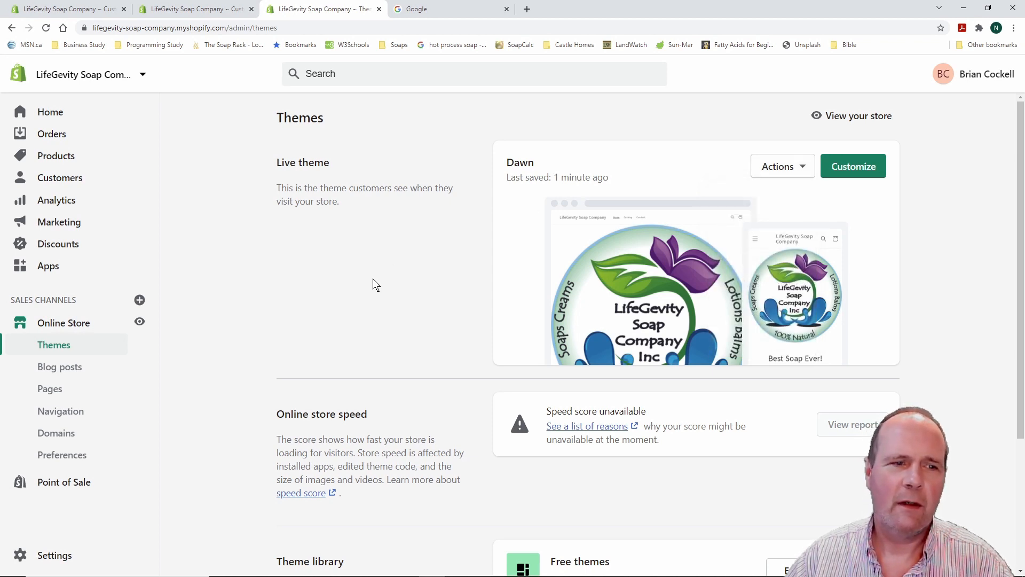
scroll(222, 239, "down", 3)
scroll(222, 239, "up", 3)
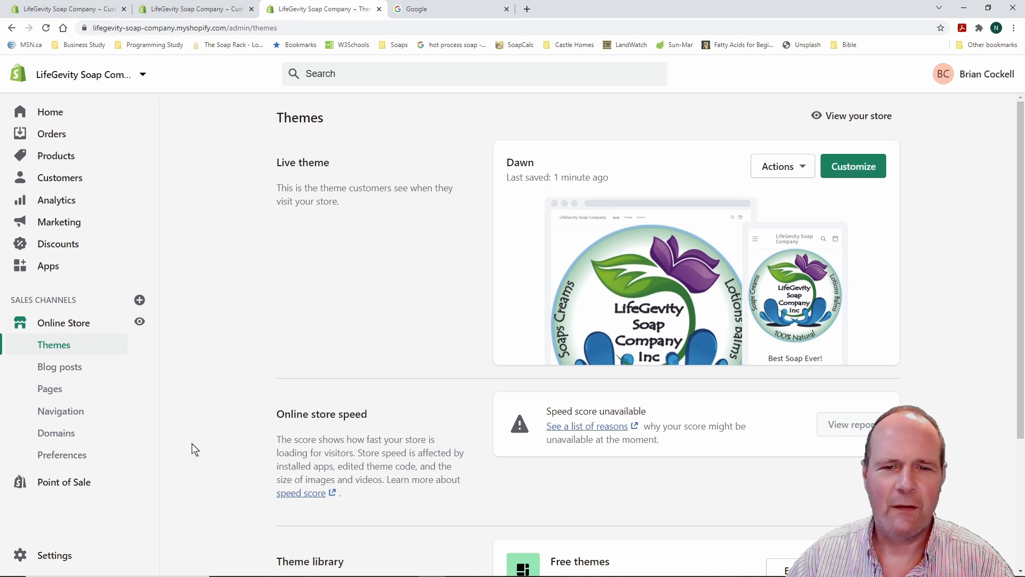
Reload the Online Store themes overview, then go to Blog posts
left_click(207, 324)
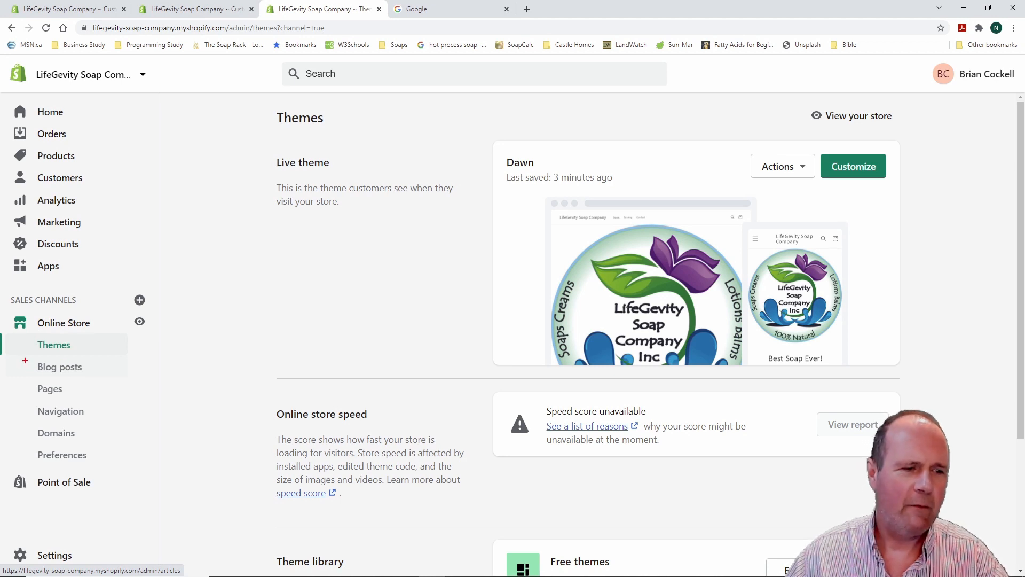
mouse_move(25, 356)
left_mouse_down()
mouse_move(92, 417)
mouse_move(113, 464)
left_mouse_up()
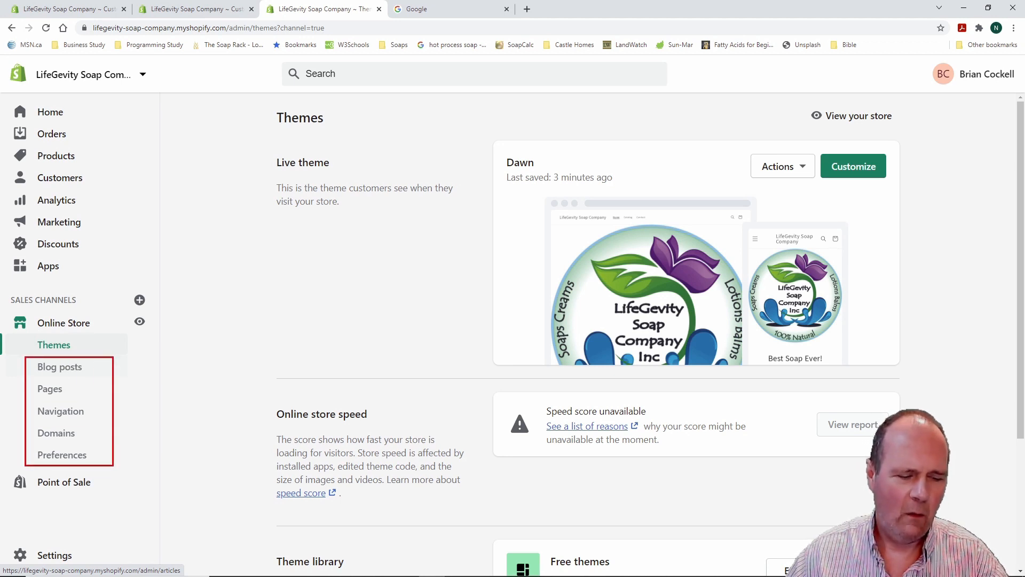
left_click(66, 368)
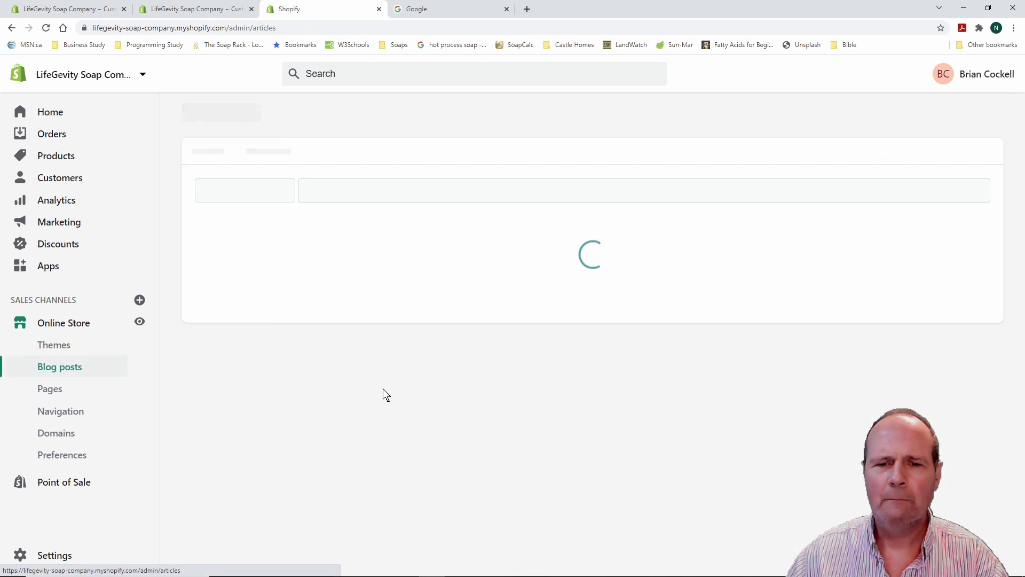
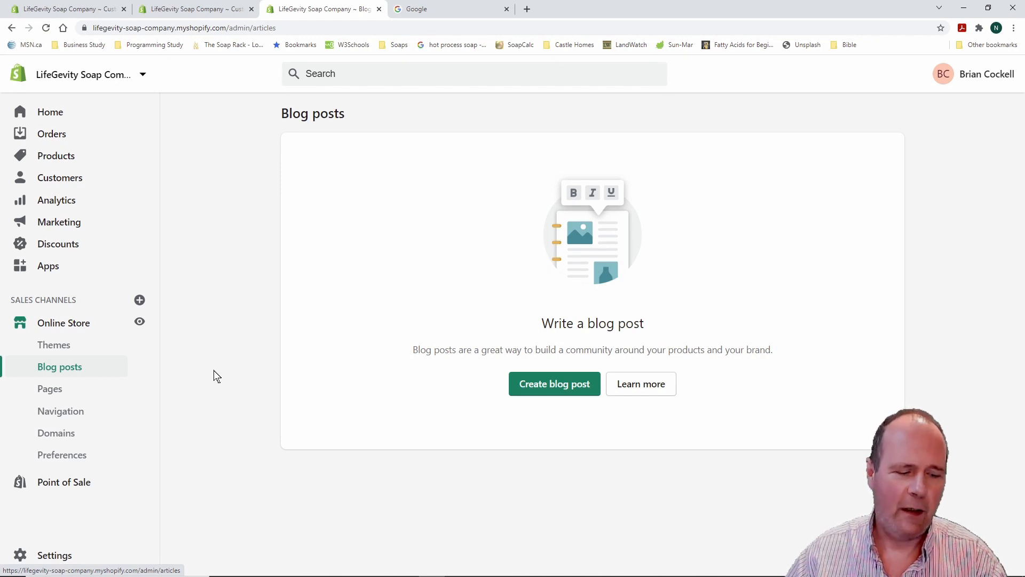
Check the Pages list, which holds only Contact, then view the Footer and Main navigation menus
left_click(53, 391)
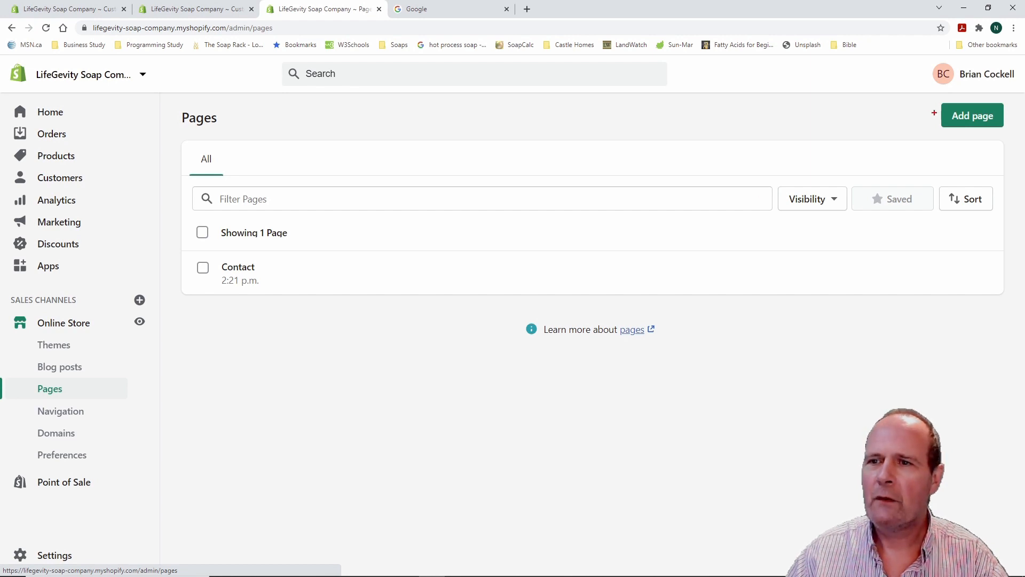
left_click_drag(933, 96, 1016, 138)
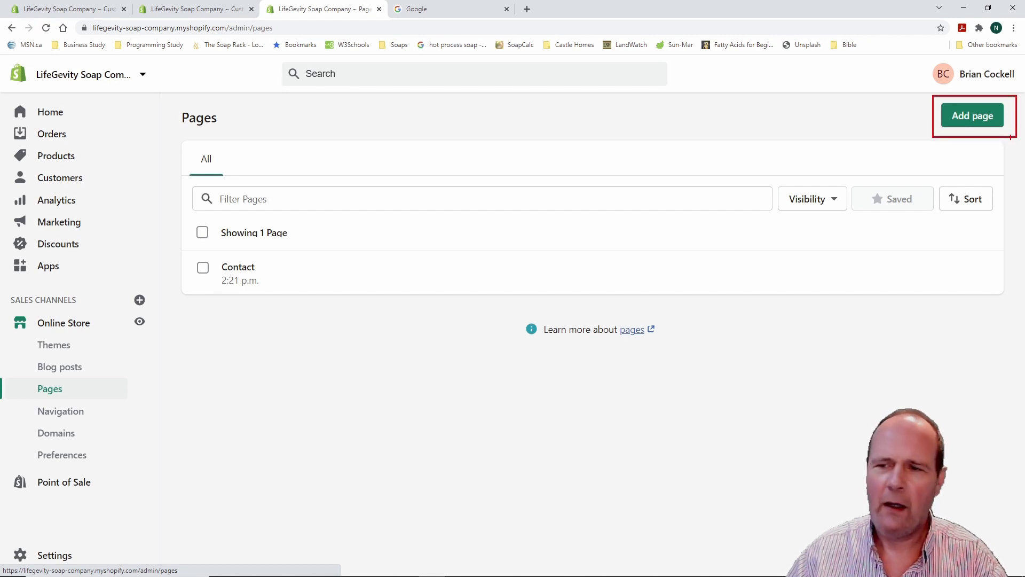
key("Escape")
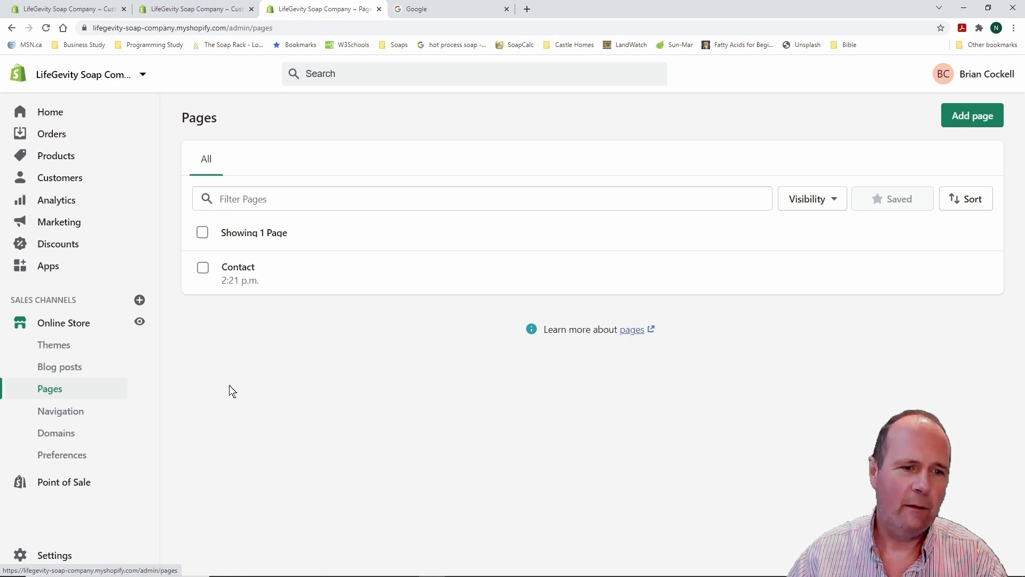
left_click(64, 413)
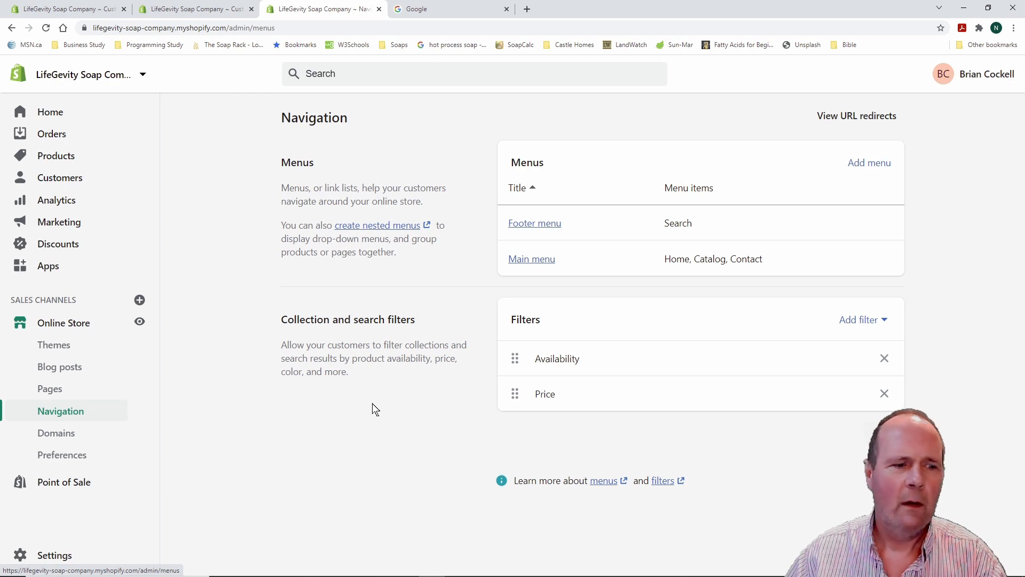
Confirm lifegevity-soap-company.myshopify.com is the connected primary domain on the Domains page
left_click(63, 437)
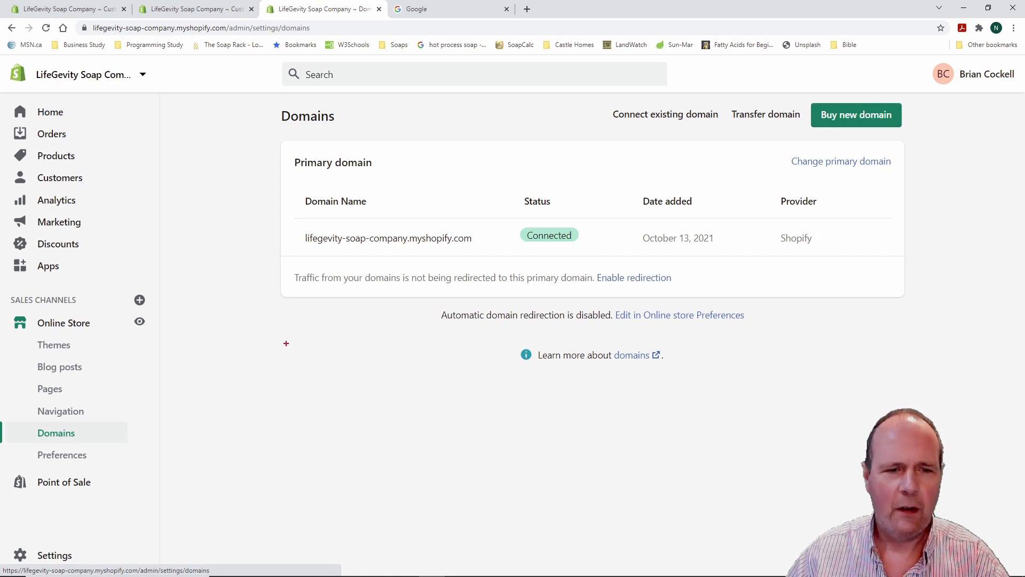
mouse_move(292, 221)
left_mouse_down()
mouse_move(334, 251)
mouse_move(498, 259)
left_mouse_up()
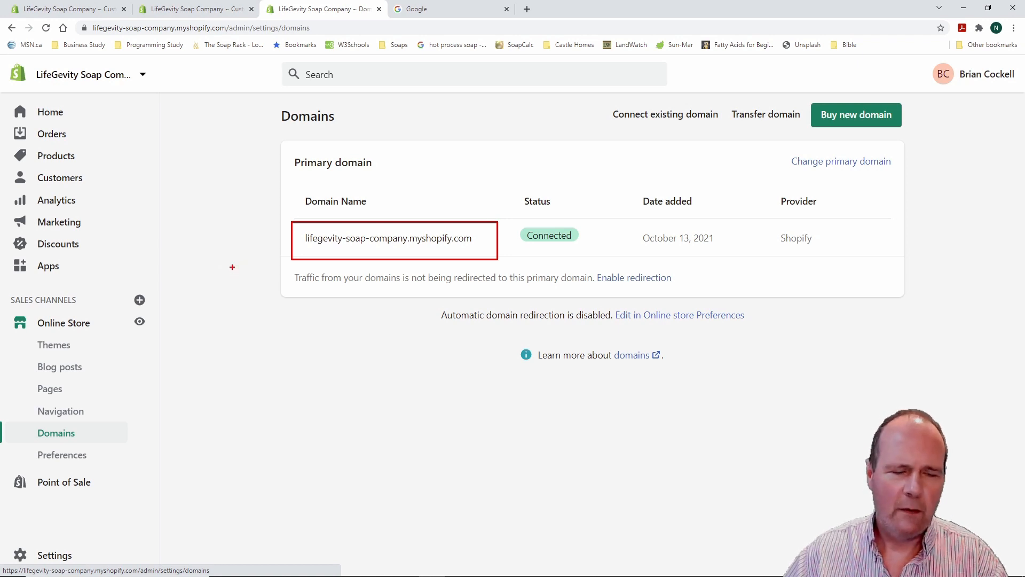
key("Escape")
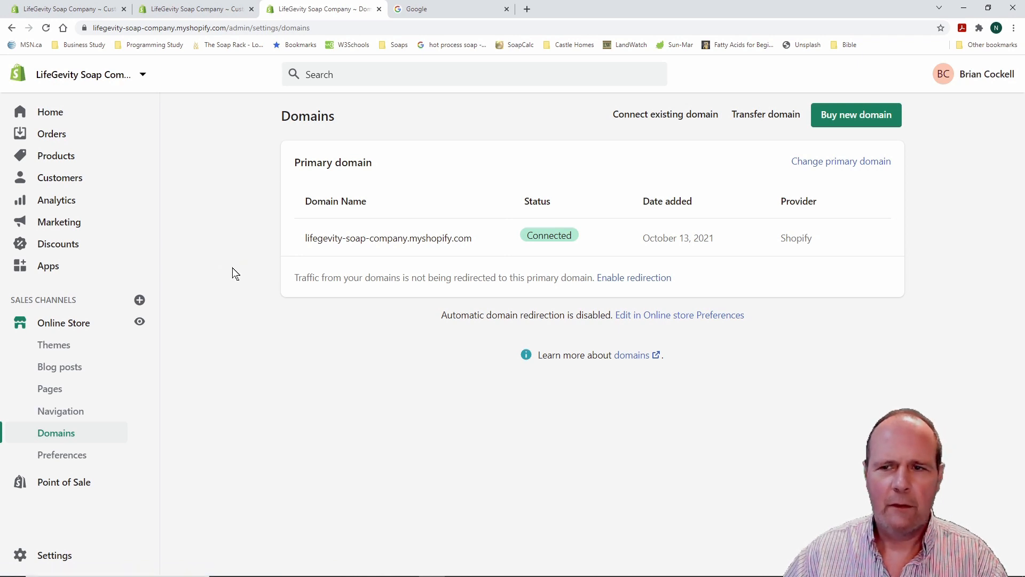
Search for the domain lifegevitysoaps.ca and see that it is unavailable
left_click(860, 122)
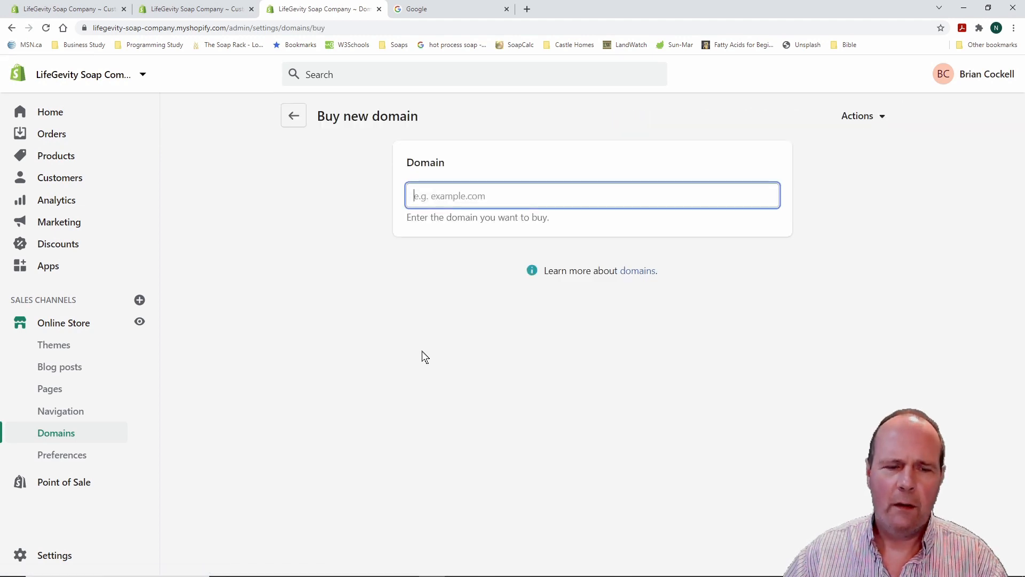
type("l")
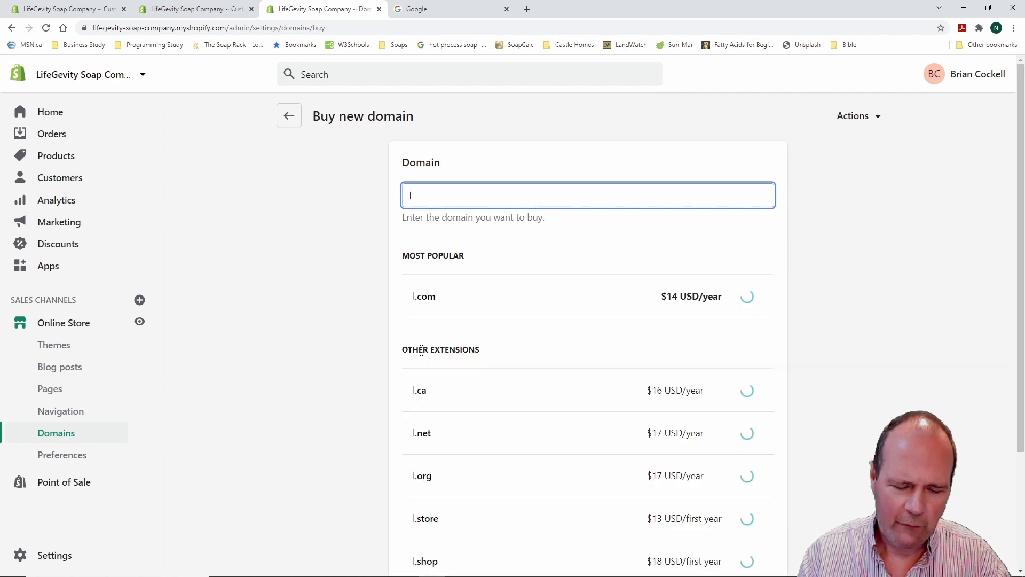
type("ifegevity")
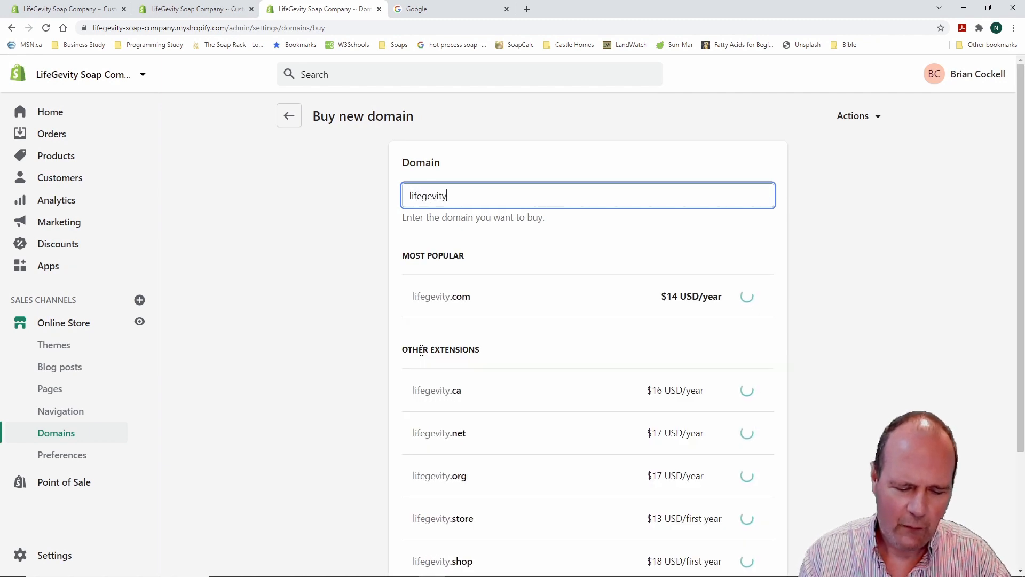
type("soaps.ca")
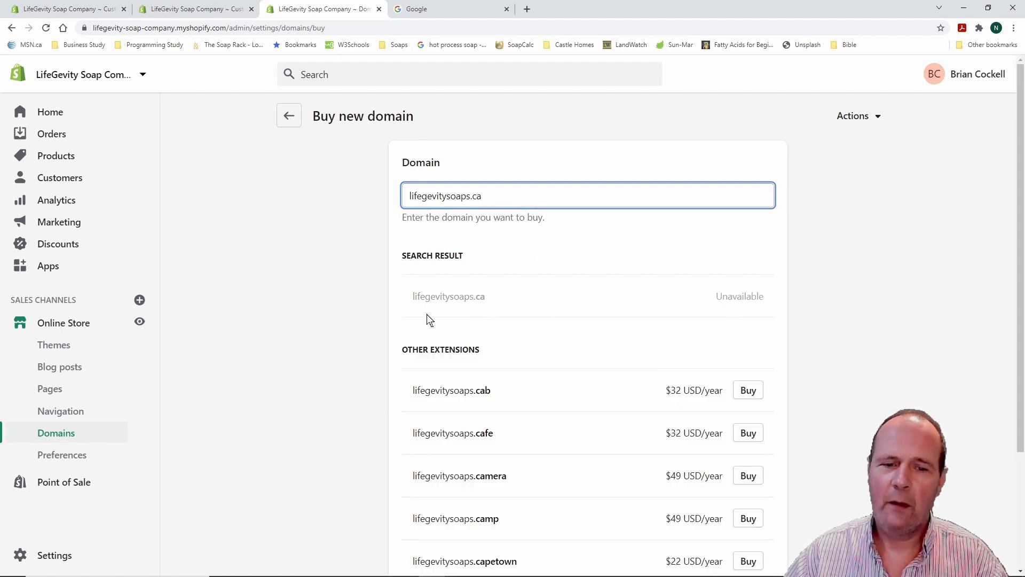
scroll(348, 334, "down", 2)
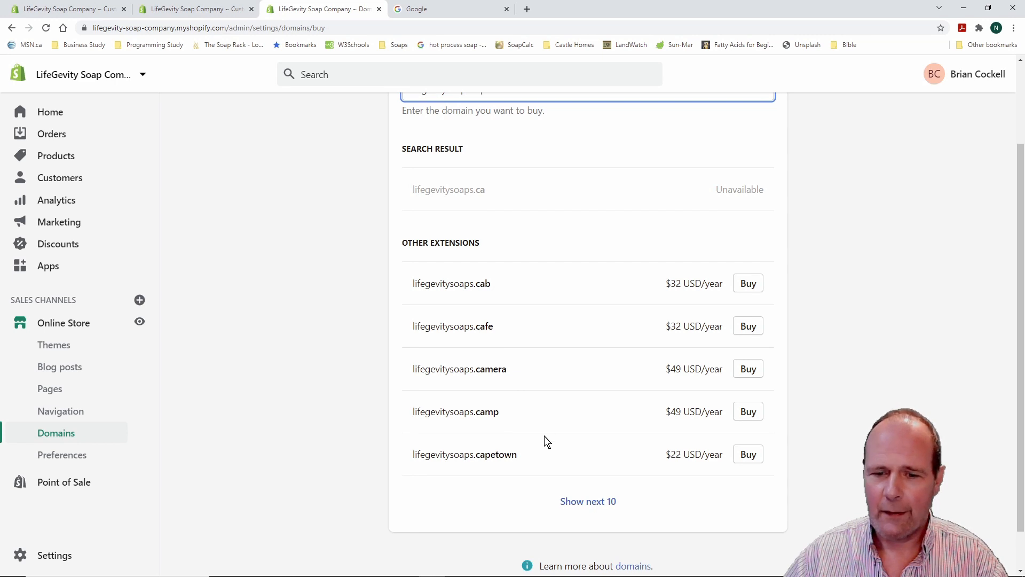
scroll(523, 336, "up", 2)
left_click_drag(482, 196, 473, 196)
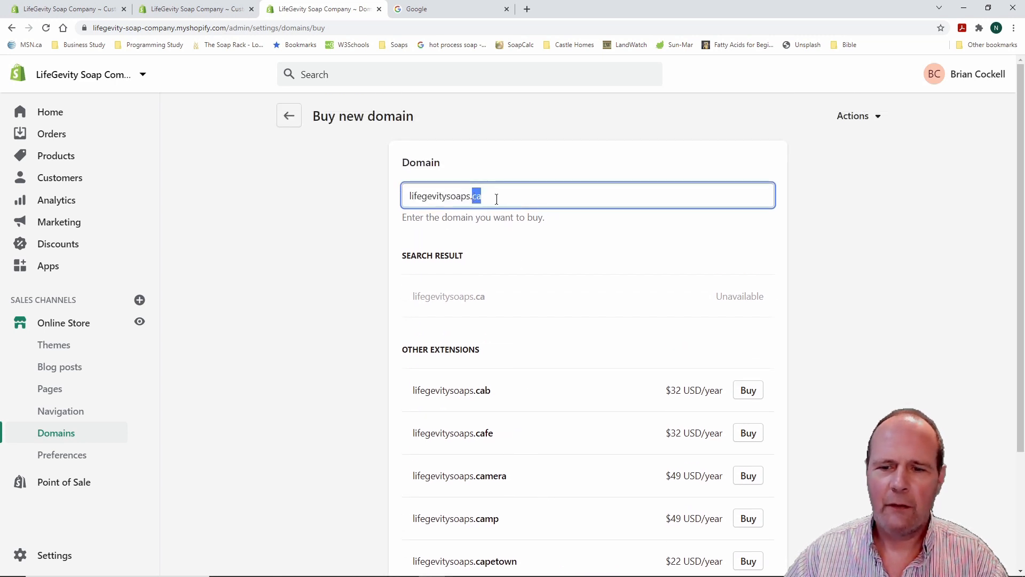
left_click(498, 197)
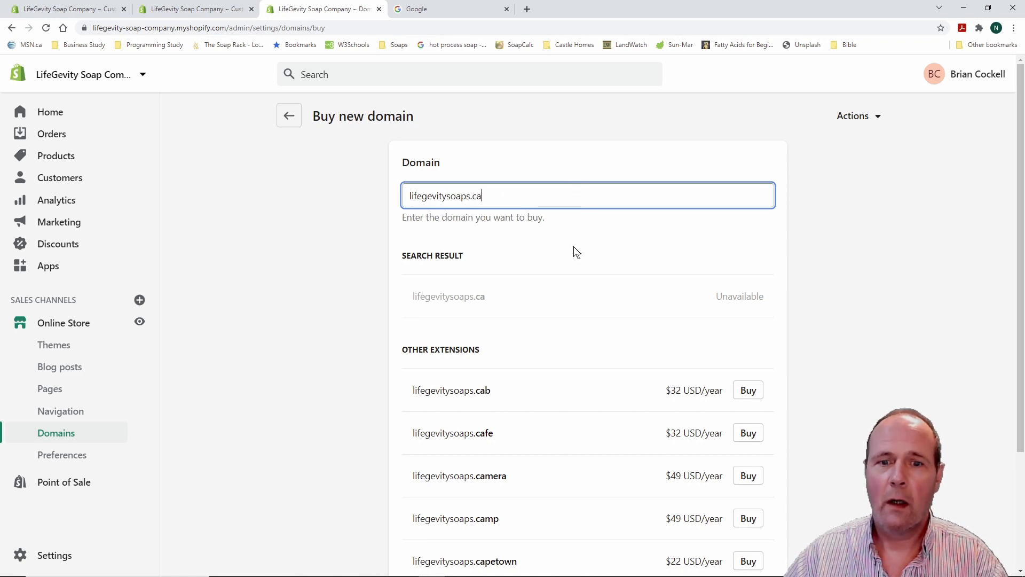
Load ten more domain suggestions to compare extension prices, then return to Domains
scroll(546, 345, "down", 2)
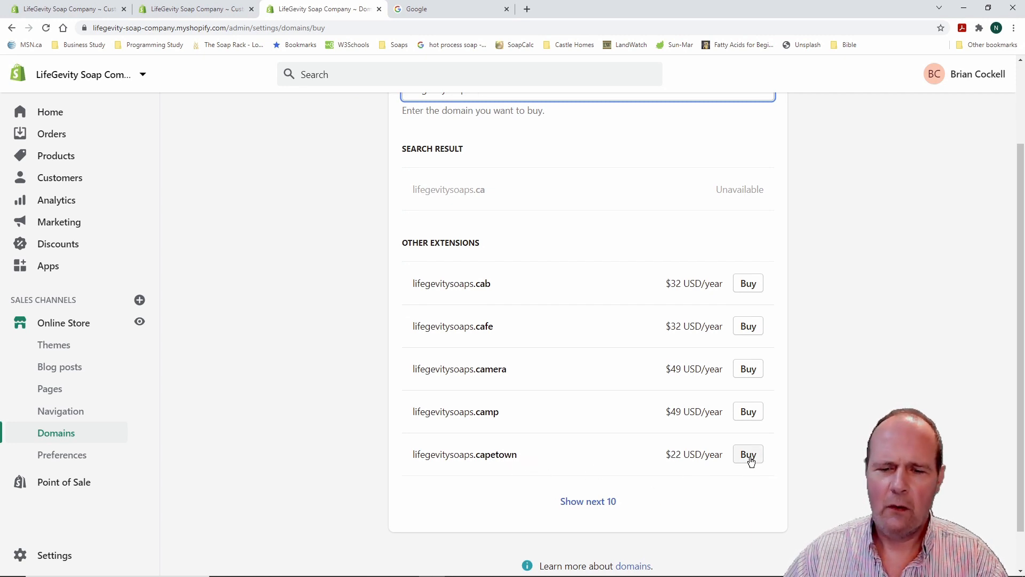
left_click(607, 500)
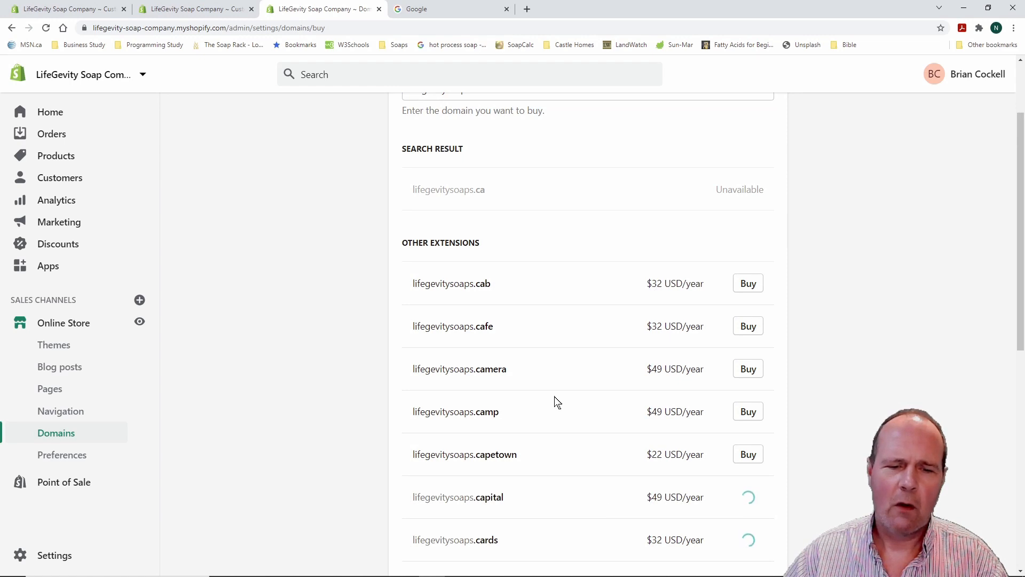
scroll(561, 395, "down", 2)
scroll(567, 391, "down", 6)
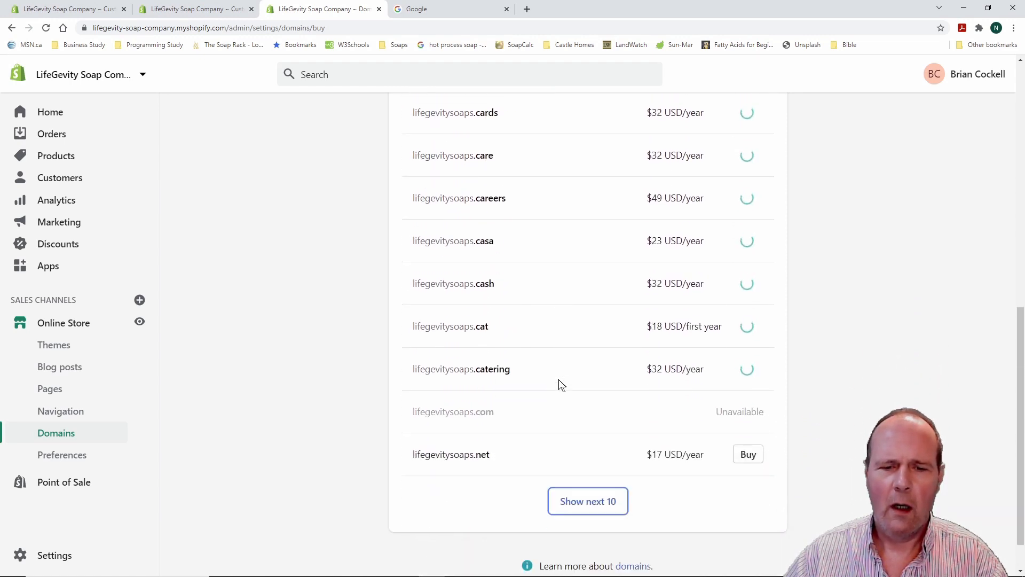
scroll(561, 384, "down", 1)
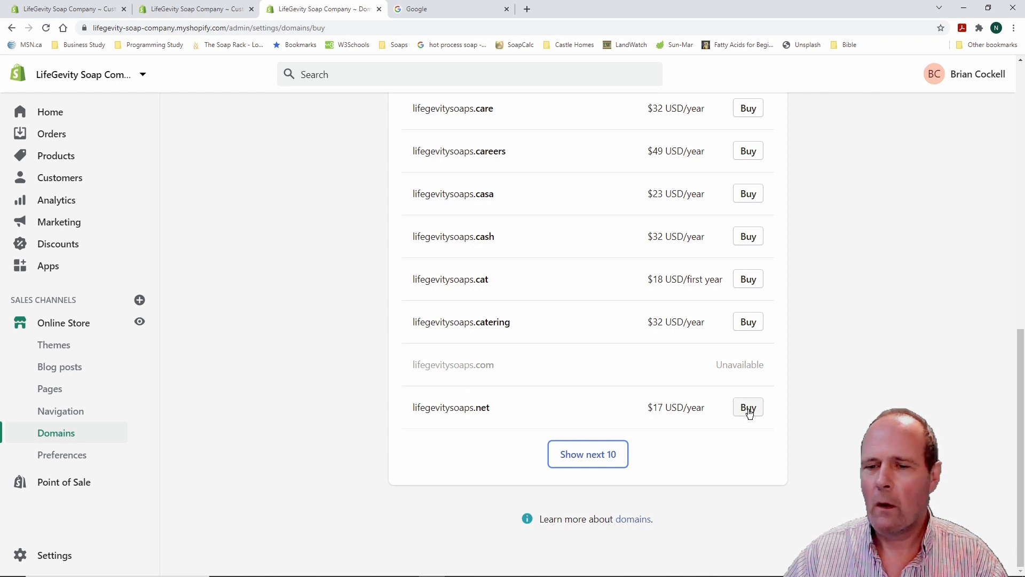
scroll(604, 383, "up", 11)
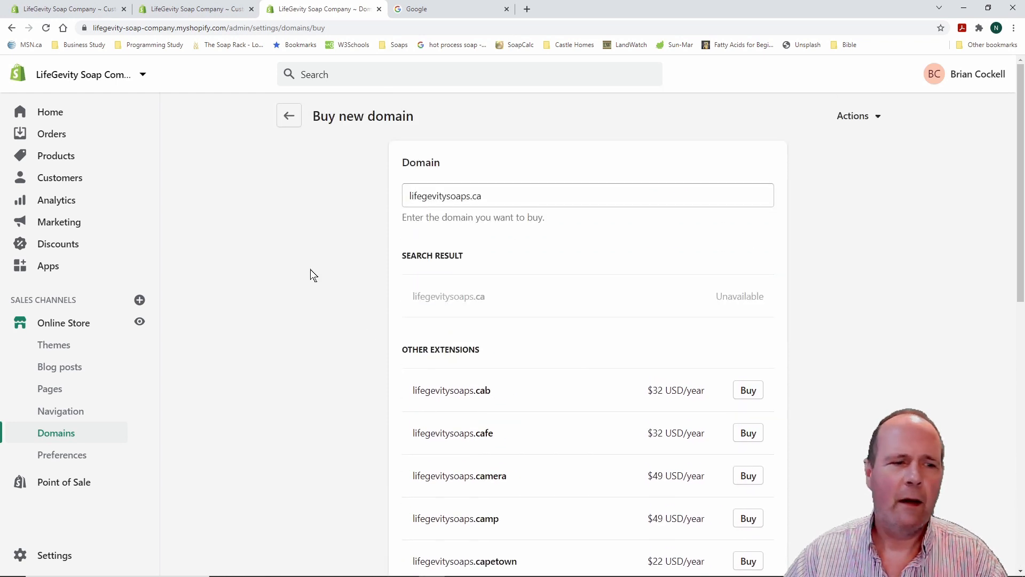
left_click(290, 117)
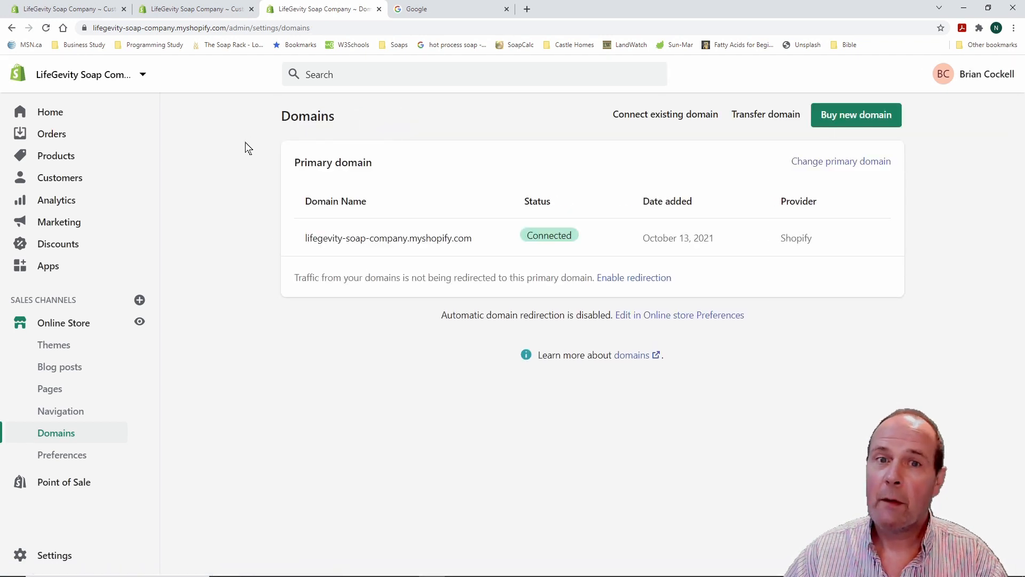
Open online store Preferences, where the homepage title and meta description are still empty
left_click(67, 460)
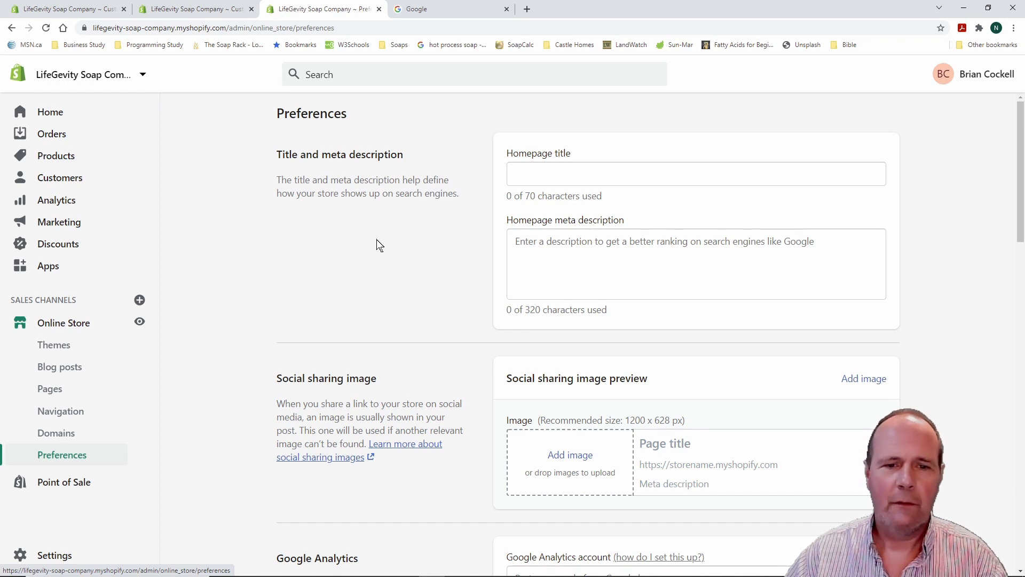
scroll(248, 246, "down", 1)
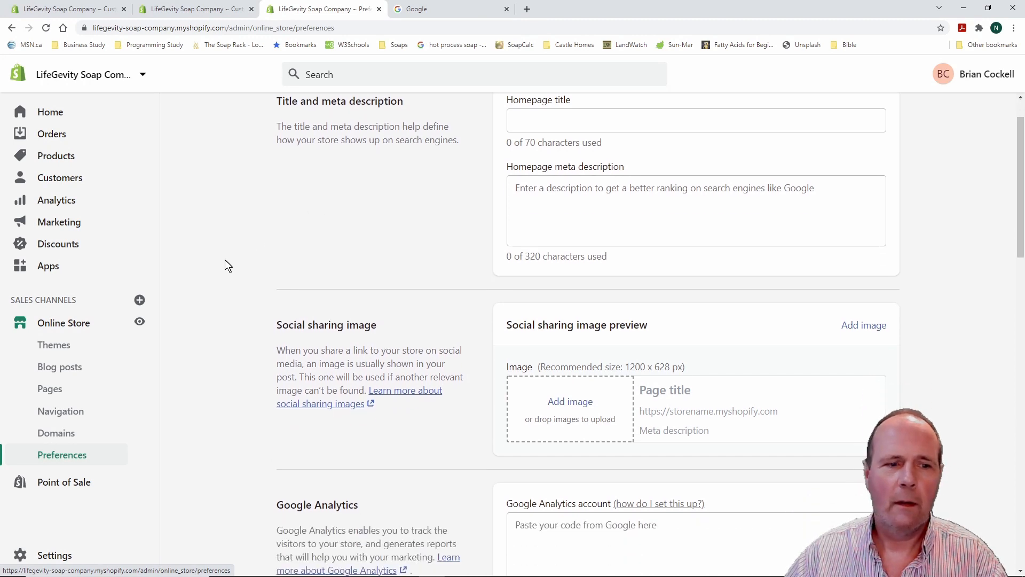
scroll(215, 261, "up", 1)
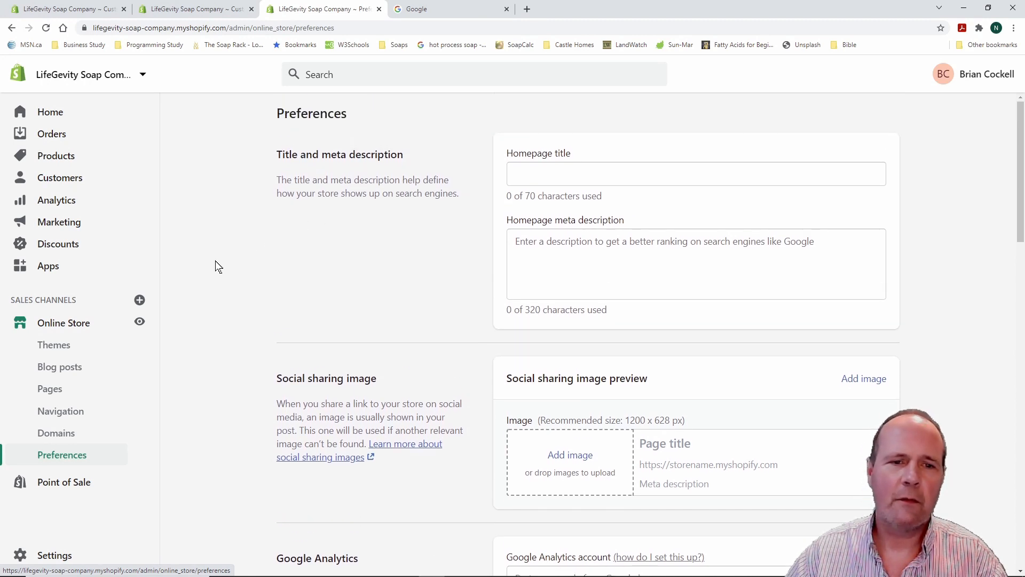
scroll(215, 261, "down", 2)
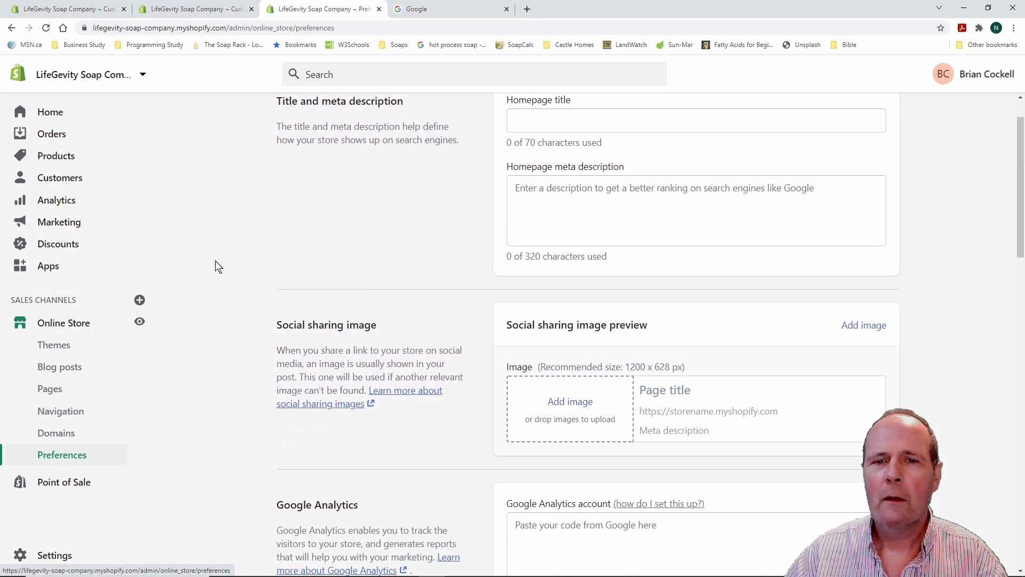
scroll(216, 260, "up", 2)
scroll(215, 260, "down", 4)
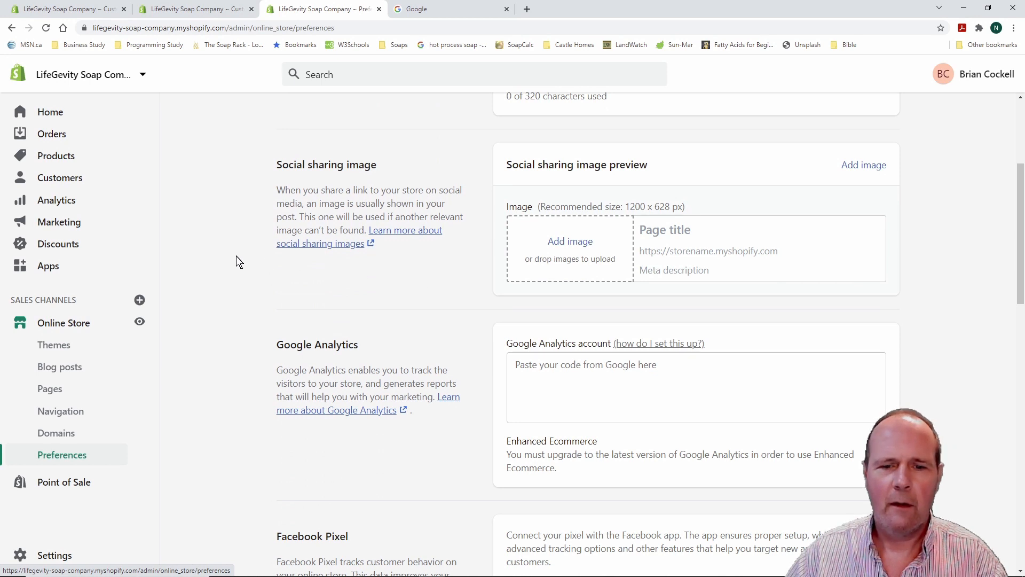
scroll(226, 266, "down", 2)
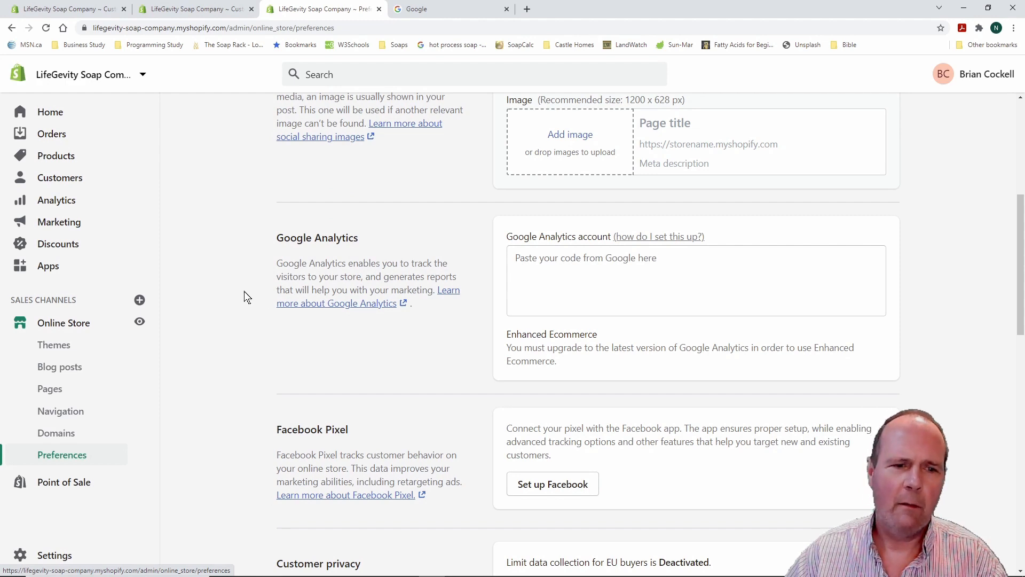
scroll(239, 293, "down", 3)
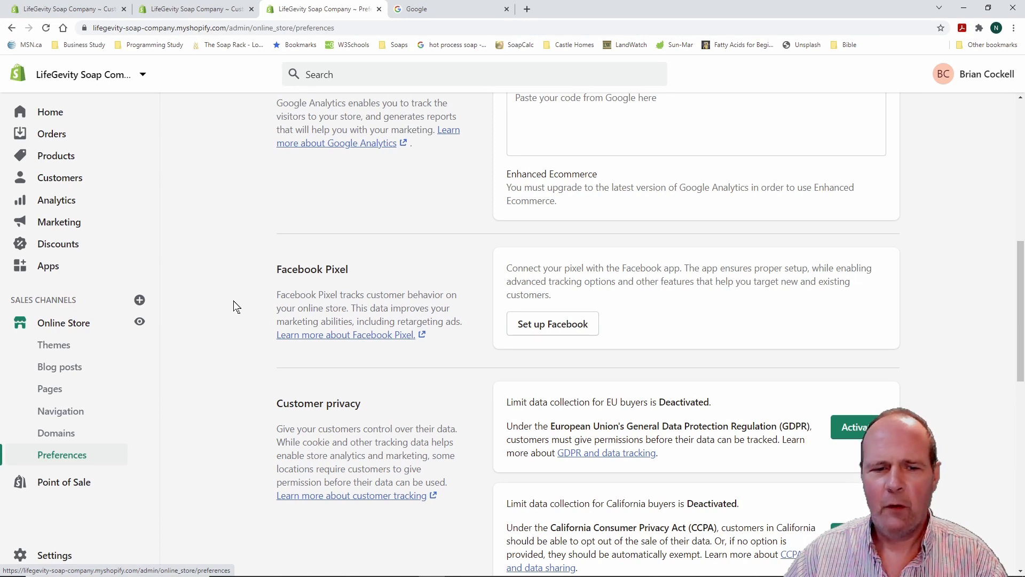
scroll(231, 305, "down", 2)
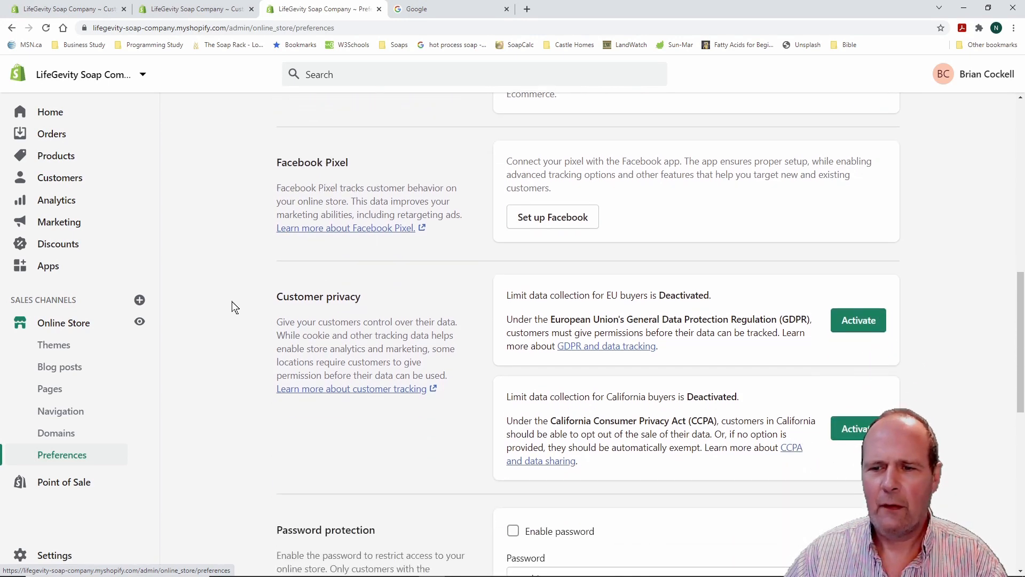
scroll(232, 307, "down", 1)
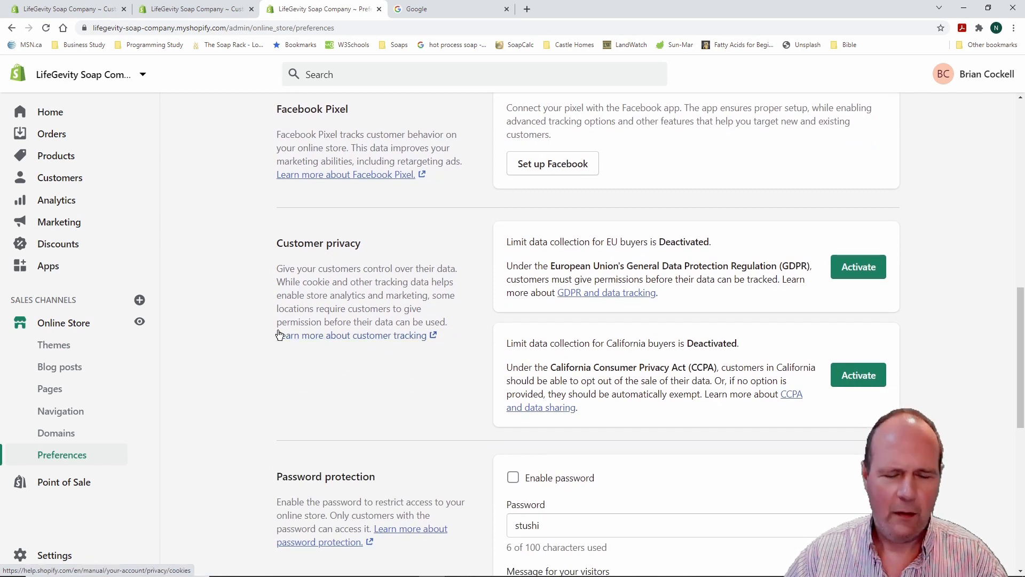
mouse_move(486, 204)
left_mouse_down()
mouse_move(632, 349)
mouse_move(918, 438)
left_mouse_up()
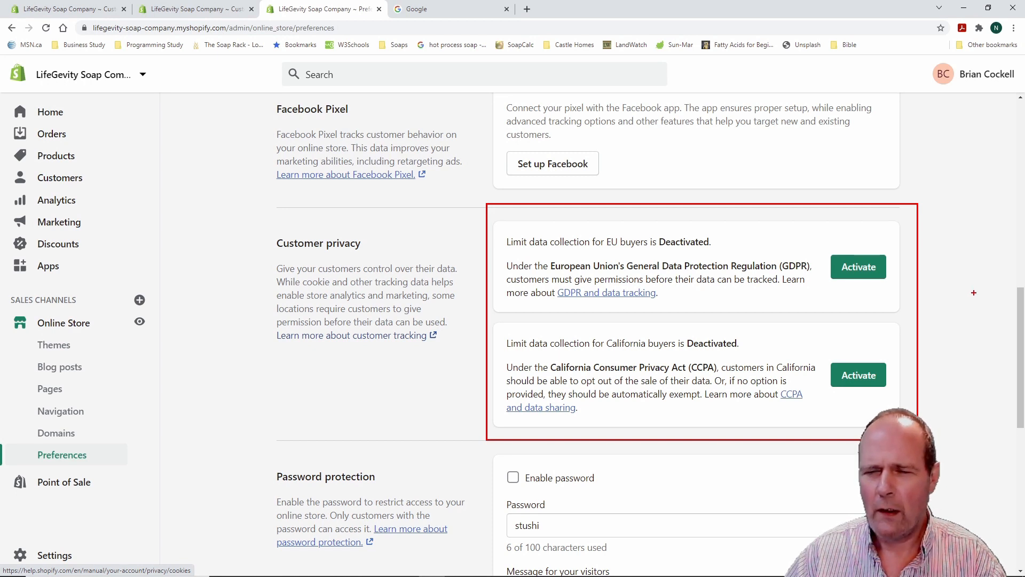
key("Escape")
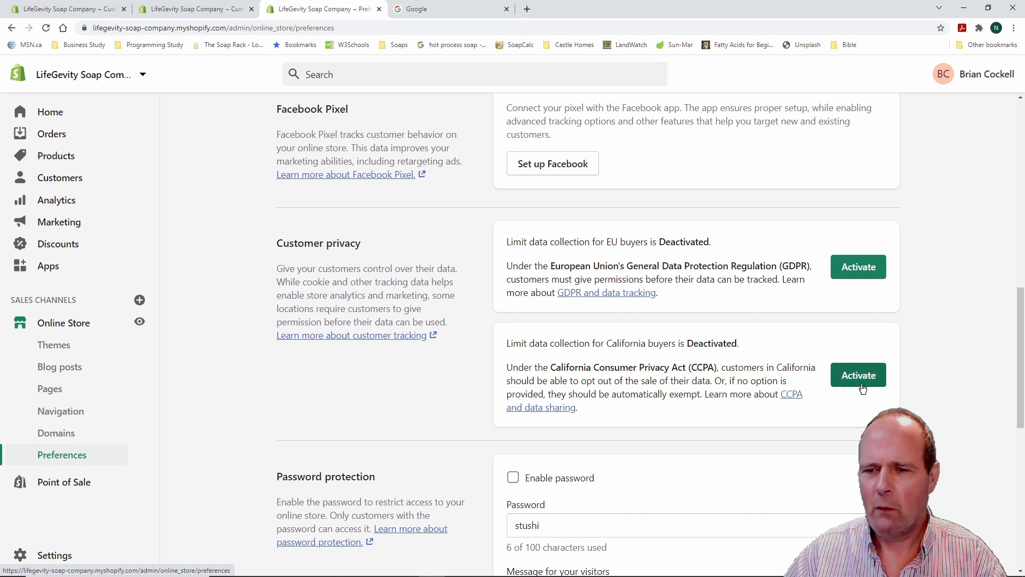
scroll(207, 393, "down", 6)
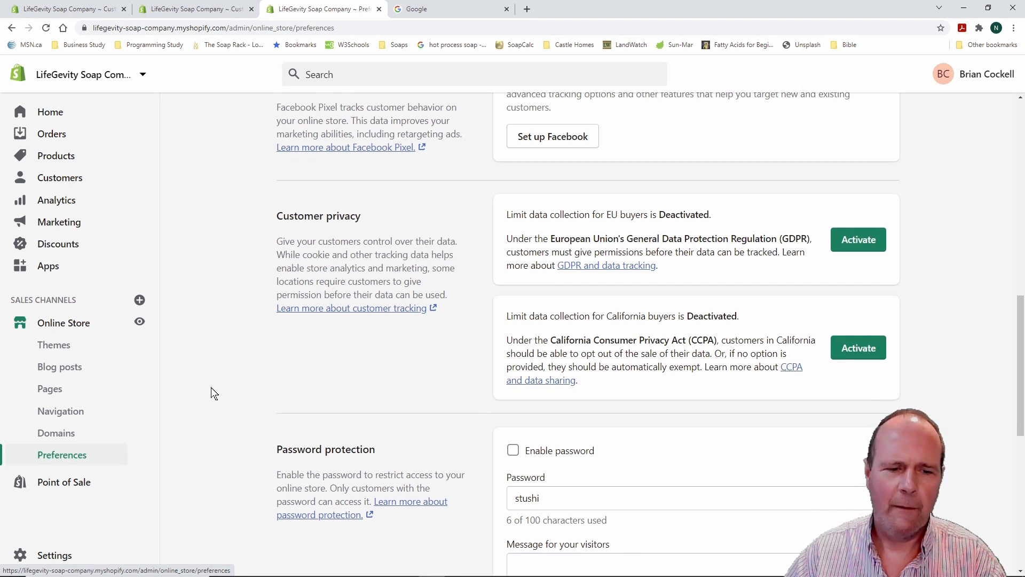
scroll(212, 393, "down", 3)
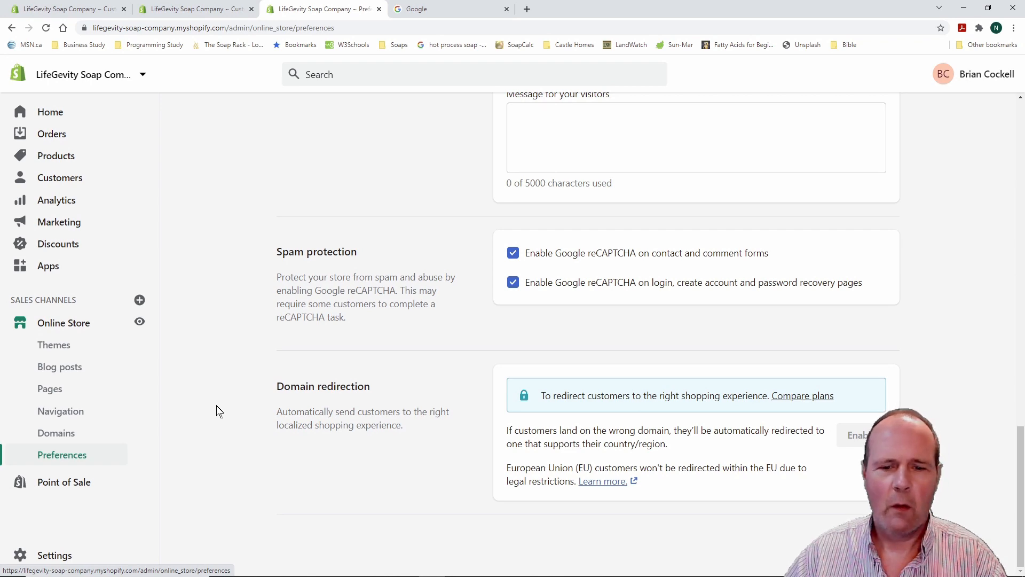
scroll(216, 407, "up", 10)
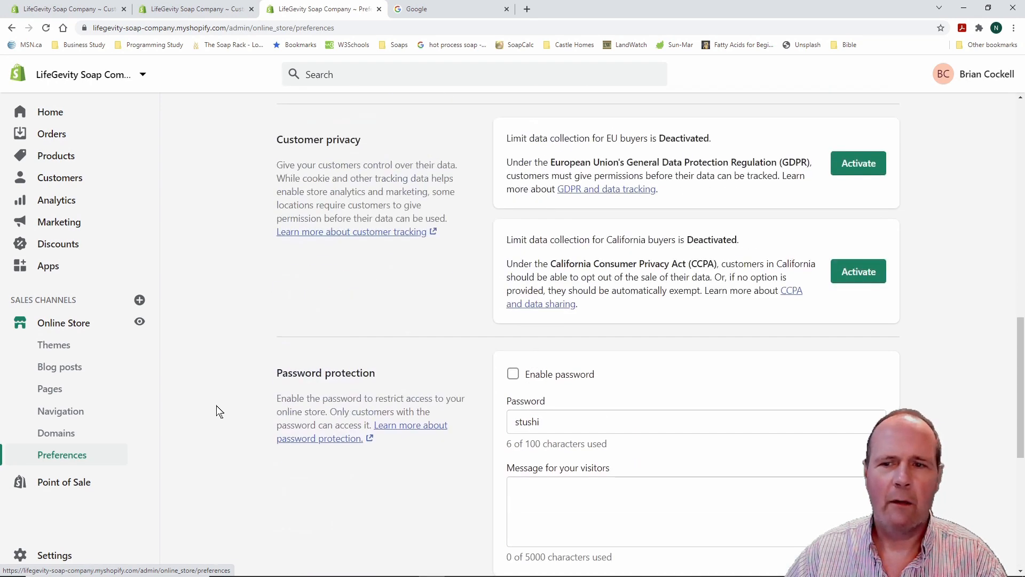
scroll(216, 406, "up", 10)
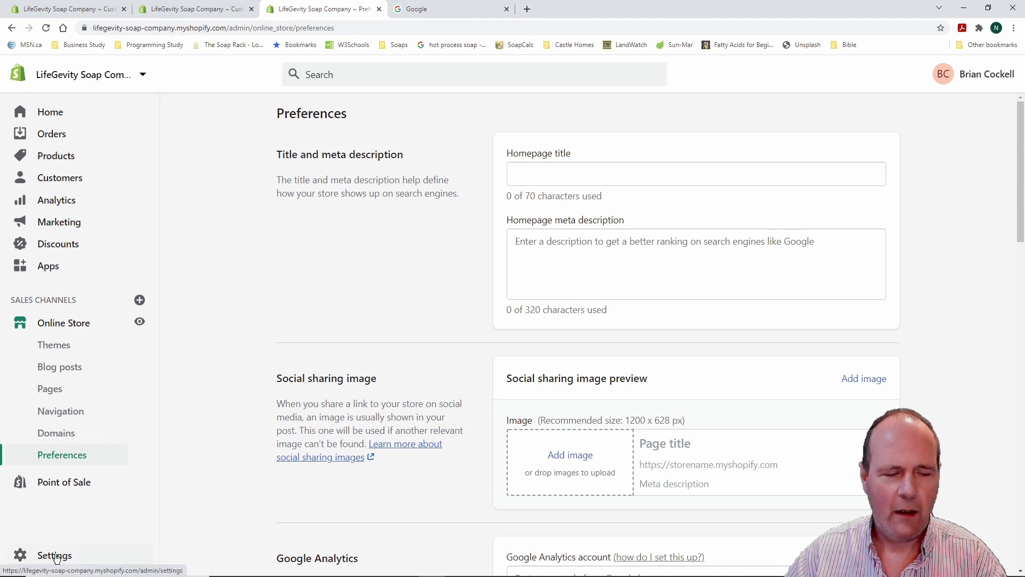
mouse_move(6, 531)
left_mouse_down()
mouse_move(123, 566)
mouse_move(122, 576)
left_mouse_up()
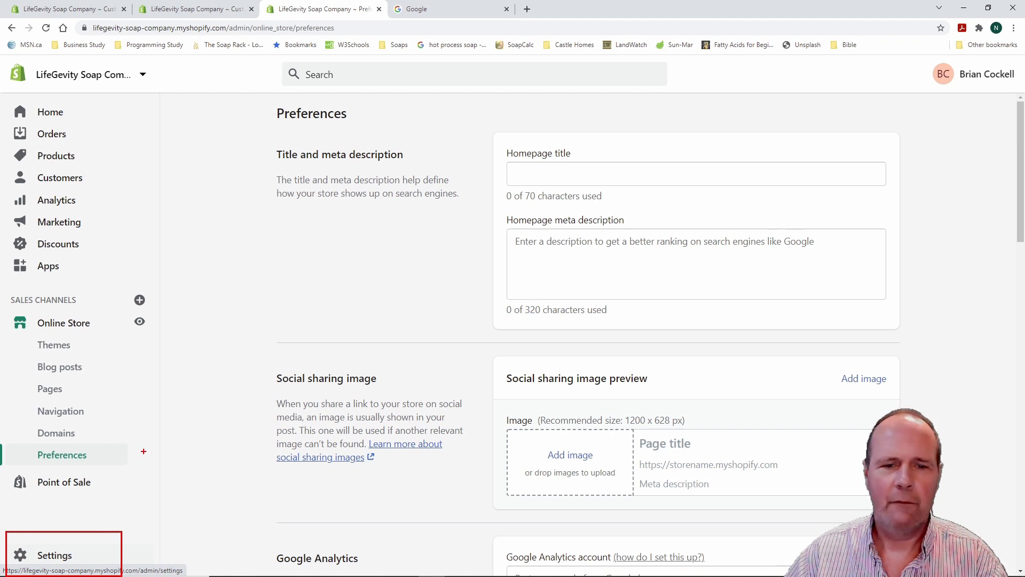
key("Escape")
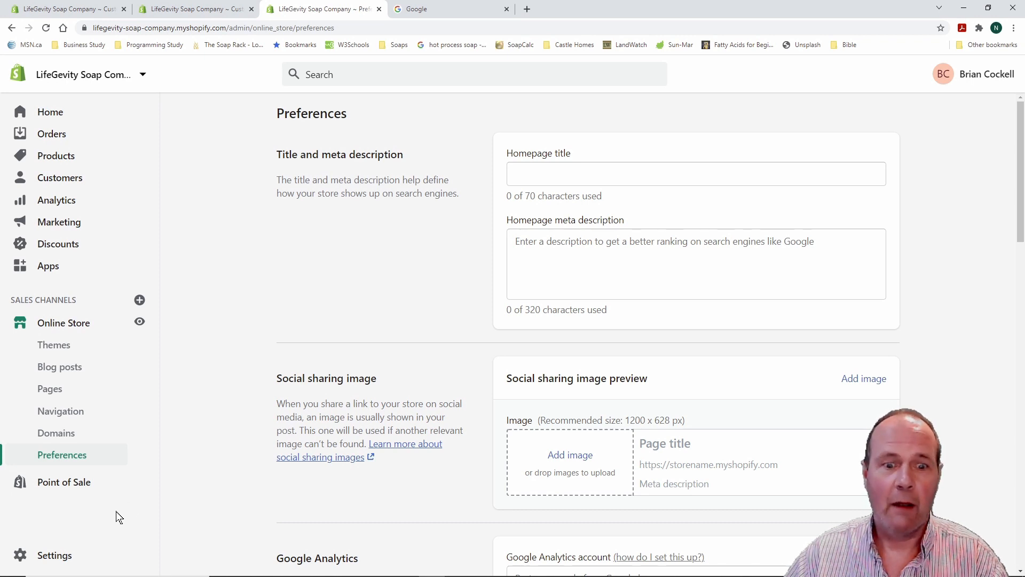
In General settings, set the default weight unit to Gram (g)
left_click(53, 555)
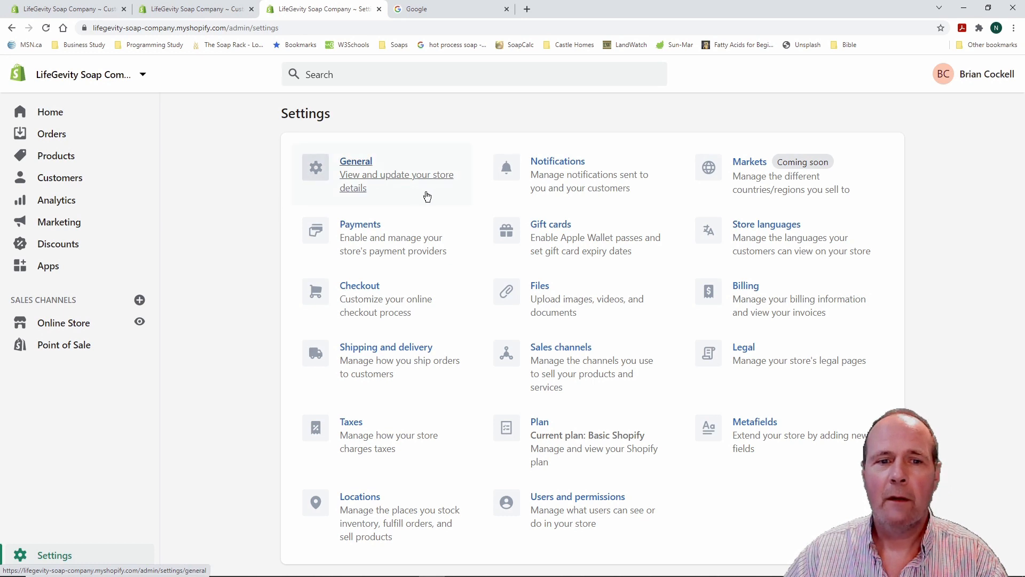
left_click(361, 162)
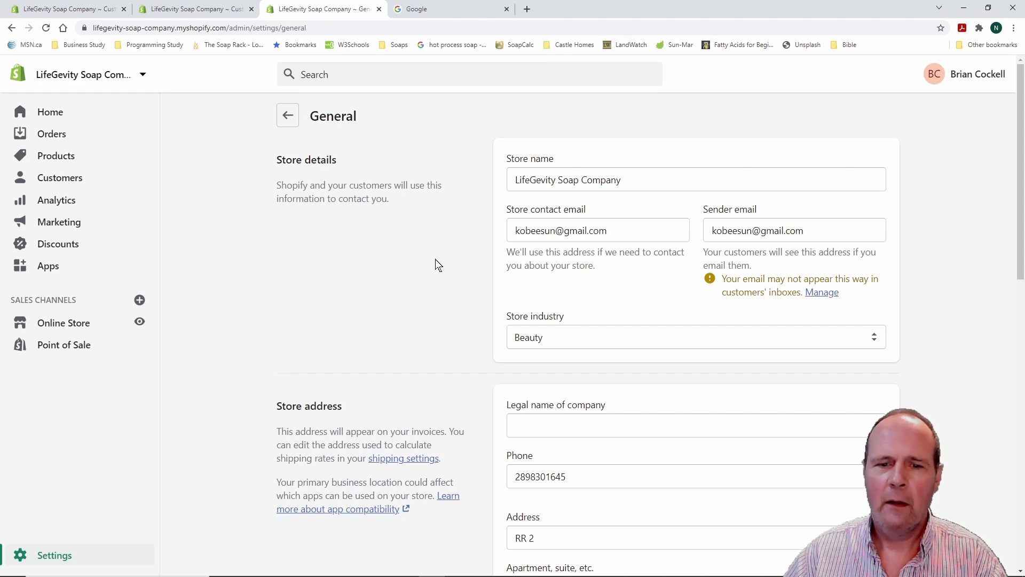
scroll(246, 299, "down", 3)
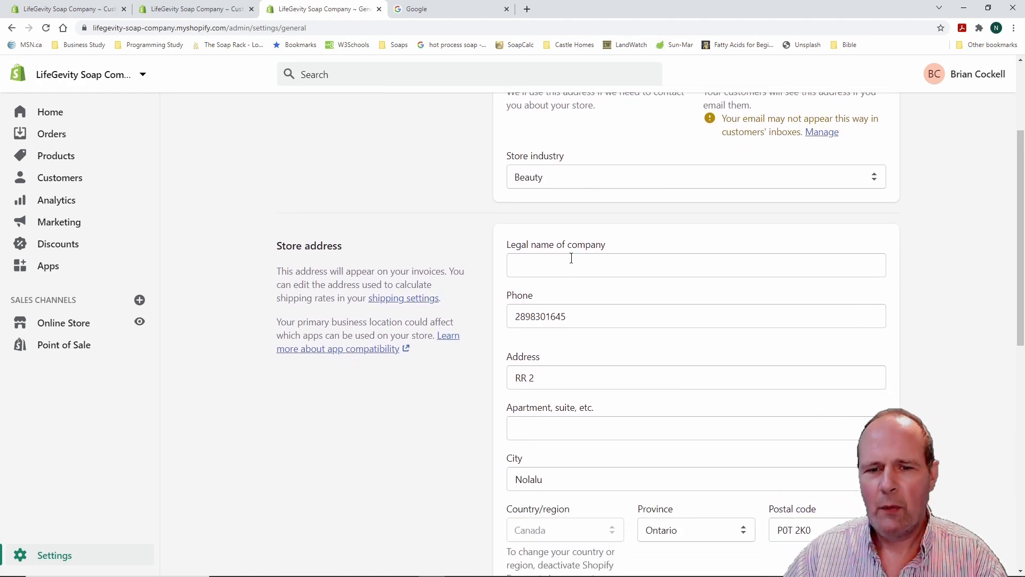
scroll(261, 352, "down", 1)
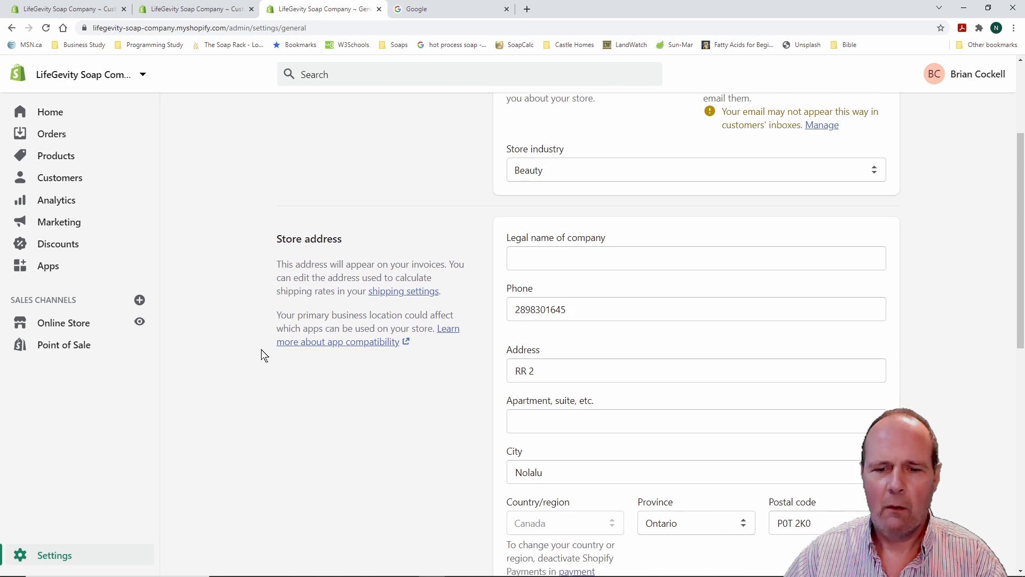
scroll(246, 347, "down", 1)
scroll(247, 347, "up", 2)
scroll(247, 347, "down", 4)
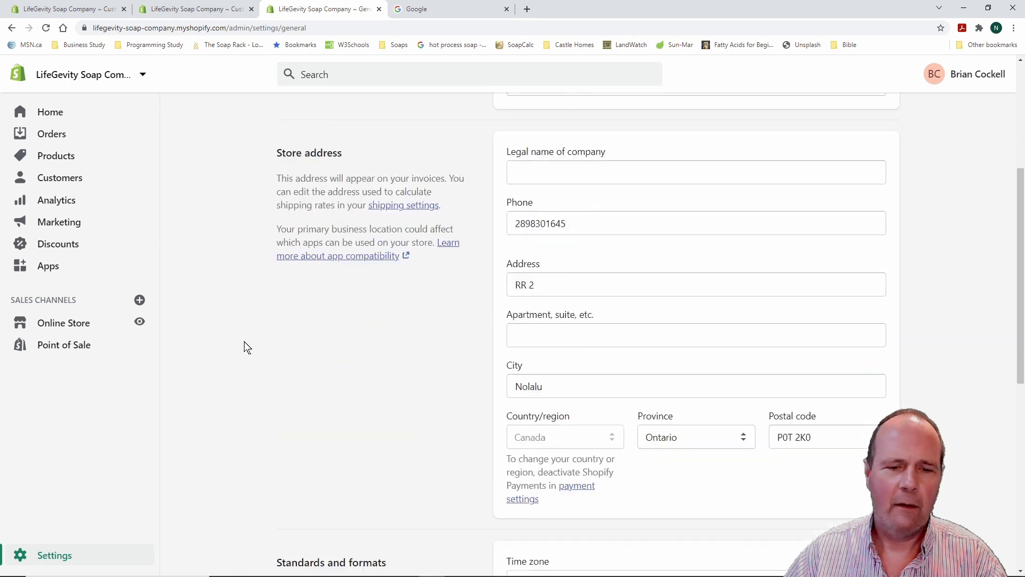
scroll(244, 342, "down", 3)
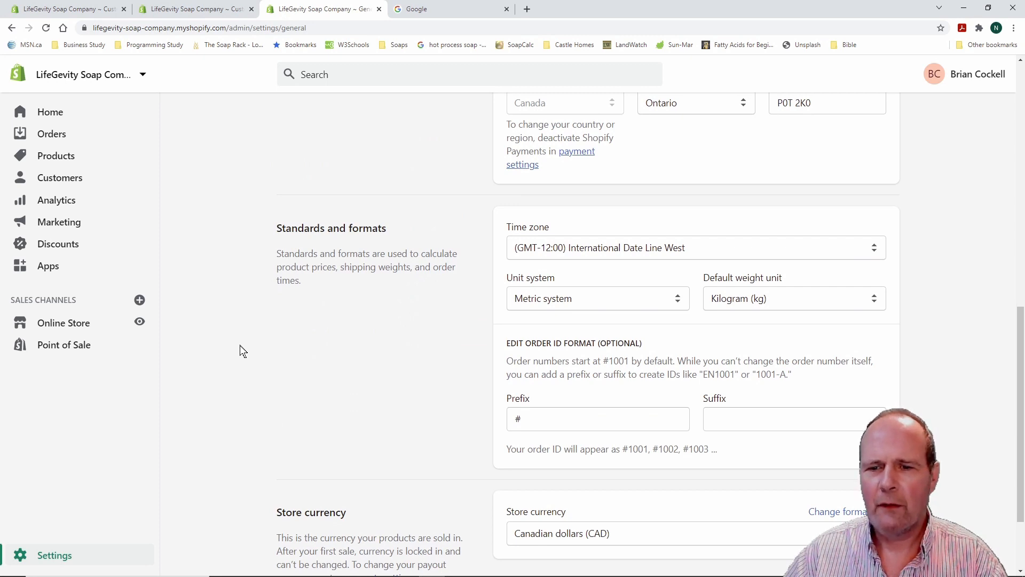
left_click(873, 301)
left_click(837, 328)
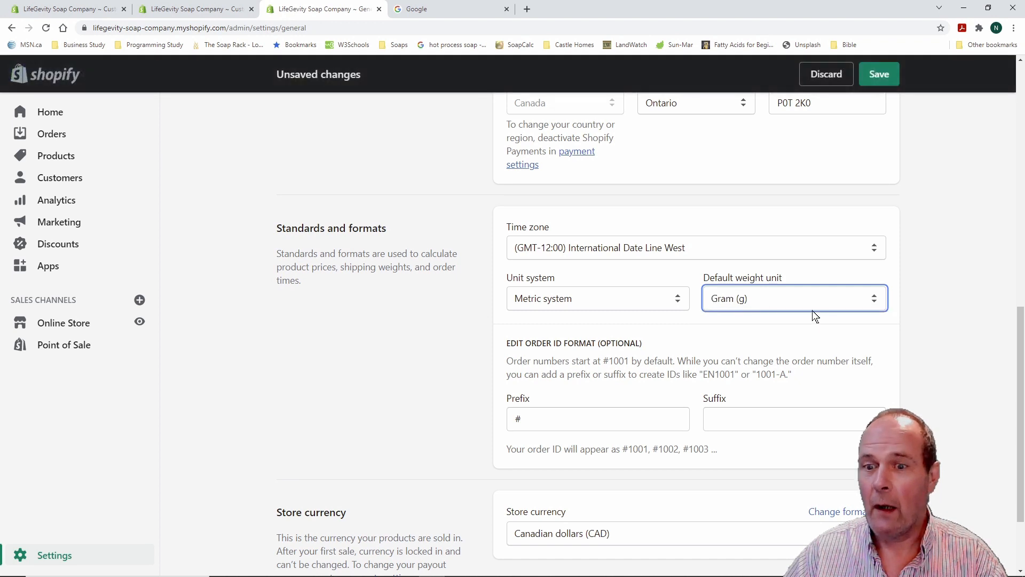
Keep the metric unit system and set the time zone to Eastern Time (US & Canada)
scroll(880, 161, "up", 1)
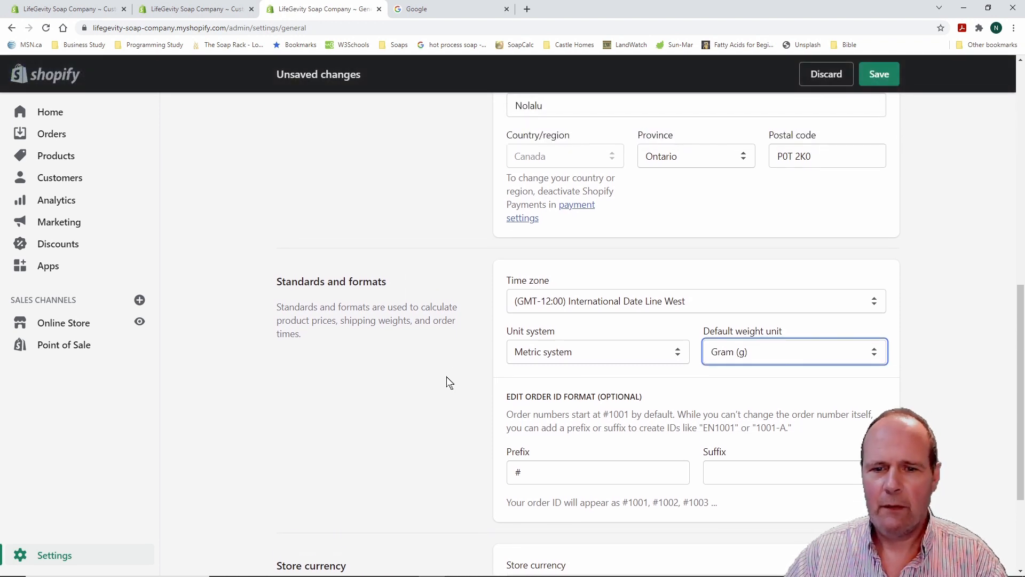
left_click(678, 354)
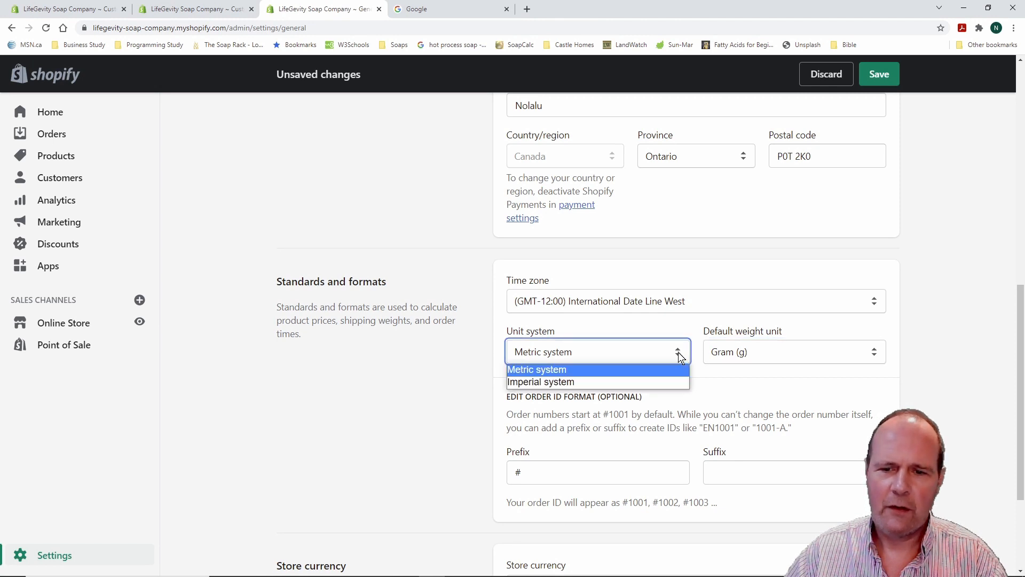
left_click(678, 354)
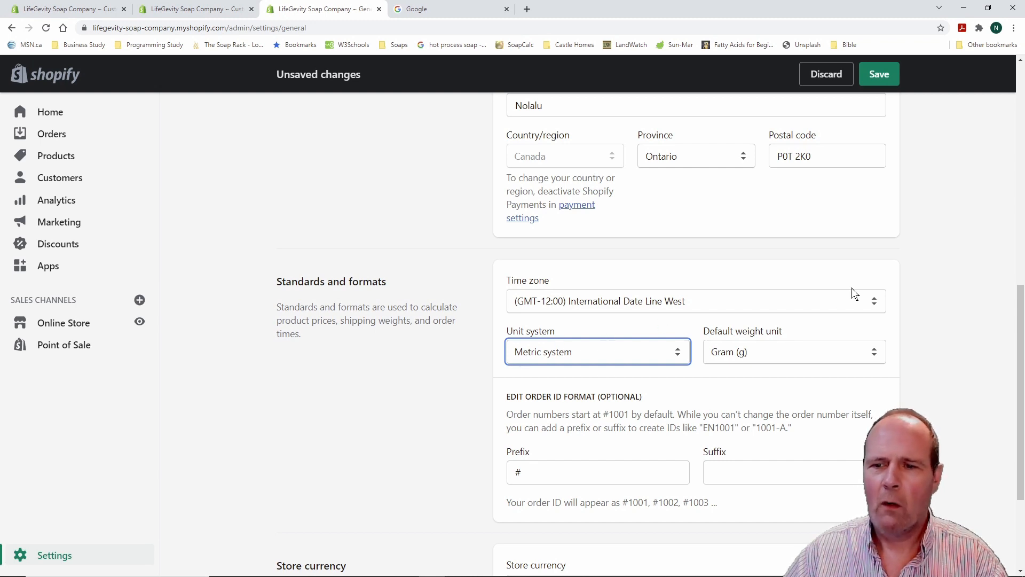
left_click(874, 306)
scroll(611, 417, "down", 2)
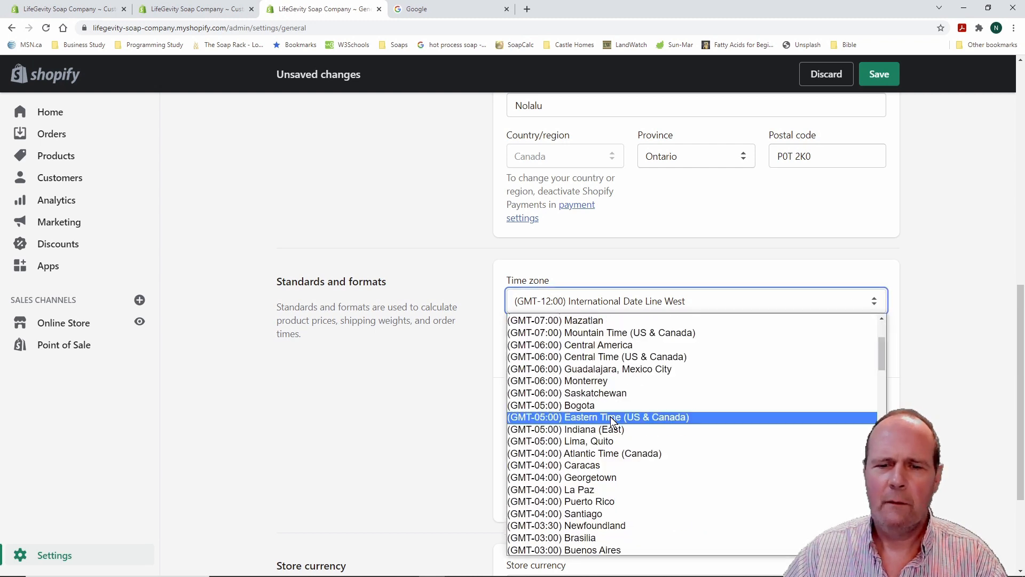
left_click(610, 416)
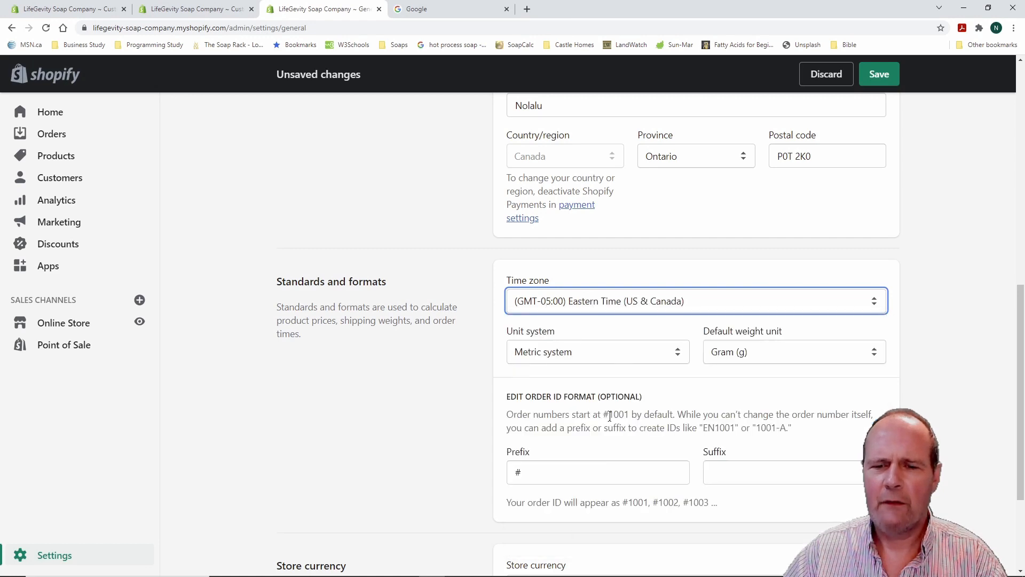
Keep Canadian dollars (CAD) as store currency and save the general settings
scroll(448, 403, "down", 1)
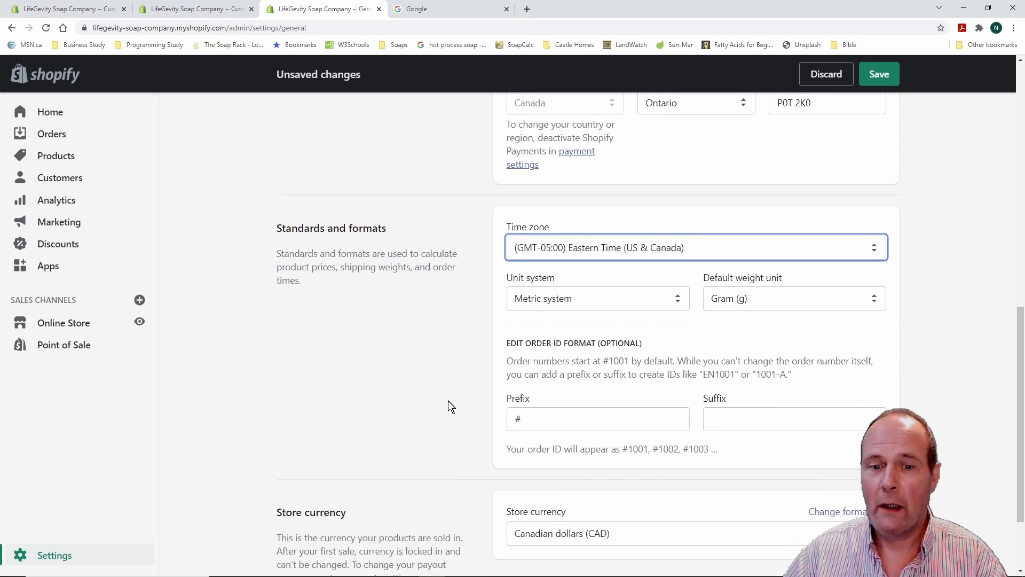
scroll(447, 406, "down", 1)
scroll(447, 406, "down", 1)
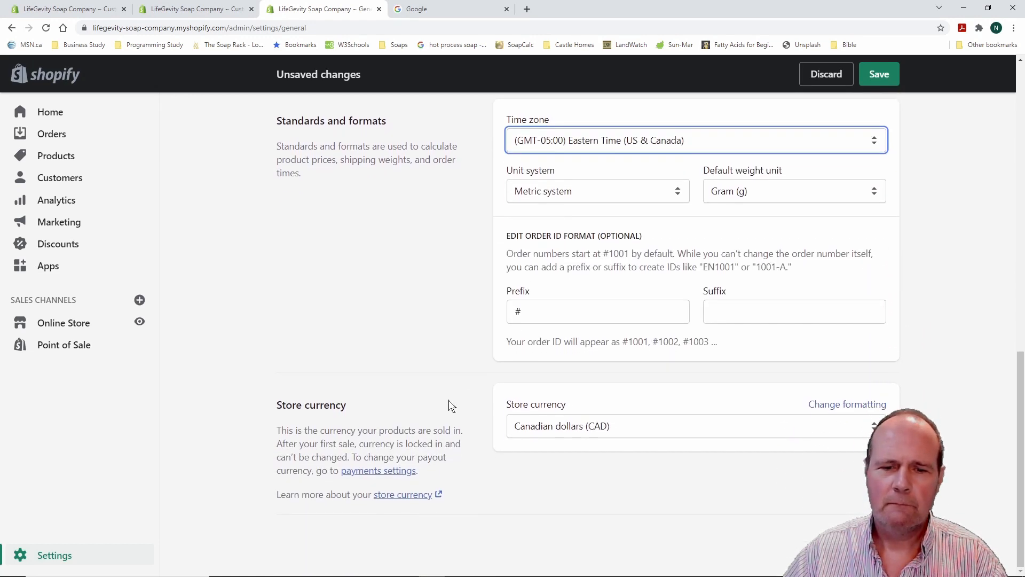
left_click(857, 435)
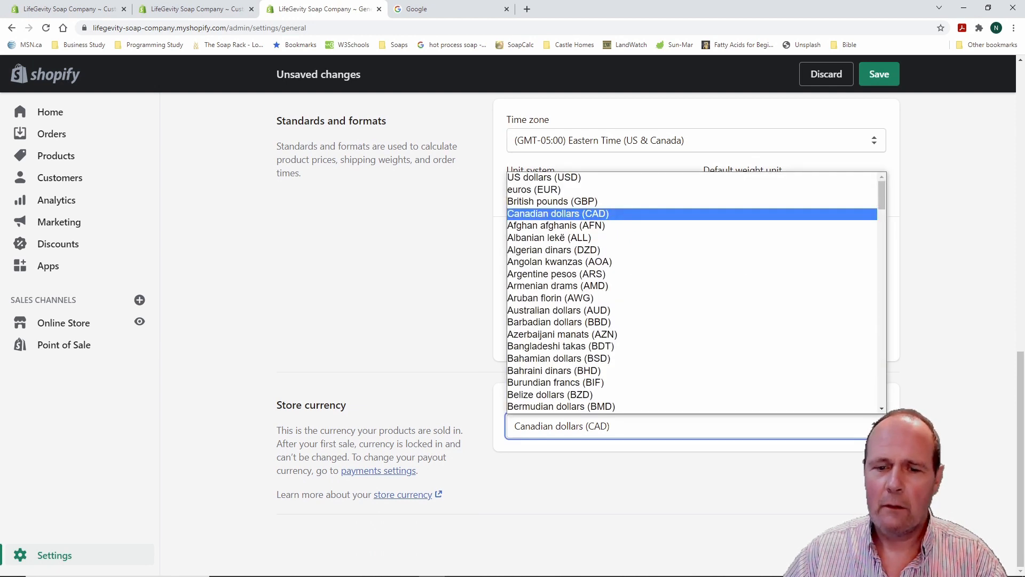
left_click(874, 425)
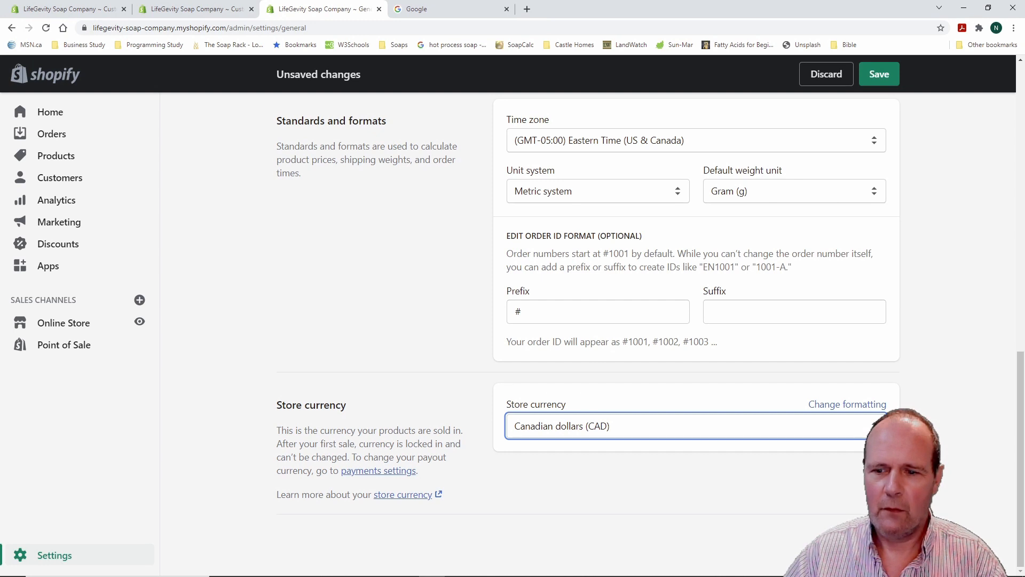
scroll(372, 350, "up", 5)
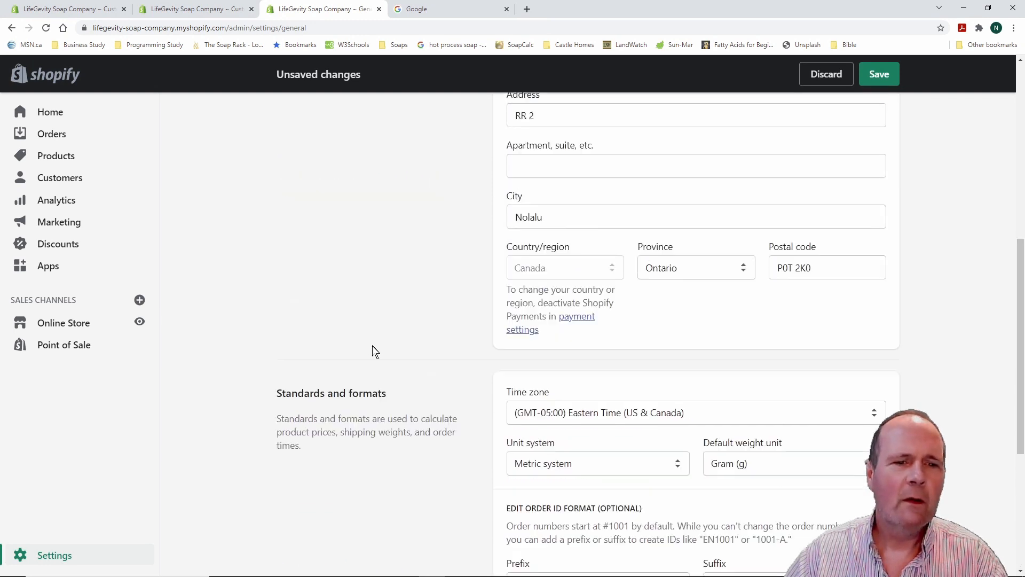
scroll(372, 345, "up", 8)
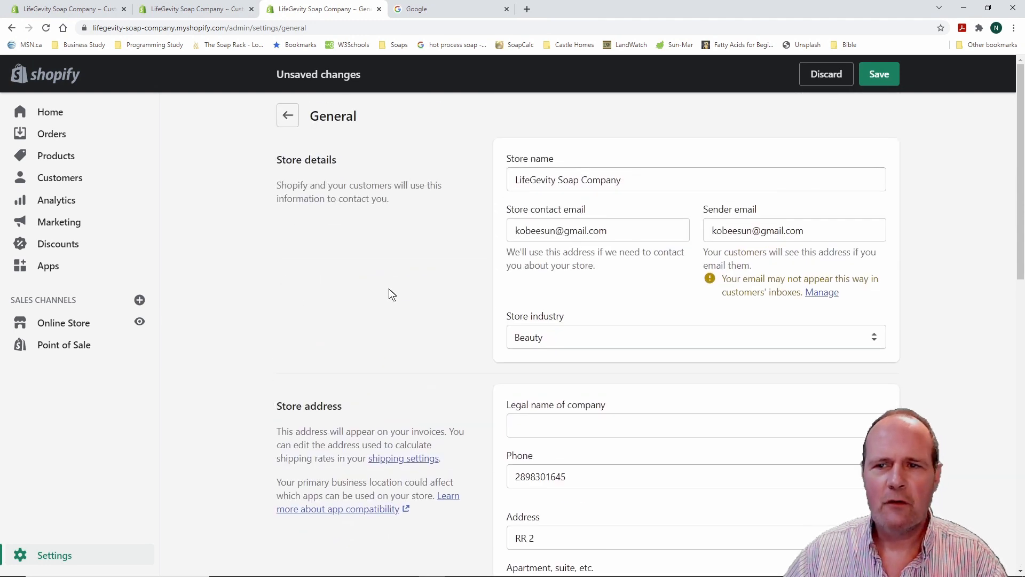
left_click(878, 76)
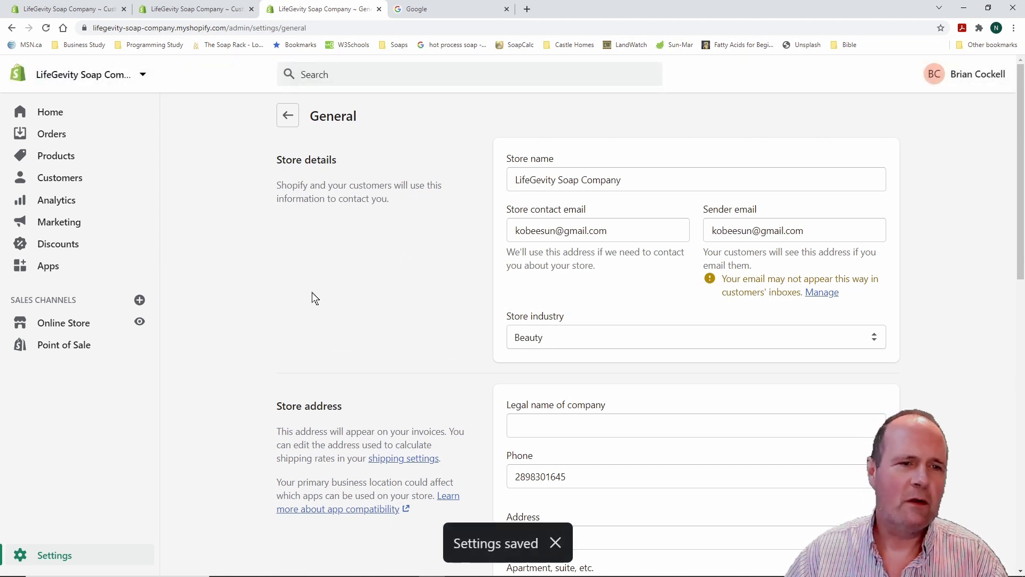
Go back from General to the main Settings overview
left_click(287, 116)
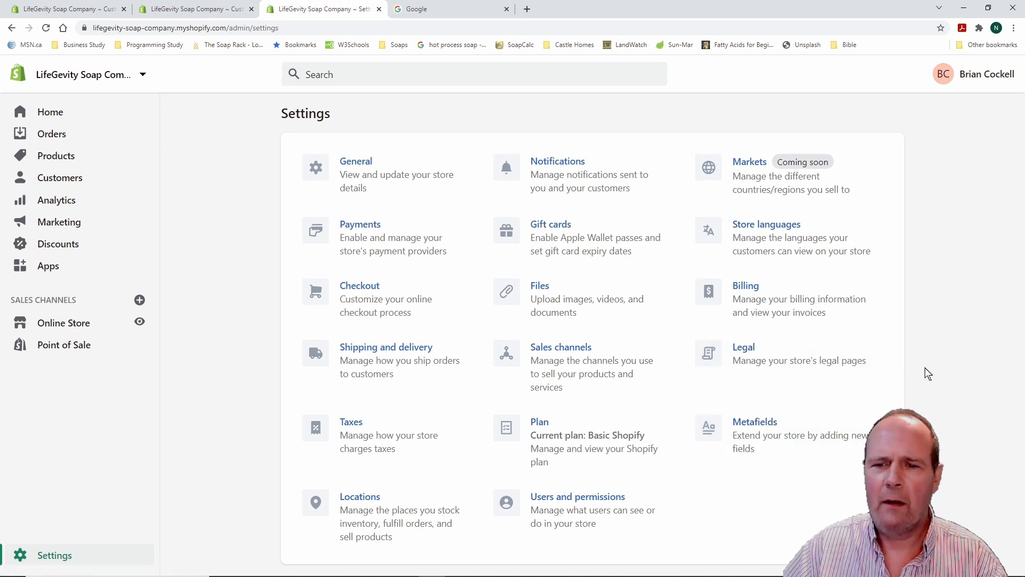
Open Legal settings and look over the empty refund, privacy, terms and shipping policy editors
left_click(748, 350)
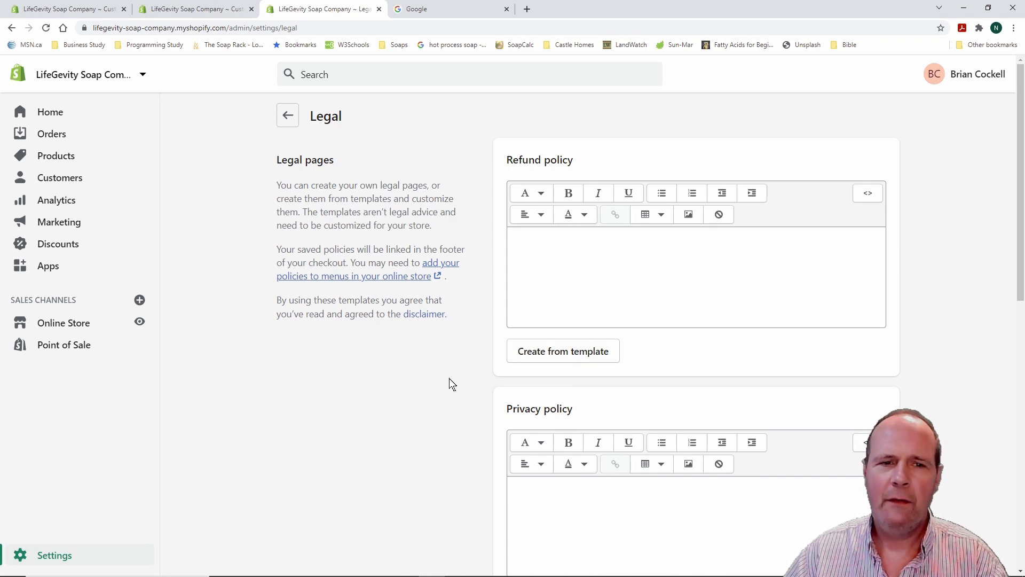
scroll(448, 377, "down", 2)
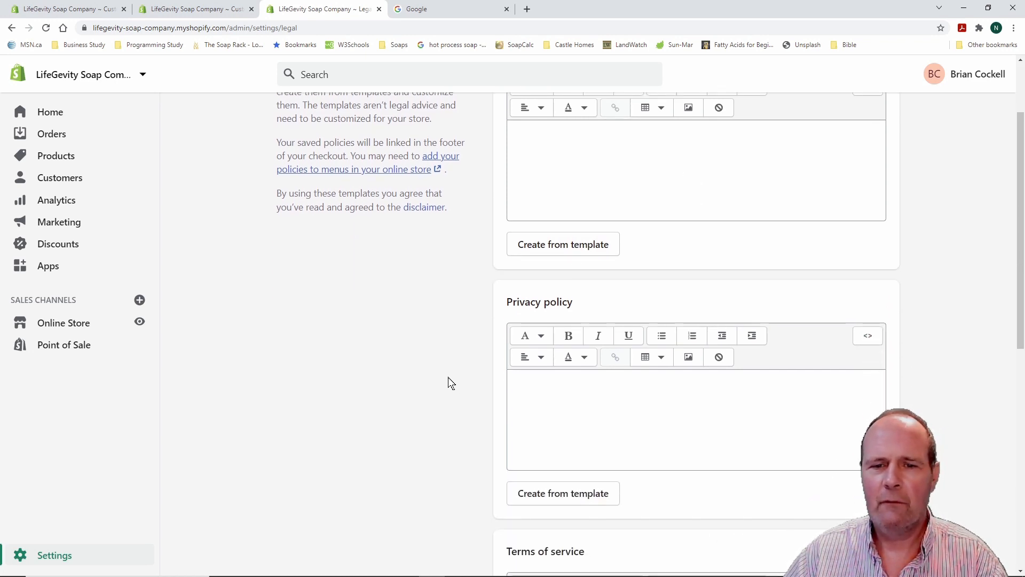
scroll(448, 378, "down", 2)
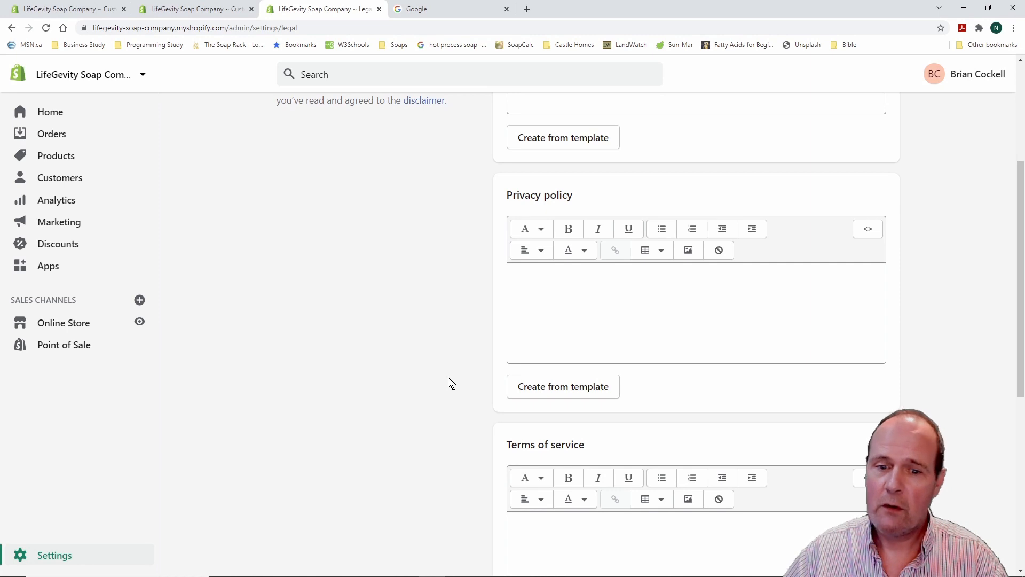
scroll(448, 377, "down", 3)
scroll(447, 377, "down", 3)
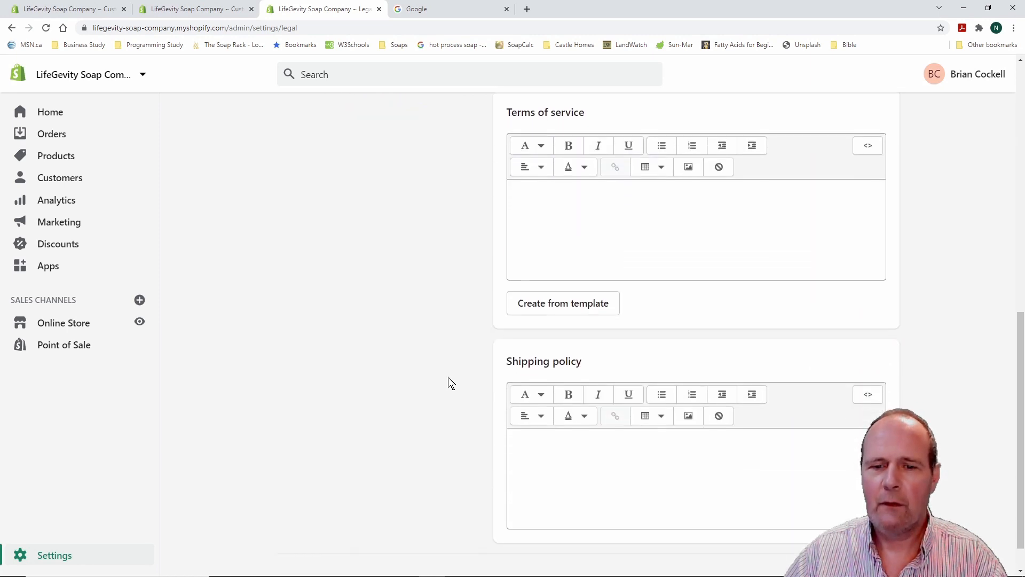
scroll(448, 377, "down", 1)
scroll(448, 377, "up", 11)
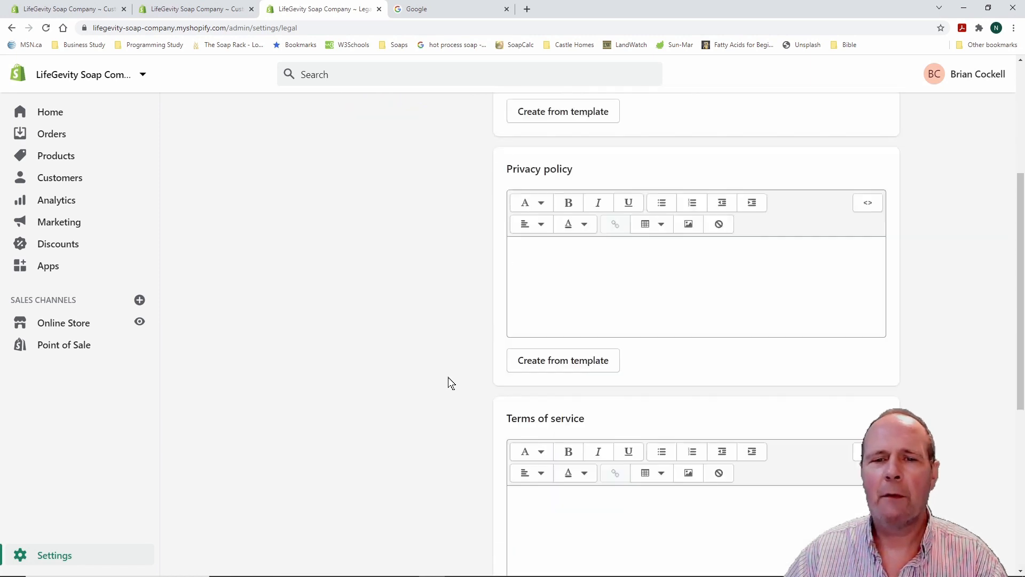
scroll(448, 377, "down", 1)
scroll(448, 378, "up", 1)
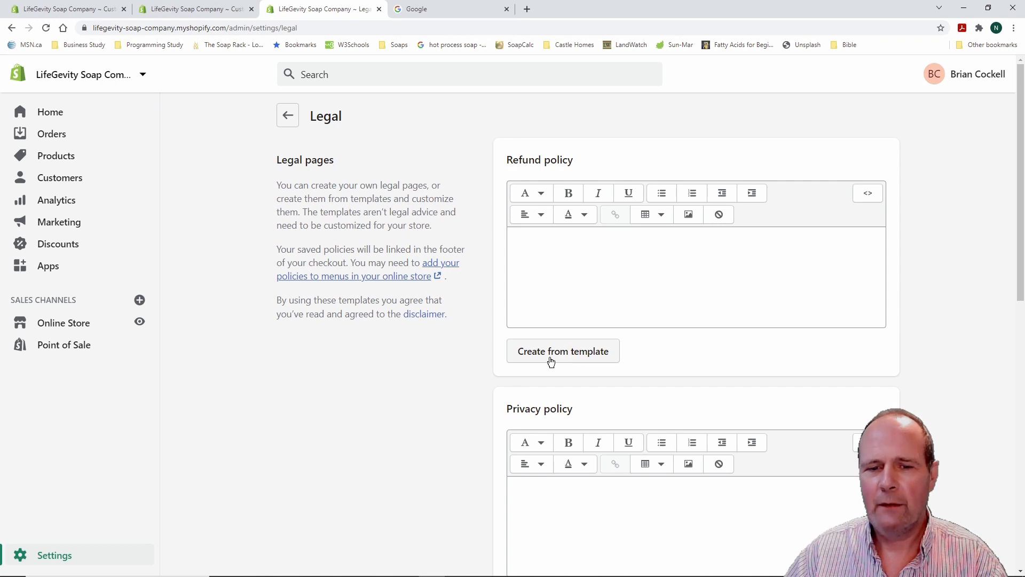
Create the refund policy from the template and change both 30-day values to 45
left_click(566, 353)
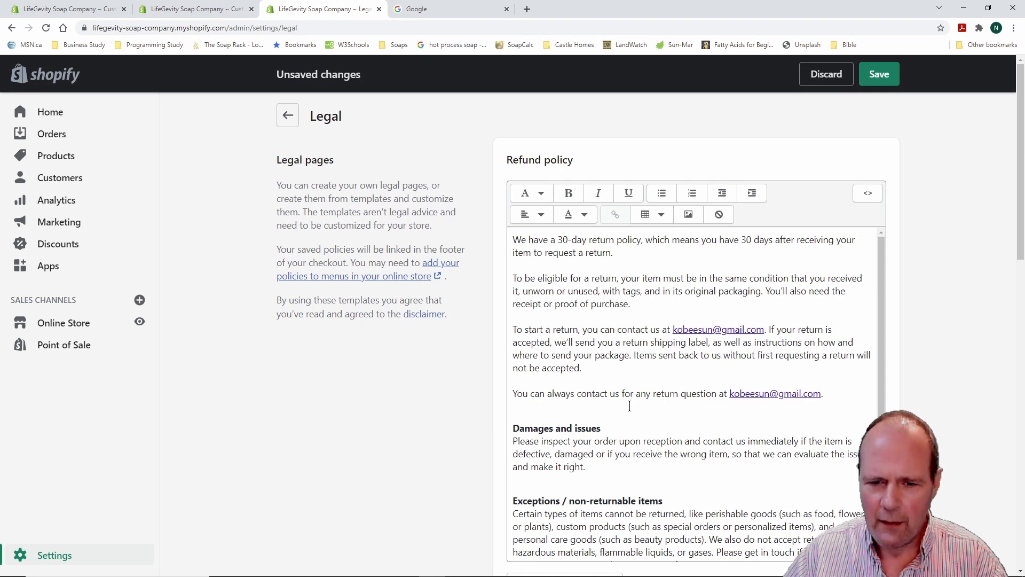
scroll(629, 406, "down", 2)
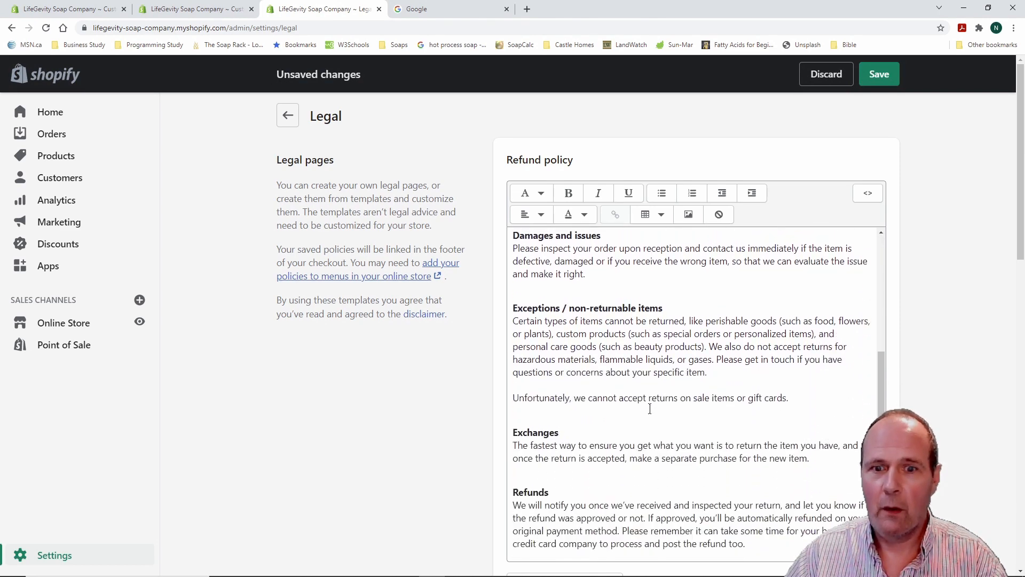
scroll(651, 409, "up", 4)
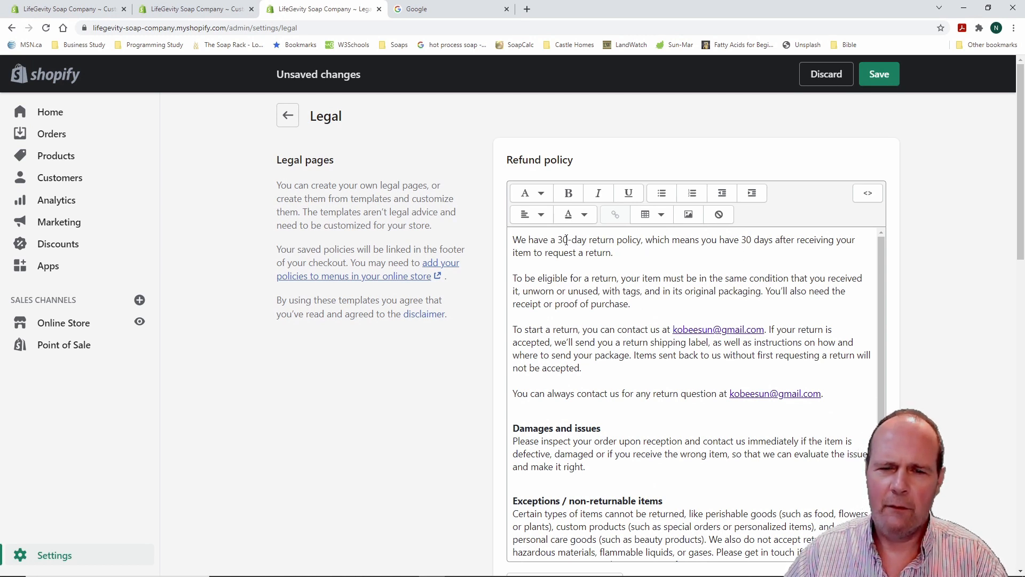
left_click_drag(569, 240, 558, 240)
type("45")
left_click_drag(752, 240, 740, 241)
type("45")
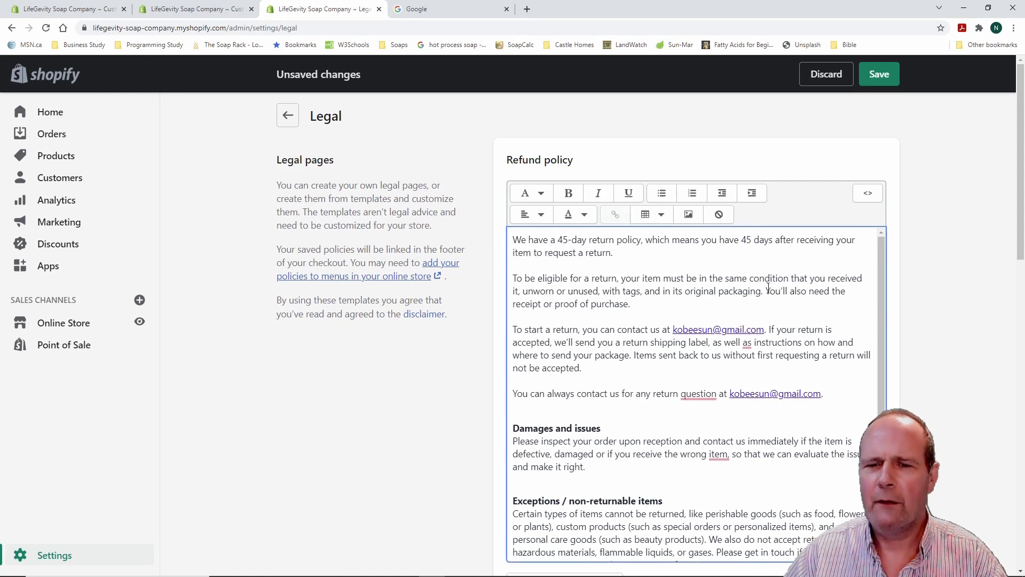
Delete the Damages and issues section from the refund policy
scroll(810, 412, "down", 2)
scroll(809, 412, "down", 5)
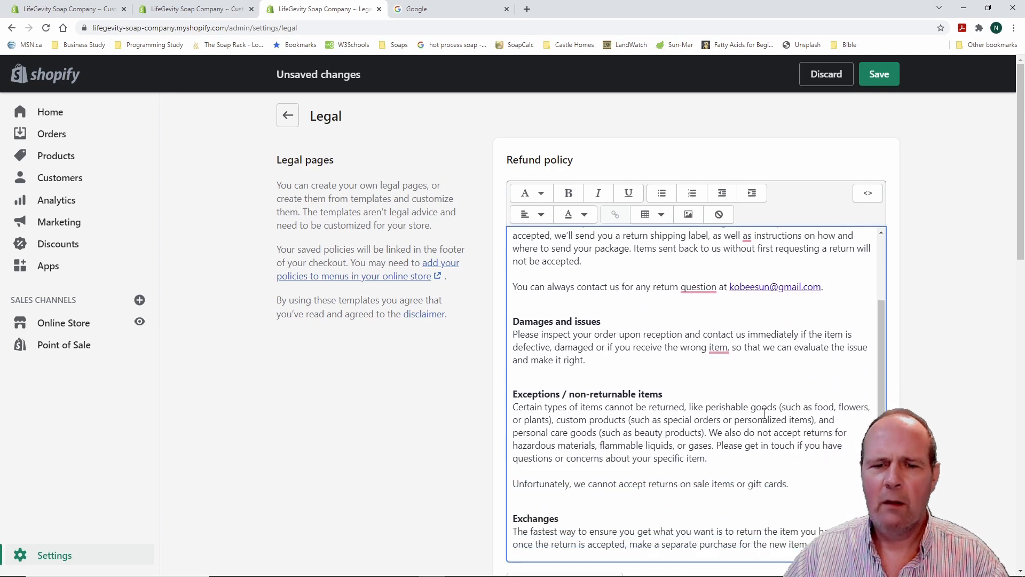
scroll(748, 412, "up", 3)
scroll(874, 353, "up", 4)
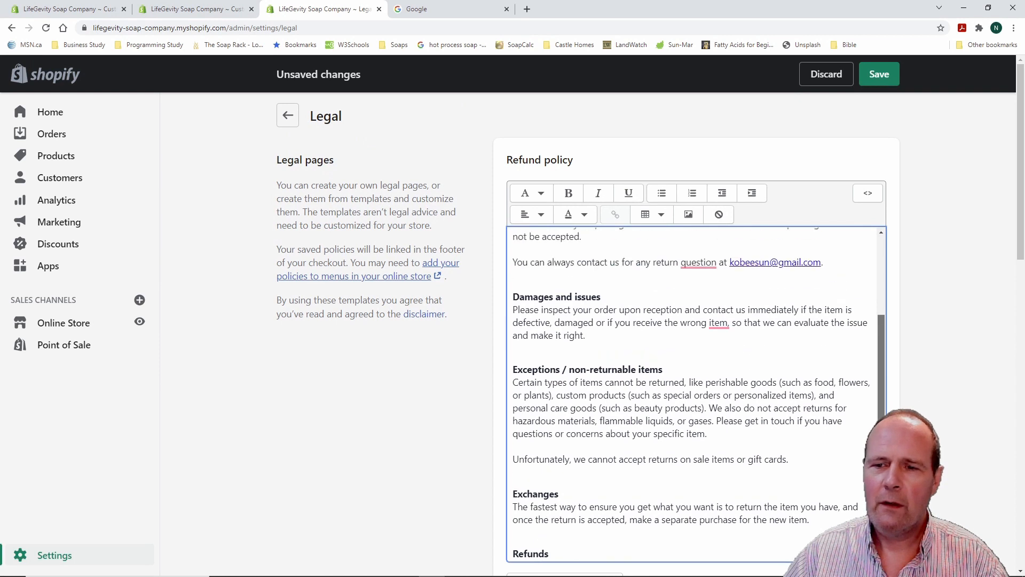
scroll(872, 355, "down", 2)
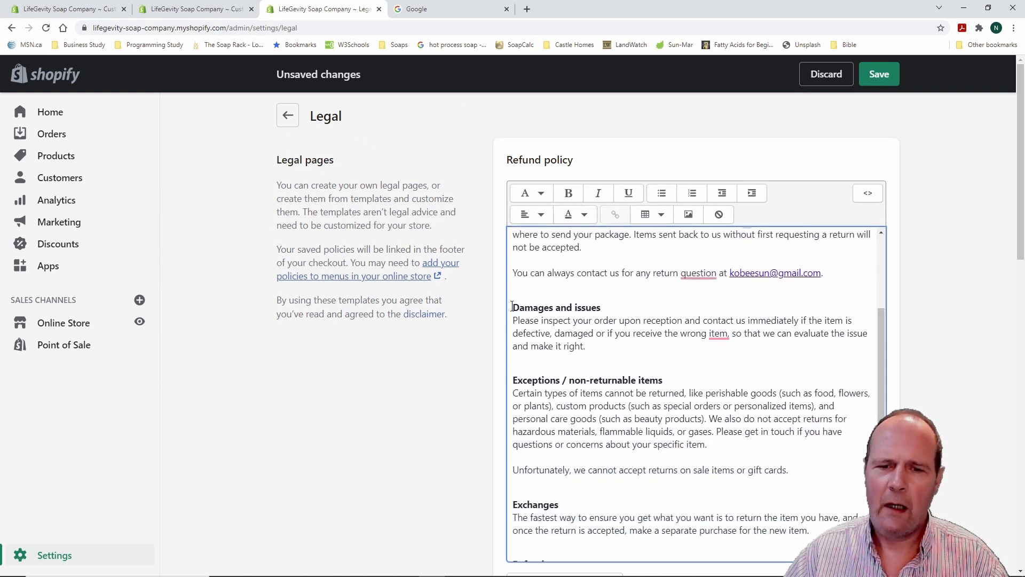
left_click_drag(512, 306, 626, 349)
key("BackSpace")
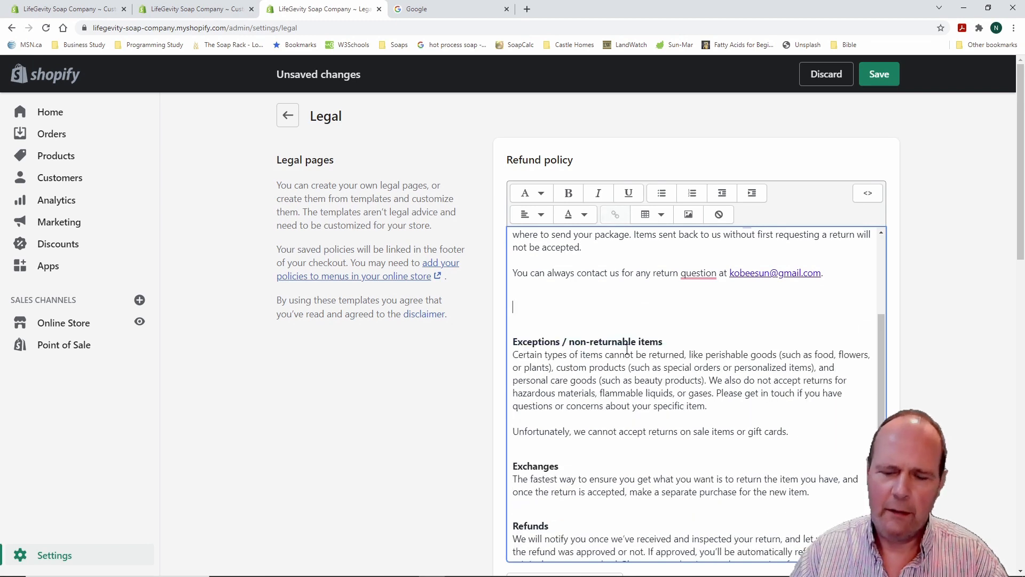
key("BackSpace")
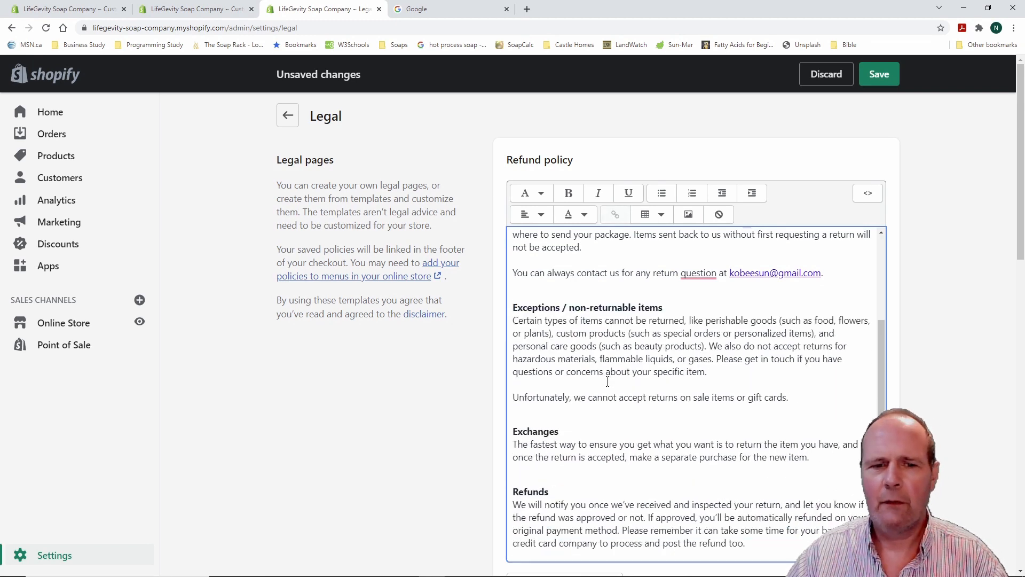
scroll(463, 381, "down", 5)
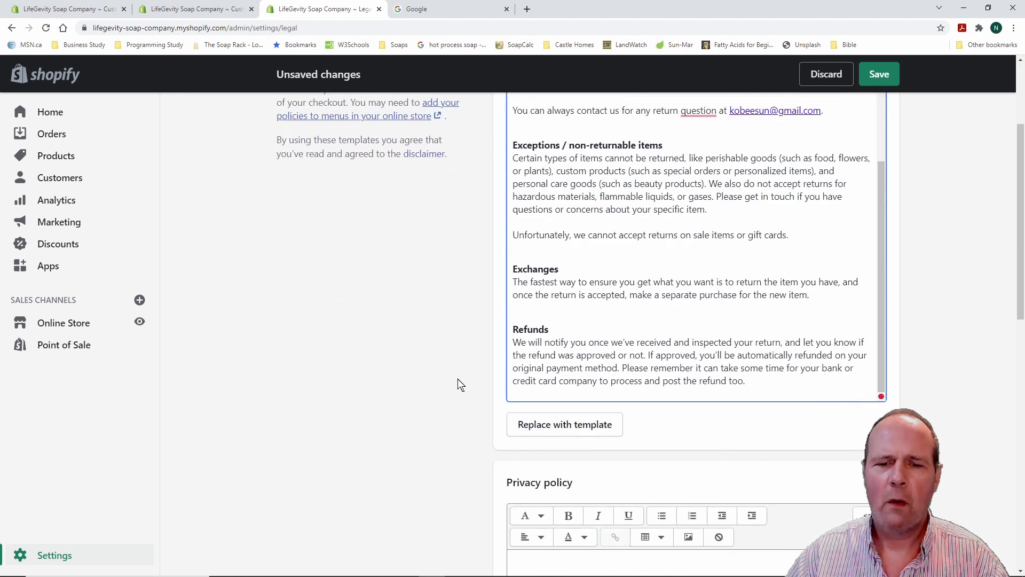
scroll(433, 376, "down", 5)
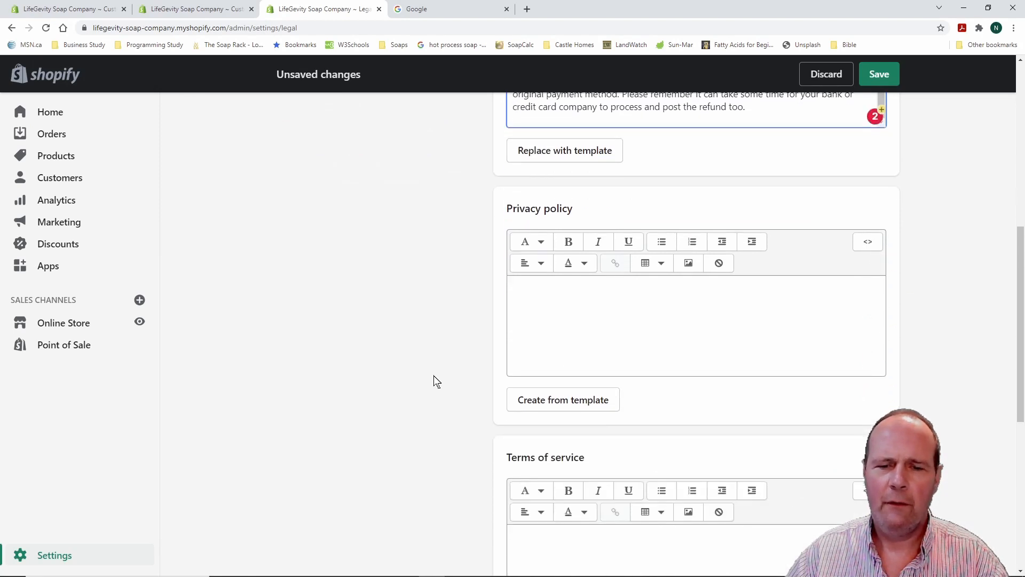
Fill the privacy policy from Shopify's template
left_click(576, 301)
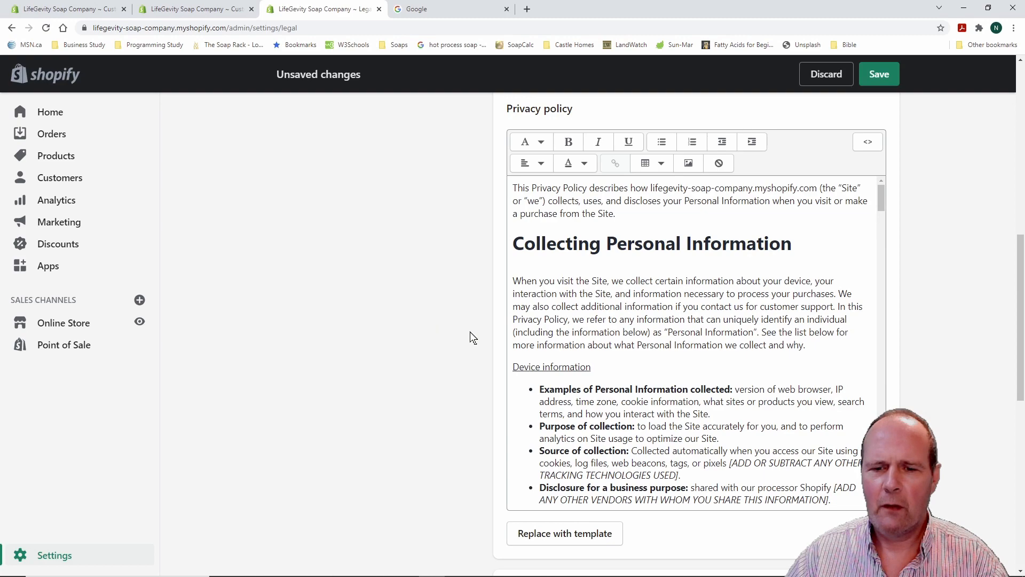
scroll(668, 328, "down", 10)
scroll(668, 329, "down", 15)
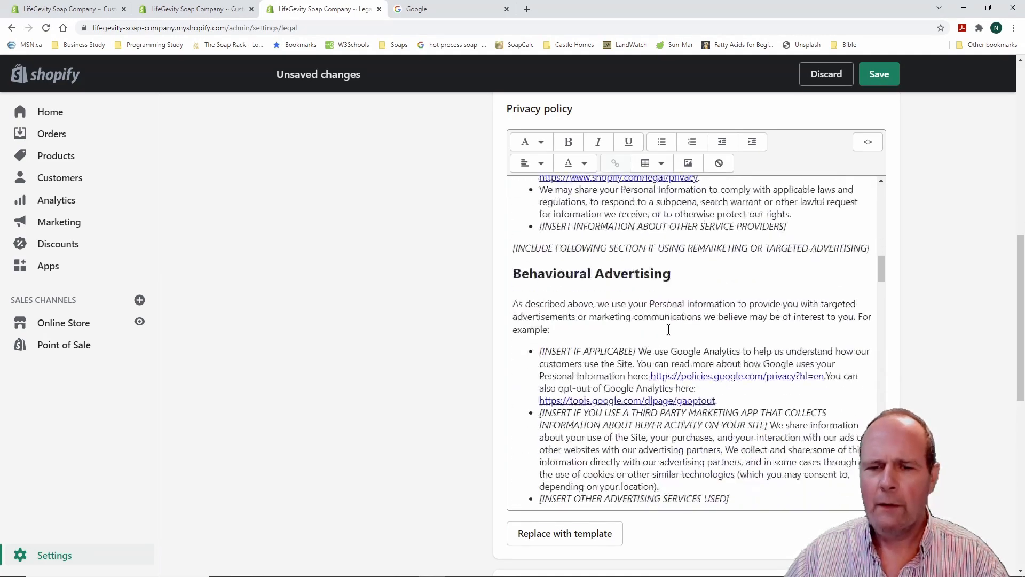
scroll(668, 329, "down", 5)
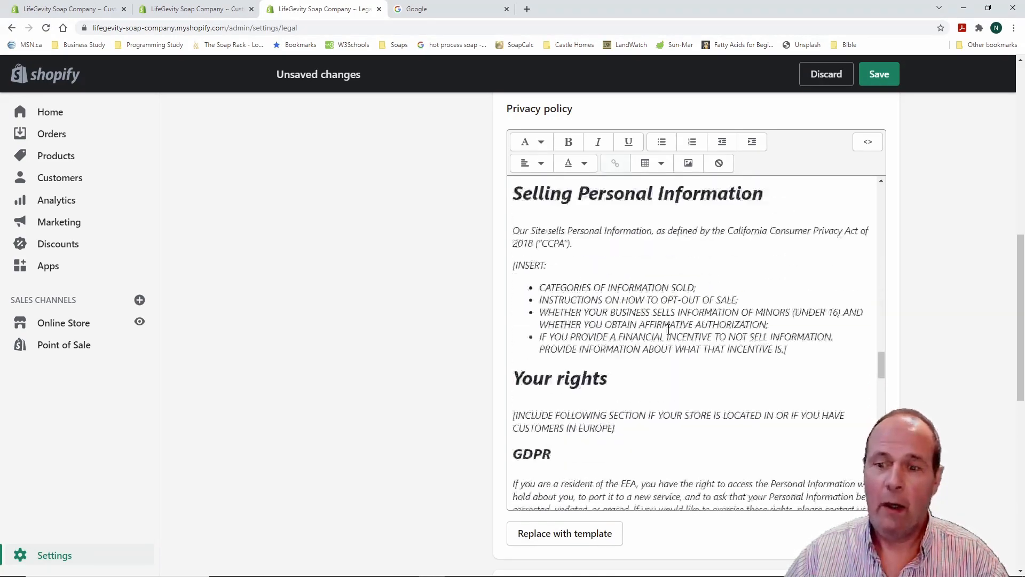
scroll(673, 331, "up", 10)
scroll(675, 332, "up", 20)
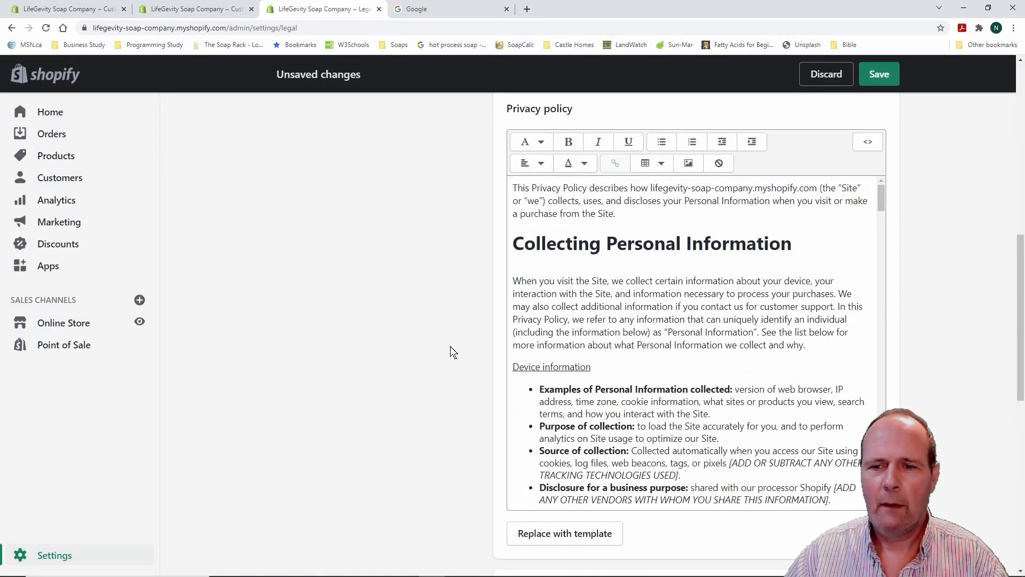
scroll(450, 347, "down", 6)
scroll(417, 368, "down", 2)
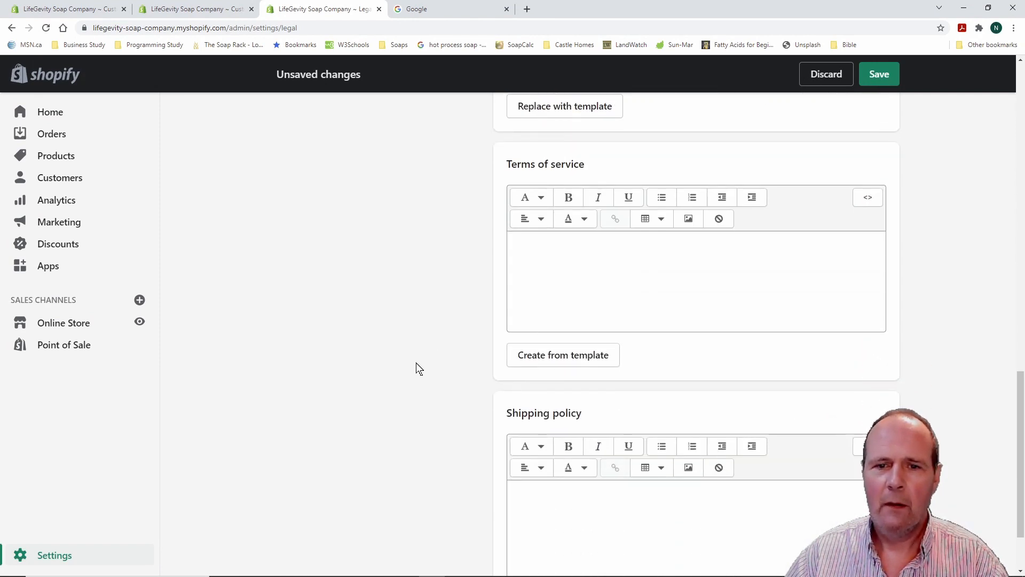
Fill the terms of service from its template and save the legal pages
left_click(573, 357)
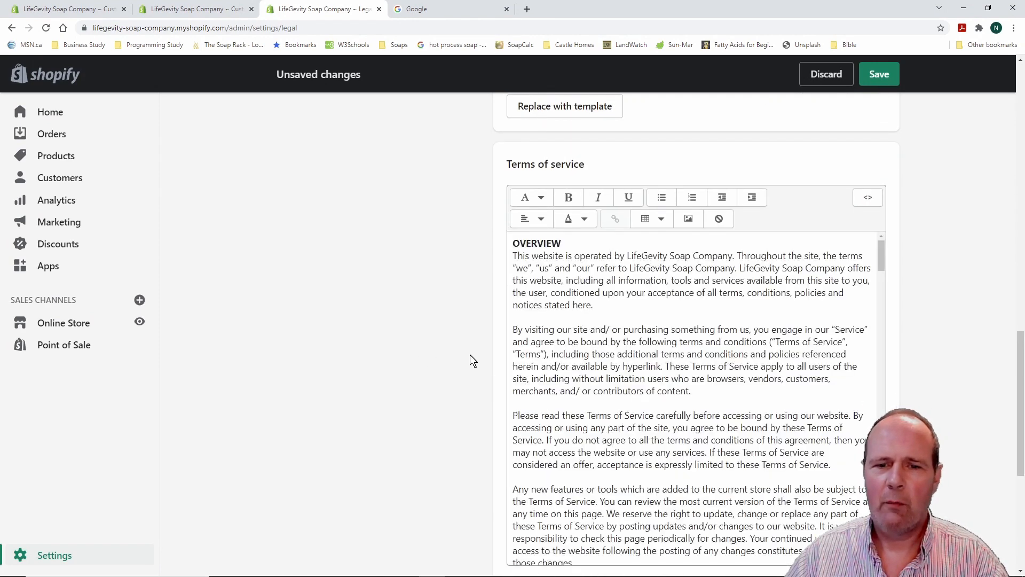
scroll(456, 356, "down", 6)
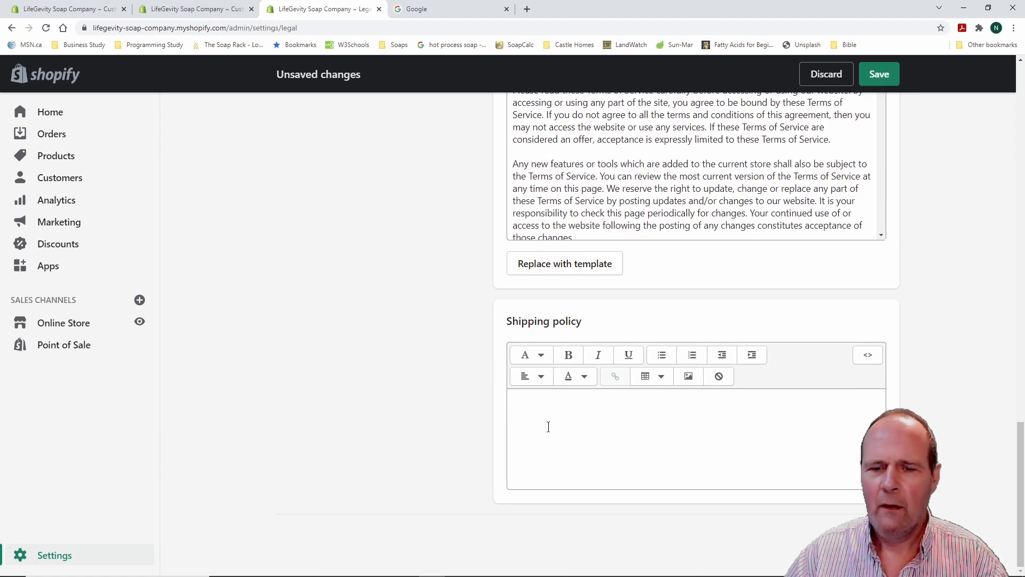
left_click(525, 407)
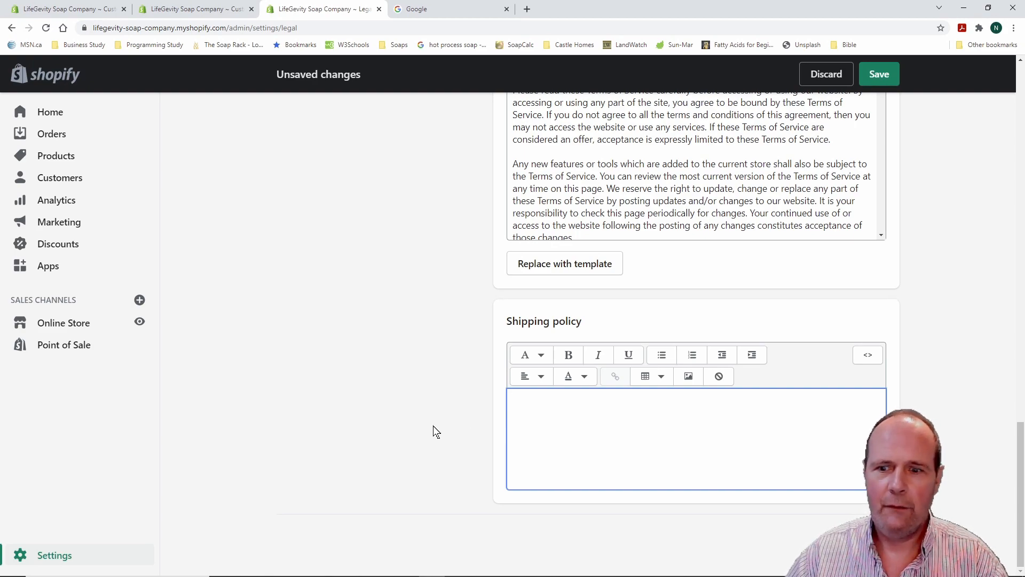
scroll(434, 424, "up", 9)
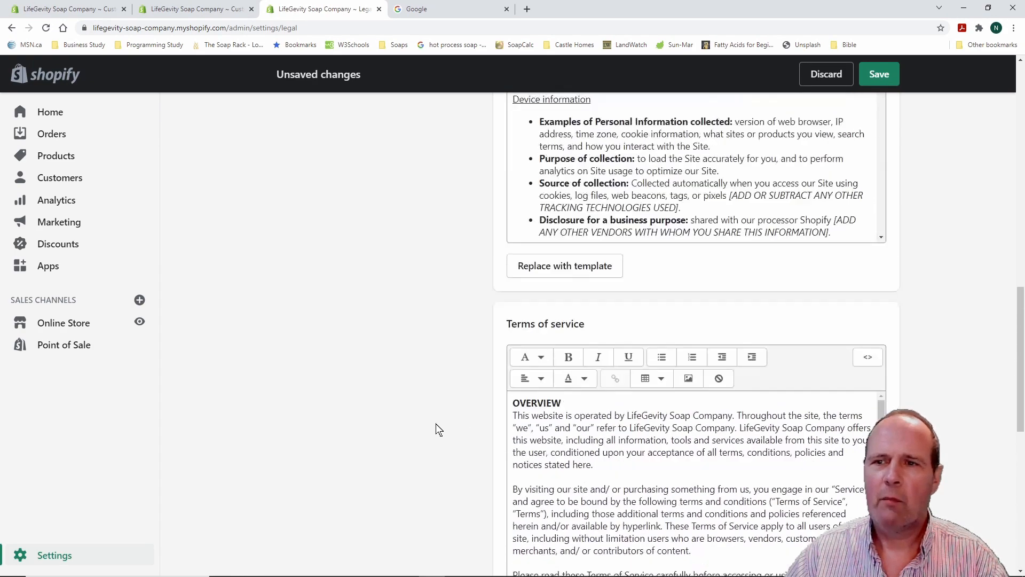
scroll(437, 424, "up", 18)
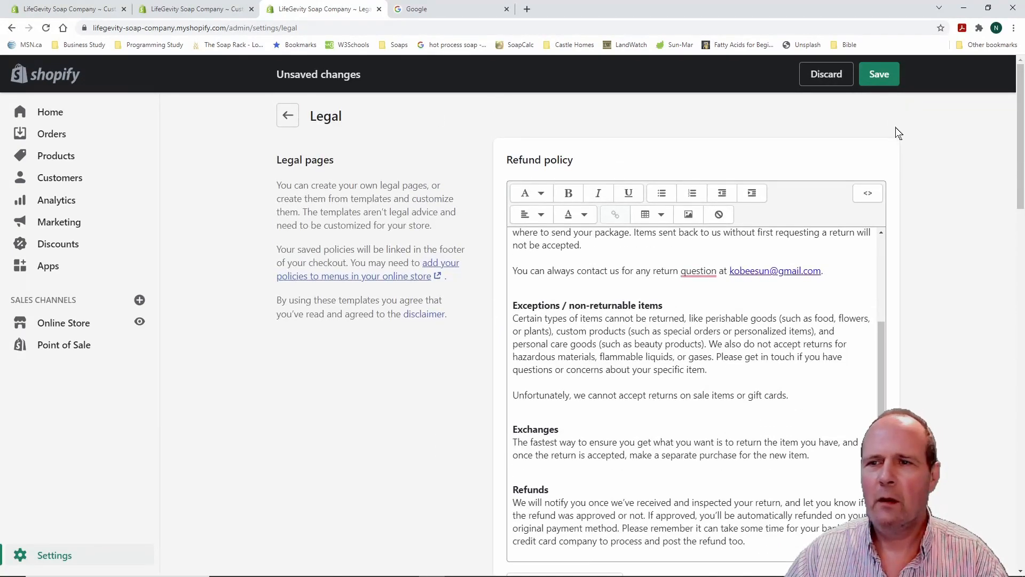
left_click(888, 78)
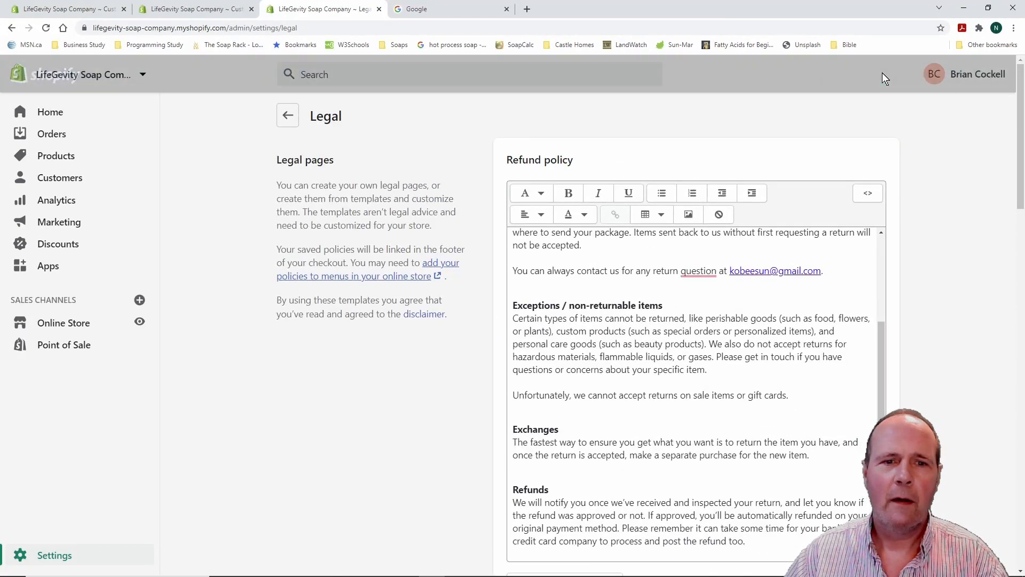
Review the Payments page's providers, Shopify Payments and PayPal Express Checkout, then return to Settings
left_click(288, 118)
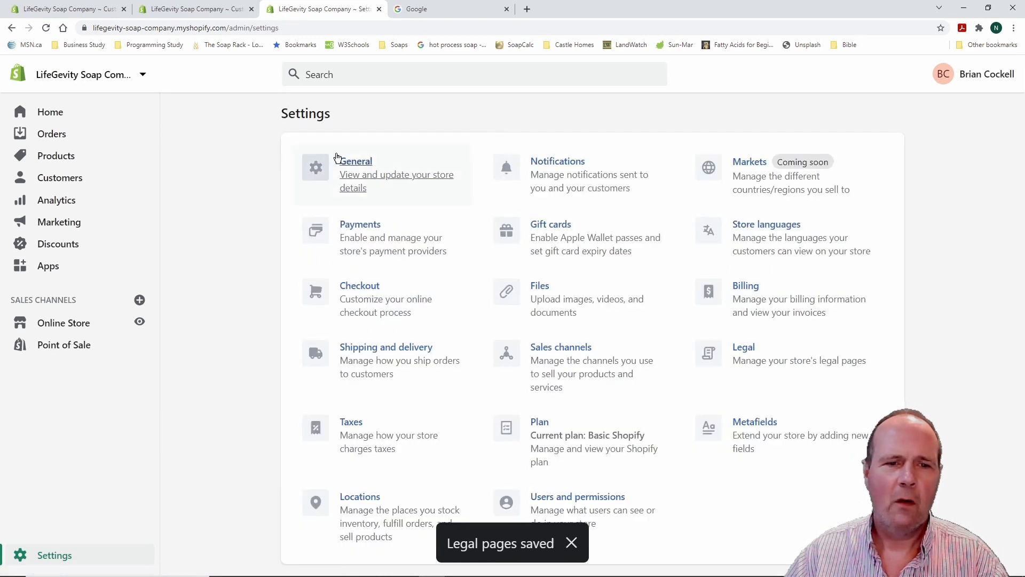
left_click(361, 225)
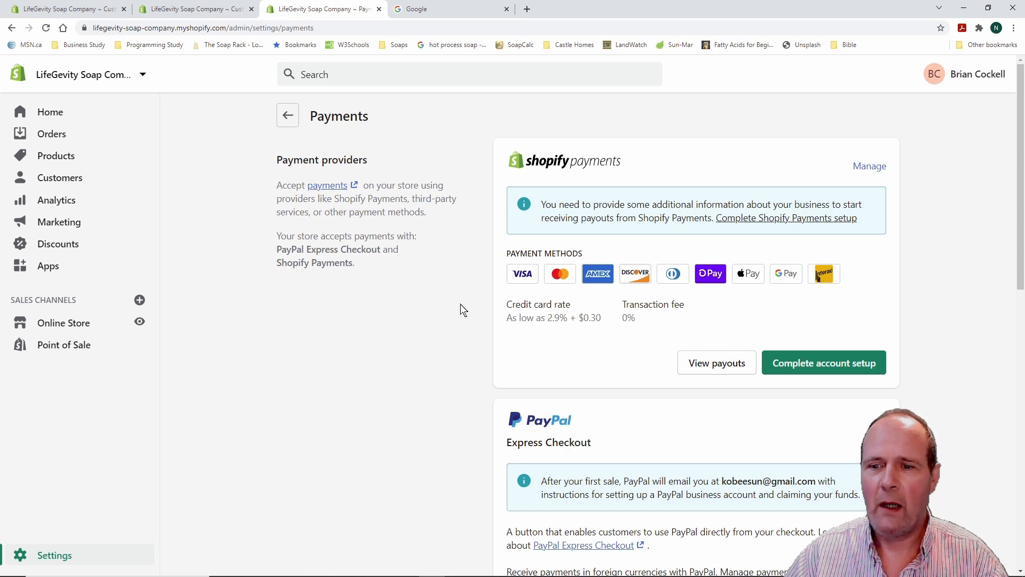
scroll(460, 303, "down", 1)
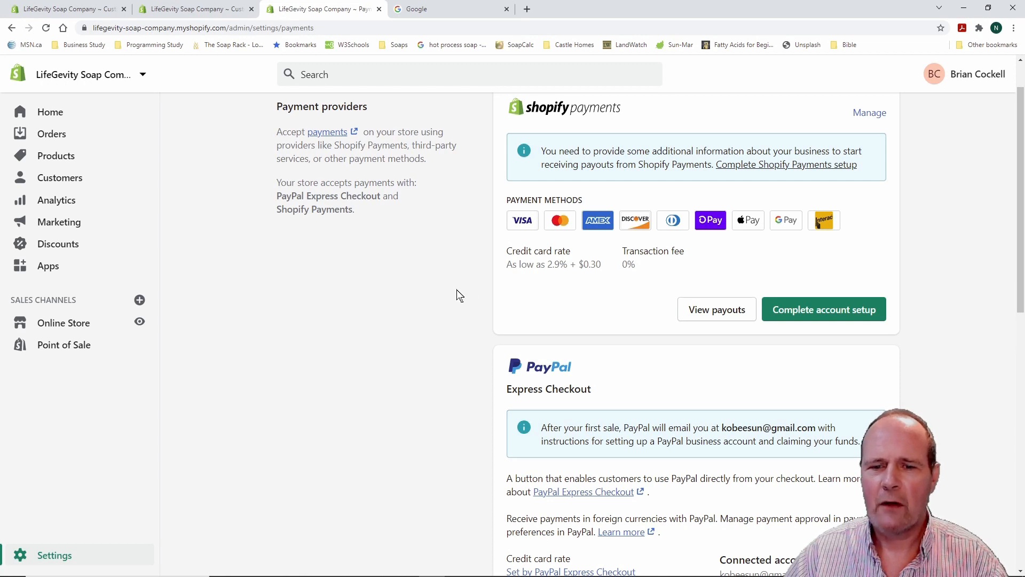
scroll(453, 299, "down", 1)
scroll(454, 299, "down", 3)
scroll(454, 299, "down", 2)
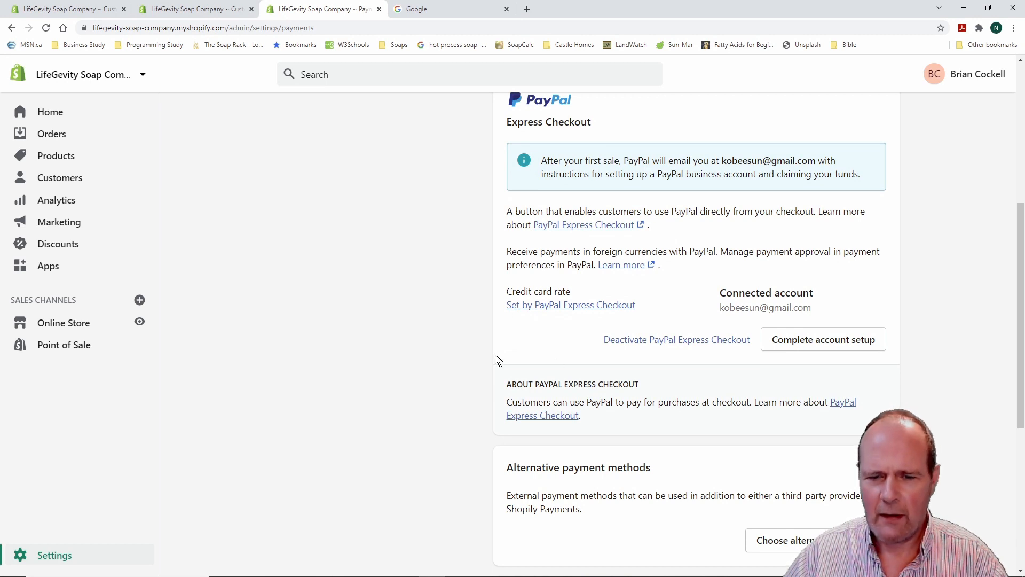
scroll(435, 329, "down", 5)
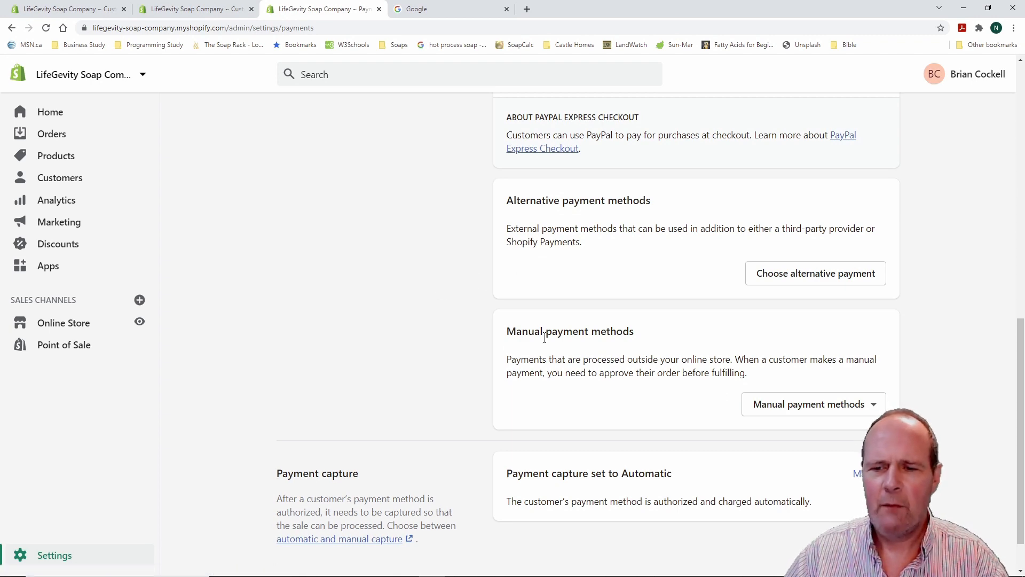
scroll(452, 295, "up", 10)
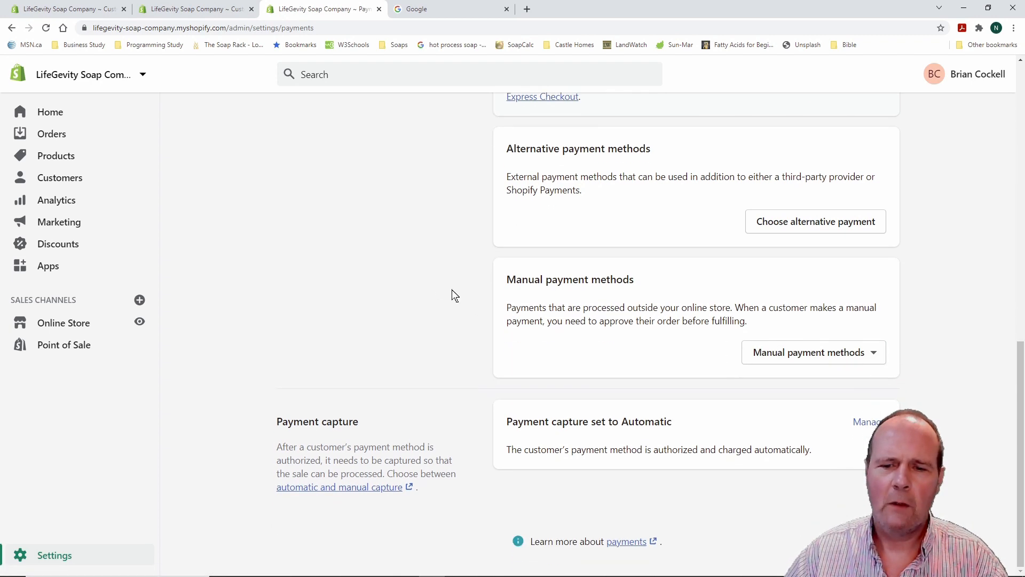
scroll(454, 296, "up", 1)
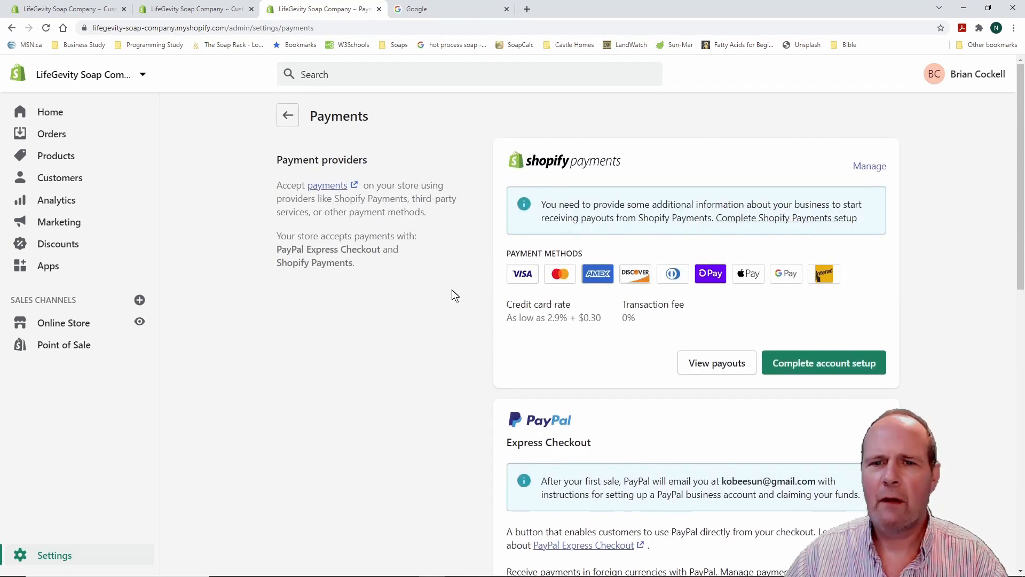
left_click(288, 118)
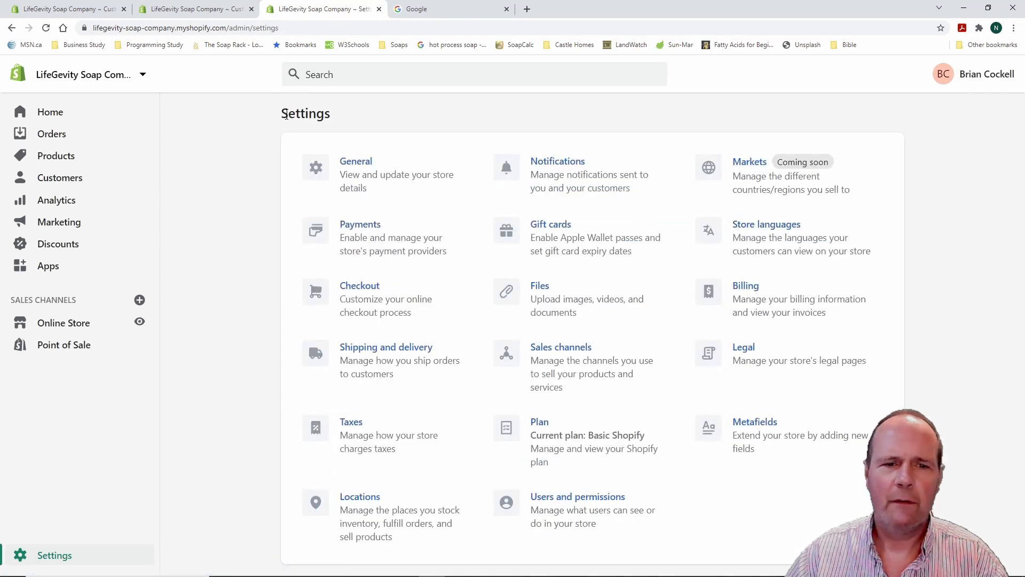
In Checkout settings, set Customer accounts to 'Accounts are required'
left_click(369, 290)
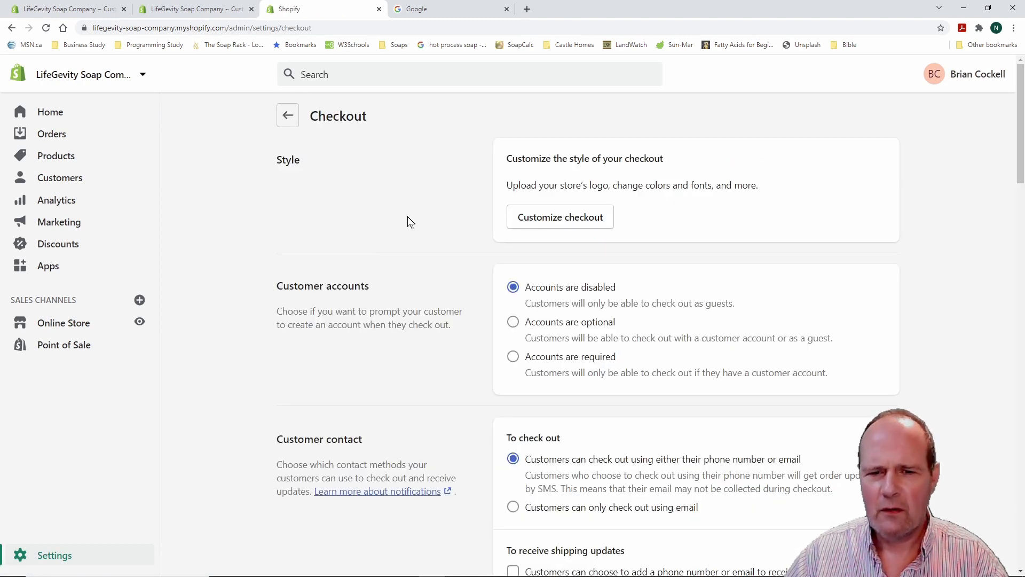
scroll(442, 231, "down", 3)
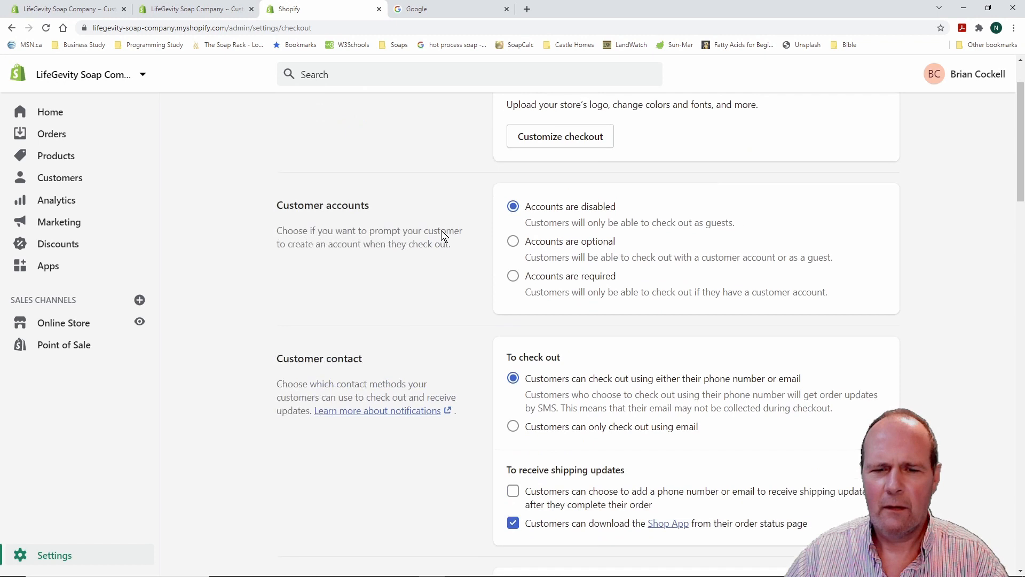
scroll(442, 233, "up", 1)
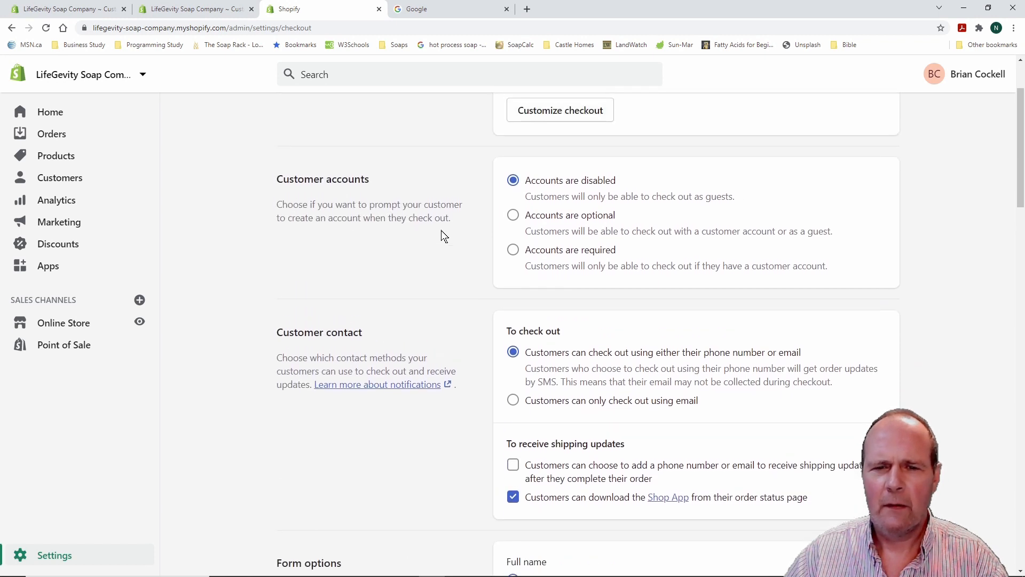
left_click(512, 249)
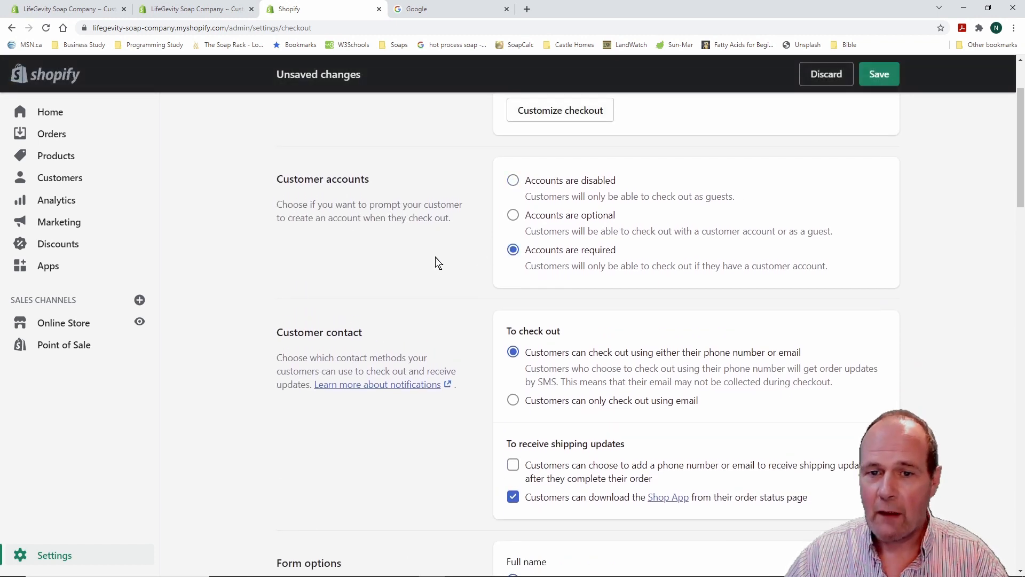
Review the rest of the checkout settings page, then return to the Settings overview
scroll(437, 260, "up", 2)
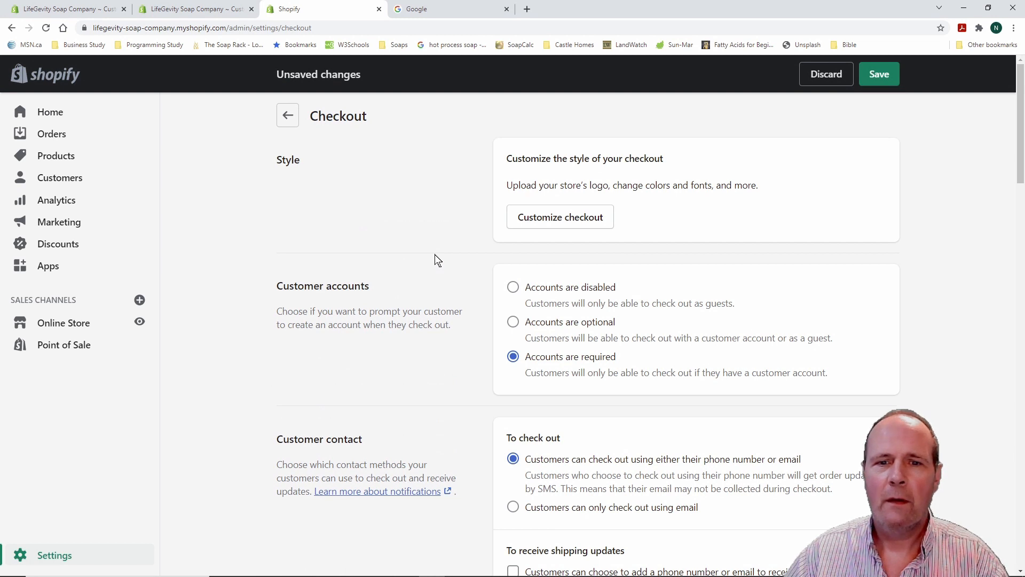
scroll(471, 260, "down", 4)
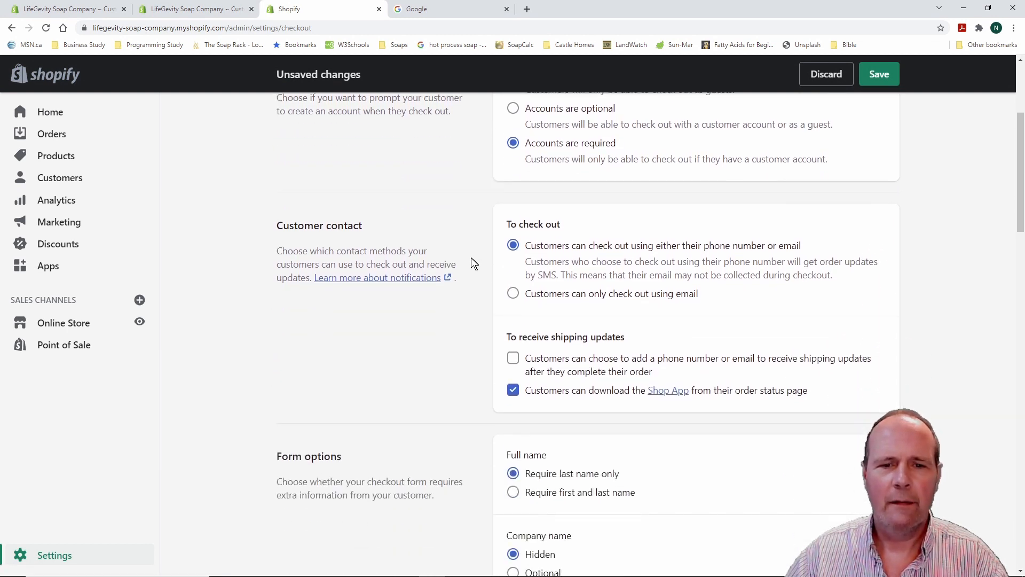
scroll(440, 341, "down", 3)
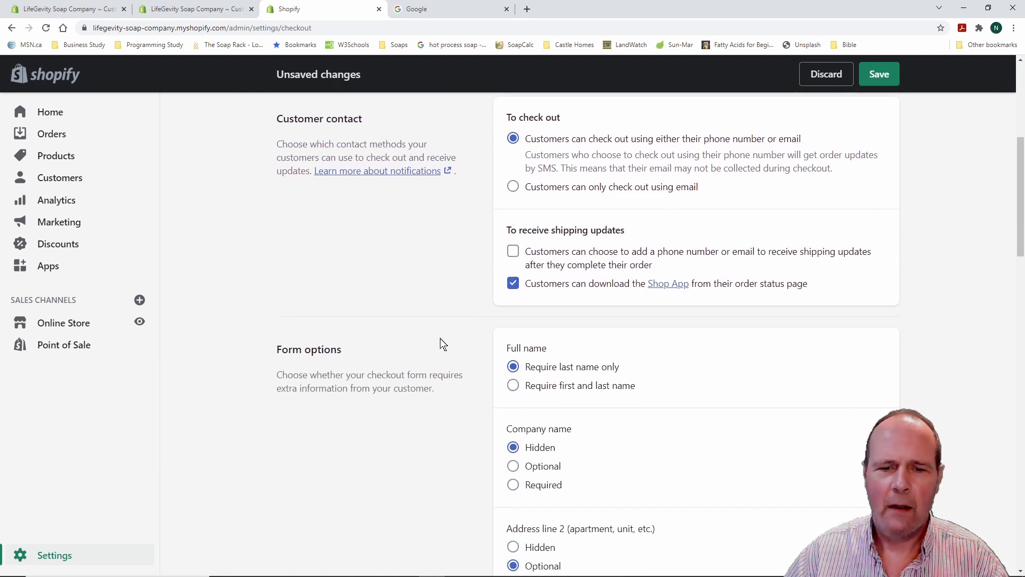
scroll(452, 342, "down", 1)
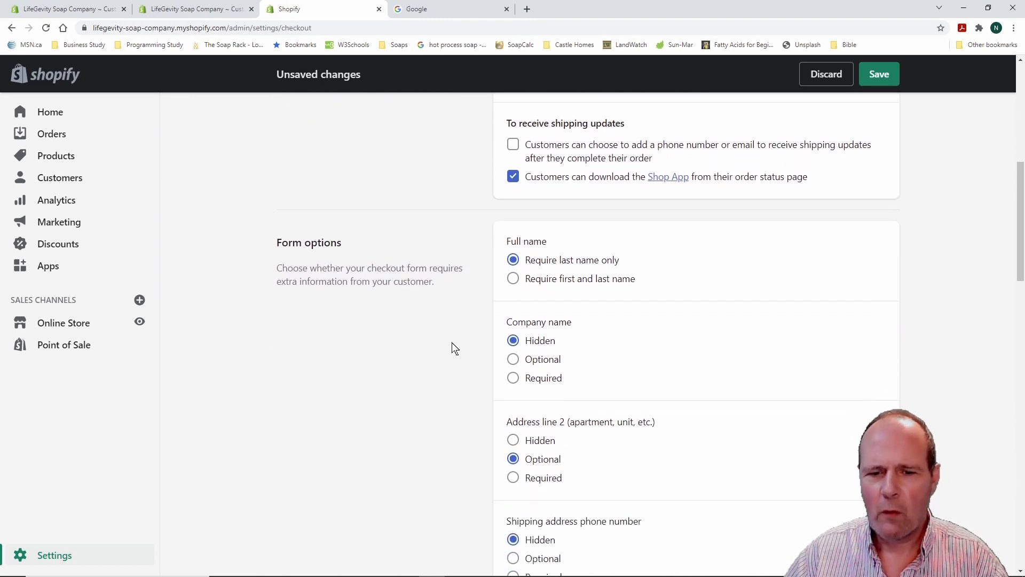
scroll(452, 341, "down", 5)
scroll(452, 345, "up", 13)
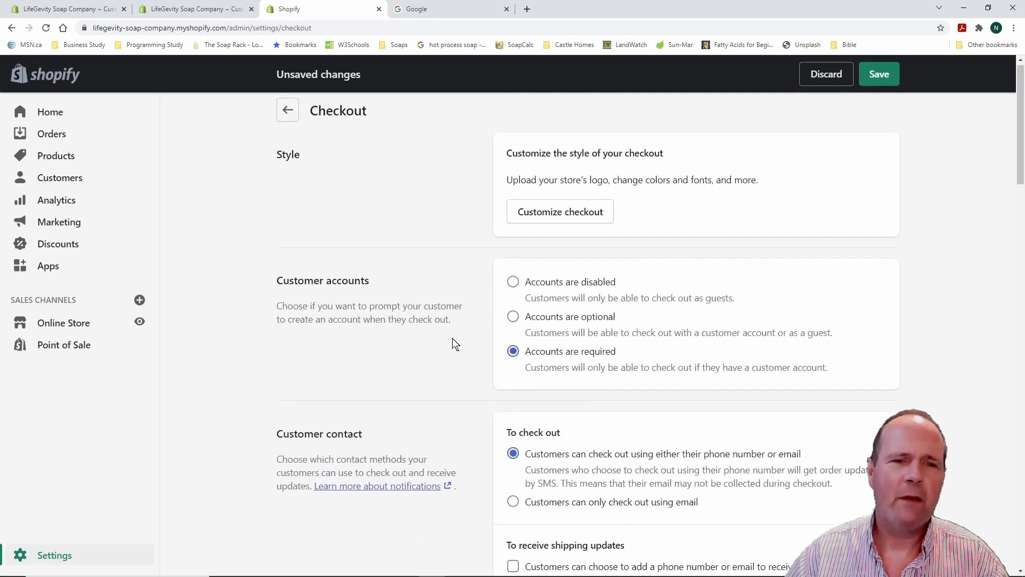
left_click(288, 115)
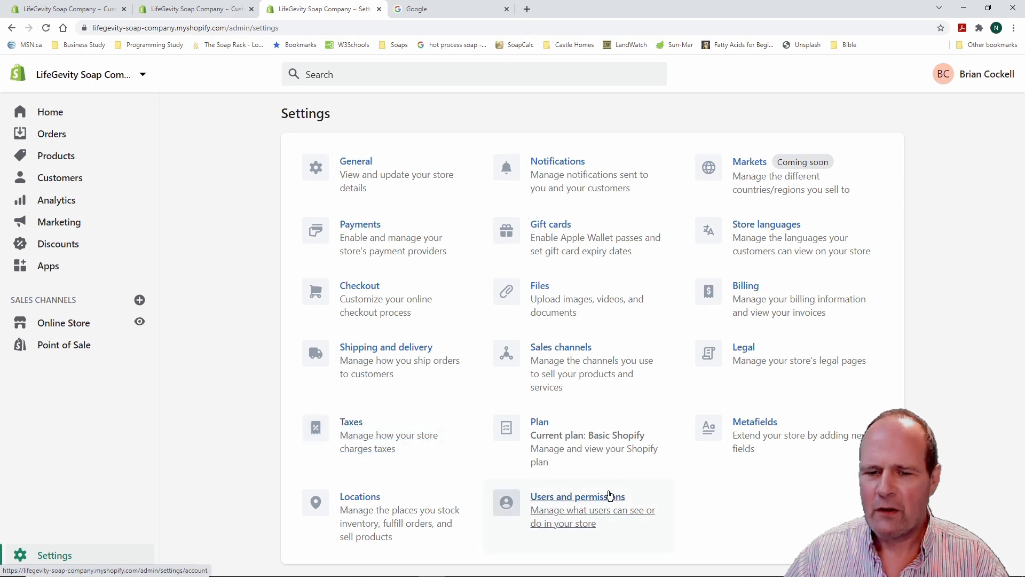
left_click(540, 425)
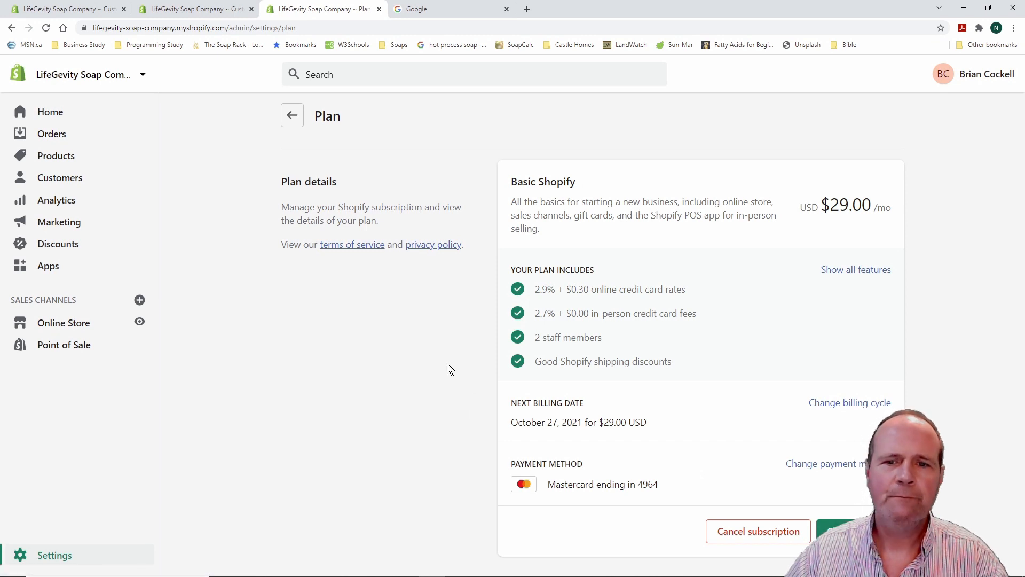
left_click(293, 114)
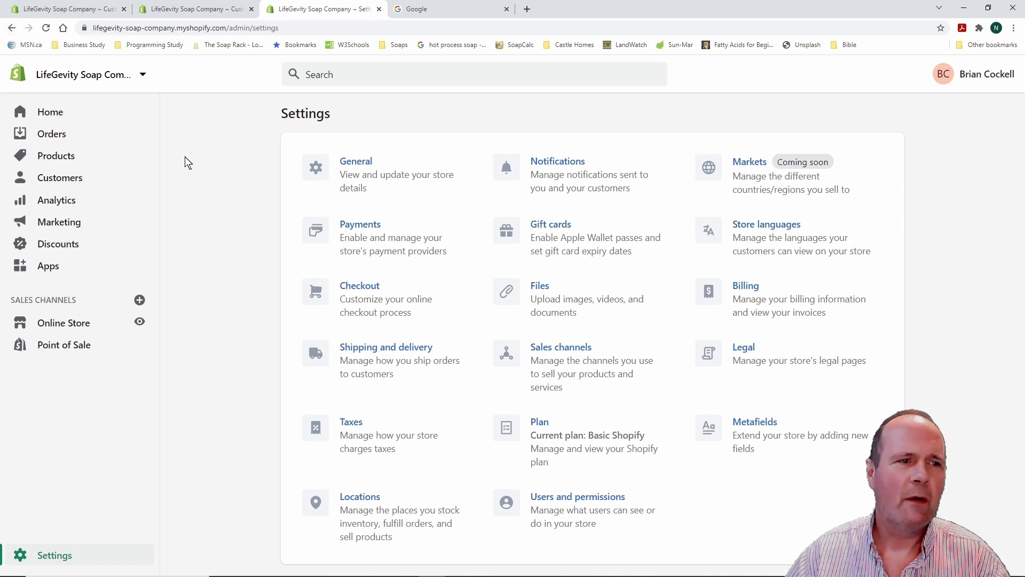
Go to the Home dashboard and check its setup guide with Add product and Customize theme complete
left_click(52, 112)
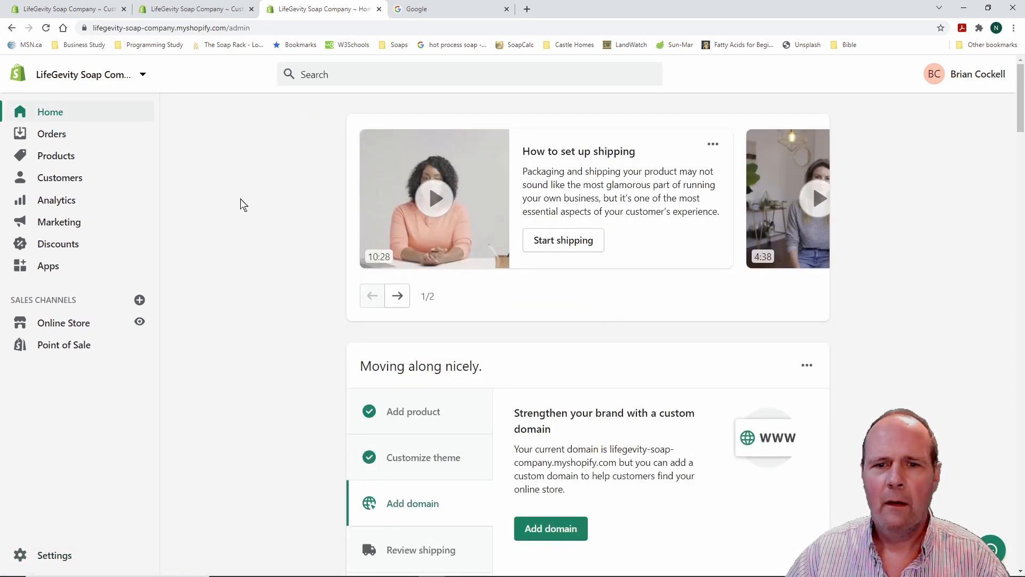
scroll(235, 260, "down", 4)
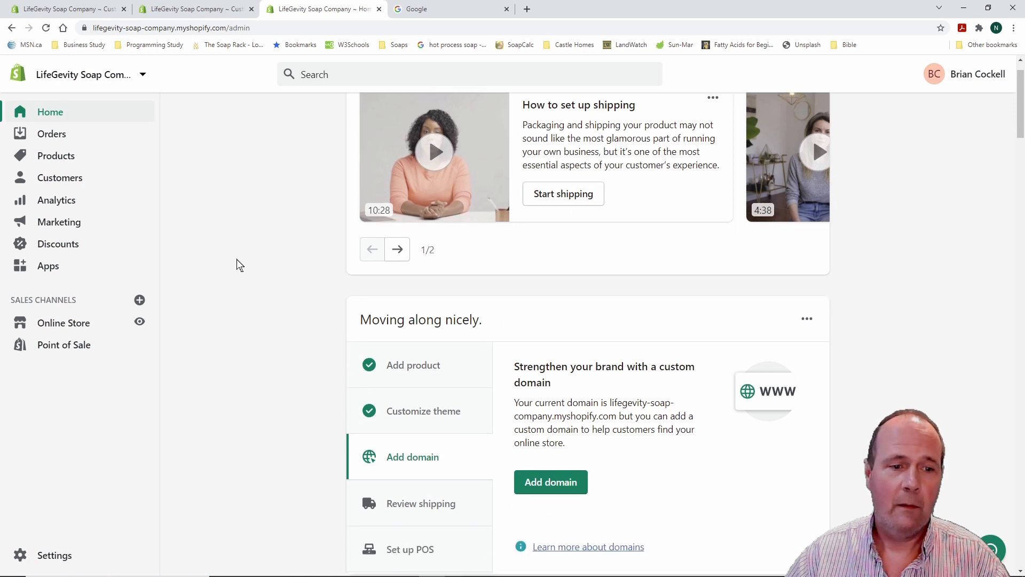
scroll(236, 259, "down", 1)
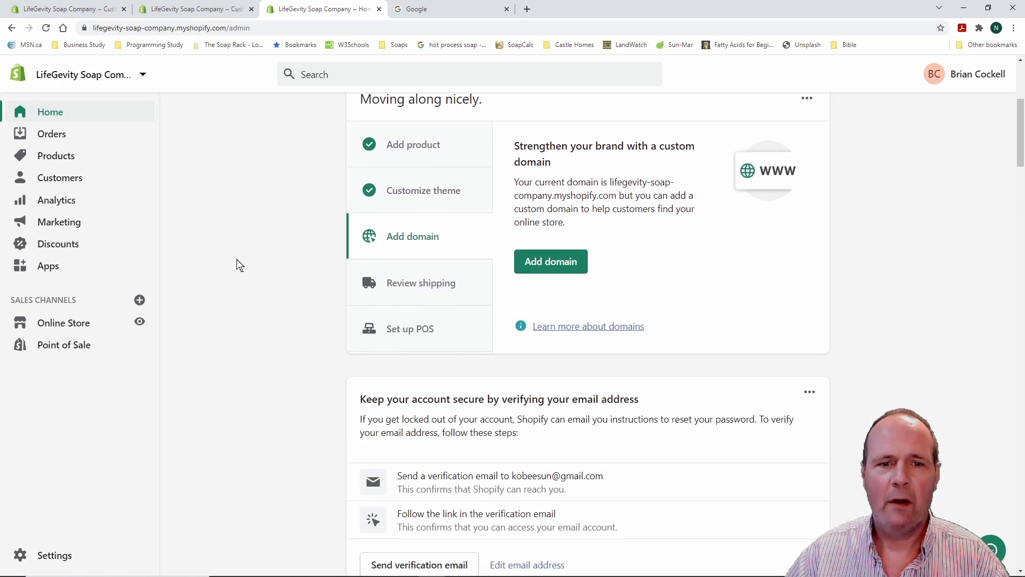
scroll(236, 259, "up", 5)
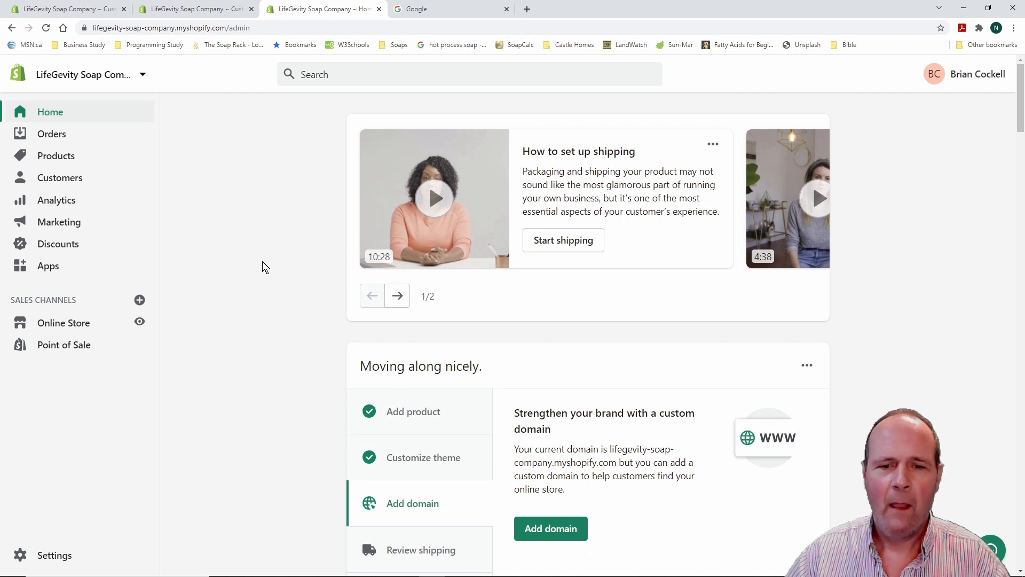
Scroll down through the dashboard's suggestion cards, then back toward the top
scroll(262, 262, "down", 2)
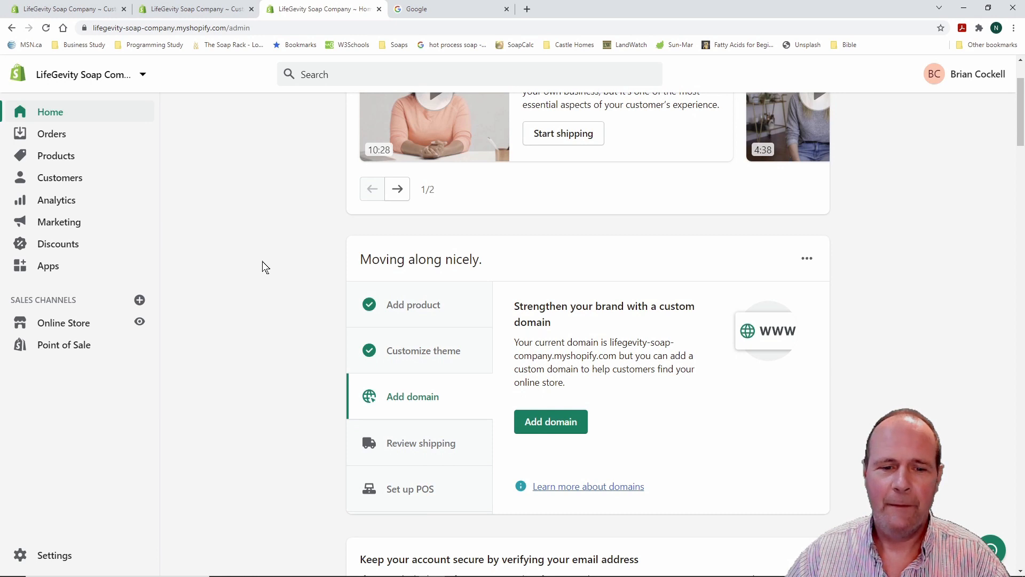
scroll(262, 261, "down", 2)
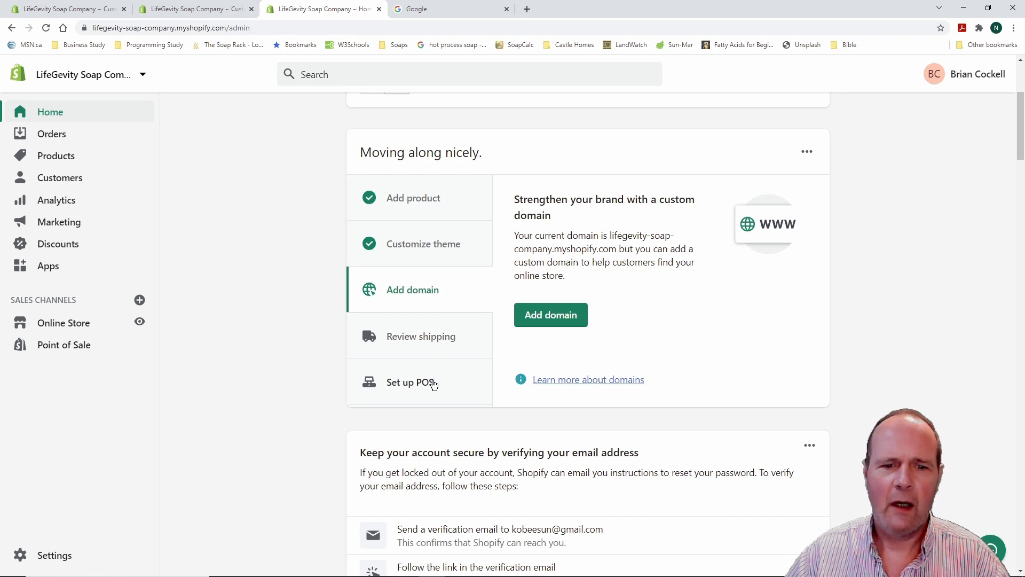
scroll(268, 287, "down", 4)
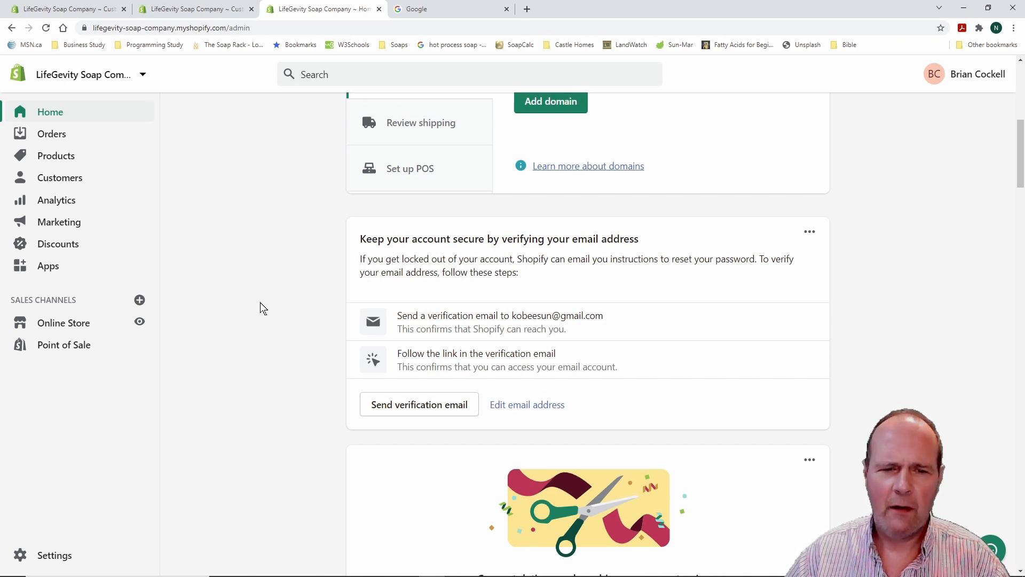
scroll(259, 305, "down", 1)
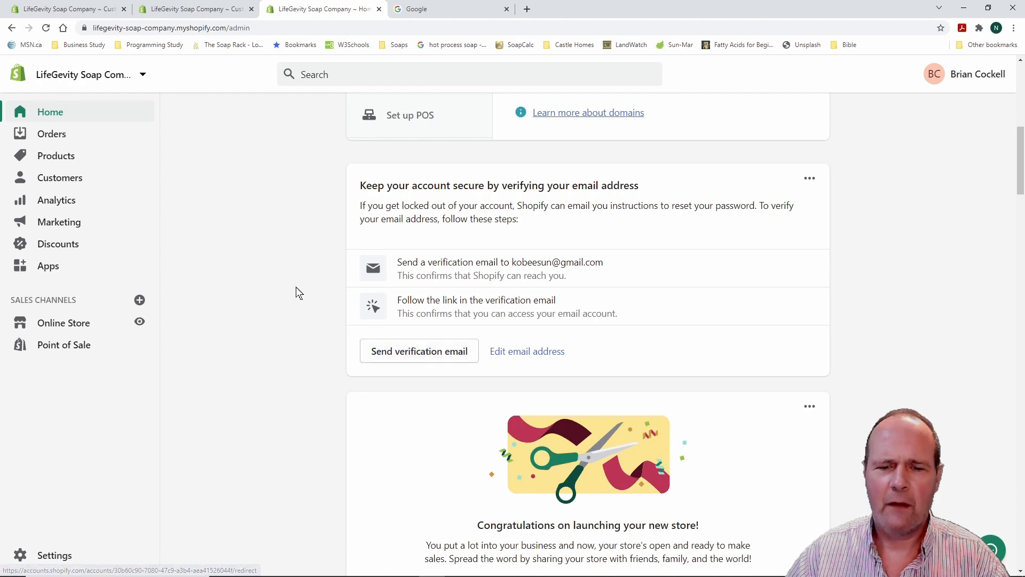
scroll(297, 292, "down", 3)
scroll(296, 286, "down", 1)
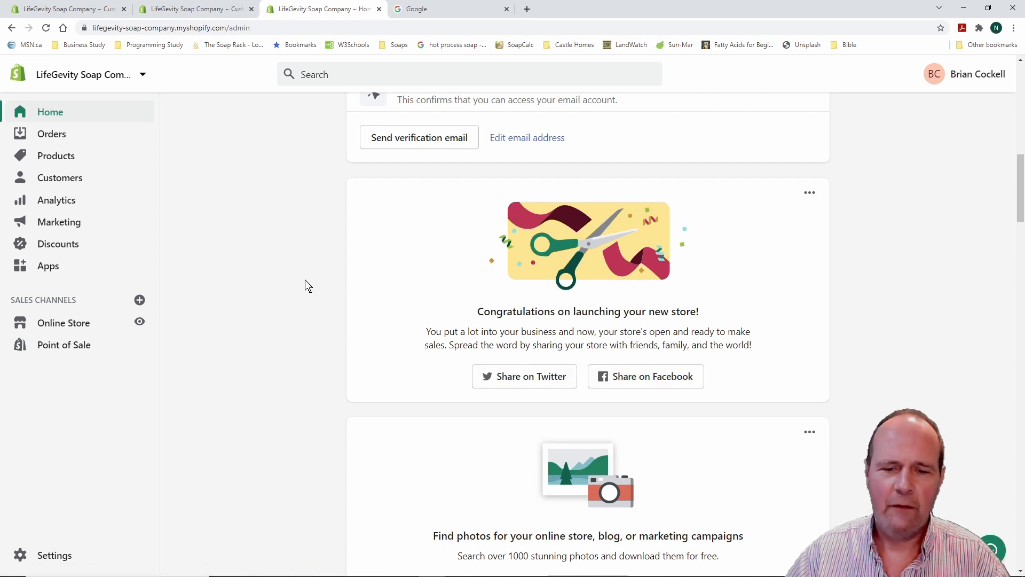
scroll(310, 280, "down", 3)
scroll(310, 280, "down", 2)
scroll(301, 274, "down", 2)
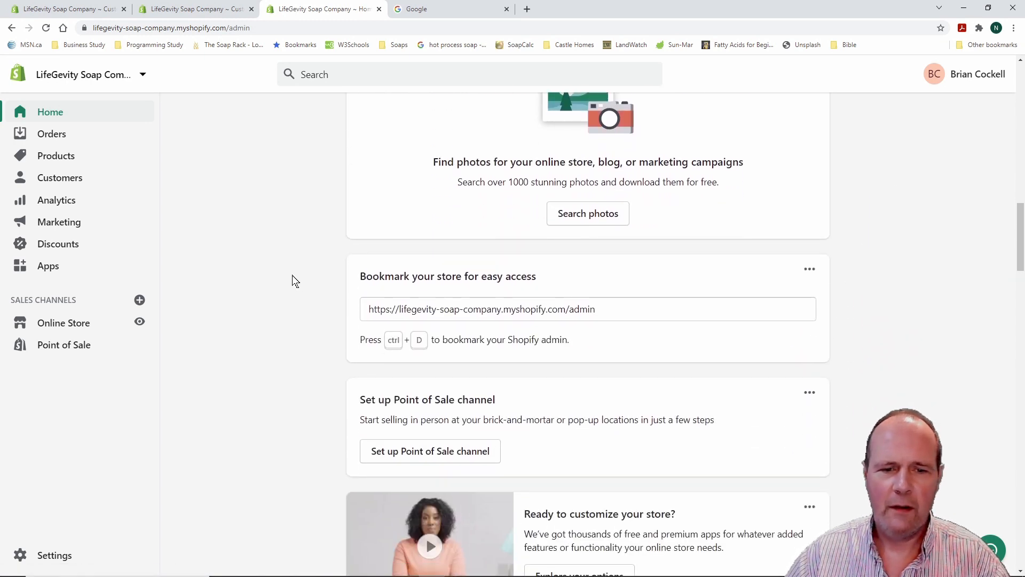
scroll(292, 280, "down", 3)
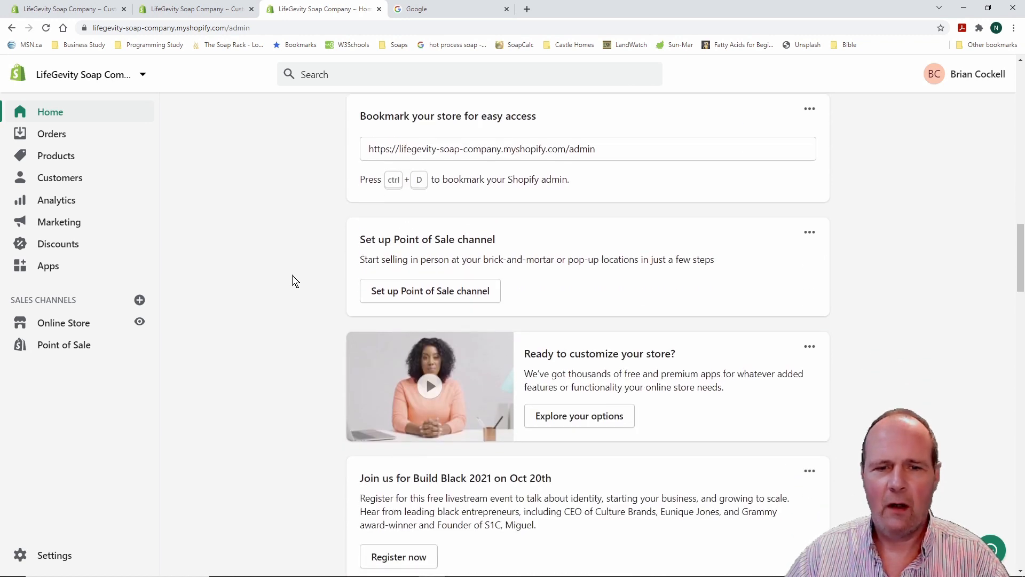
scroll(293, 277, "down", 8)
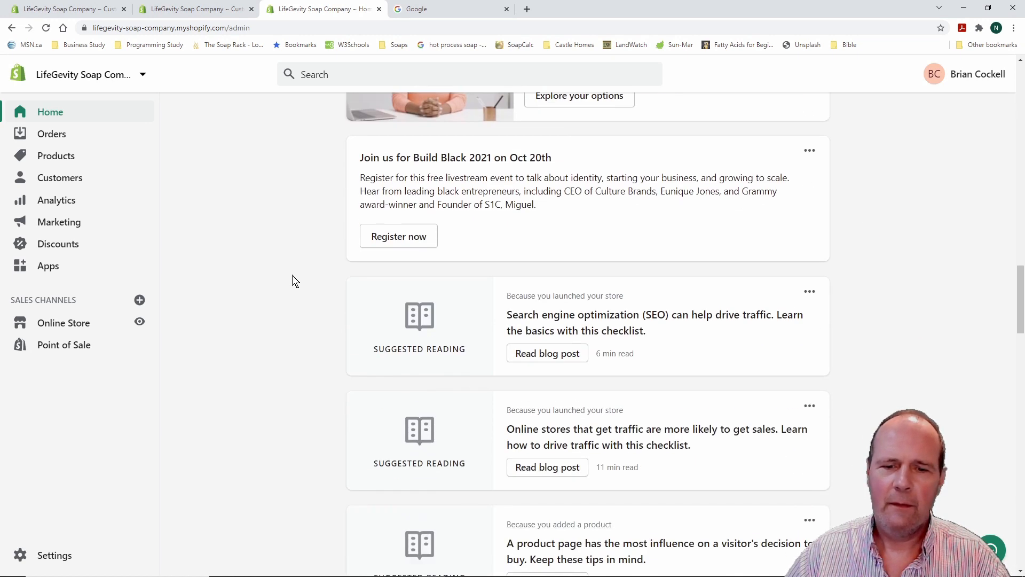
scroll(292, 275, "down", 9)
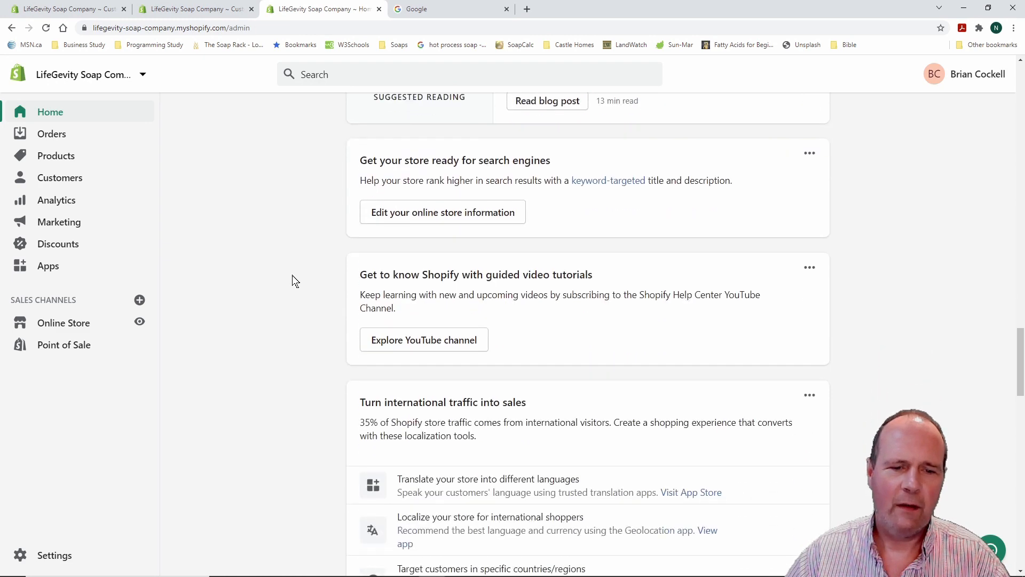
scroll(293, 275, "down", 6)
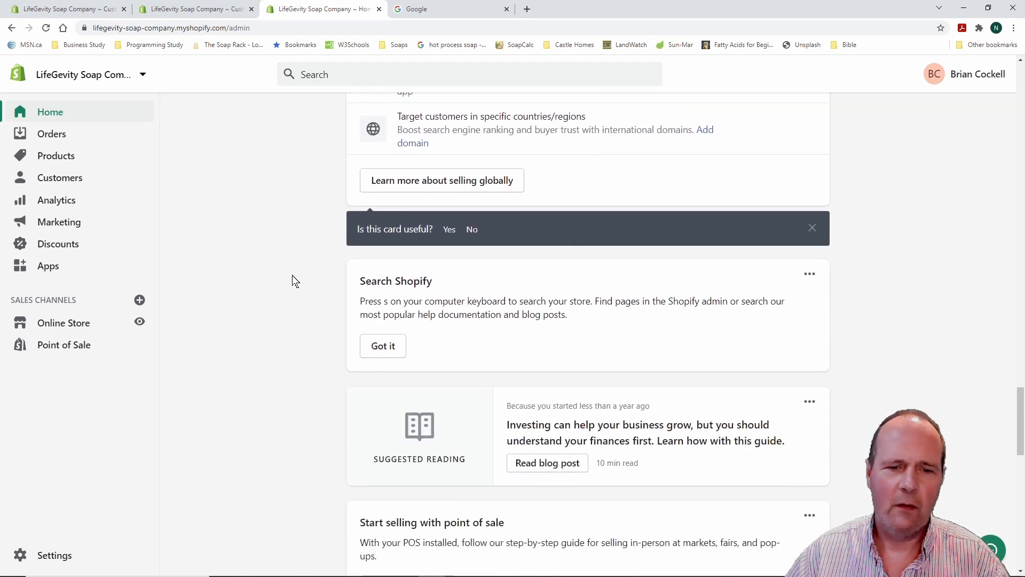
scroll(293, 280, "down", 3)
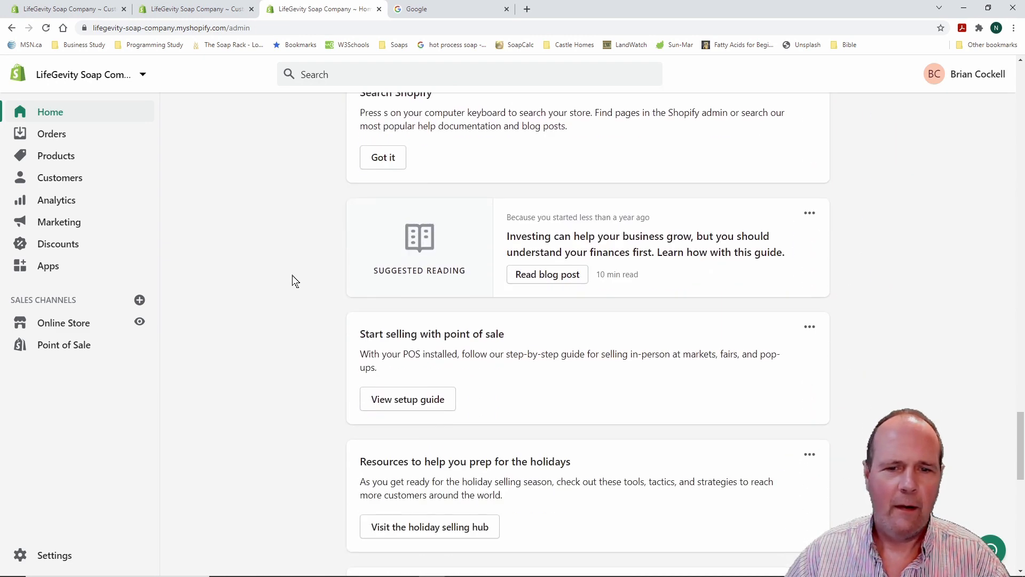
scroll(292, 275, "up", 20)
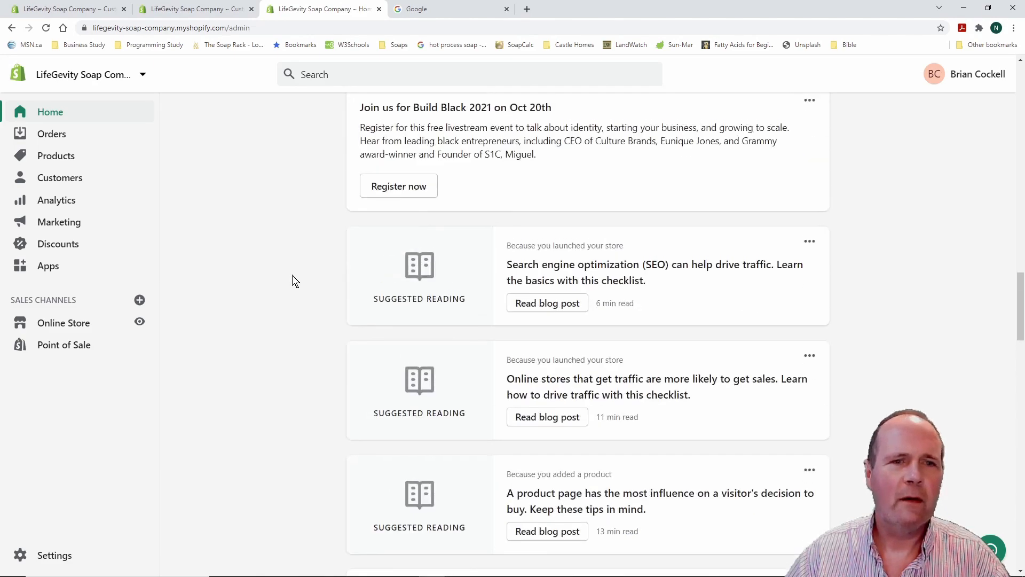
scroll(292, 277, "up", 15)
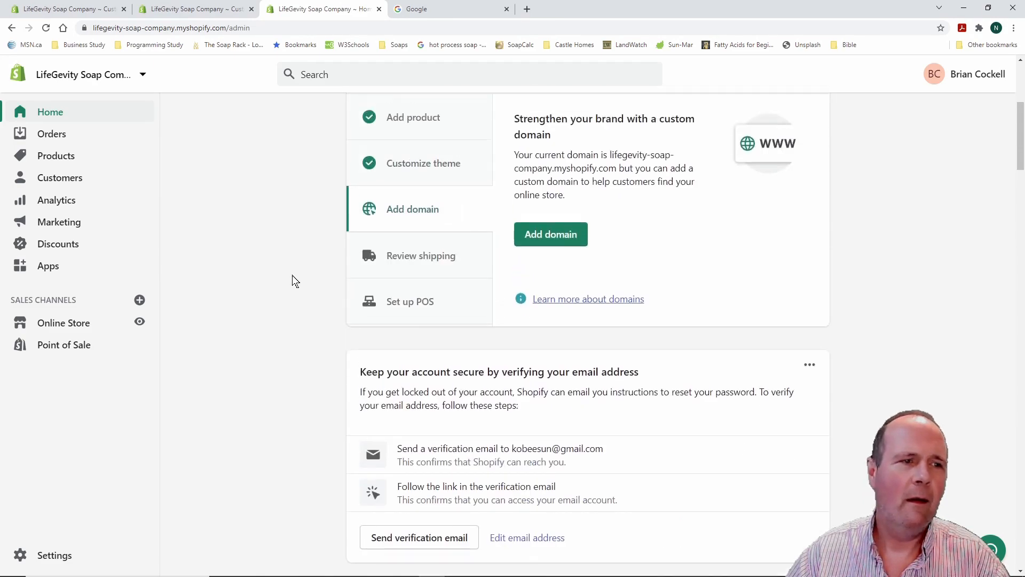
scroll(292, 275, "up", 6)
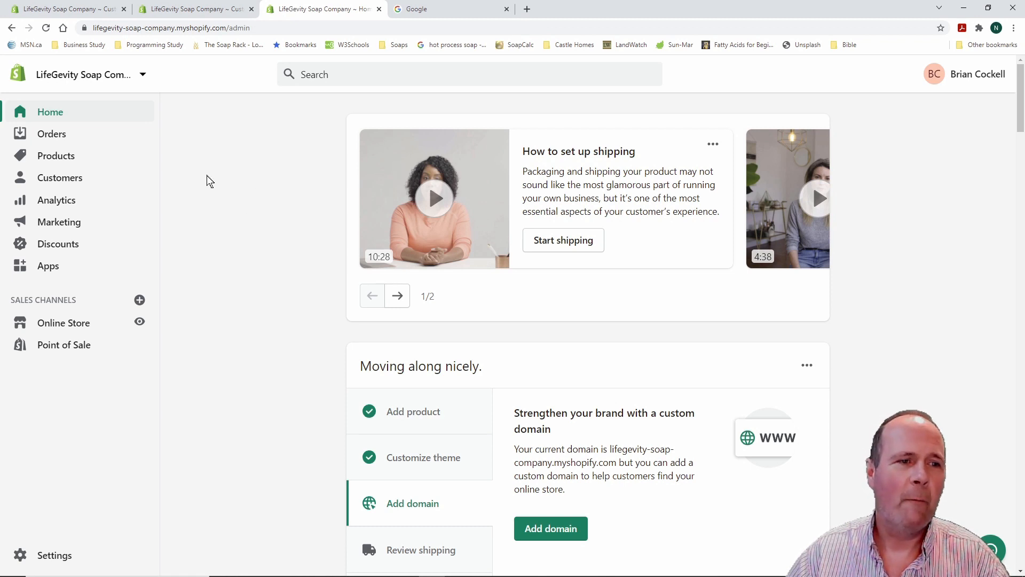
scroll(256, 206, "down", 1)
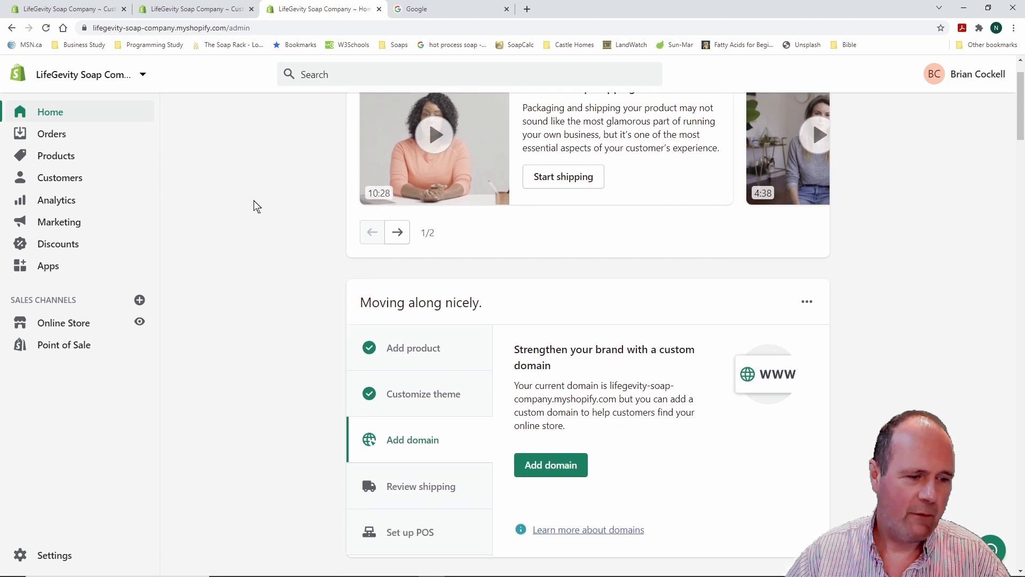
scroll(252, 203, "up", 1)
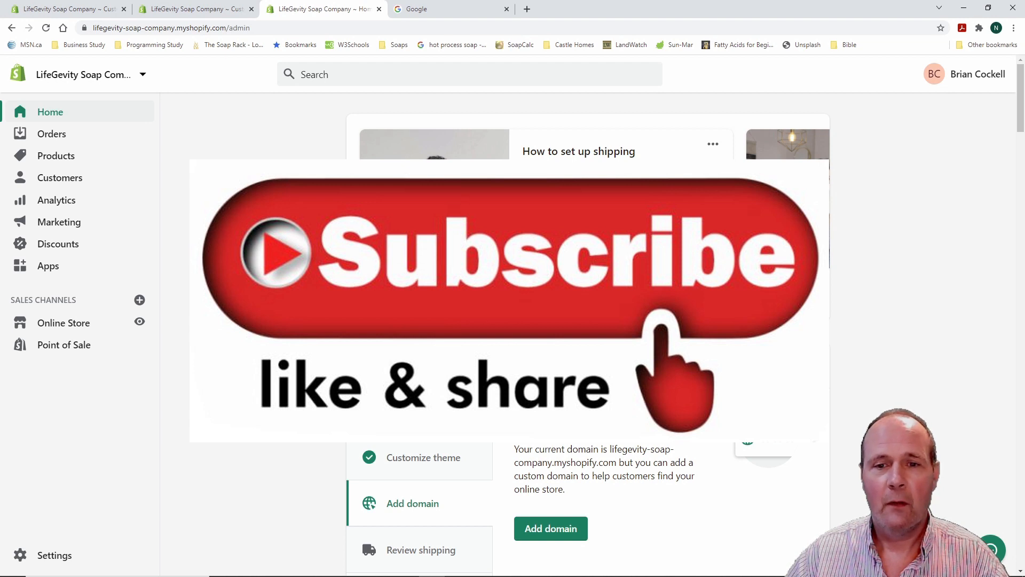
scroll(587, 331, "down", 2)
scroll(587, 331, "up", 2)
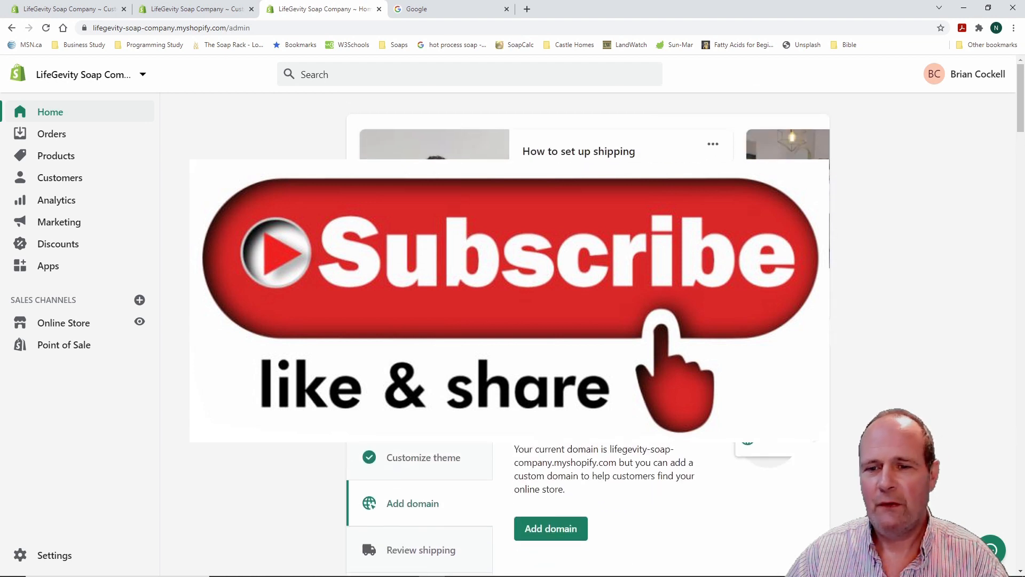